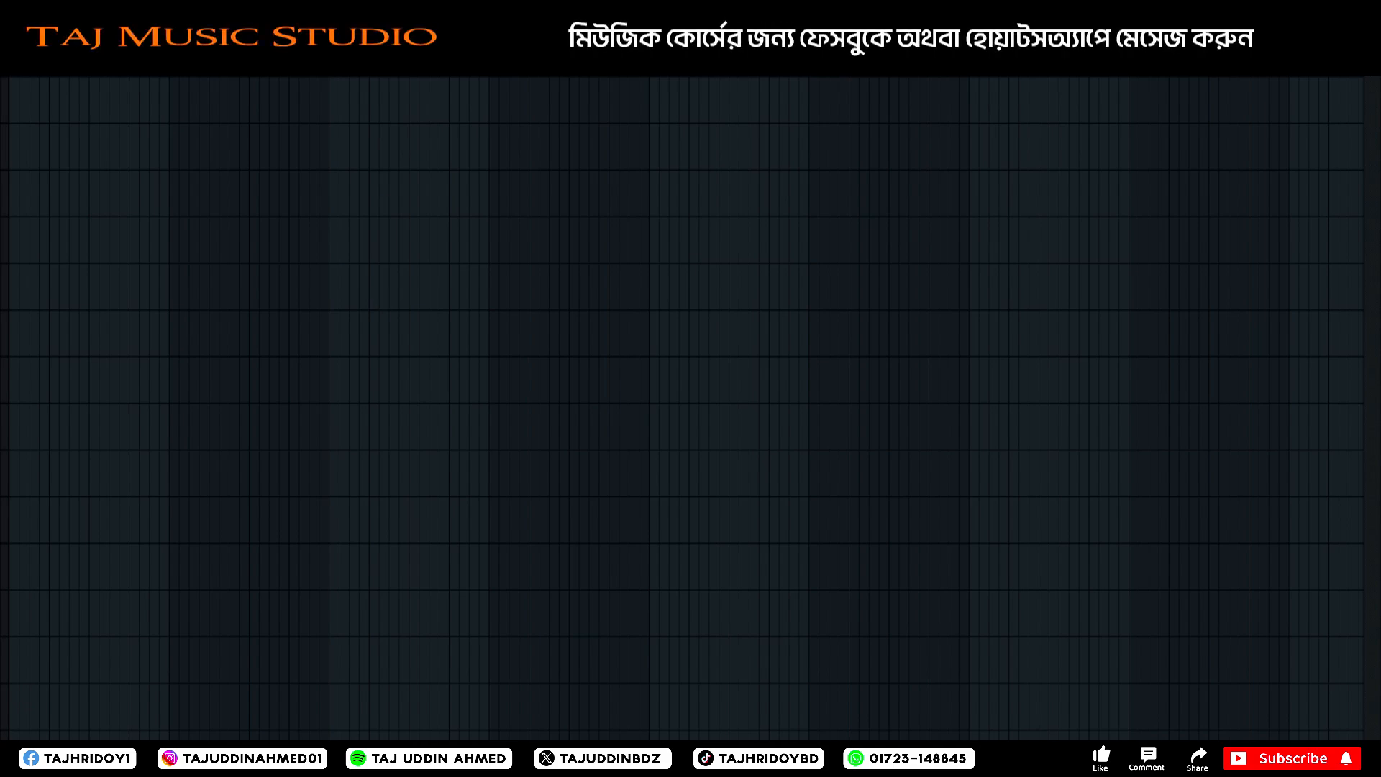
right_click(192, 15)
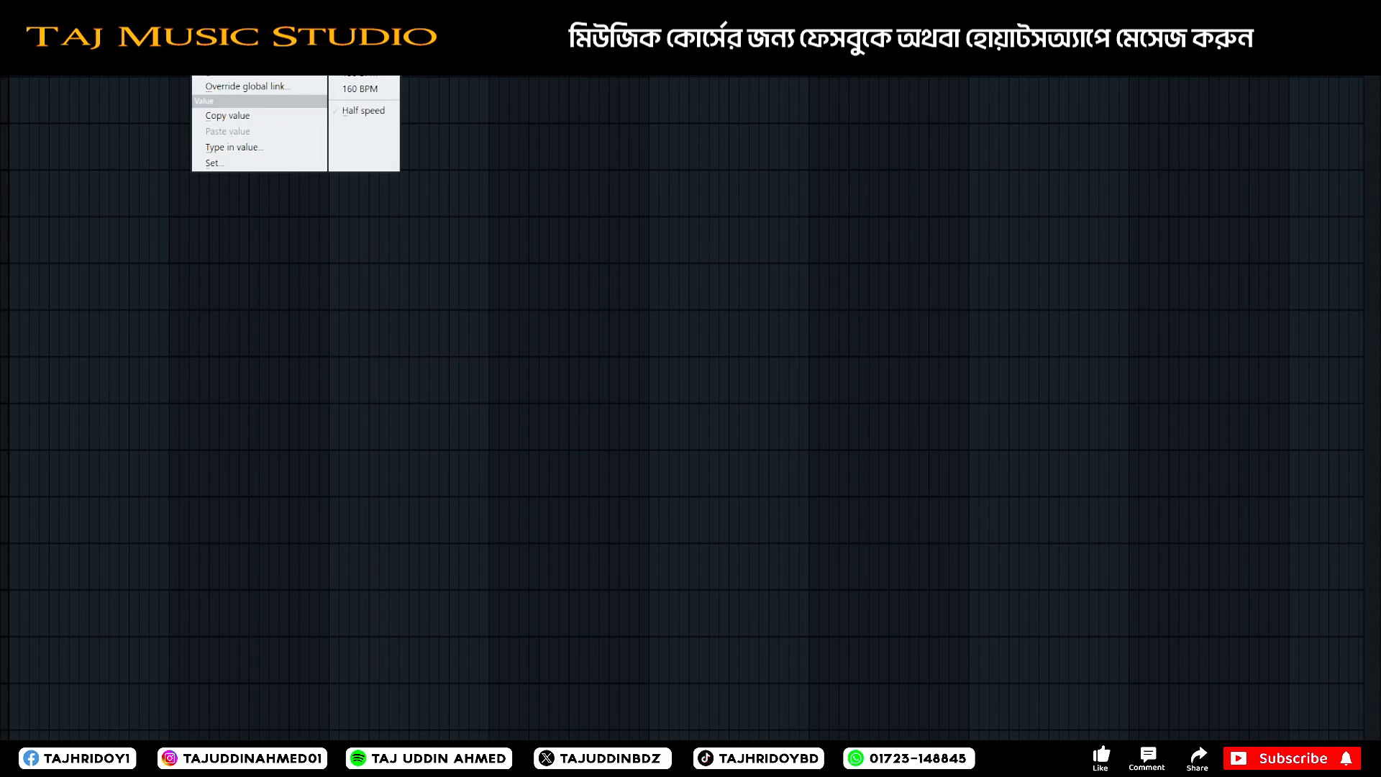
key(Escape)
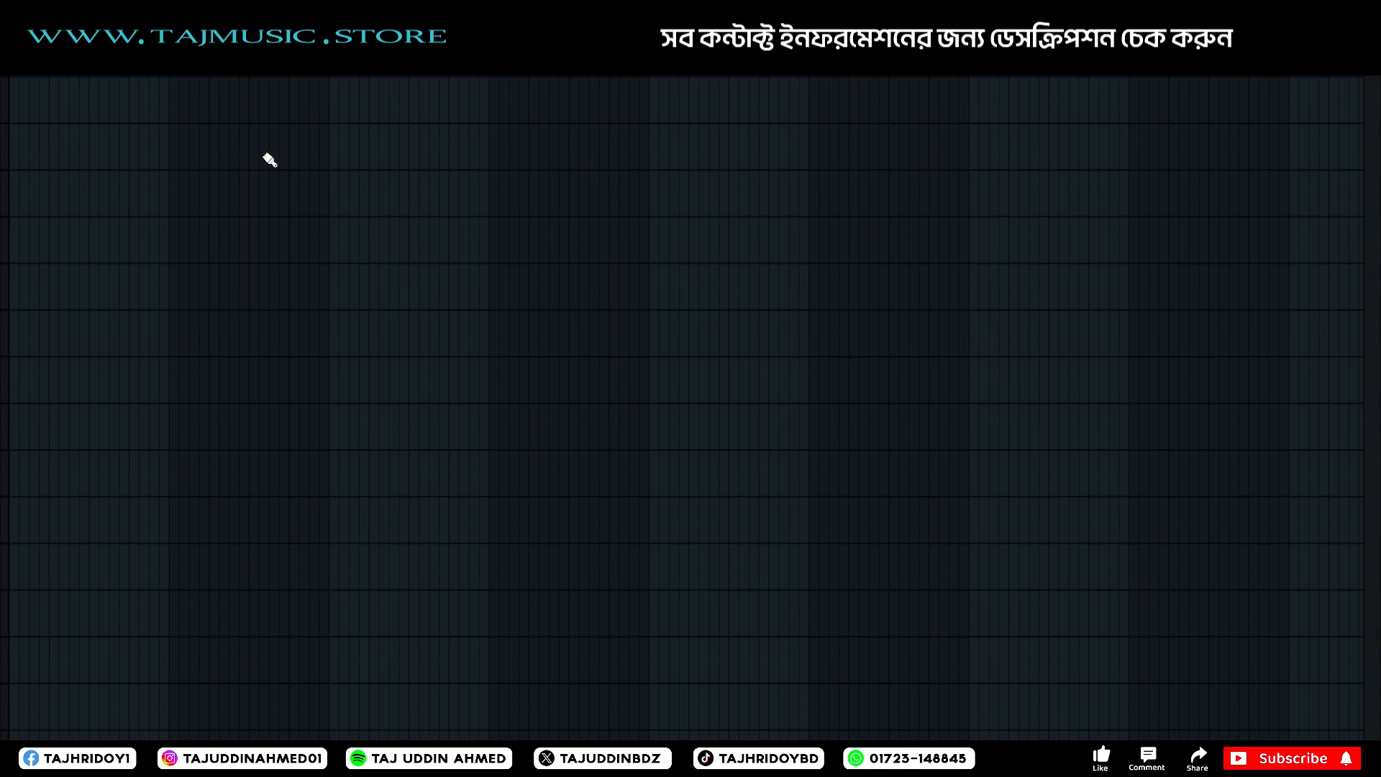
key(space)
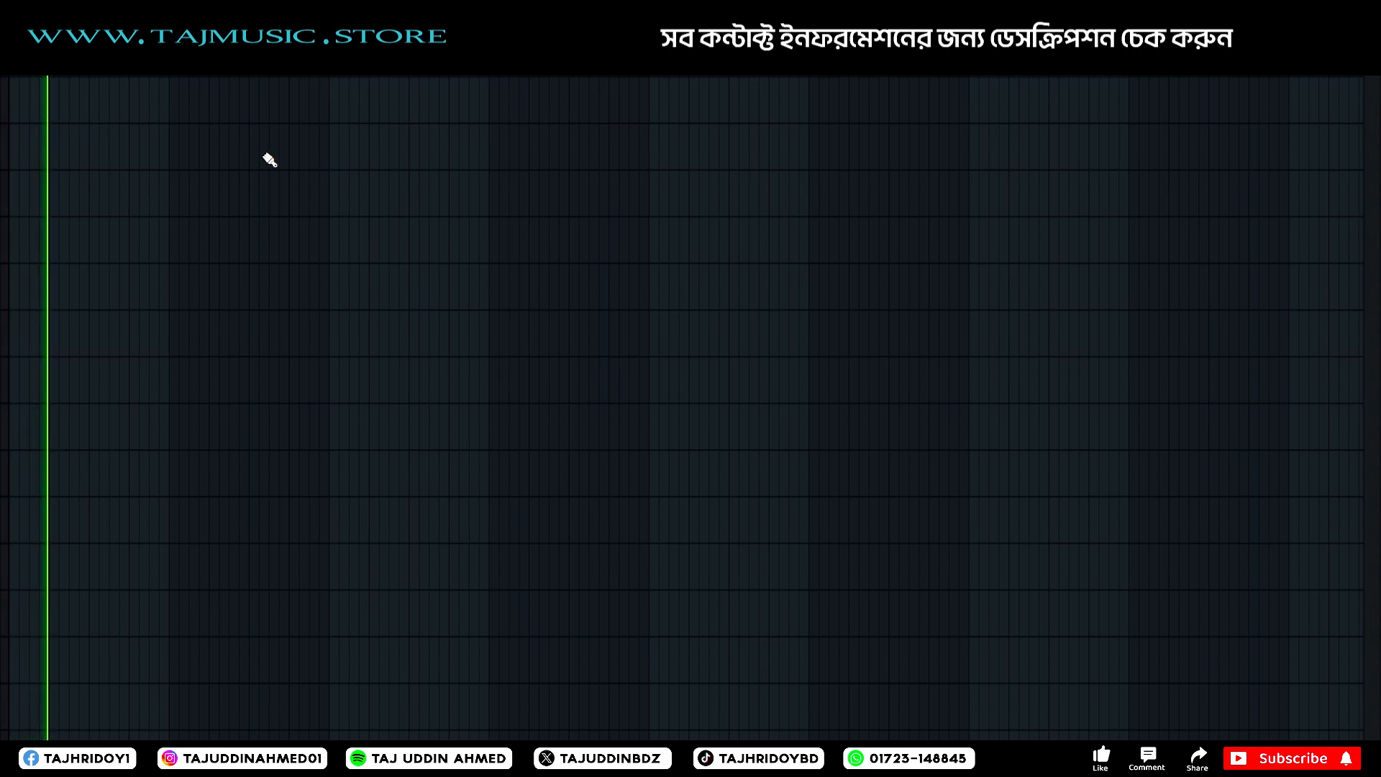
key(space)
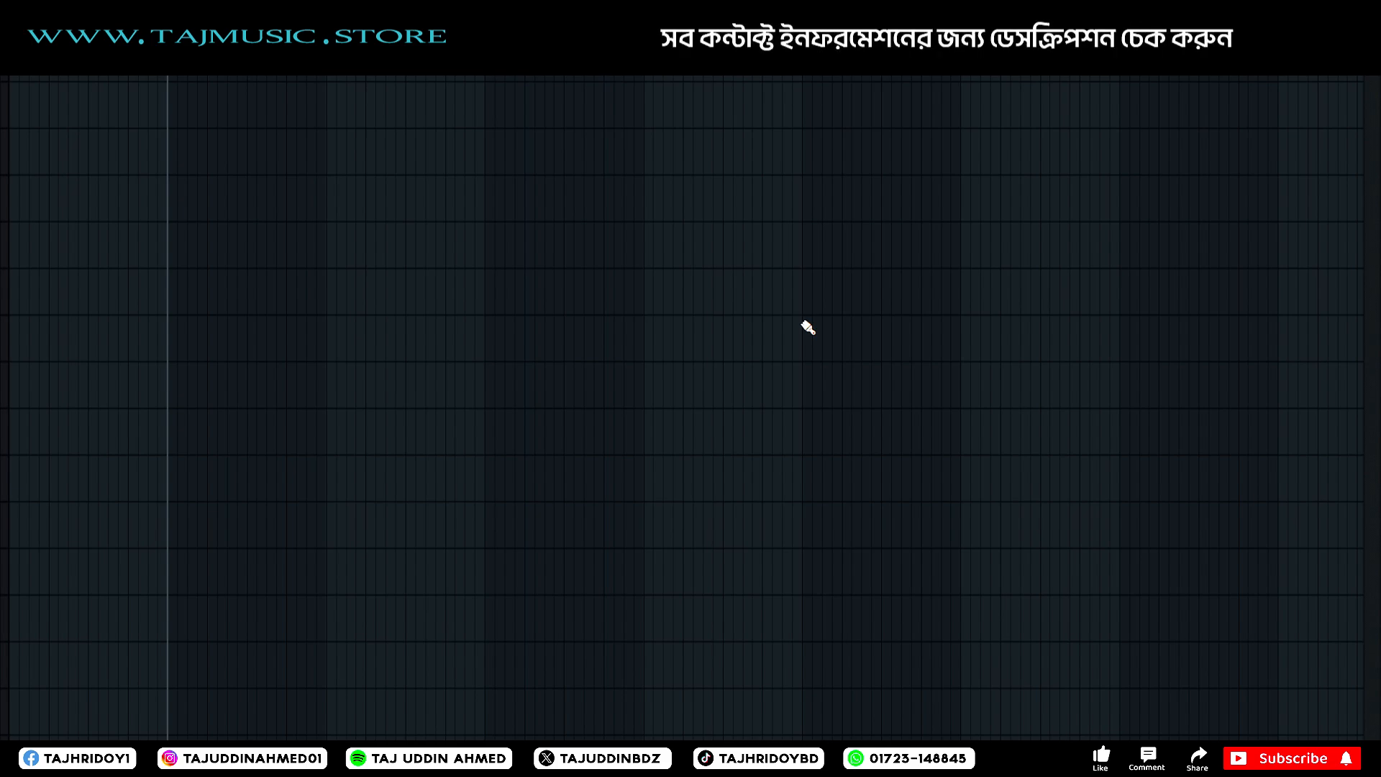
Place the Drill audio clip in the playlist starting at the playhead, and play it back.
click(258, 147)
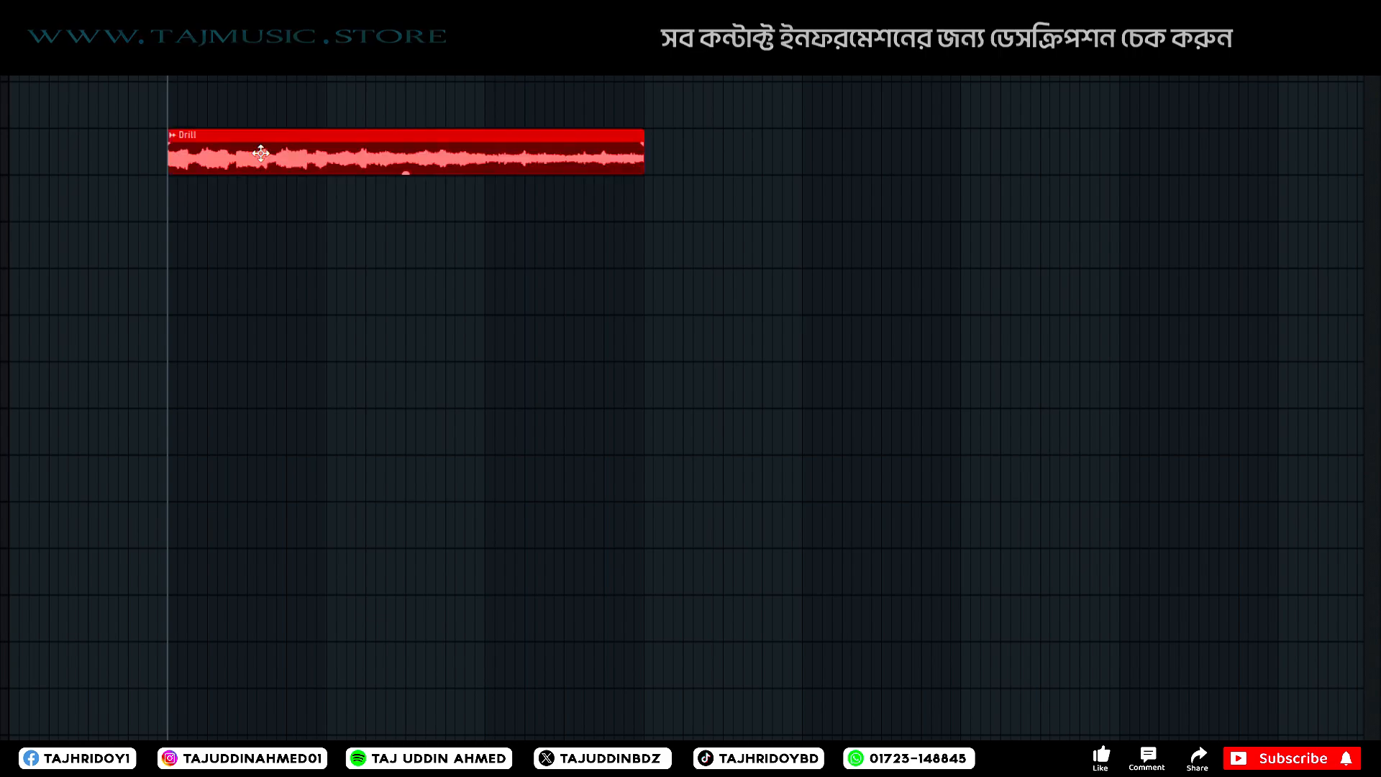
click(240, 339)
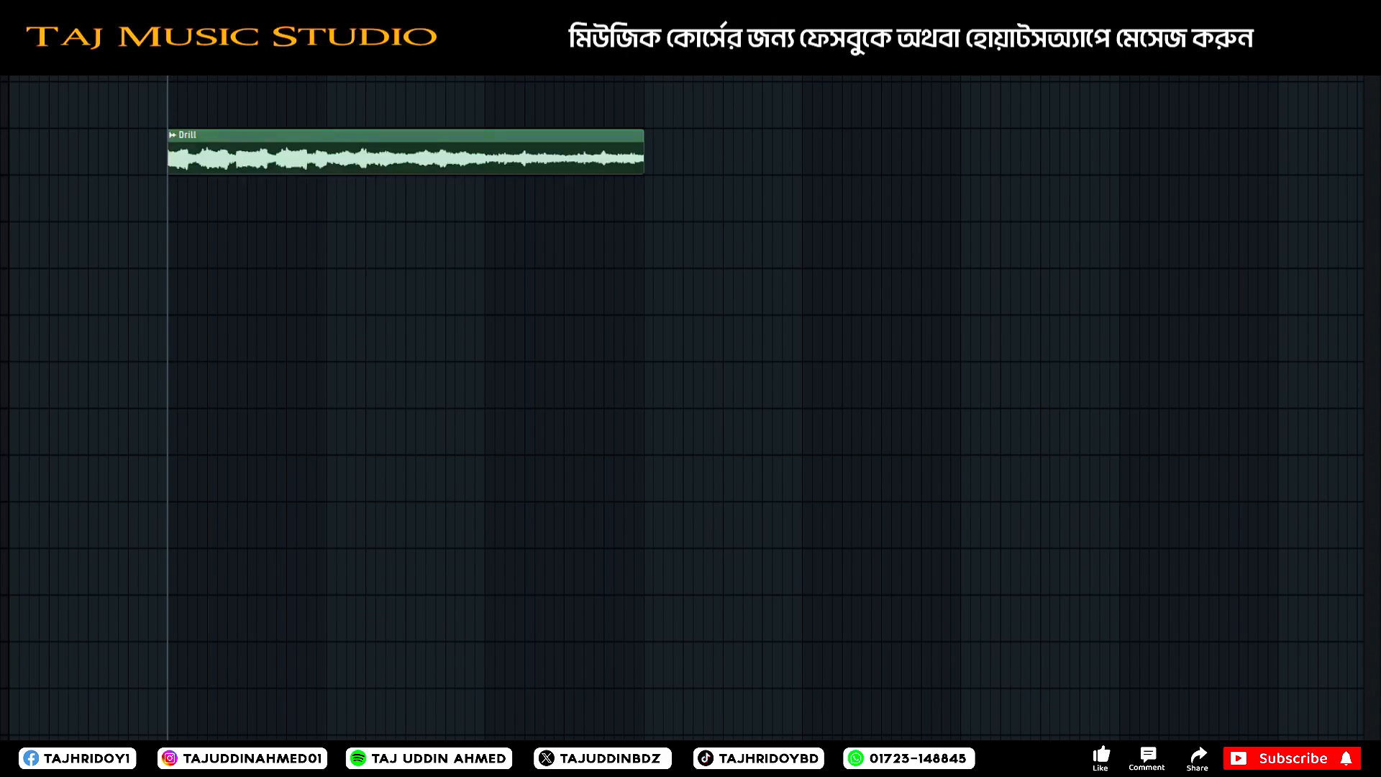
scroll(173, 340, up, 5)
scroll(177, 340, down, 4)
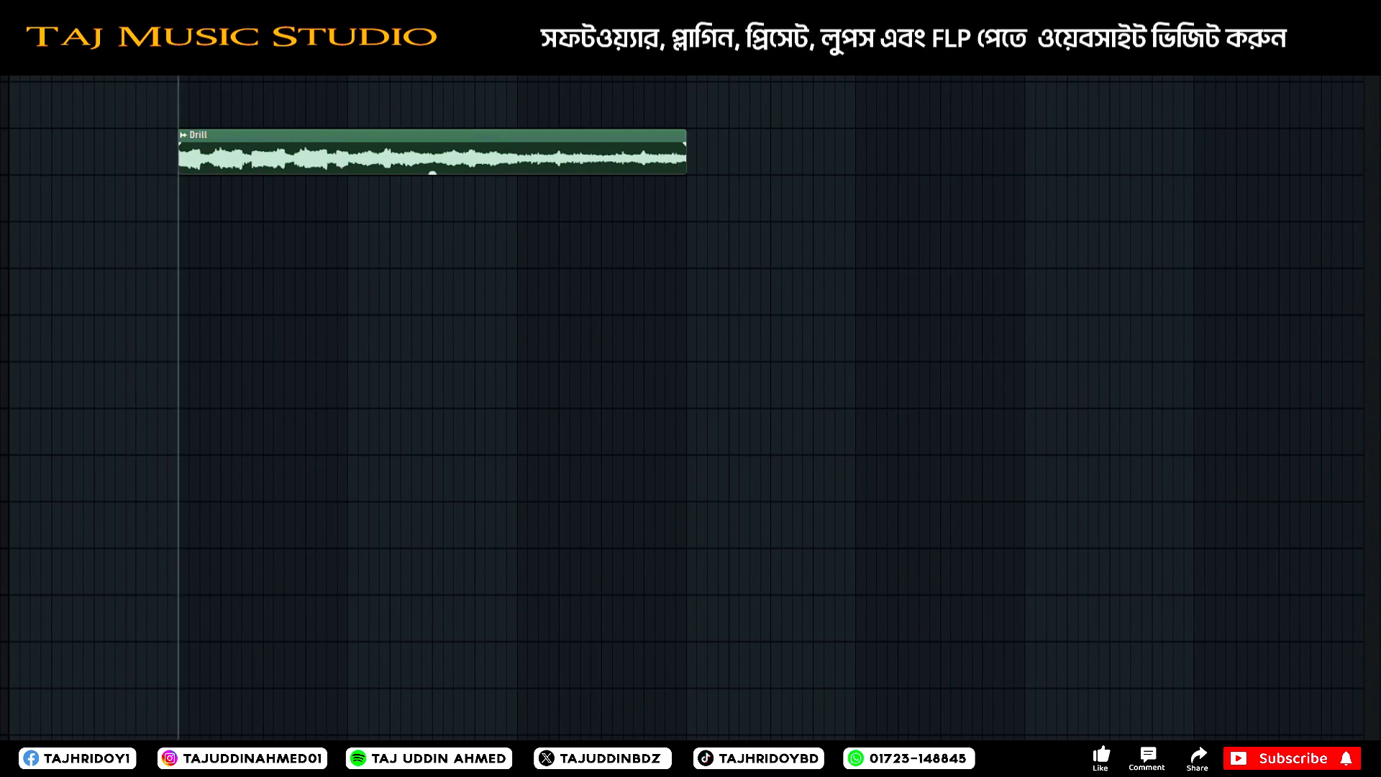
key(space)
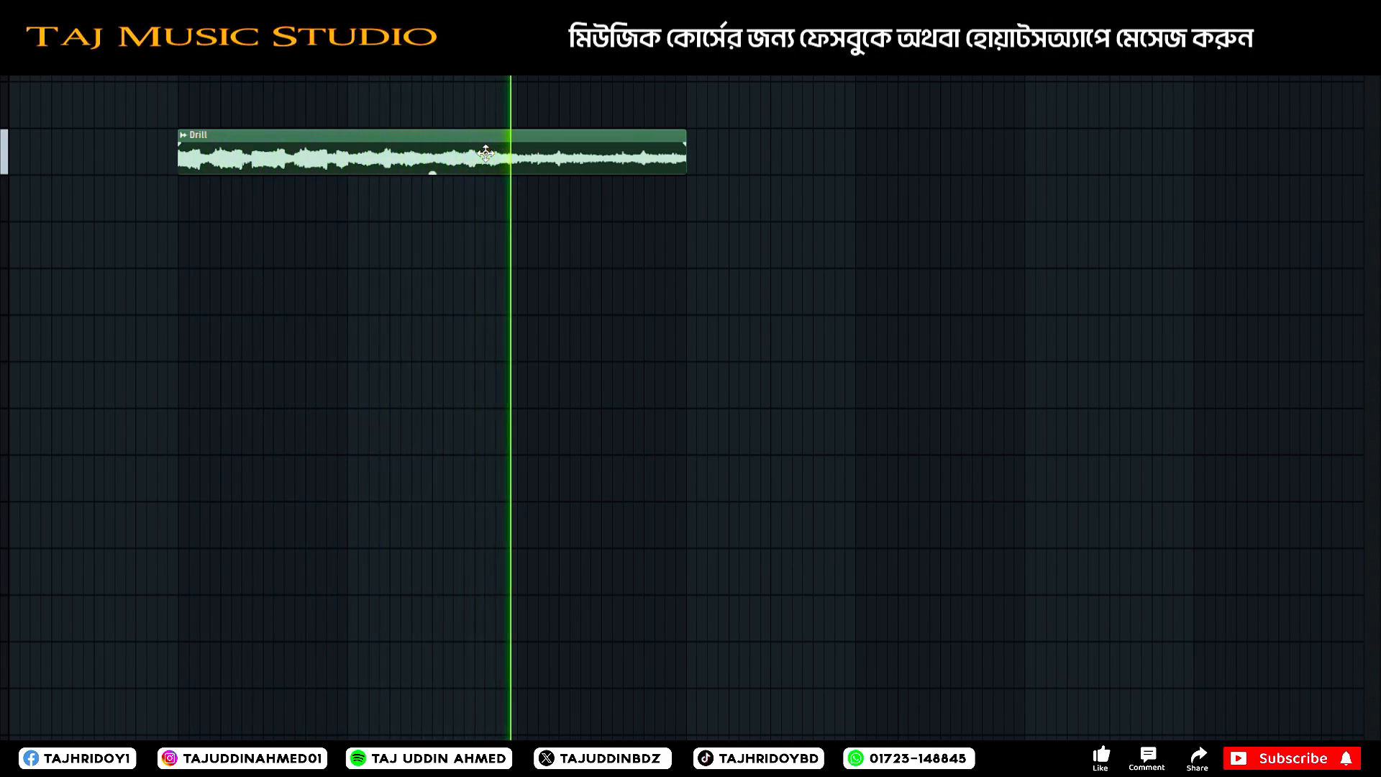
key(space)
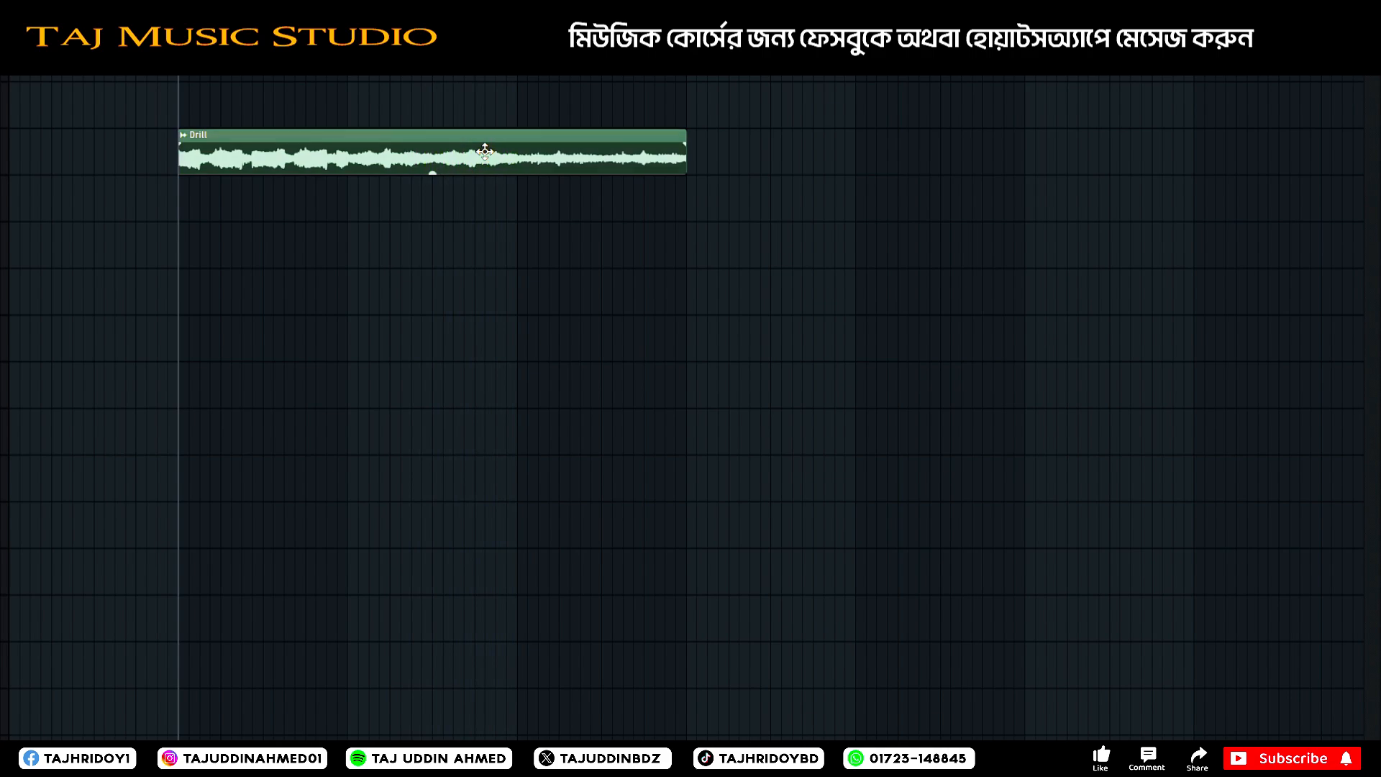
Close the Drill clip's channel settings and route its channel to mixer insert 10.
double_click(485, 152)
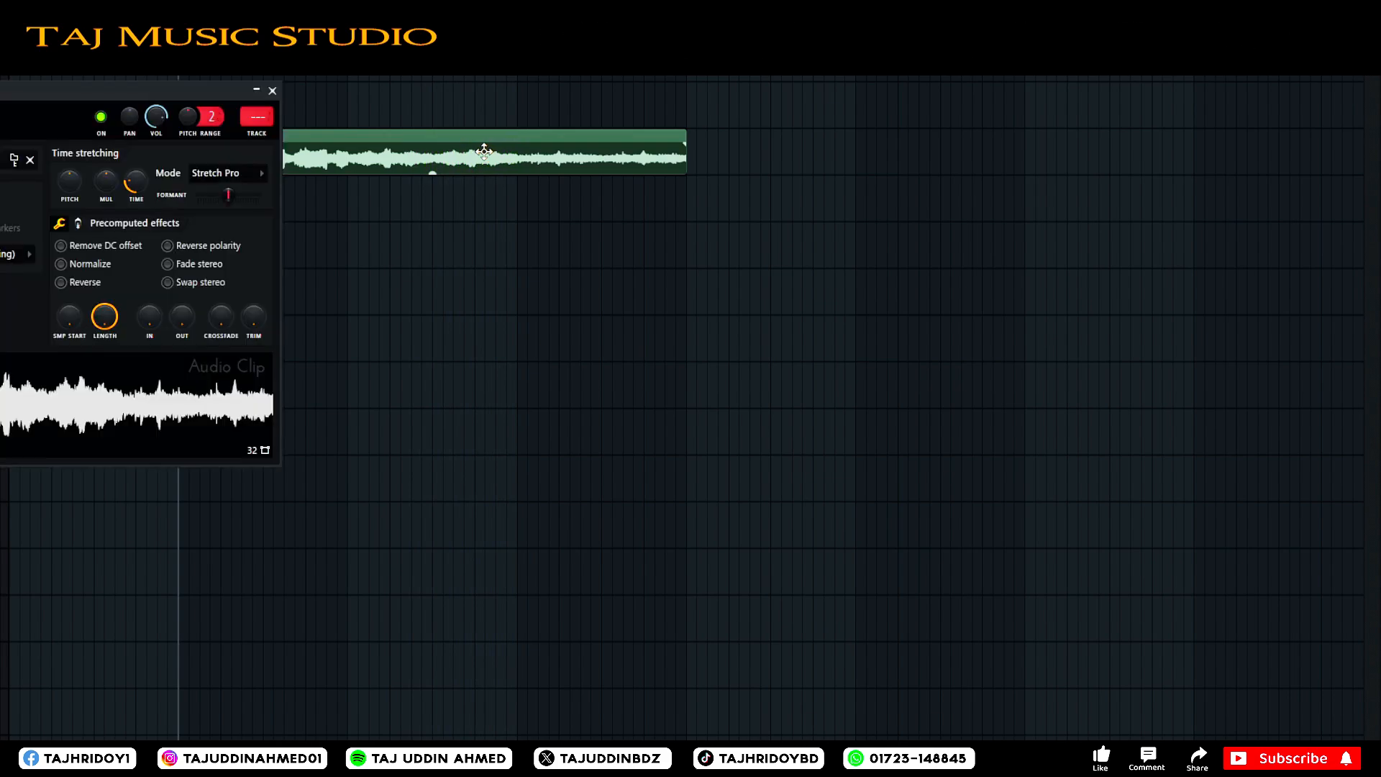
click(272, 91)
key(F9)
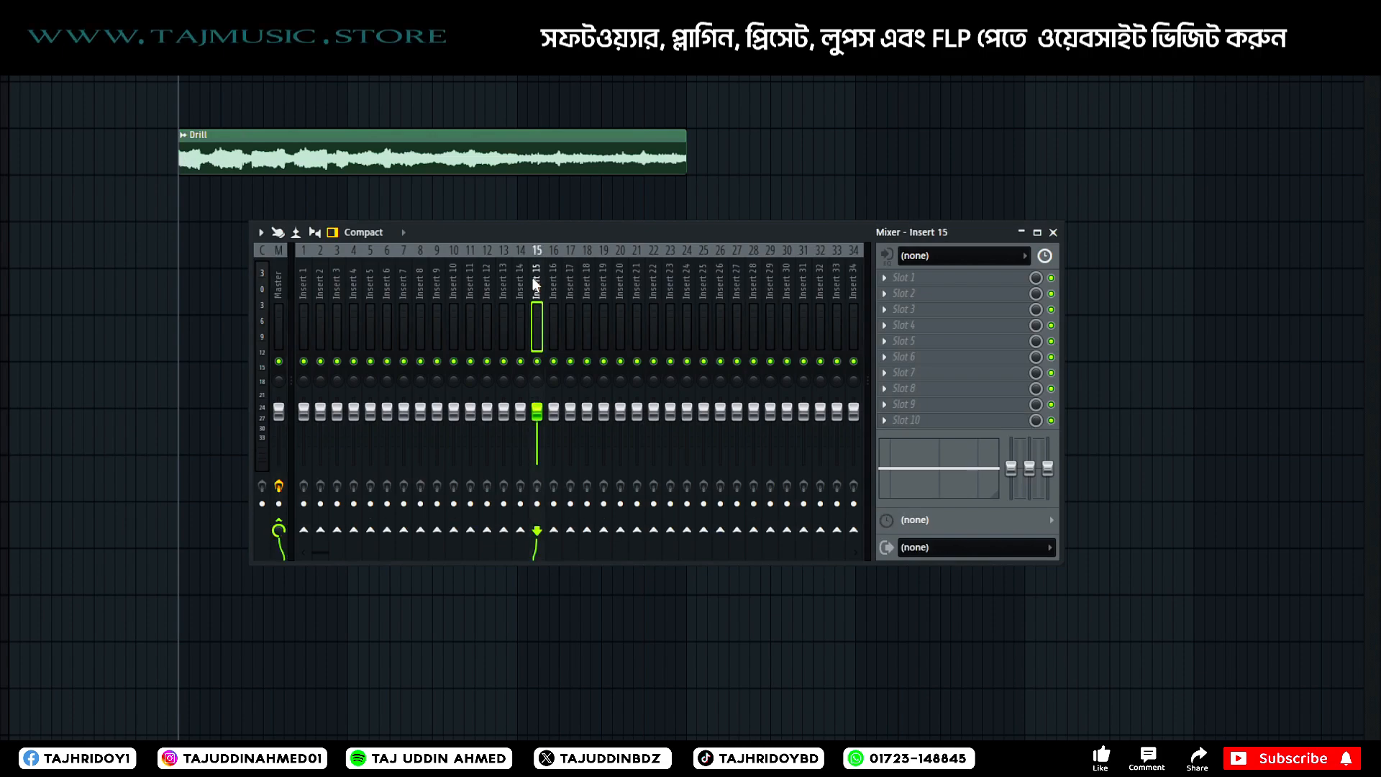
click(452, 281)
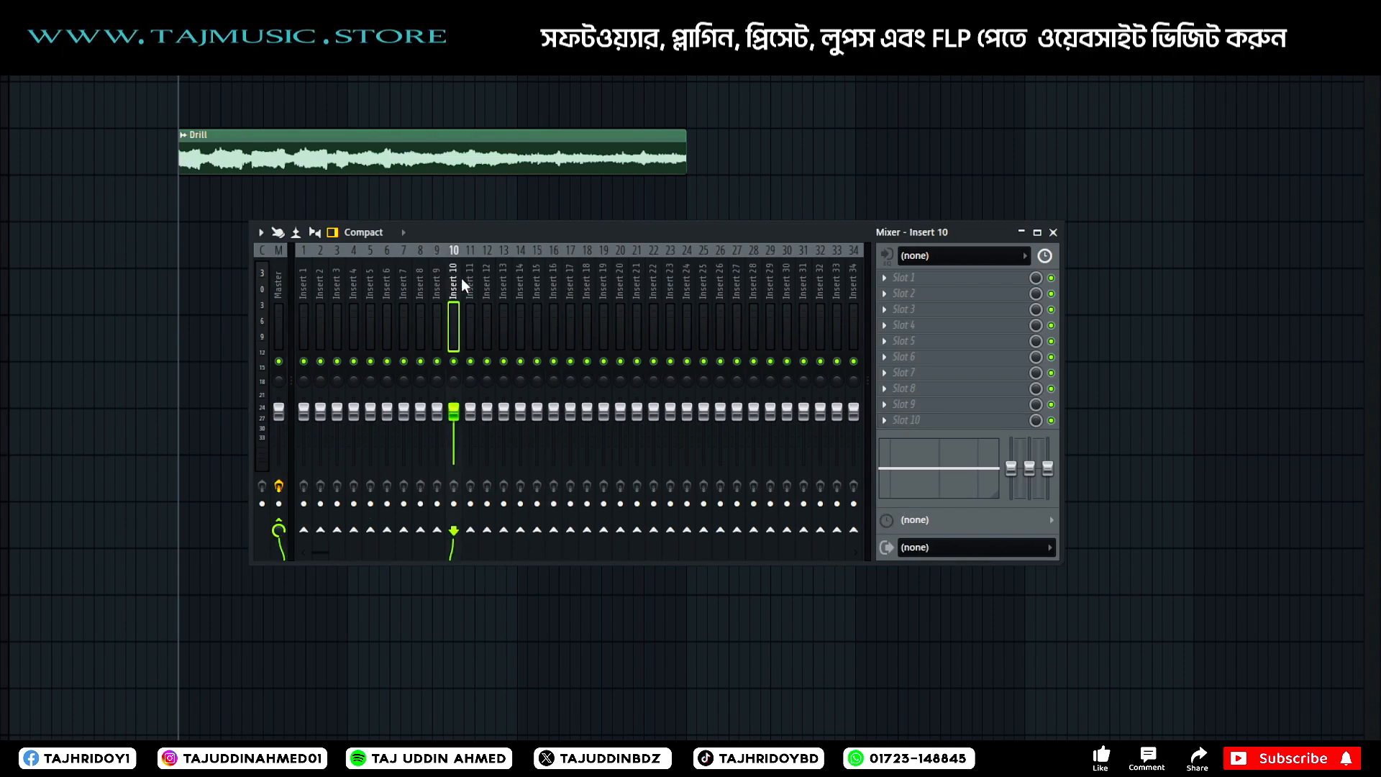
key(ctrl+l)
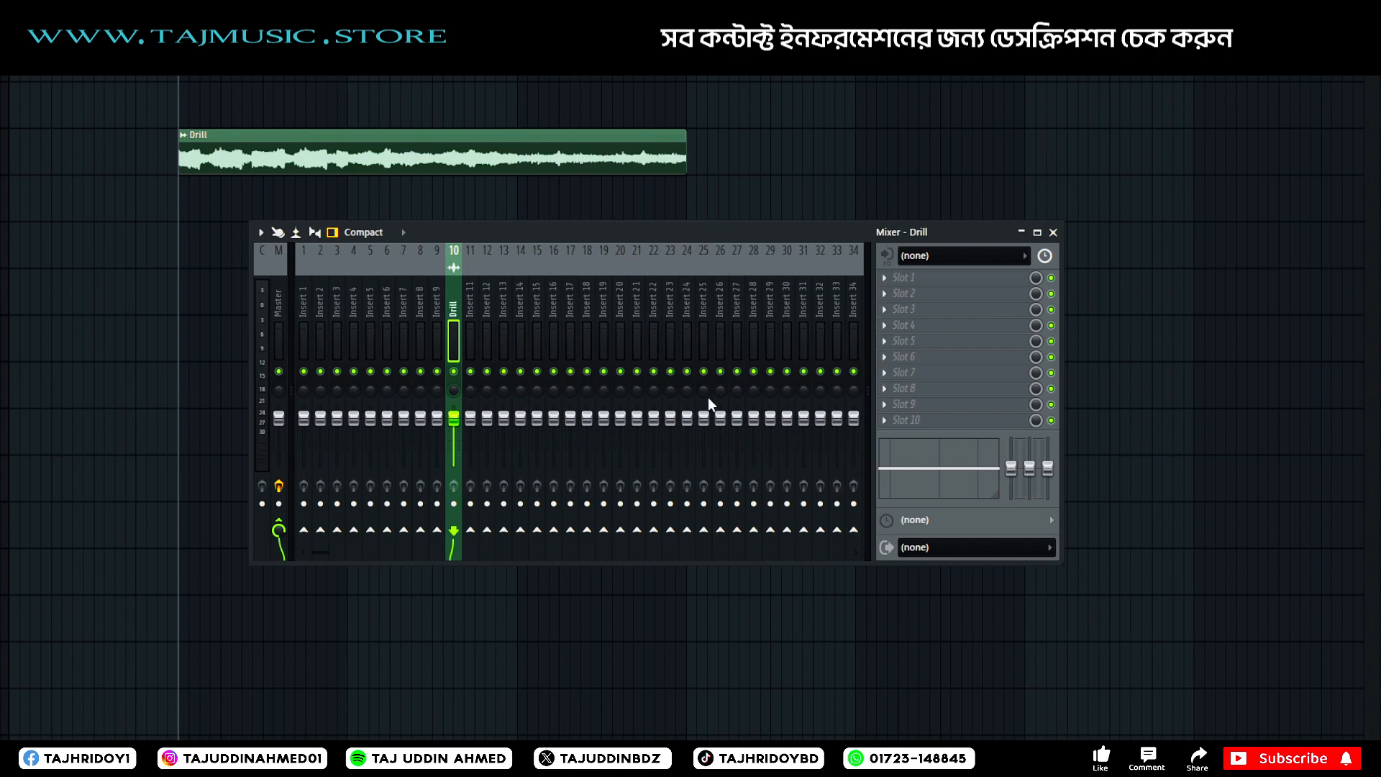
Load Cymatics Origin into slot 2 of the Drill mixer track and arrange the plugin and mixer windows so both are accessible.
click(132, 463)
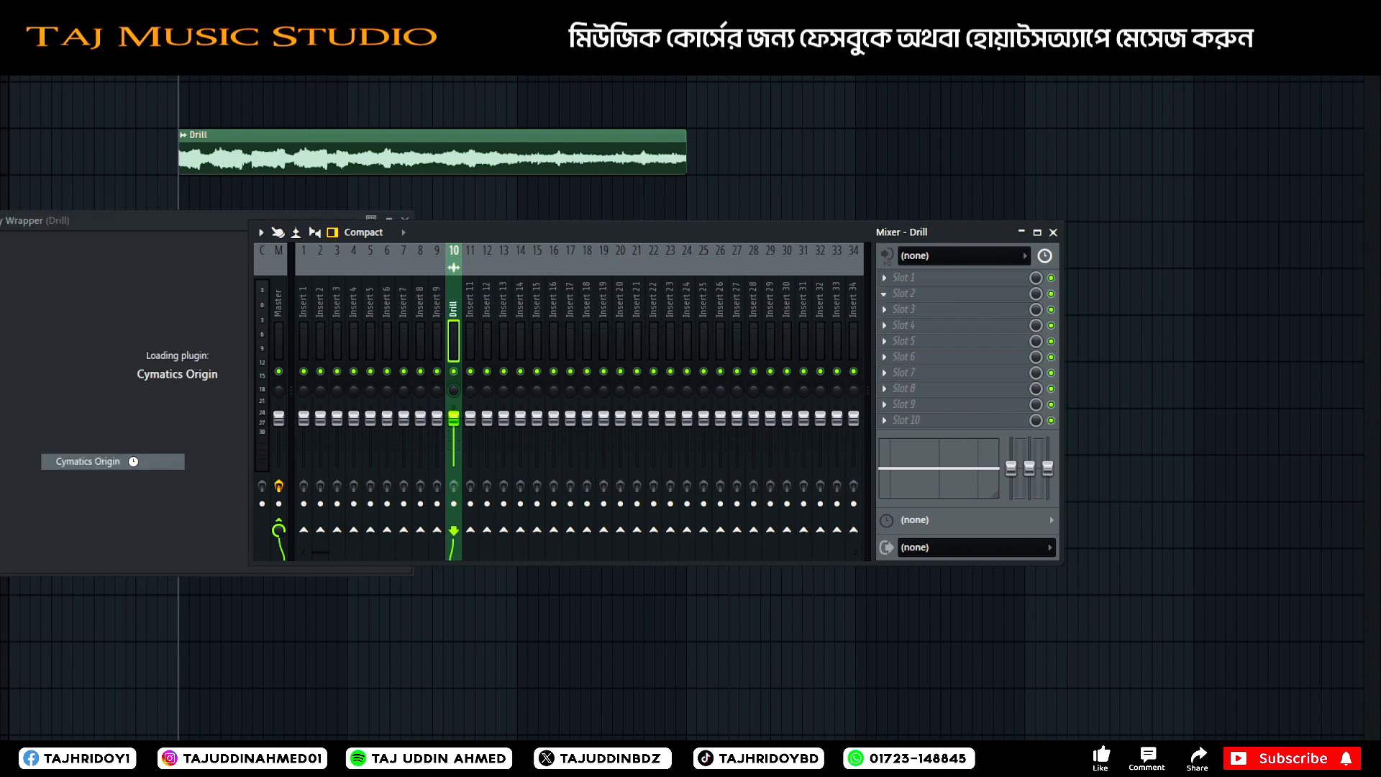
drag(262, 215, 652, 39)
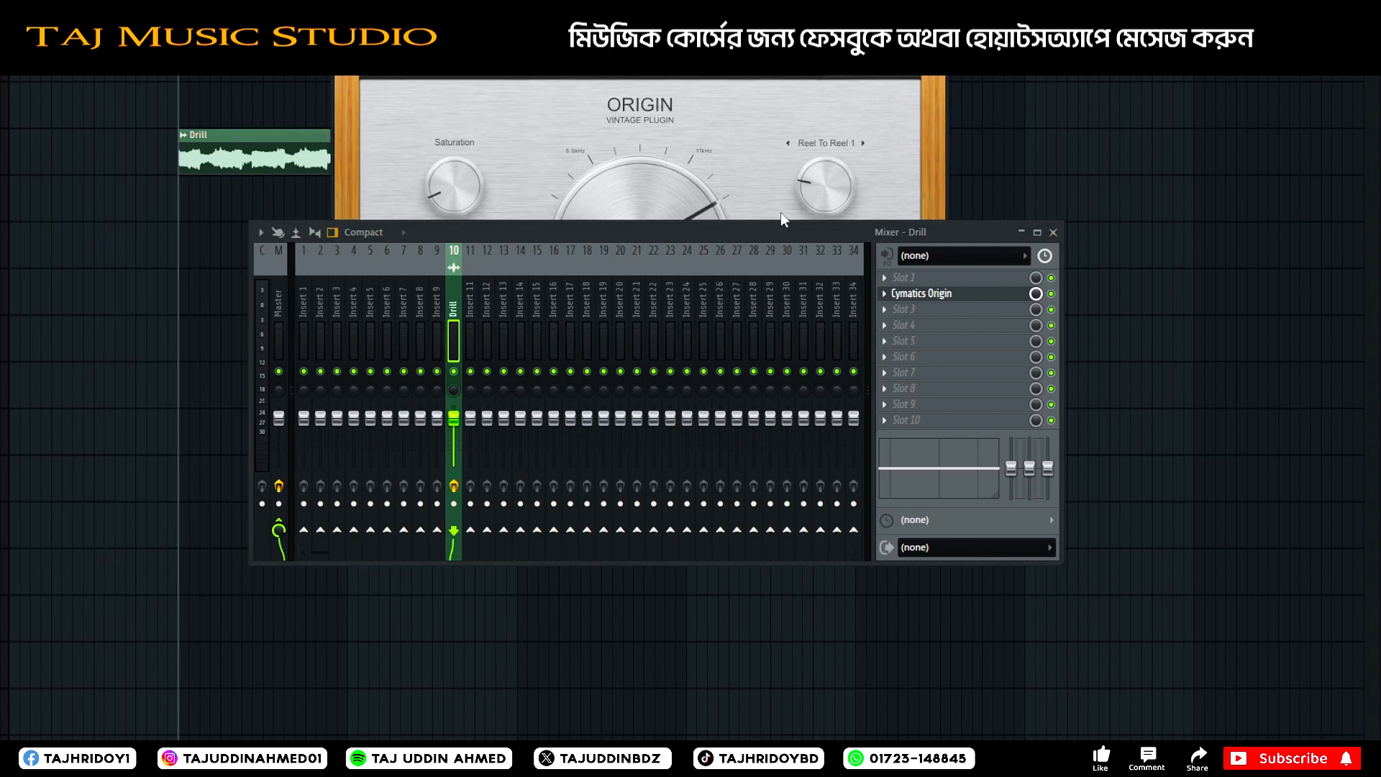
drag(756, 240, 647, 328)
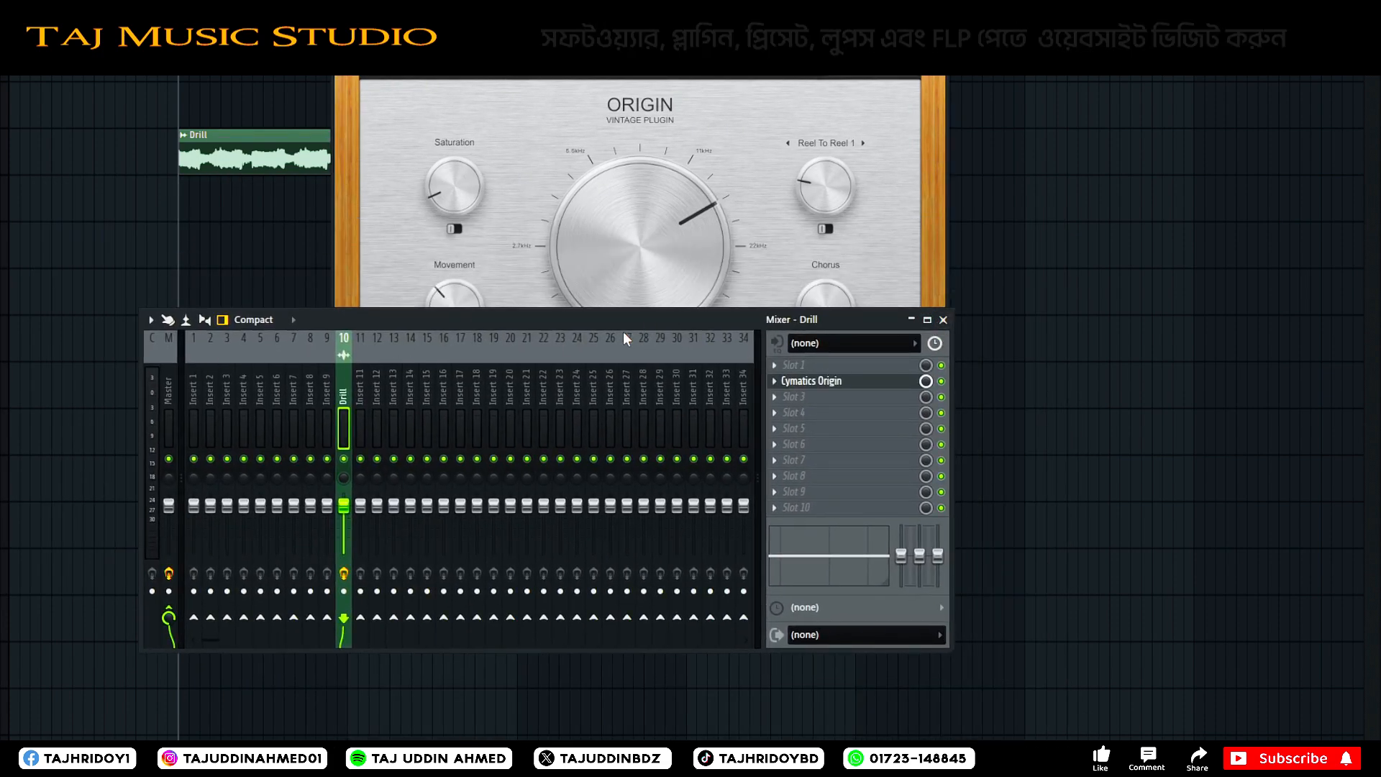
drag(621, 331, 696, 452)
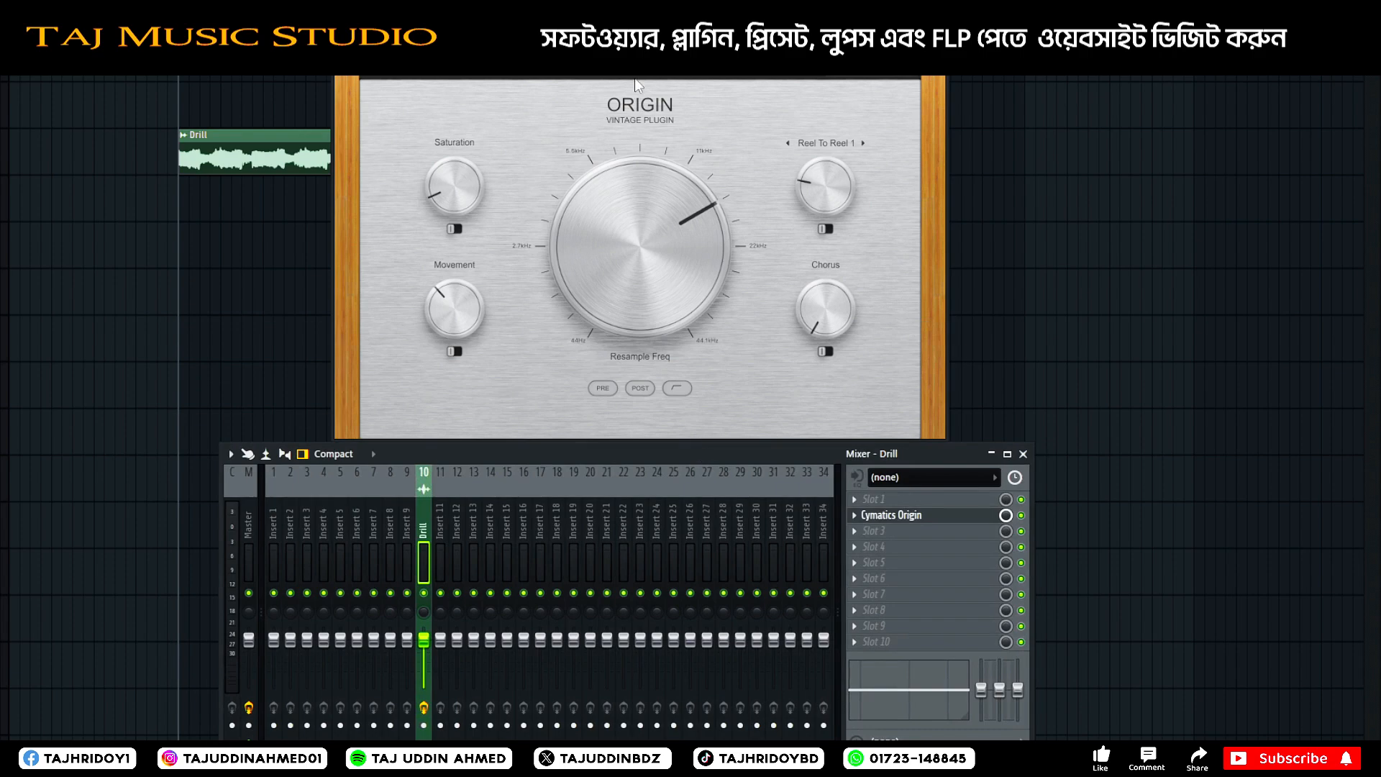
drag(617, 75, 581, 87)
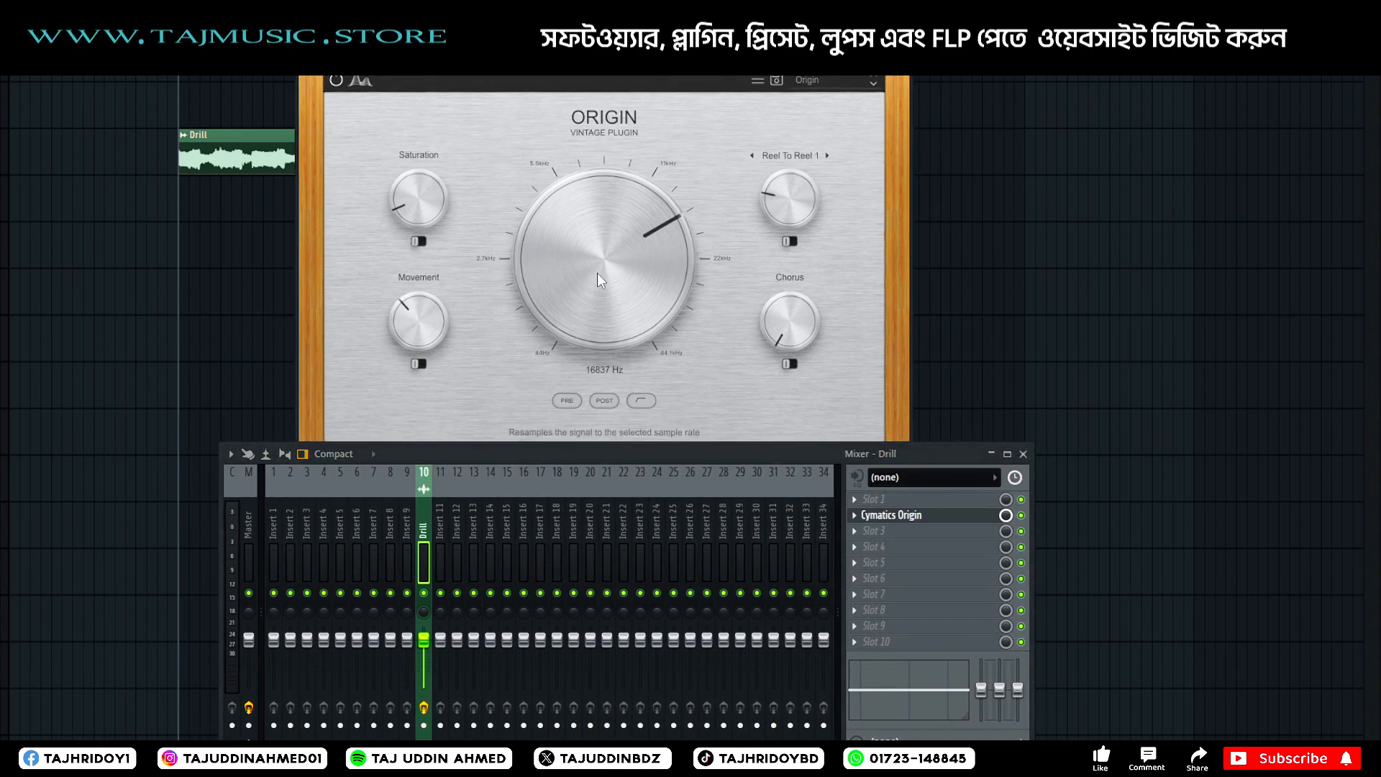
During playback, set Origin's Resample Freq to about 22 kHz and Movement to 60 %, raise Saturation and Chorus slightly, and close the plugin.
key(space)
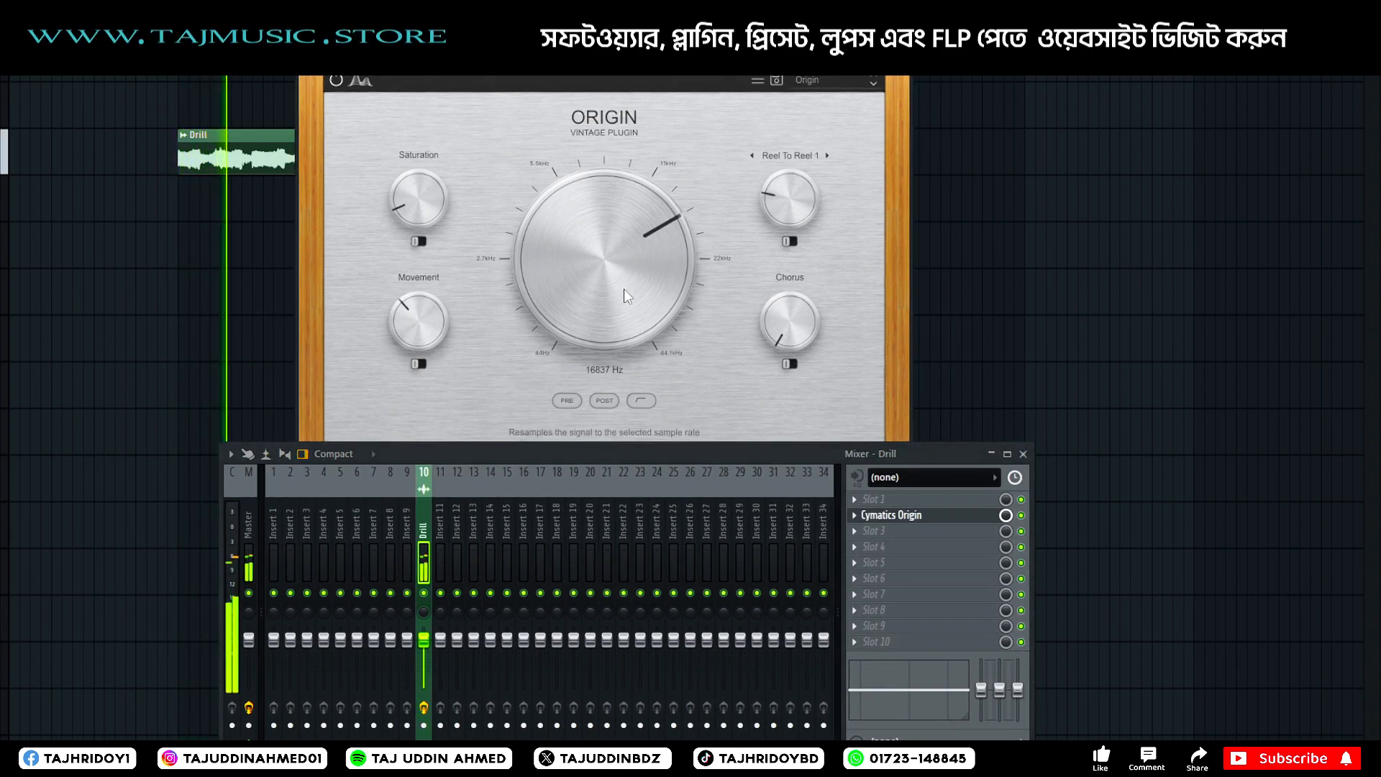
drag(624, 287, 630, 223)
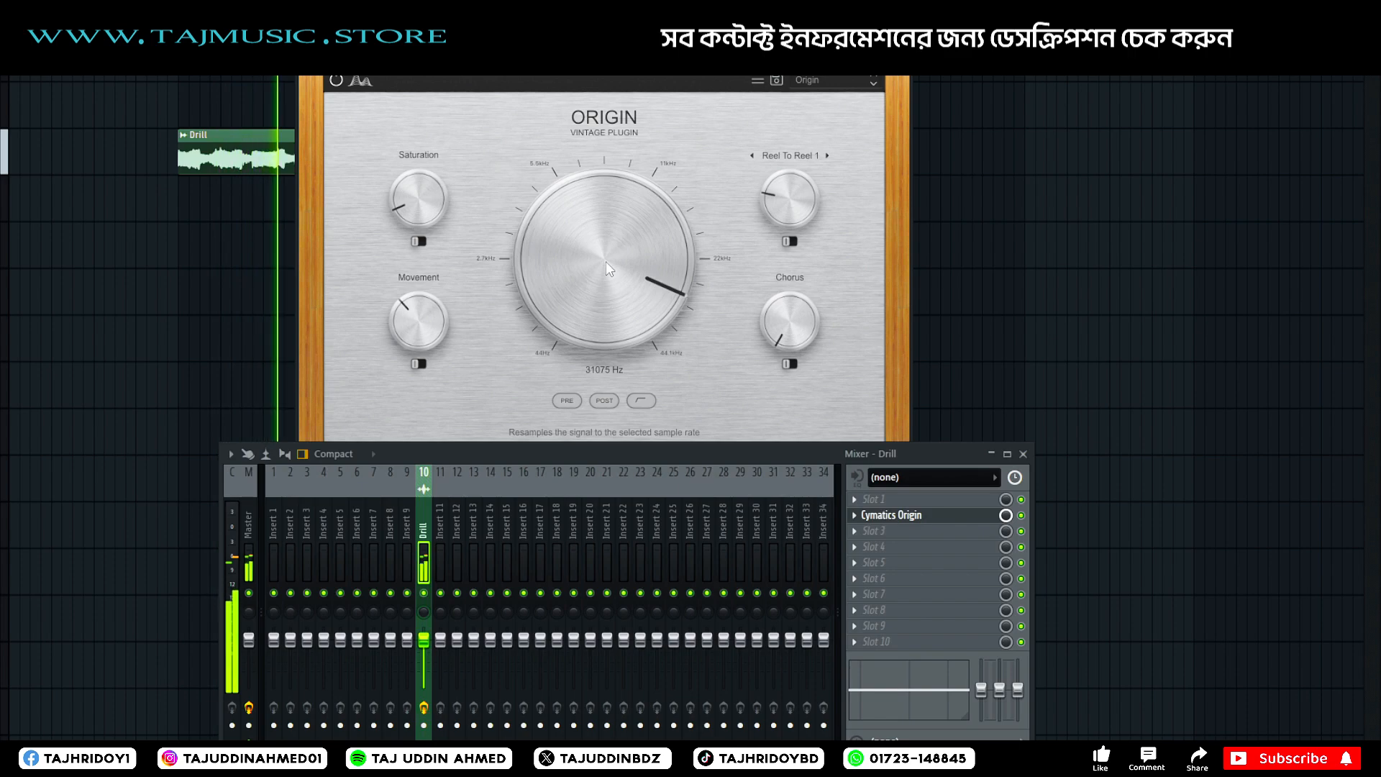
drag(420, 317, 427, 287)
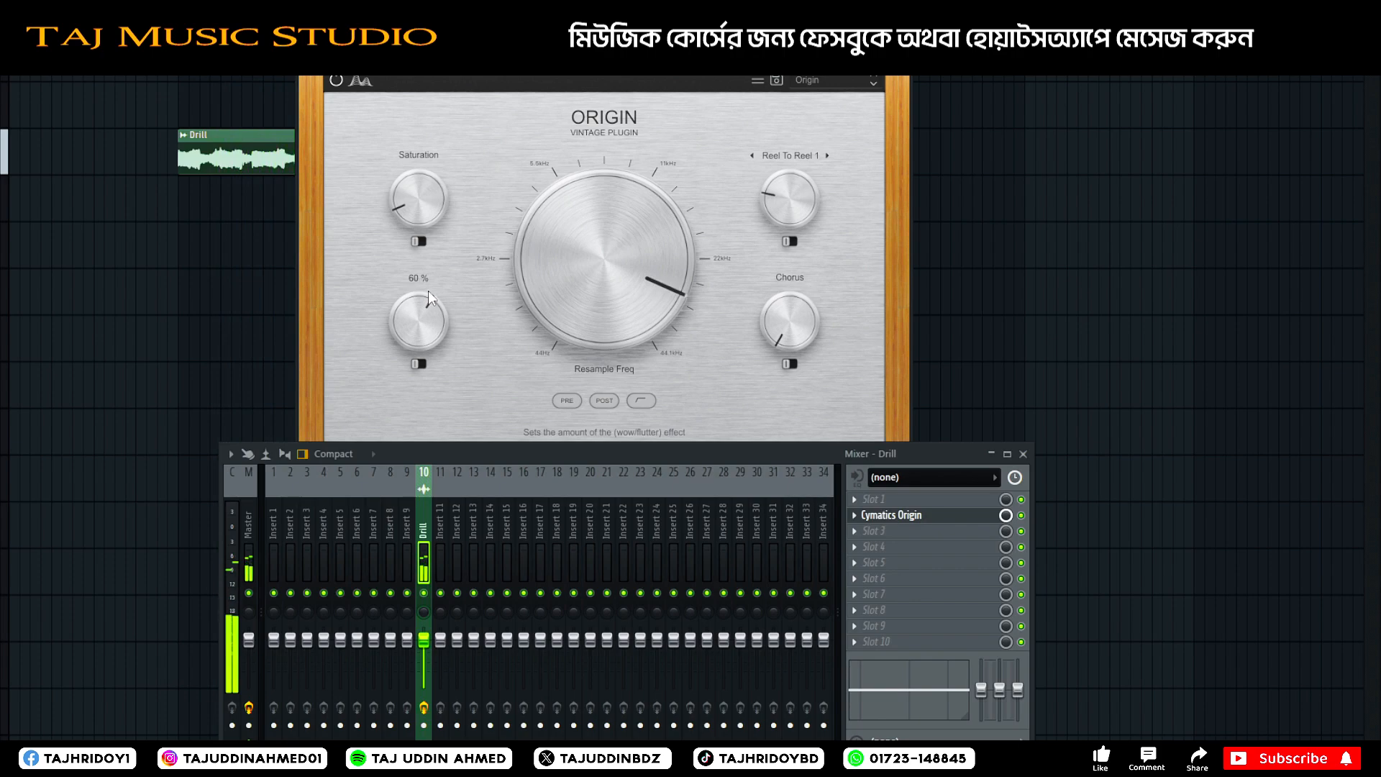
mouse_move(429, 215)
mouse_down()
mouse_move(430, 190)
mouse_move(439, 212)
mouse_up()
mouse_move(791, 310)
mouse_down()
mouse_move(790, 294)
mouse_move(791, 306)
mouse_up()
drag(624, 296, 618, 312)
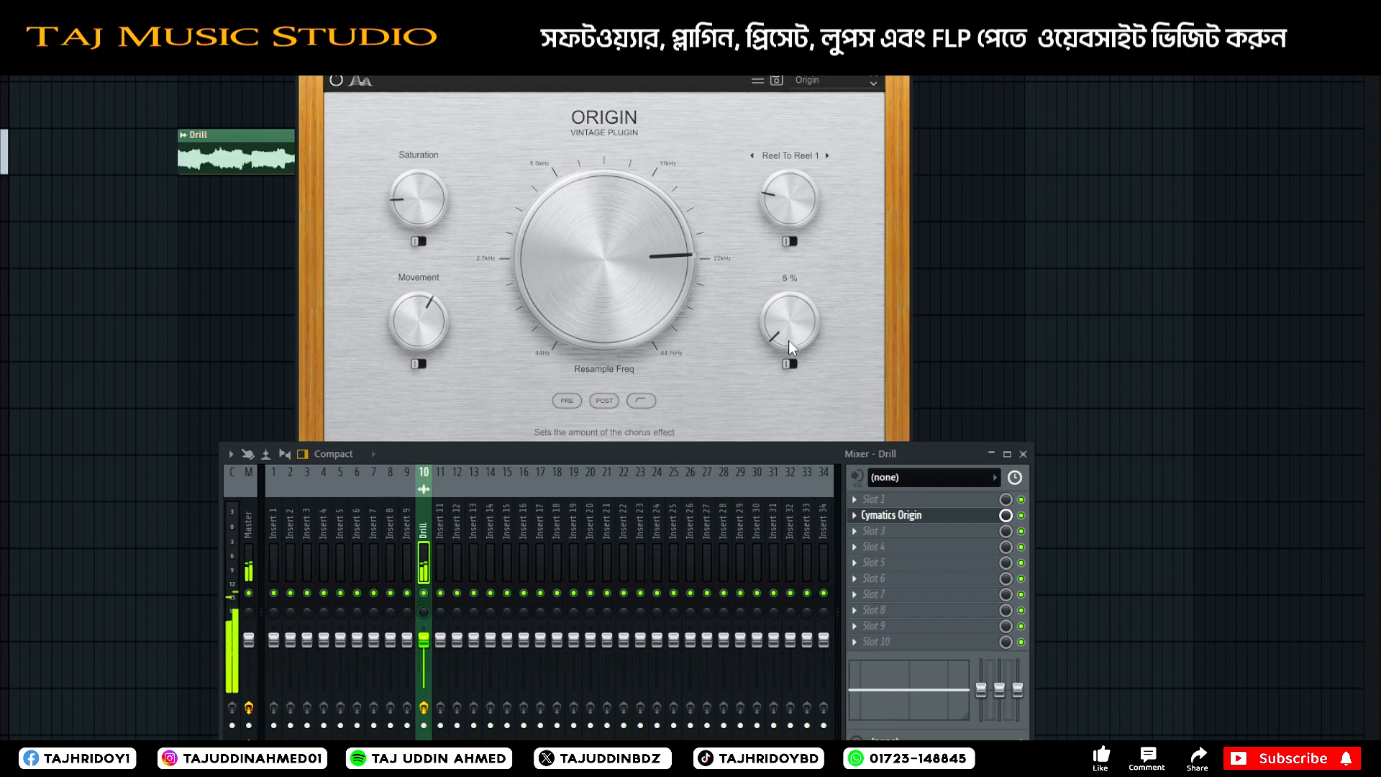
click(898, 56)
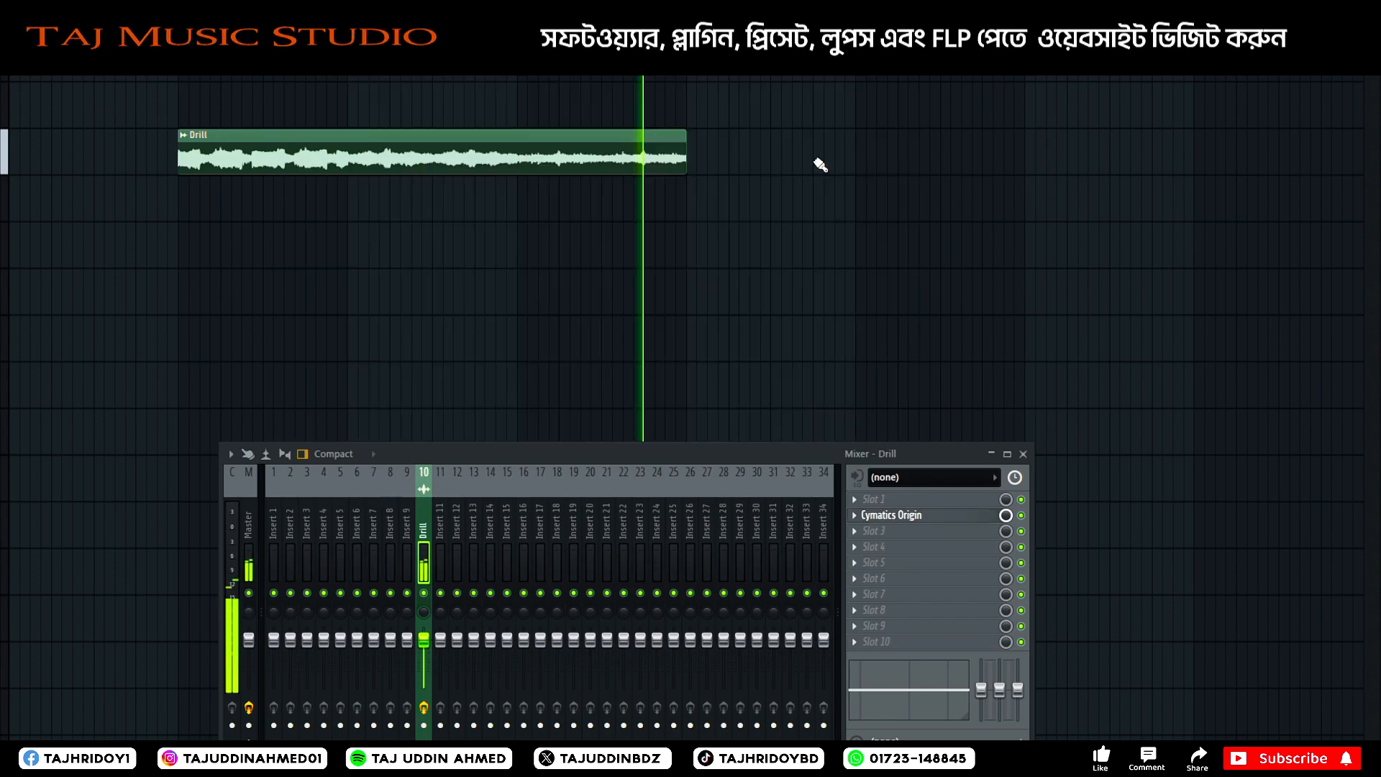
drag(637, 459, 632, 276)
key(space)
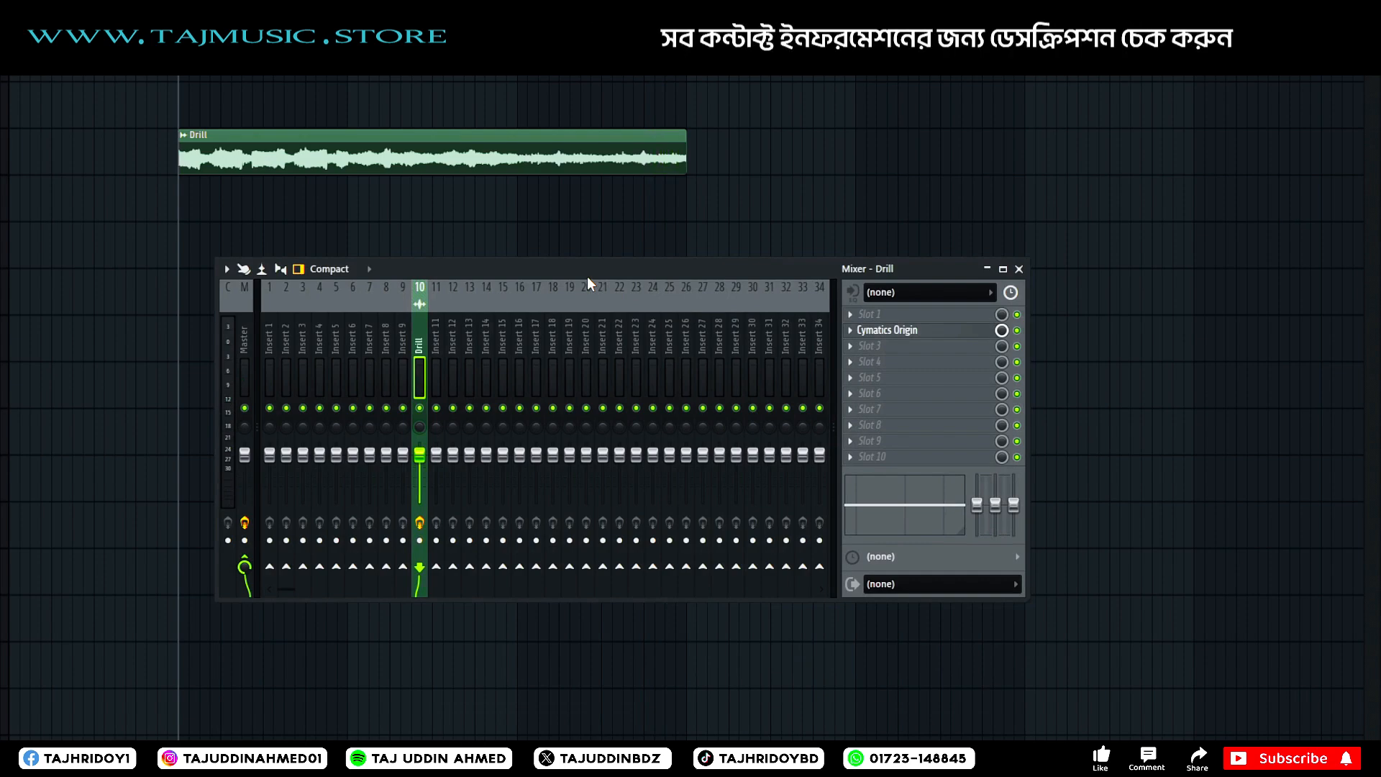
key(space)
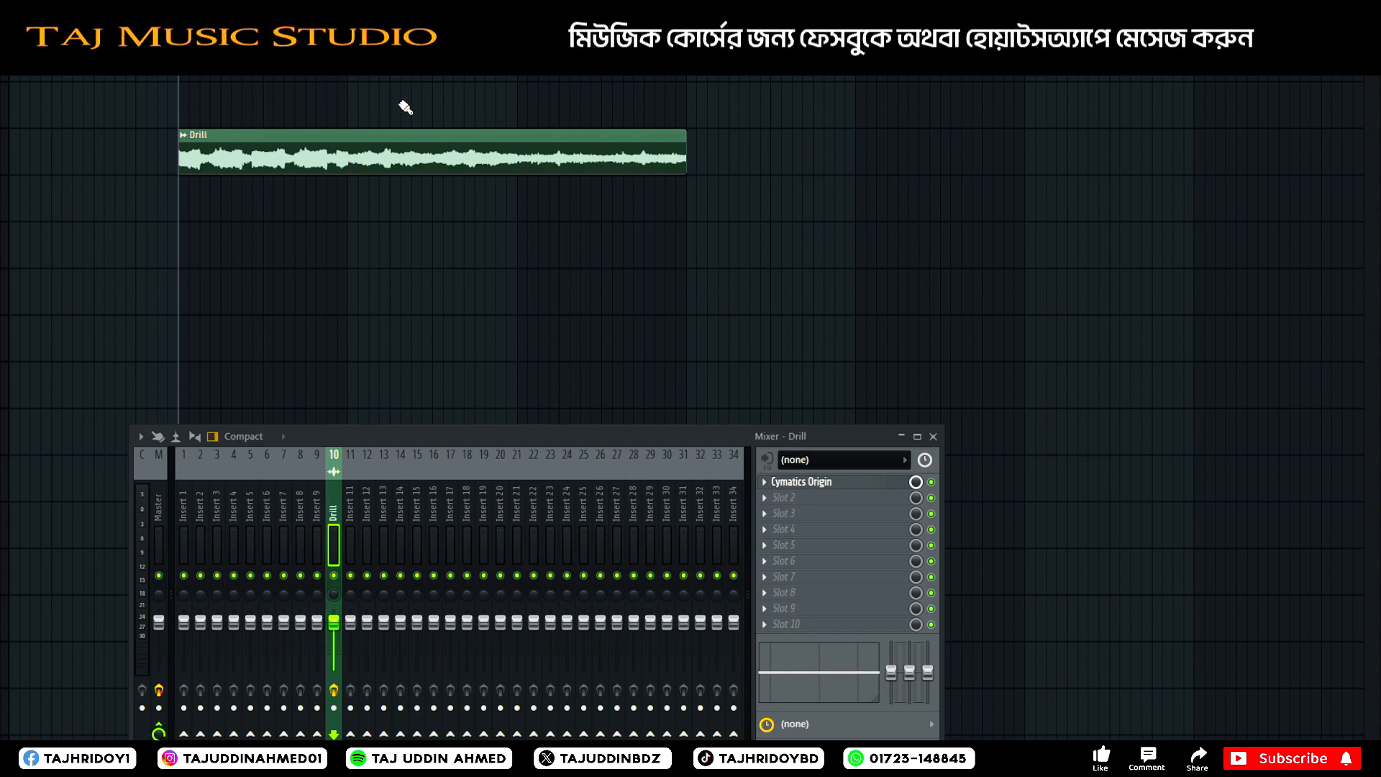
Close the mixer and Nexus windows, and open the Nexus channel's piano roll with its window repositioned over the playlist.
click(345, 532)
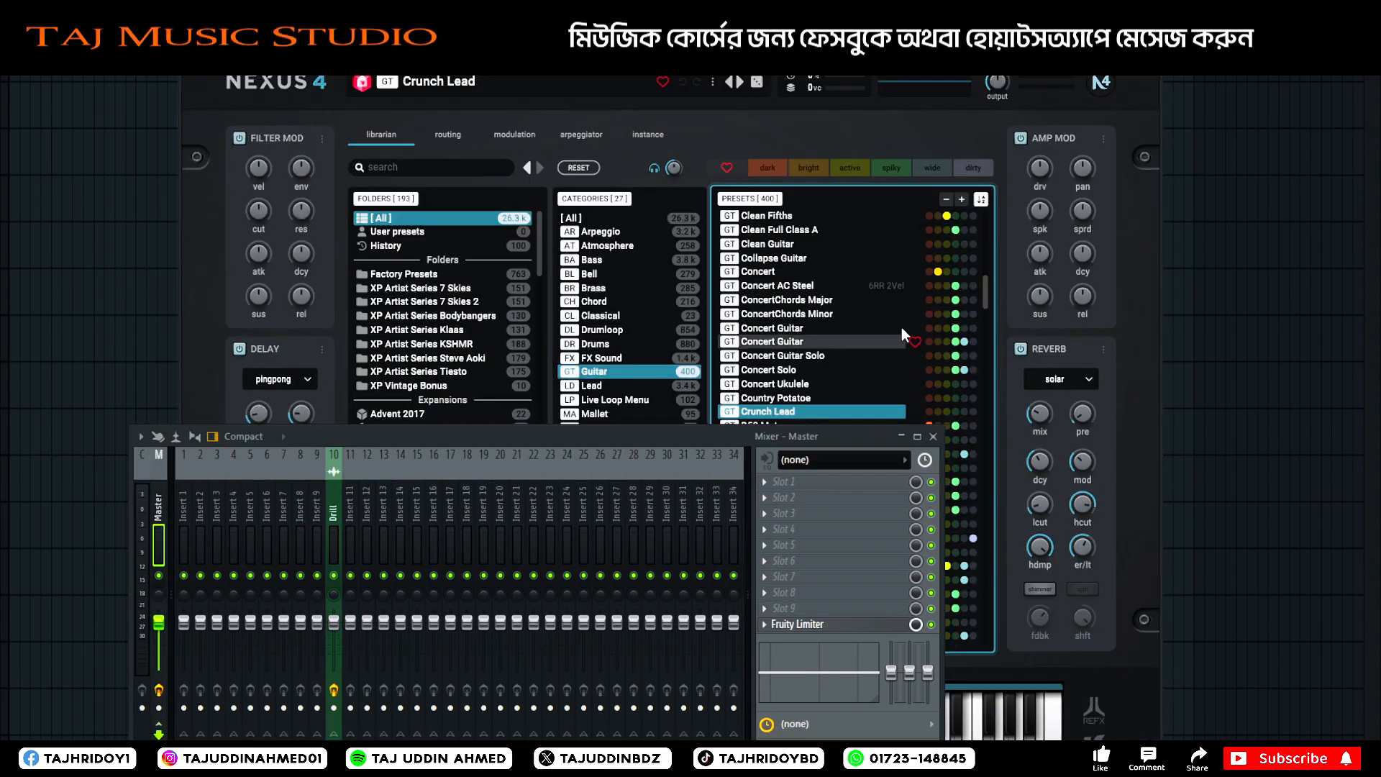
click(933, 437)
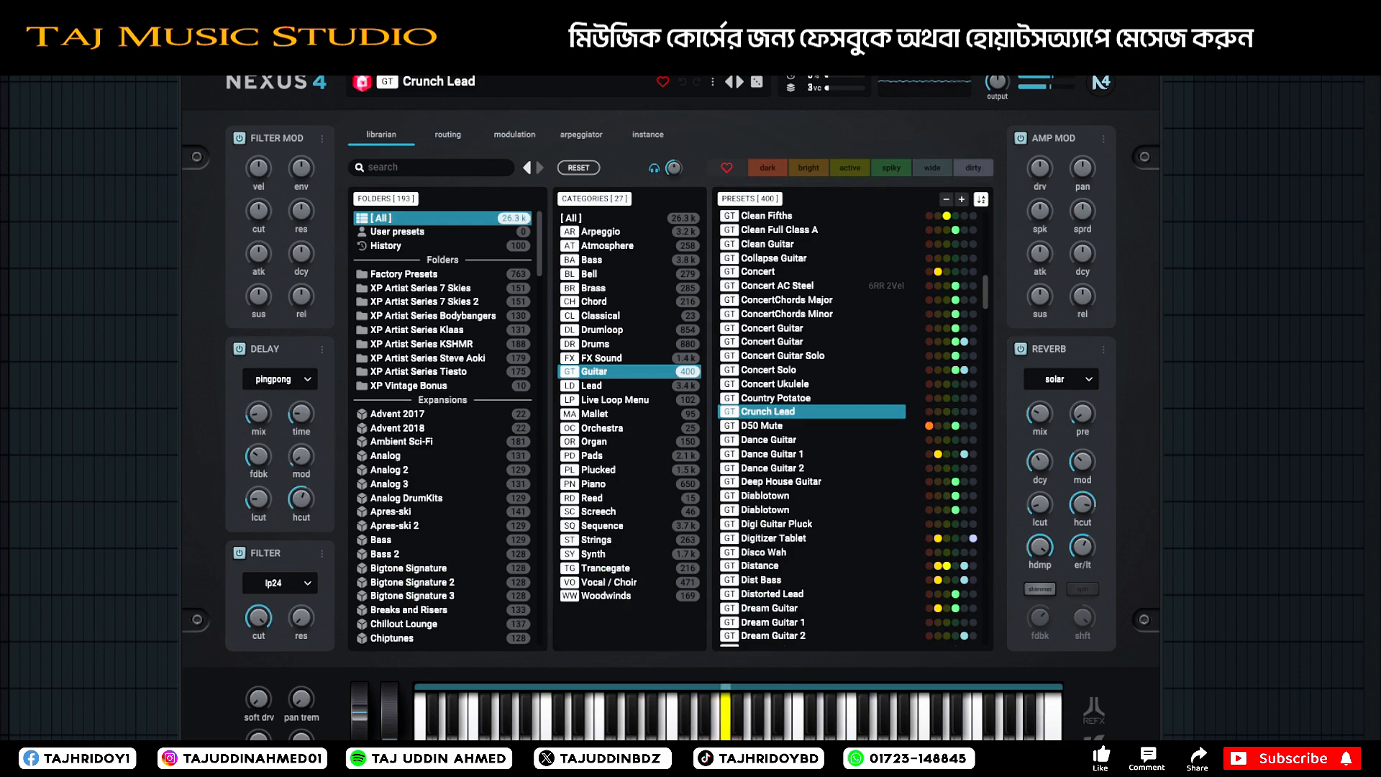
key(Escape)
right_click(451, 124)
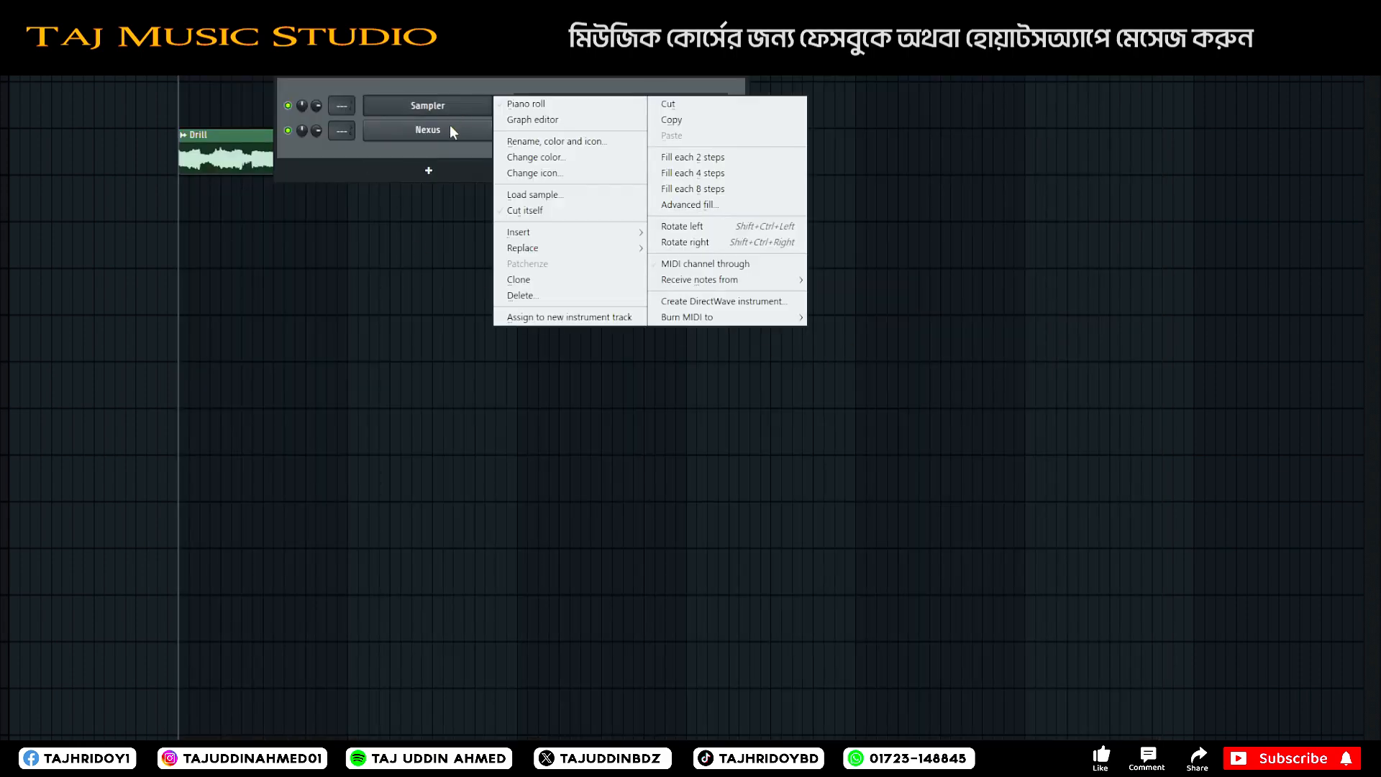
click(530, 141)
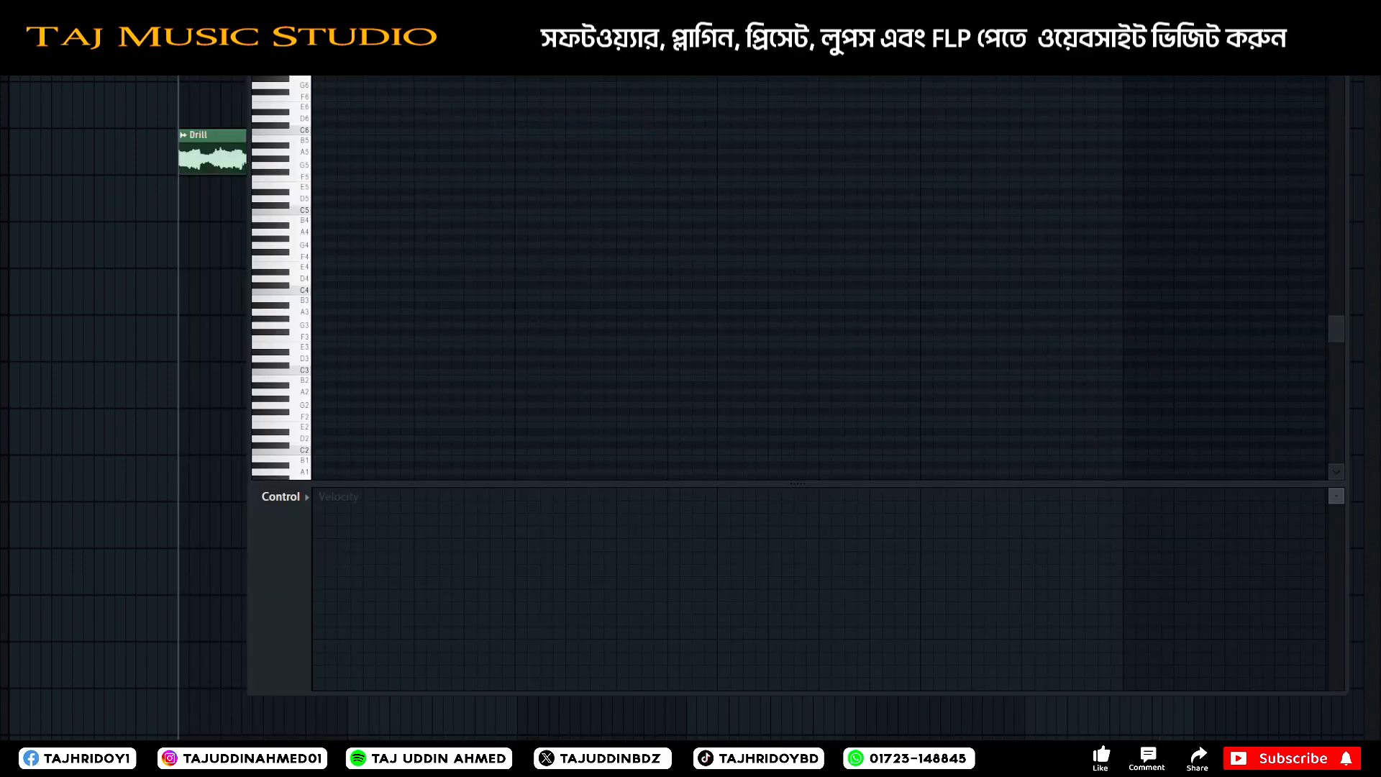
drag(1337, 20, 1337, 6)
mouse_move(863, 6)
mouse_down()
mouse_move(831, 53)
mouse_move(747, 70)
mouse_move(751, 59)
mouse_up()
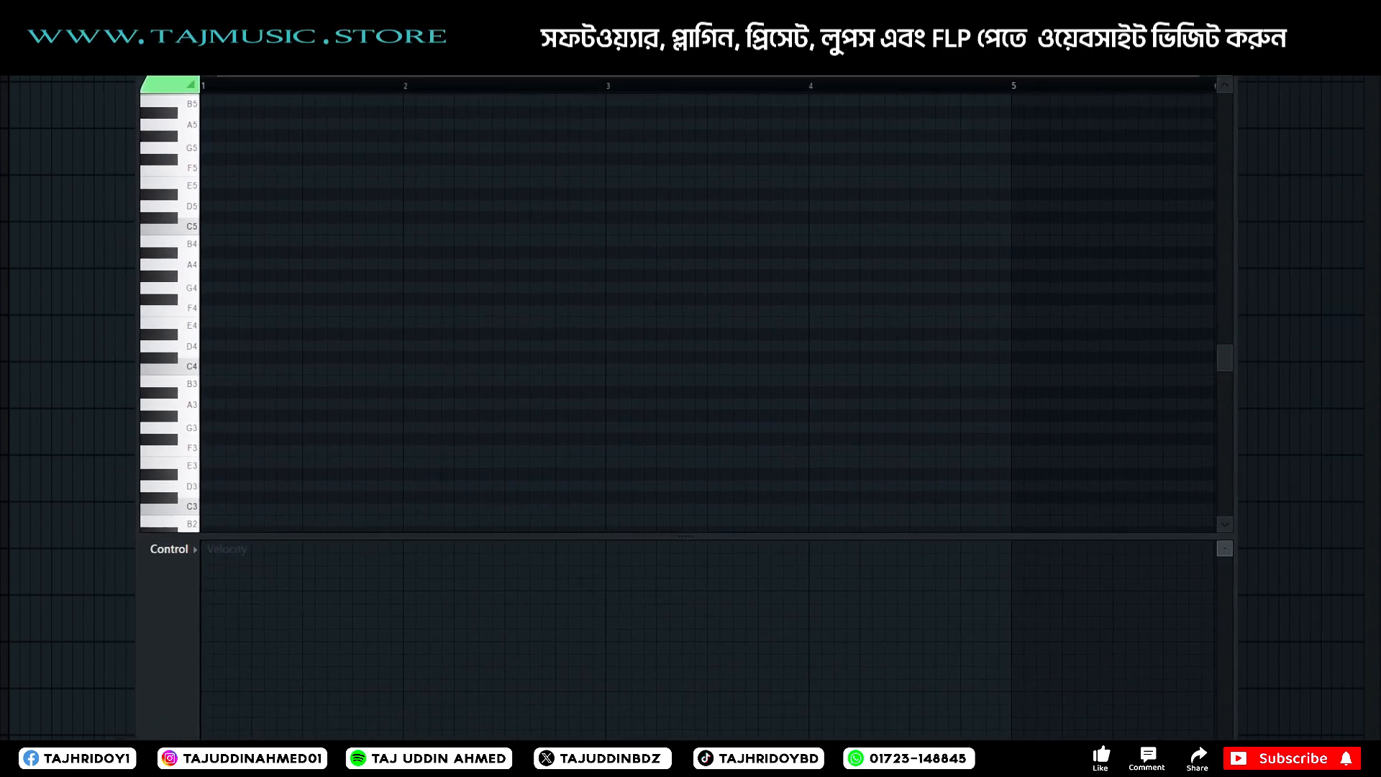
drag(1225, 71, 1225, 70)
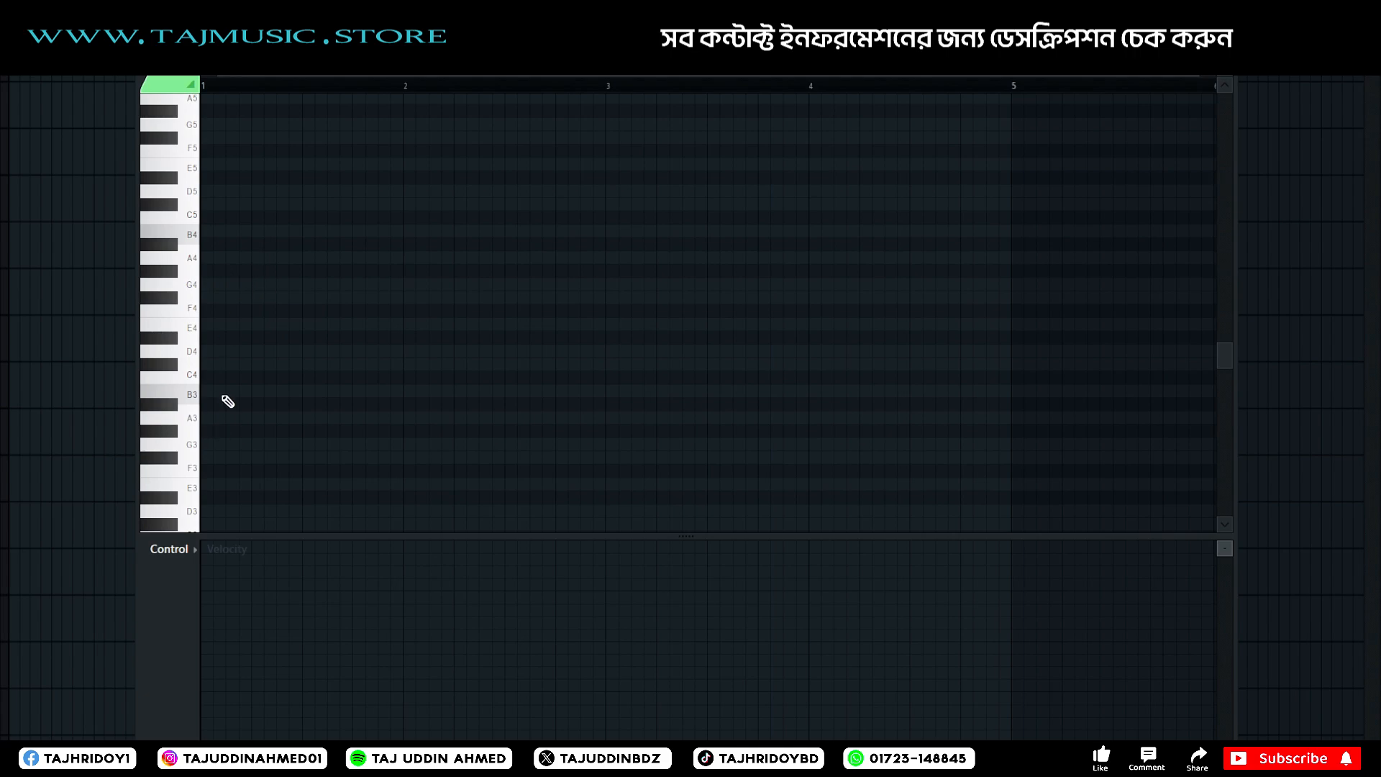
scroll(223, 395, down, 3)
drag(217, 313, 139, 311)
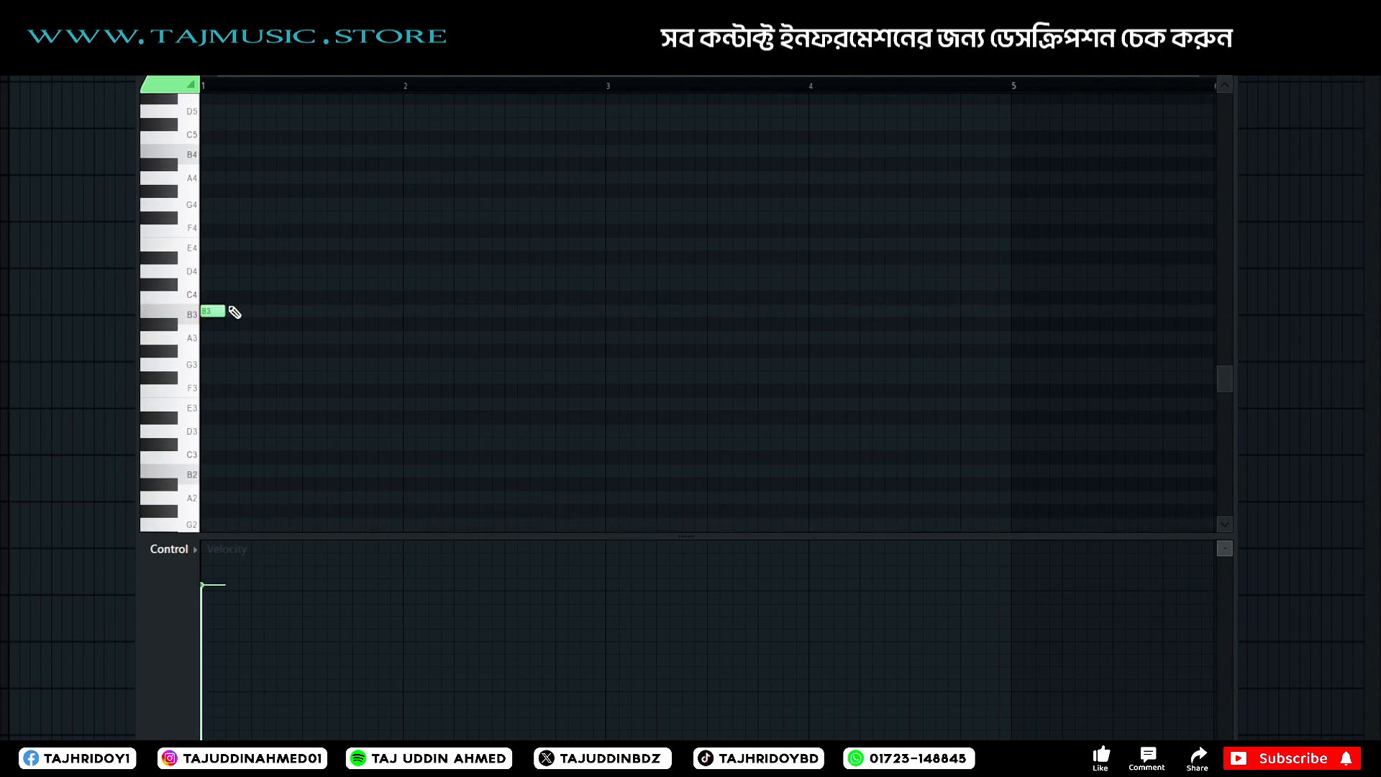
right_click(221, 311)
Draw a chord of B5, D6 and G6 at the start of bar 1 and lengthen its notes to one beat.
scroll(243, 297, up, 3)
mouse_move(216, 270)
mouse_down()
mouse_move(155, 243)
mouse_move(144, 152)
mouse_up()
scroll(240, 85, up, 2)
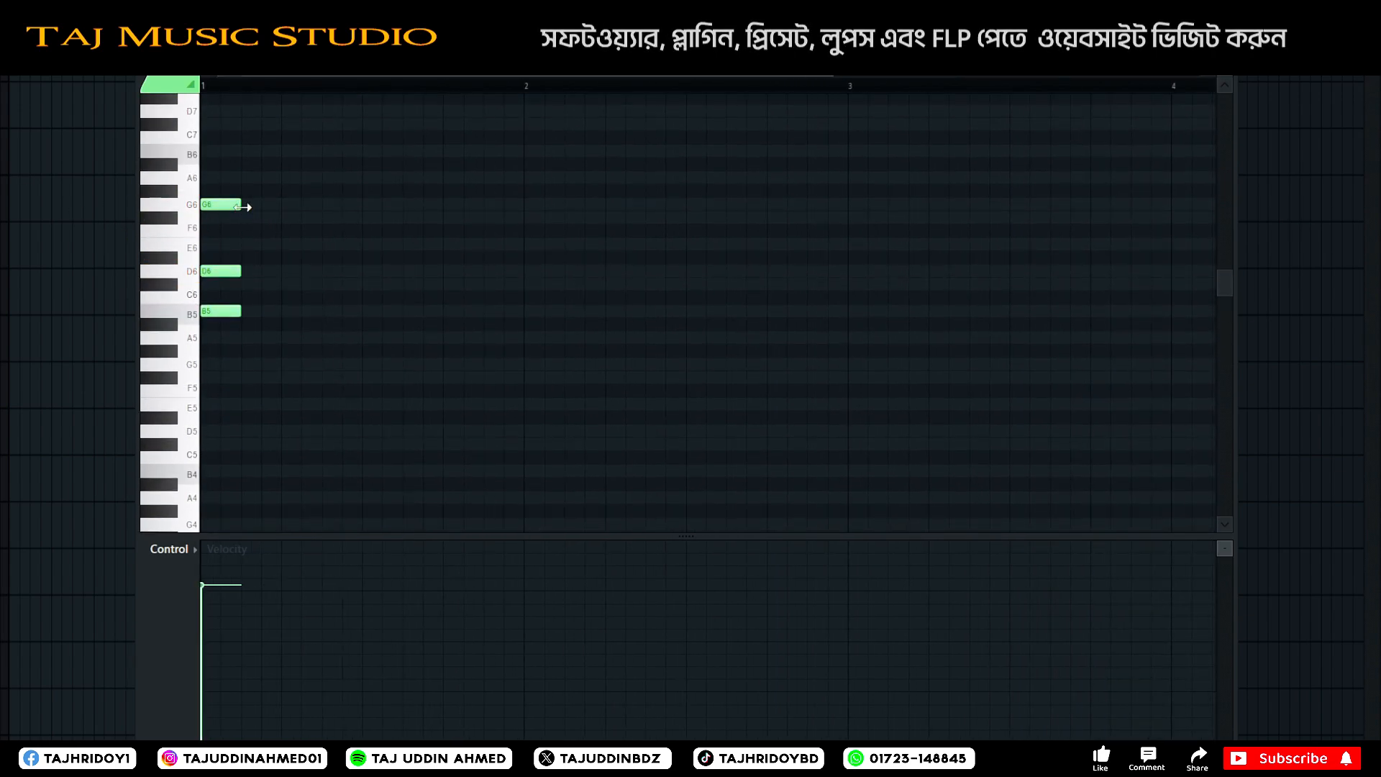
drag(255, 204, 288, 200)
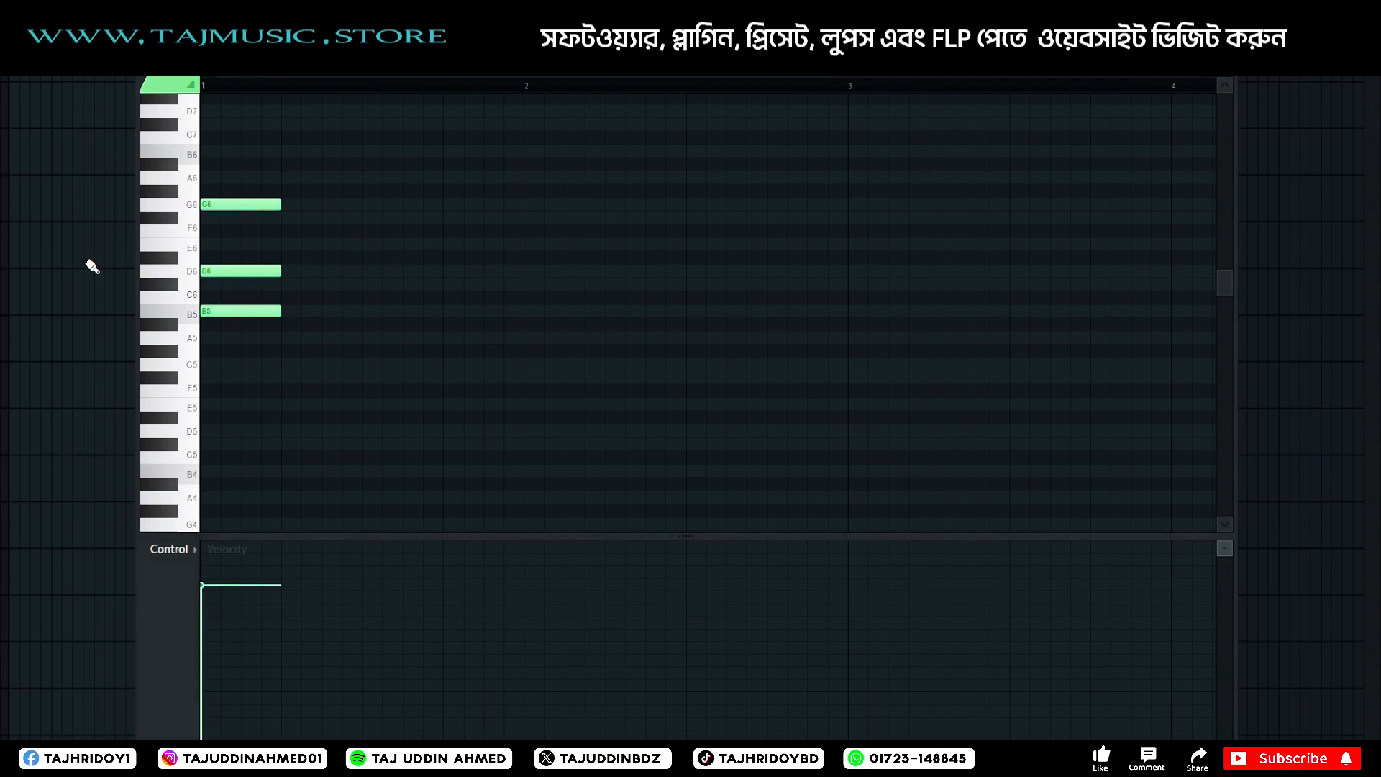
Place the Nexus pattern clip at the start of the track beneath the Drill loop and bring the piano roll back over the playlist.
drag(611, 49, 941, 194)
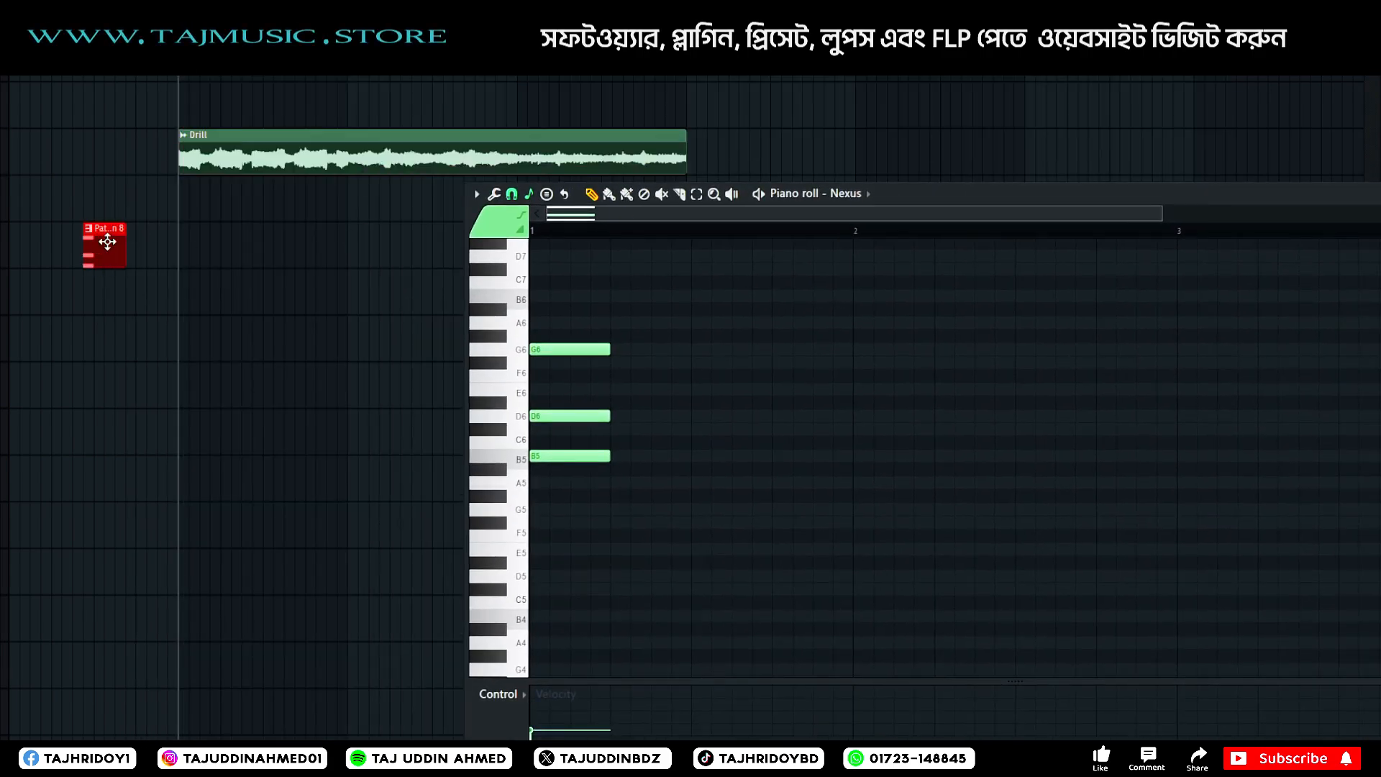
drag(108, 240, 208, 176)
key(space)
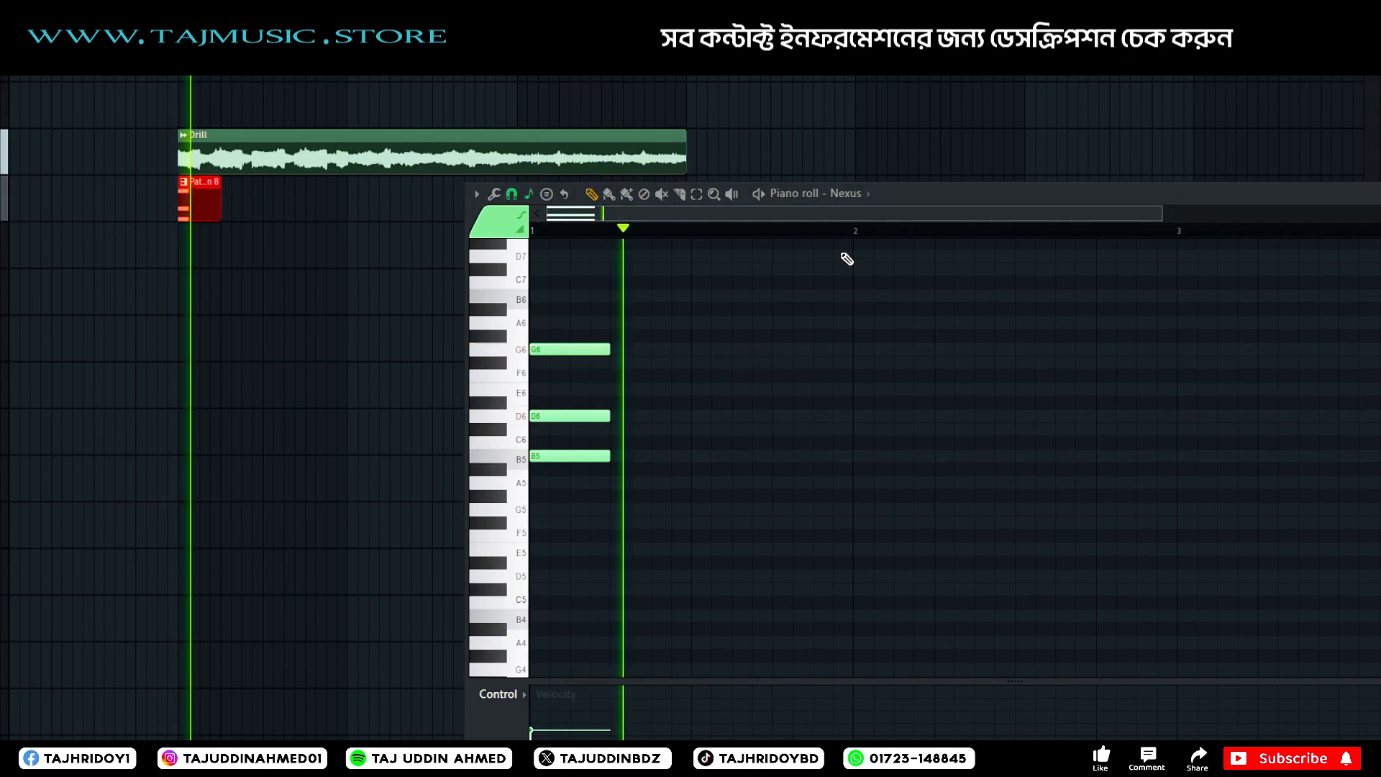
drag(967, 194, 566, 67)
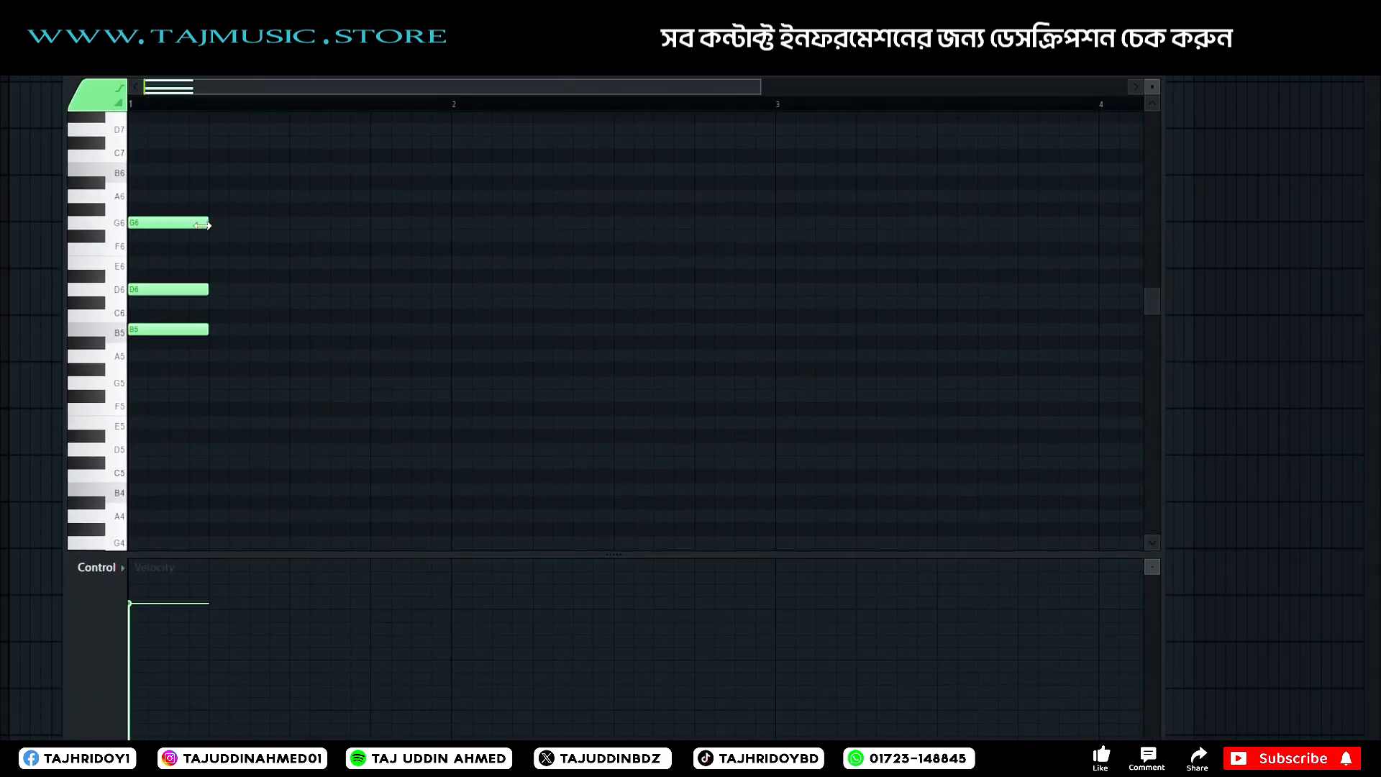
Shorten the chord to one step and repeat it at steps 4 and 7 of bar 1, checking the rhythm in playback.
drag(154, 234, 146, 229)
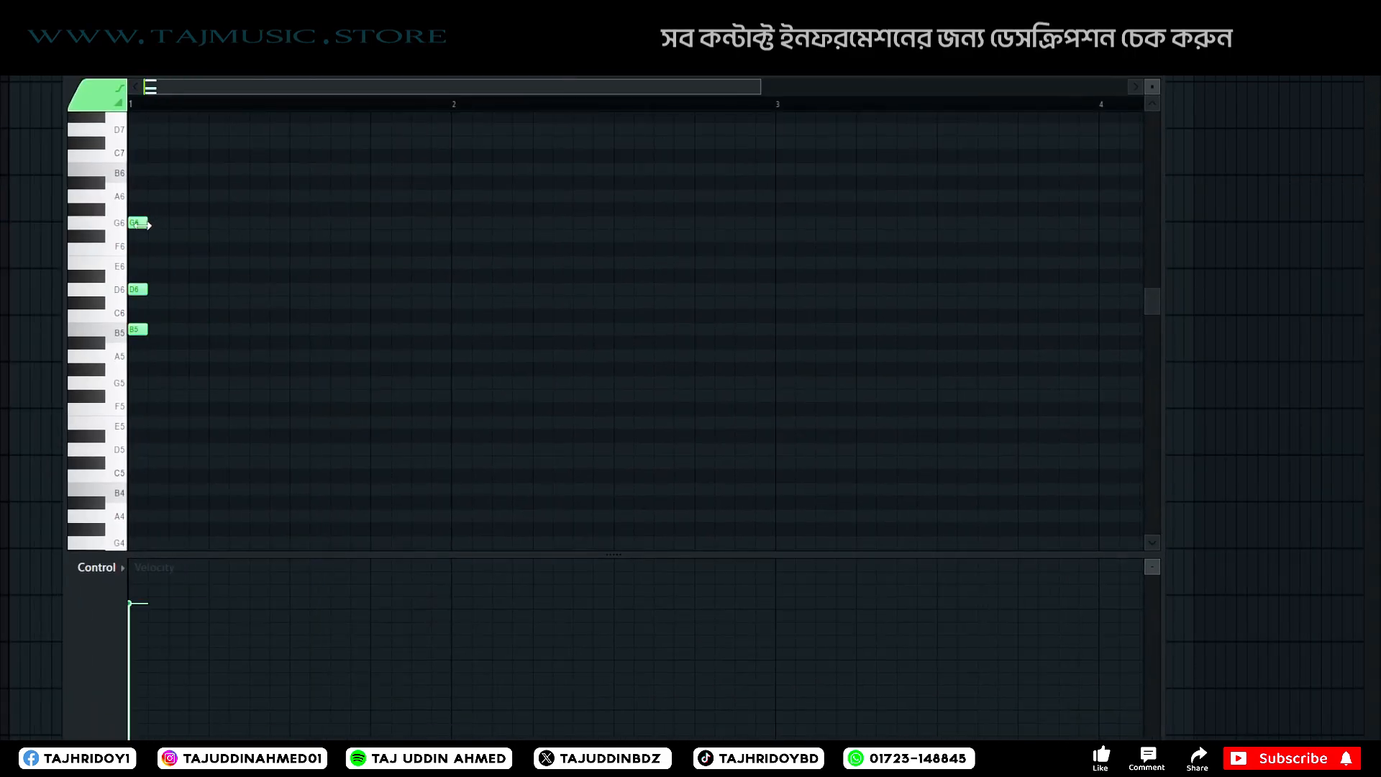
click(176, 222)
right_click(182, 222)
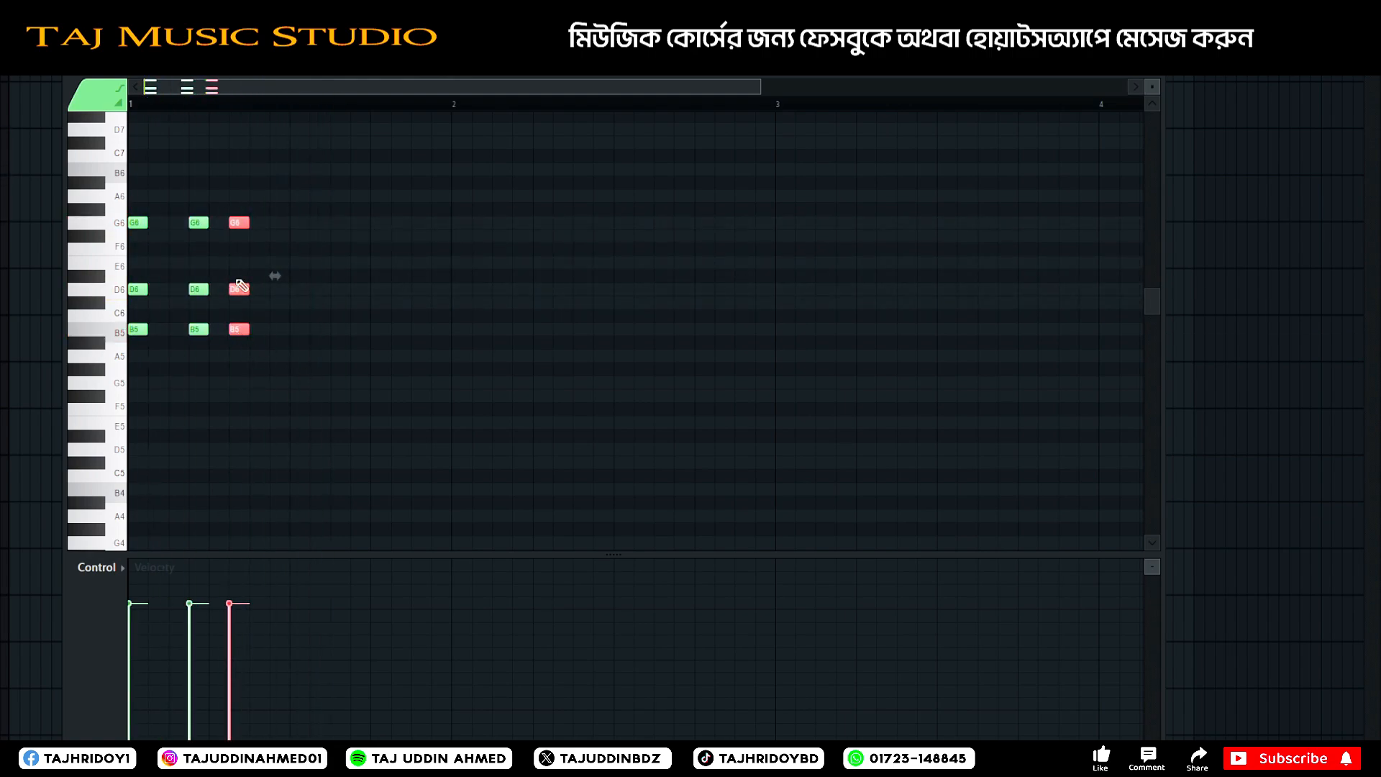
mouse_move(235, 223)
mouse_down()
mouse_move(279, 222)
mouse_move(260, 222)
mouse_up()
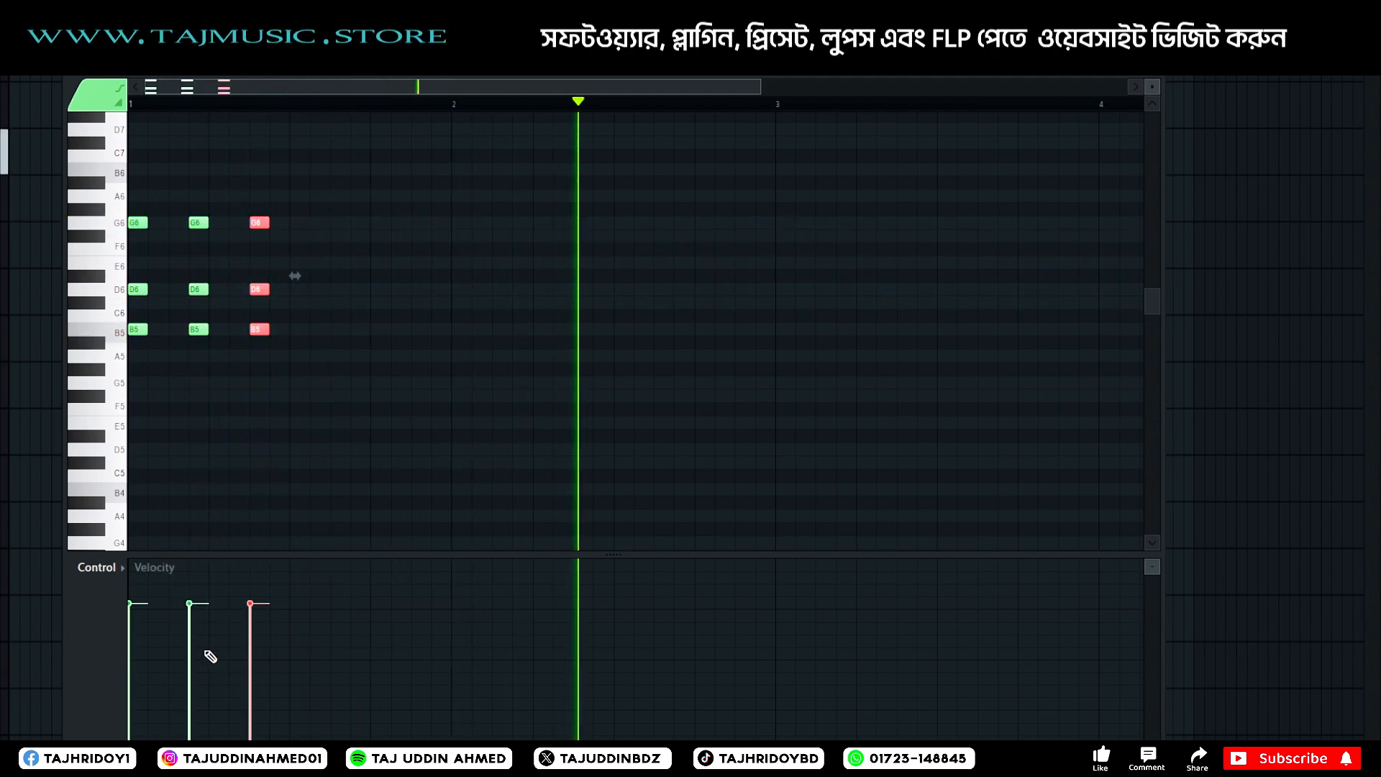
key(space)
Enlarge the piano roll's velocity lane and check the Drill track's effect slots in the mixer, then close the mixer.
drag(295, 555, 299, 501)
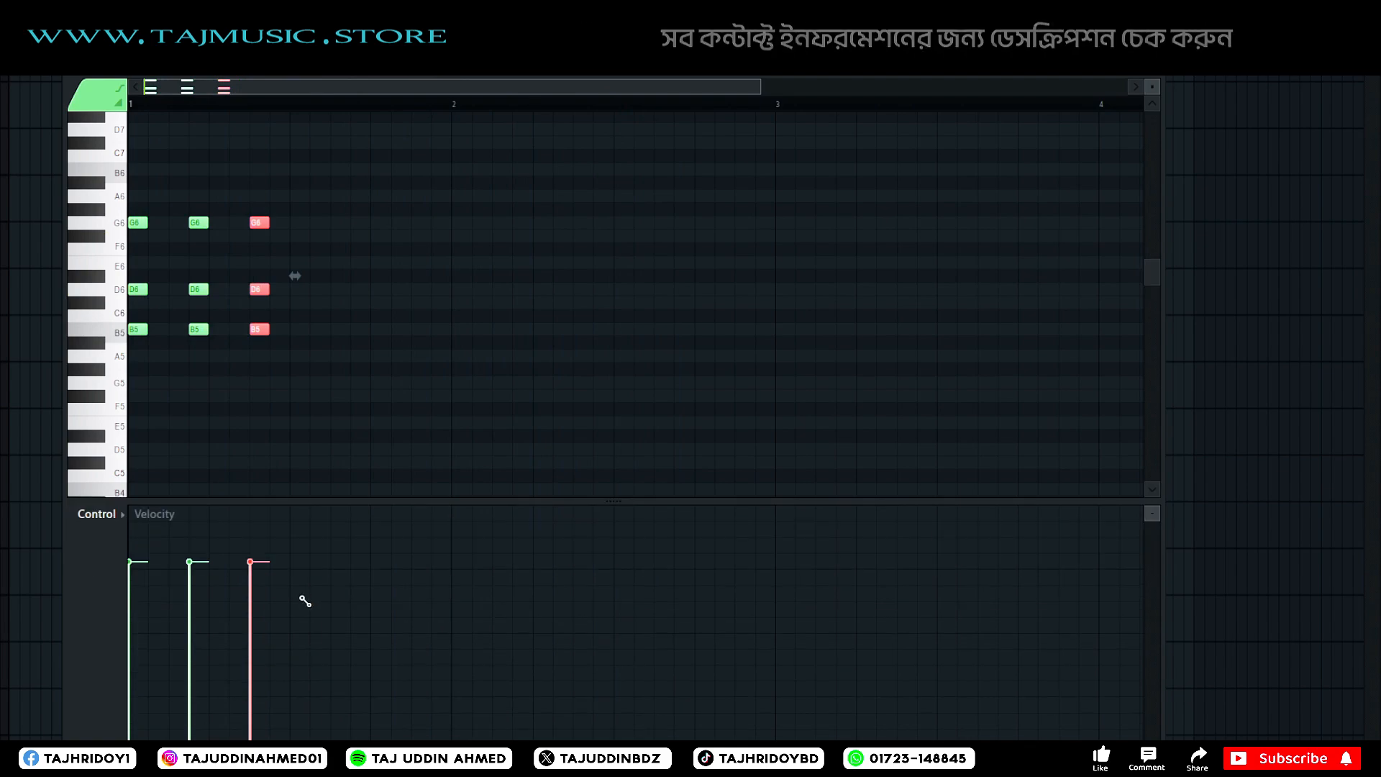
key(F9)
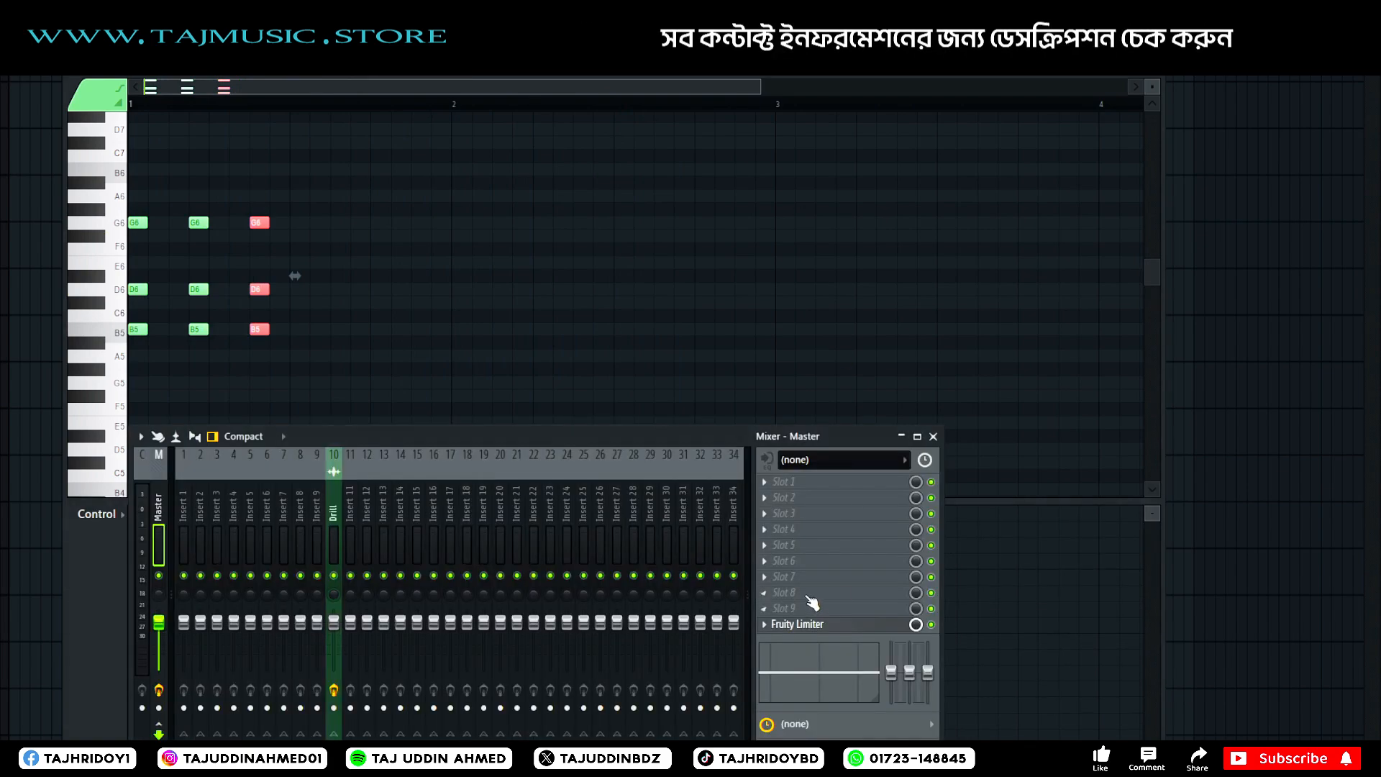
click(334, 543)
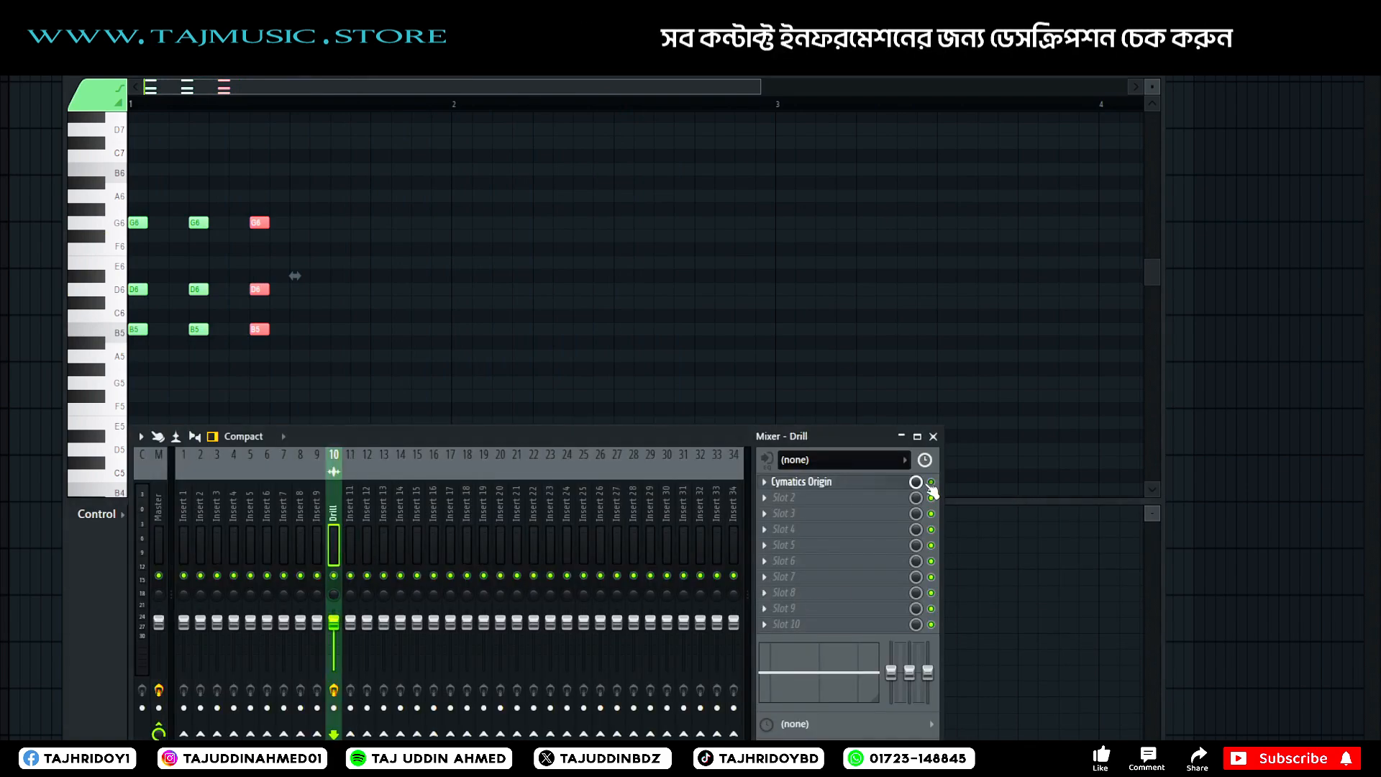
click(934, 437)
Remove the stray G6 note after the third chord and lower the three chords' velocities, the second one most.
click(293, 222)
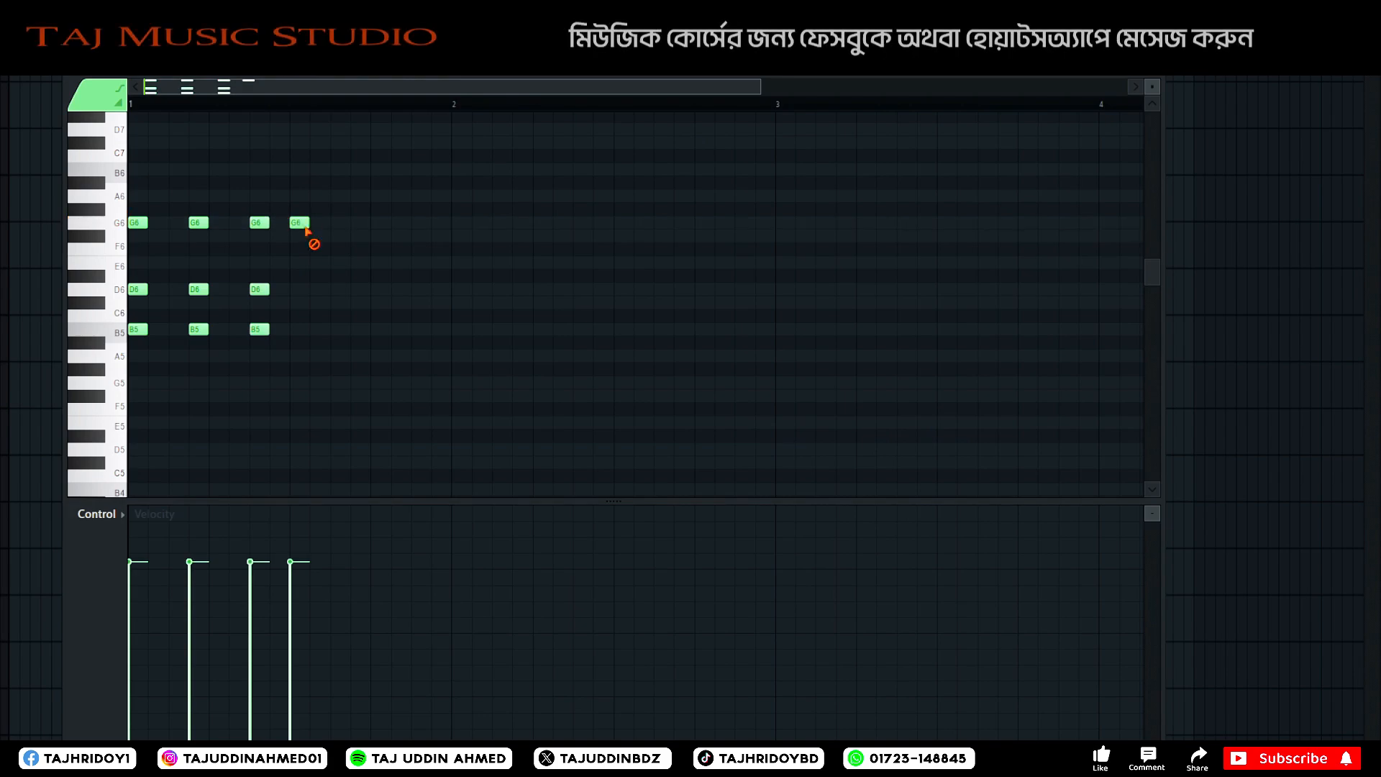
right_click(302, 224)
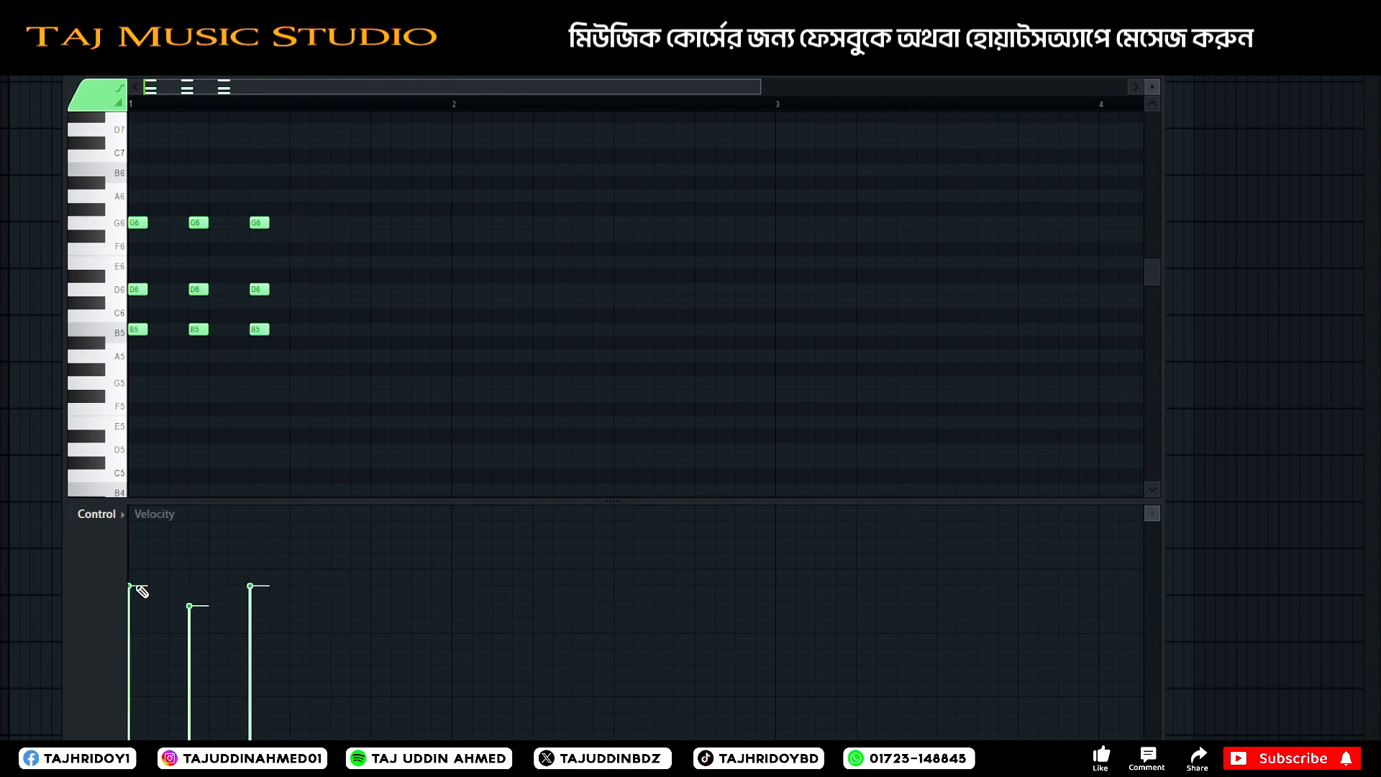
key(space)
key(space)
Add a B6 note above the third chord and a D7 note above the first chord, auditioning each addition.
scroll(282, 275, up, 3)
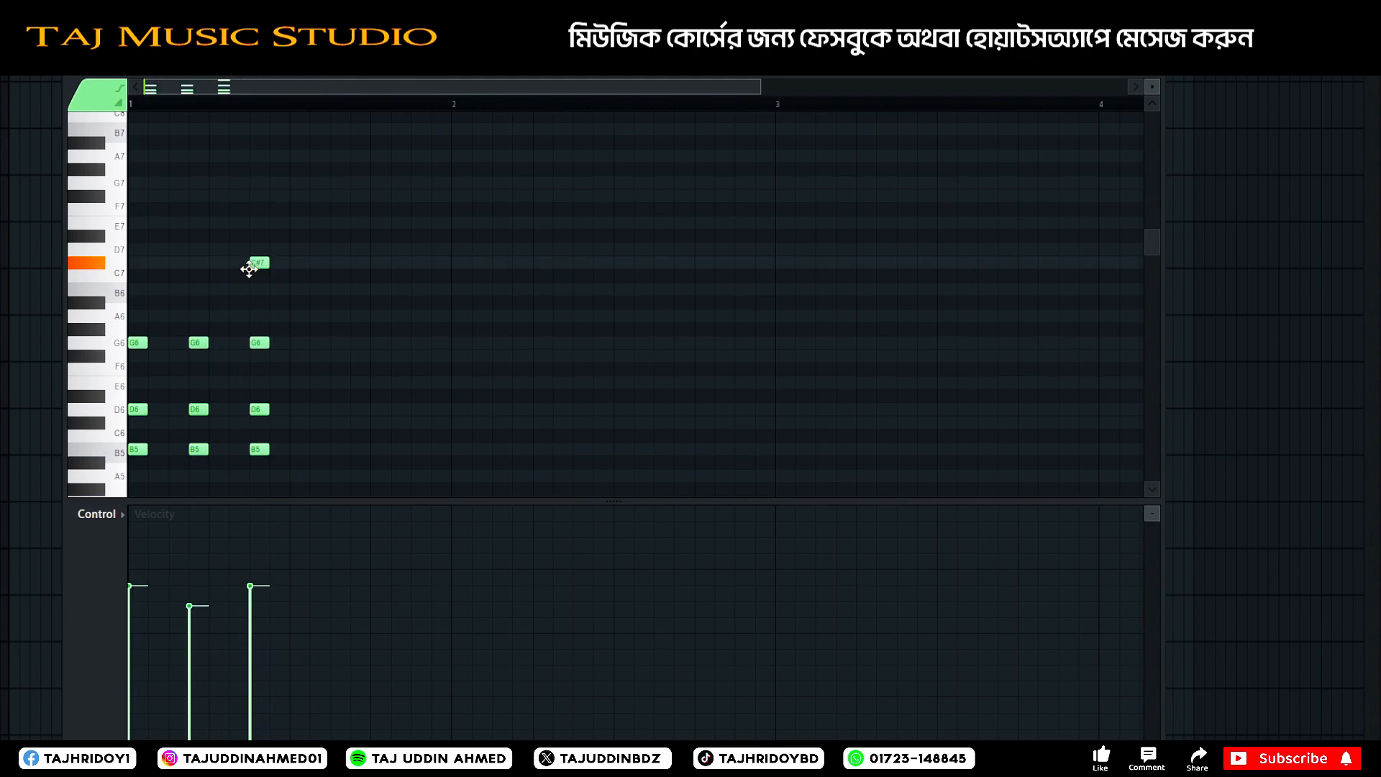
drag(249, 269, 244, 296)
key(space)
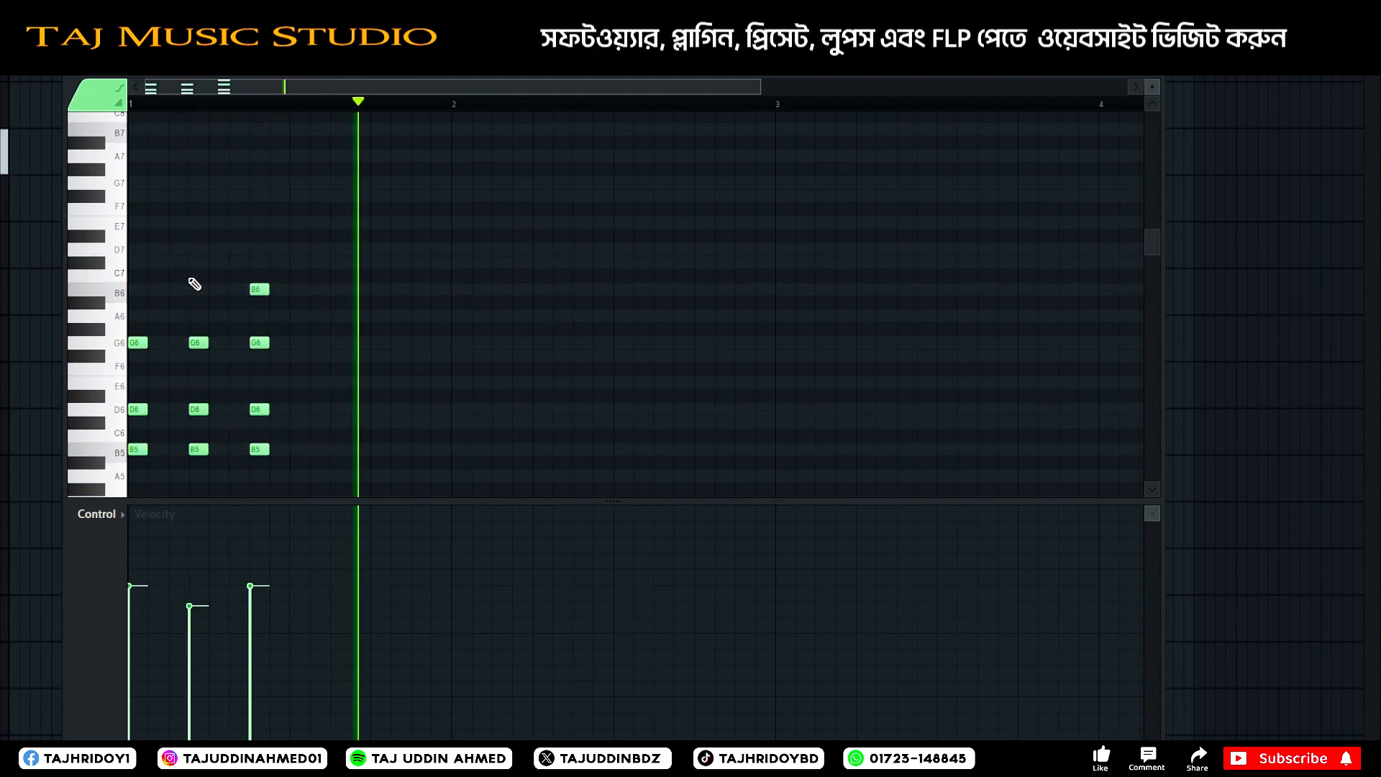
key(space)
drag(154, 265, 121, 244)
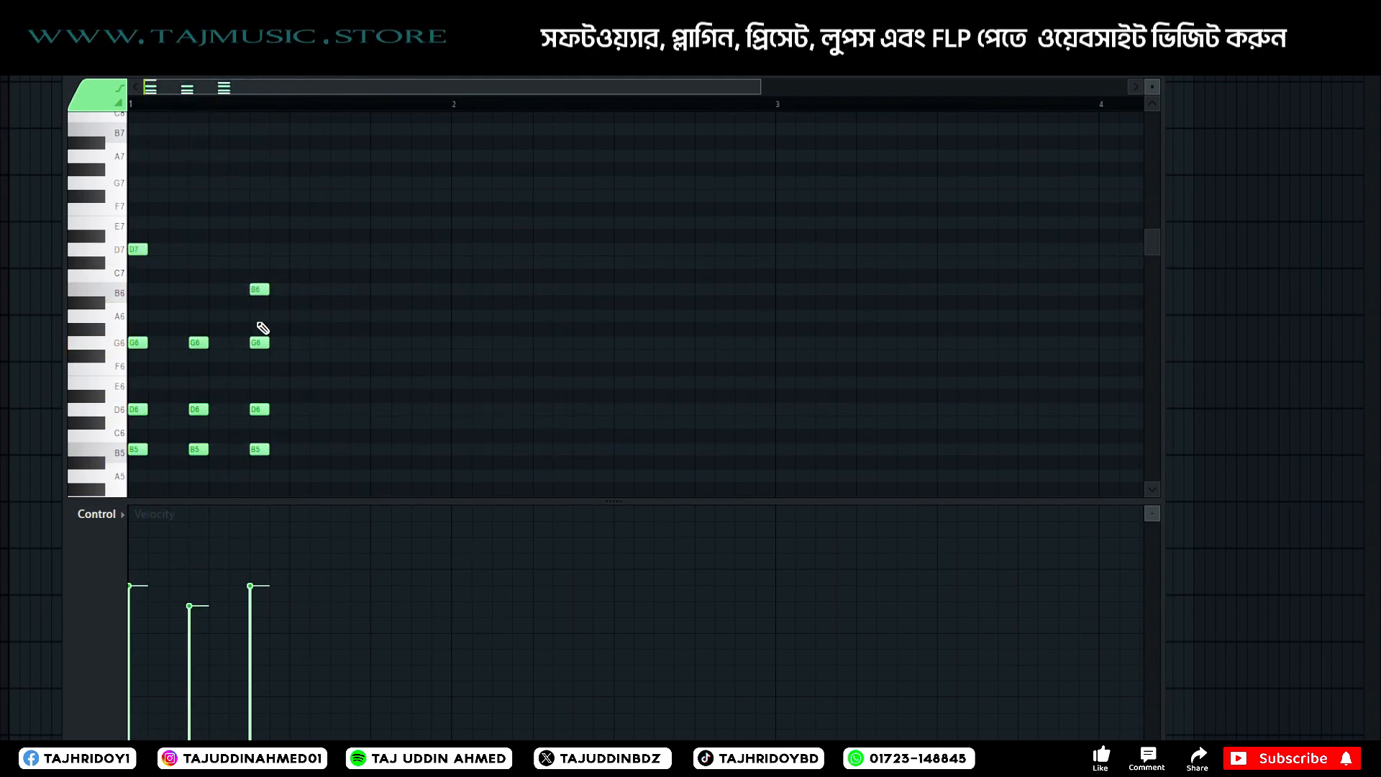
key(space)
key(space)
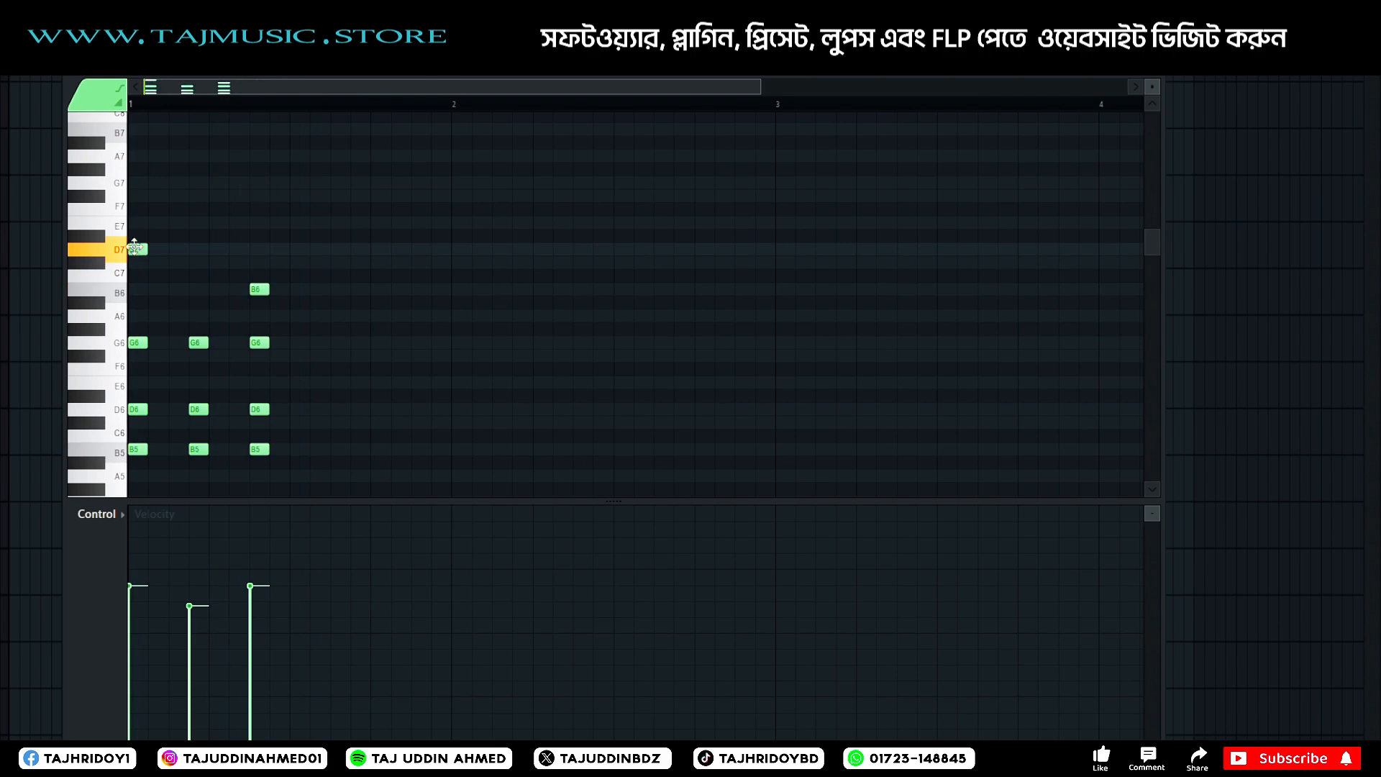
Add a note above the second chord, trying B6 in playback and settling on C#7.
drag(192, 275, 190, 293)
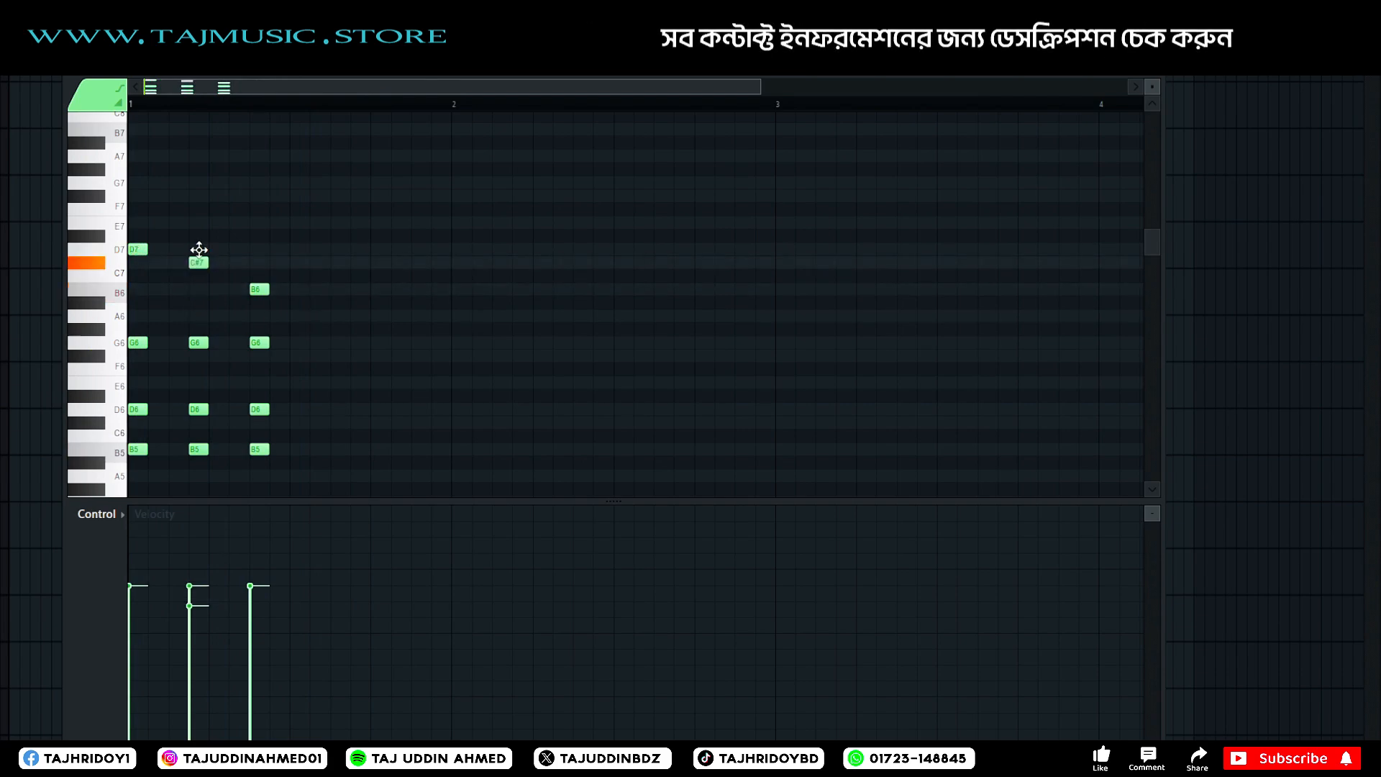
key(space)
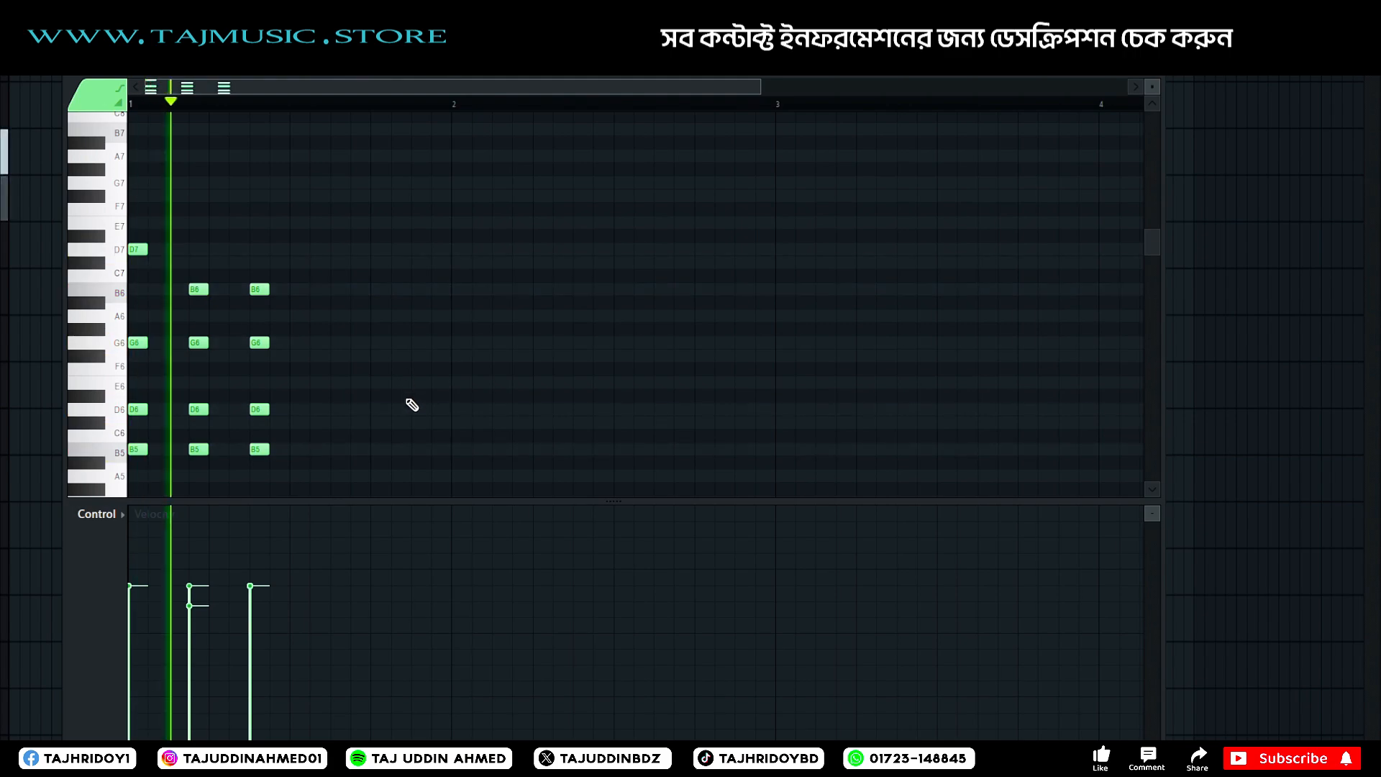
key(space)
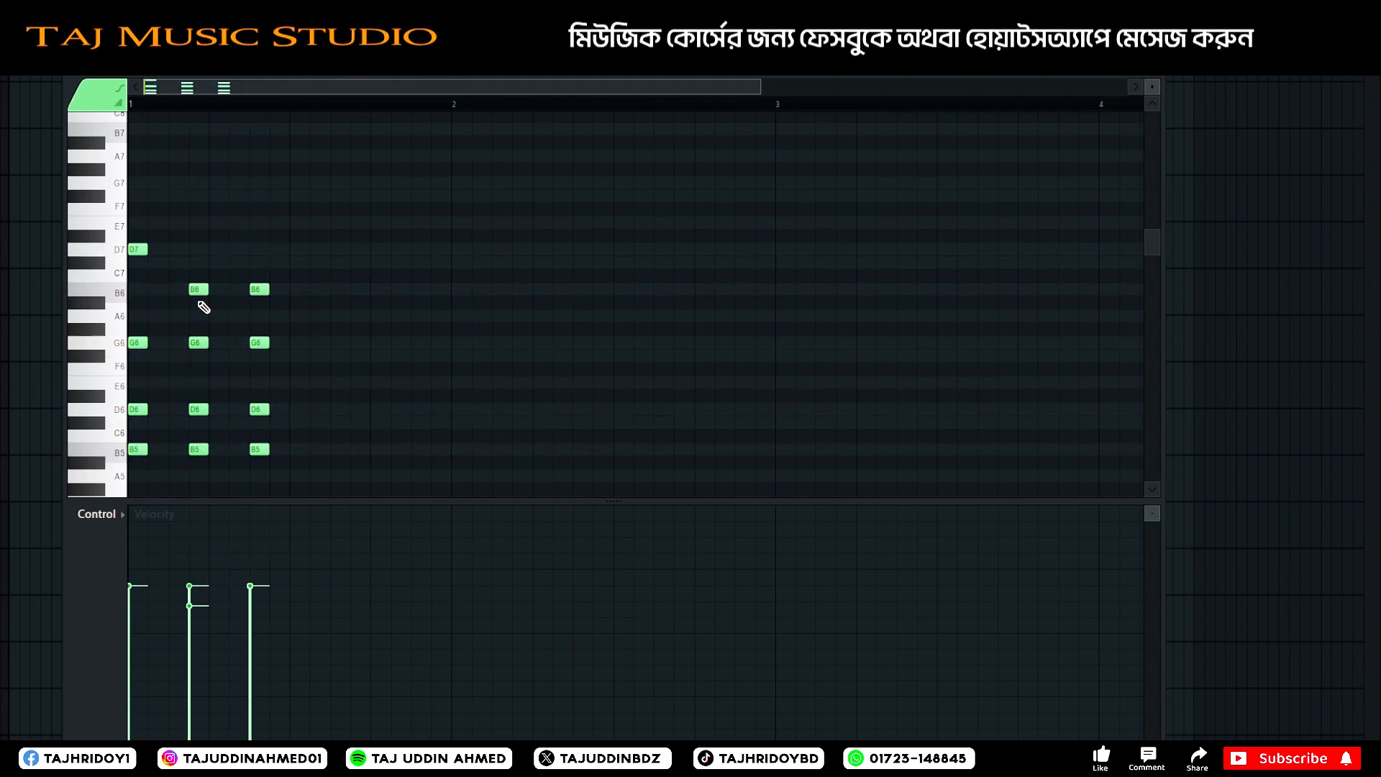
key(space)
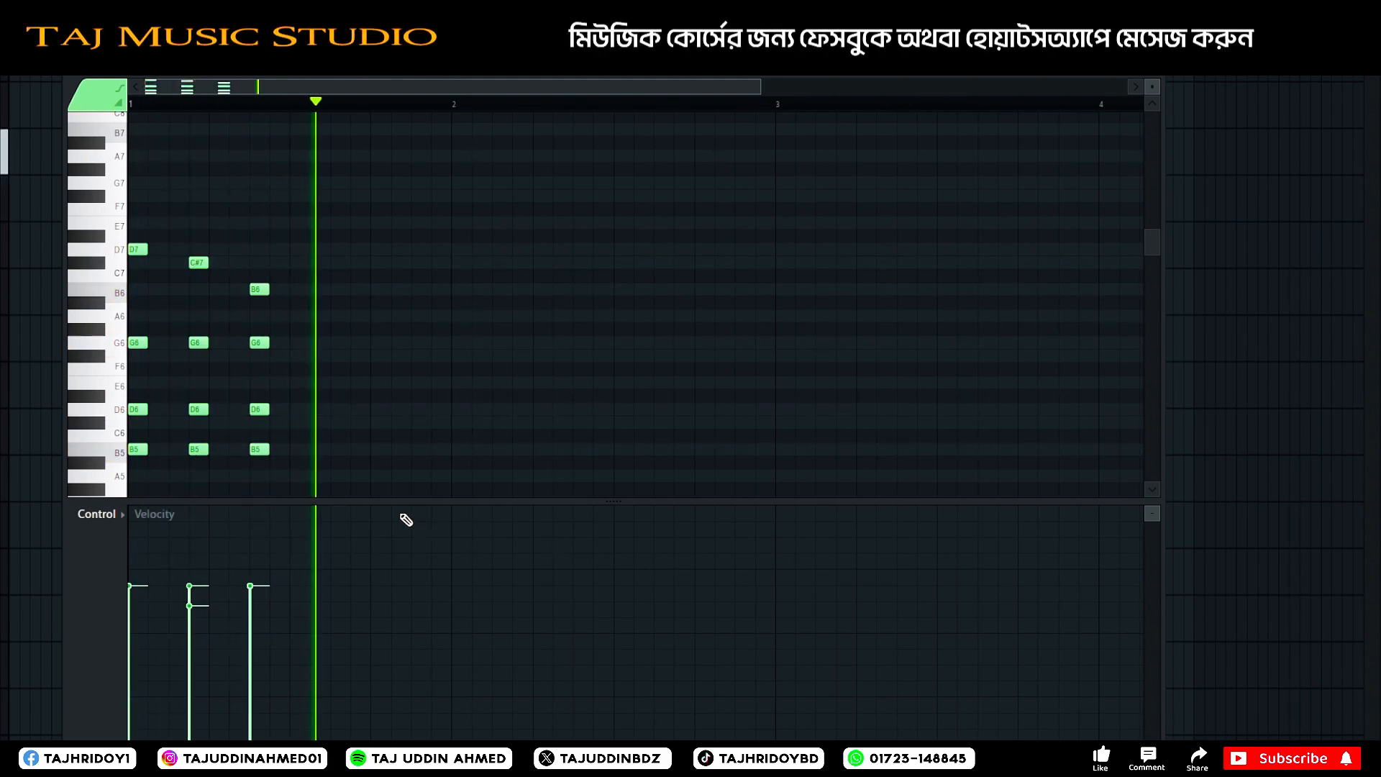
key(space)
Duplicate the three chords with their melody notes so the copies begin at step 11 of bar 1, and play them back.
drag(358, 151, 166, 580)
scroll(360, 392, up, 3)
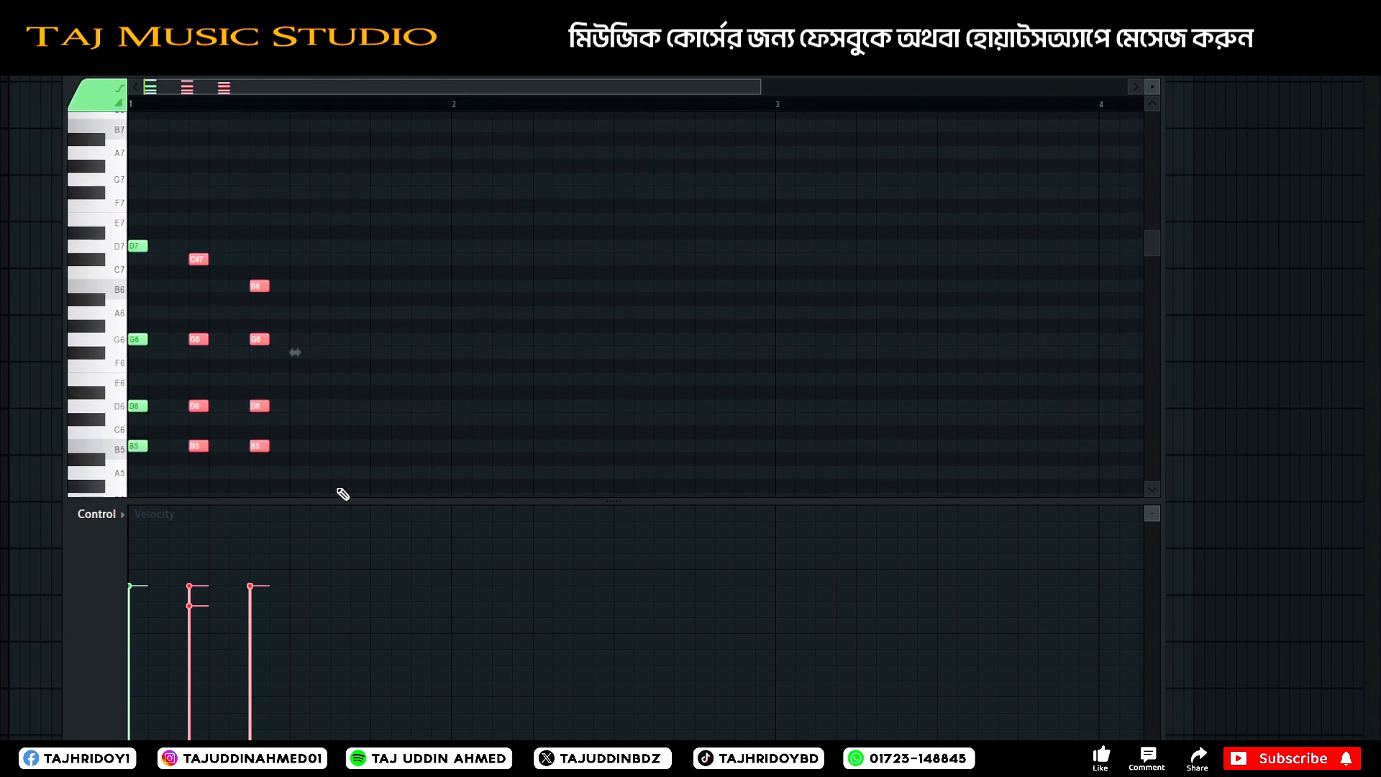
drag(364, 210, 62, 572)
shift+drag(142, 303, 347, 301)
key(space)
scroll(504, 378, up, 3)
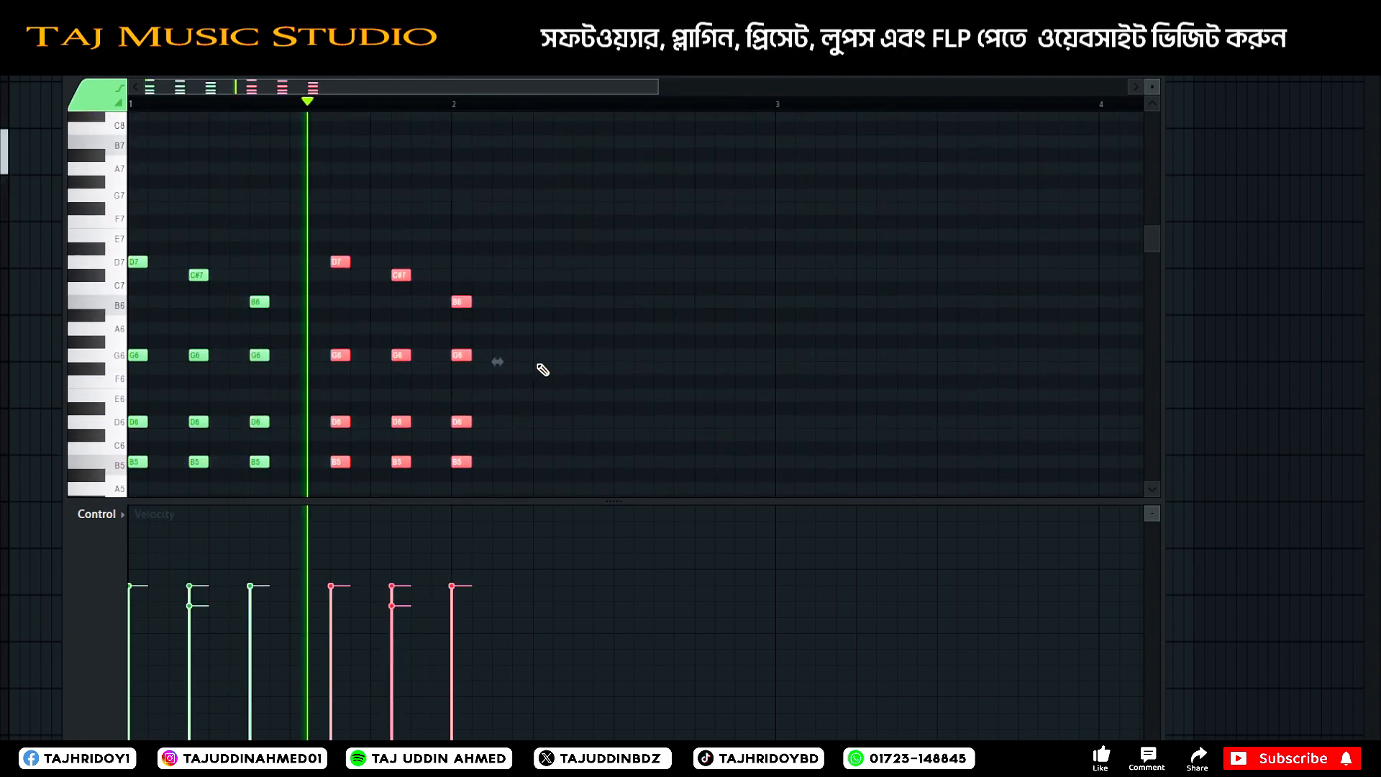
key(space)
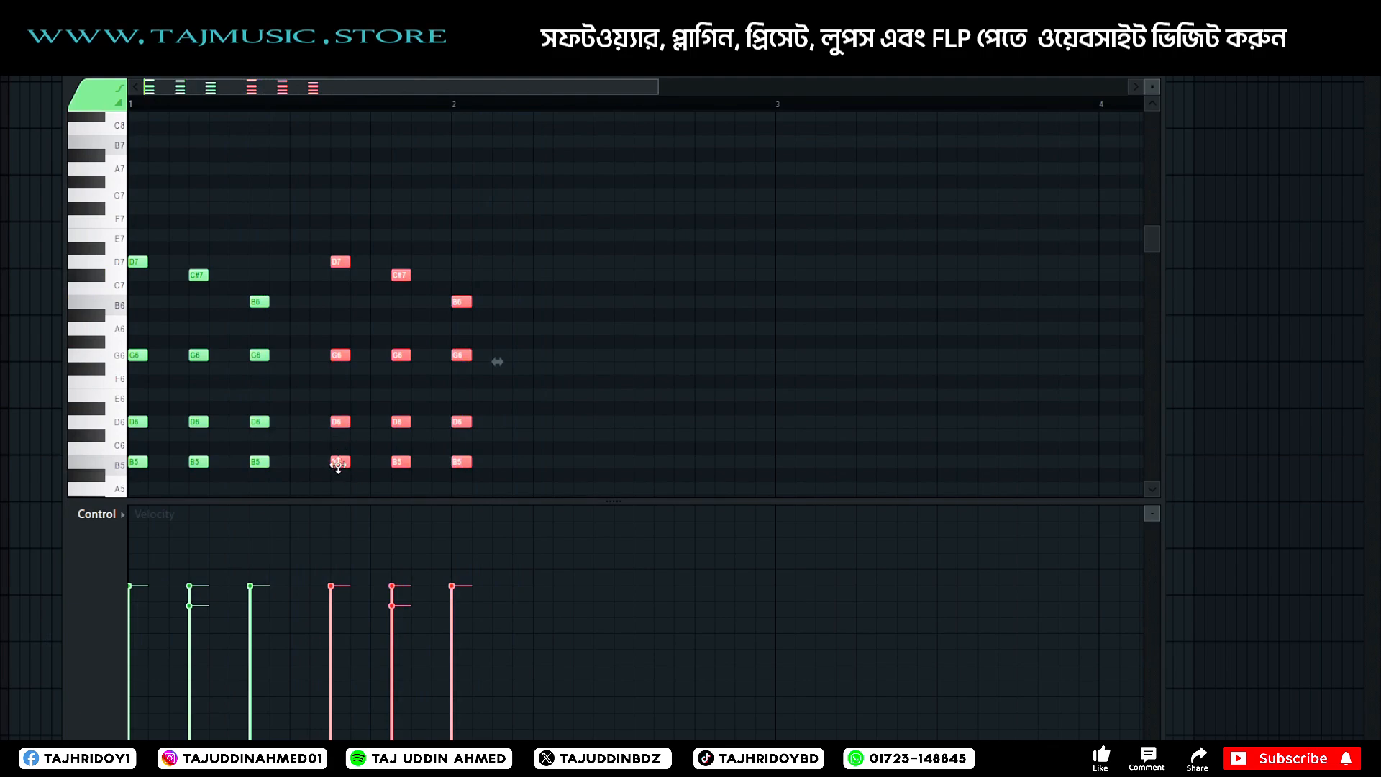
Shift the copied chords one step later to begin at step 12 and delete the last copied chord in bar 2.
drag(339, 465, 353, 460)
key(space)
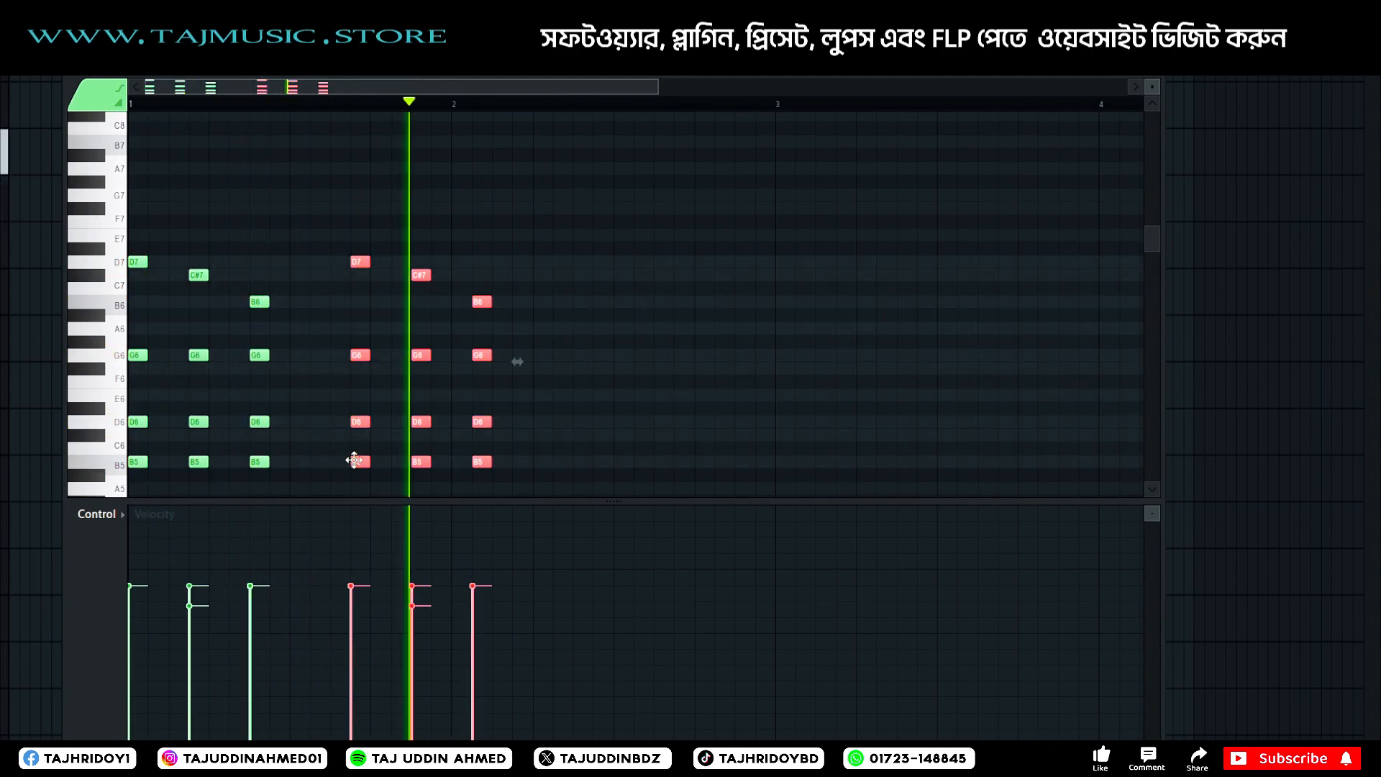
key(space)
scroll(385, 465, down, 2)
drag(510, 182, 473, 475)
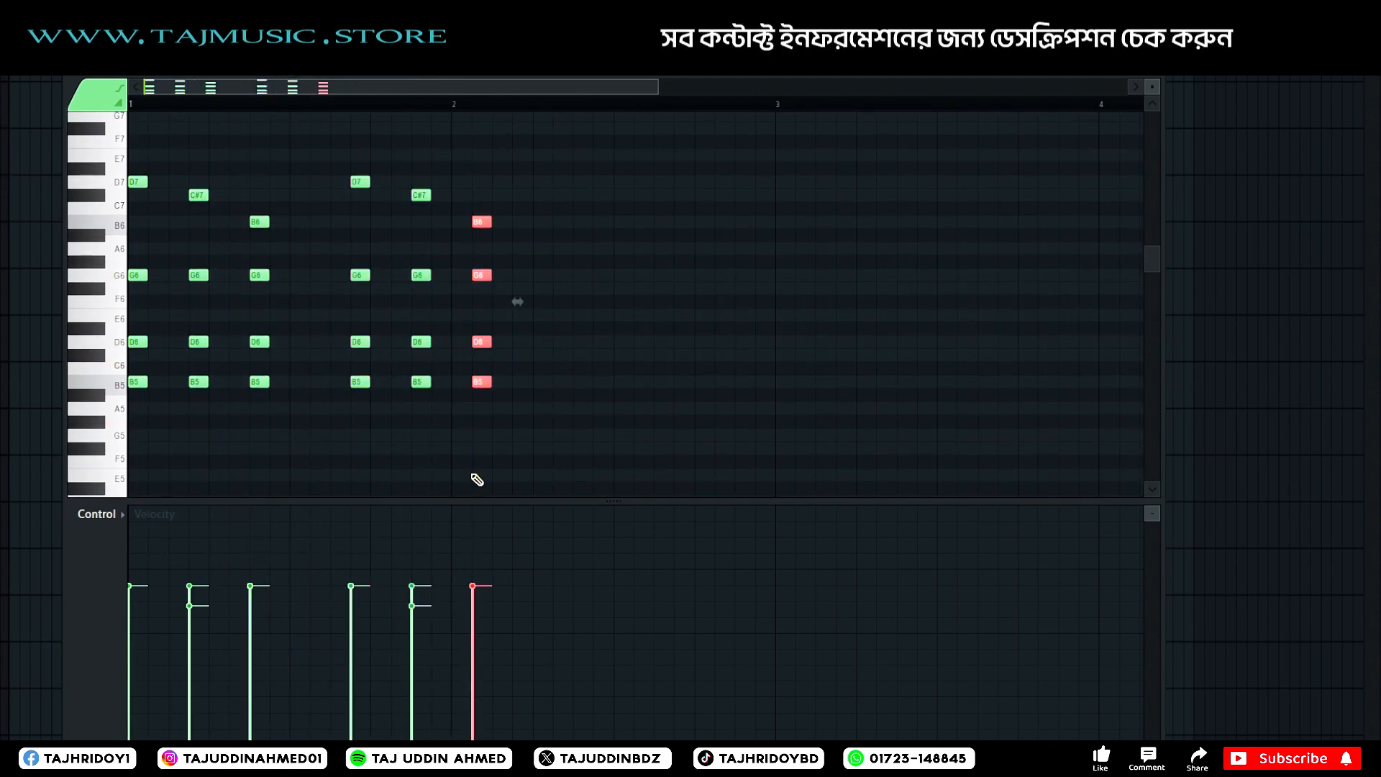
key(Delete)
Add a one-step G7 melody note at step 3 of bar 1, just before the second chord, and audition it.
scroll(477, 432, up, 3)
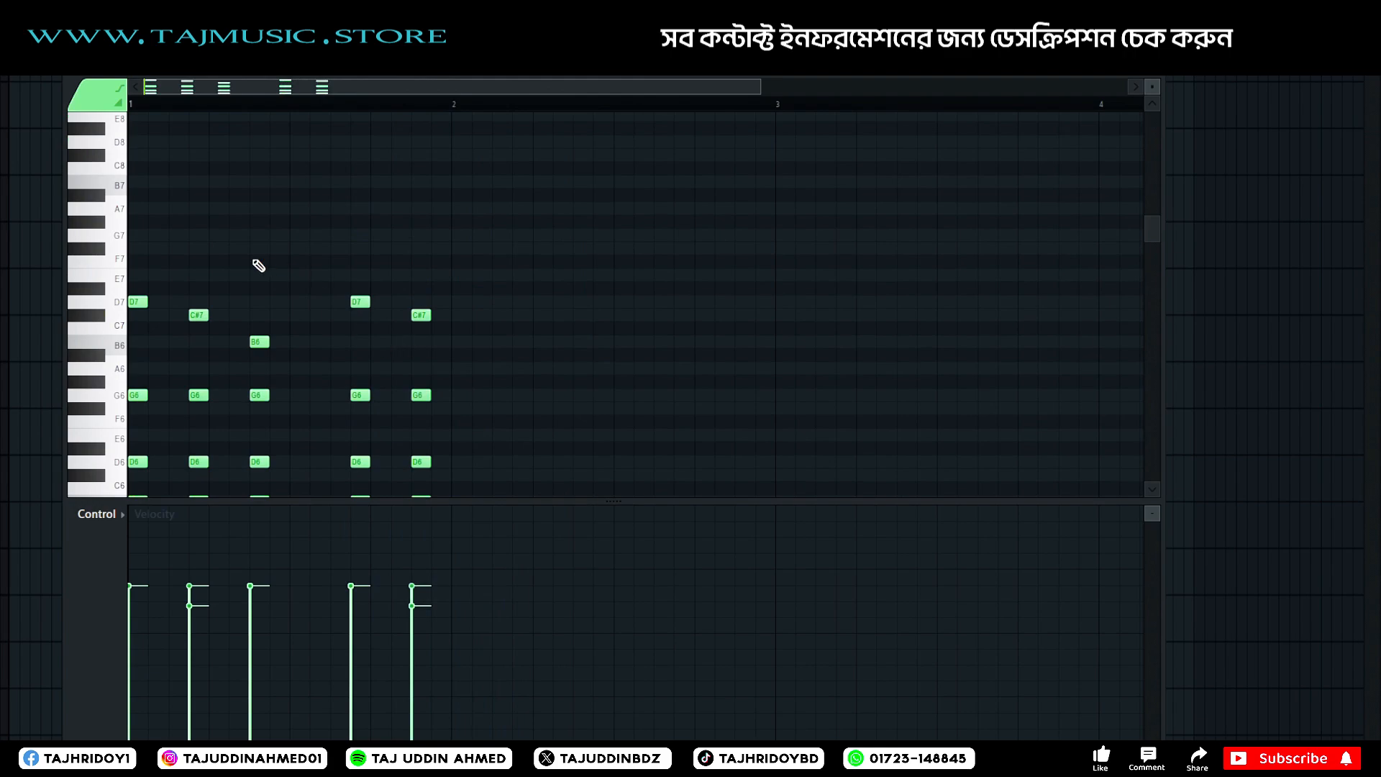
scroll(258, 266, up, 2)
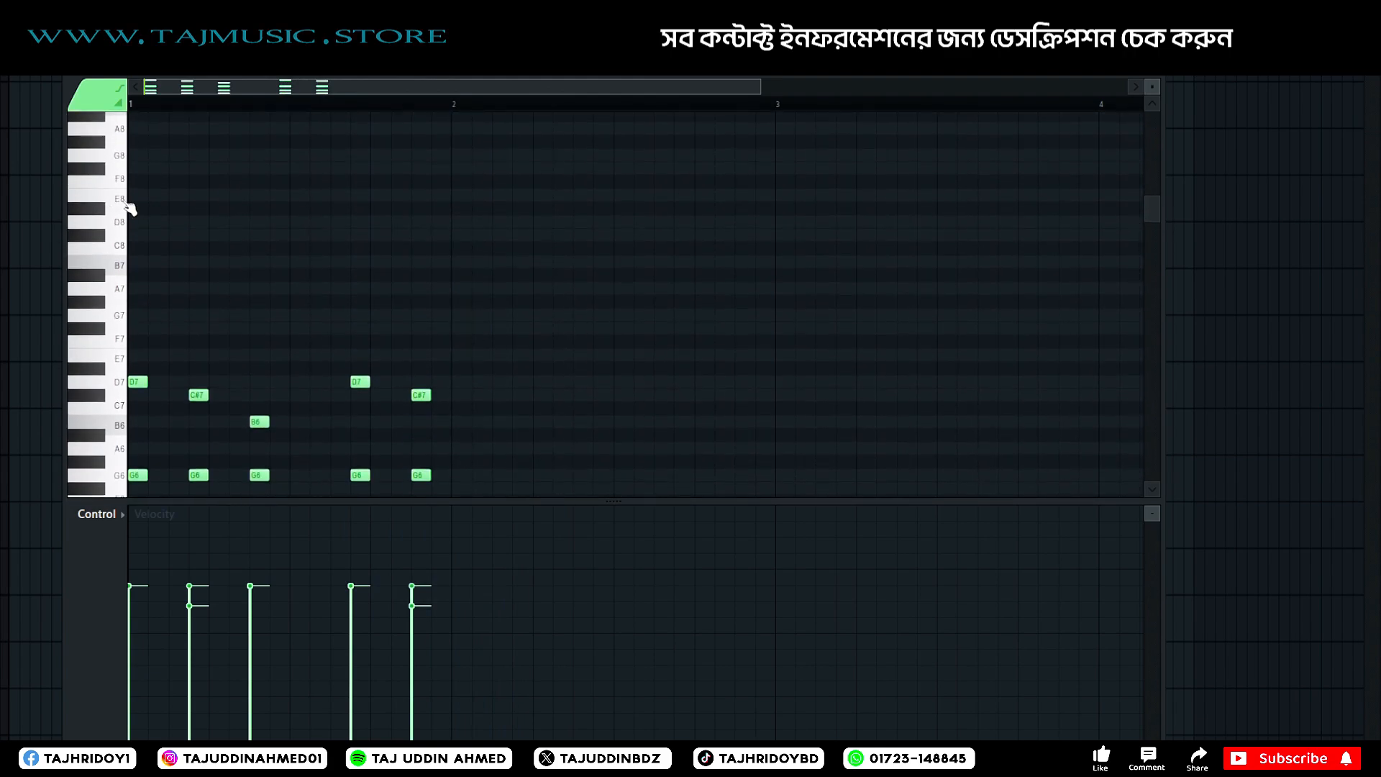
scroll(111, 244, down, 3)
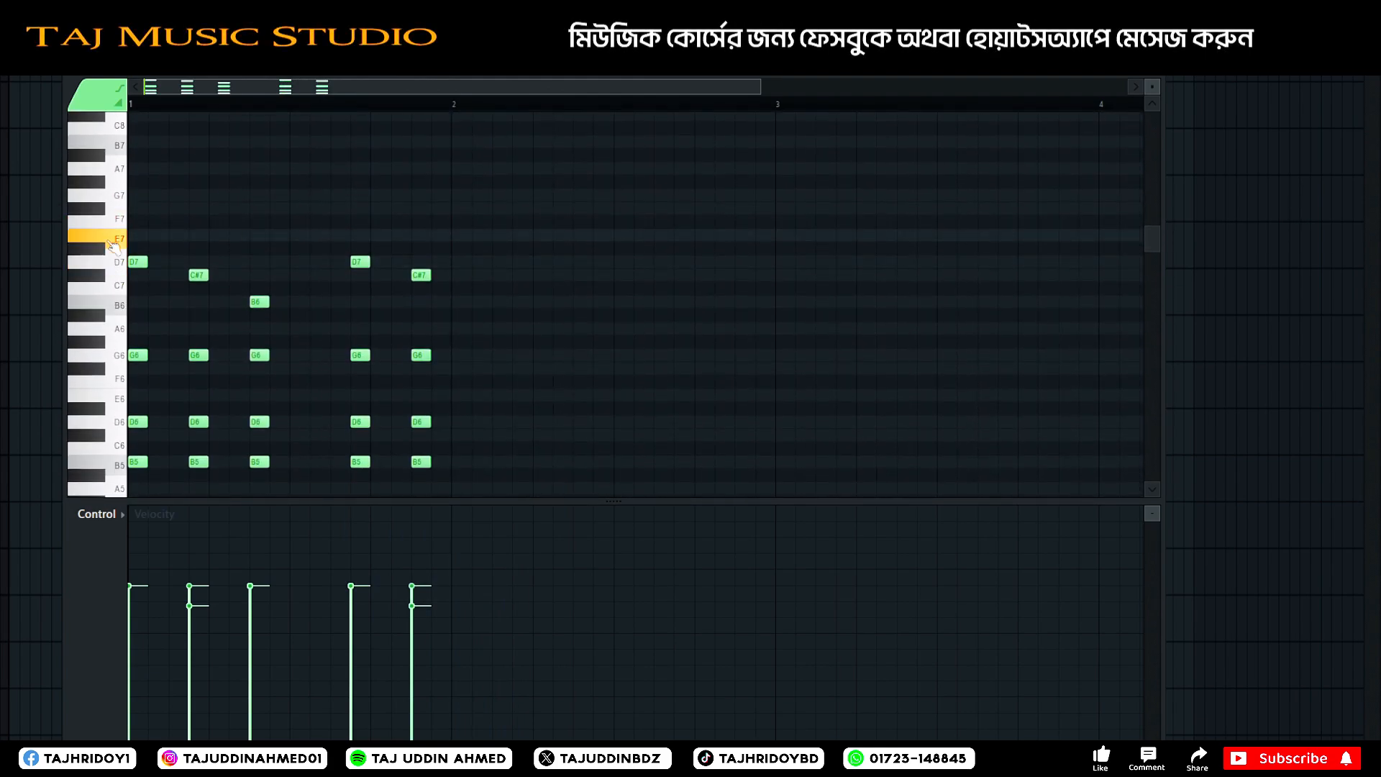
drag(189, 220, 173, 219)
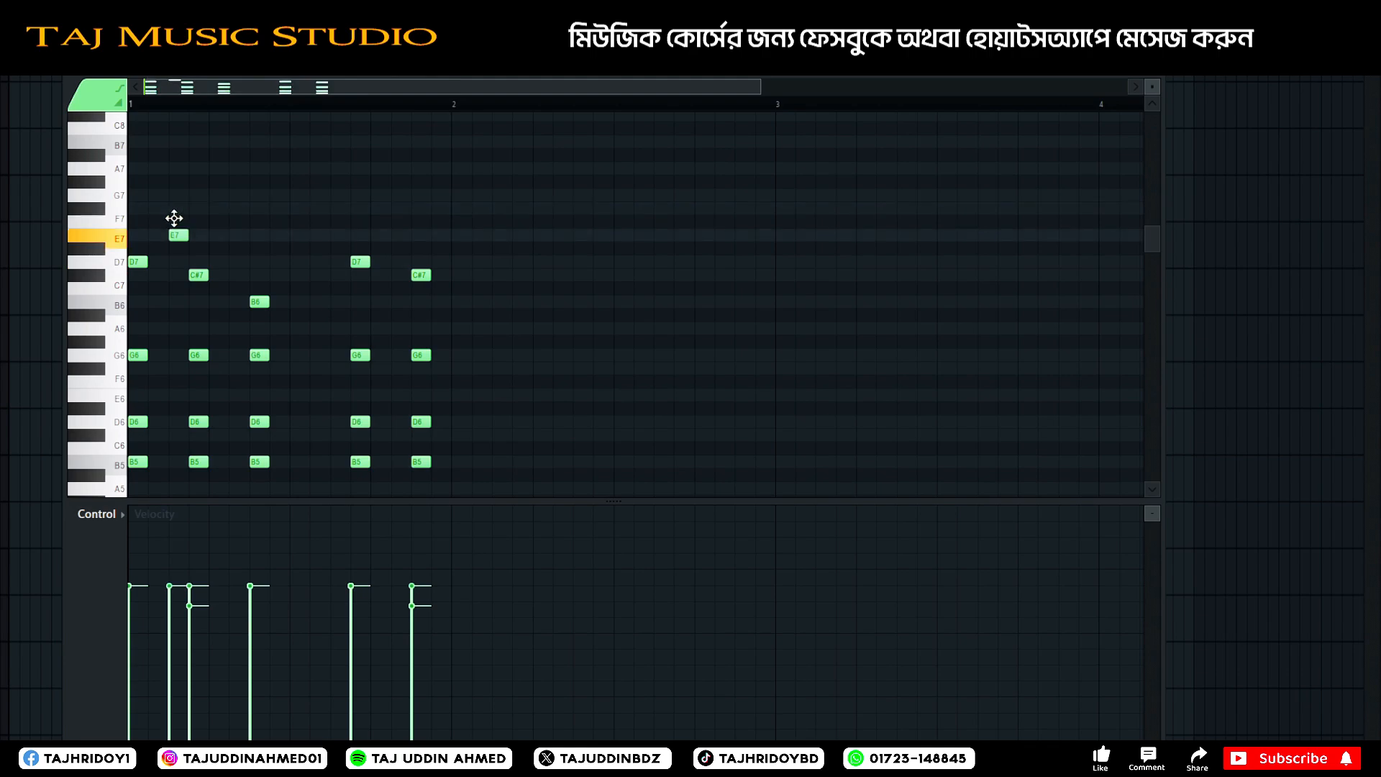
key(space)
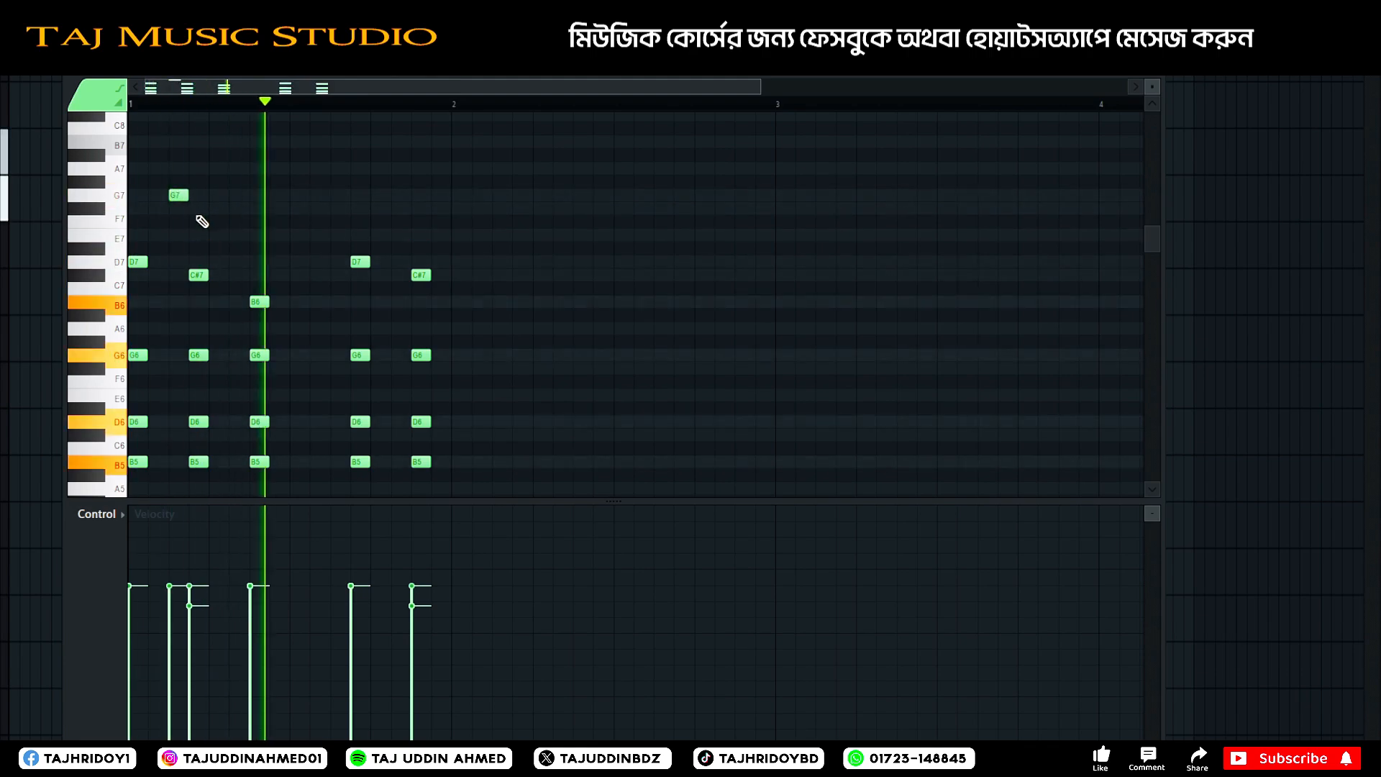
key(space)
Add a two-step E7 melody note at step 9 of bar 1 and listen to the phrase.
drag(254, 227, 322, 235)
key(space)
key(space)
key(space)
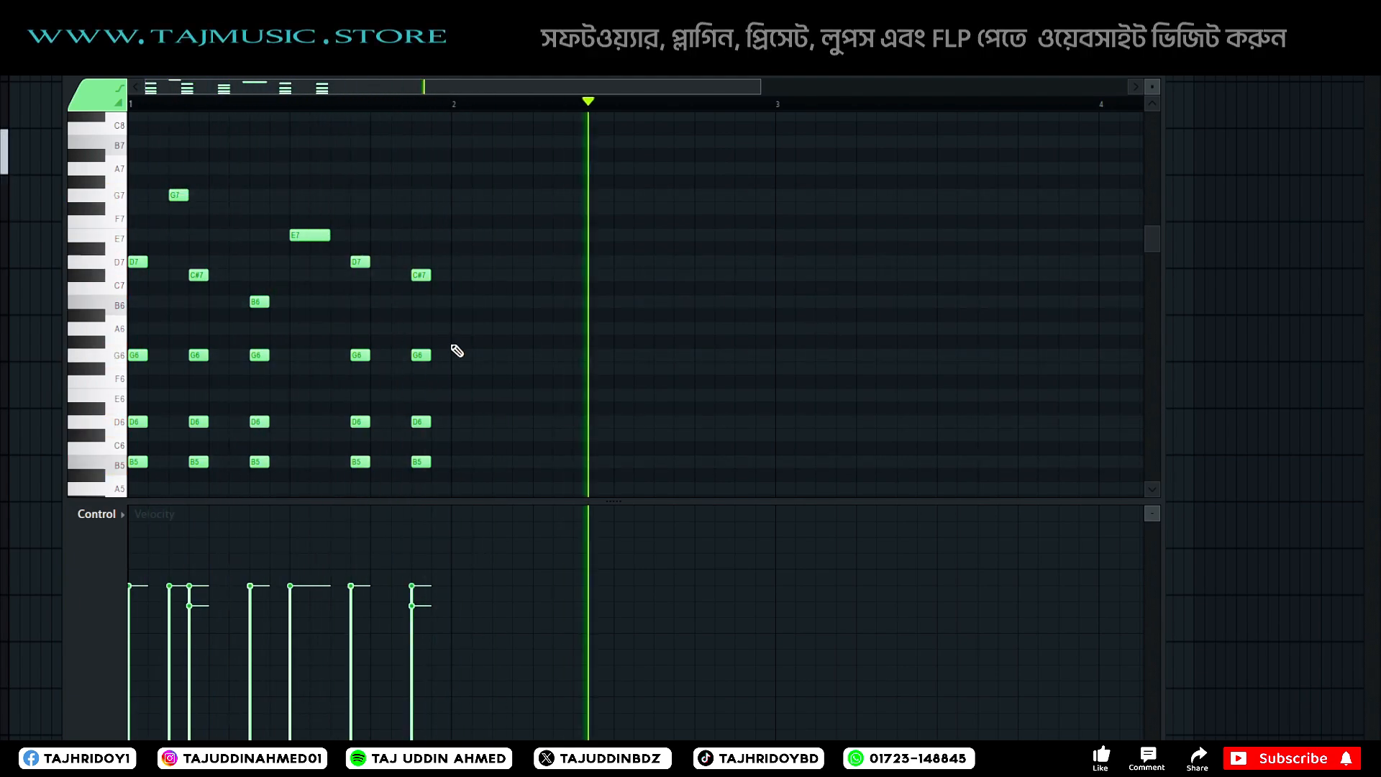
key(space)
Select all notes of the bar 1 phrase and duplicate them to the start of bar 3.
scroll(368, 106, down, 2)
drag(480, 169, 140, 354)
key(ctrl+a)
scroll(140, 357, down, 4)
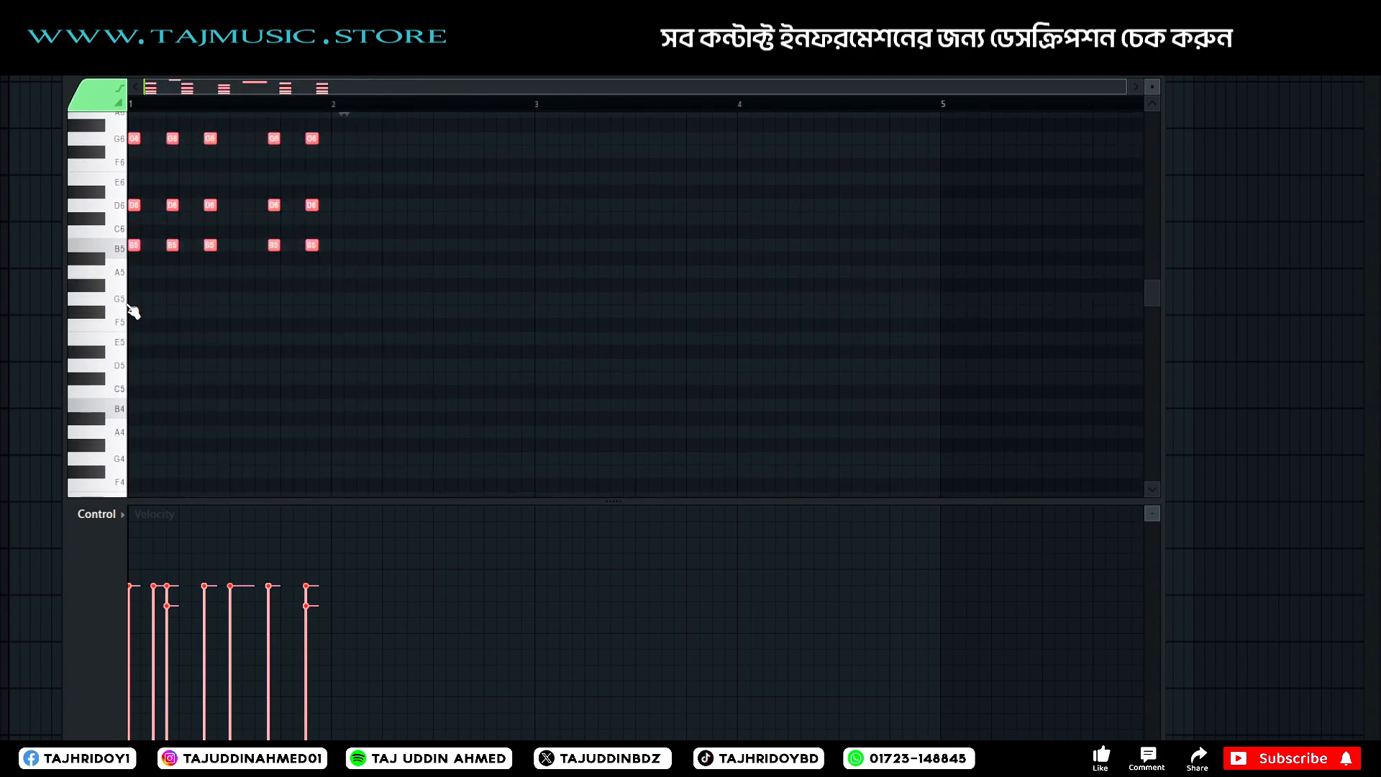
drag(132, 248, 553, 253)
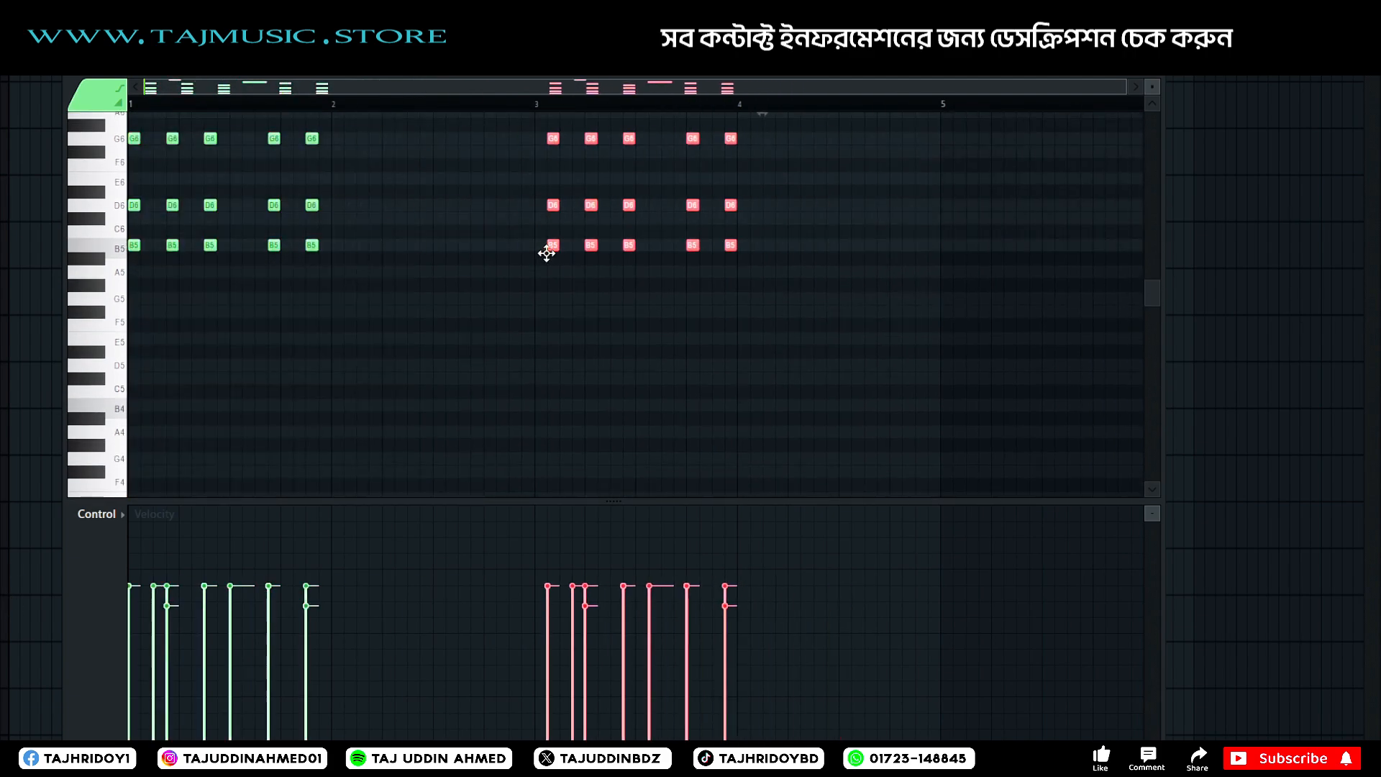
scroll(360, 329, up, 3)
Lower and vary the note velocities of the phrases in bars 1 and 3.
scroll(382, 110, down, 2)
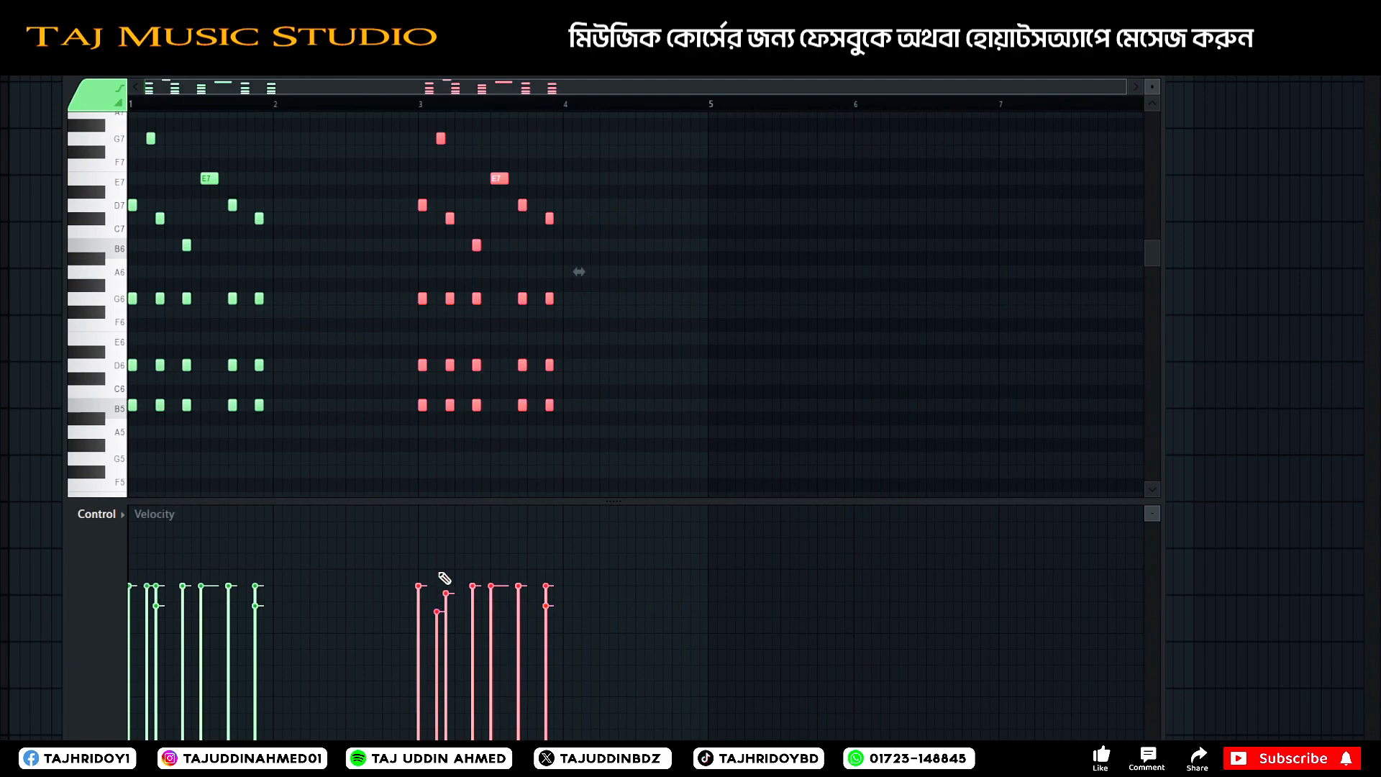
click(662, 390)
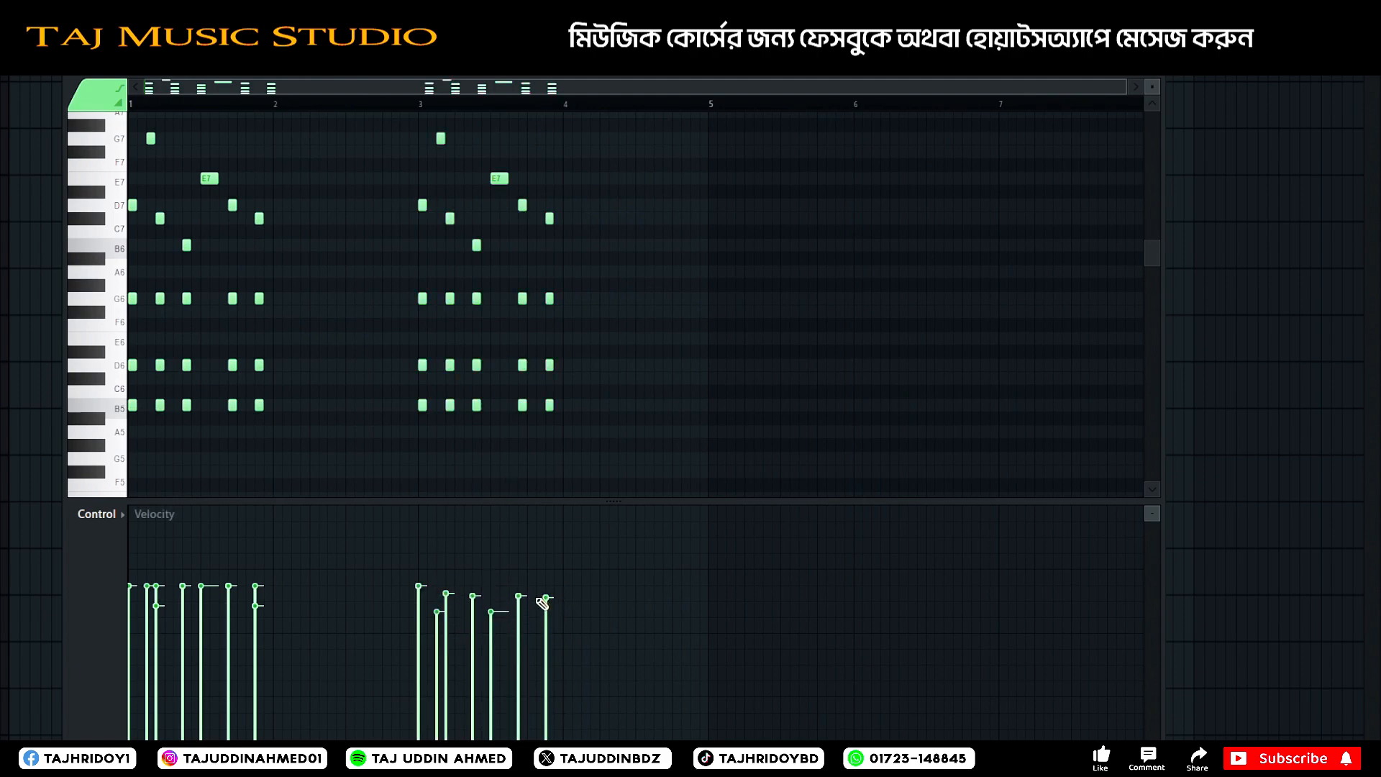
click(519, 601)
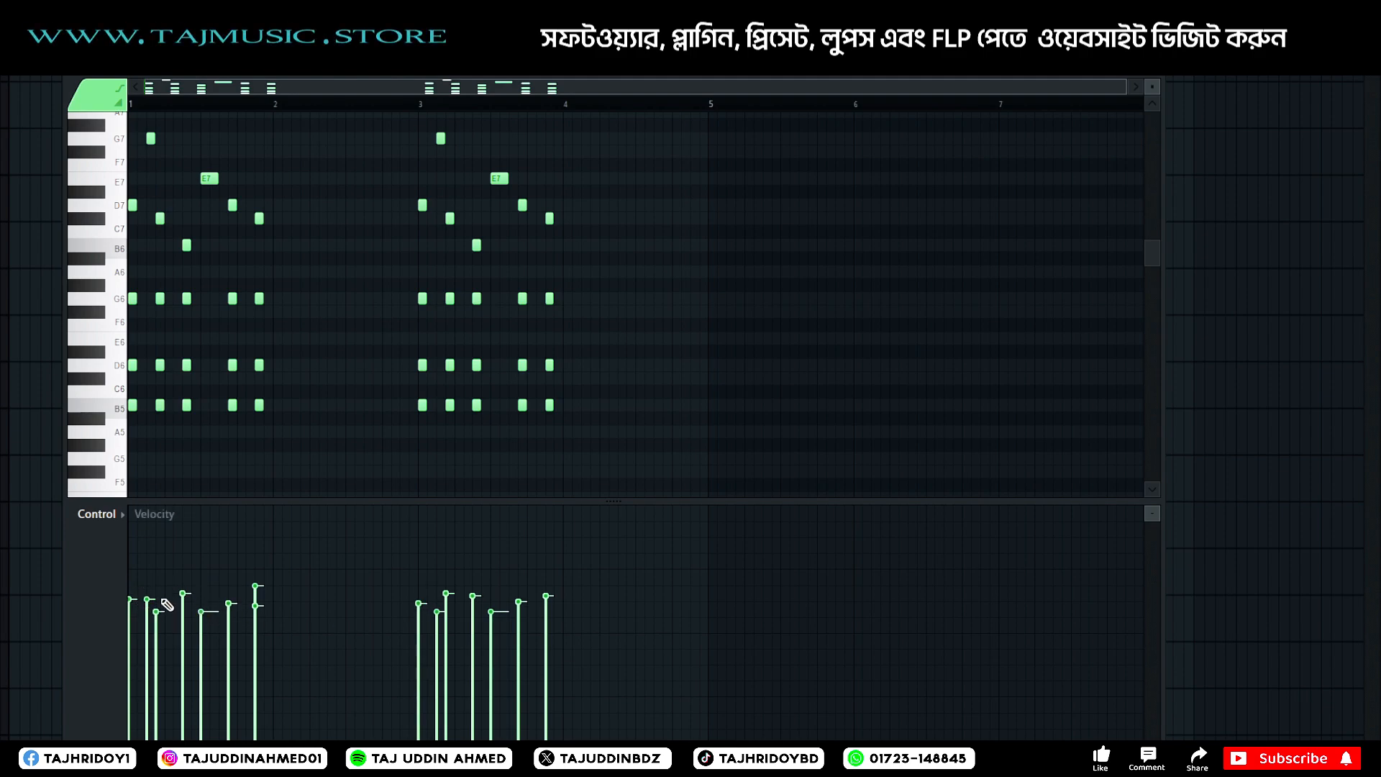
Audition the phrase and raise the last chord of bar 3 to D6, F#6, B6 and E7.
key(space)
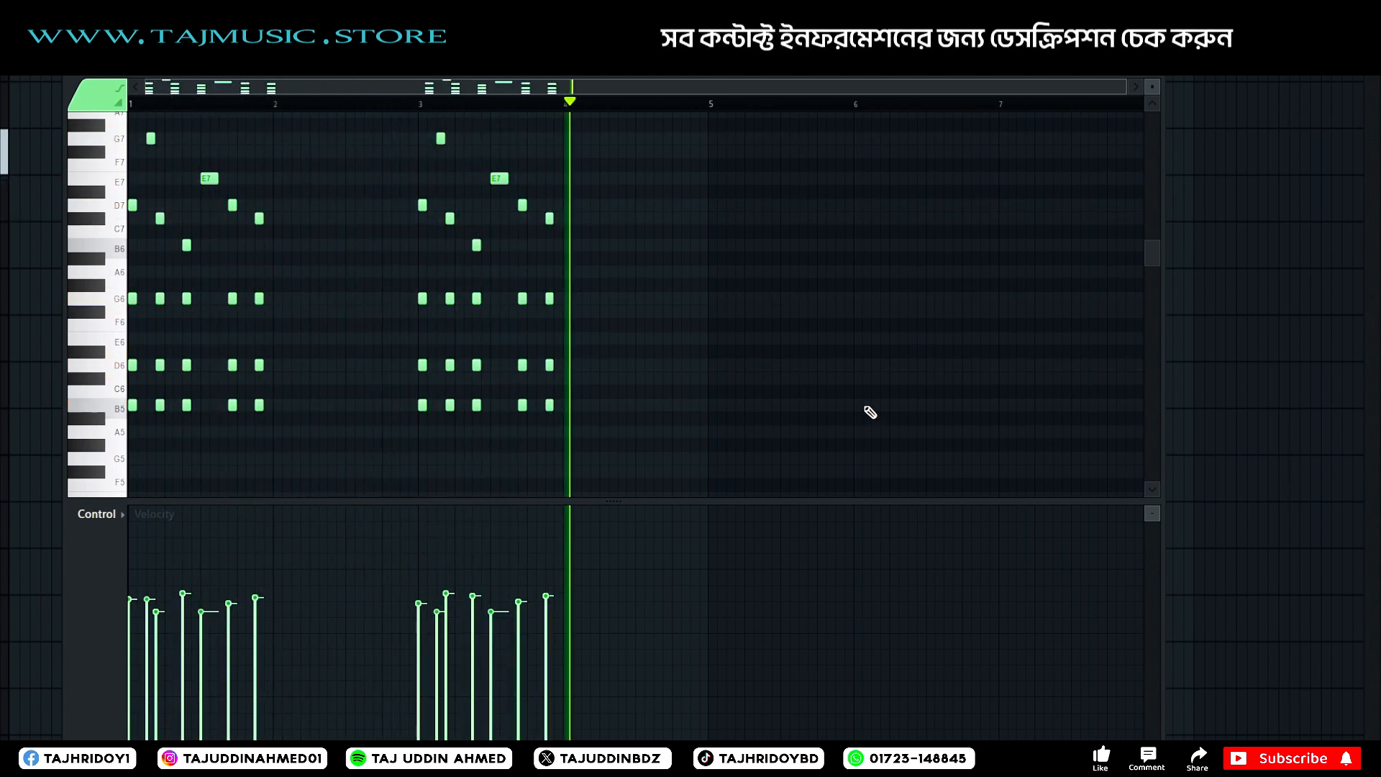
key(space)
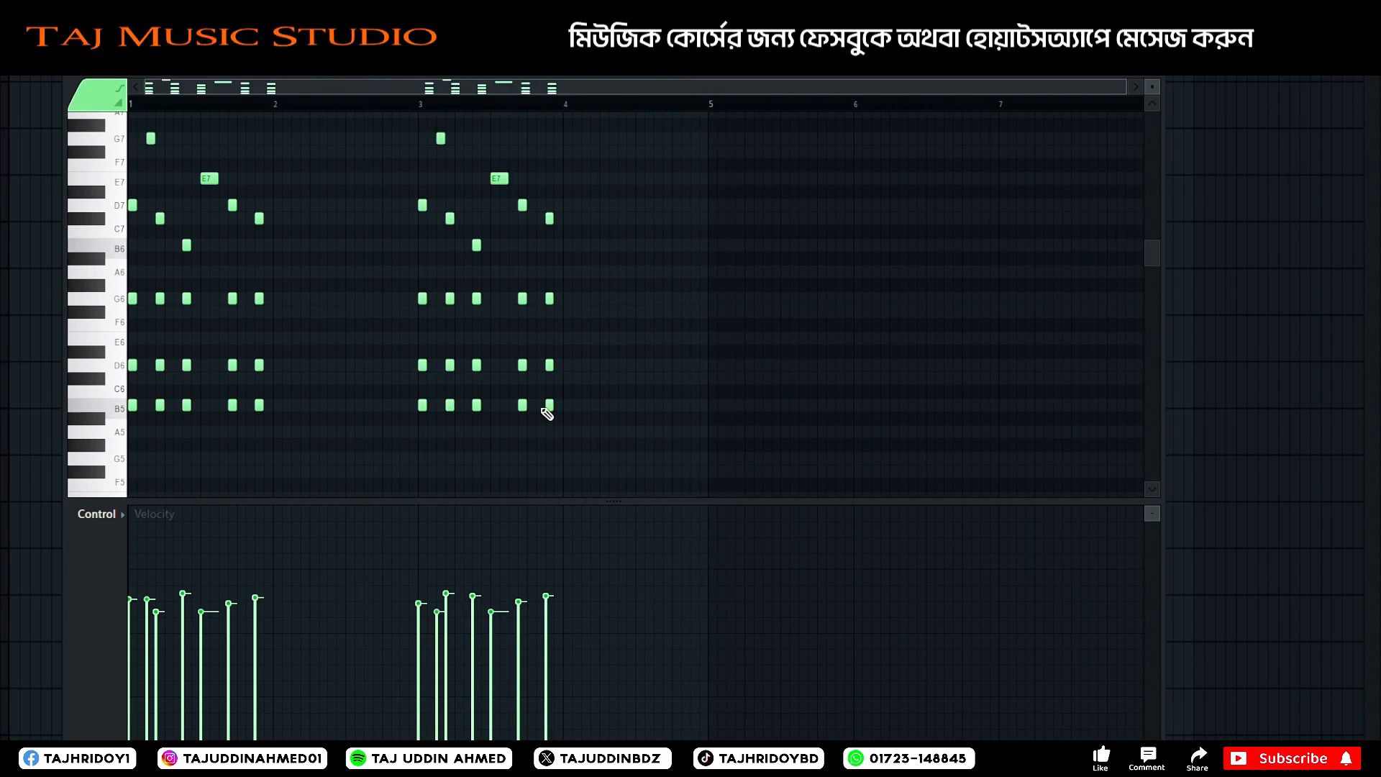
scroll(557, 287, up, 2)
drag(564, 242, 536, 599)
scroll(586, 422, up, 2)
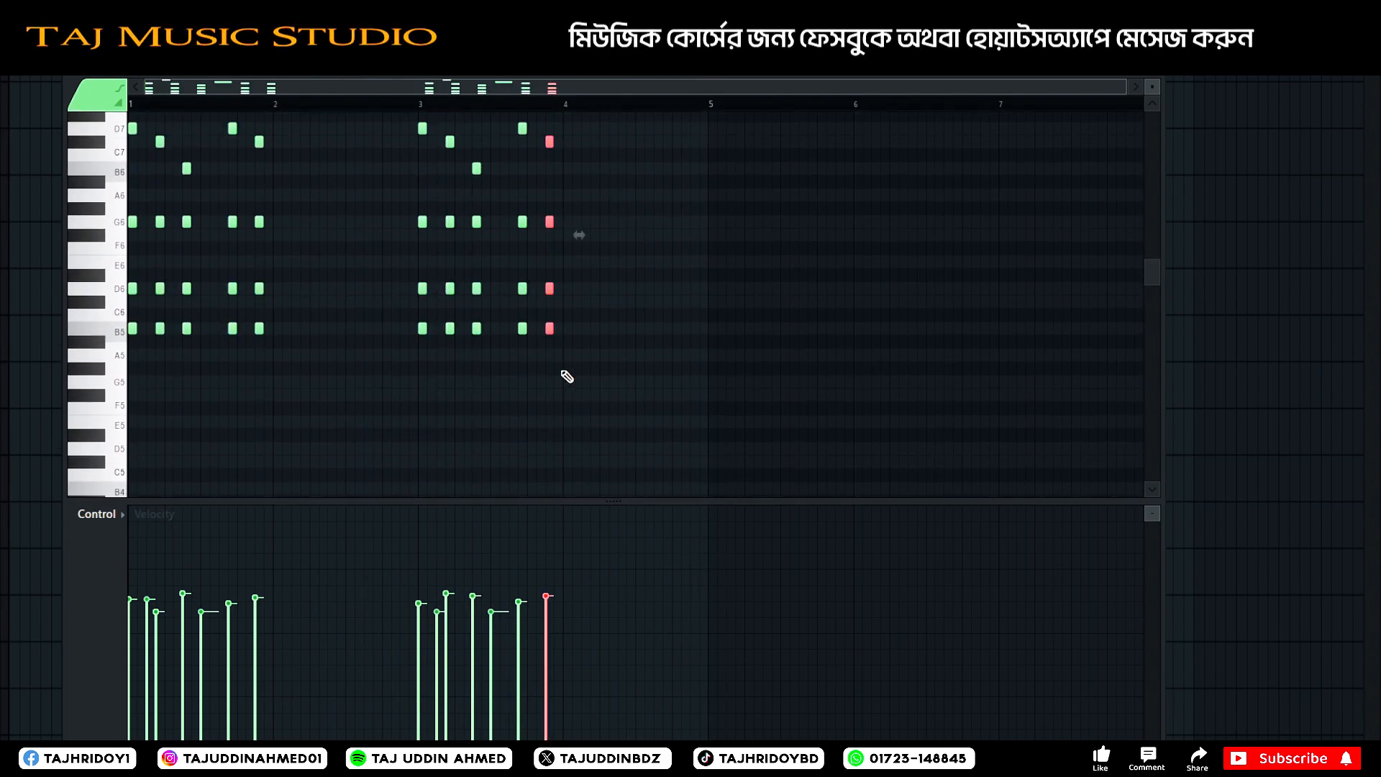
key(space)
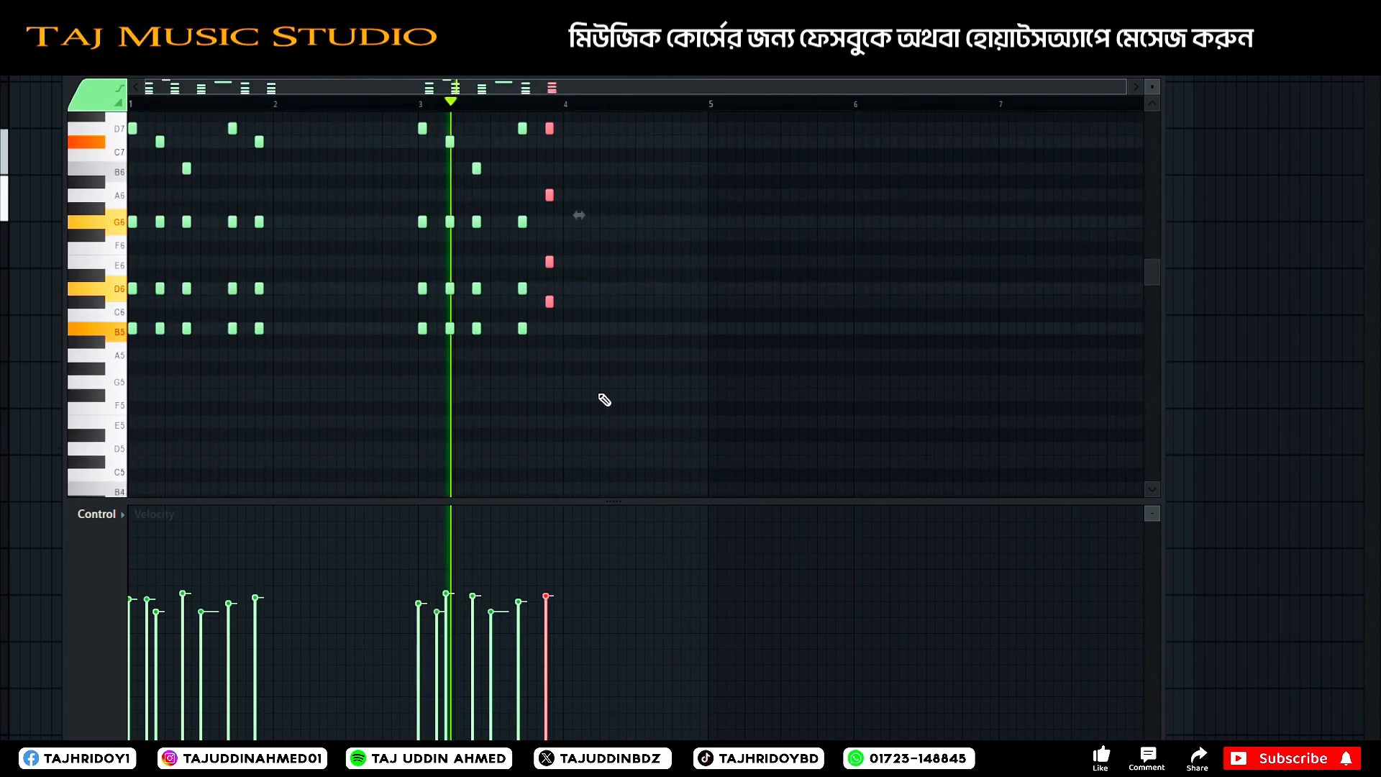
scroll(568, 106, up, 2)
scroll(568, 107, up, 1)
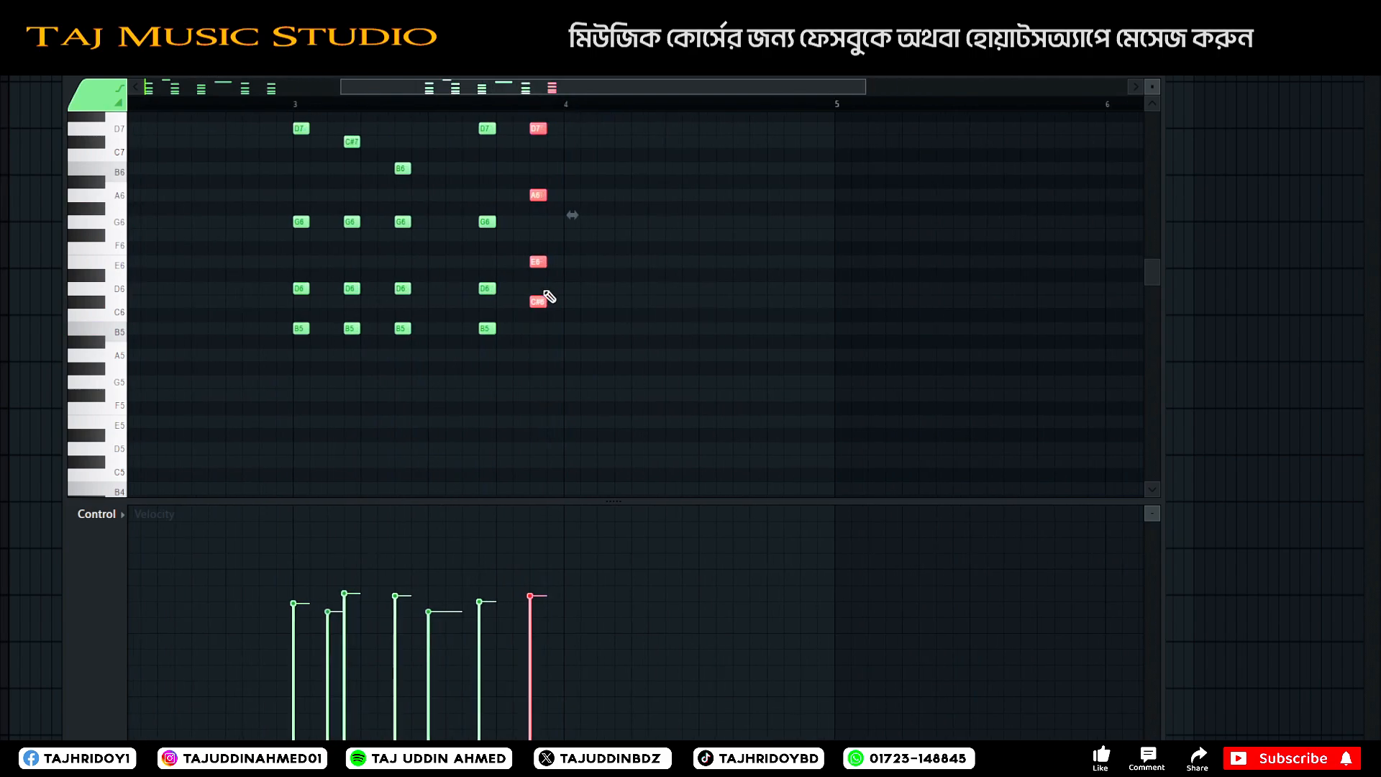
drag(535, 301, 538, 285)
key(space)
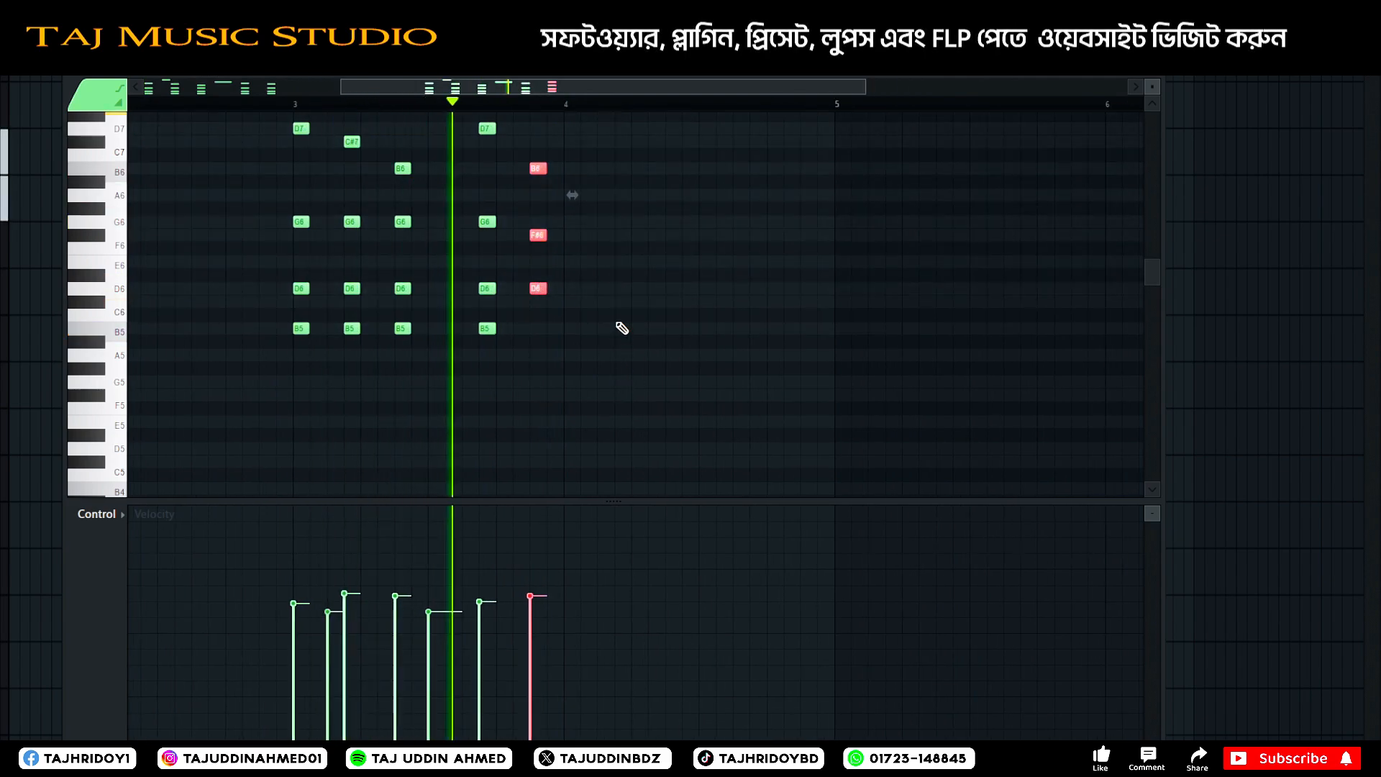
key(space)
Raise the second-to-last chord of bar 3 to F#6, A6, D7 and A7, and listen to the whole pattern.
scroll(531, 257, up, 2)
drag(497, 214, 467, 485)
drag(493, 365, 498, 352)
key(space)
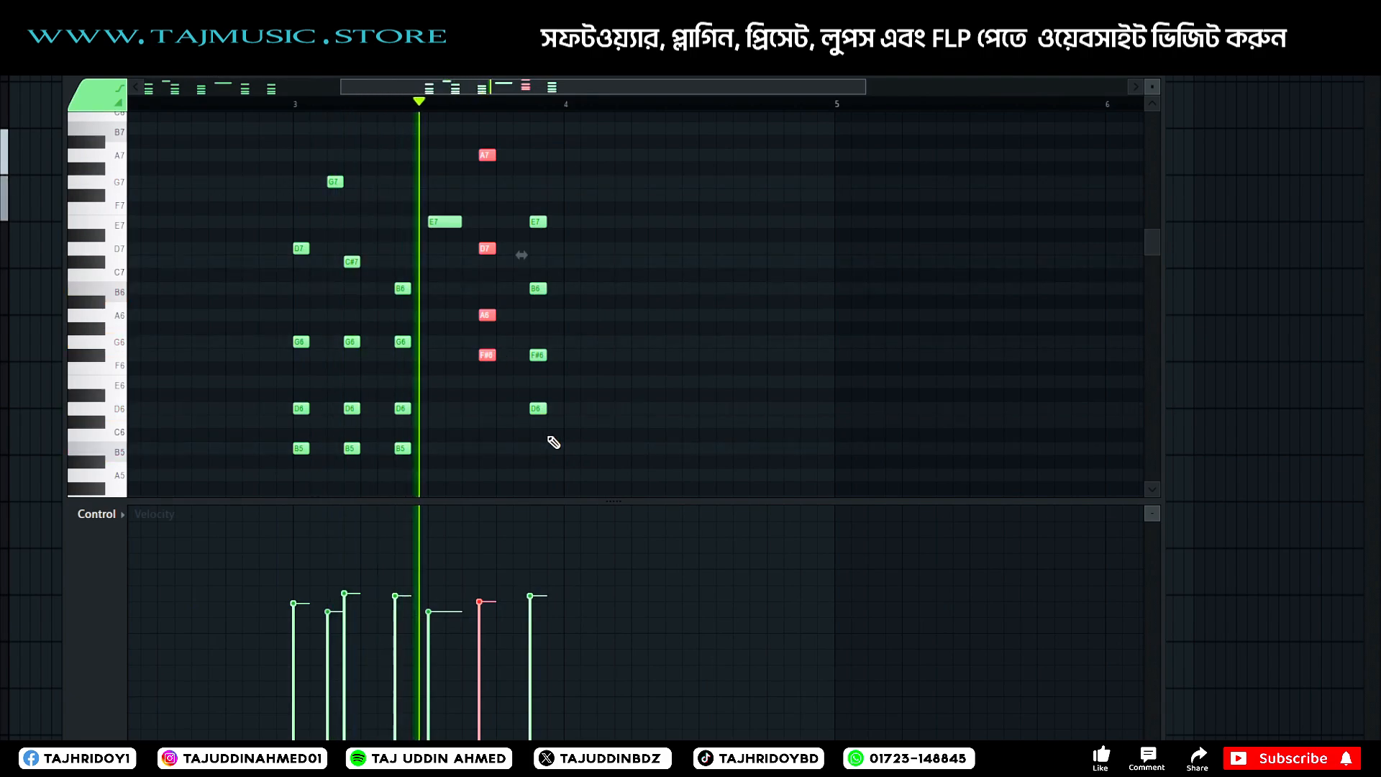
key(space)
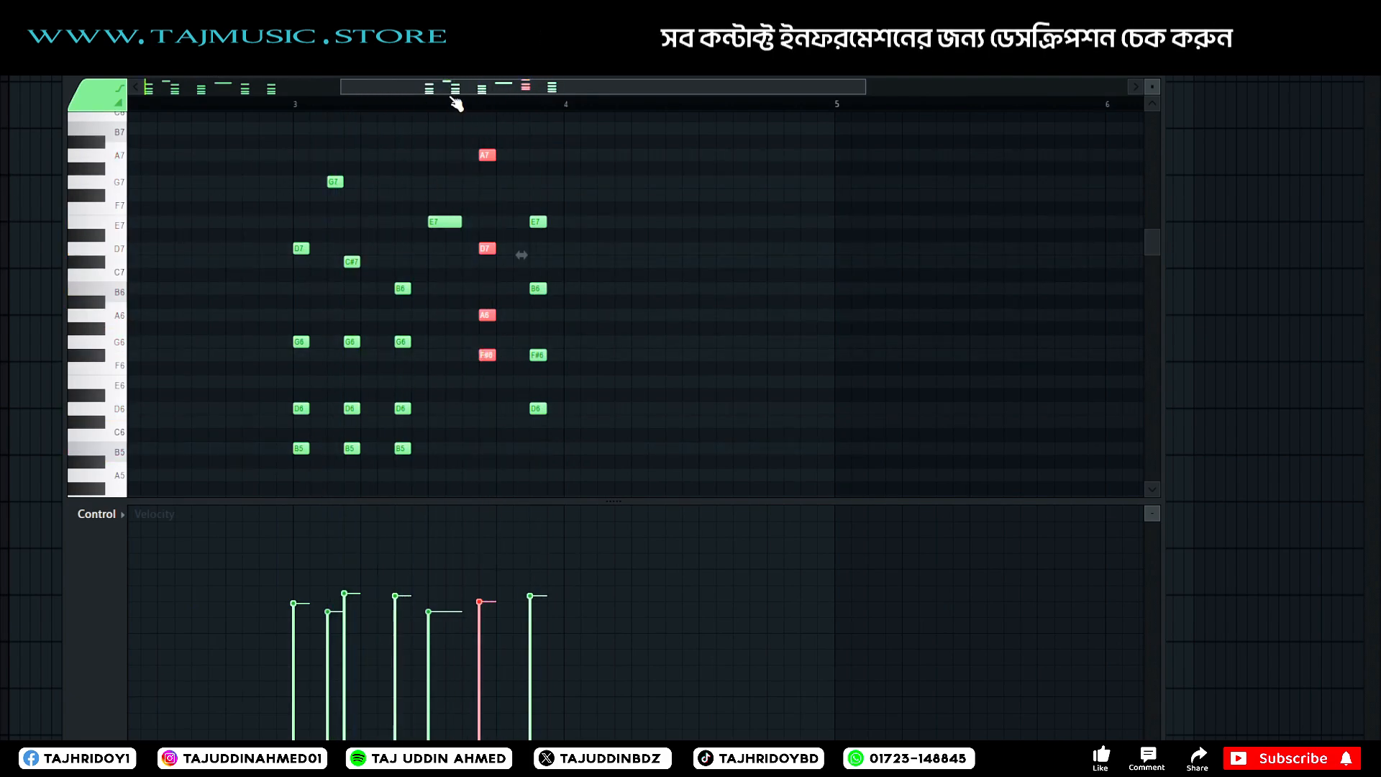
scroll(455, 102, down, 2)
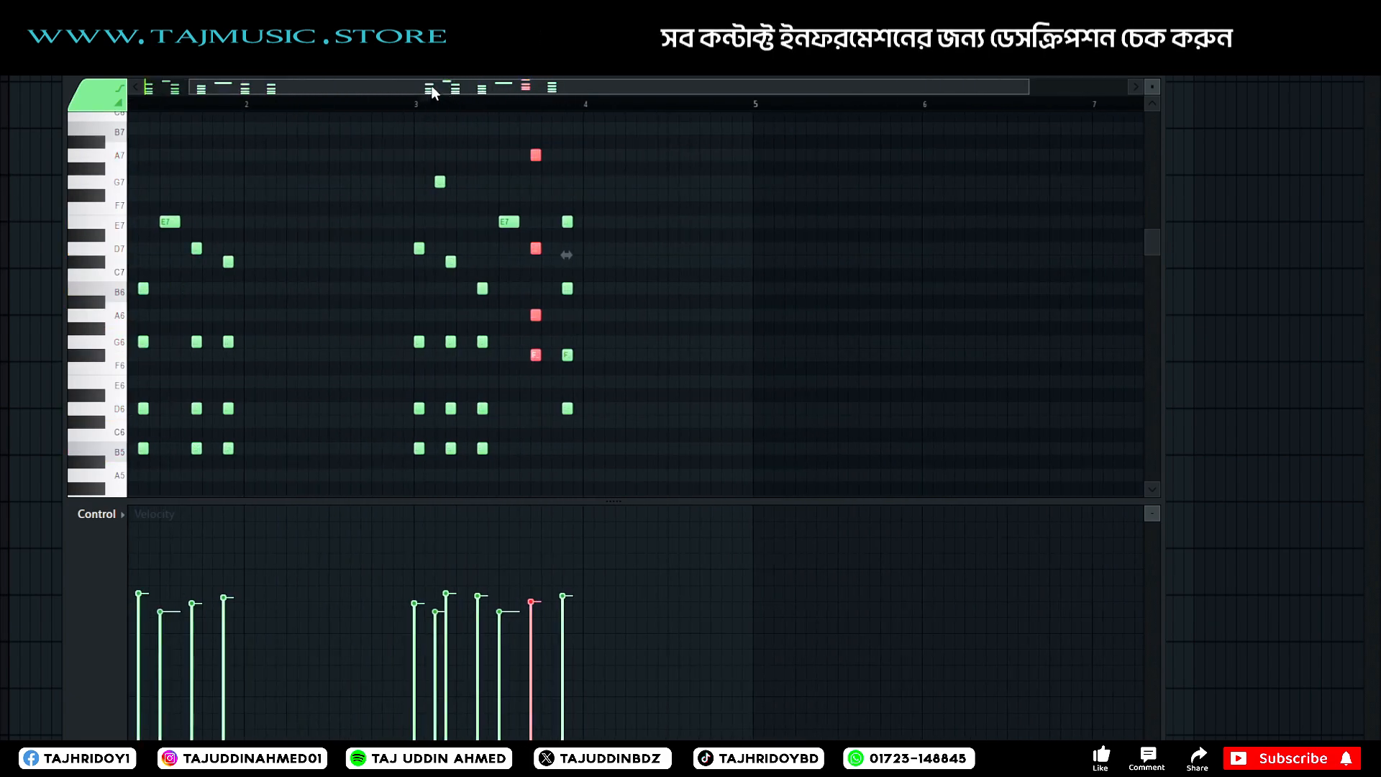
drag(432, 90, 300, 88)
key(space)
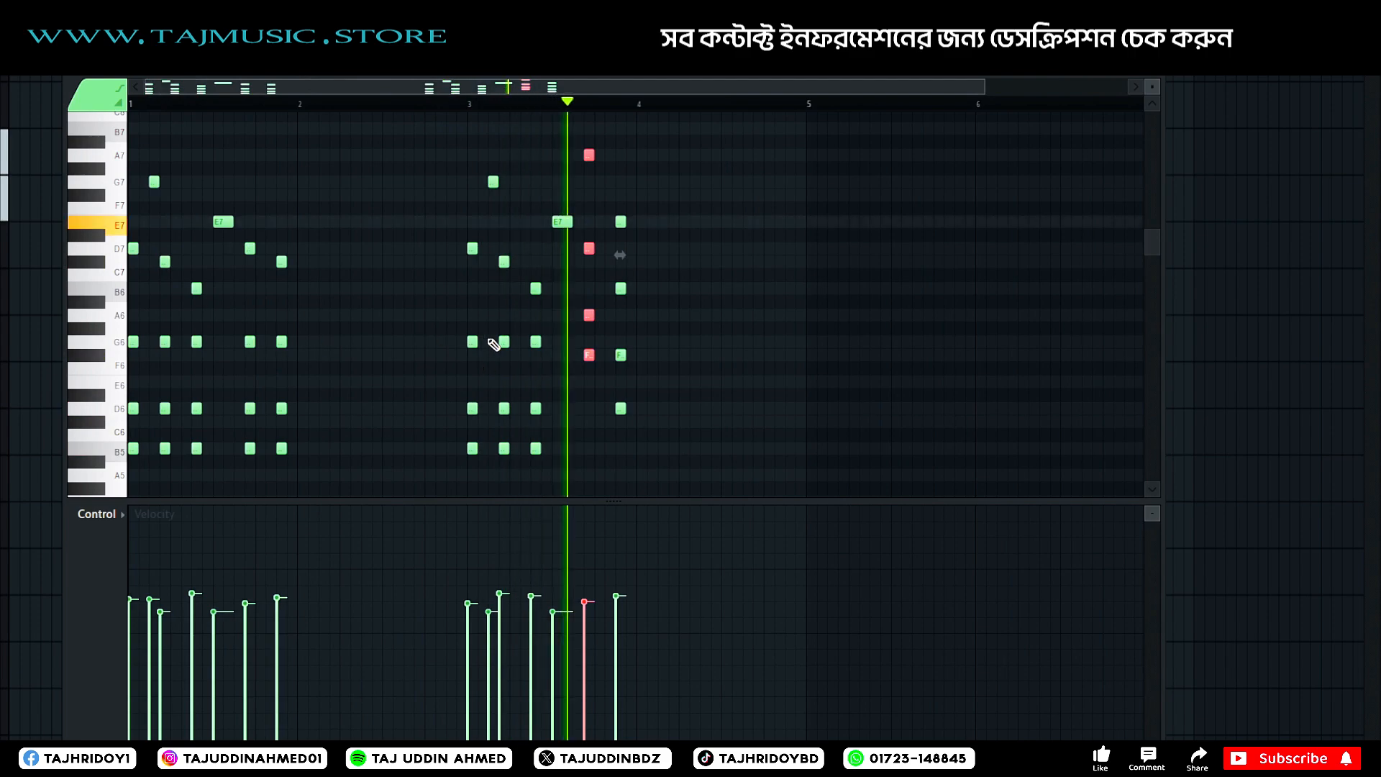
key(space)
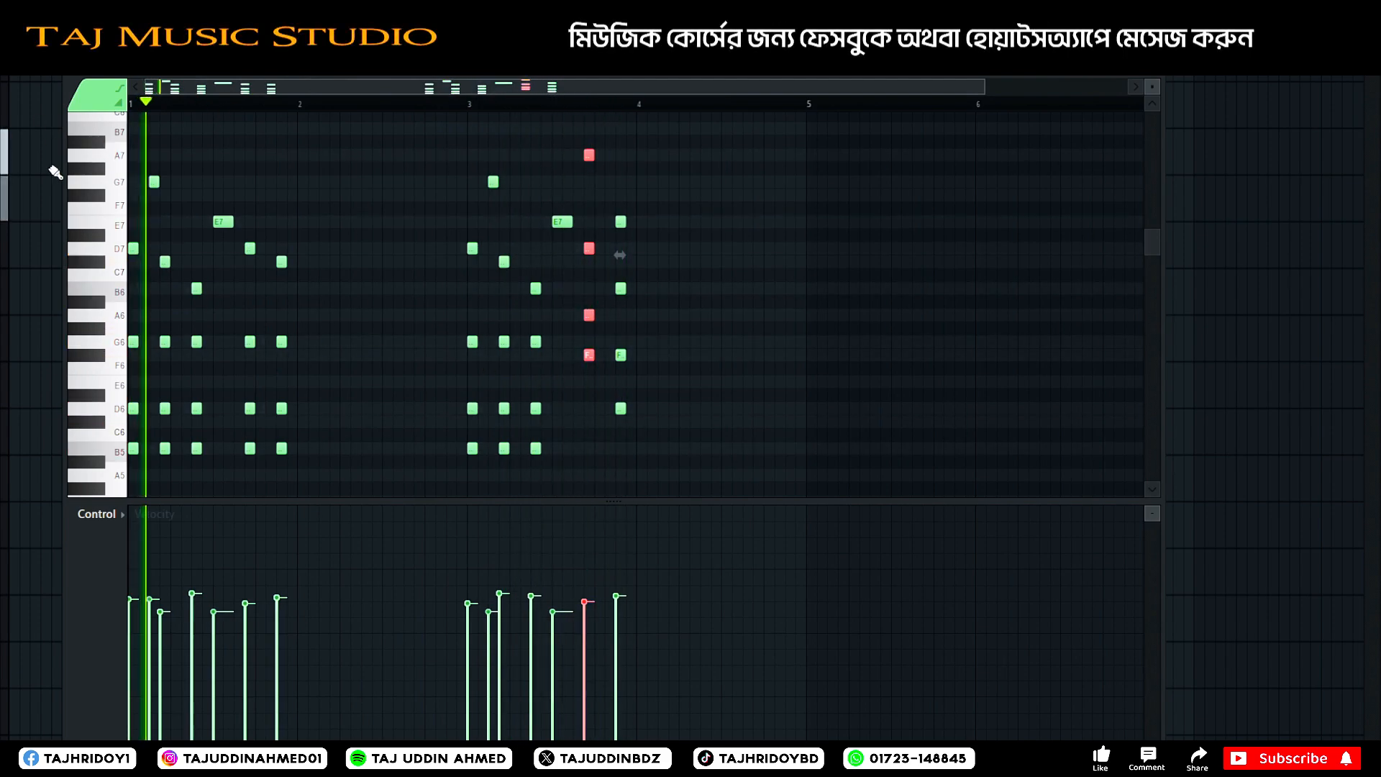
key(space)
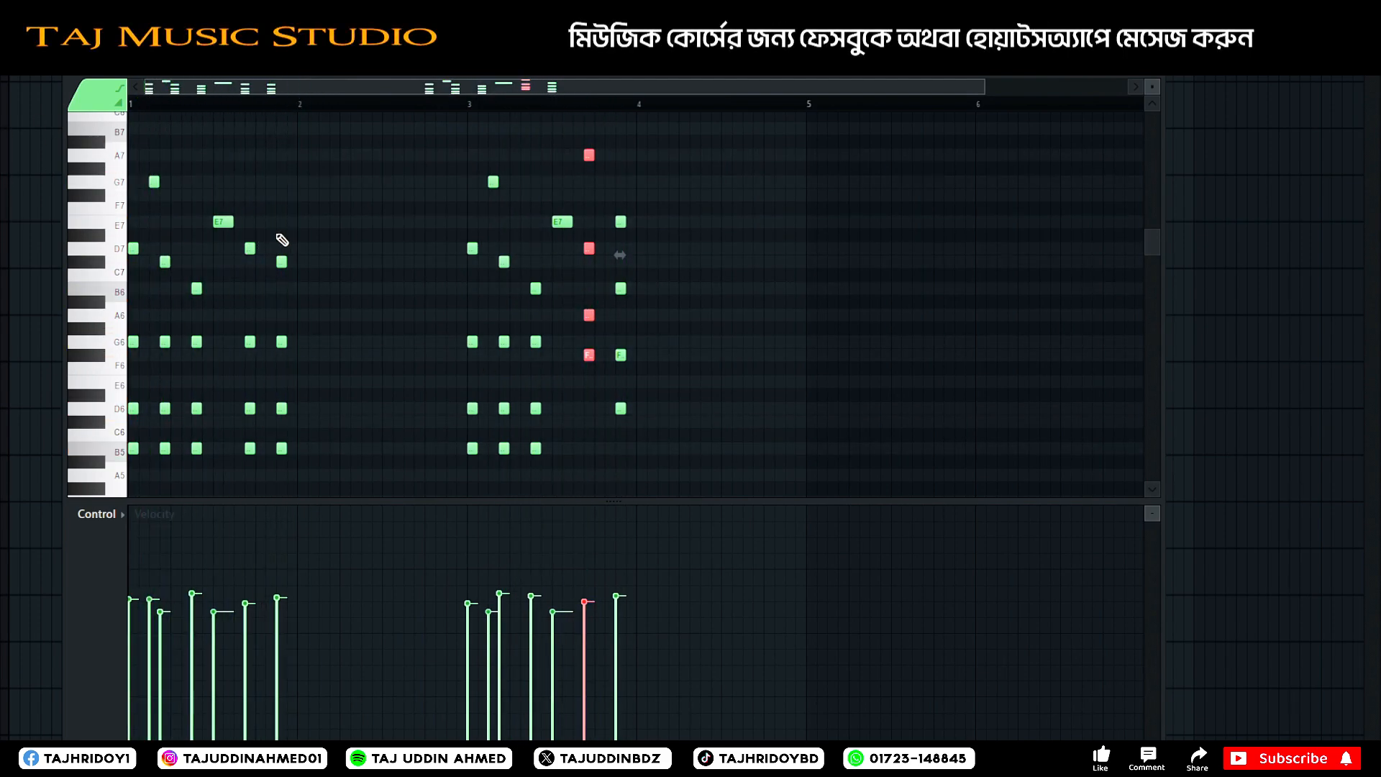
Raise the second-to-last chord of bar 1 to E6, G6, C#7 and G7 while auditioning the pattern.
drag(264, 233, 243, 496)
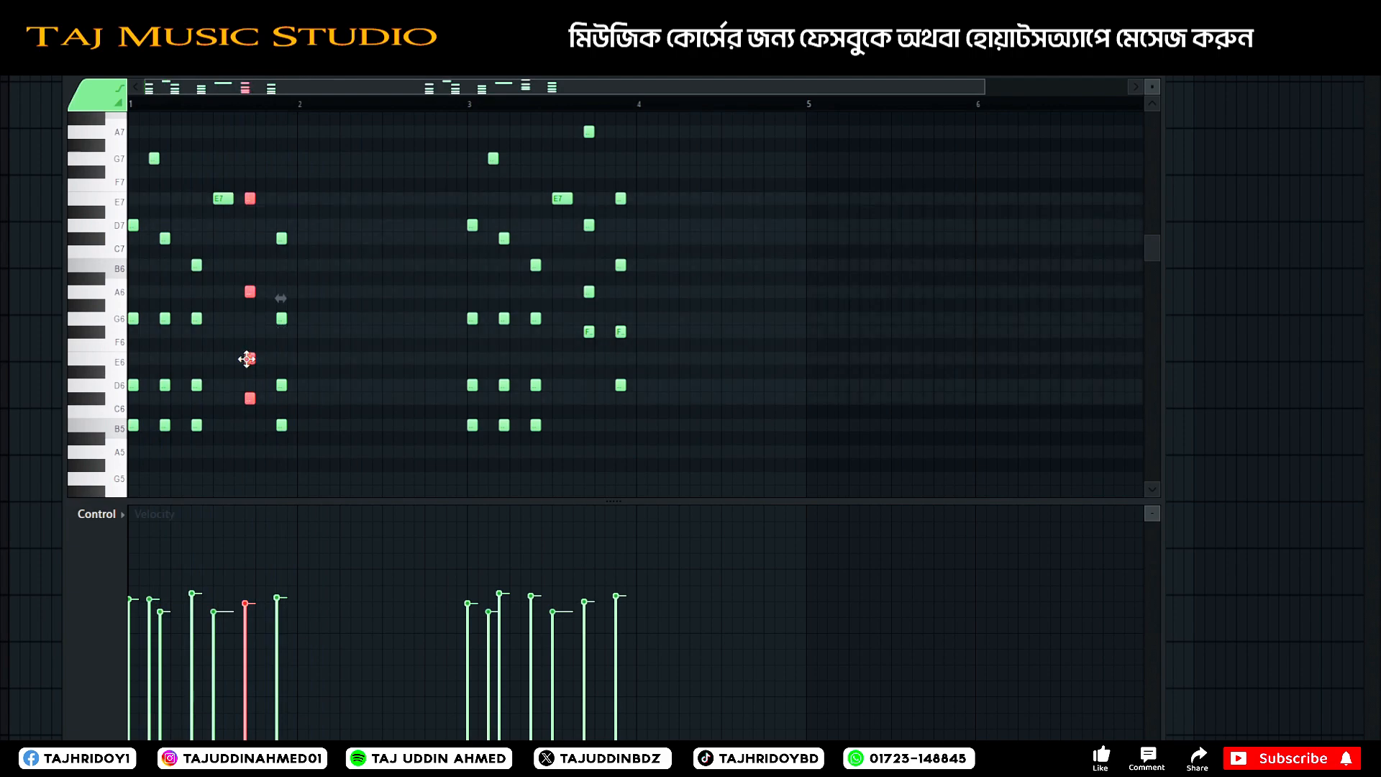
drag(250, 343, 250, 357)
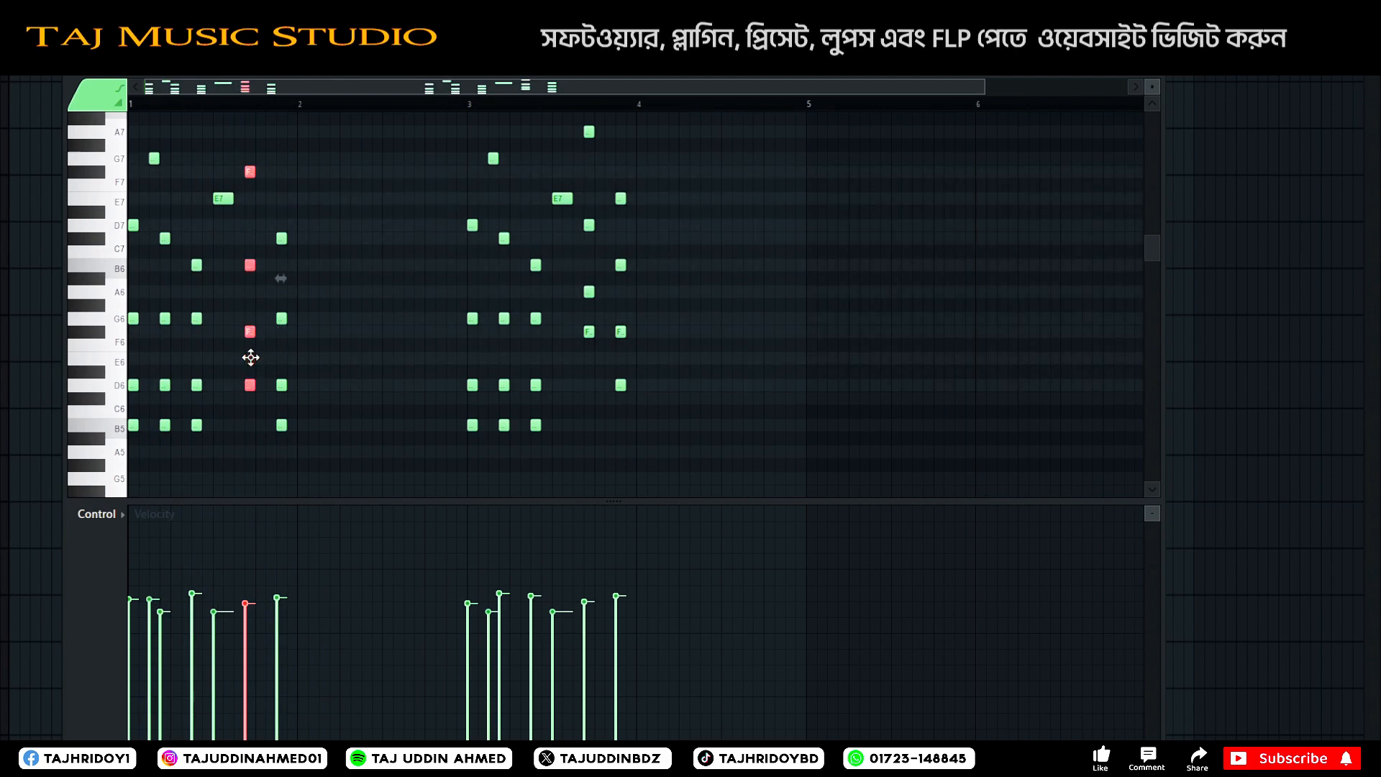
key(space)
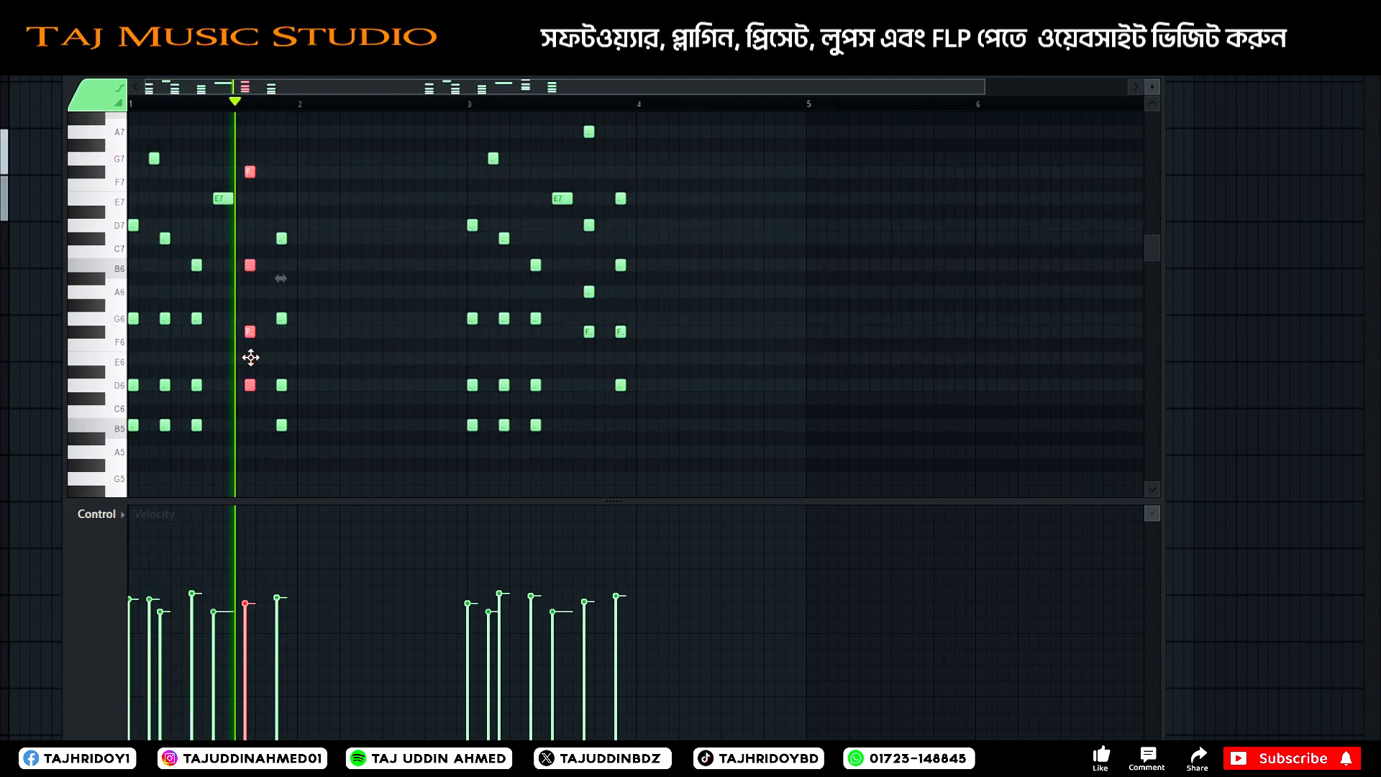
drag(252, 350, 249, 317)
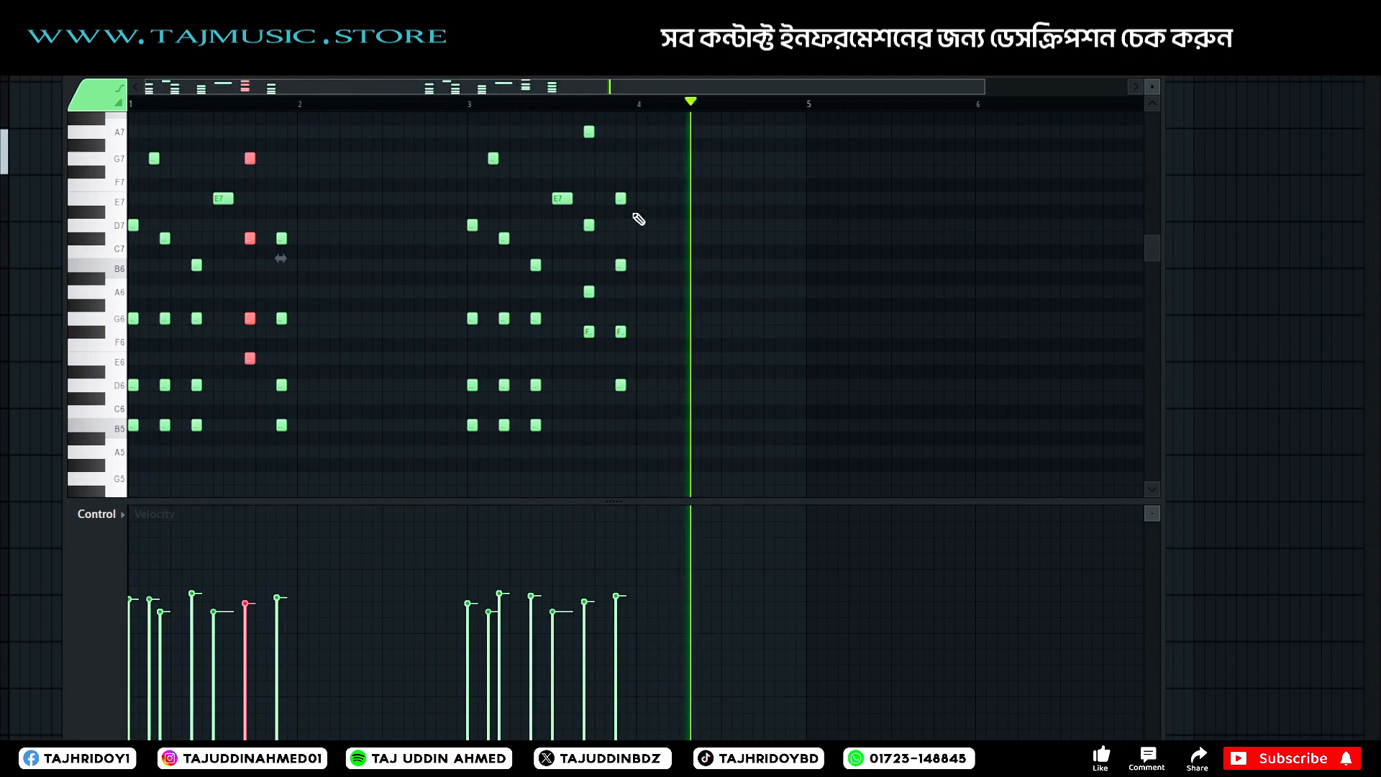
Extend the Pattern 8 clip to four bars and repeat it to make three back-to-back clips under the whole Drill clip.
click(1085, 211)
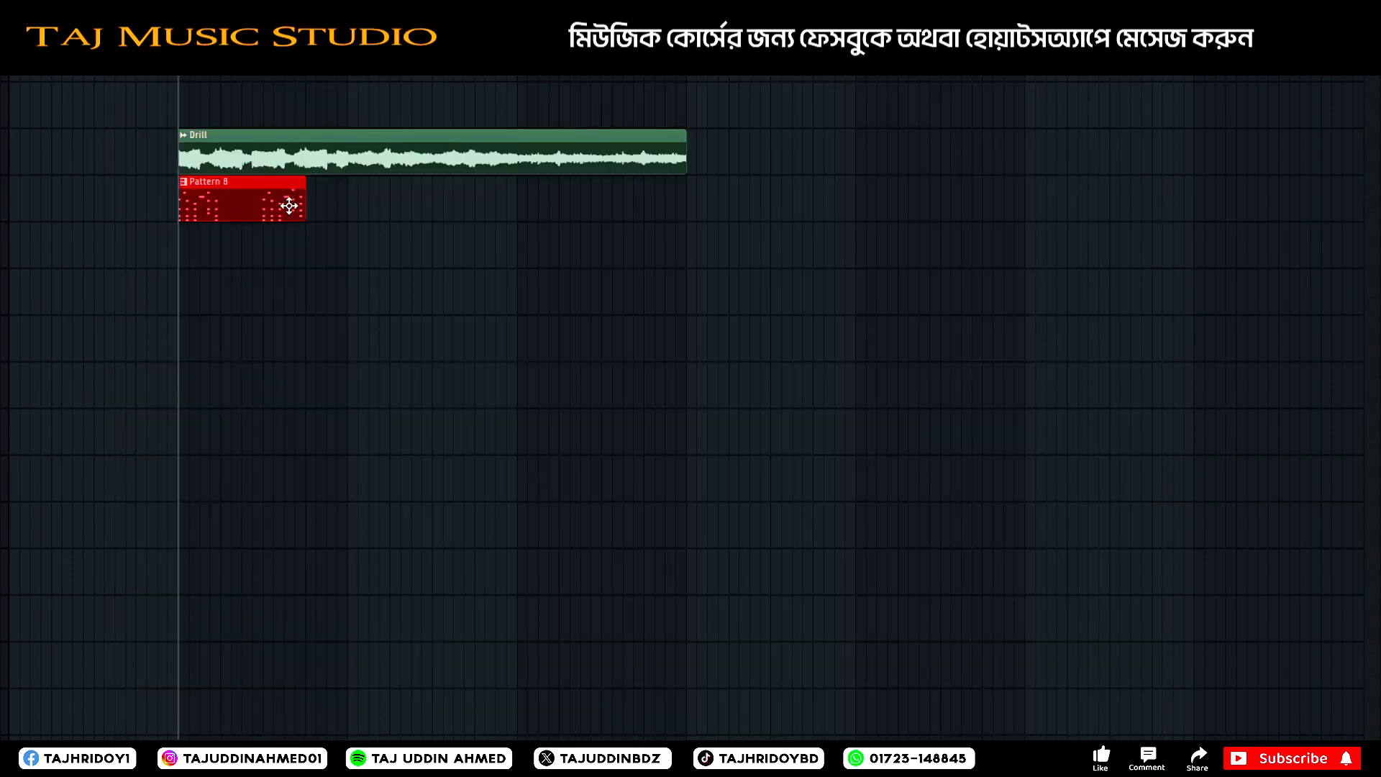
click(316, 210)
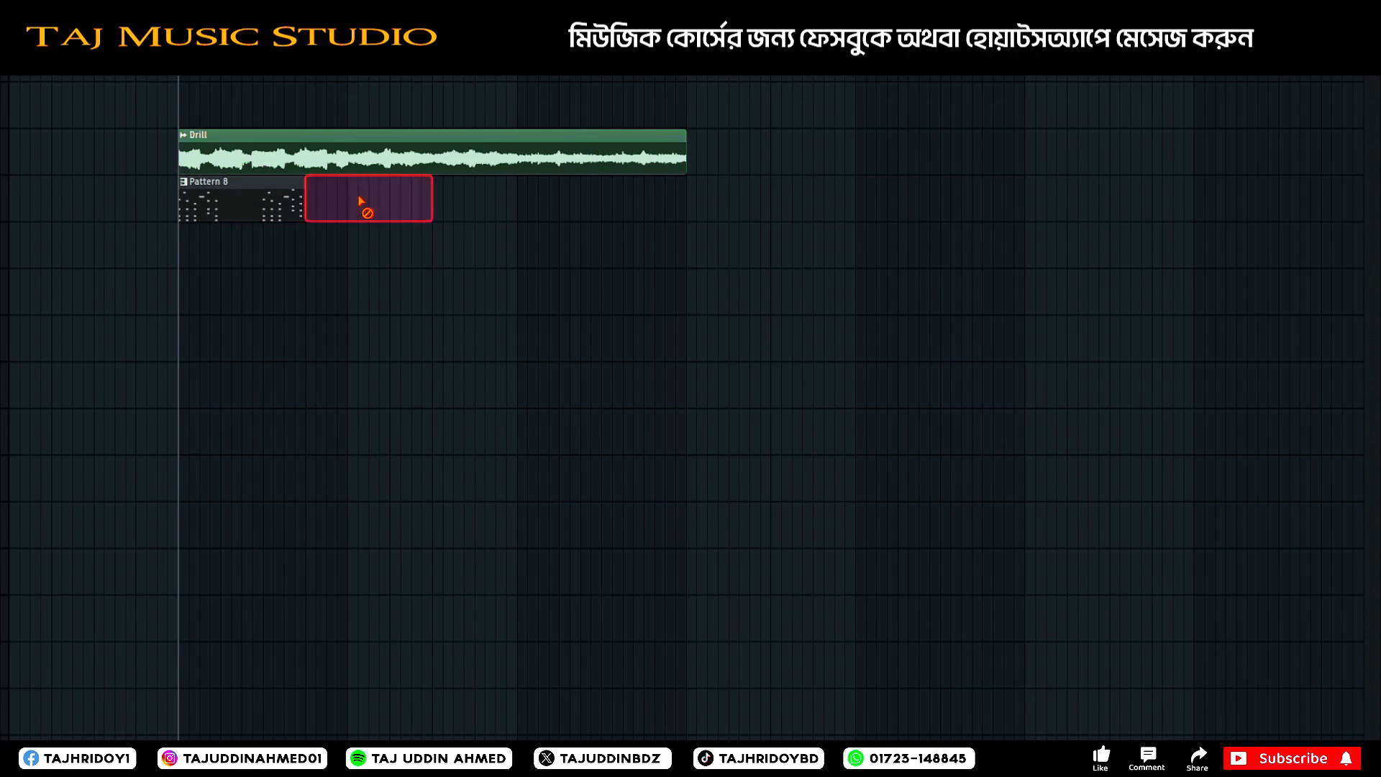
right_click(364, 209)
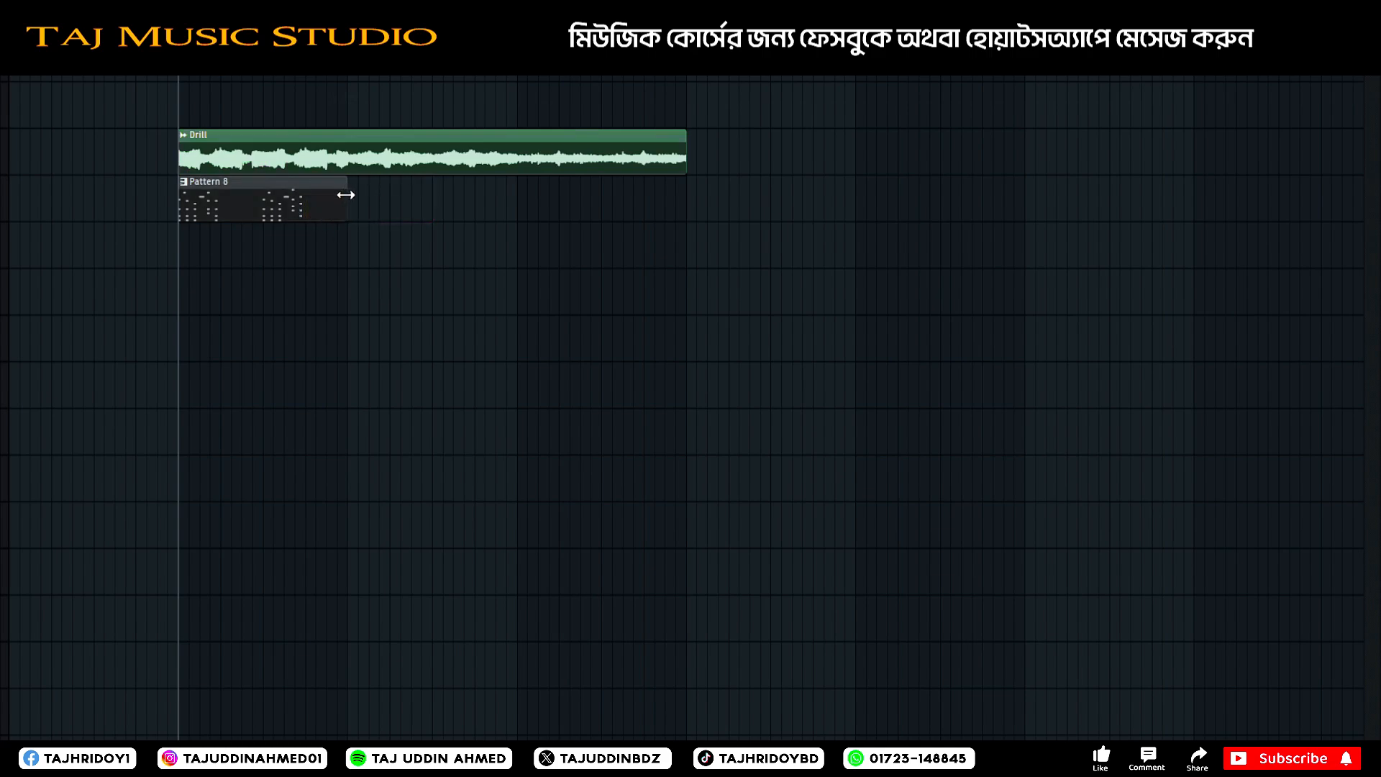
drag(406, 205, 401, 194)
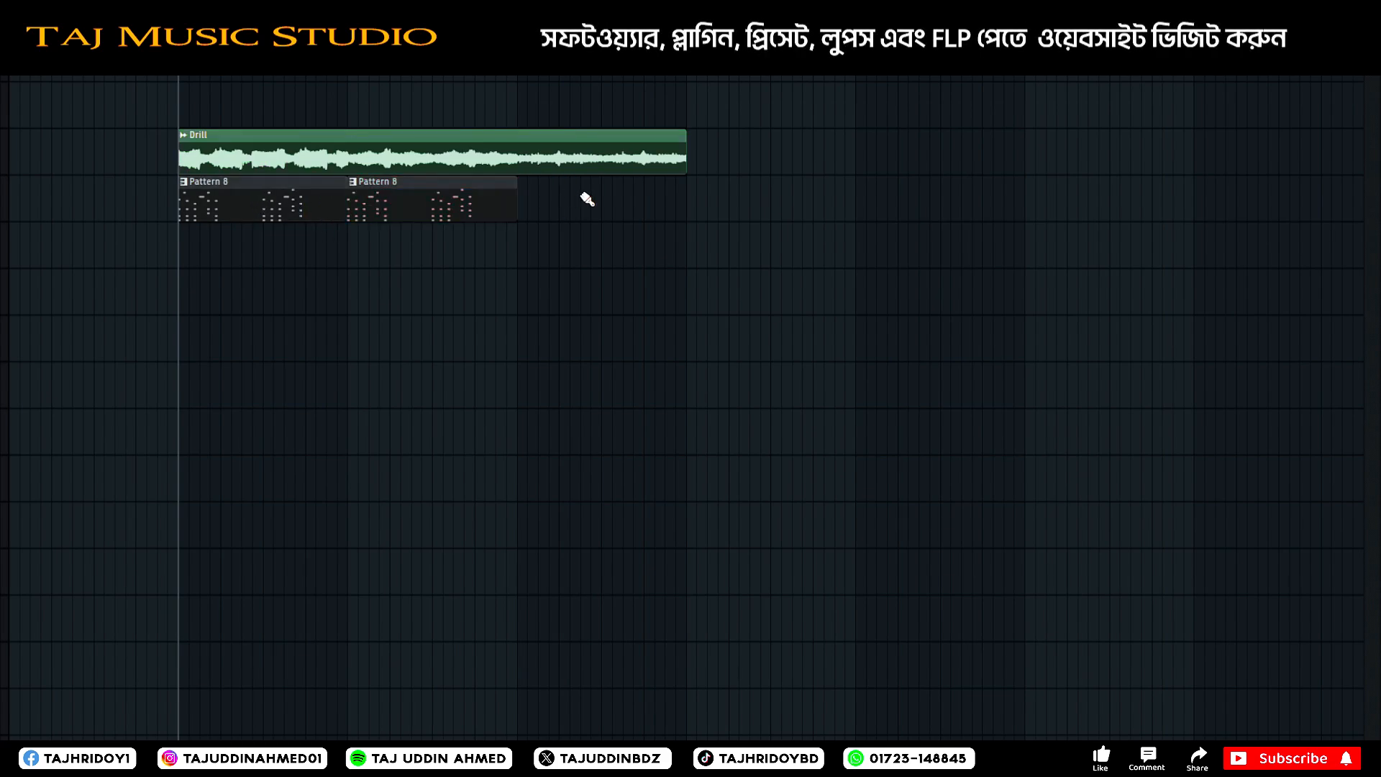
click(525, 205)
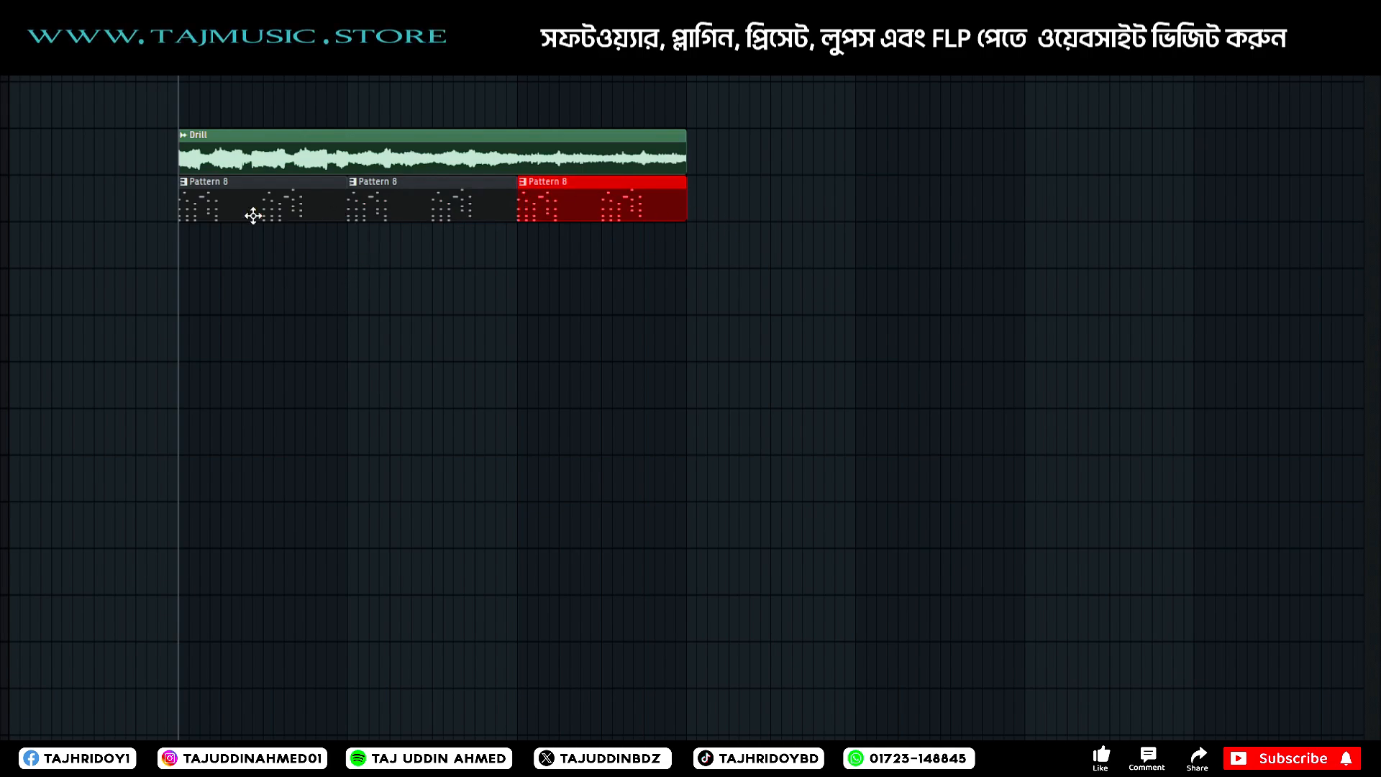
scroll(189, 68, up, 5)
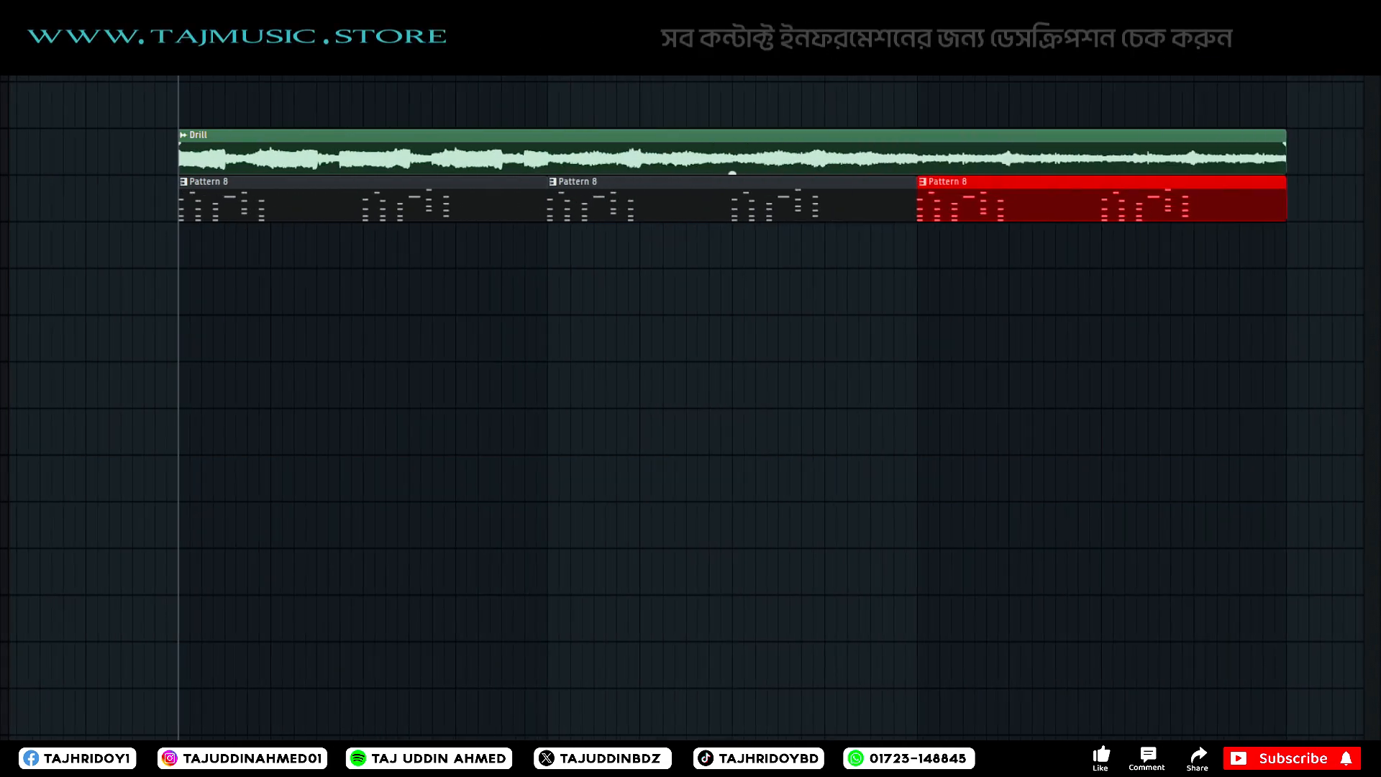
scroll(188, 68, down, 4)
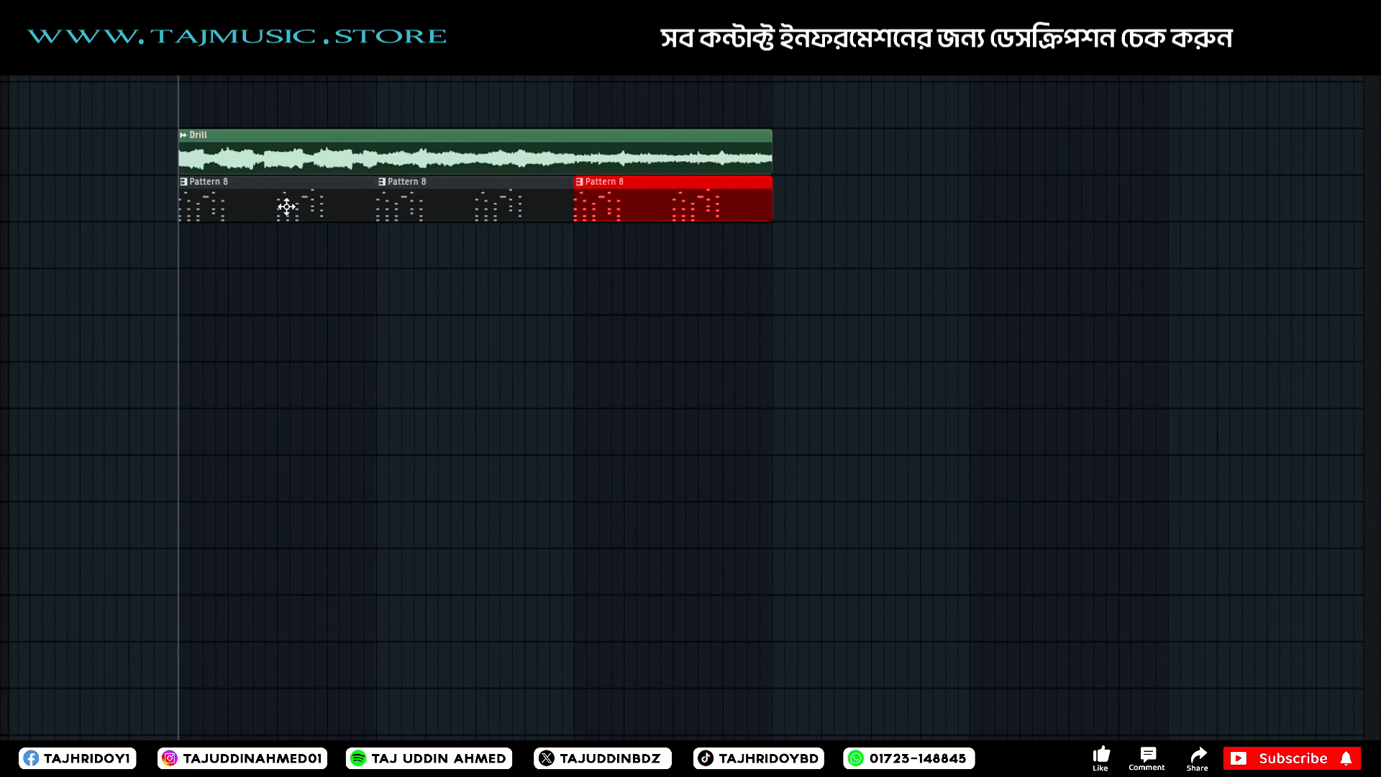
key(ctrl+d)
Route the Nexus channel to mixer insert 11 and copy Cymatics Origin from the Drill track onto it.
key(F6)
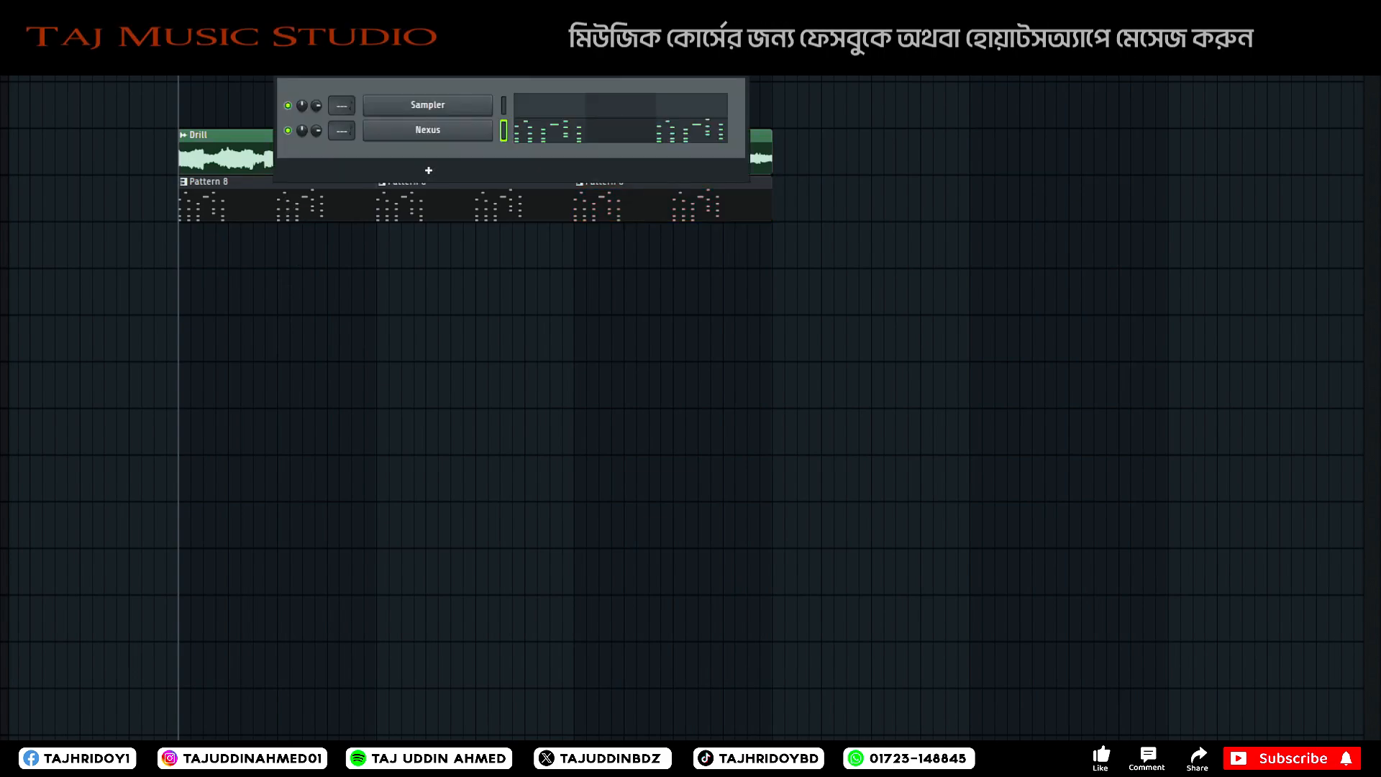
key(F9)
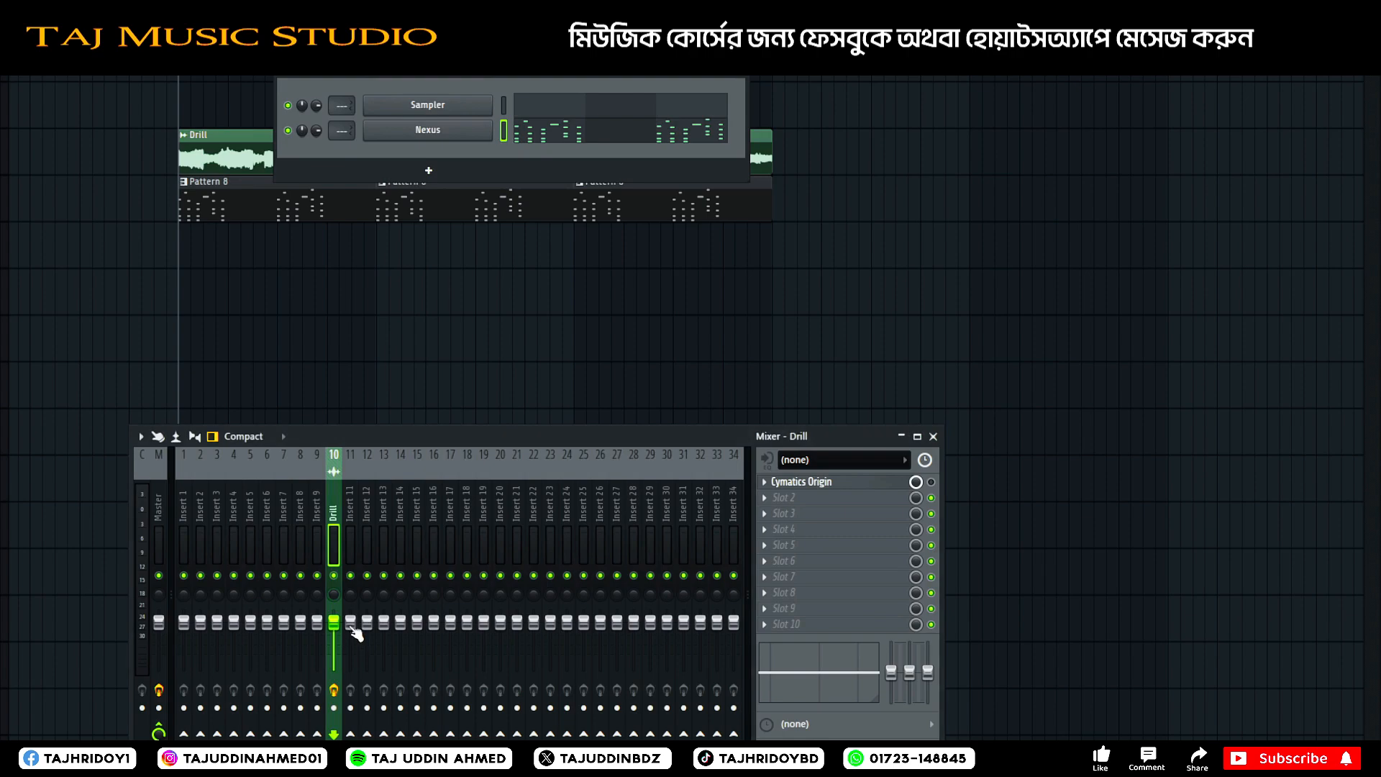
click(357, 559)
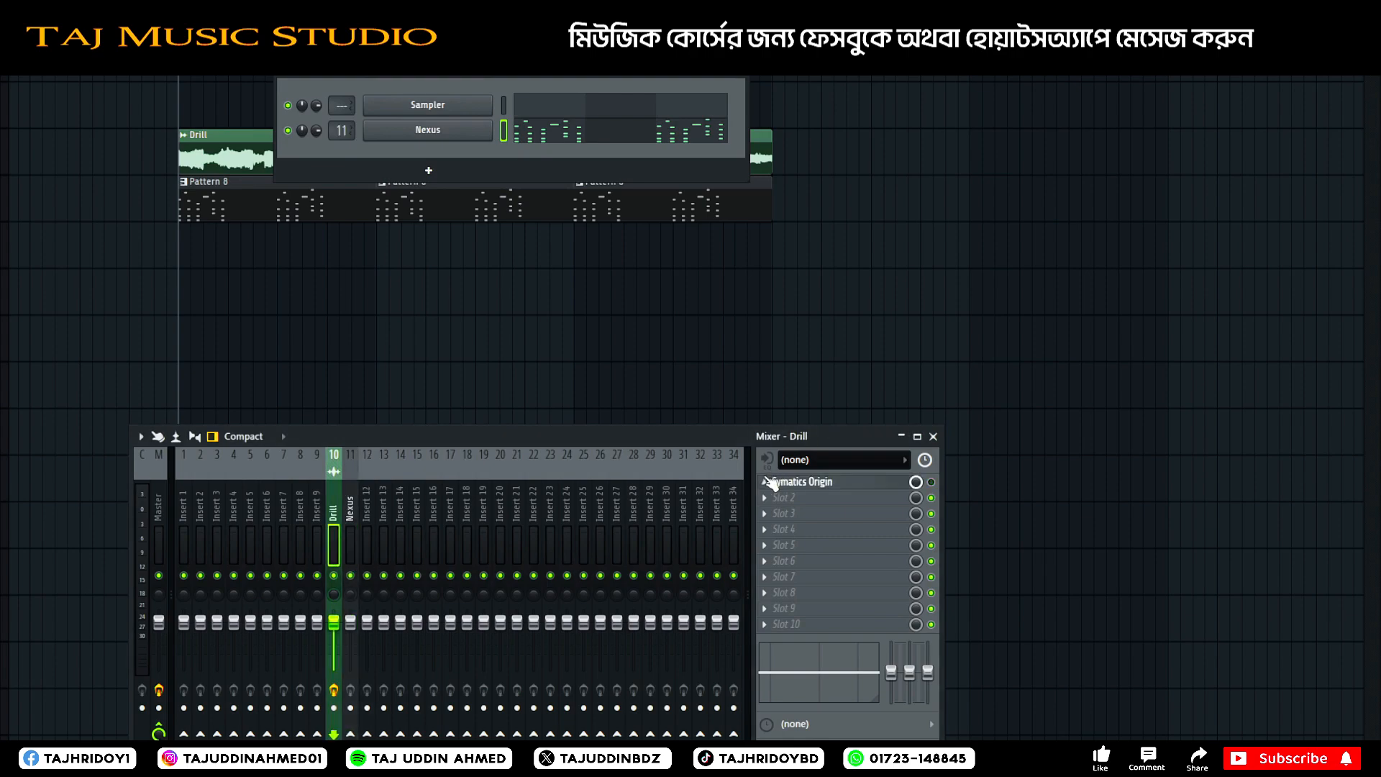
click(765, 480)
drag(798, 483, 351, 568)
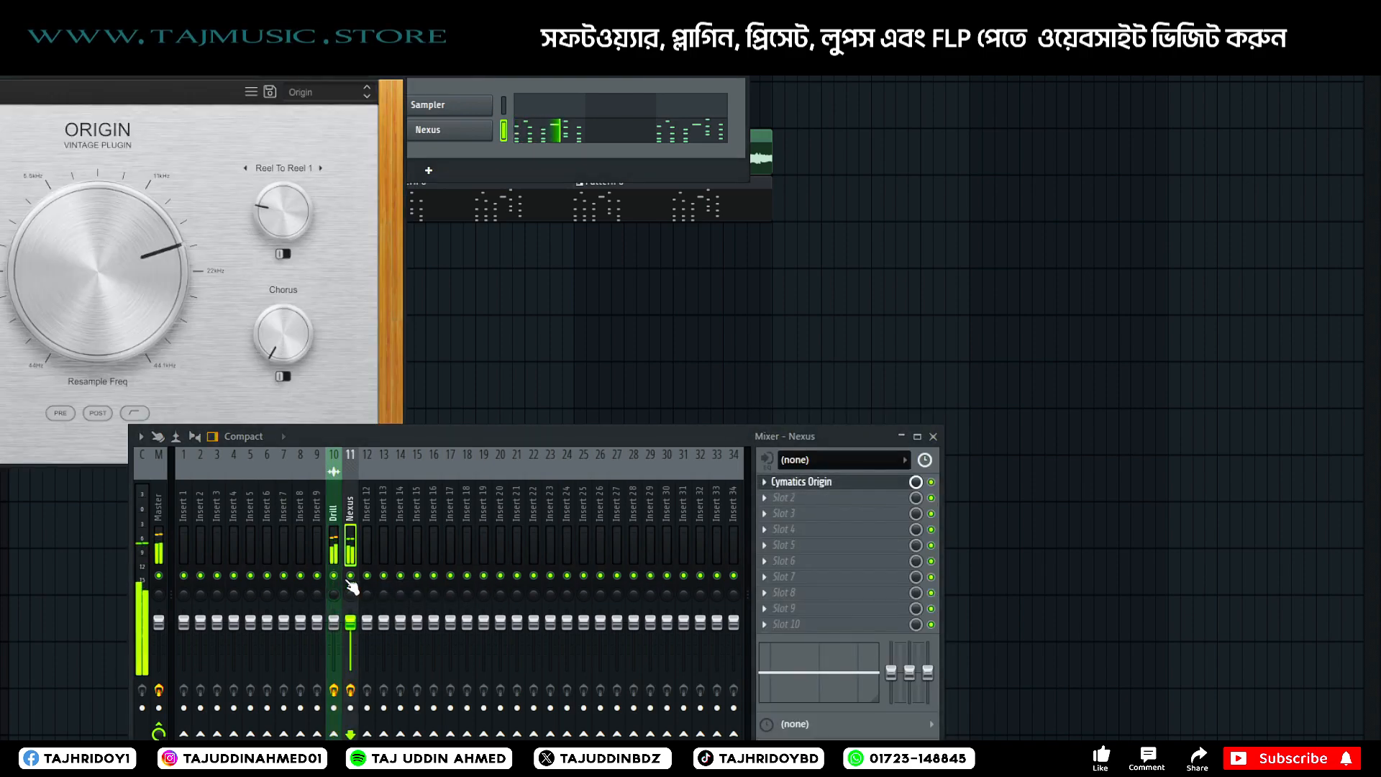
Raise the Resample Freq of the Nexus track's Cymatics Origin slightly, temporarily muting the Drill track to audition it.
click(334, 576)
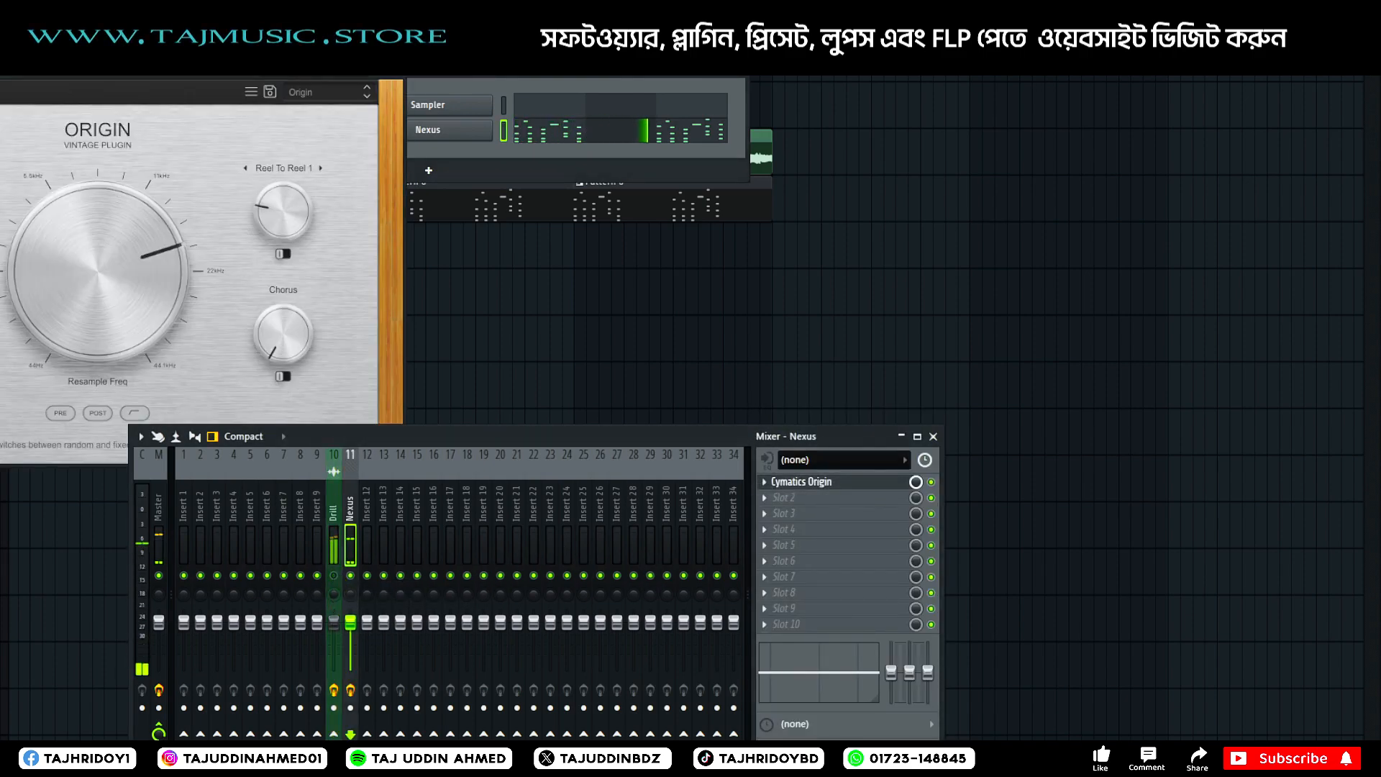
drag(53, 306, 148, 265)
key(space)
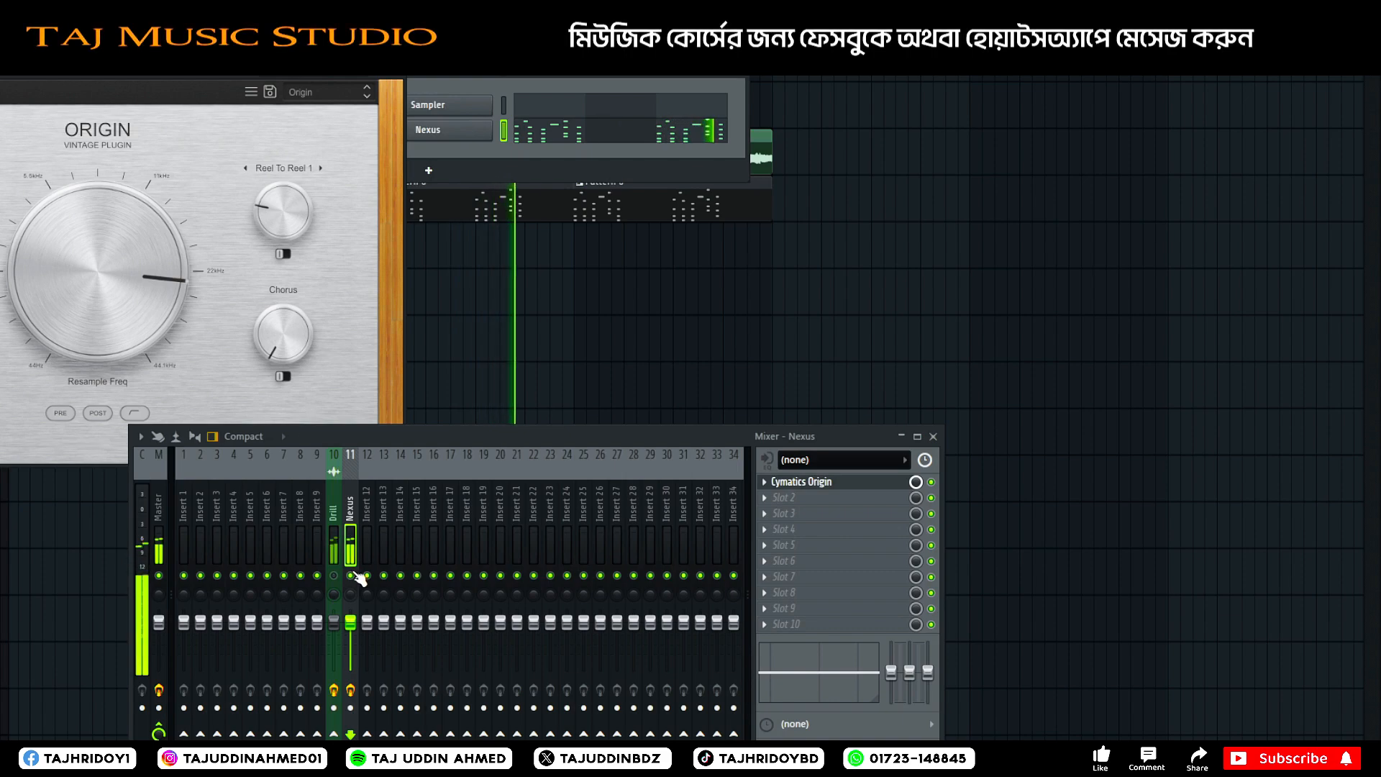
click(335, 576)
Lower the Nexus mixer track's volume slightly against the Drill loop and close the Cymatics Origin window.
drag(351, 623, 351, 631)
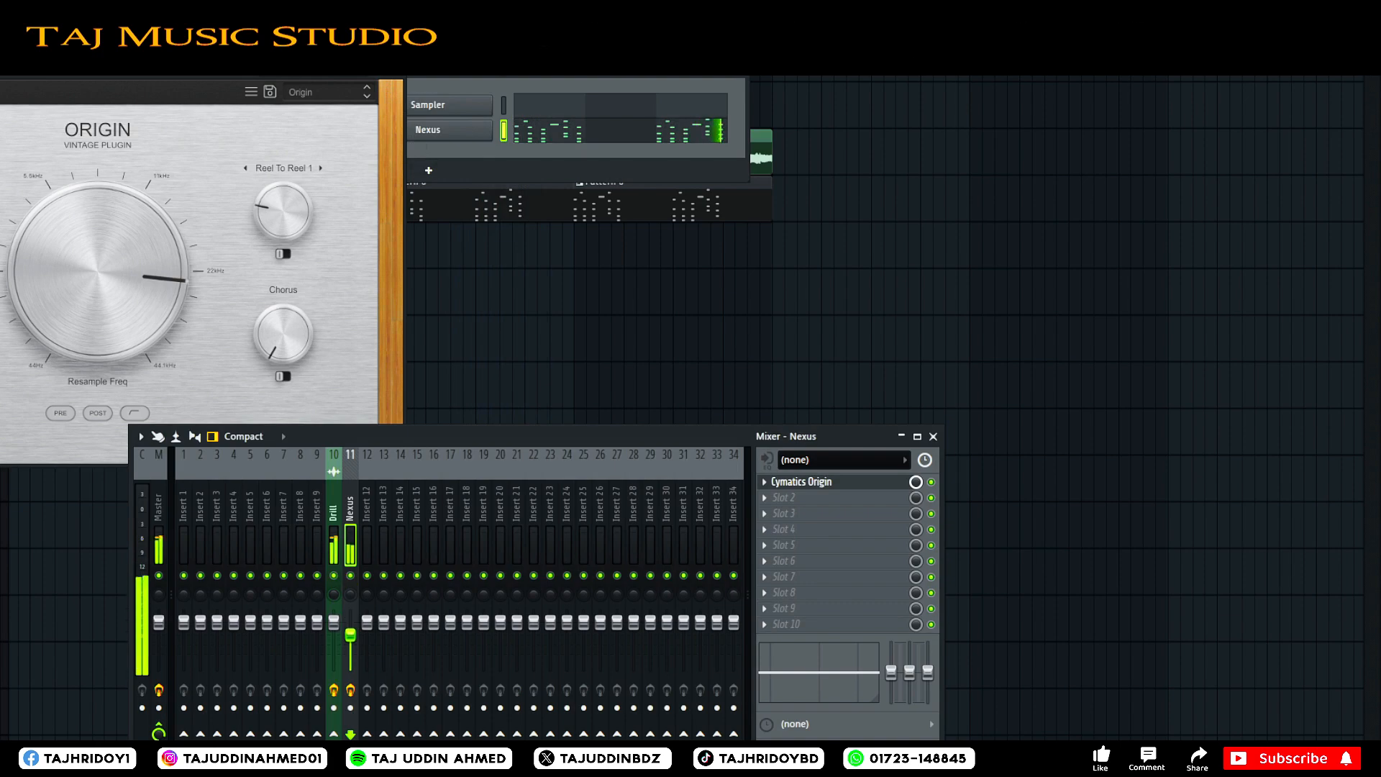
click(405, 80)
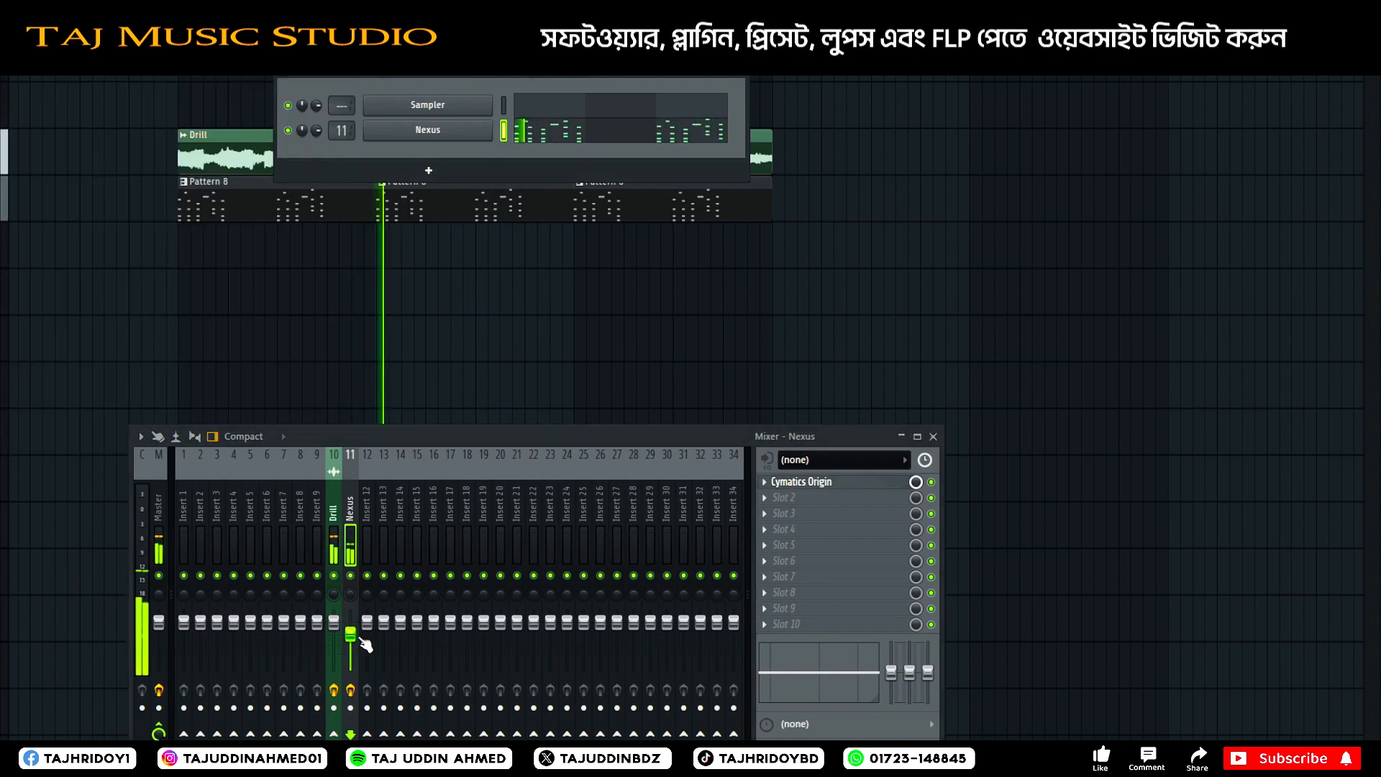
drag(607, 441, 603, 317)
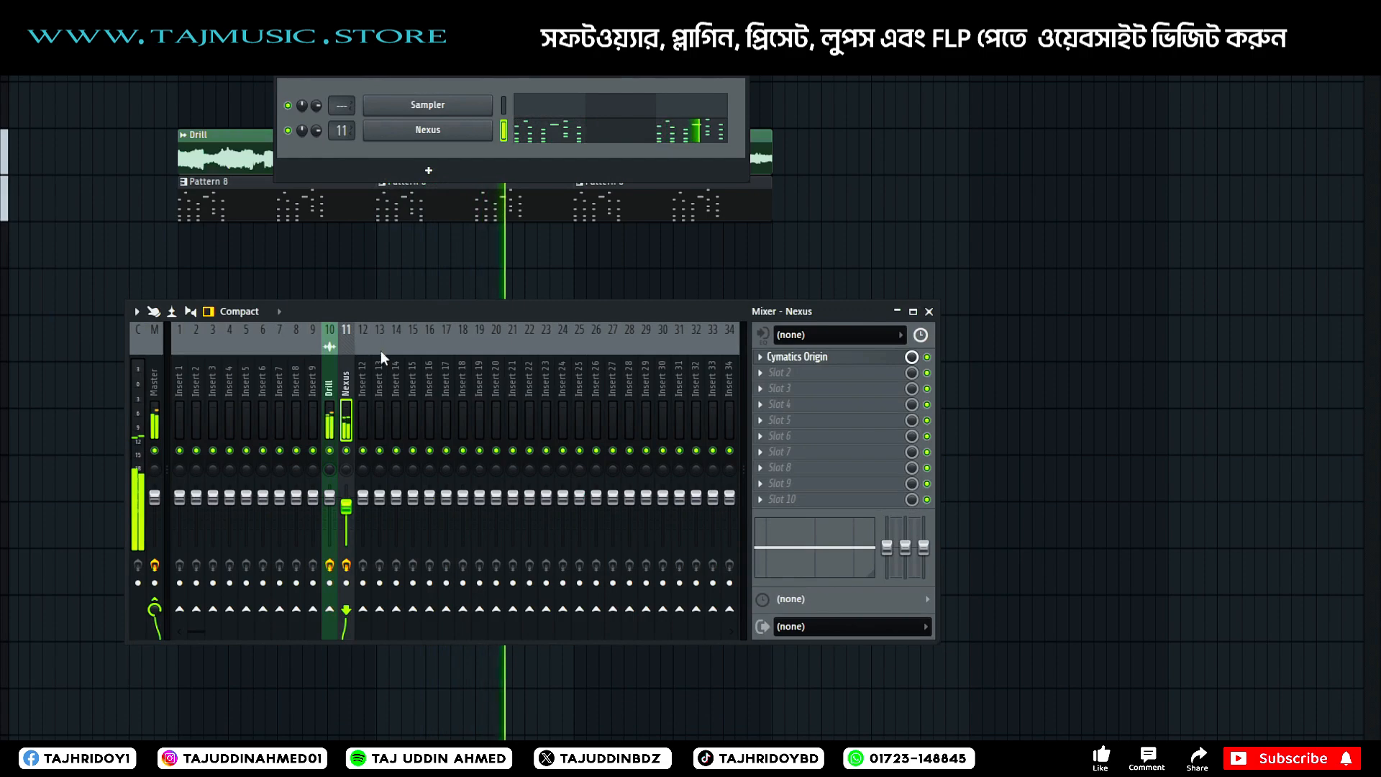
Stop playback, clone the Nexus channel and close the mixer to reveal the cloned instrument's preset browser.
key(space)
right_click(434, 137)
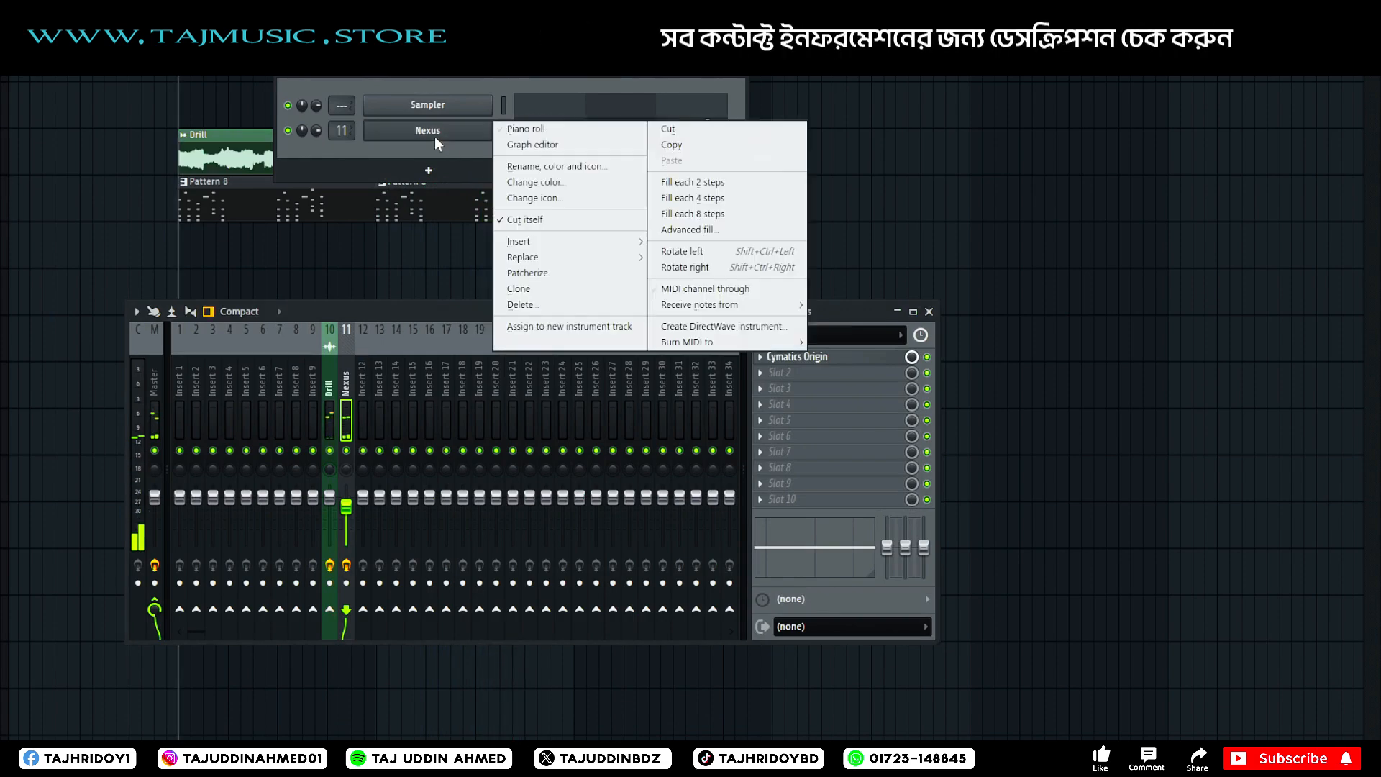
click(561, 291)
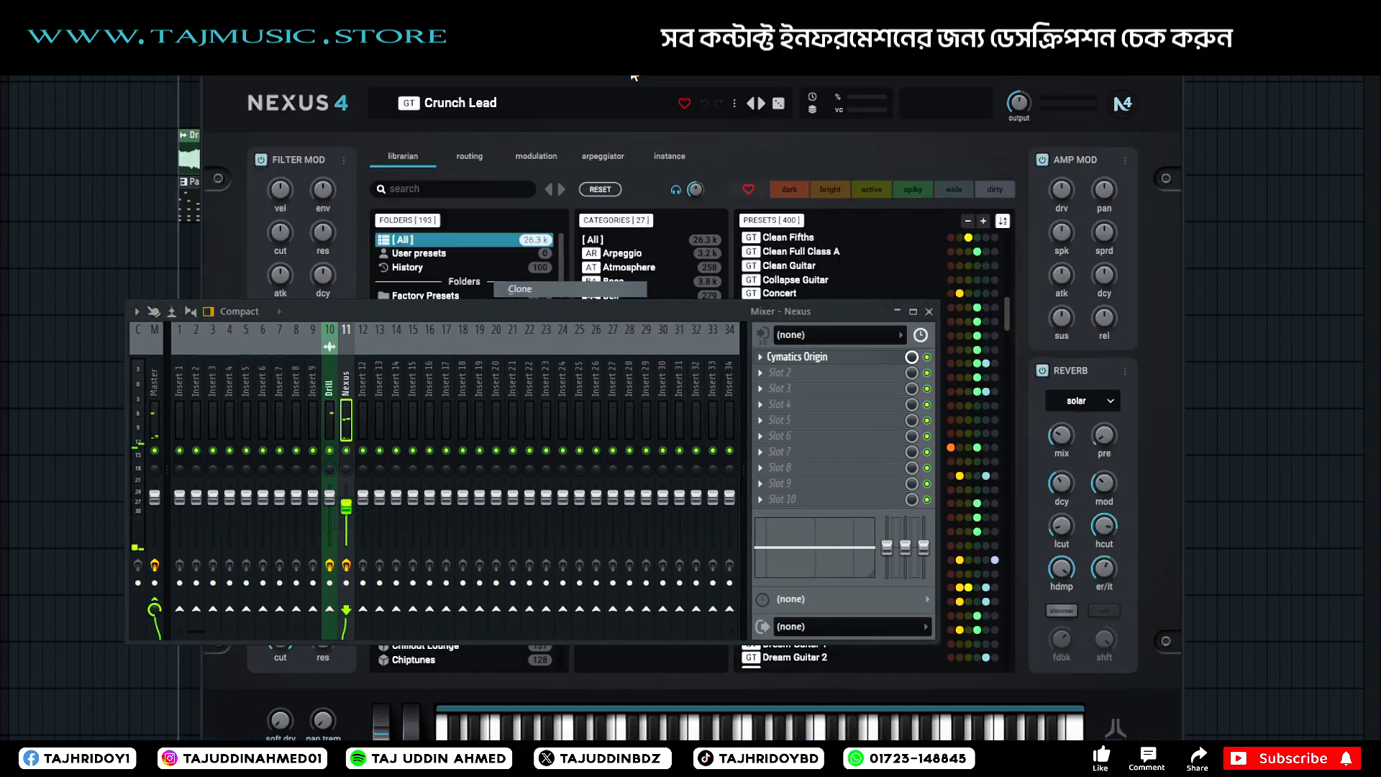
click(929, 311)
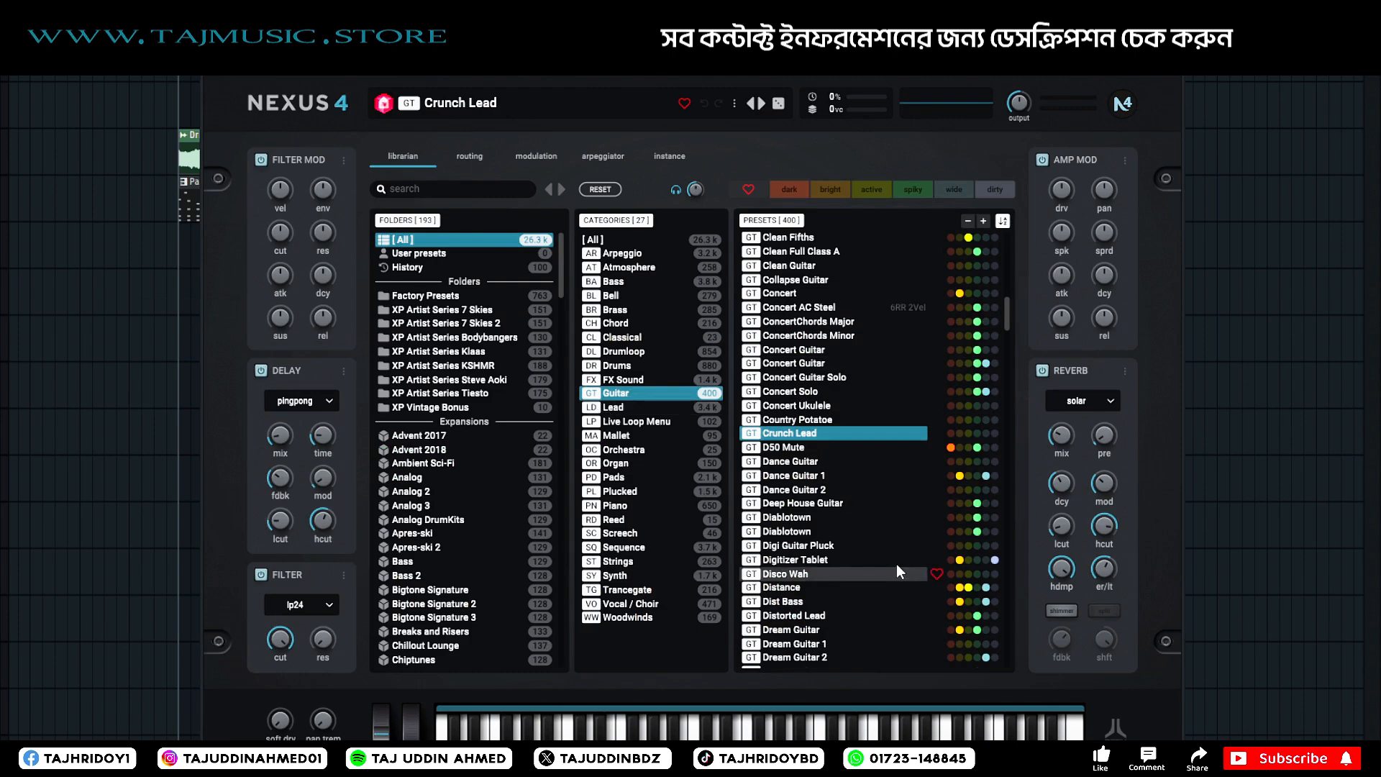
Preview the DX Clean guitar preset, and switch the preset list to the Sequence category.
scroll(896, 563, down, 5)
click(811, 484)
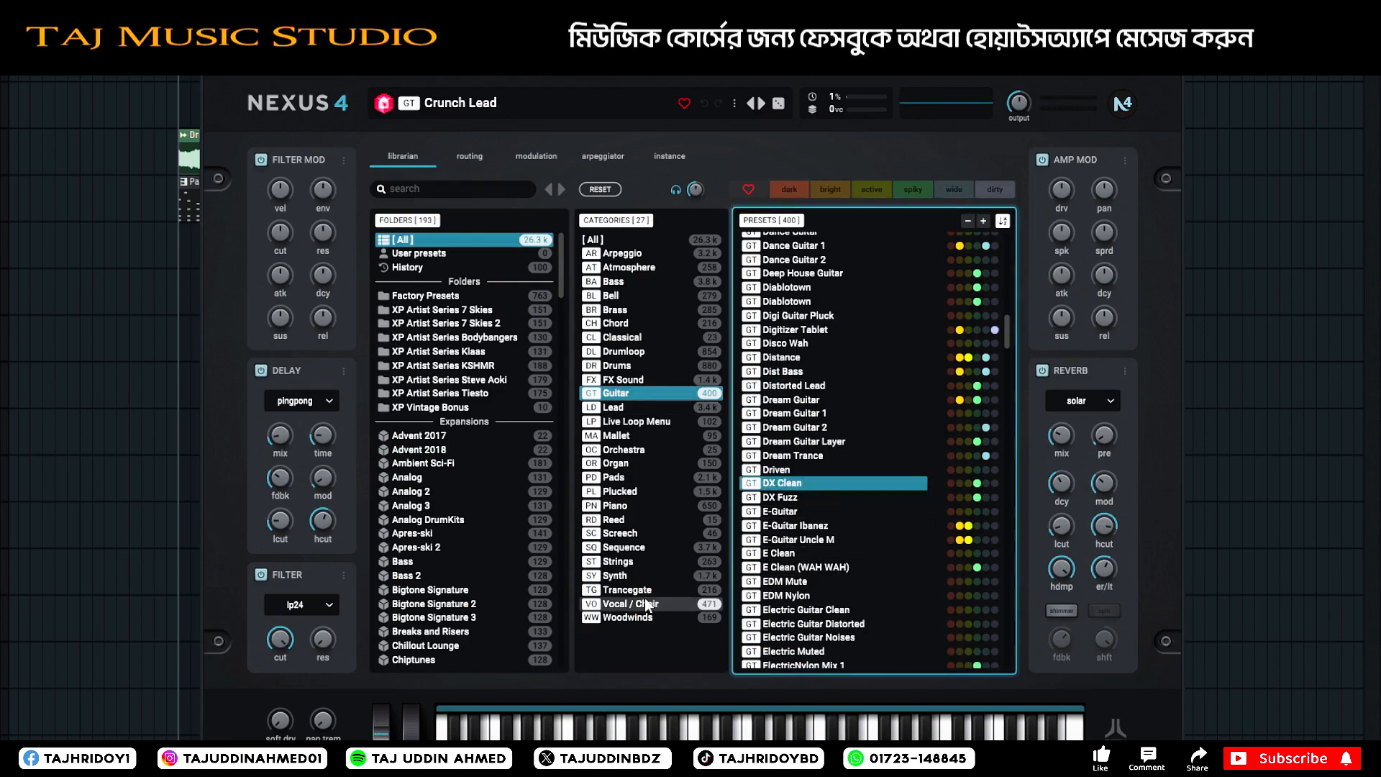
click(633, 566)
click(652, 544)
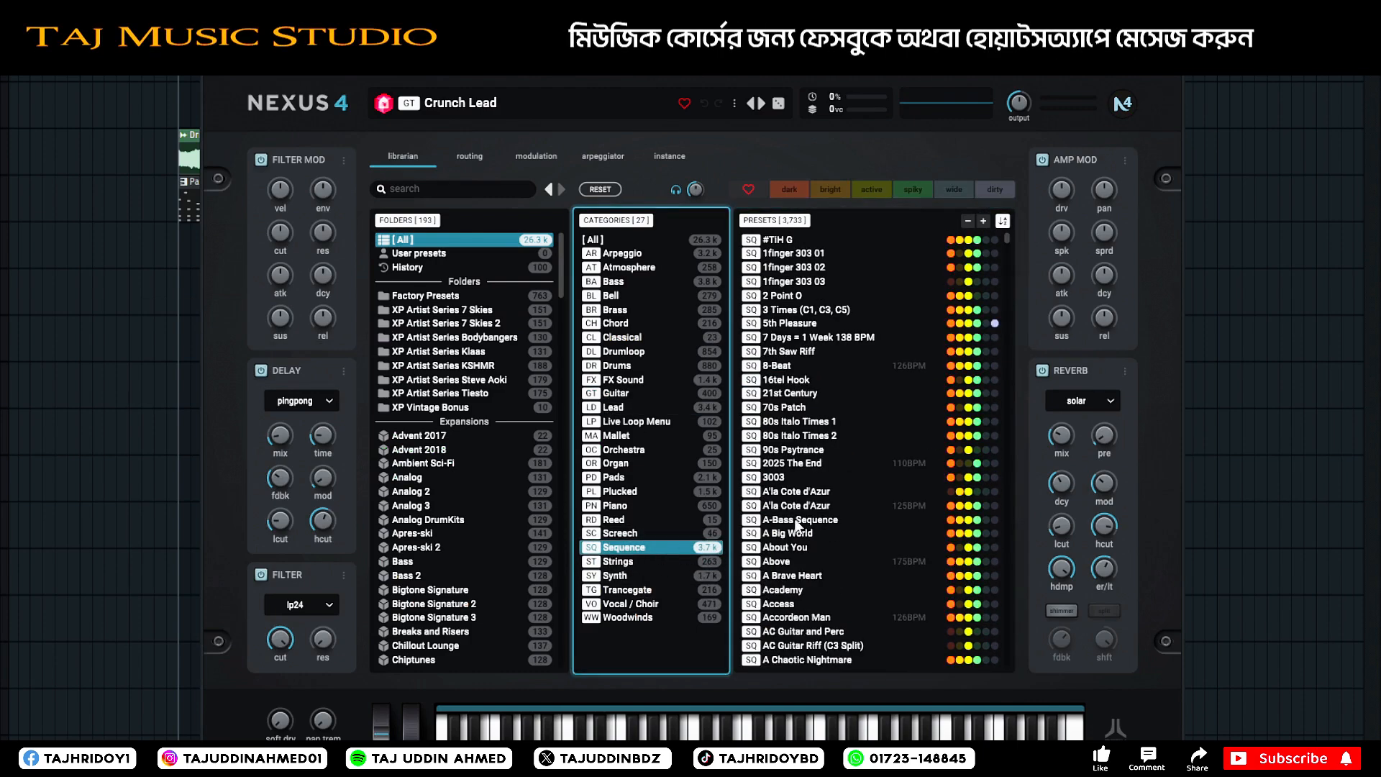
Audition Sequence presets from Accordeon Man through Advanced Concepts and Afrocheck NoSC to Alarm NoSC.
scroll(813, 373, down, 4)
click(797, 435)
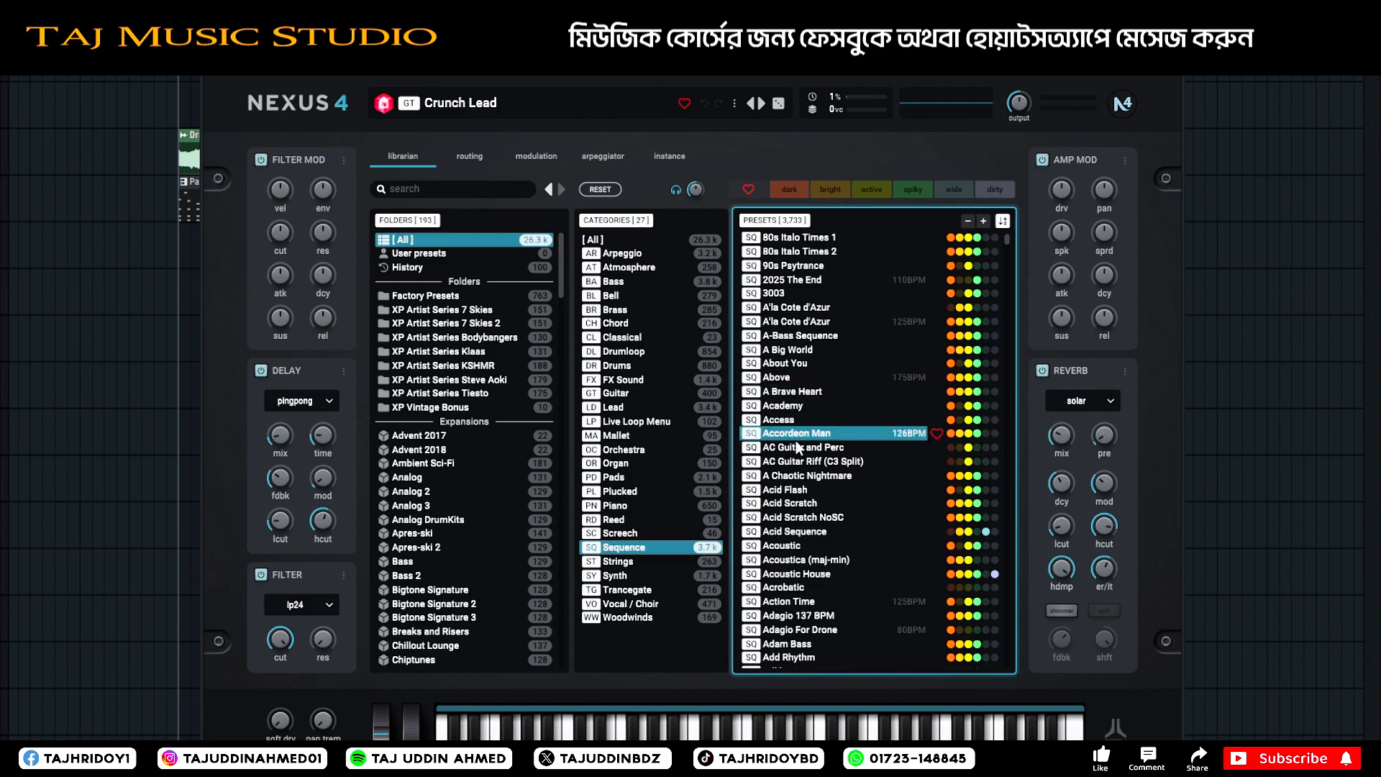
scroll(798, 524, down, 5)
click(798, 456)
scroll(792, 497, down, 4)
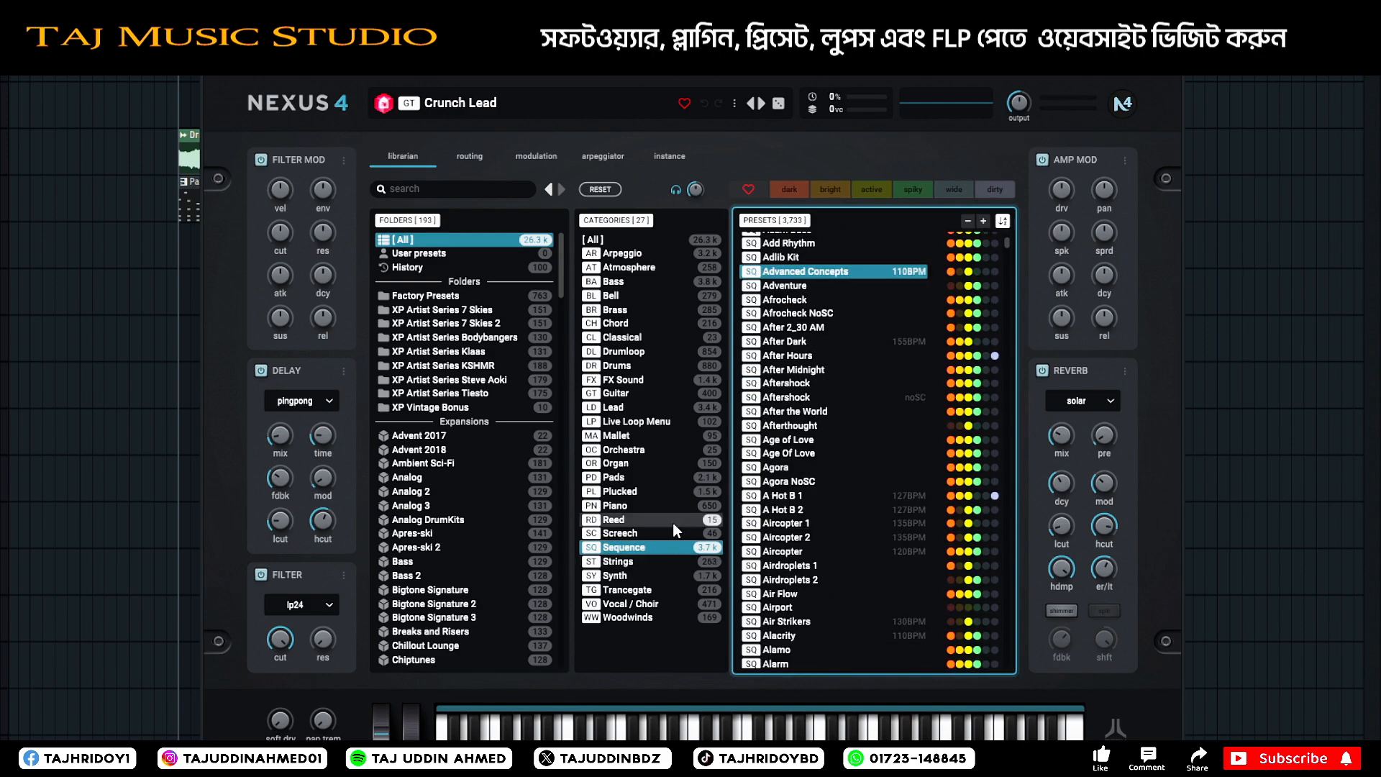
click(779, 317)
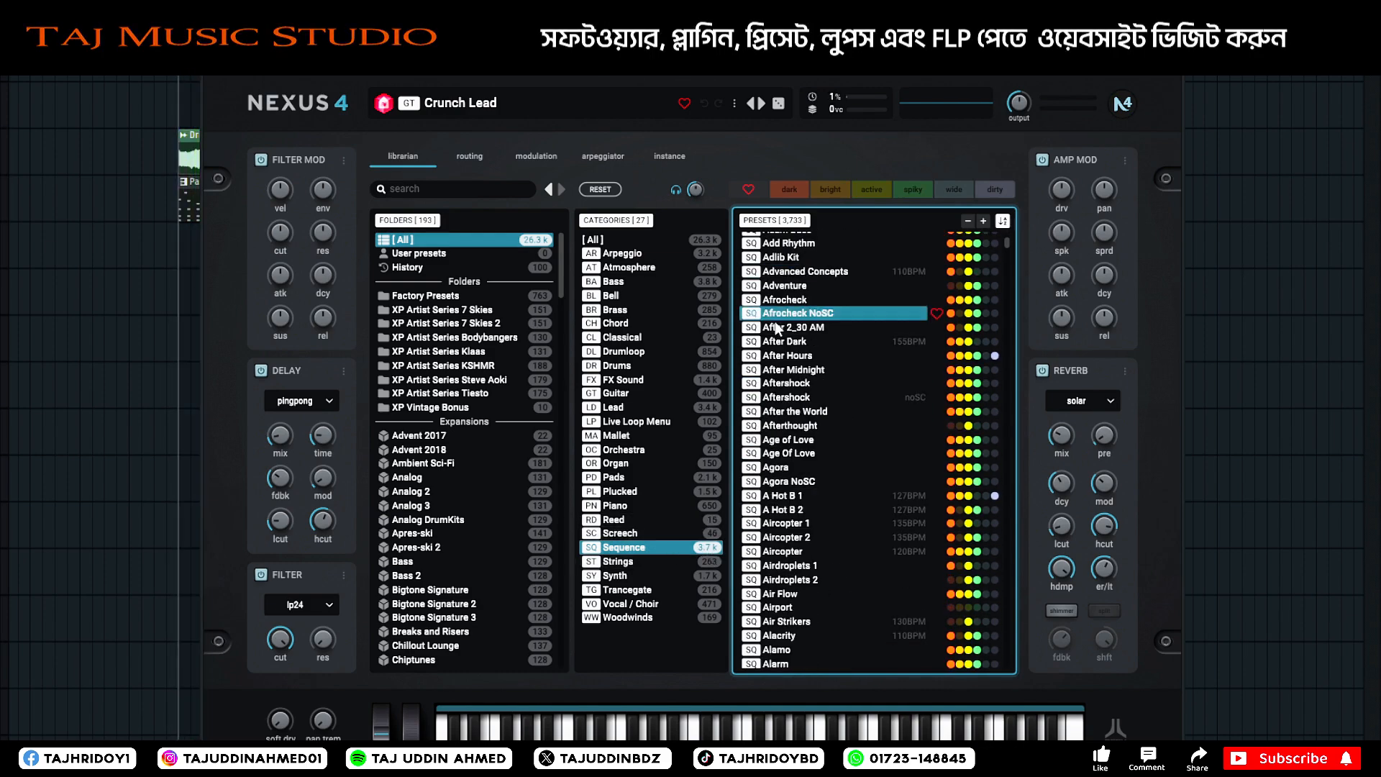
click(797, 441)
scroll(798, 515, down, 3)
click(799, 429)
scroll(797, 522, down, 3)
click(826, 402)
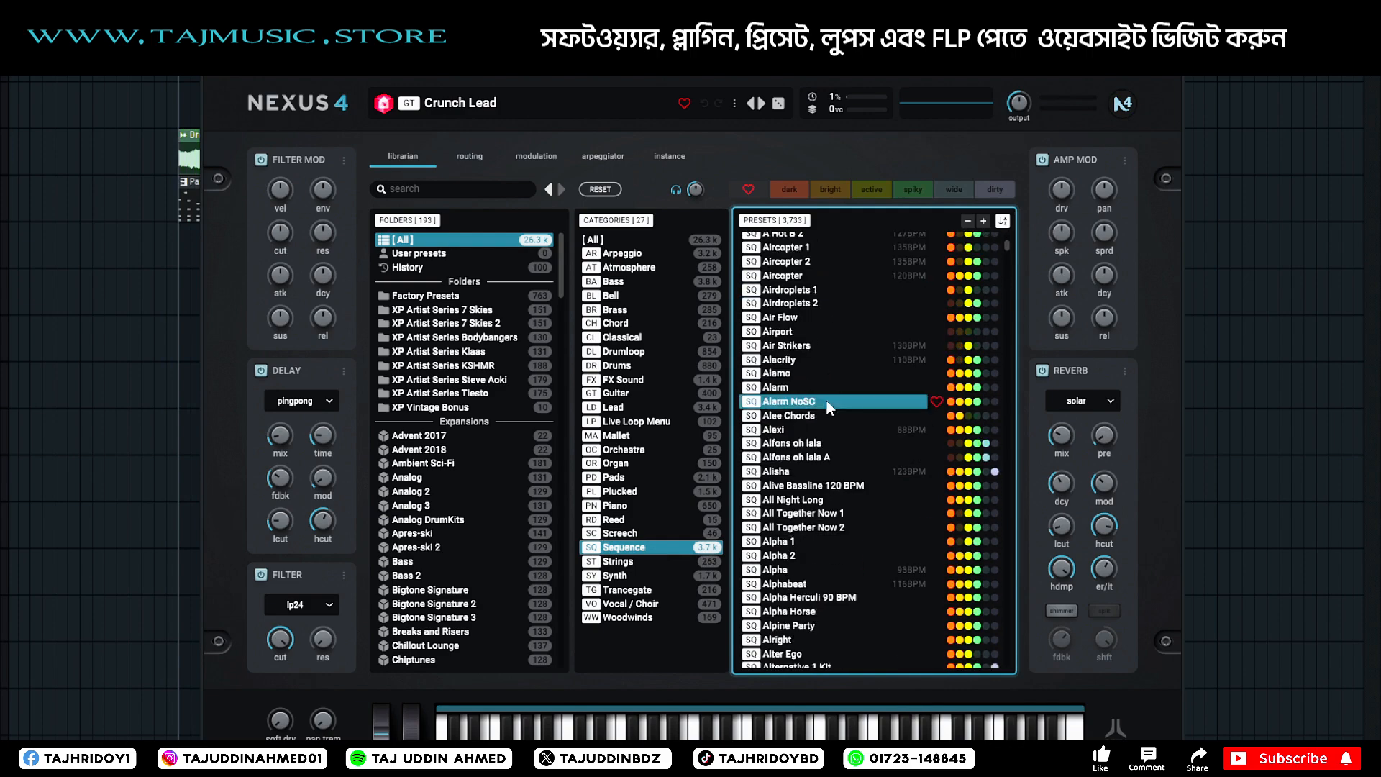
Continue auditioning Sequence presets from Alisha and Alpha 2 to Angelfalls Rock.
scroll(820, 489, down, 4)
click(817, 287)
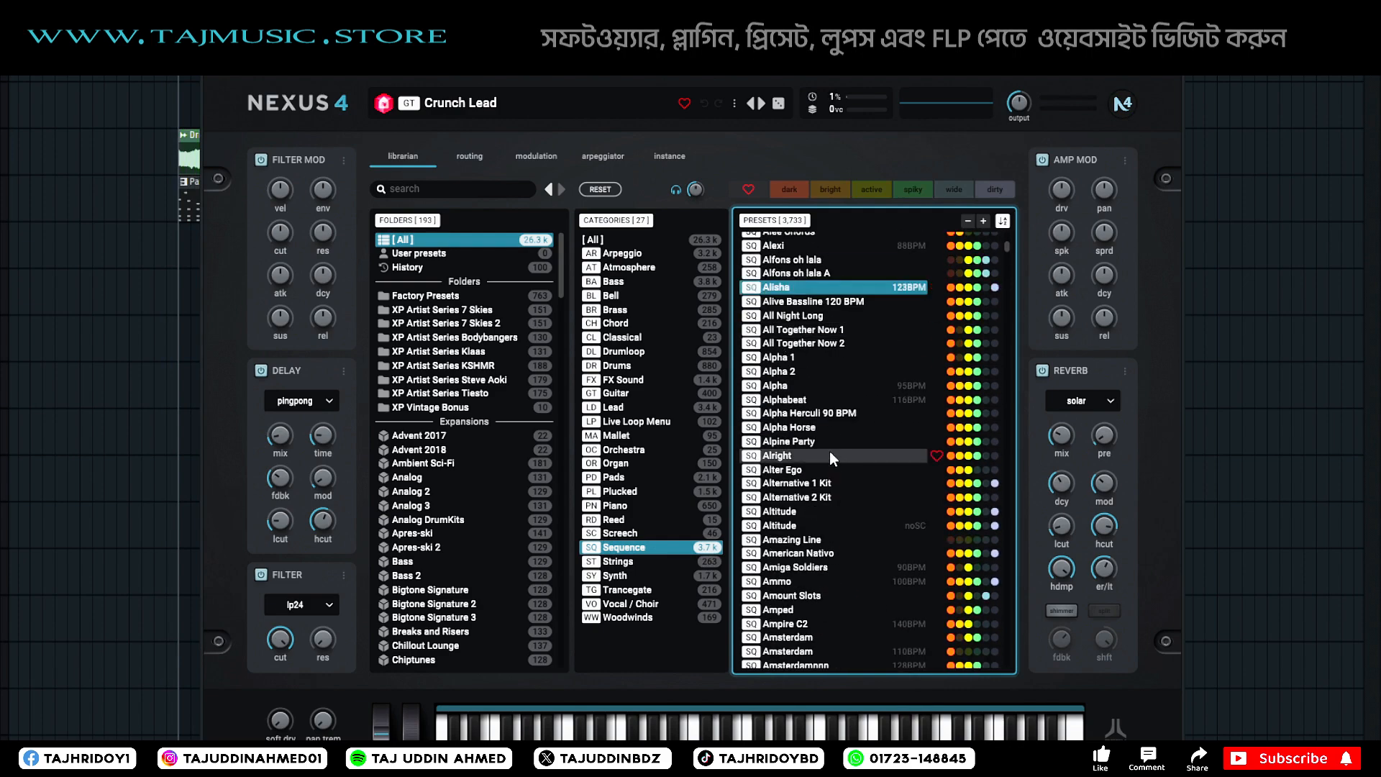
click(801, 316)
click(800, 372)
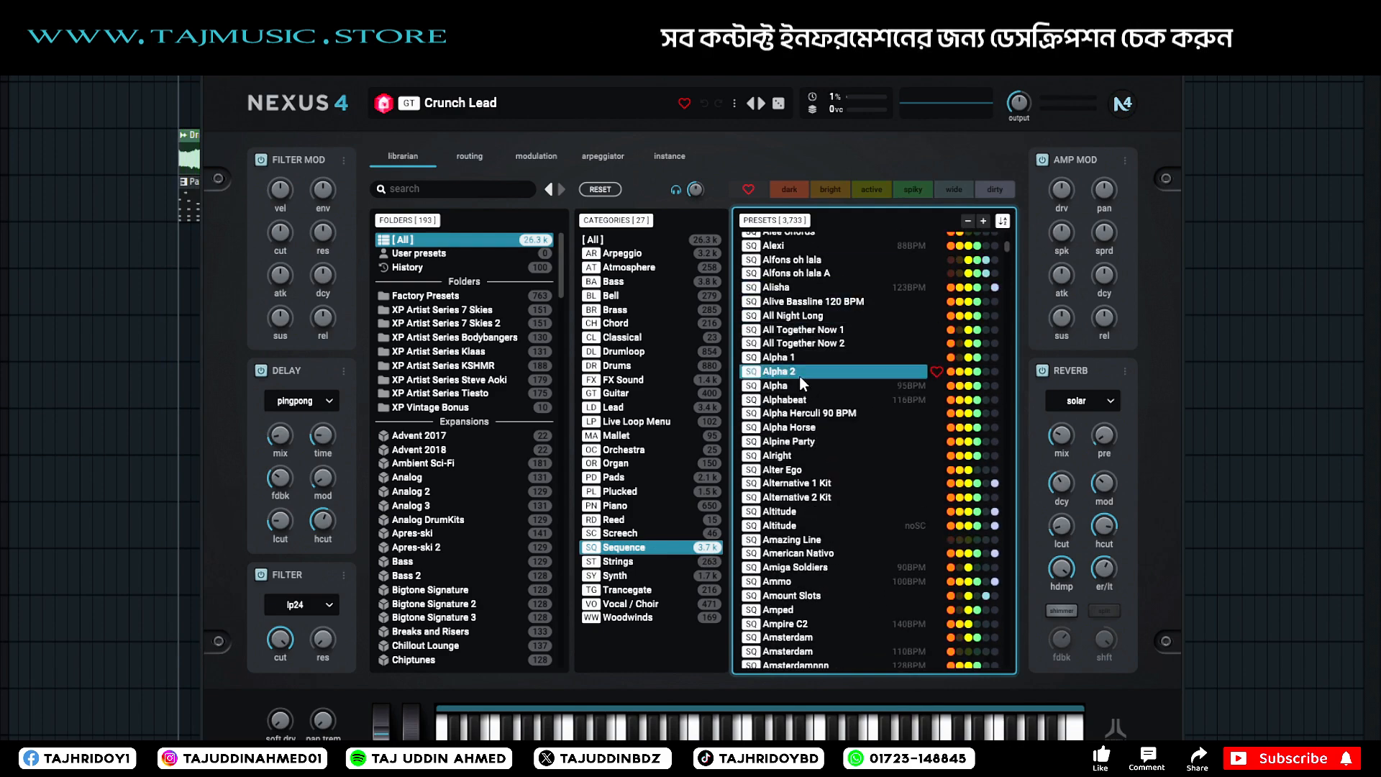
click(791, 486)
scroll(793, 486, down, 3)
click(792, 486)
scroll(792, 486, down, 3)
click(793, 486)
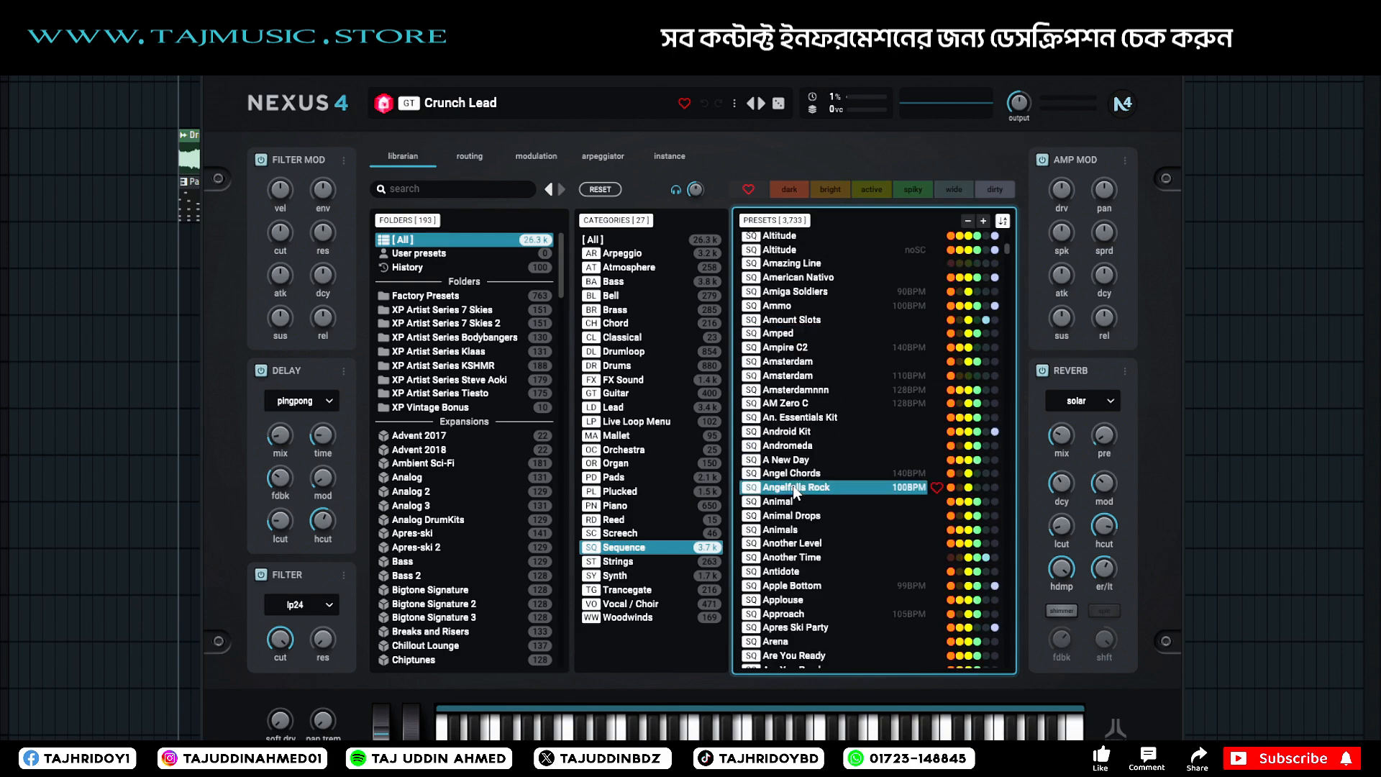
Preview the neighbouring Sequence presets around Animals and load Another Level into the cloned Nexus.
click(794, 447)
scroll(794, 454, down, 4)
click(793, 439)
click(793, 388)
click(793, 348)
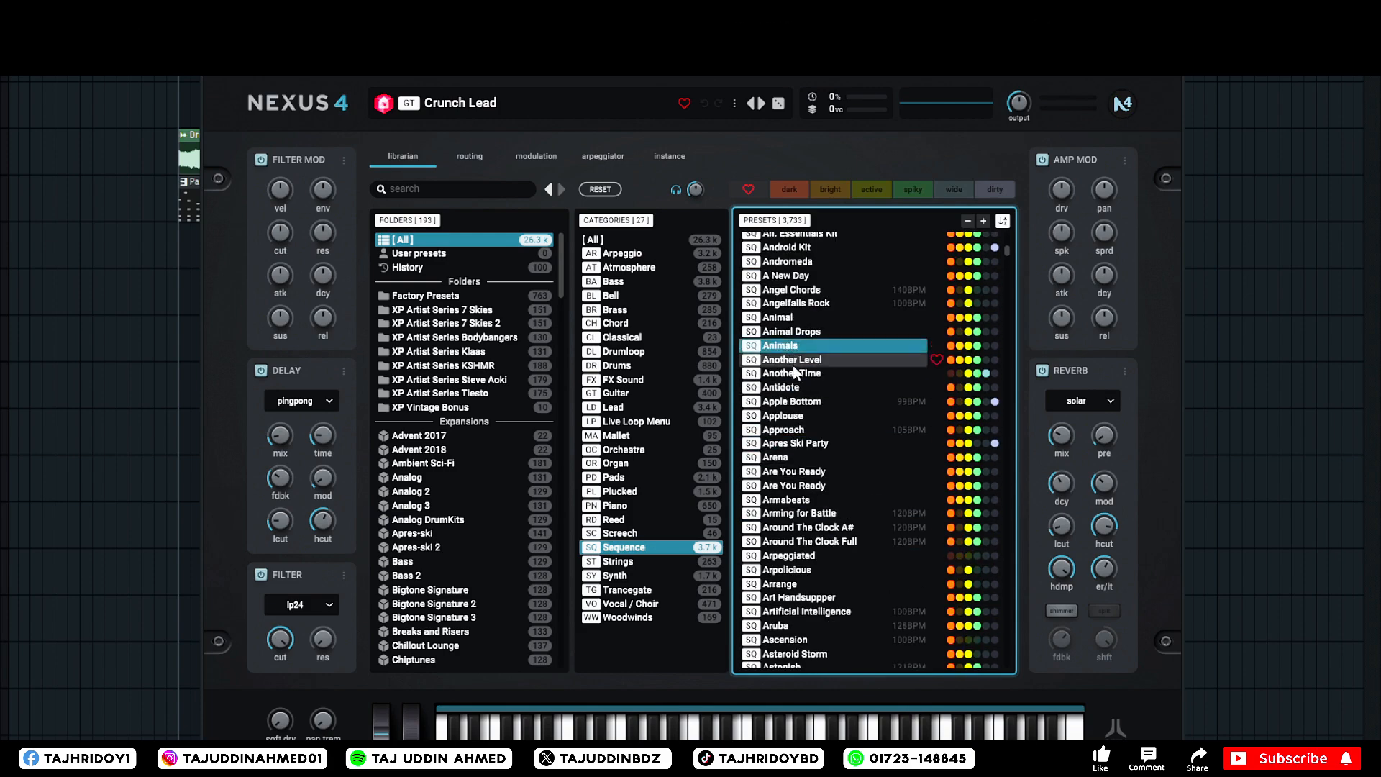
click(792, 397)
click(789, 363)
click(786, 347)
click(786, 365)
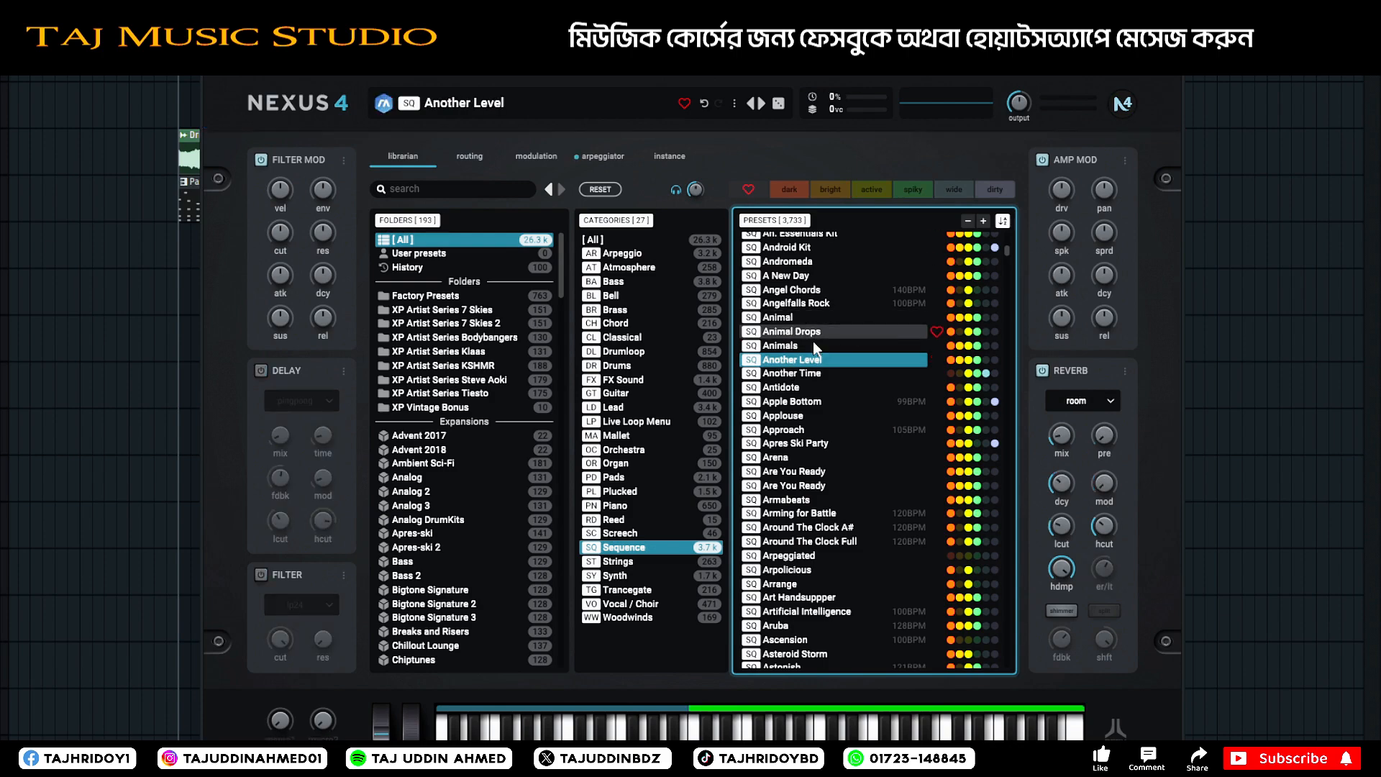
right_click(808, 362)
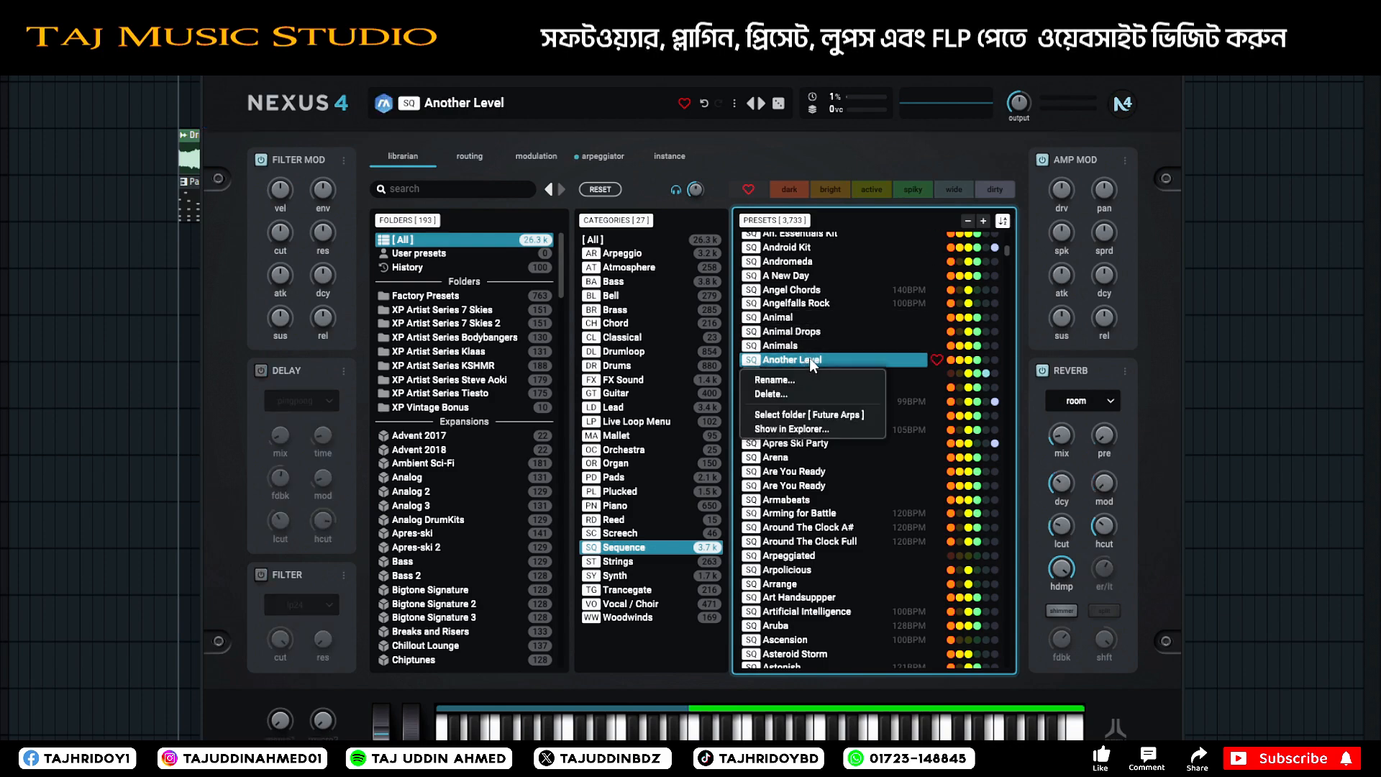
click(810, 362)
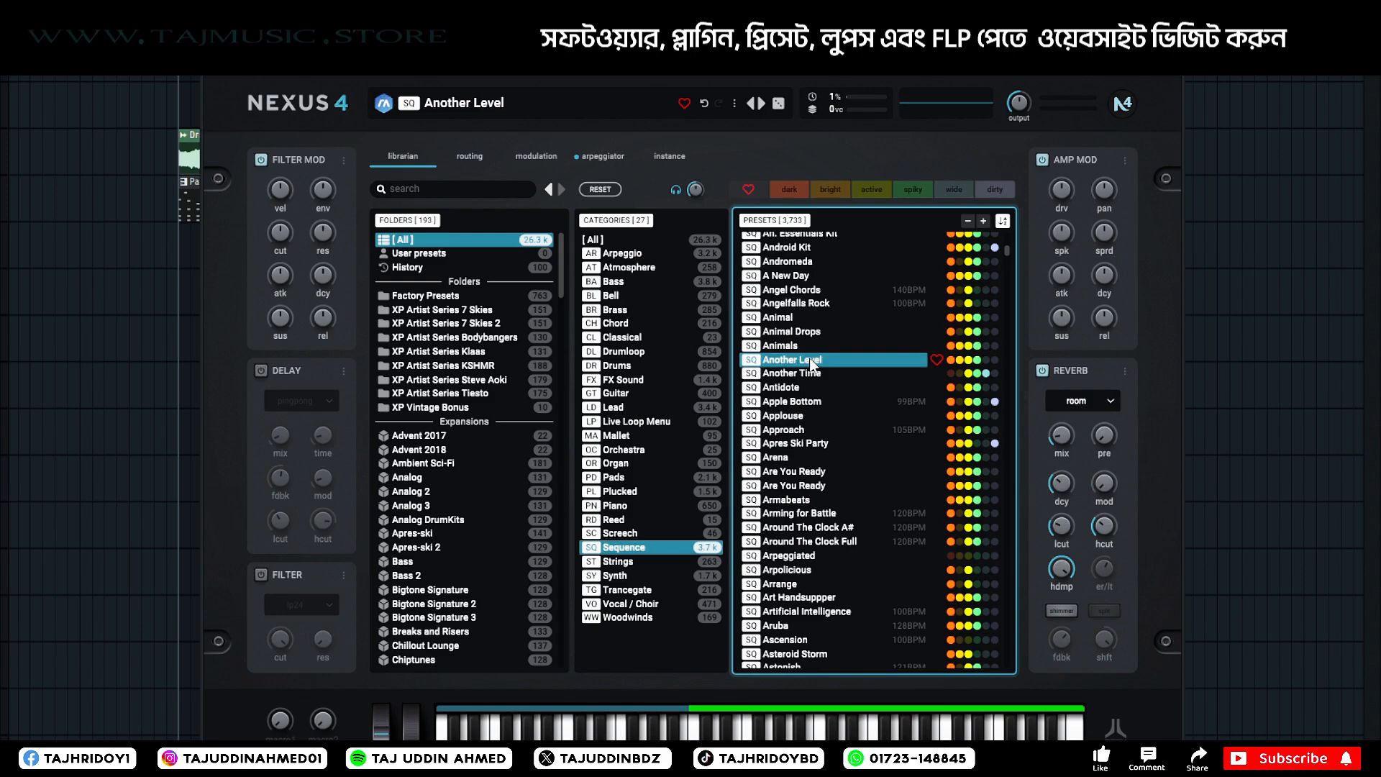
Switch off the 2-smp sample source in the Another Level preset's routing and return to the preset librarian.
click(594, 156)
click(660, 158)
click(464, 158)
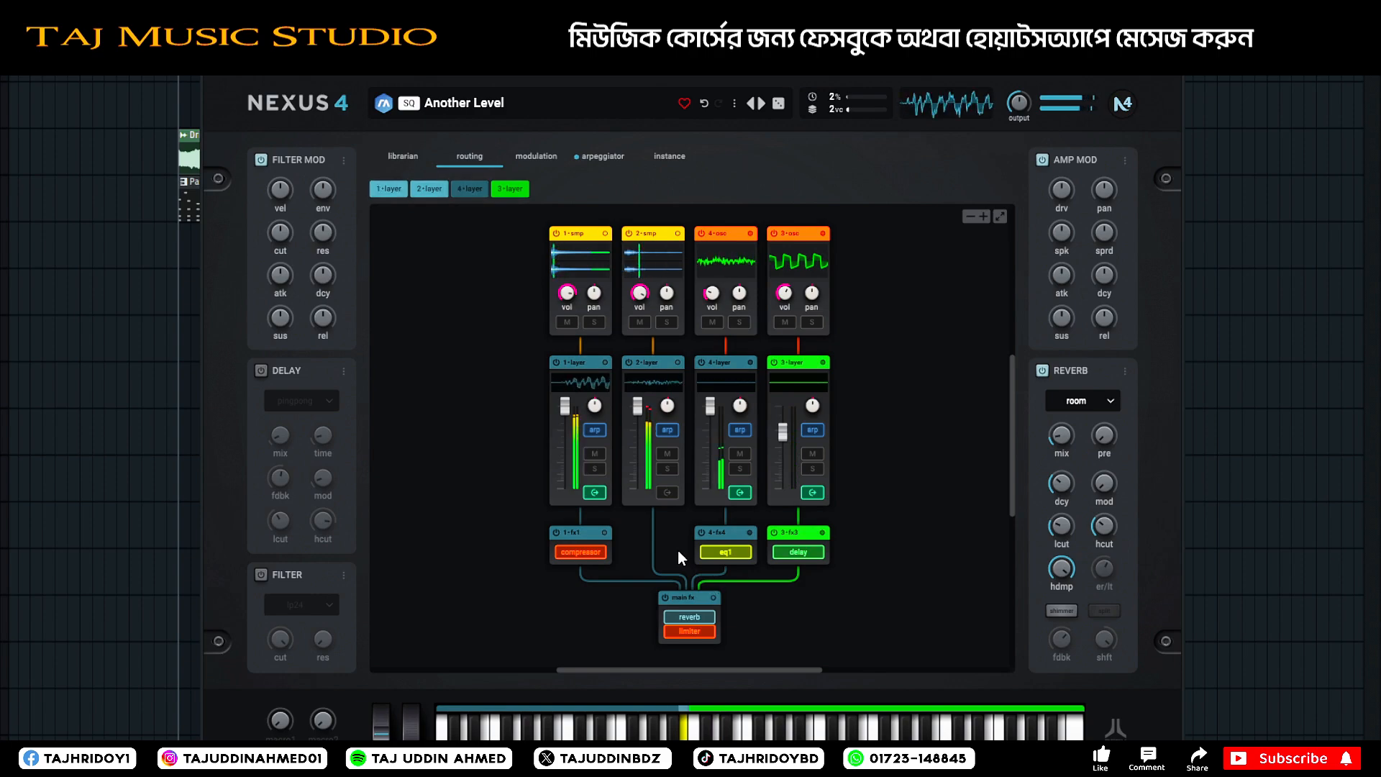
click(630, 233)
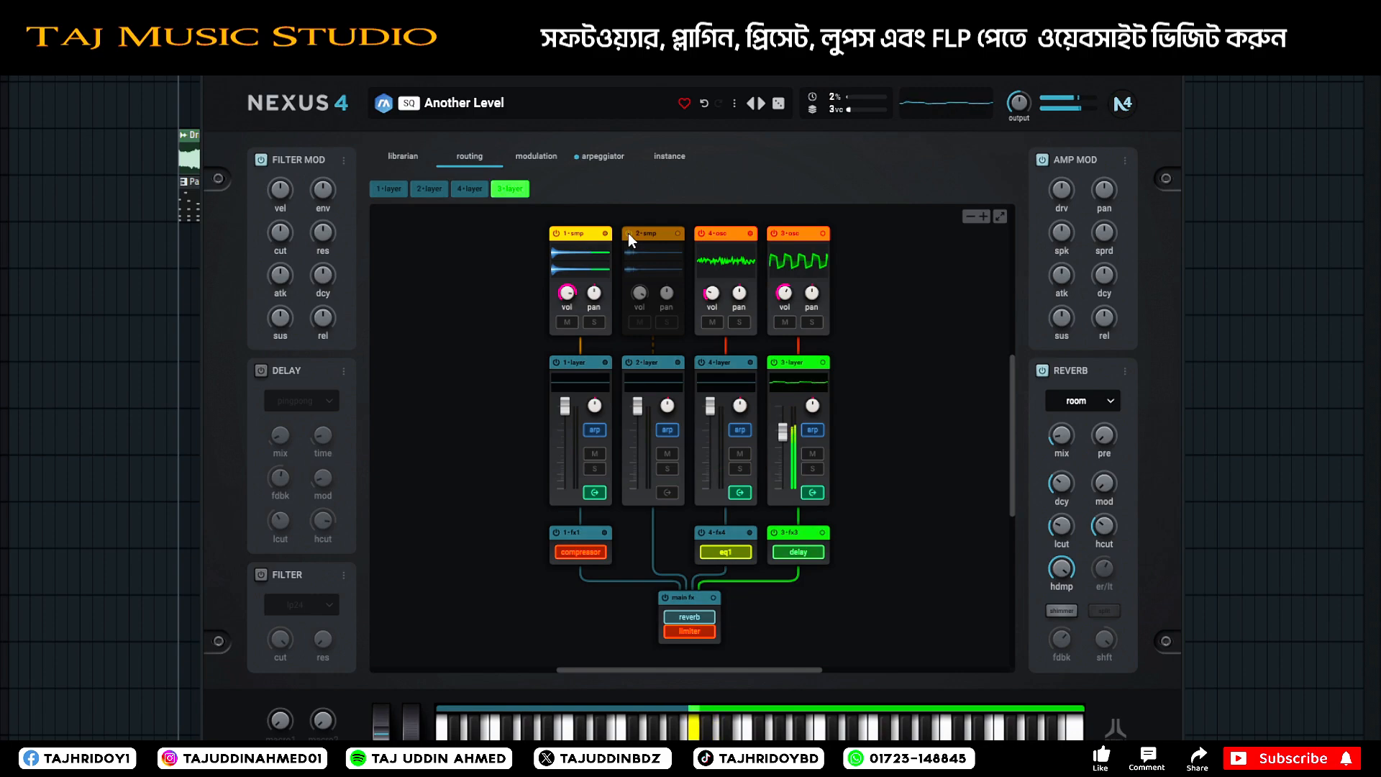
click(570, 235)
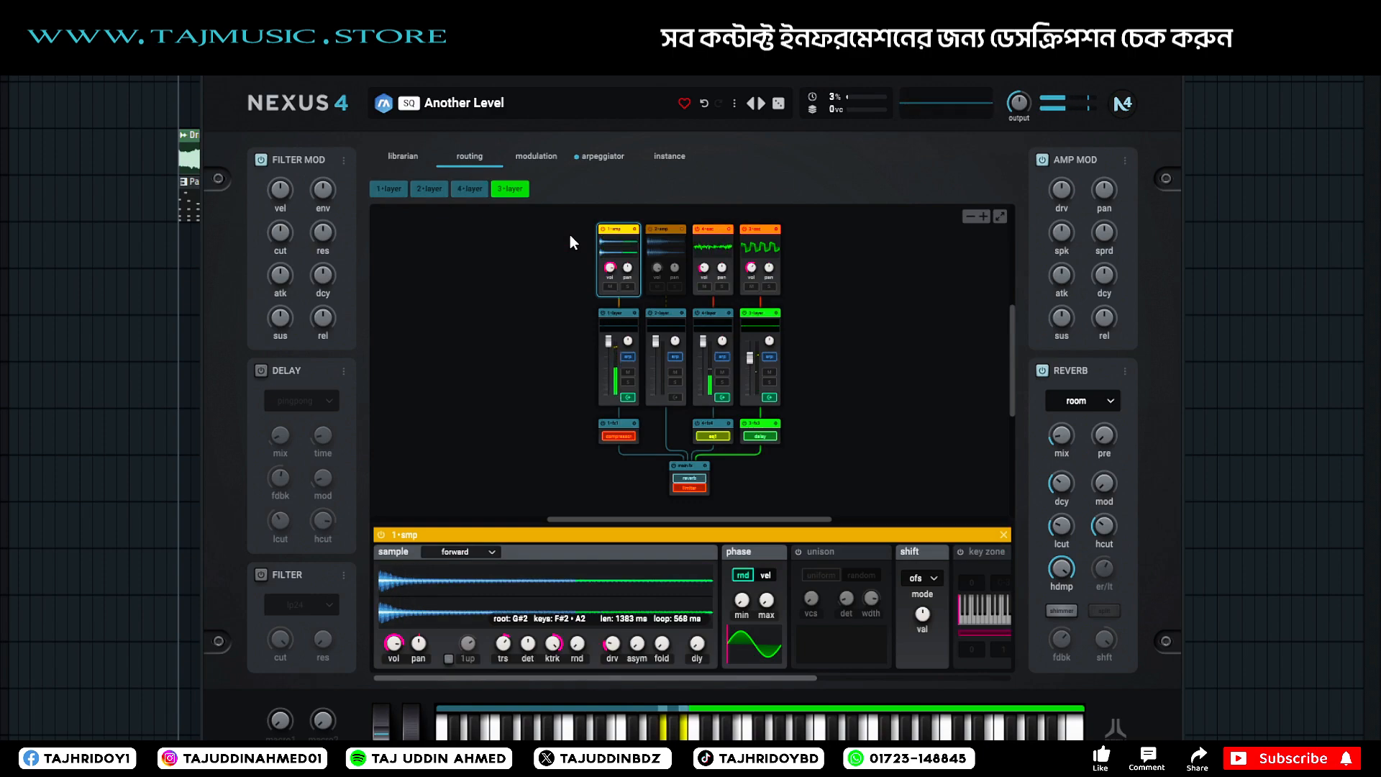
click(401, 154)
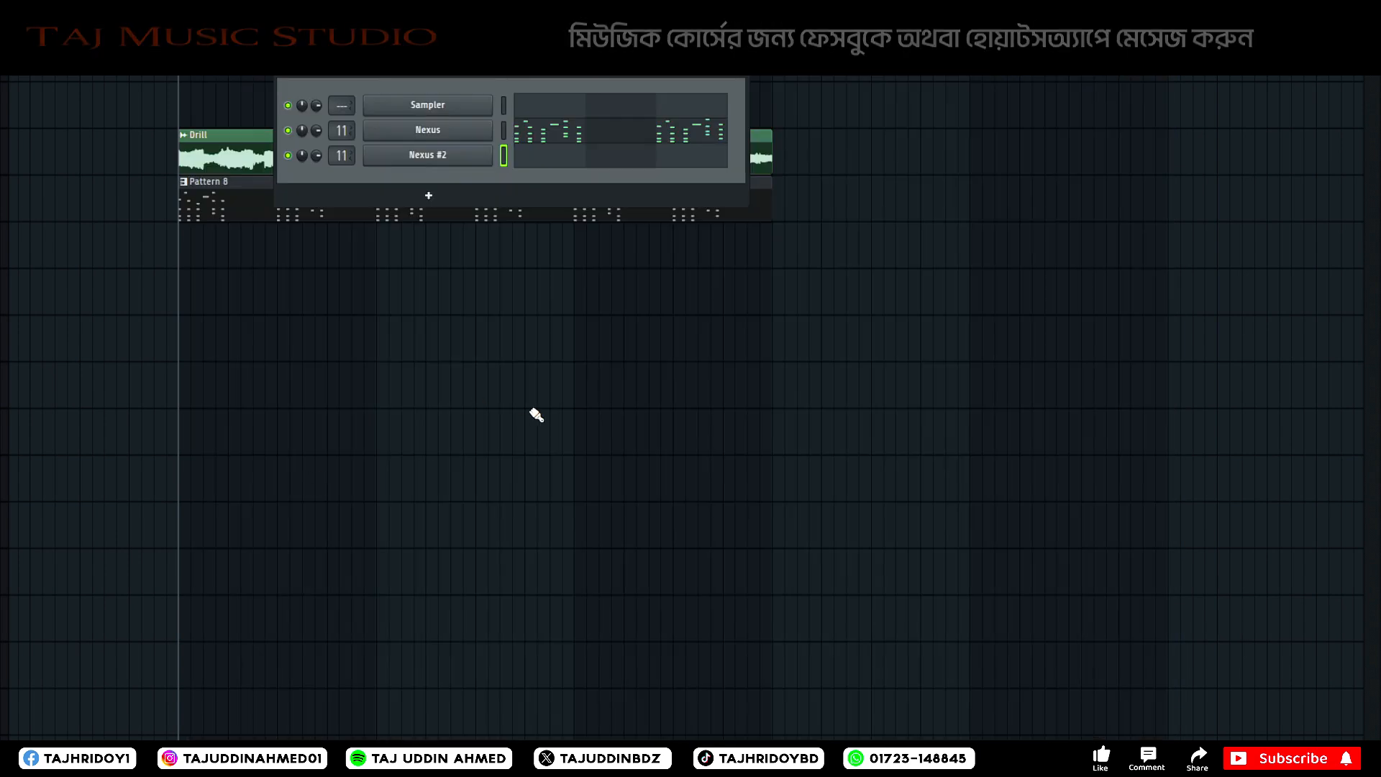
Open the Nexus #2 channel's piano roll, enter a B5 note followed by an E6 note in bar 1, and audition them.
right_click(472, 165)
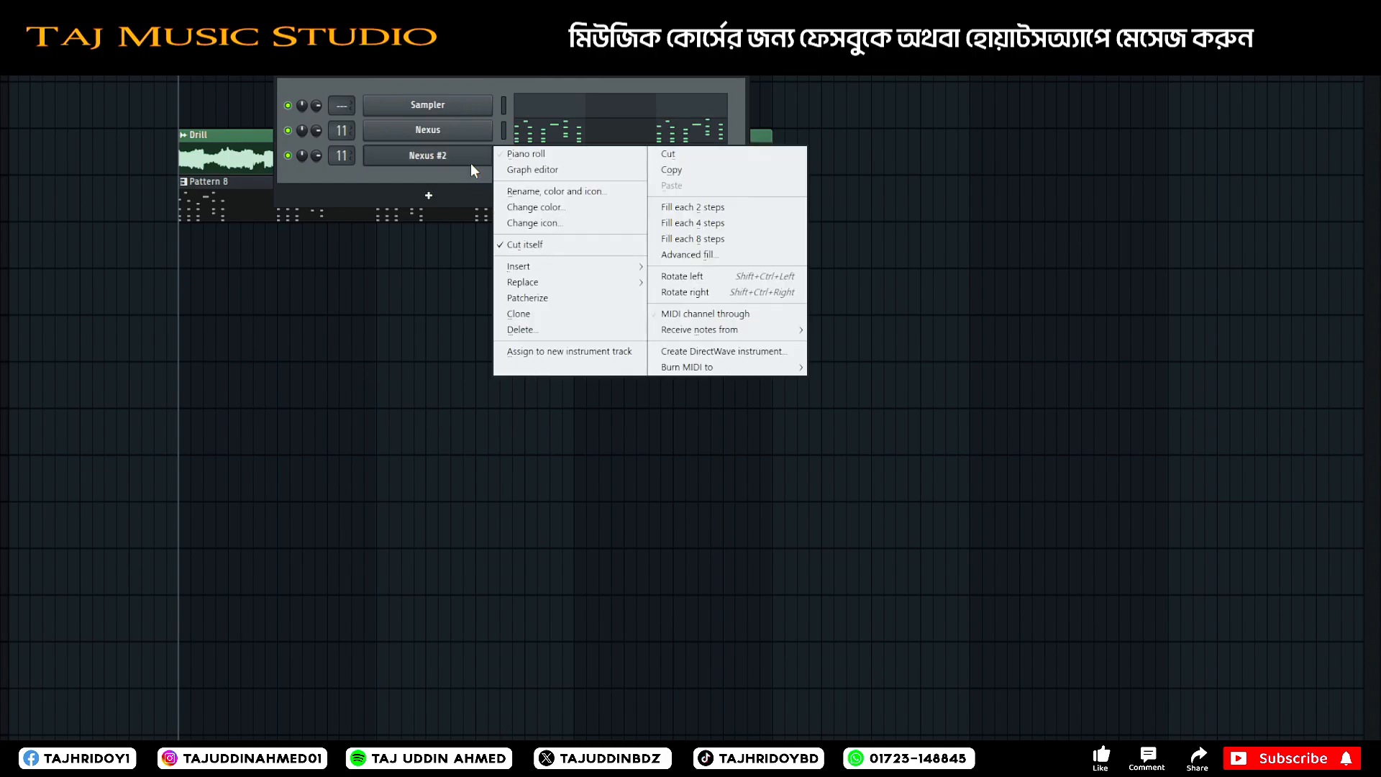
click(552, 159)
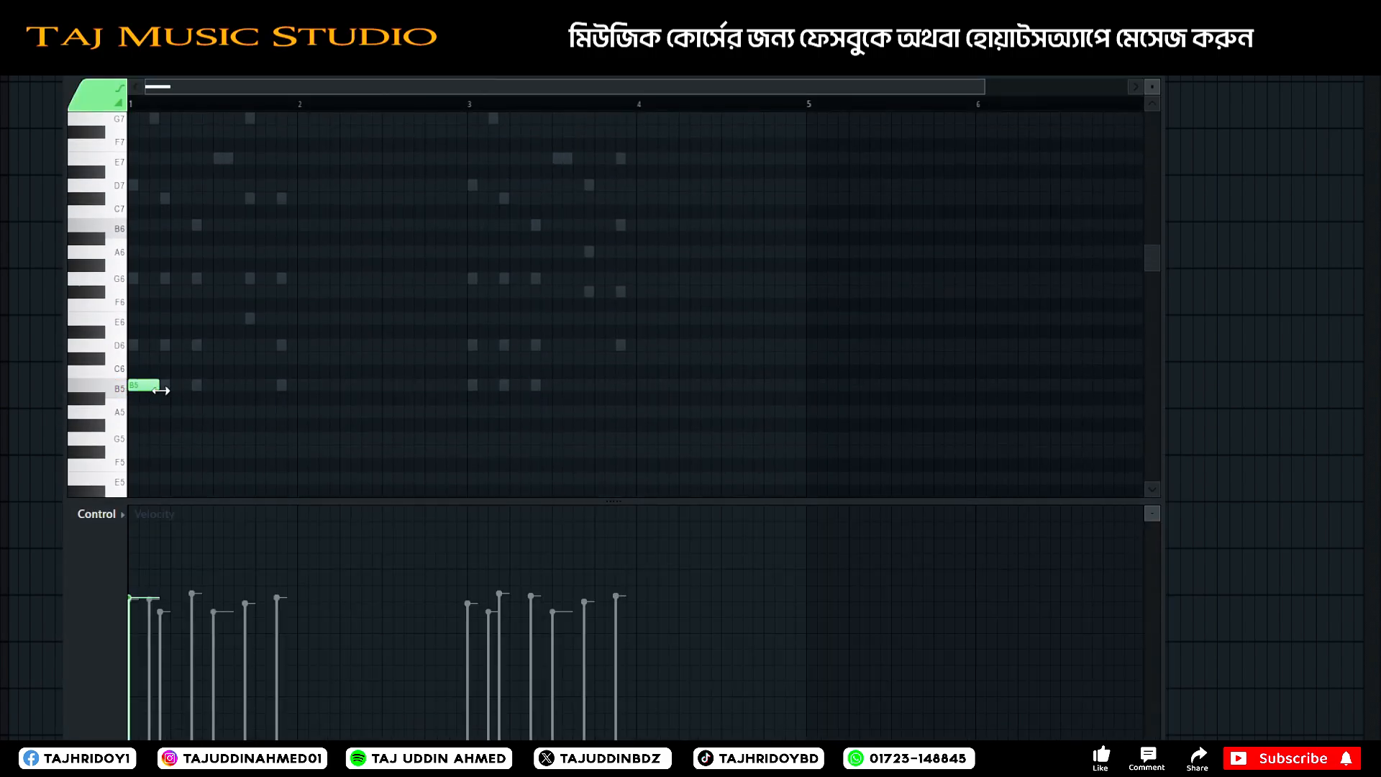
drag(173, 345, 171, 317)
key(space)
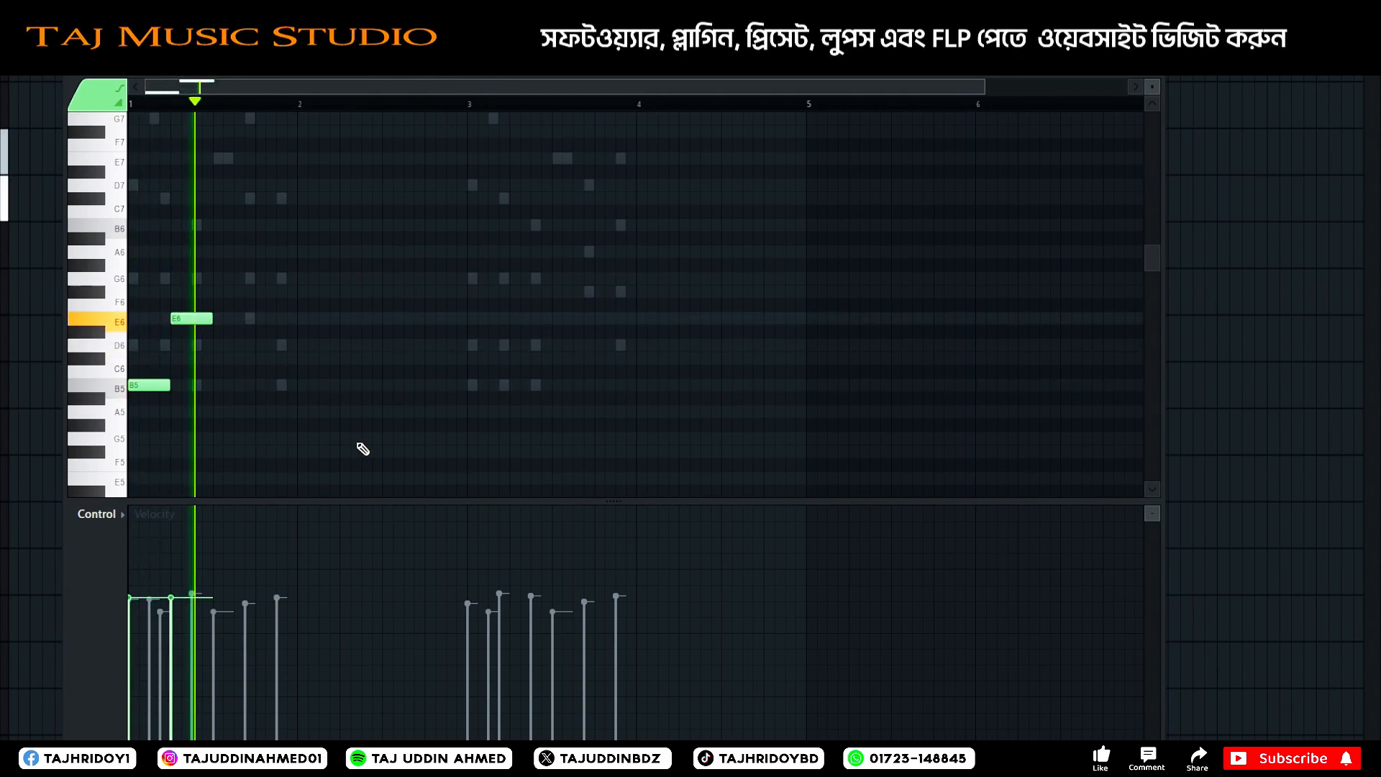
key(space)
Duplicate the two notes into the second half of bar 1 with shorter lengths, setting the copies to C#6 and G6.
drag(239, 278, 130, 468)
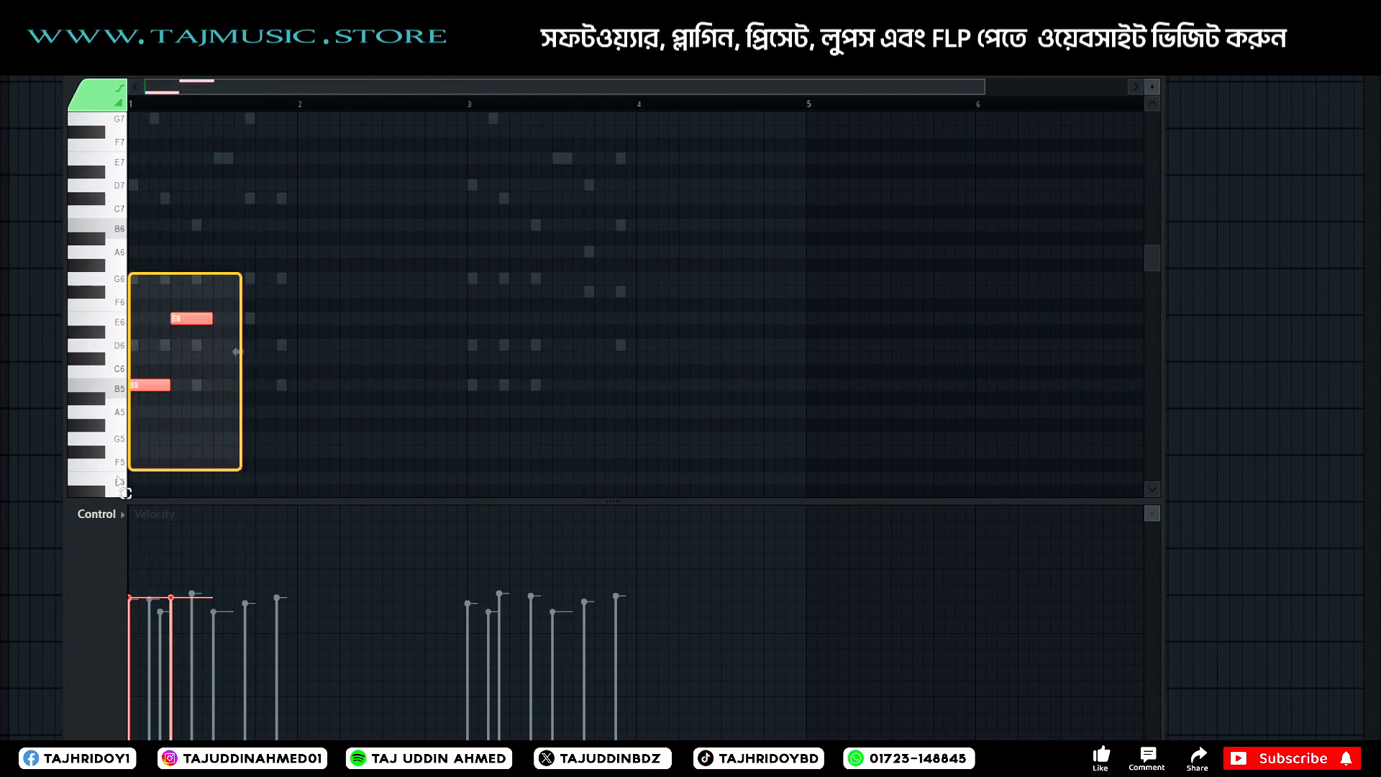
drag(144, 382, 229, 356)
key(space)
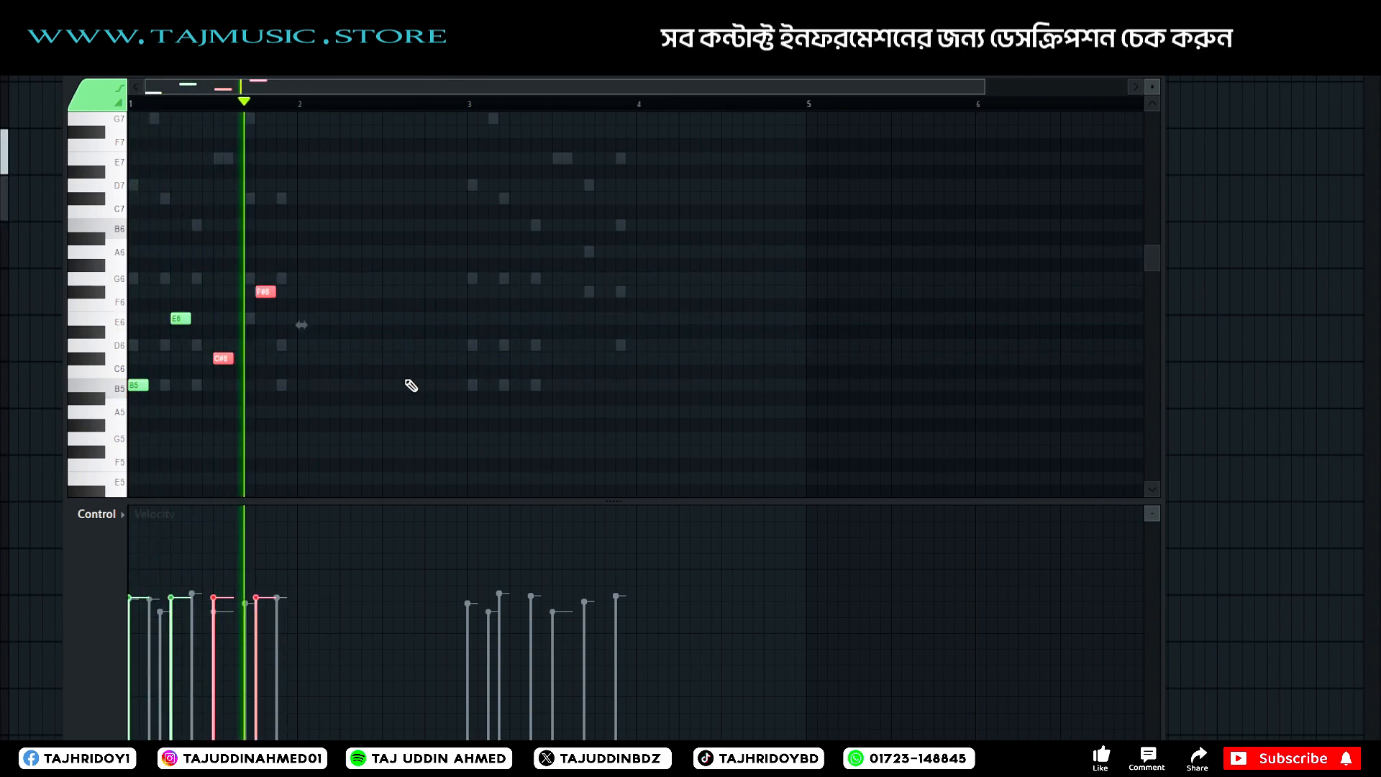
key(space)
right_click(271, 324)
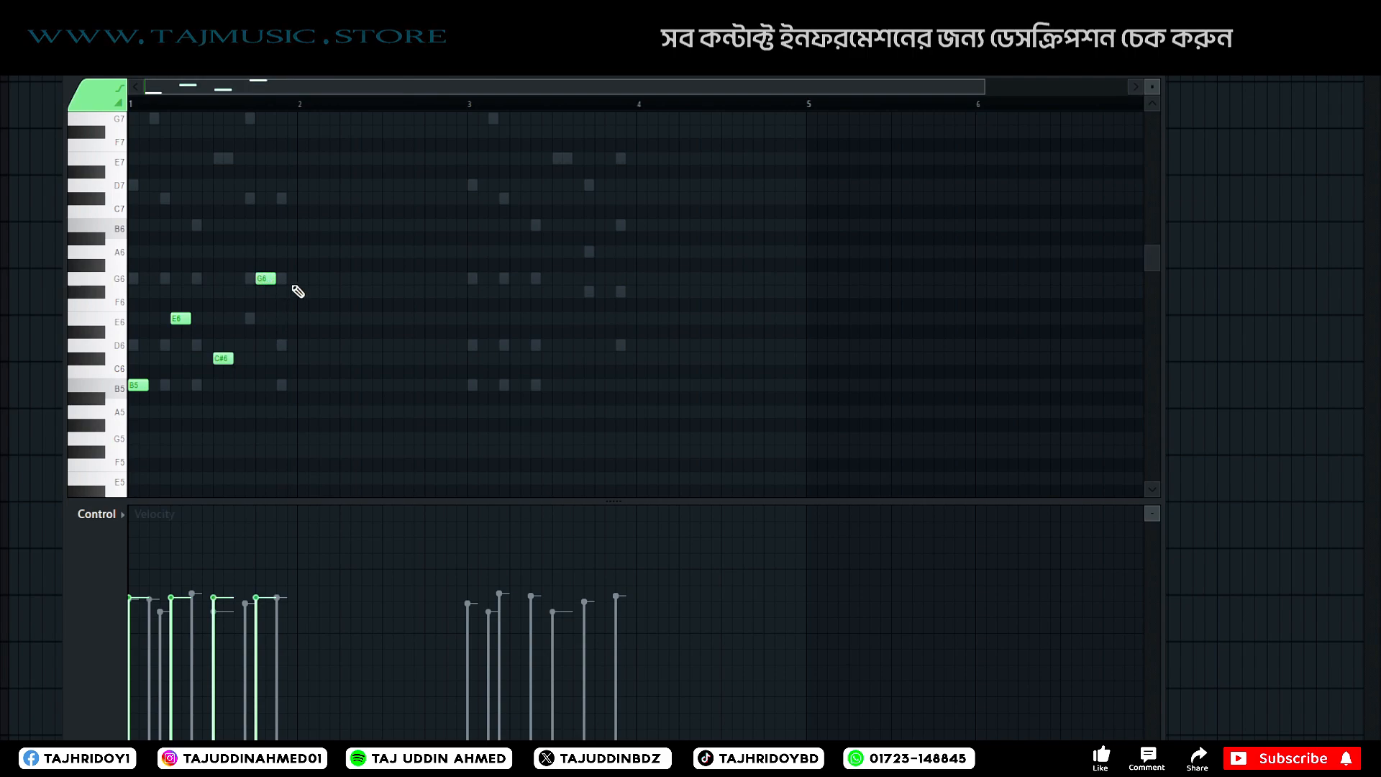
key(space)
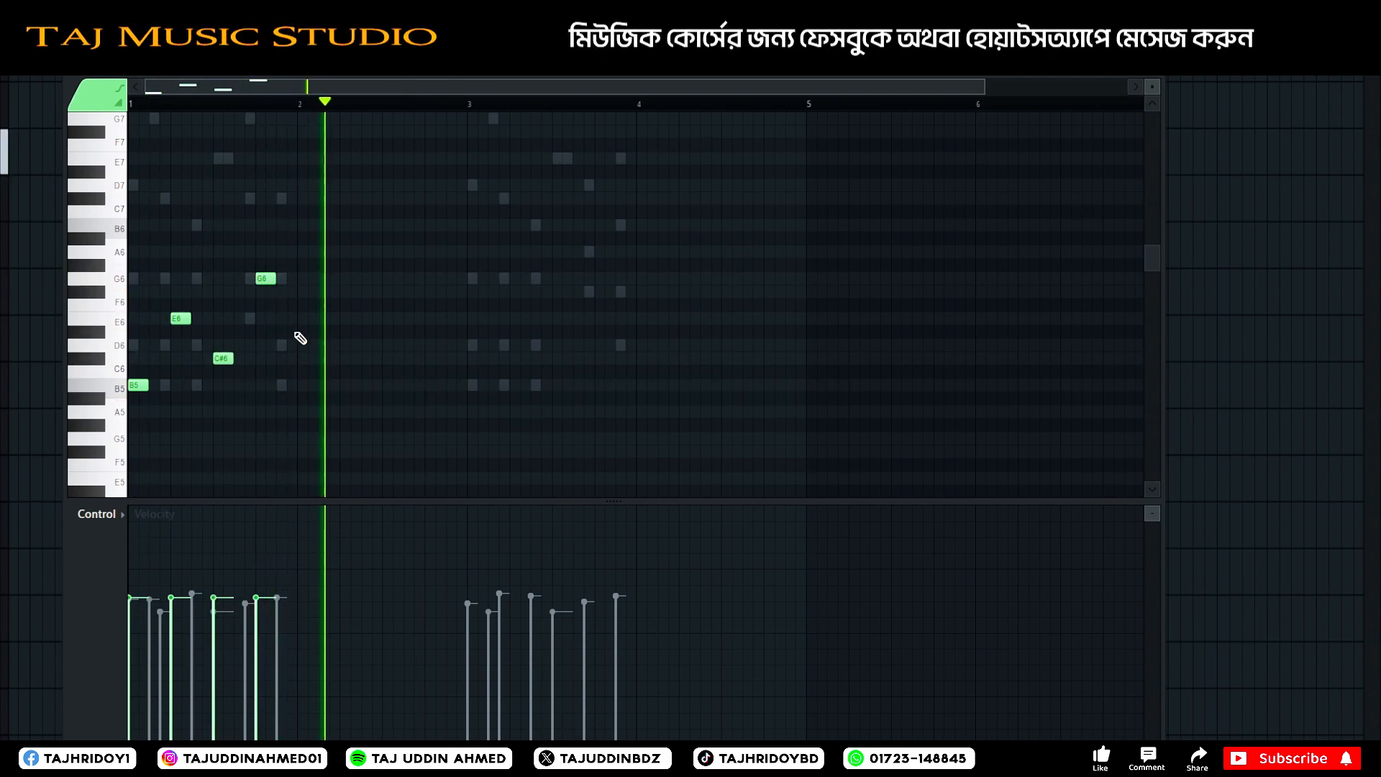
Try the four notes one octave higher with a repeat in bar 2.
drag(368, 212, 127, 459)
key(ctrl+Up)
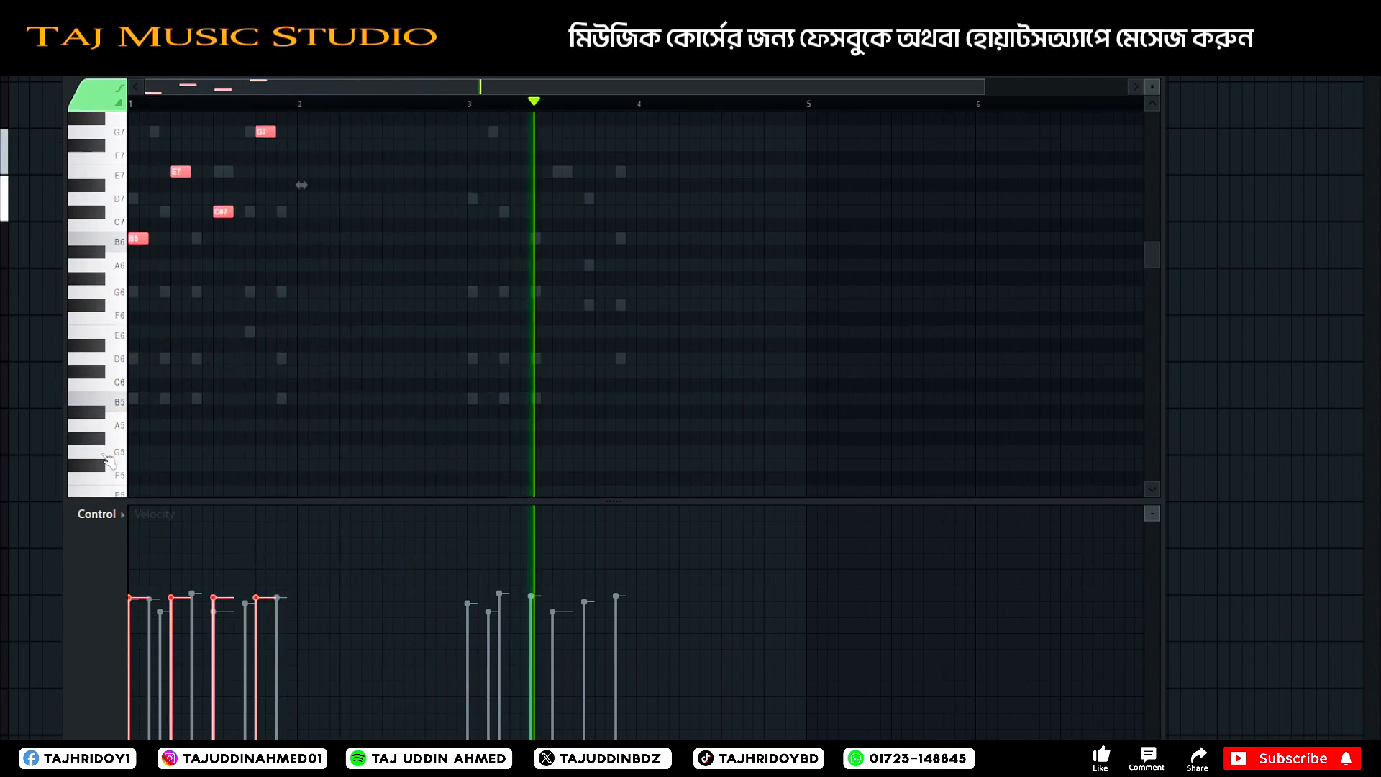
key(space)
drag(130, 240, 304, 235)
key(space)
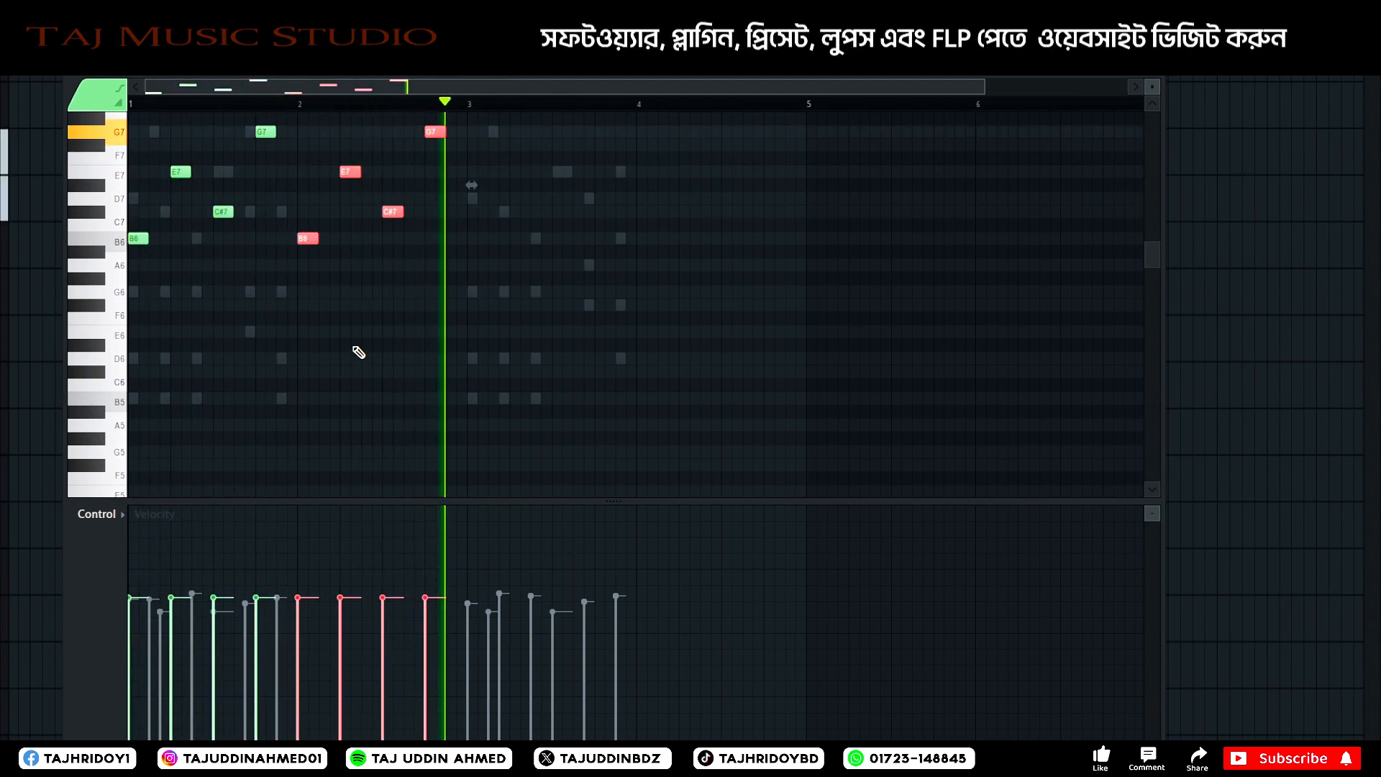
Undo the bar 2 copy, move the four notes back down an octave and replay the pattern.
key(ctrl+z)
key(space)
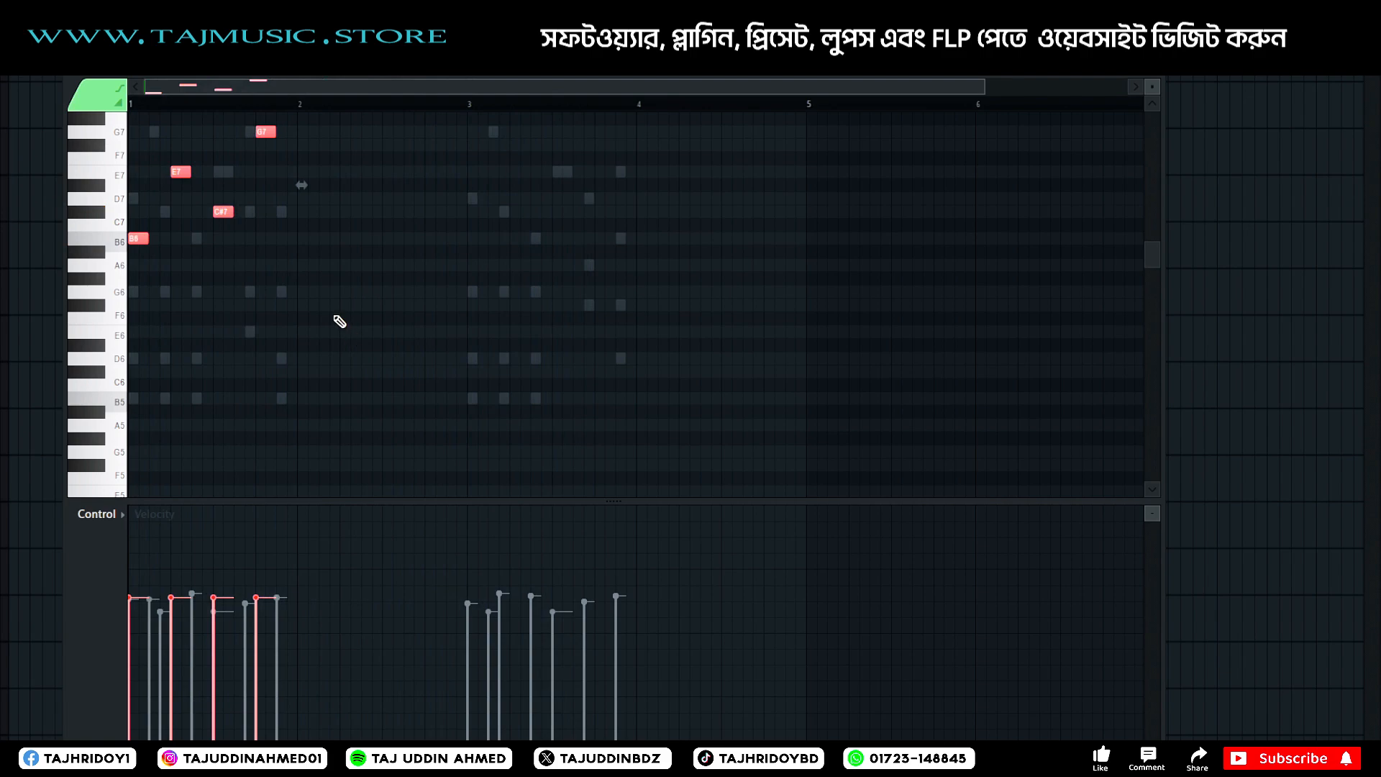
key(ctrl+Down)
key(space)
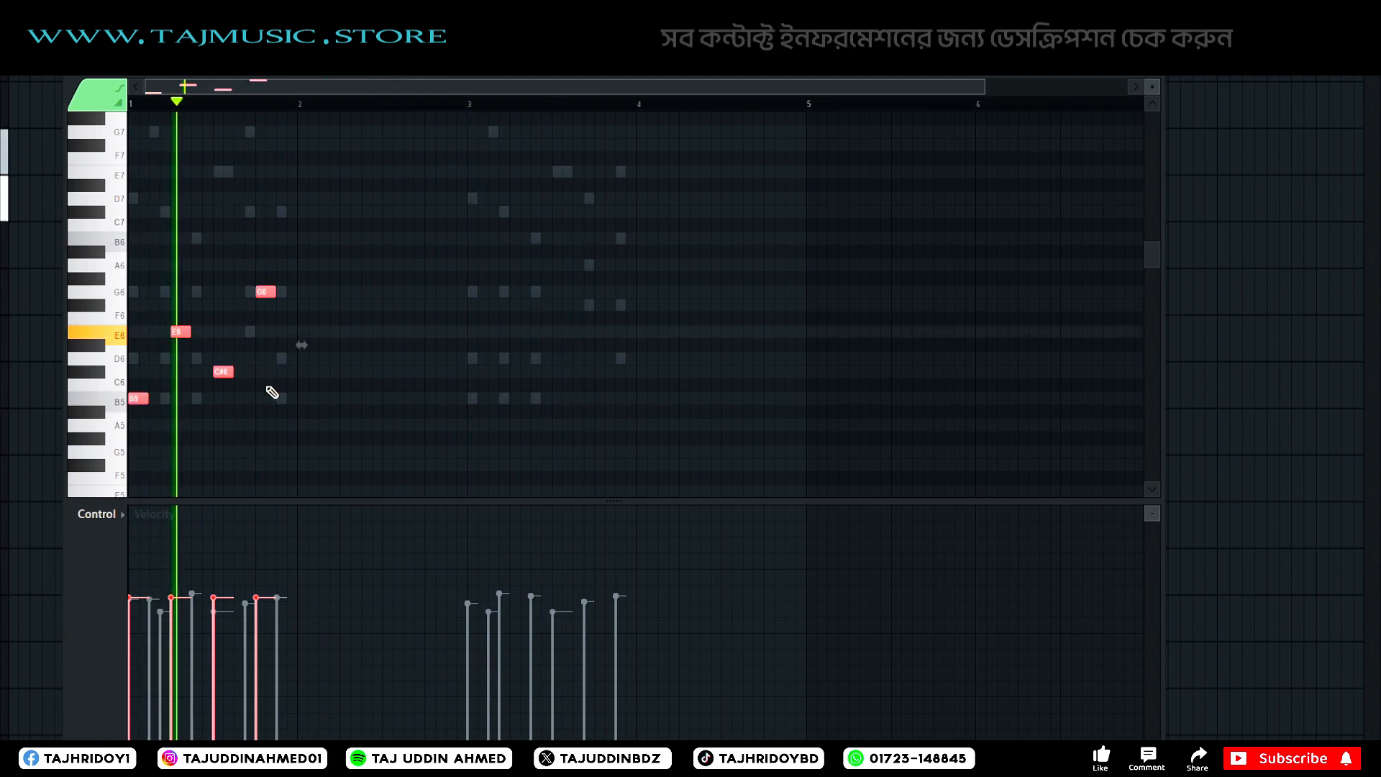
Shorten the four melody notes, copy them to the start of bar 3 and play the pattern.
drag(188, 337, 180, 337)
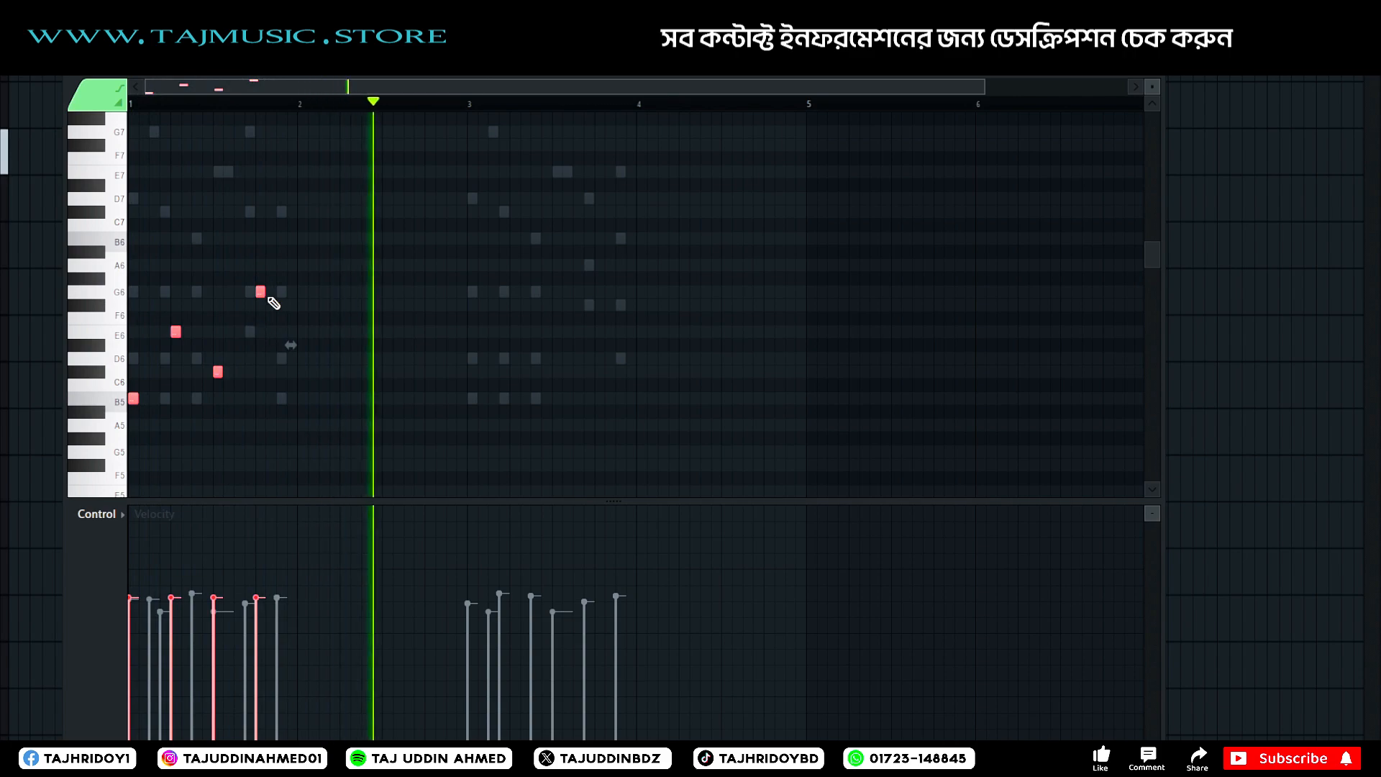
key(space)
drag(291, 261, 98, 461)
drag(132, 399, 475, 401)
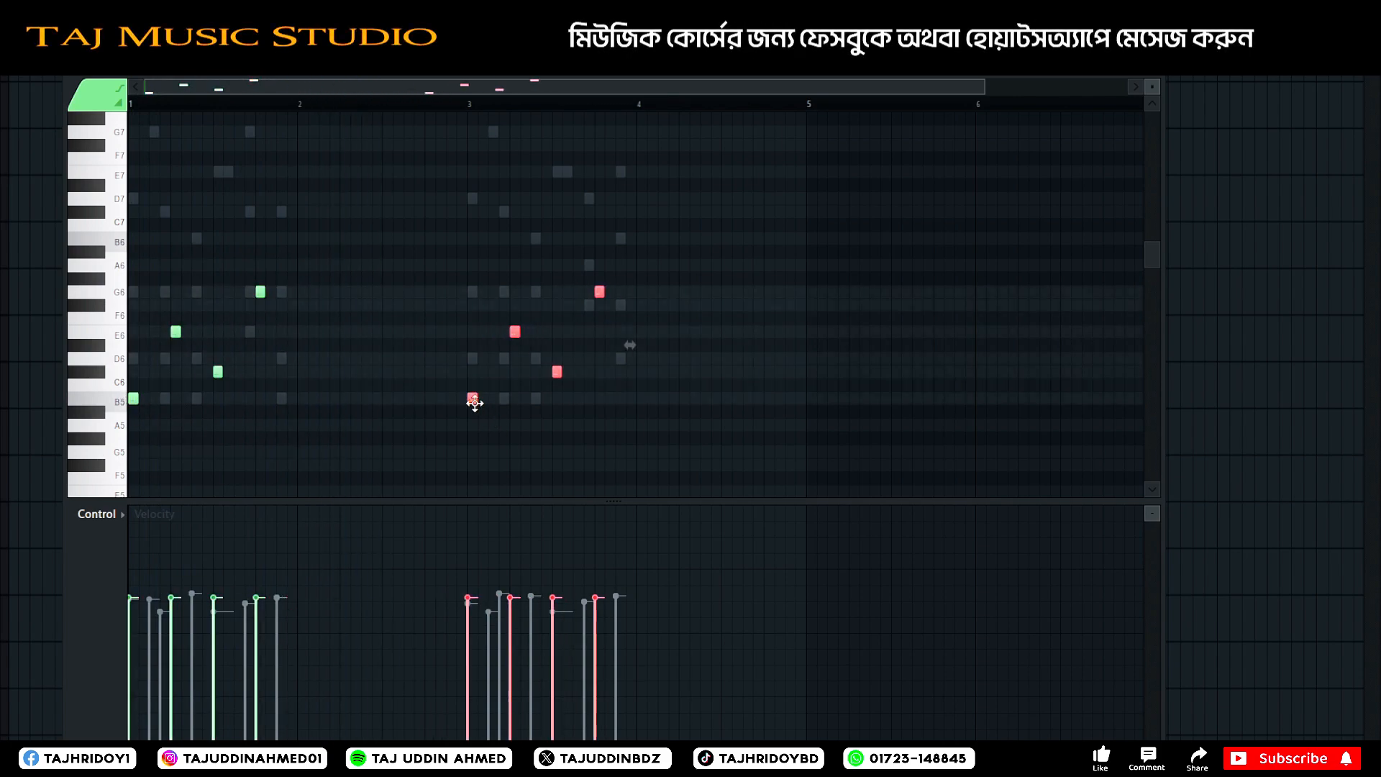
click(502, 432)
key(space)
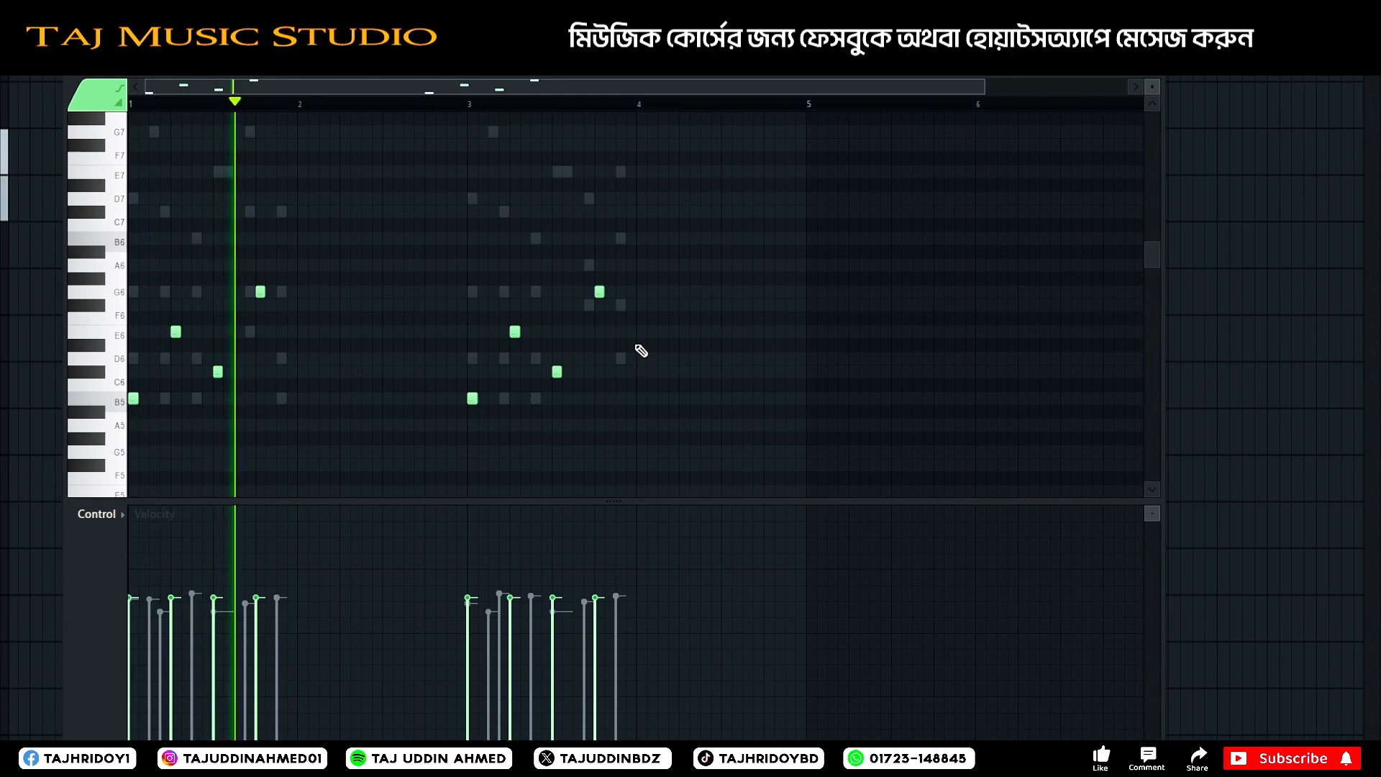
Stop playback and switch the piano roll's control lane to Channel panning.
click(96, 513)
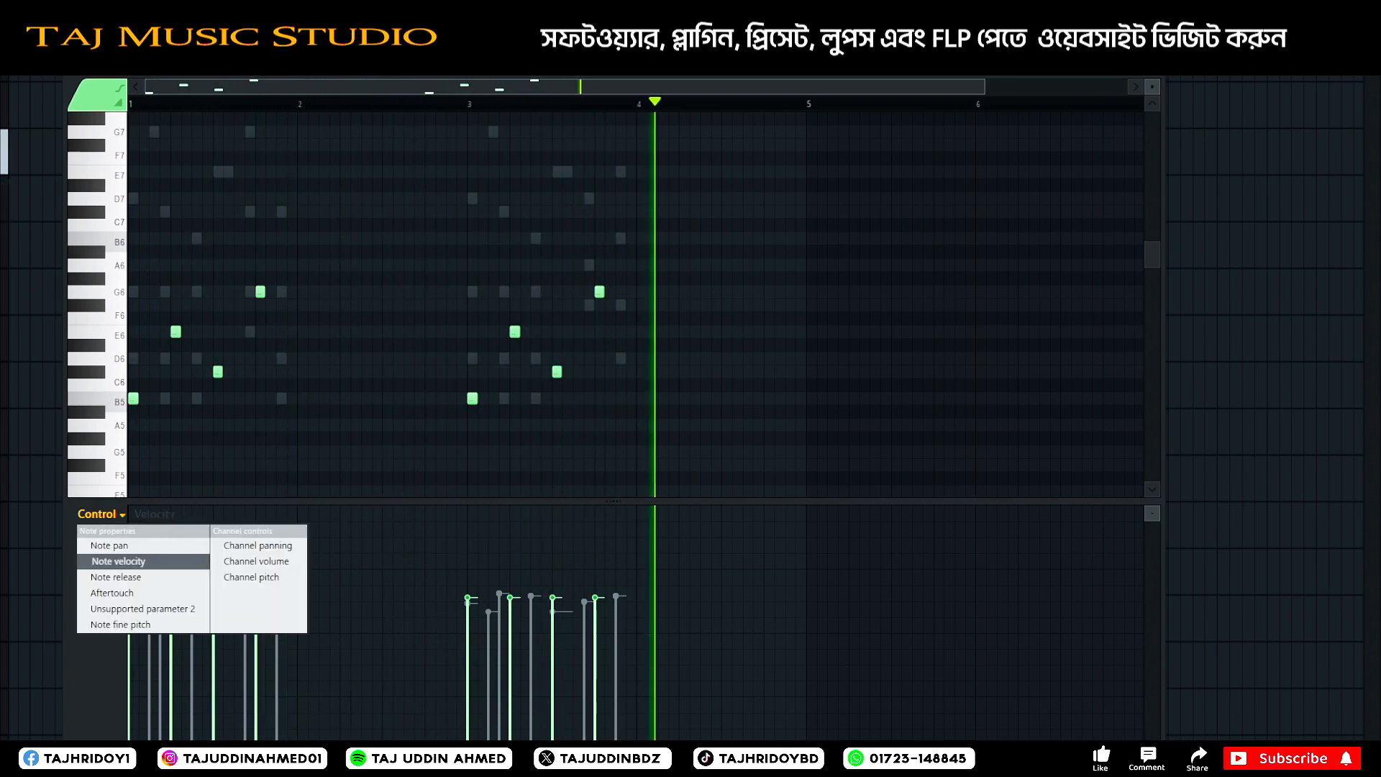
click(321, 305)
key(space)
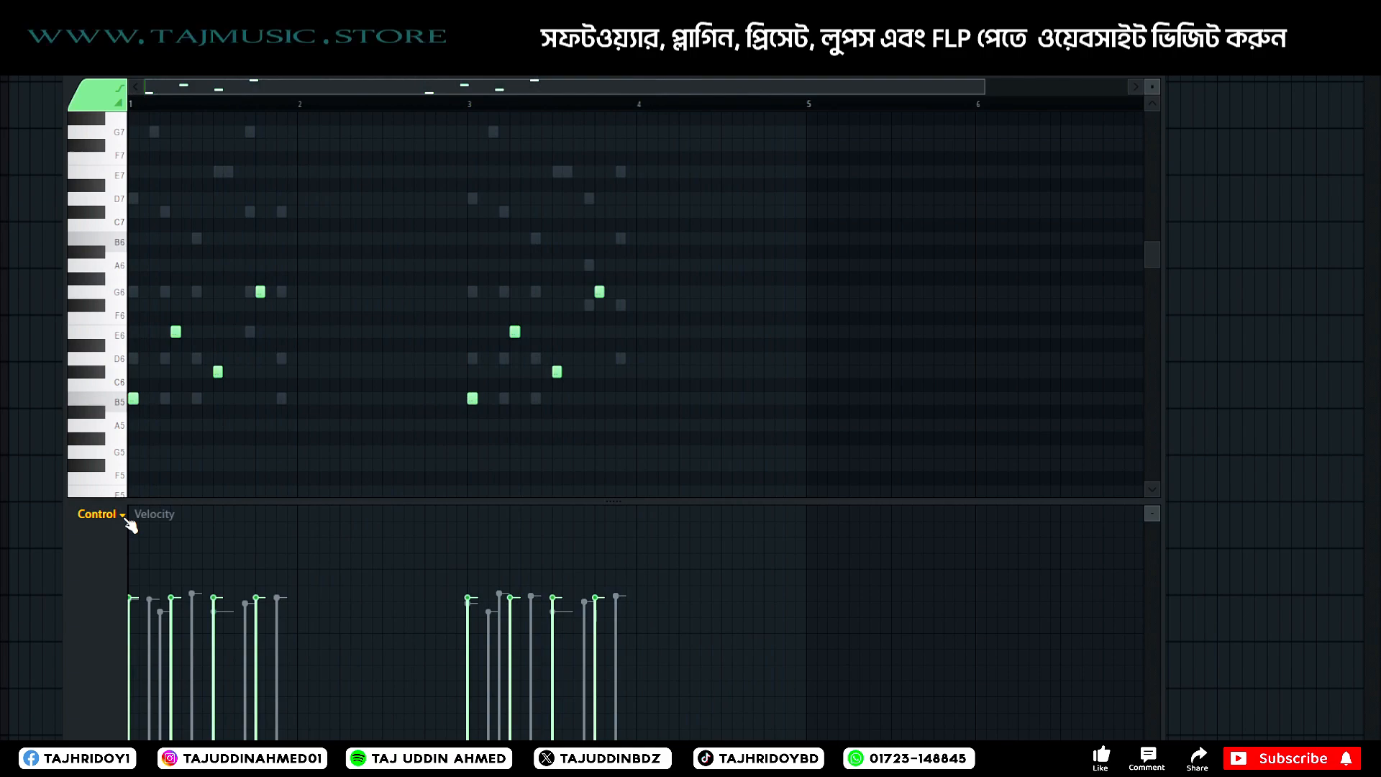
click(126, 519)
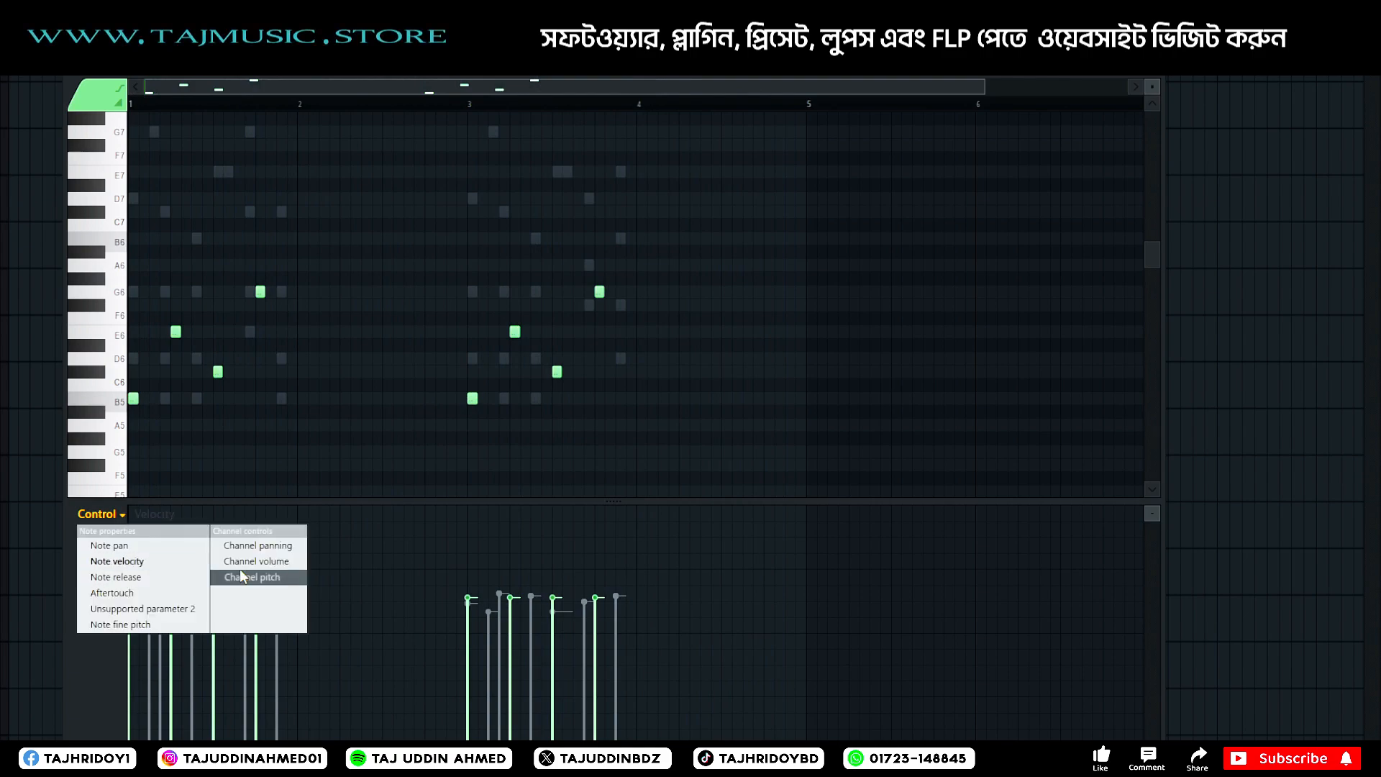
click(300, 547)
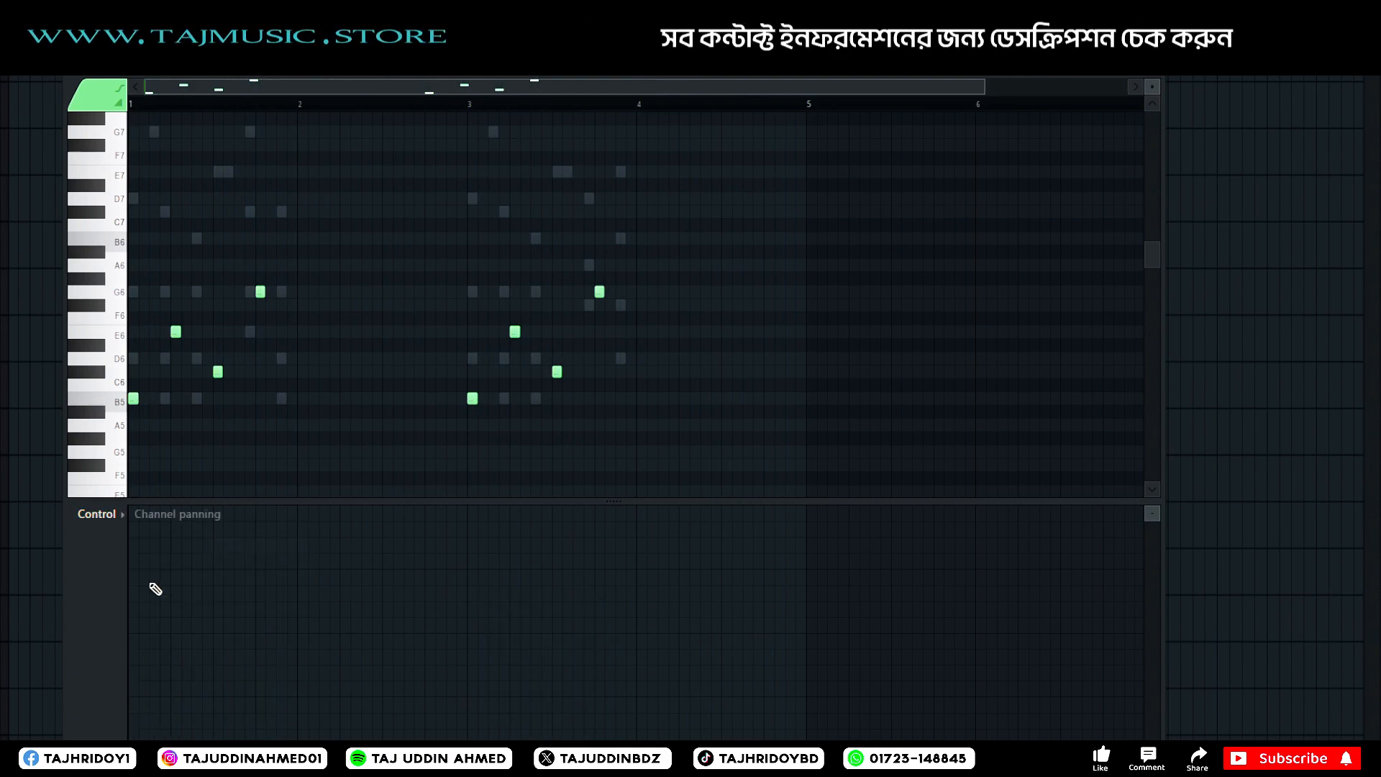
Switch the piano roll's control lane to note Pan and leave the piano roll.
click(121, 518)
click(130, 547)
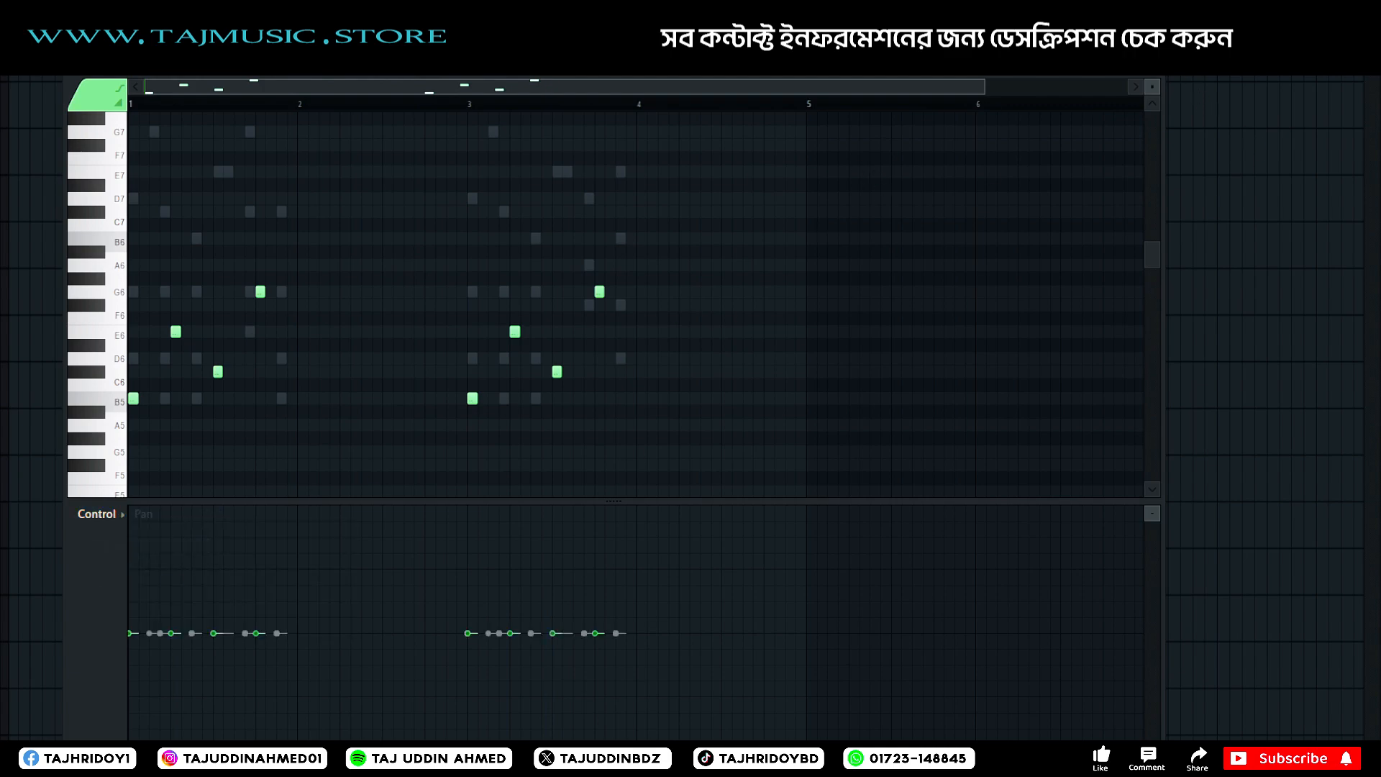
key(space)
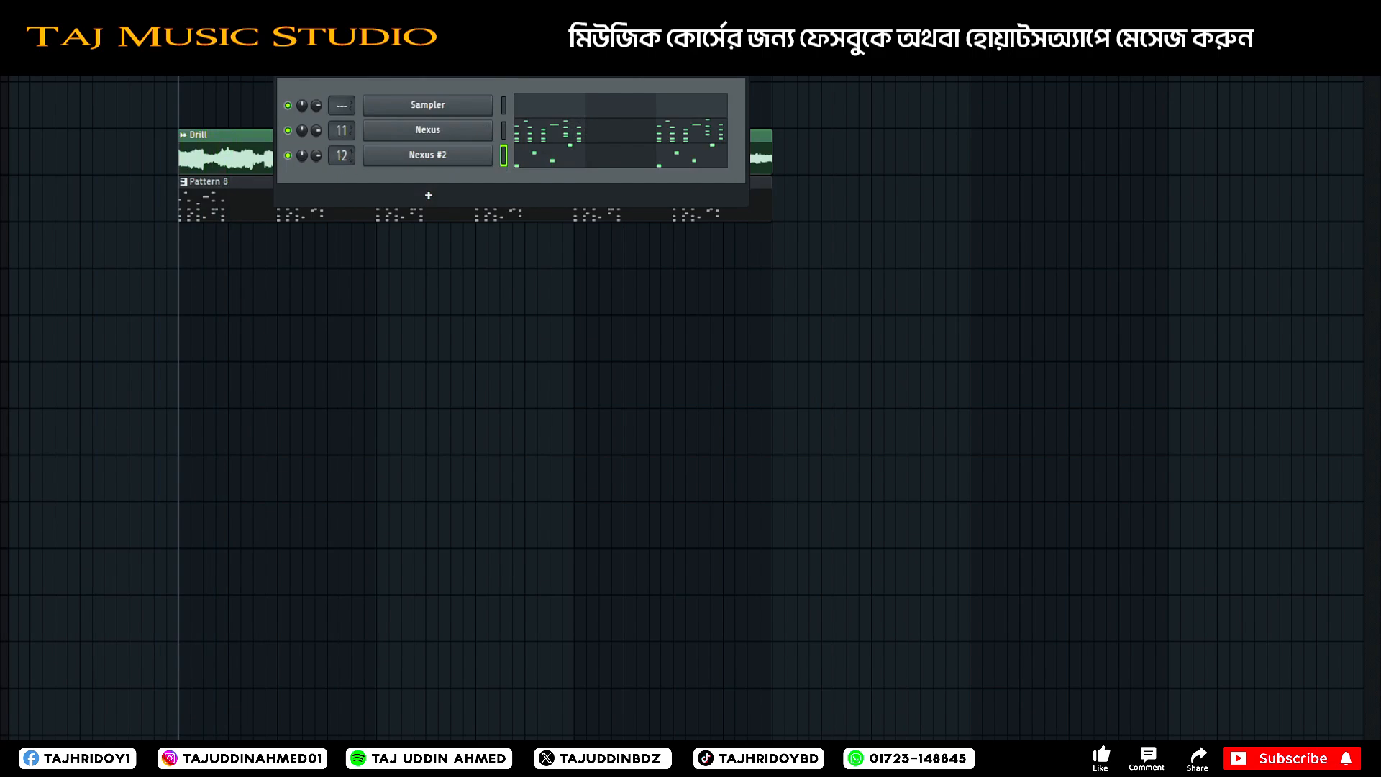
Load PanMan on mixer insert 12 for Nexus #2, play the pattern through it and close the plugin window.
key(F9)
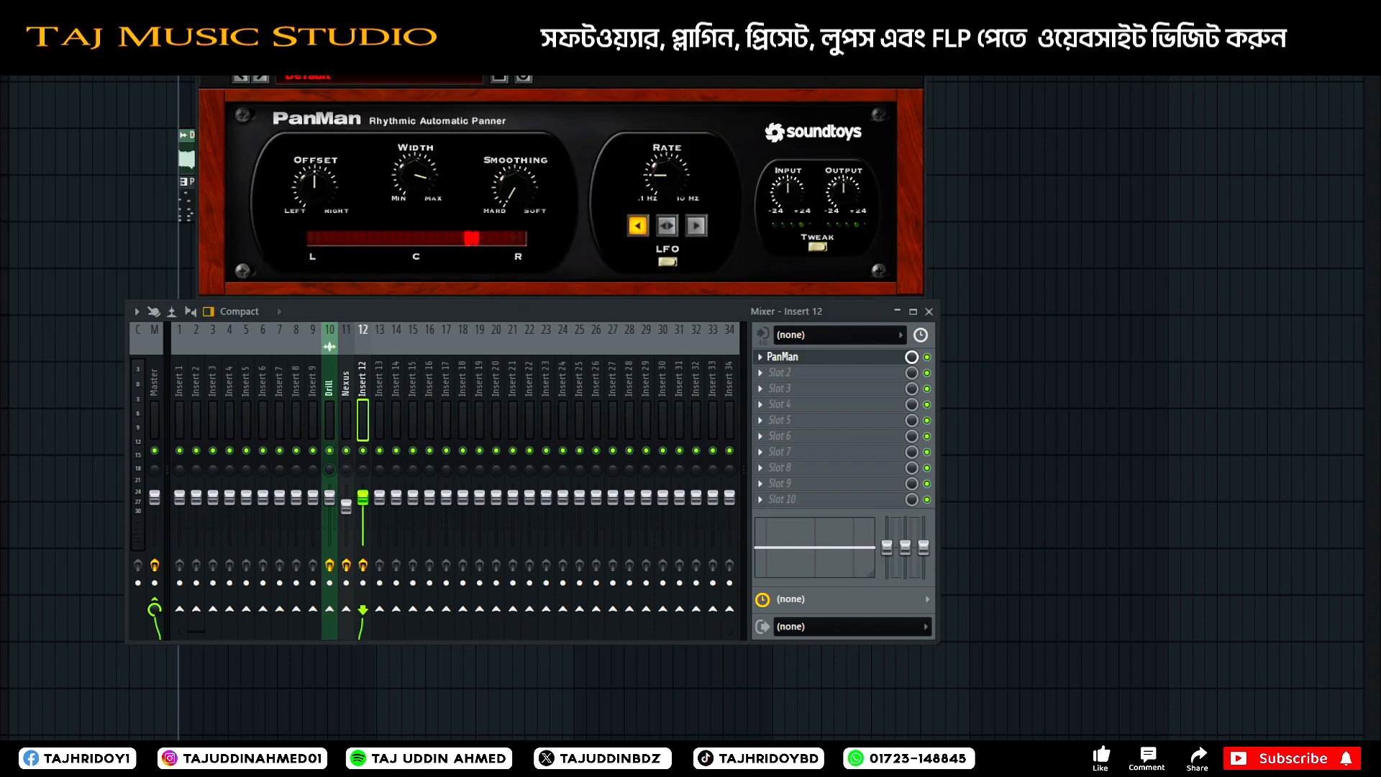
drag(533, 49, 492, 114)
click(535, 81)
key(space)
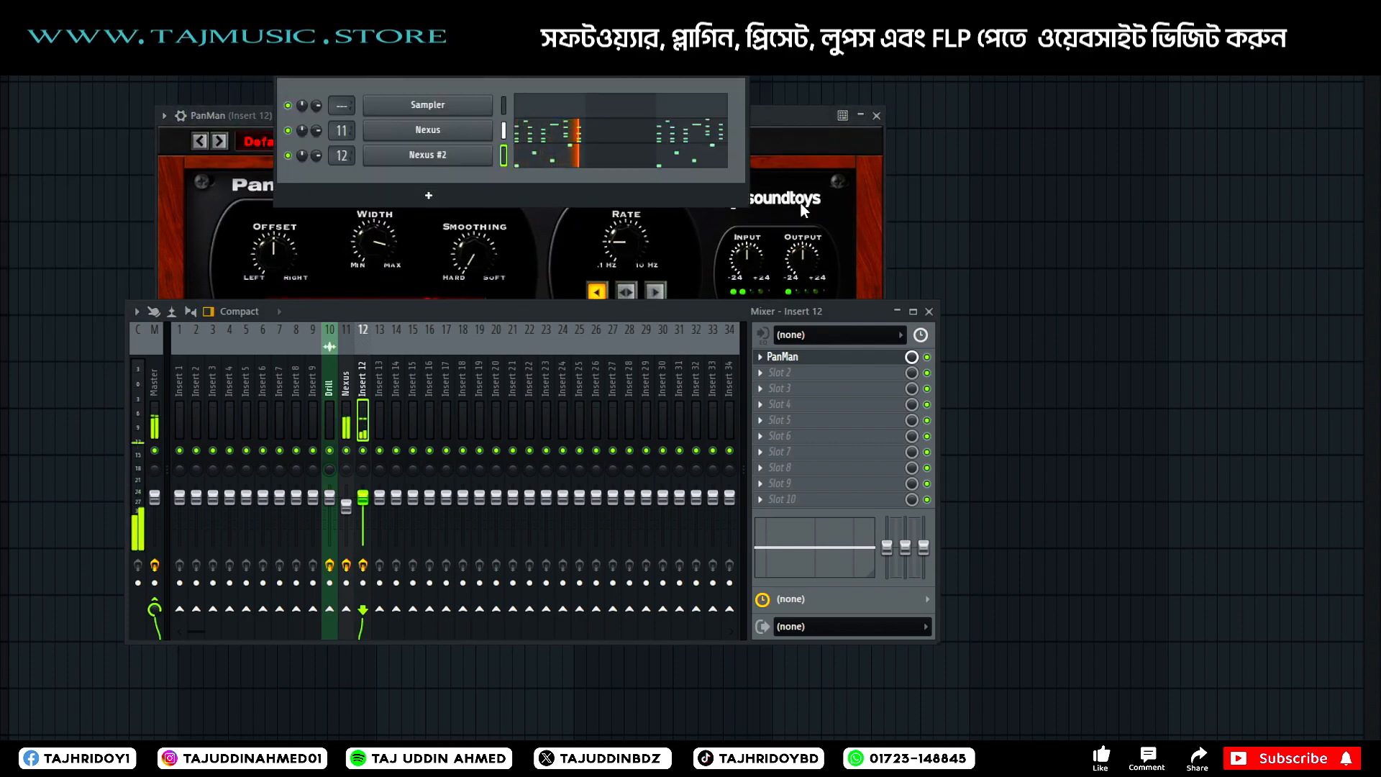
drag(800, 117, 719, 72)
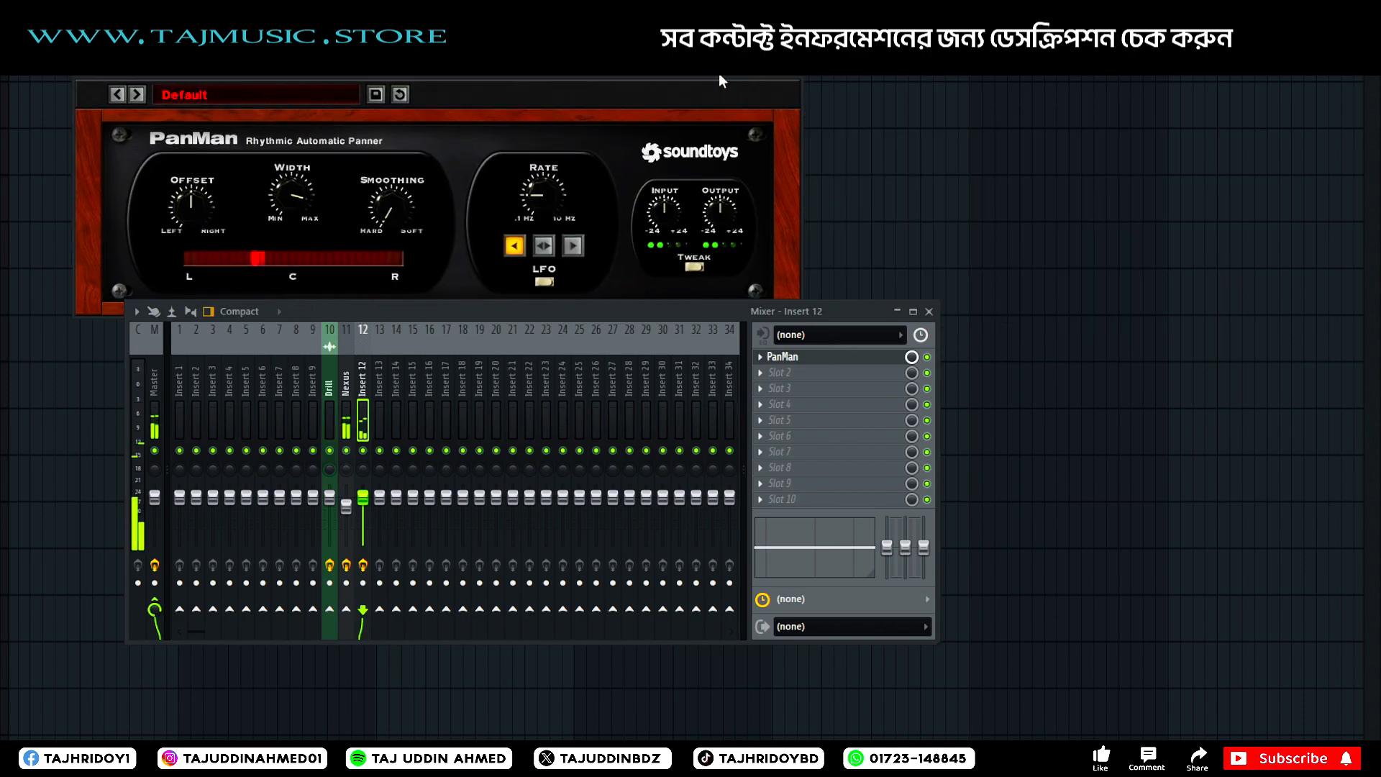
click(798, 75)
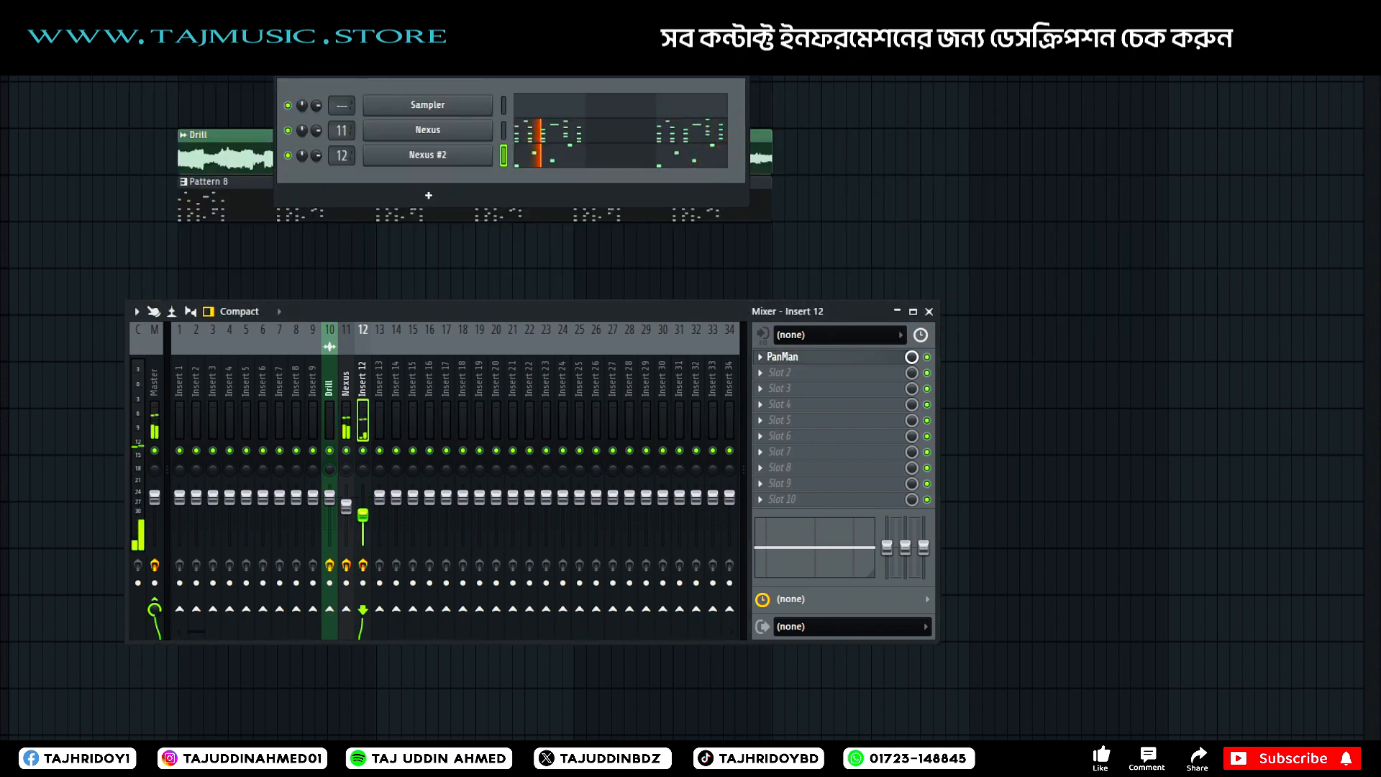
Lower the level of insert 12, check it soloed, unsolo it and switch playback to song mode.
right_click(362, 450)
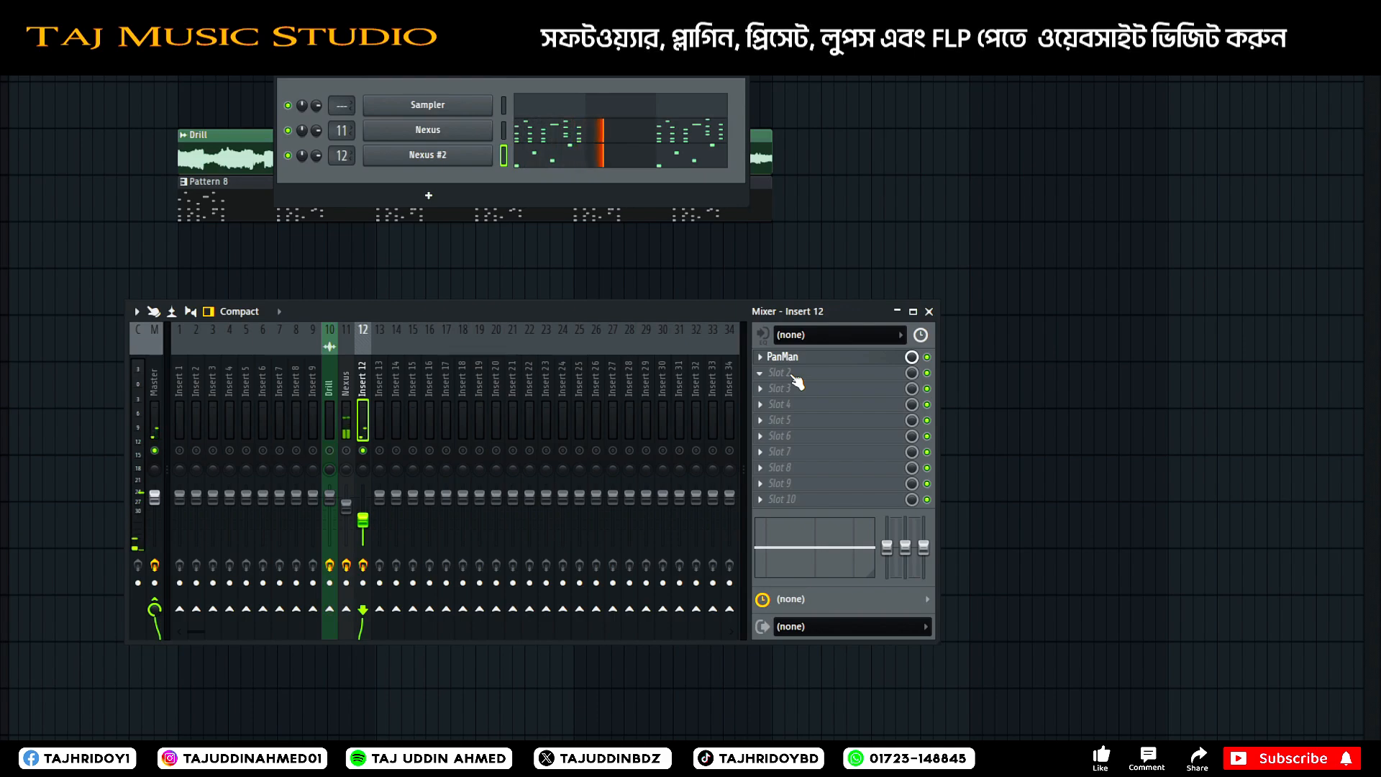
right_click(363, 451)
key(l)
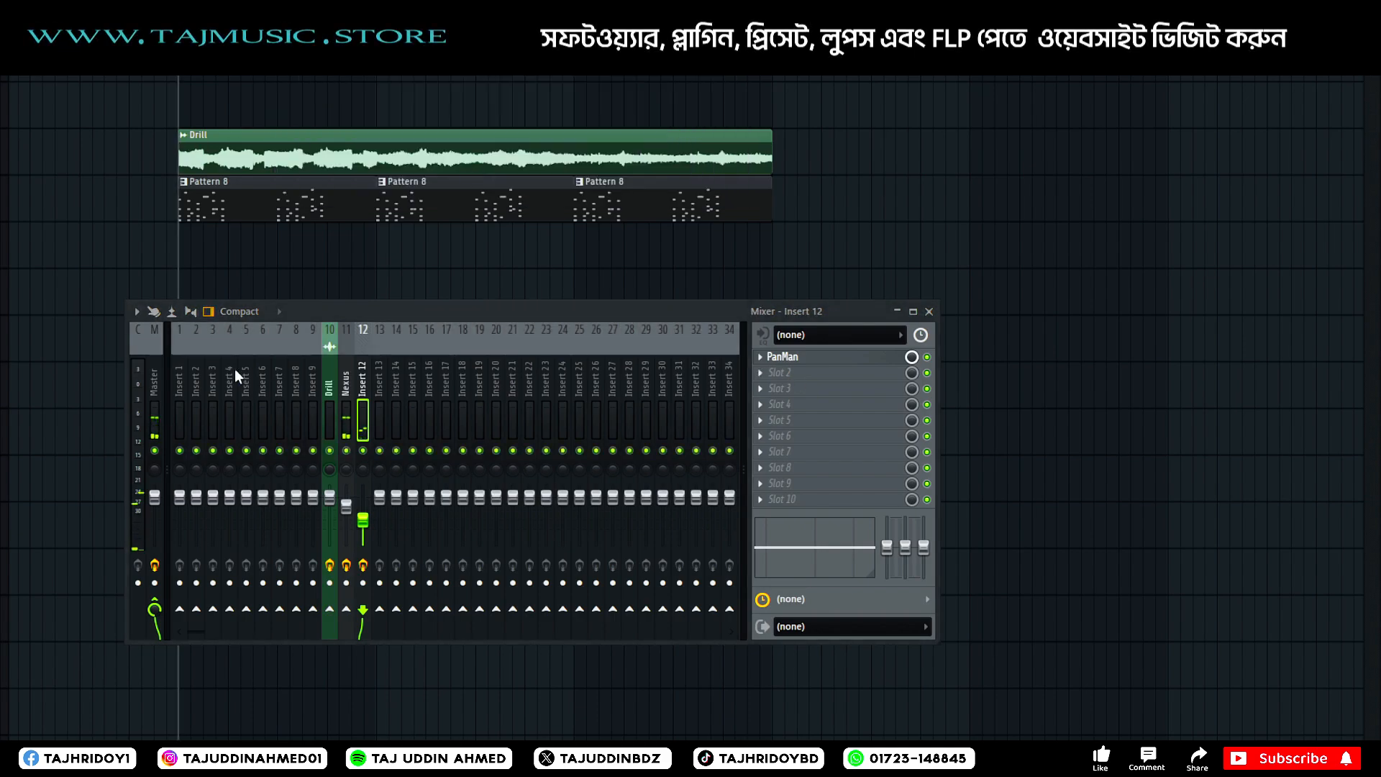
Cut the Nexus #2 notes from Pattern 8 and paste them into the Nexus #2 channel of new Pattern 9.
key(F6)
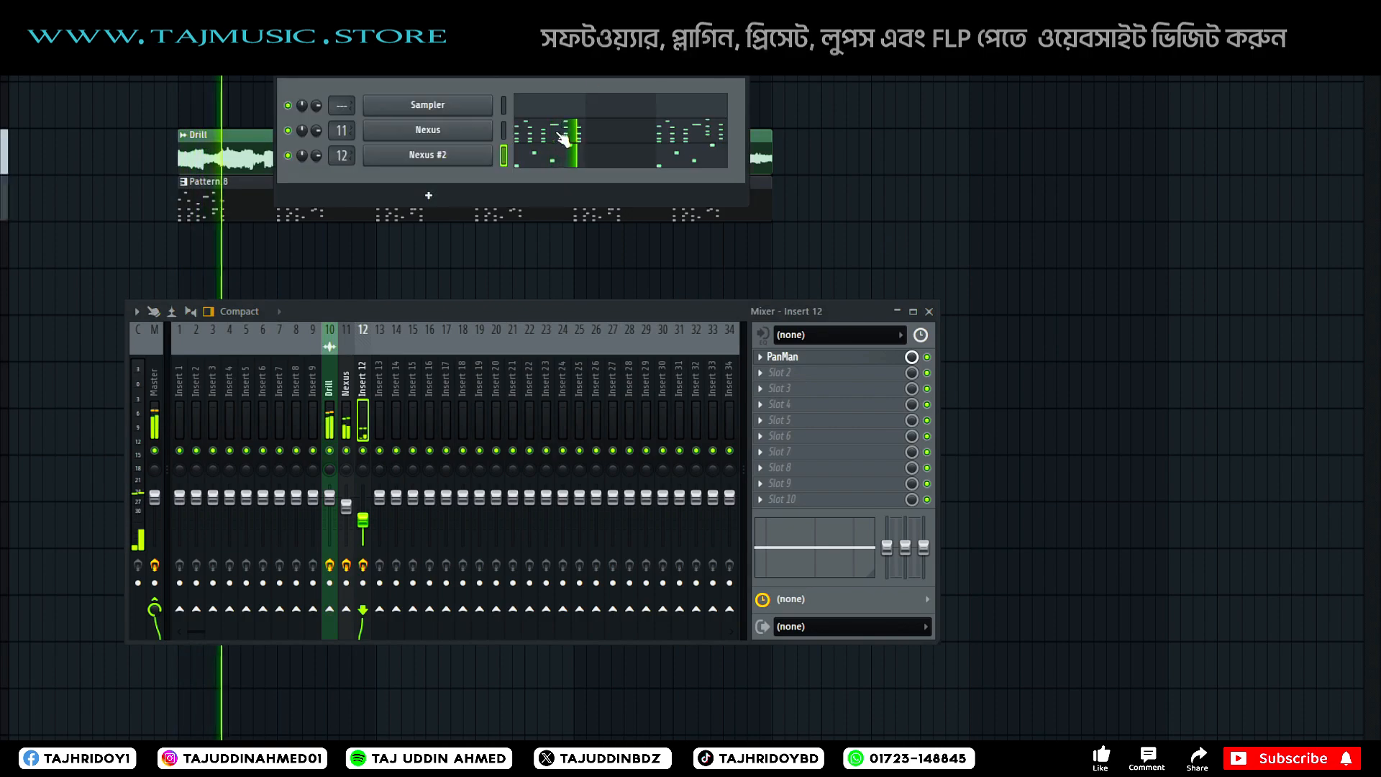
right_click(443, 156)
click(680, 156)
key(F4)
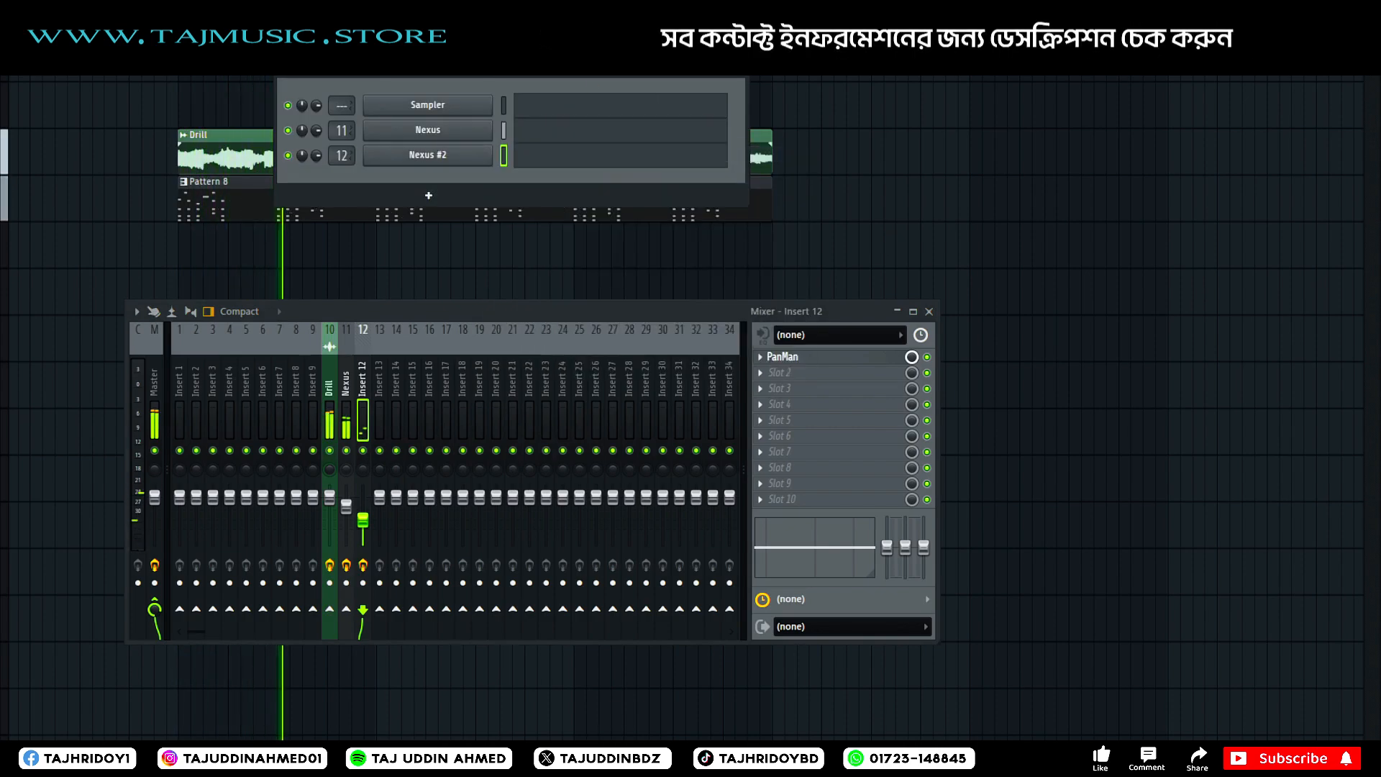
right_click(440, 163)
click(702, 185)
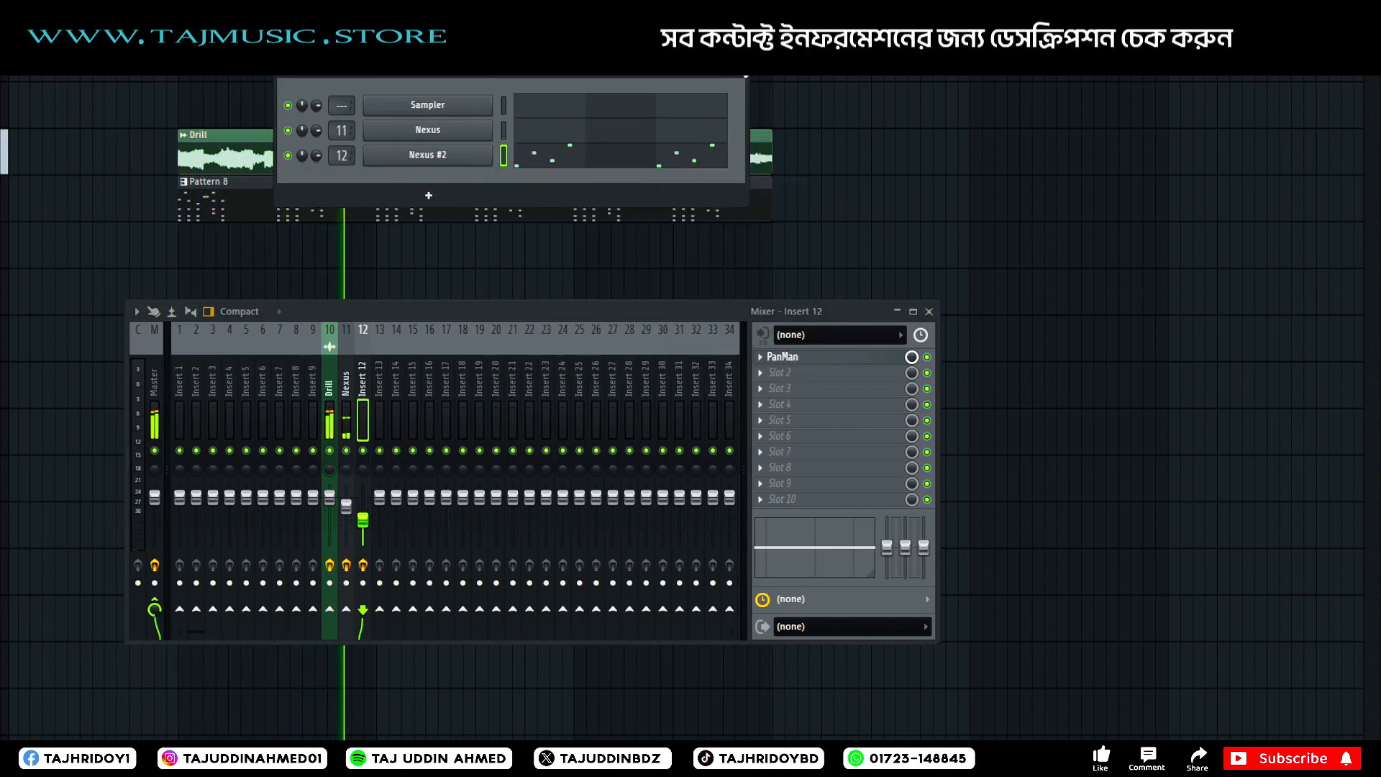
click(738, 67)
Place three consecutive Pattern 9 clips under the Pattern 8 clips, matching their lengths, close the mixer and stop playback.
click(183, 255)
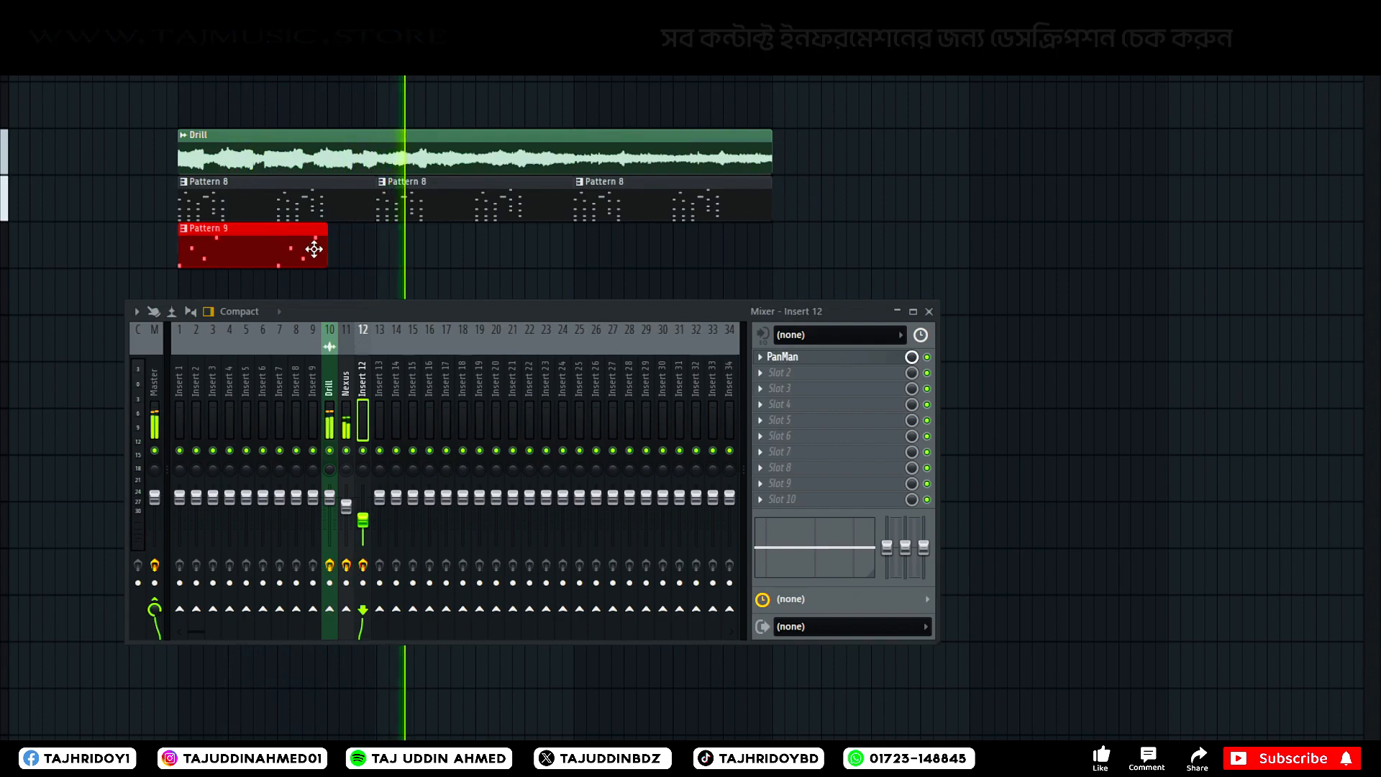
drag(335, 243, 381, 244)
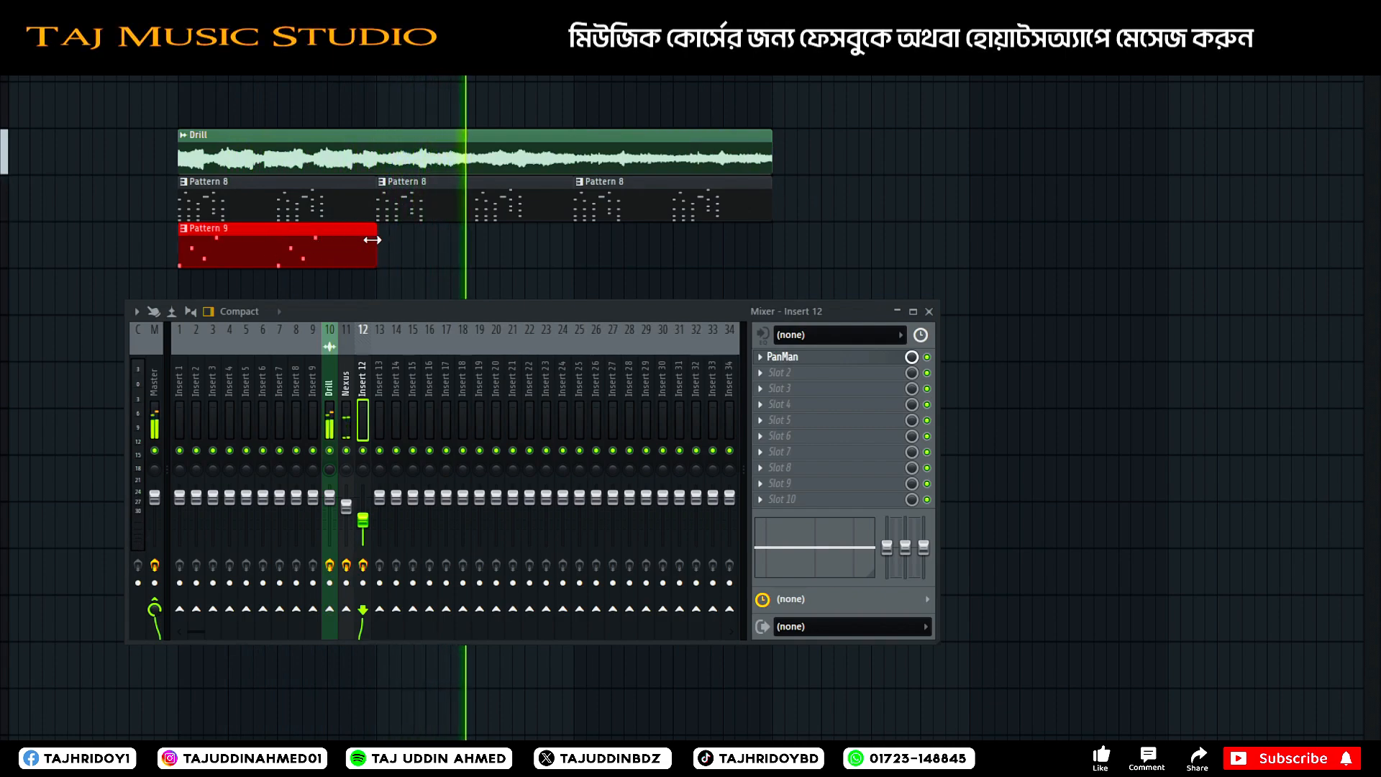
click(385, 241)
click(612, 241)
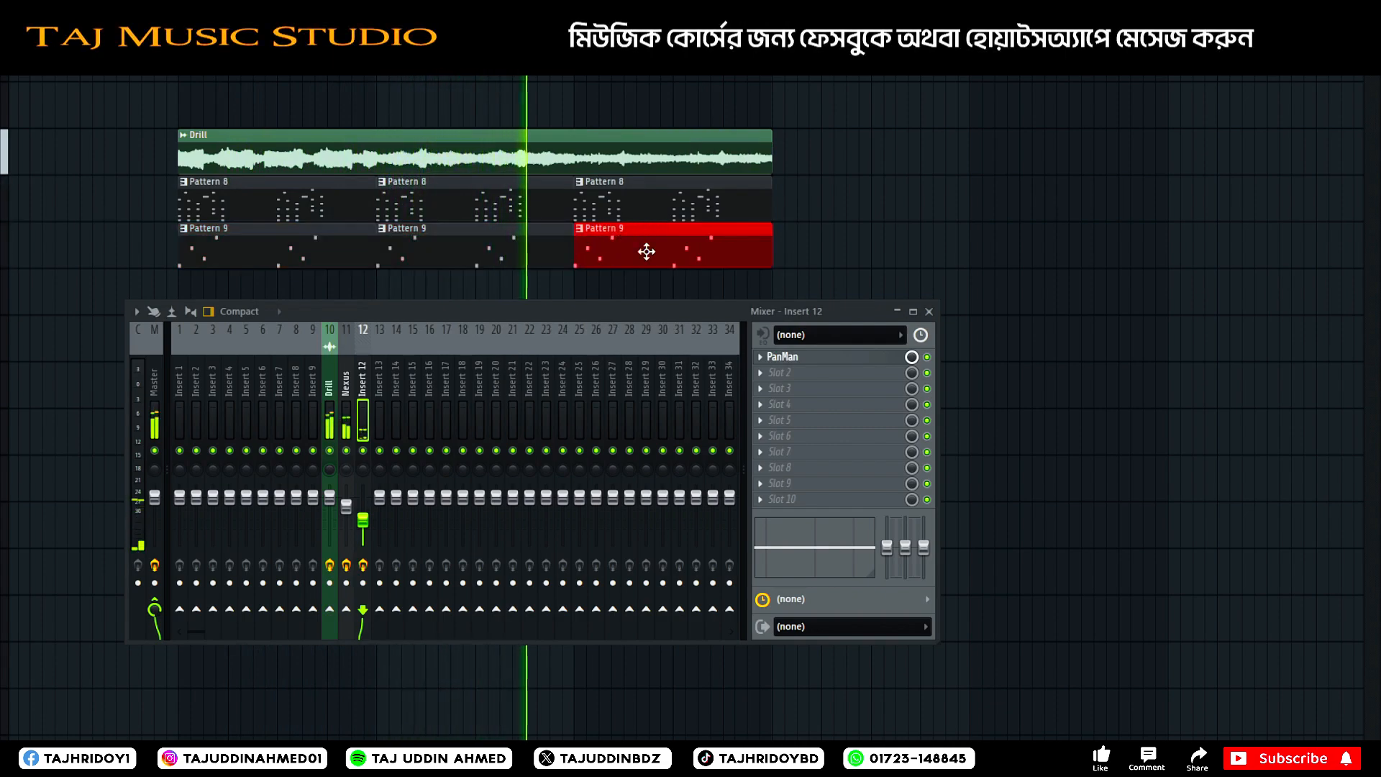
click(929, 310)
key(space)
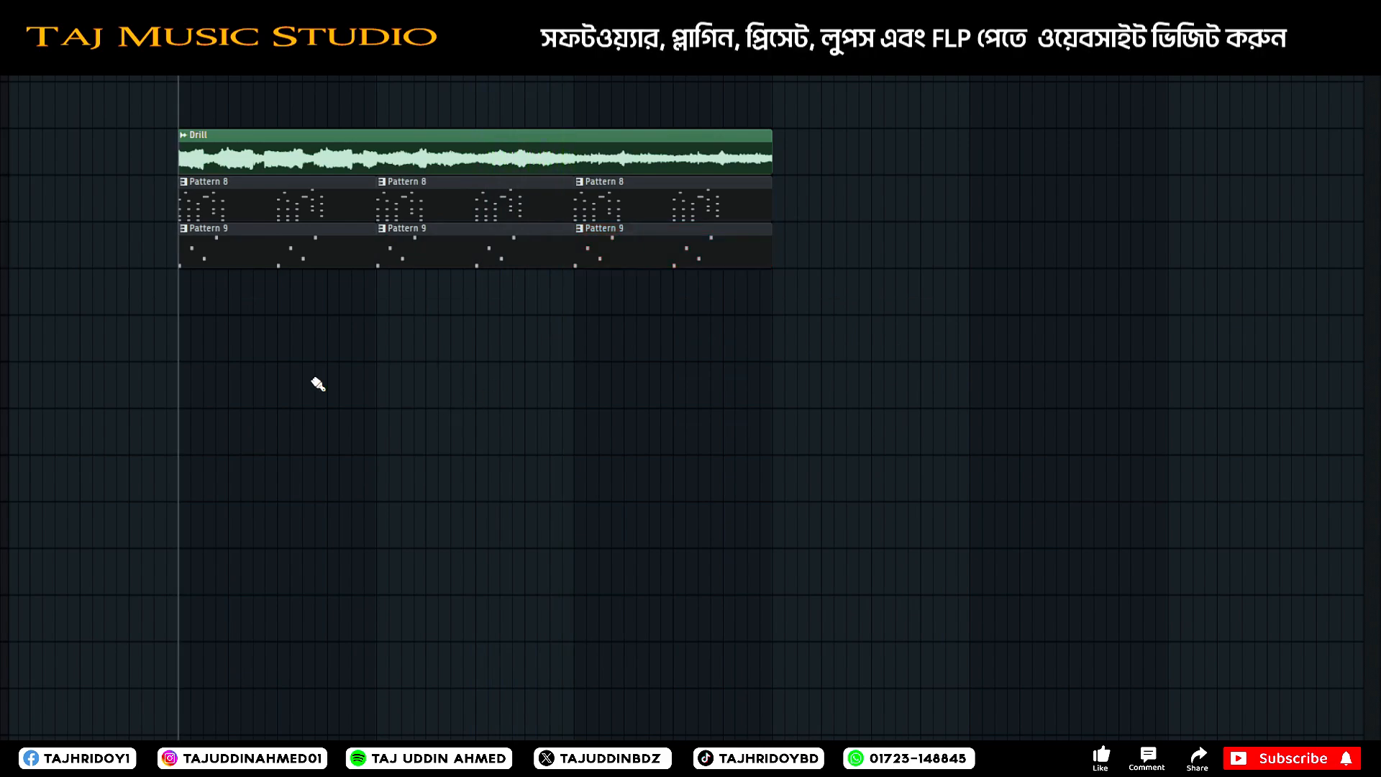
scroll(222, 401, down, 2)
scroll(222, 401, up, 2)
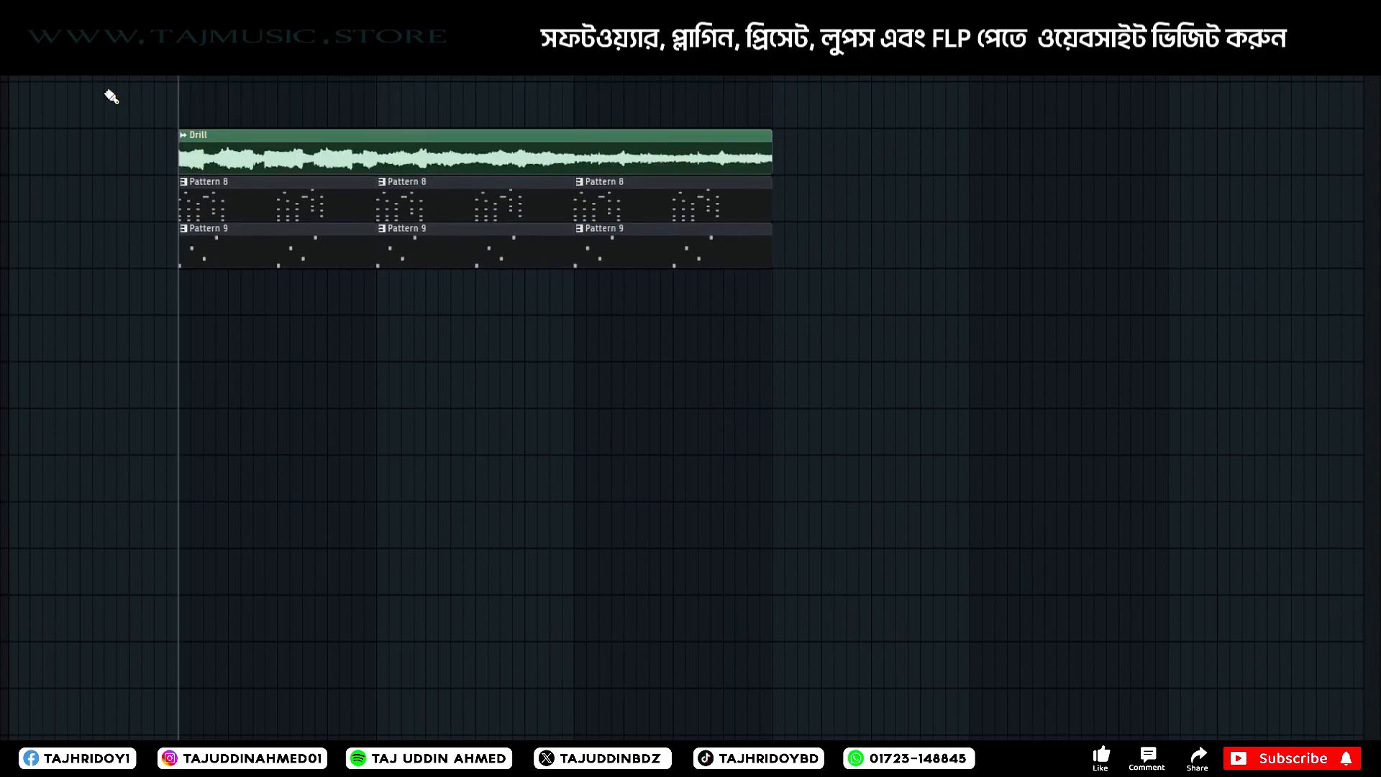
scroll(119, 103, down, 3)
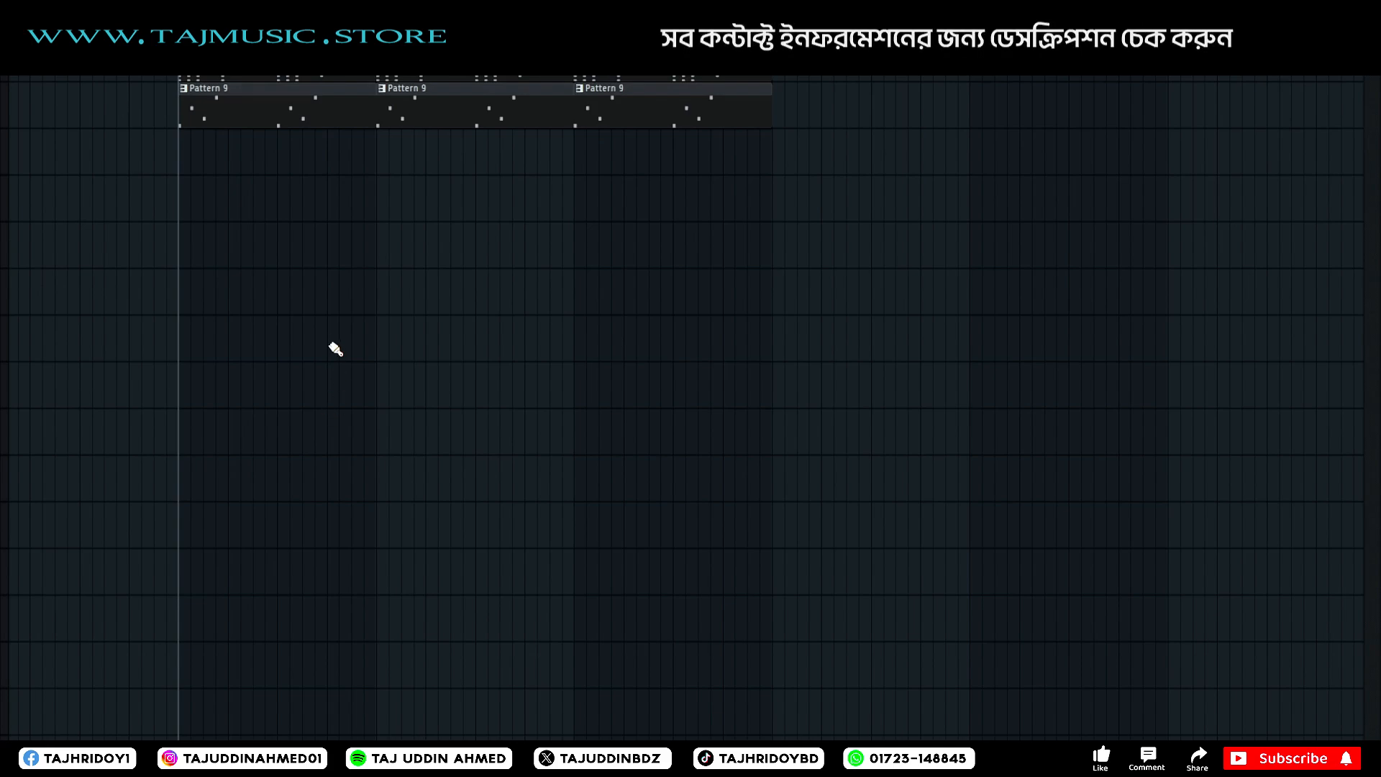
scroll(336, 349, up, 1)
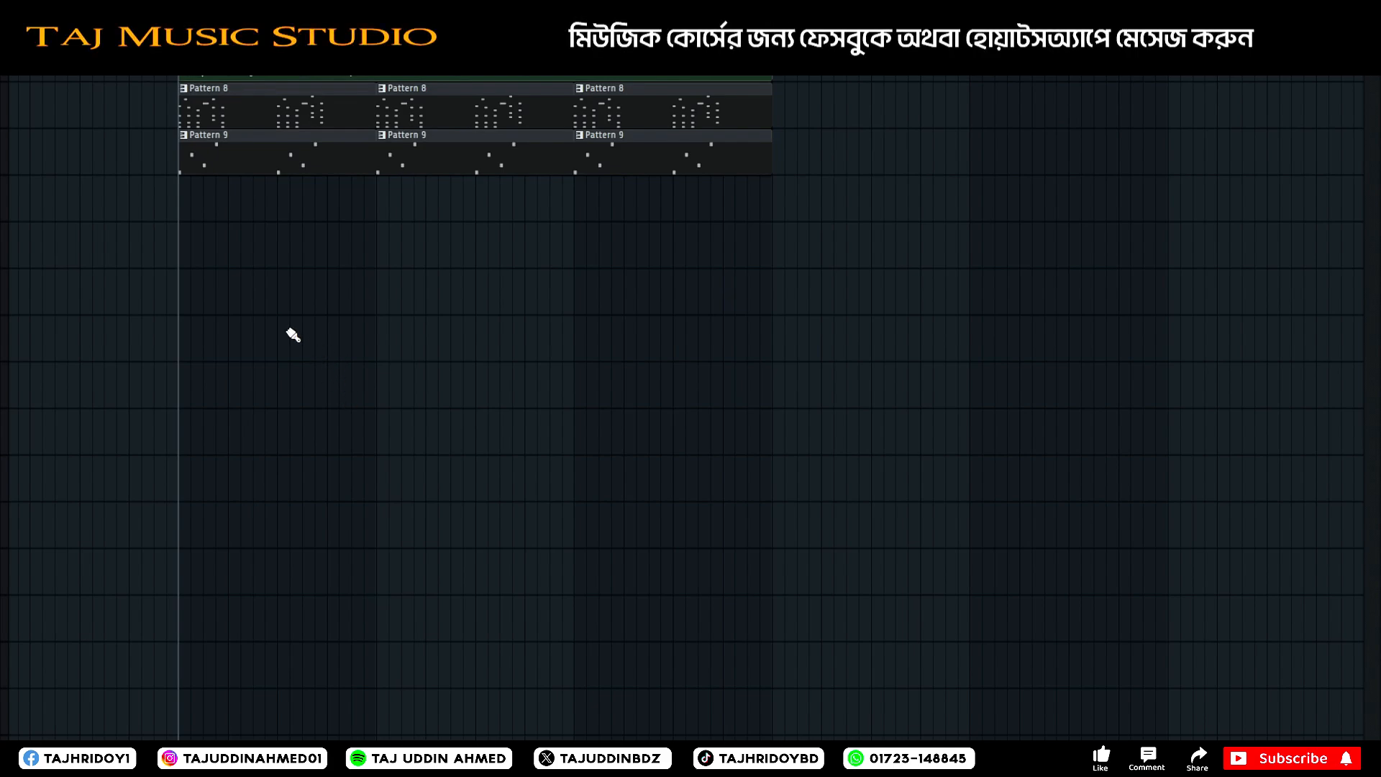
Place the kick sample at the start of the loop, two tracks below Pattern 9, and play the song from just before it.
scroll(293, 335, up, 1)
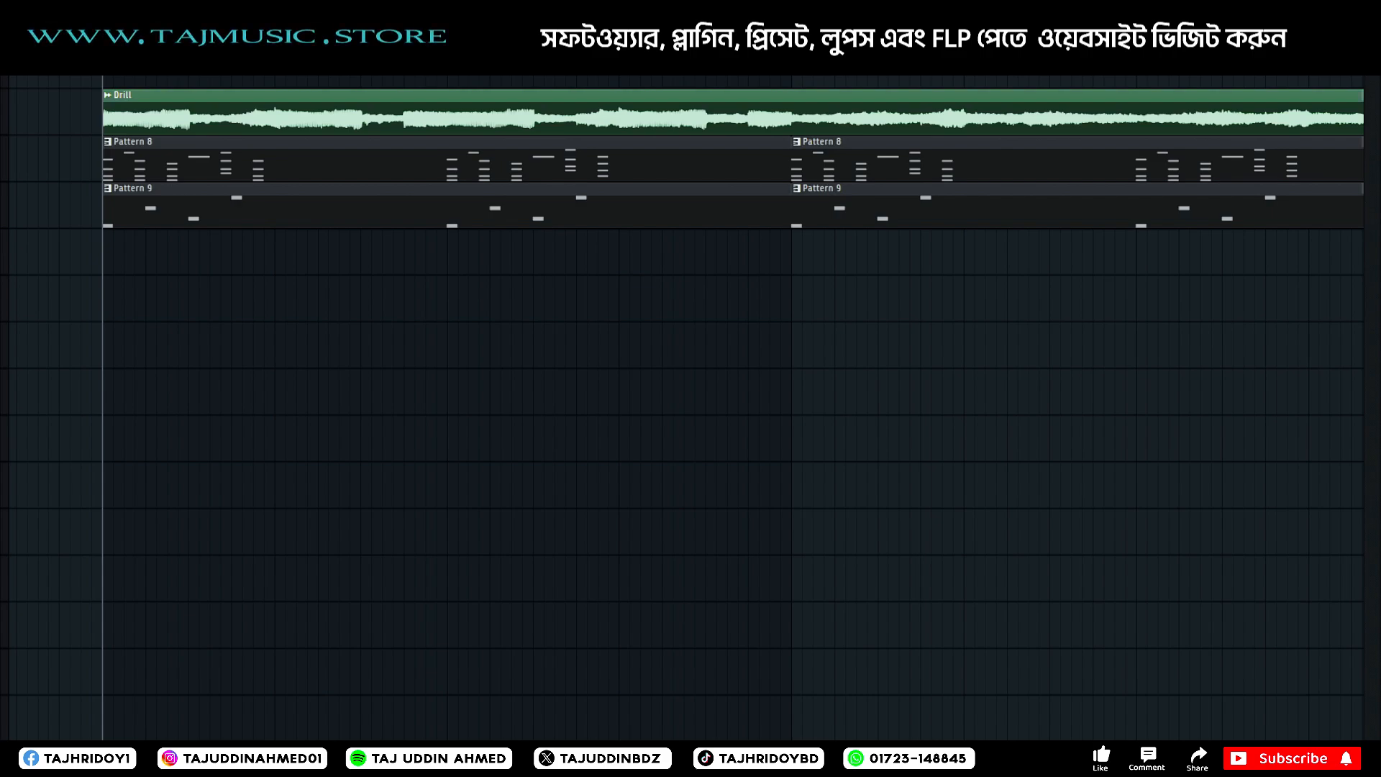
drag(276, 251, 108, 297)
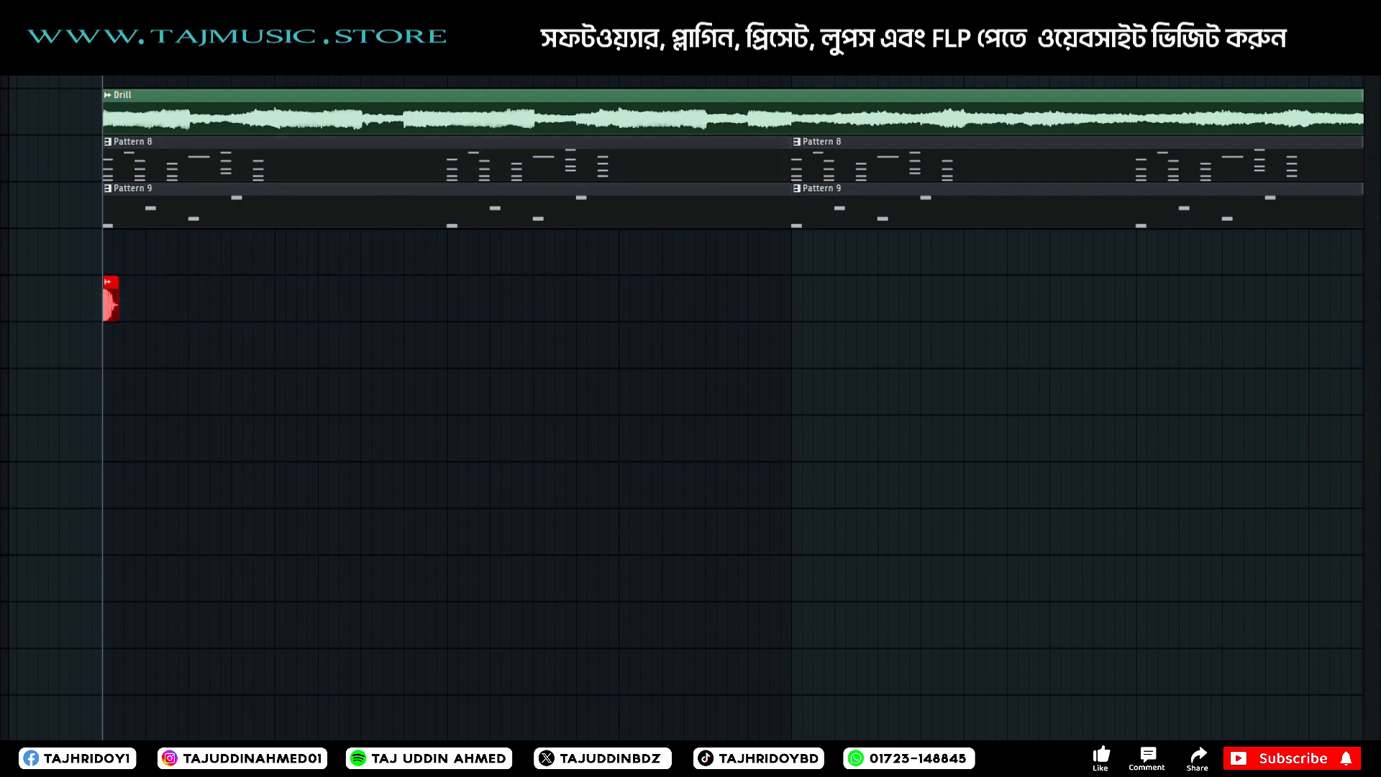
scroll(446, 158, left, 1)
click(91, 68)
key(space)
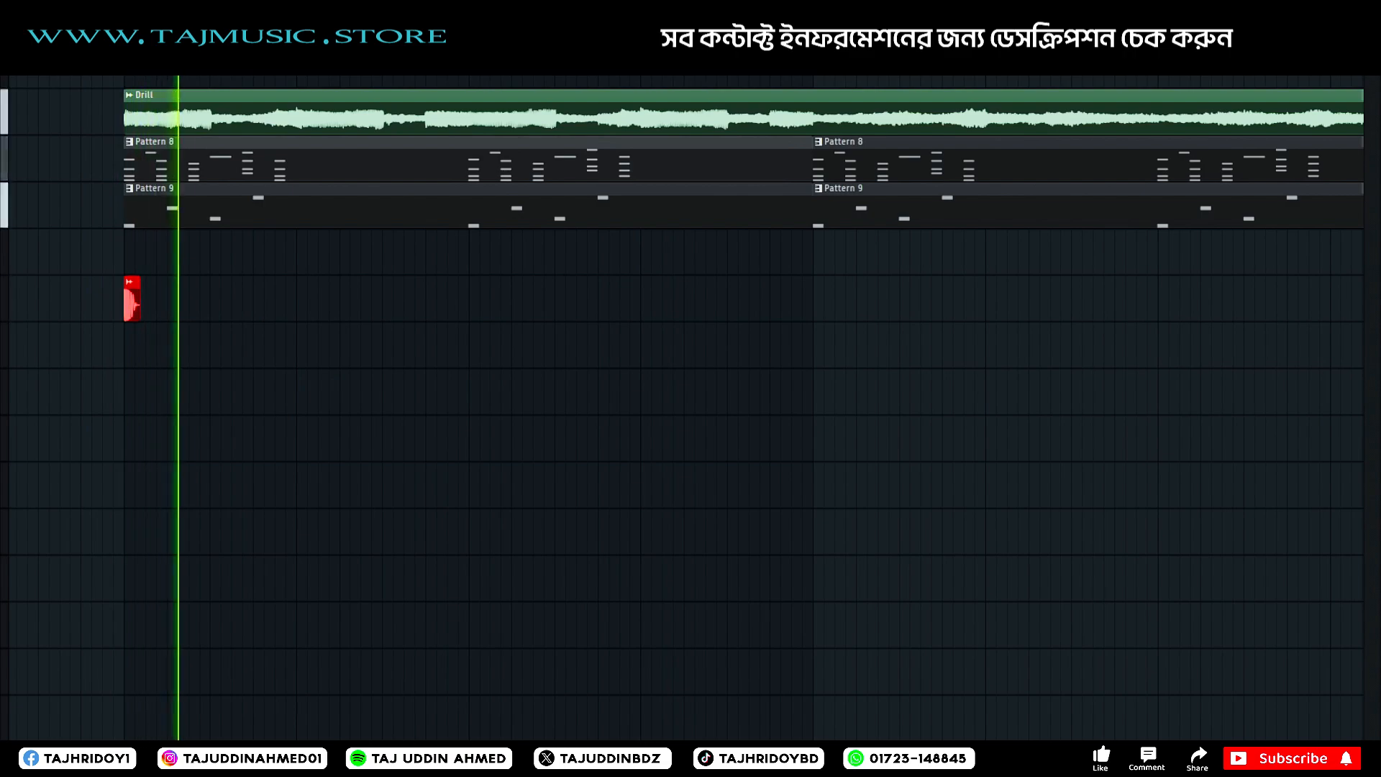
key(space)
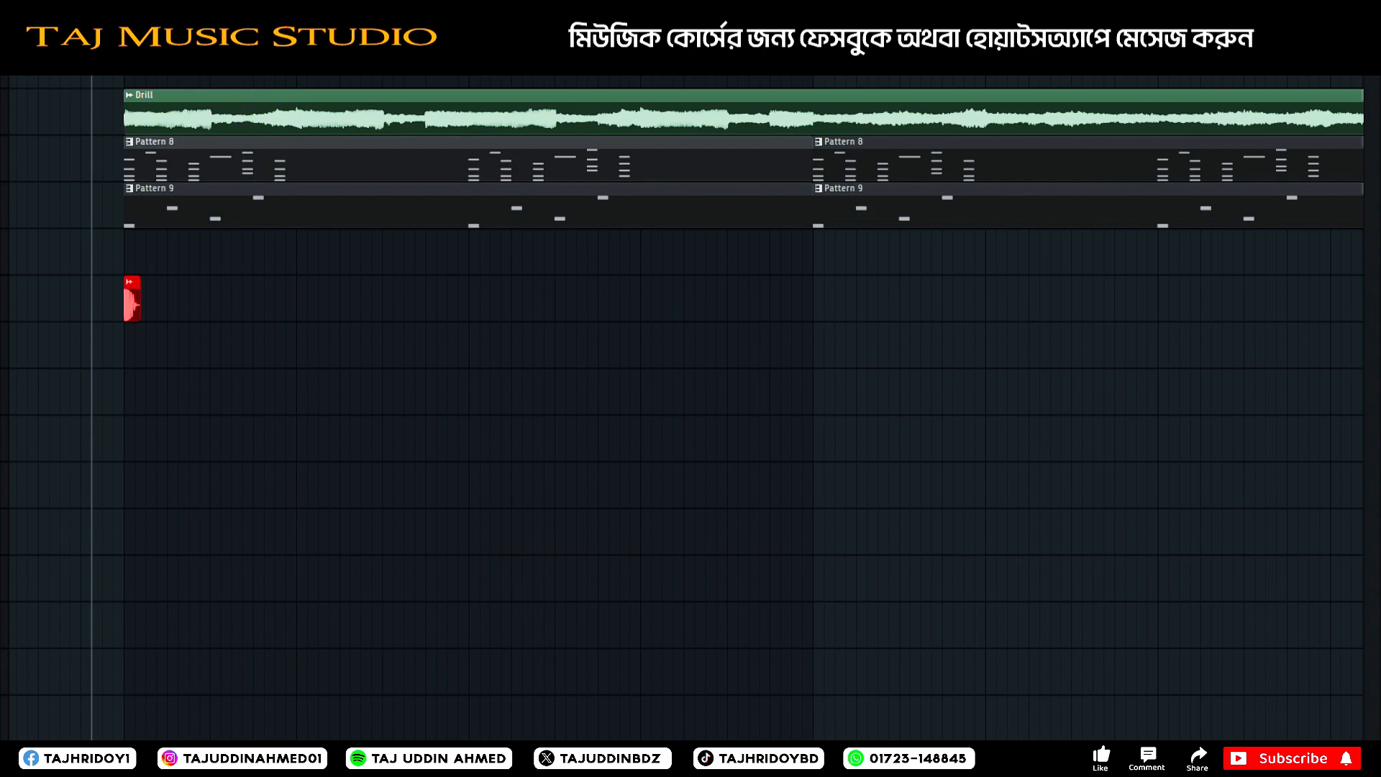
scroll(112, 298, up, 2)
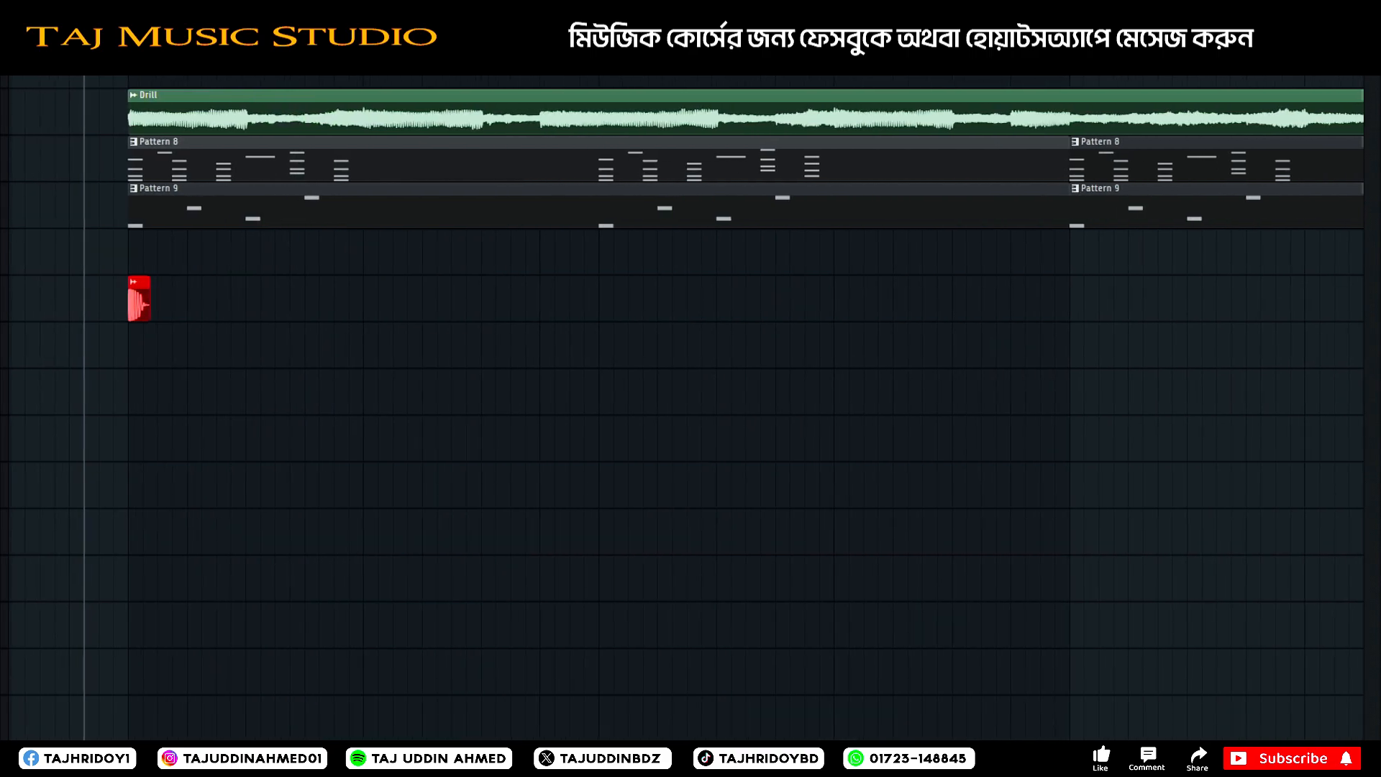
key(space)
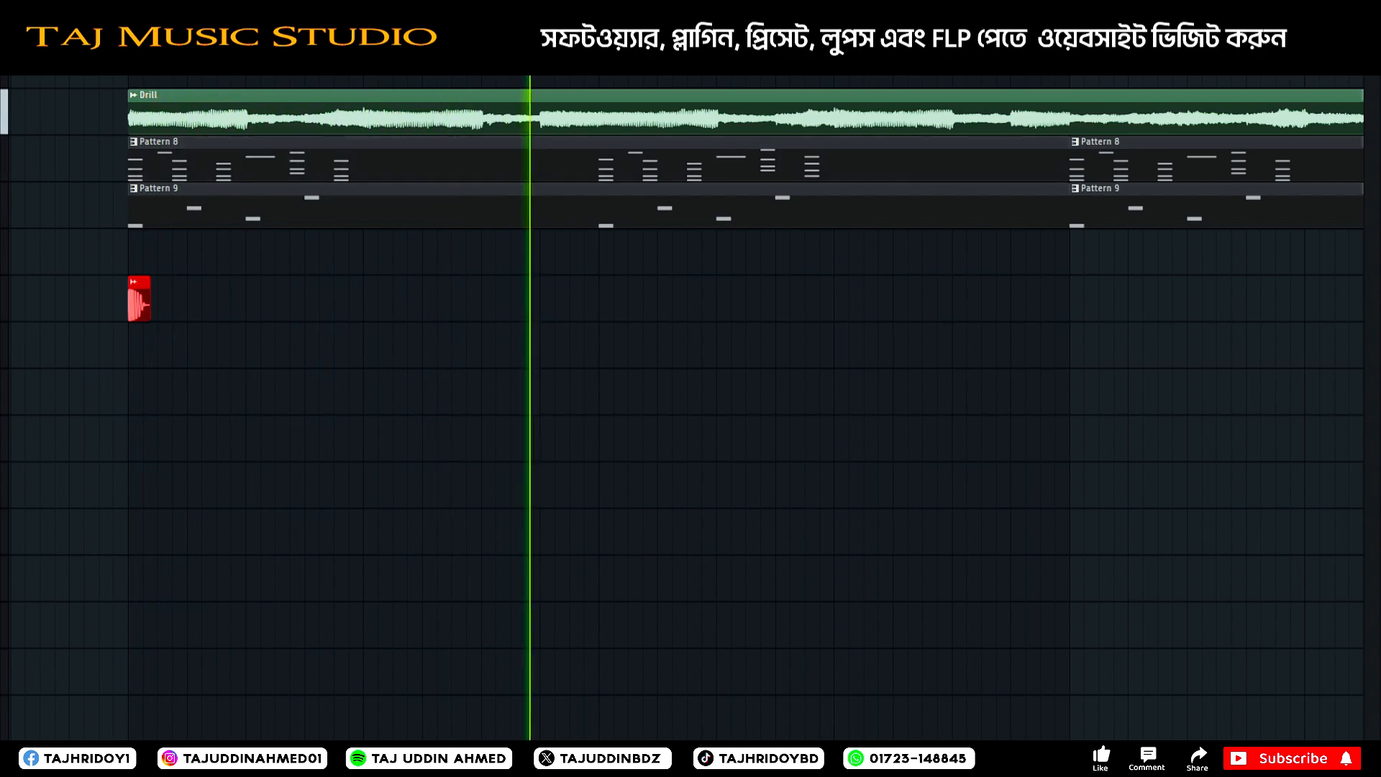
key(space)
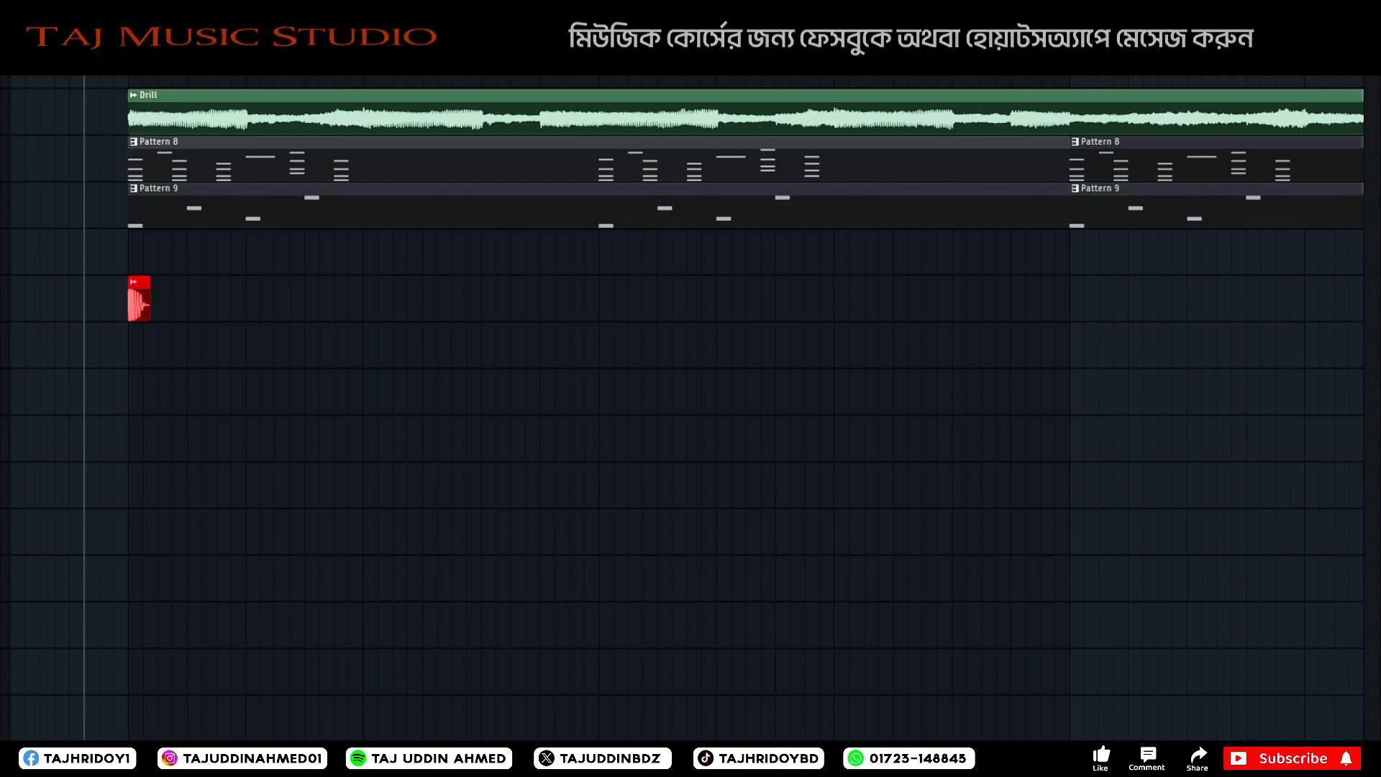
Add a second short drum sample on the track directly below the kick, just after the kick clip, and play it.
drag(3, 237, 179, 390)
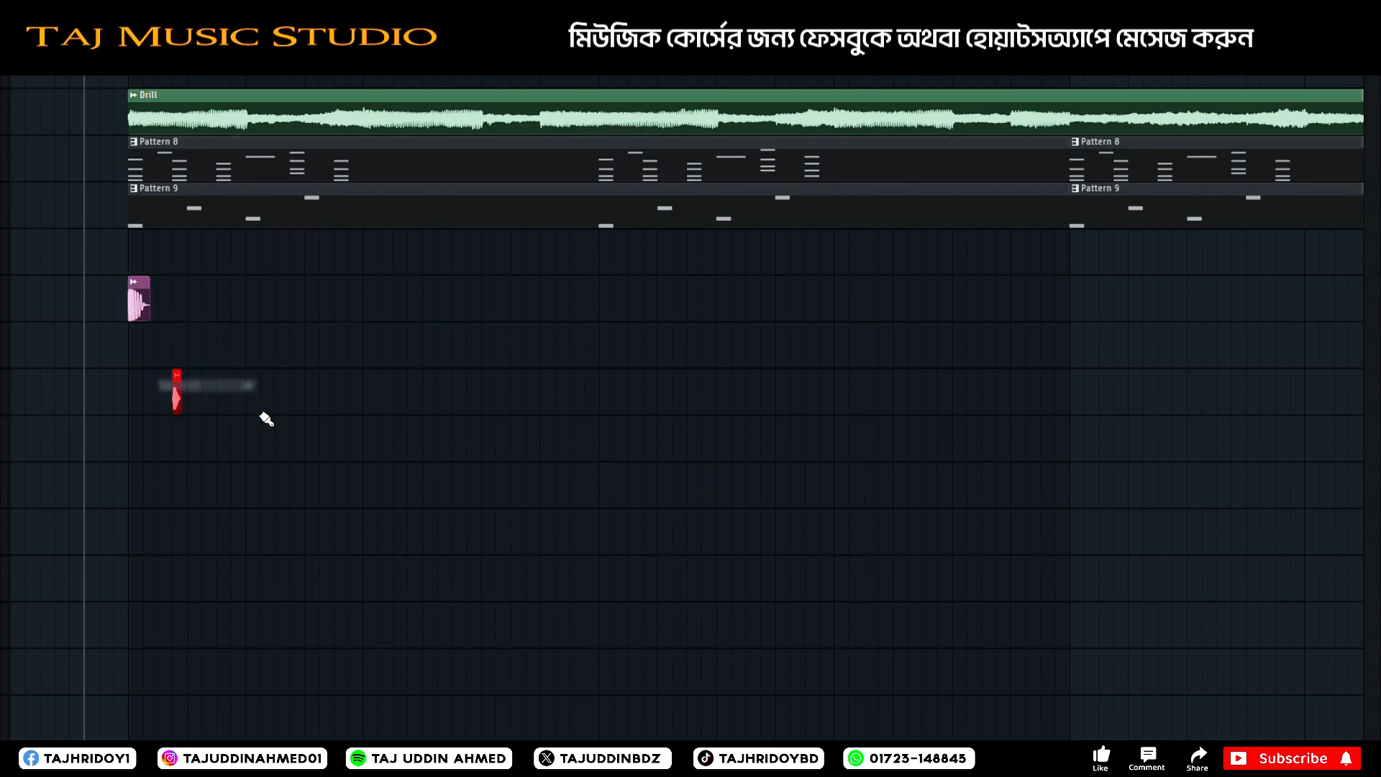
scroll(177, 392, up, 3)
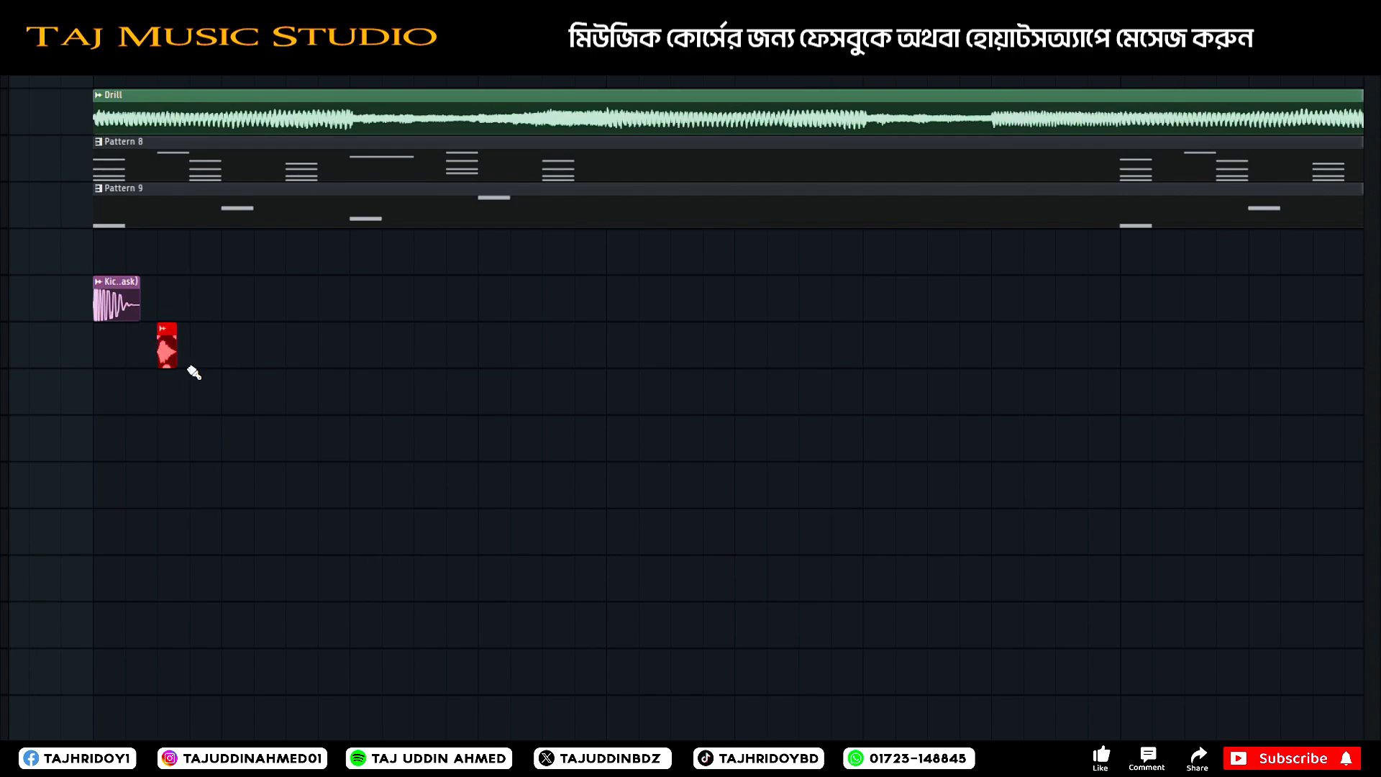
key(space)
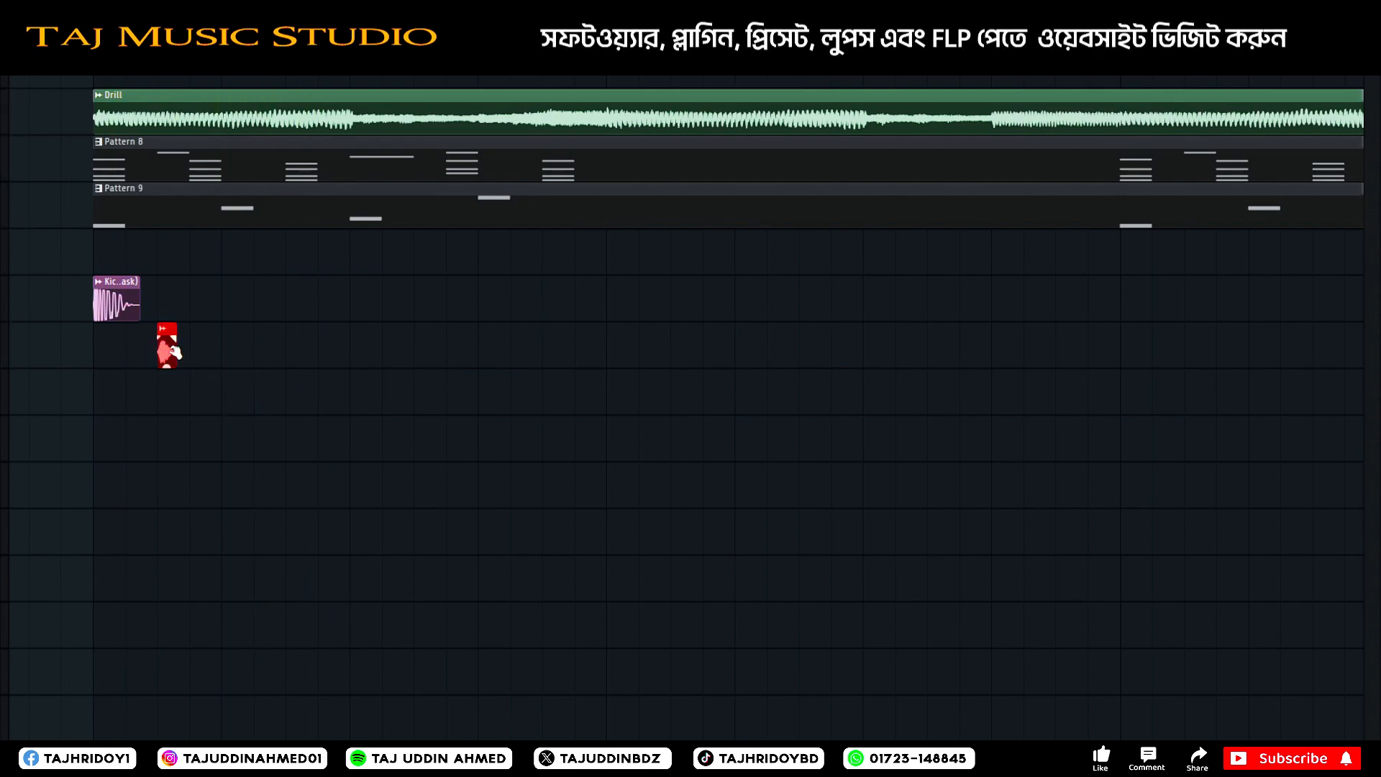
key(space)
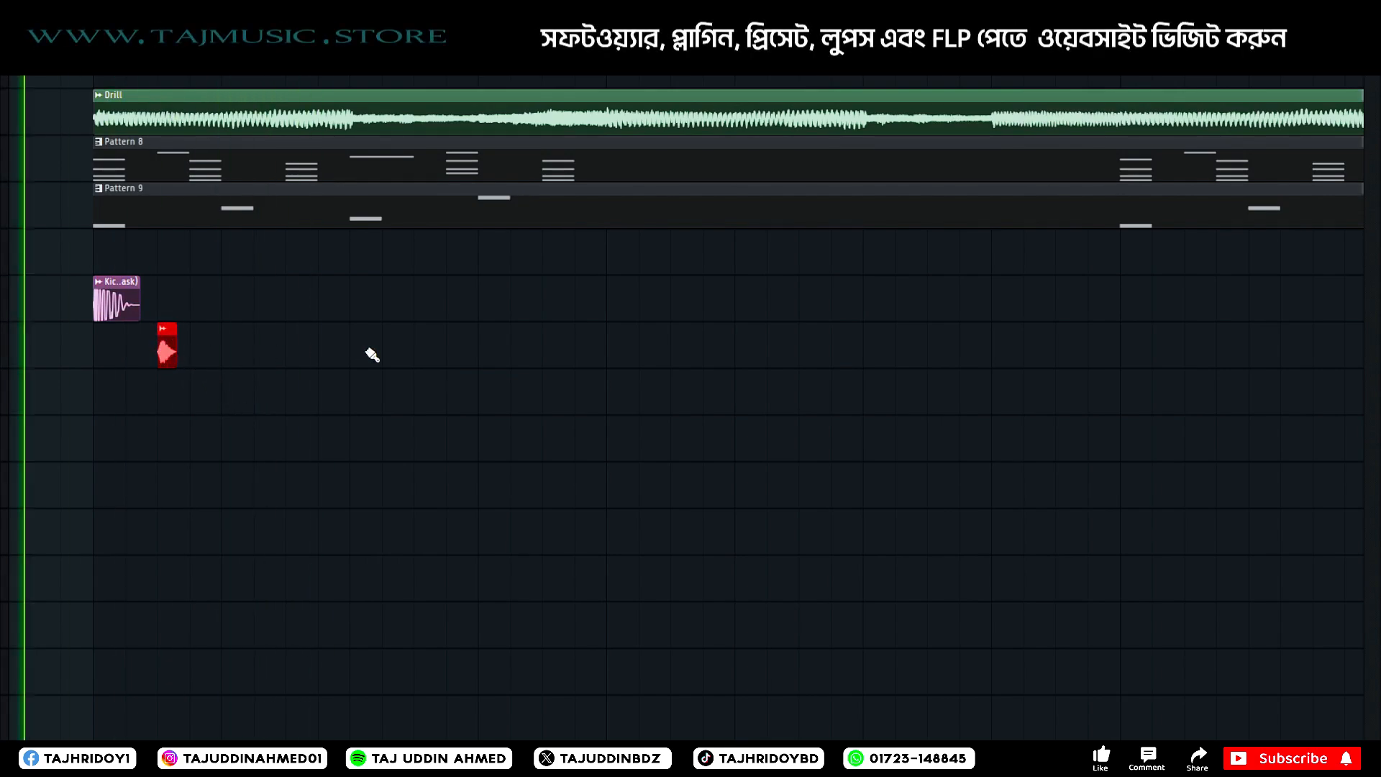
key(space)
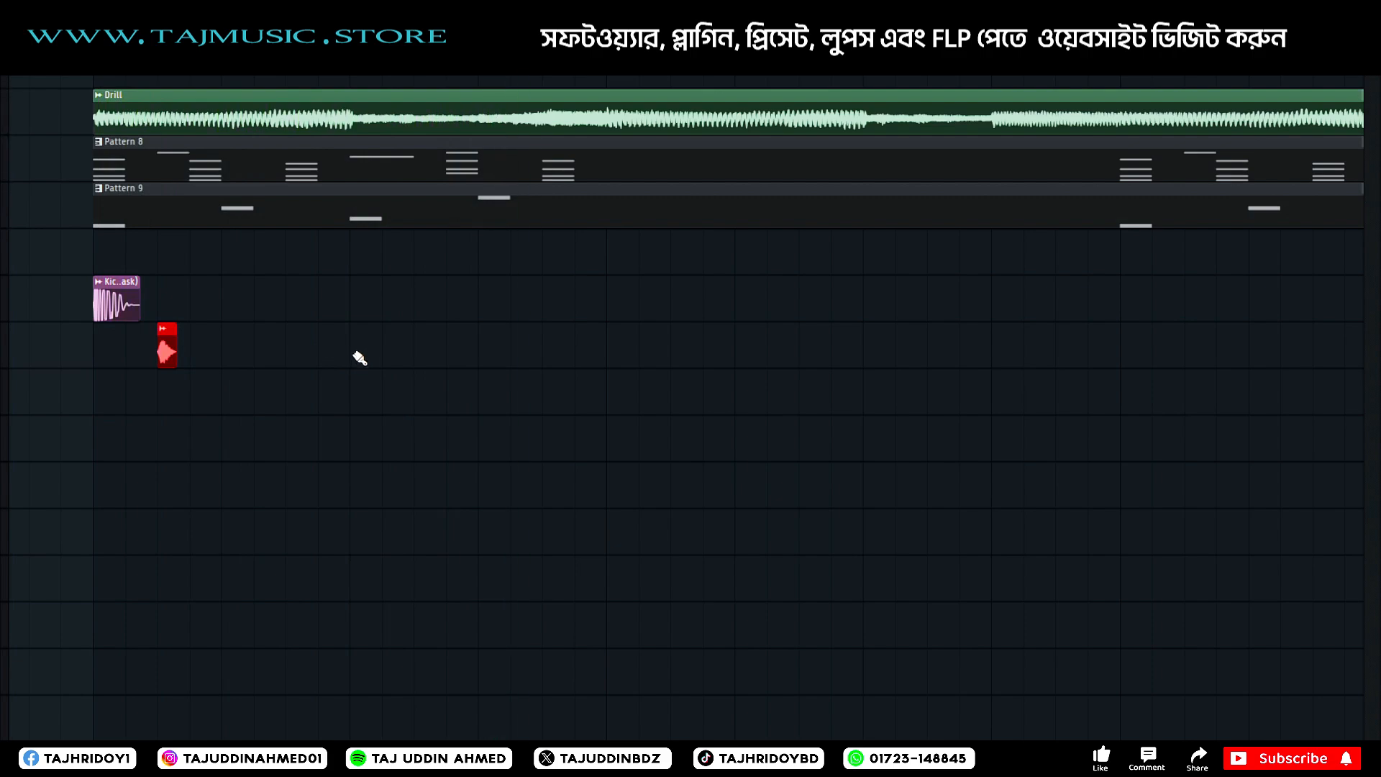
Try three extra copies of the short drum sample in the second half of bar 1, play them and delete them.
click(359, 353)
click(391, 352)
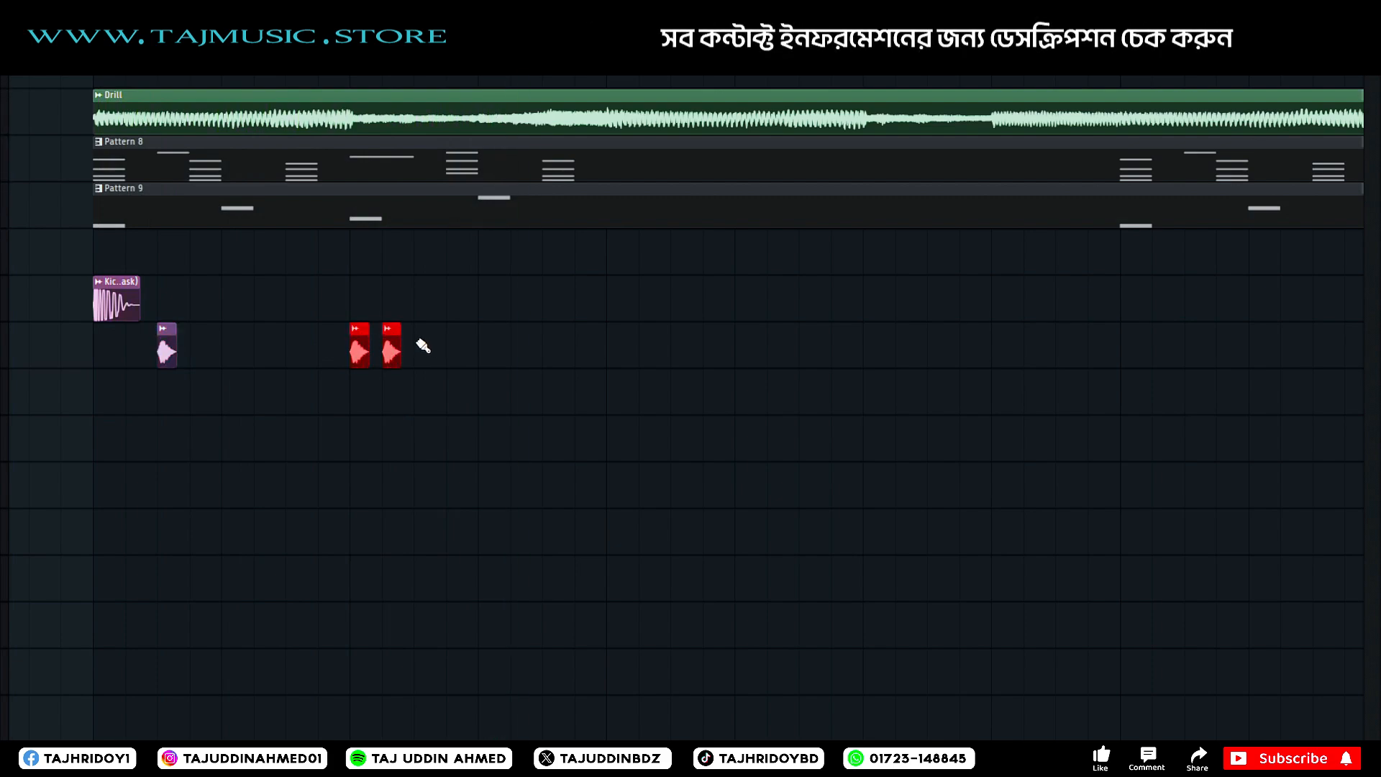
key(space)
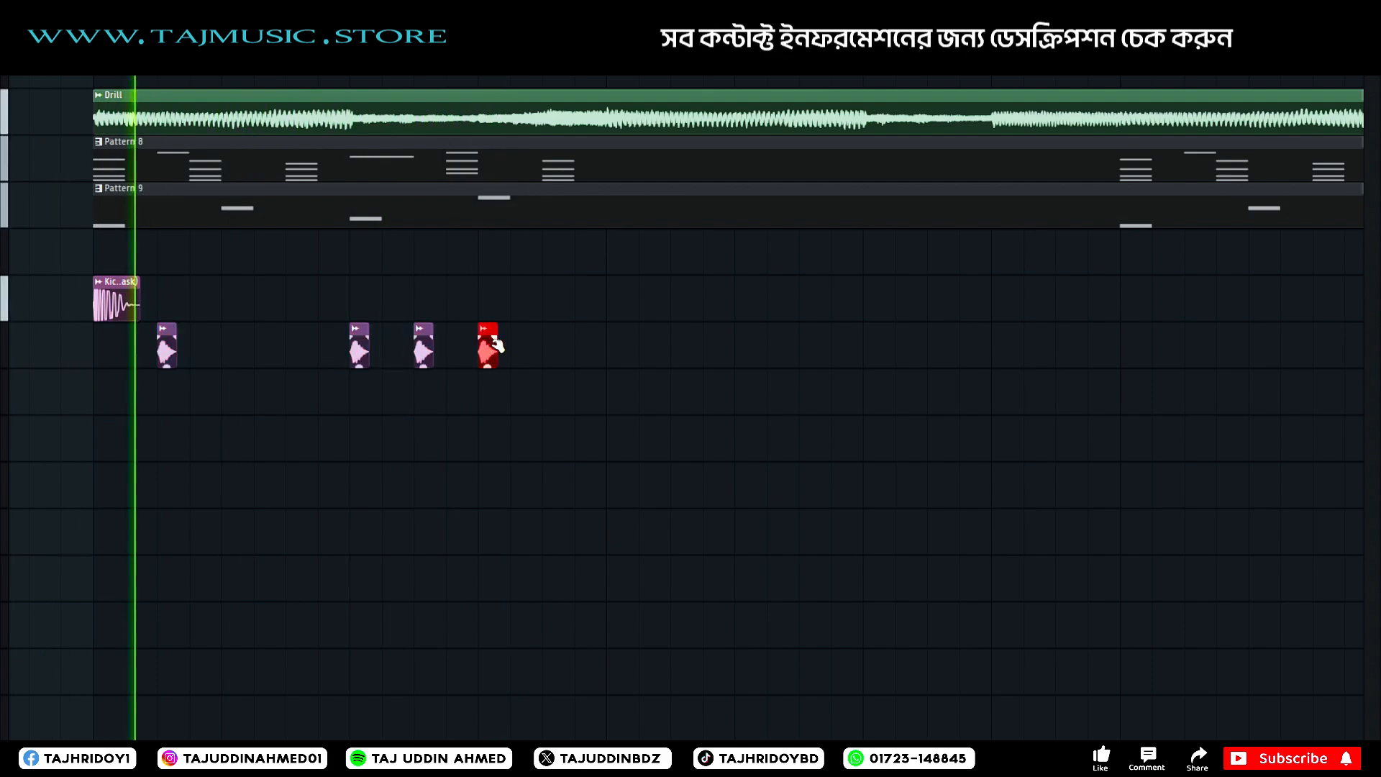
key(space)
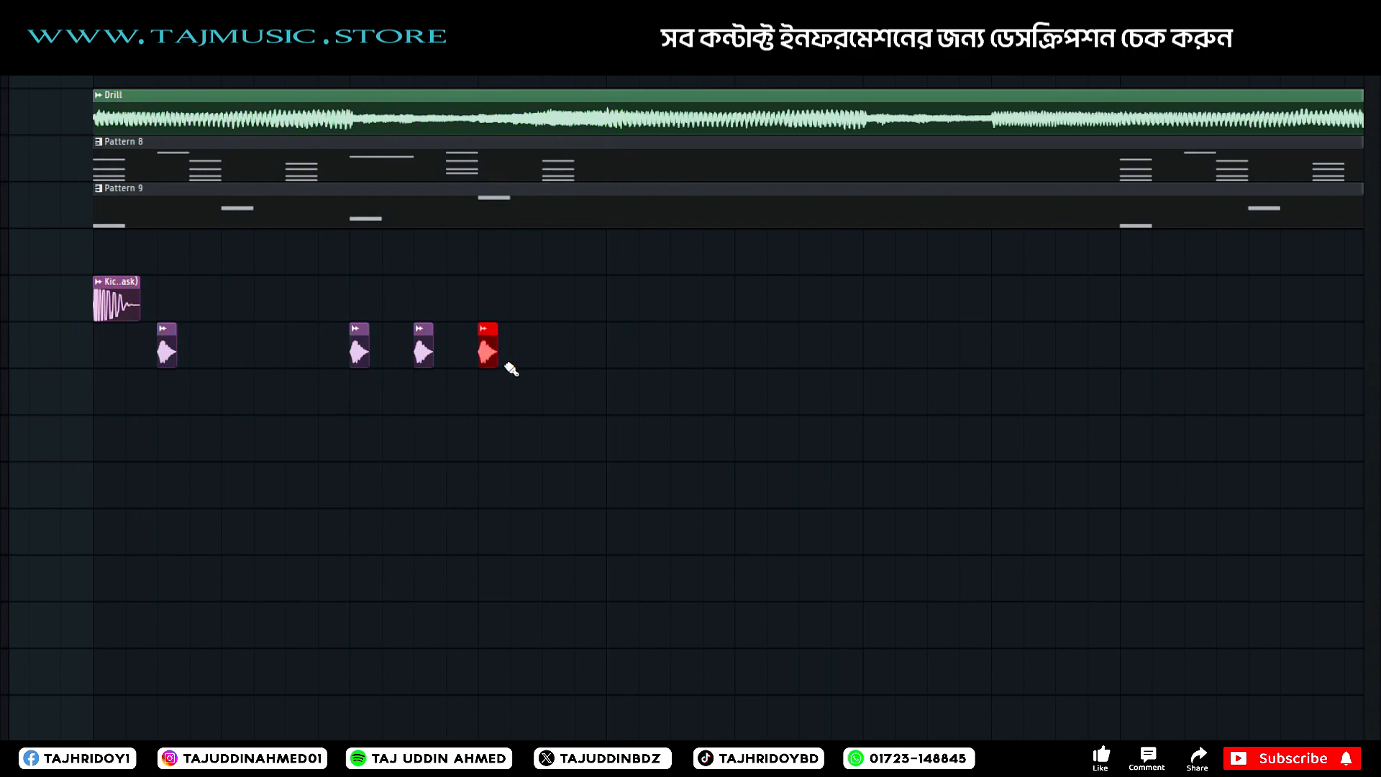
ctrl+scroll(287, 348, down, 2)
right_click(412, 349)
right_click(372, 349)
right_click(332, 349)
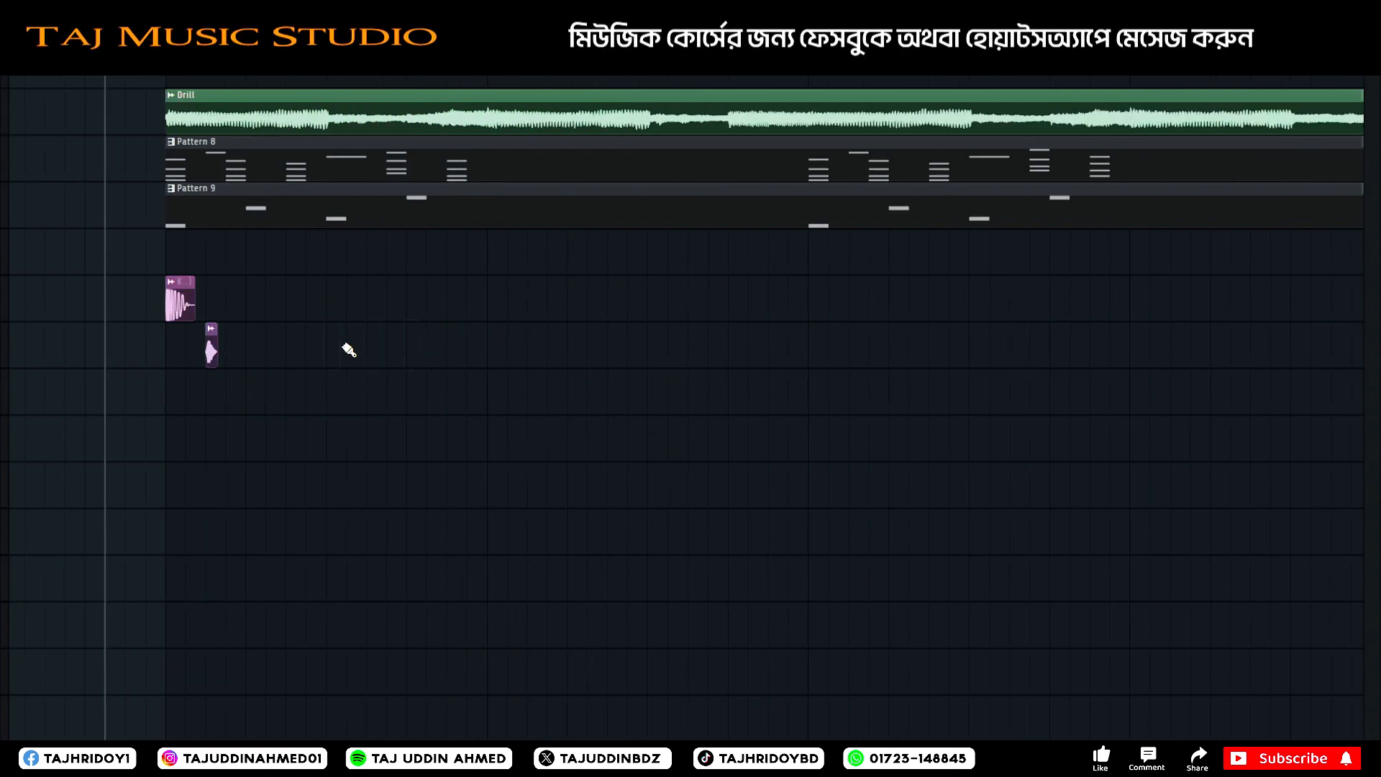
Place hi-hat copies from the middle of the loop's first bar through the start of the second bar, adjust their spacing and play them.
click(493, 353)
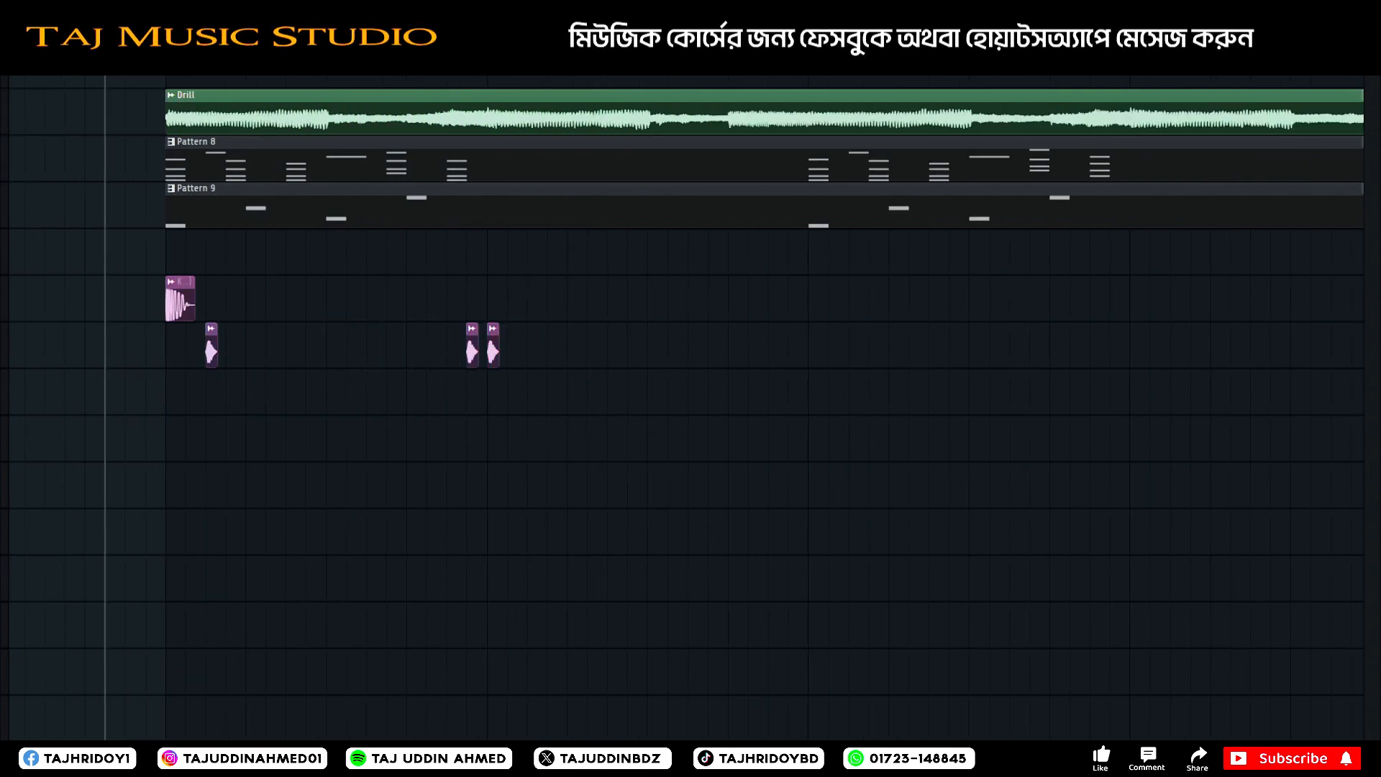
ctrl+scroll(413, 367, down, 2)
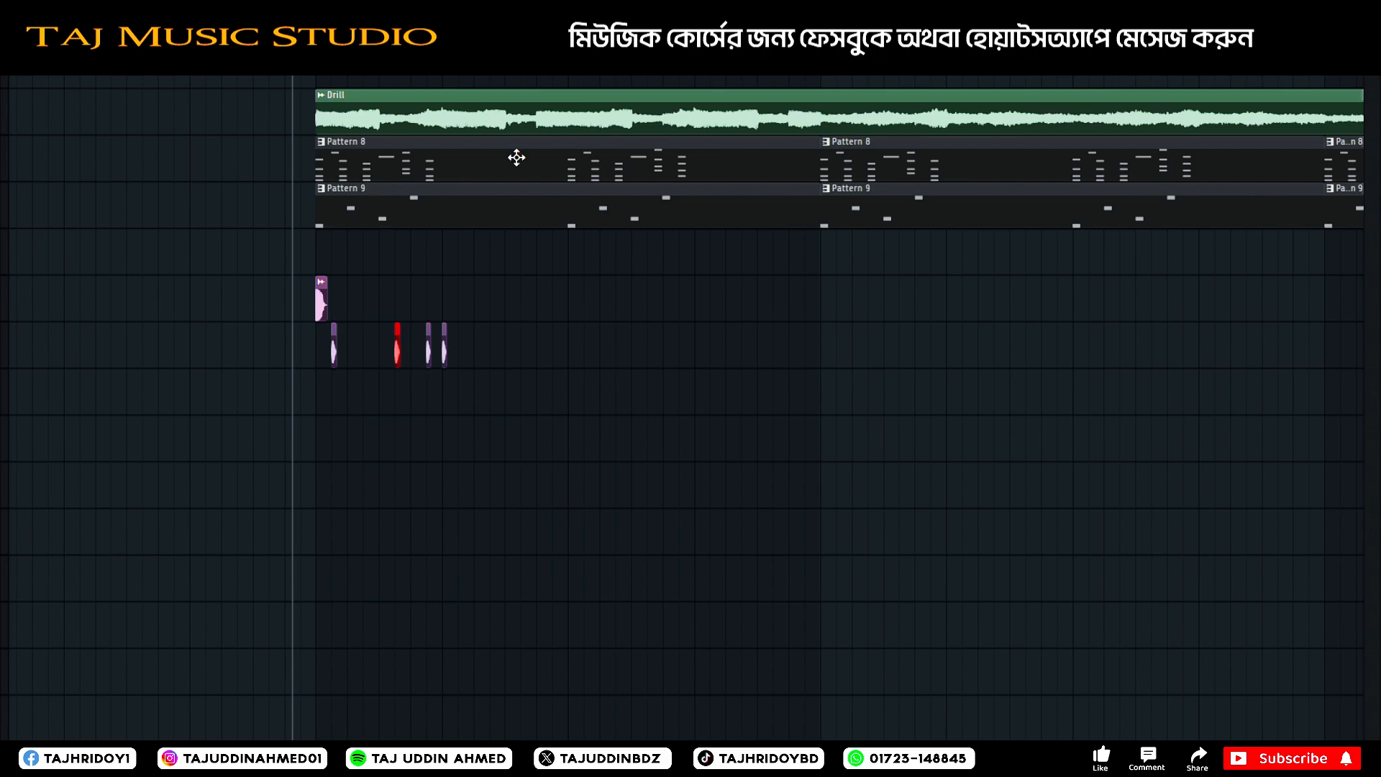
ctrl+scroll(396, 349, up, 3)
key(space)
drag(404, 350, 436, 351)
key(space)
key(space)
key(space)
key(space)
key(space)
click(336, 350)
key(space)
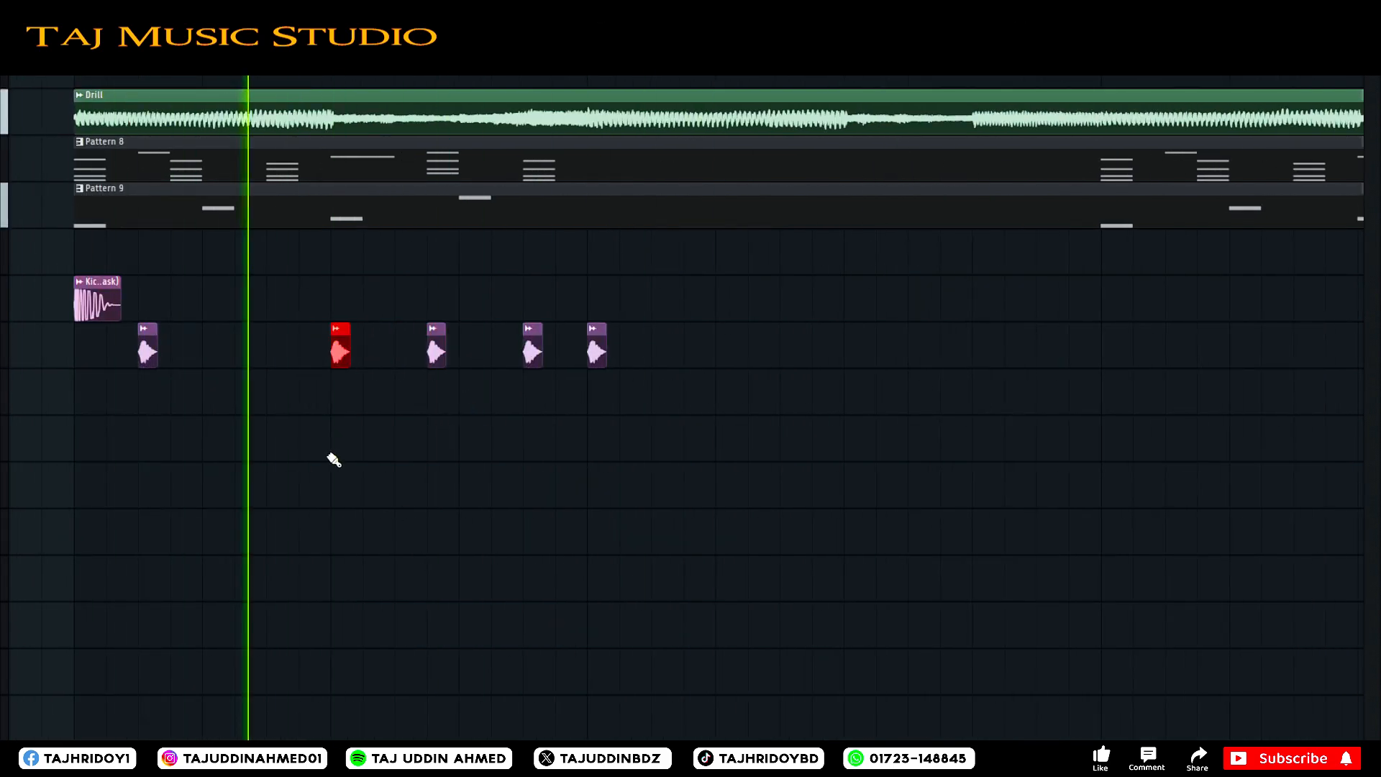
Fill the gap after the first hi-hat with another copy and add one more hi-hat early in the second bar.
click(244, 351)
ctrl+scroll(472, 385, down, 2)
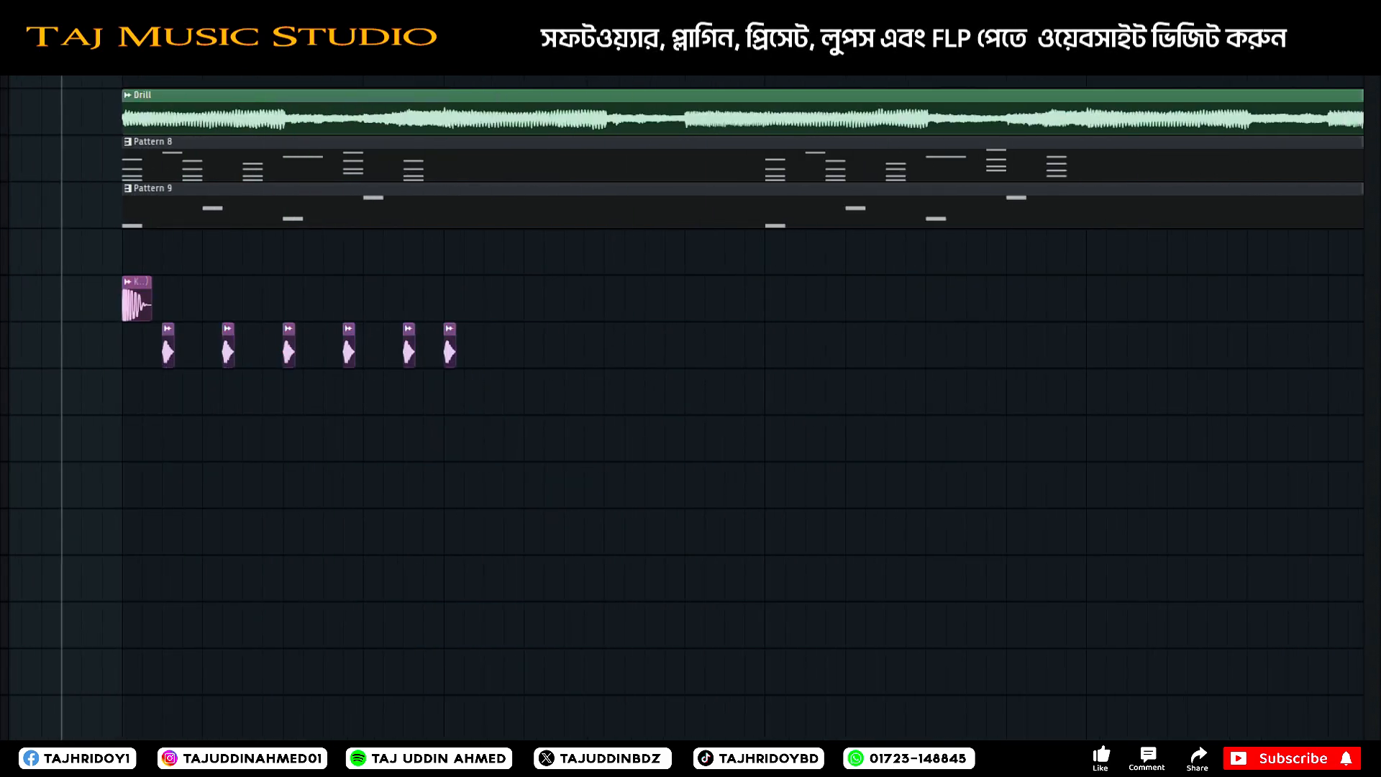
ctrl+scroll(524, 350, up, 2)
click(432, 350)
drag(433, 350, 484, 350)
ctrl+scroll(423, 350, down, 4)
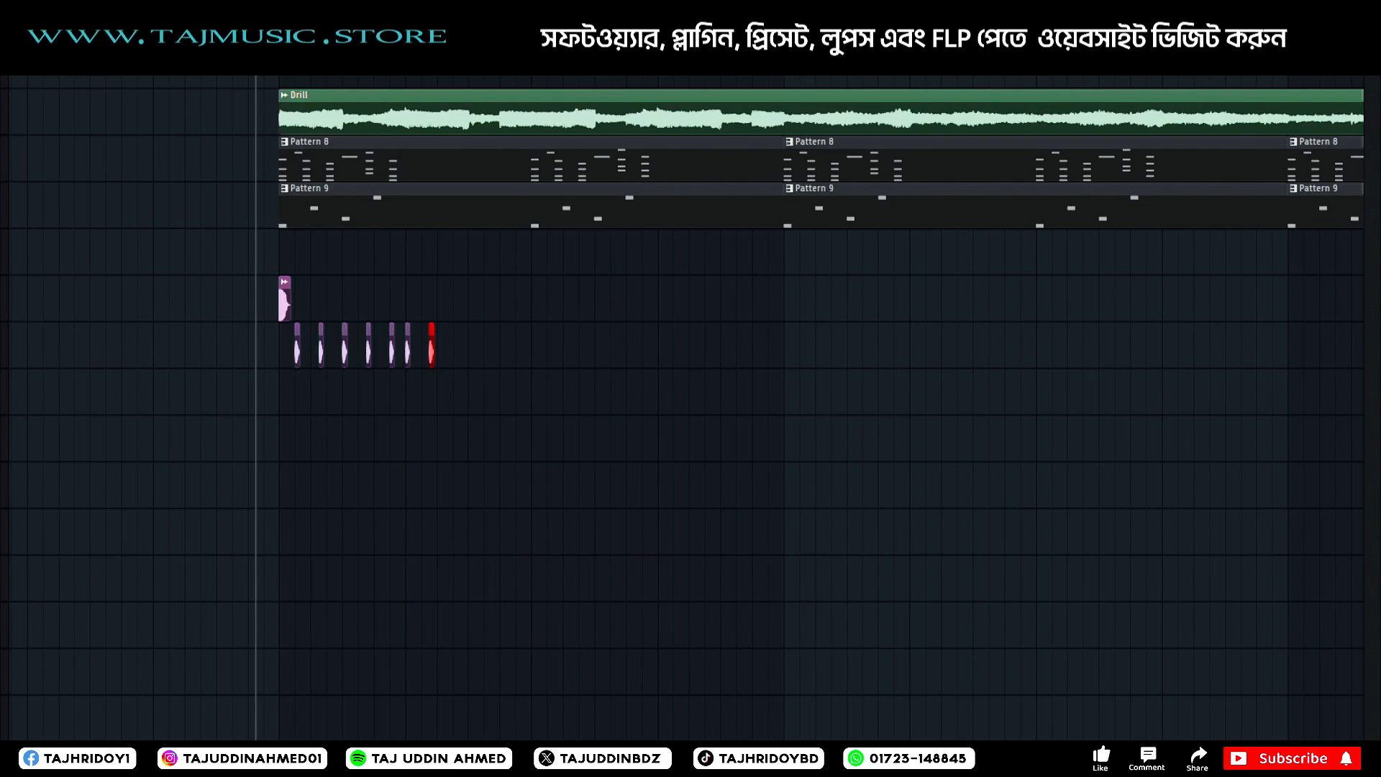
Add a run of five closely spaced hi-hat copies after the last hit in the second bar and play it.
ctrl+scroll(588, 392, up, 4)
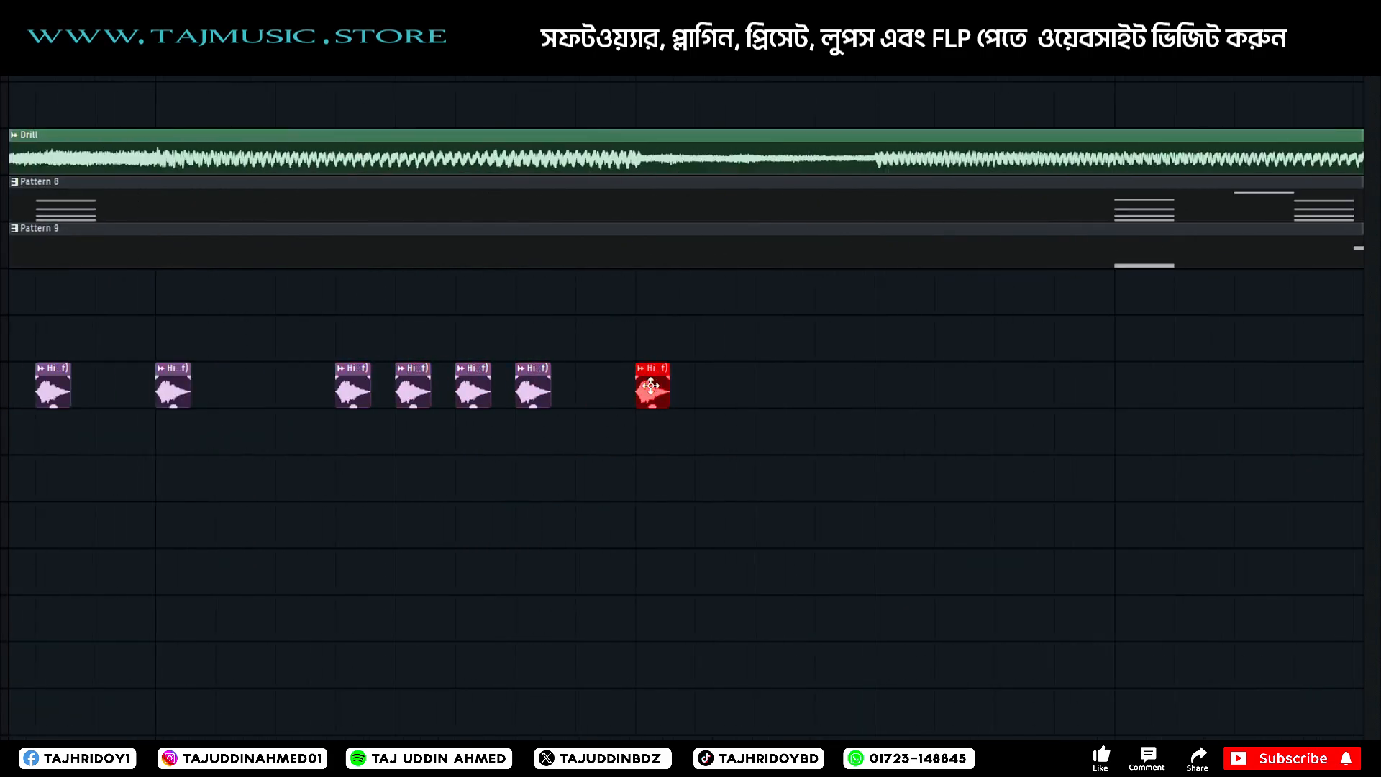
scroll(424, 68, left, 2)
ctrl+scroll(424, 68, down, 2)
key(space)
click(605, 388)
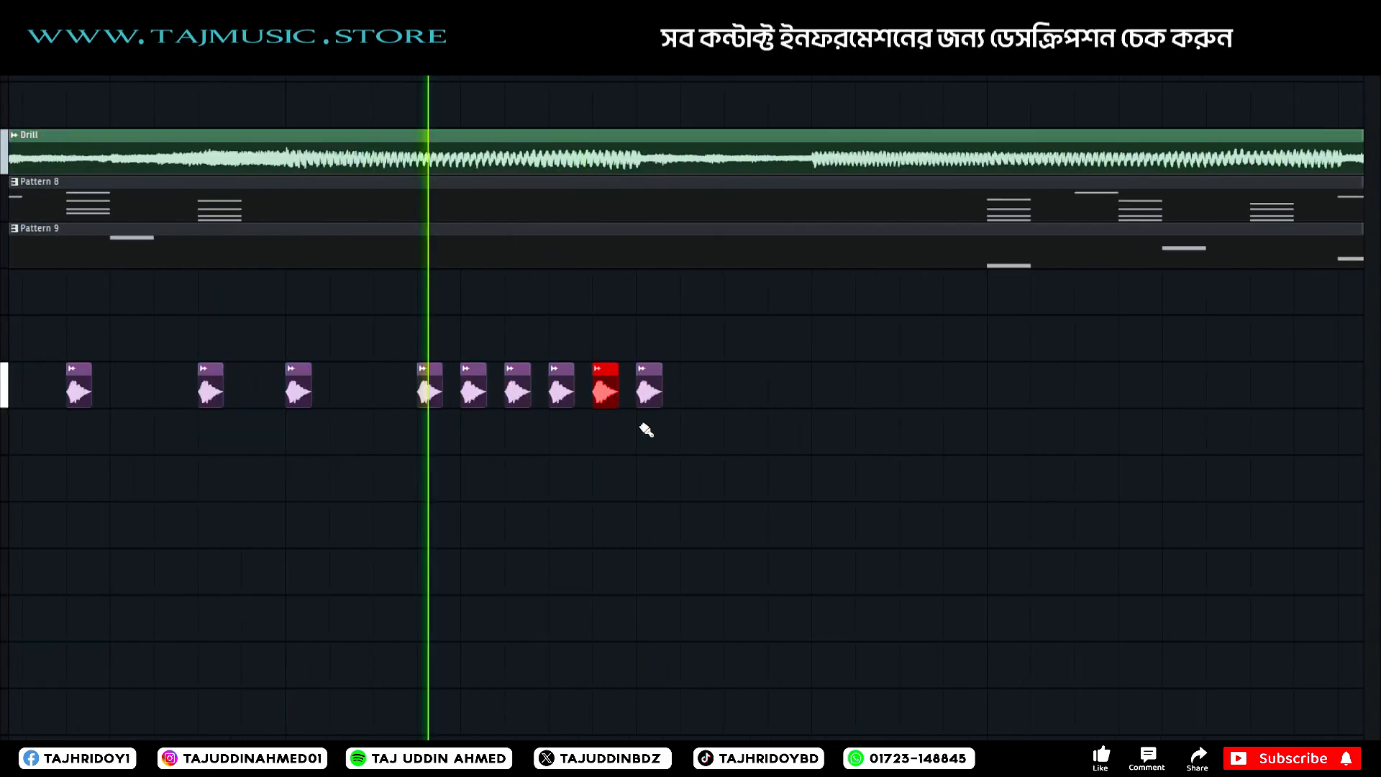
Lower the volume of the first four hi-hats in the added run and play them.
key(space)
drag(609, 438, 478, 390)
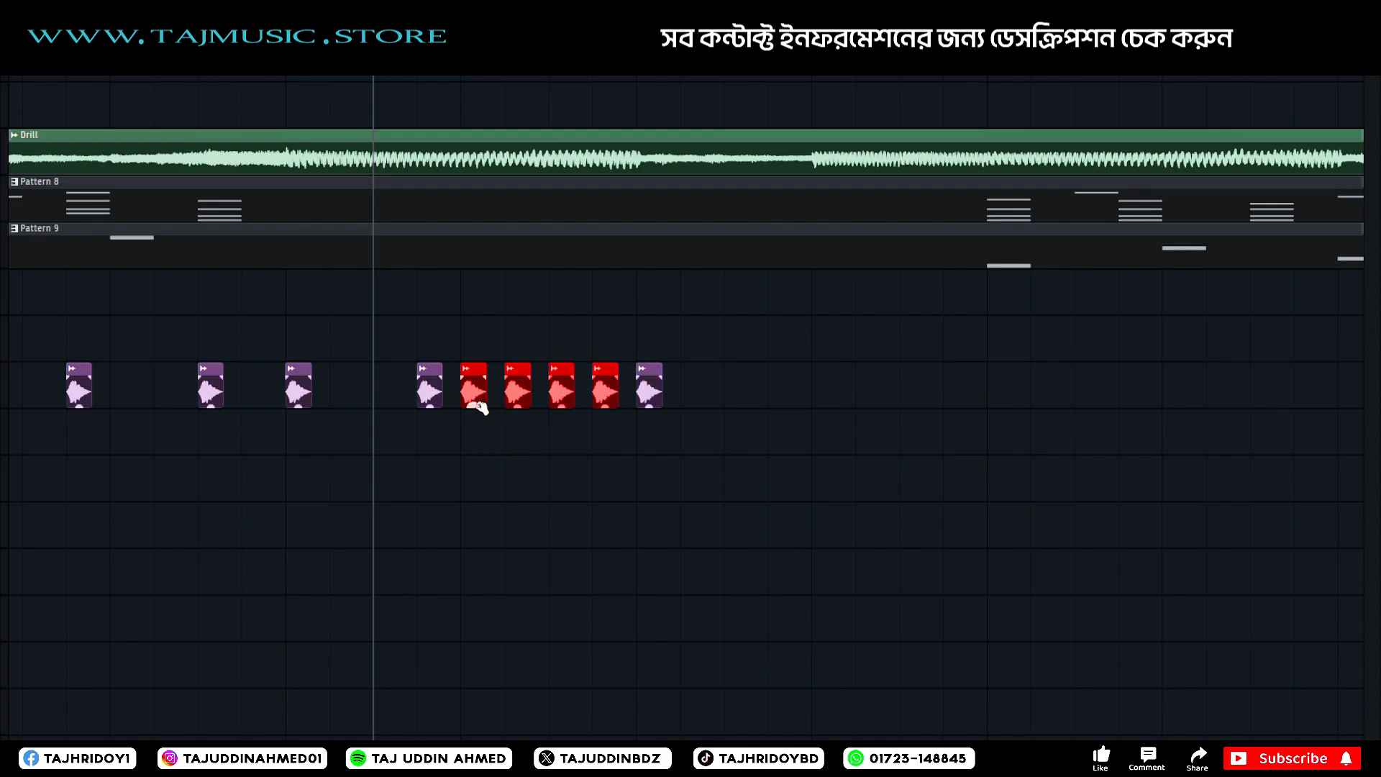
key(space)
key(space)
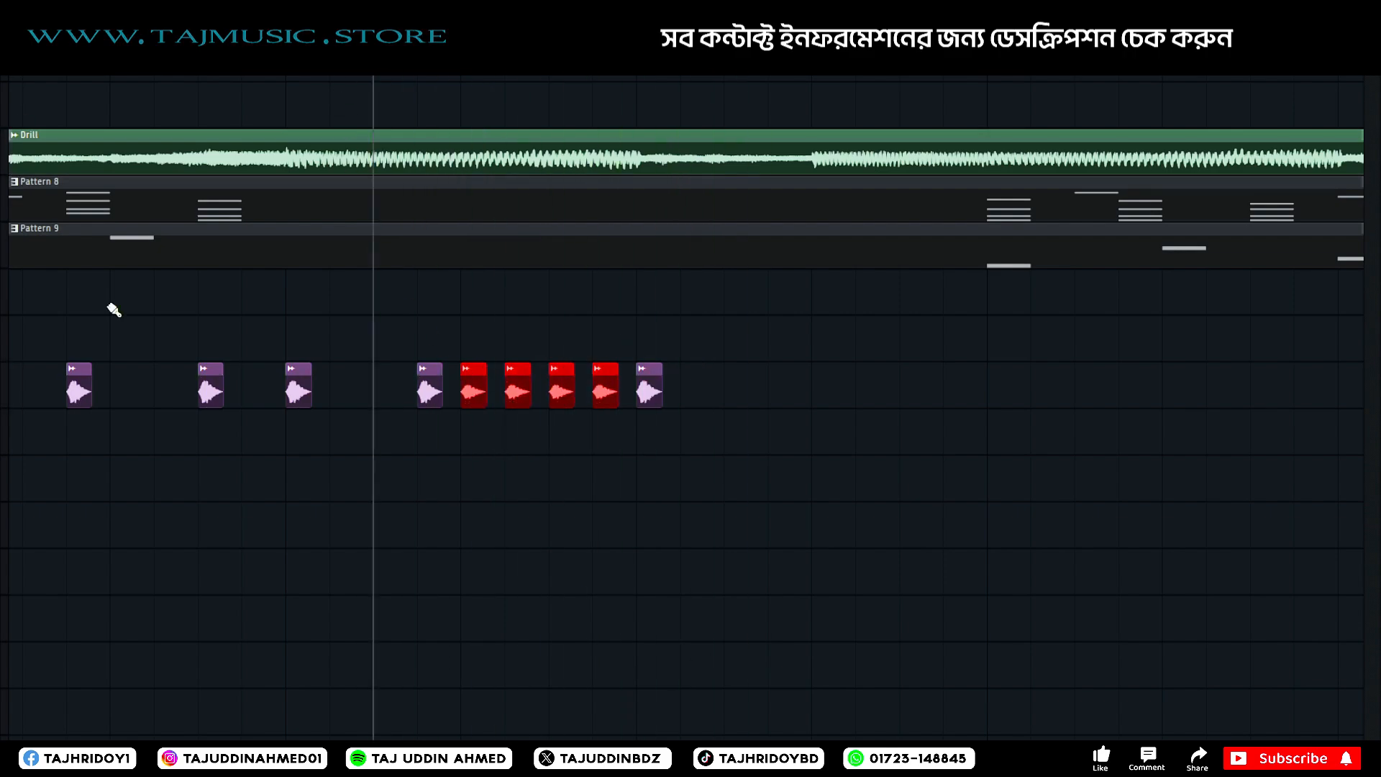
Replace the four quieter hi-hats with four clips of another sample at the same positions on the track below.
click(0, 310)
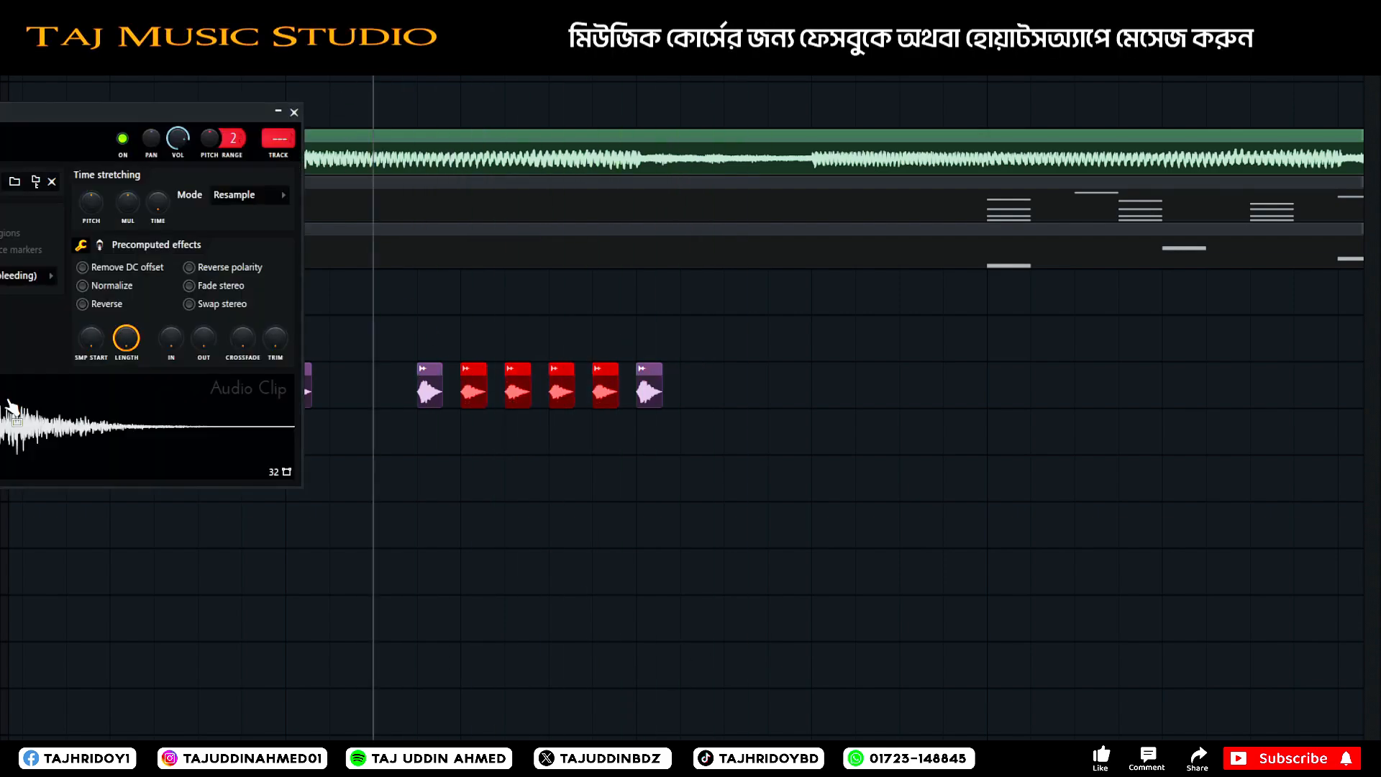
click(294, 112)
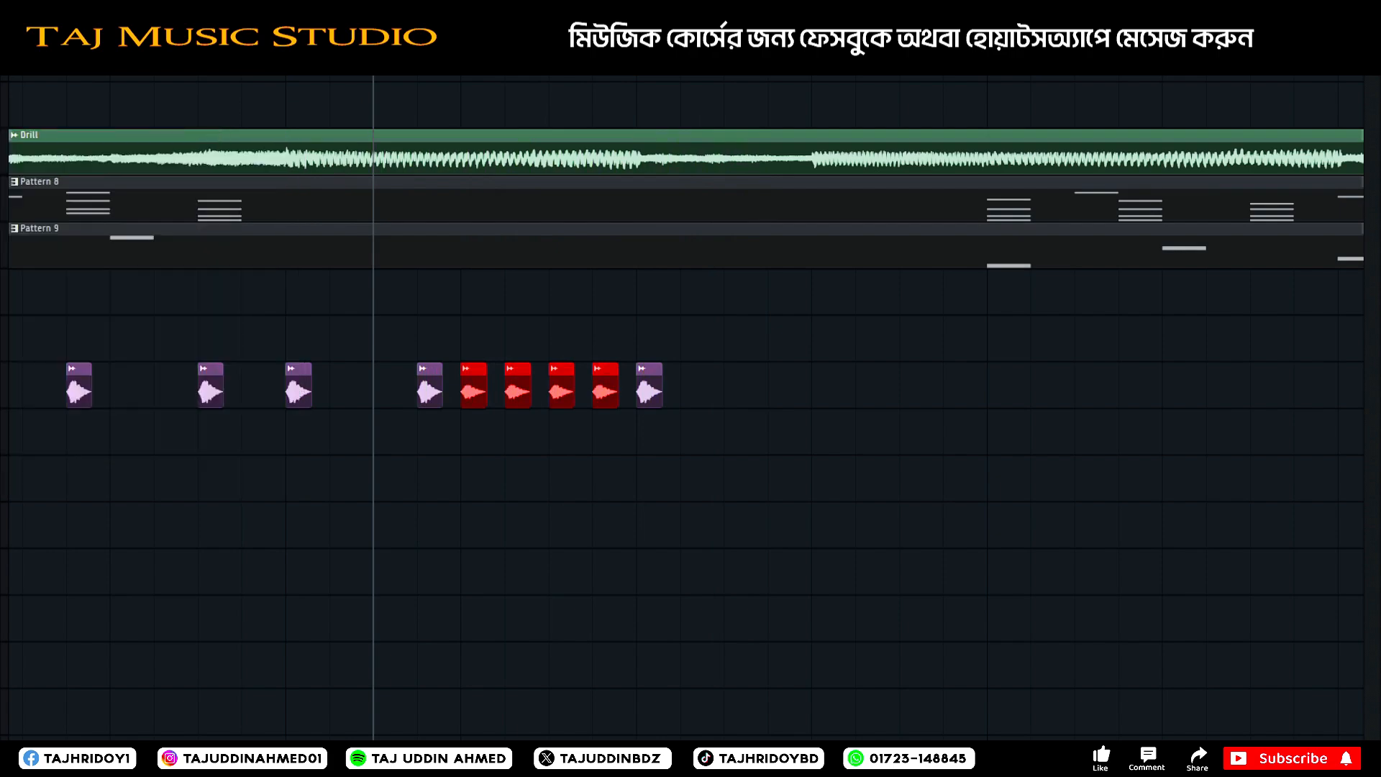
drag(0, 280, 468, 443)
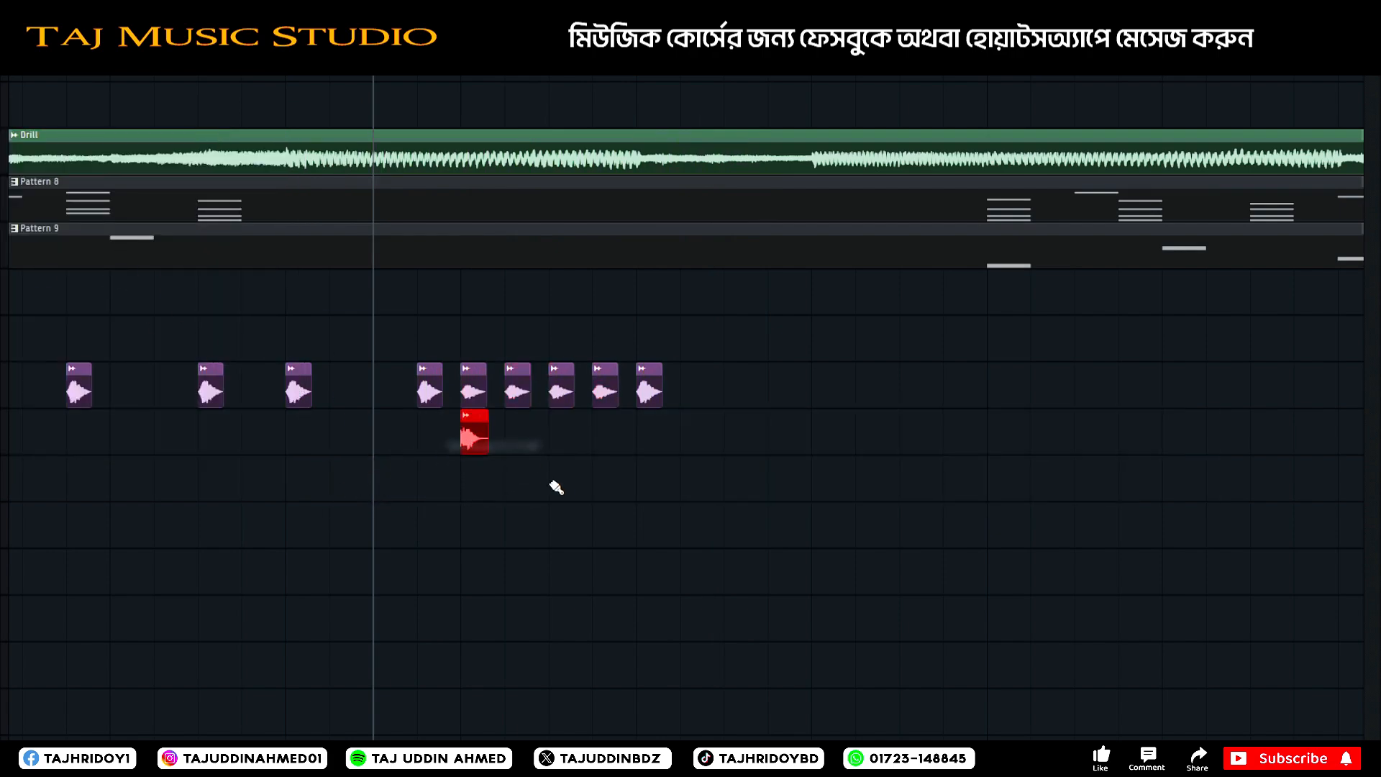
click(514, 452)
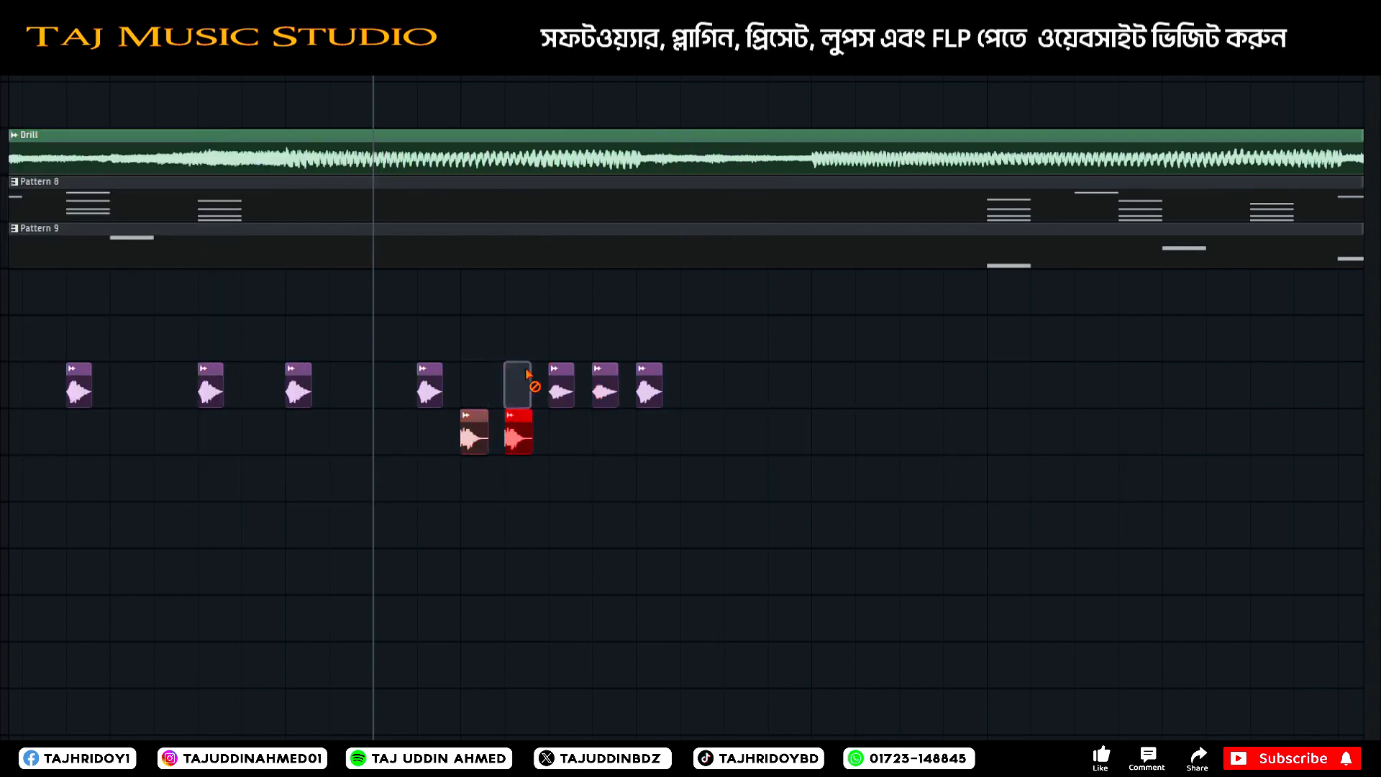
click(608, 436)
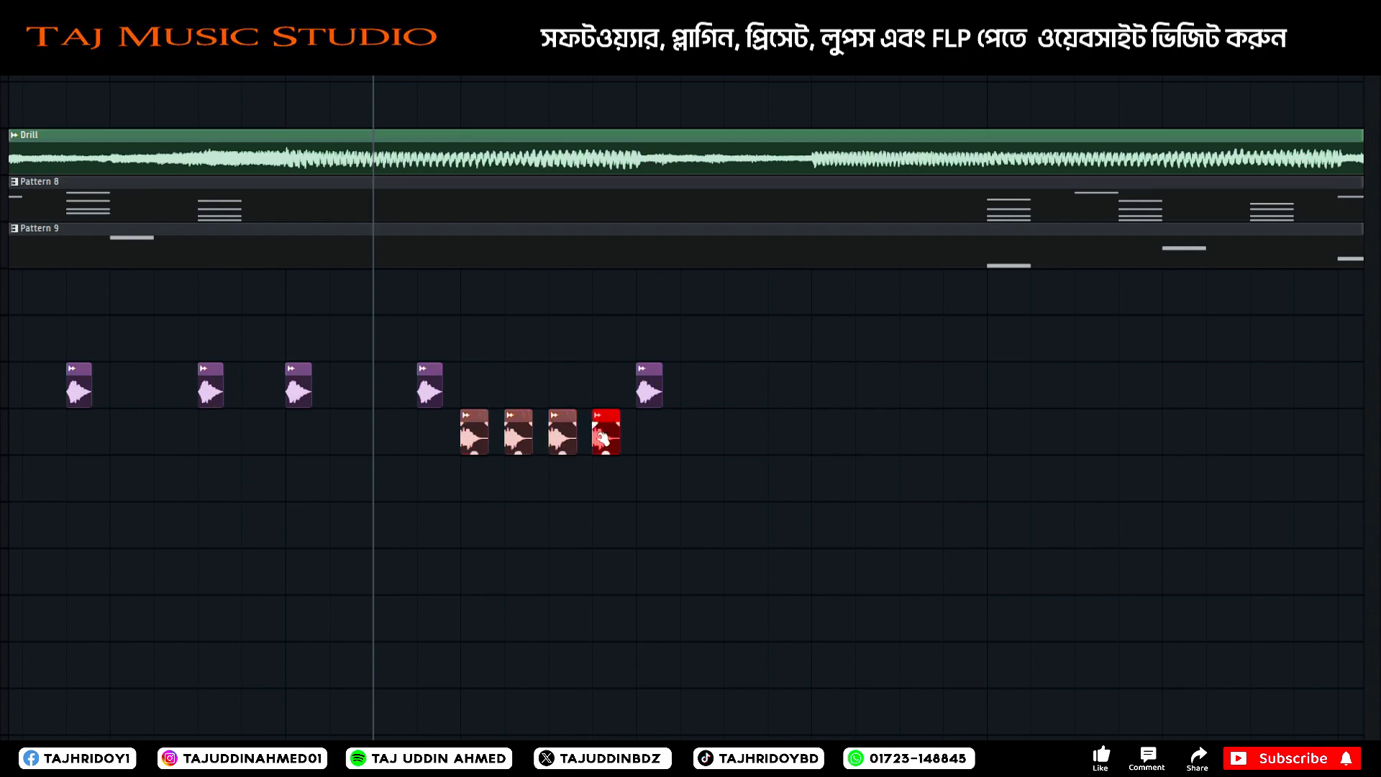
Lower the volume of the four new clips together and play the drums from just before the loop starts.
drag(674, 433, 468, 457)
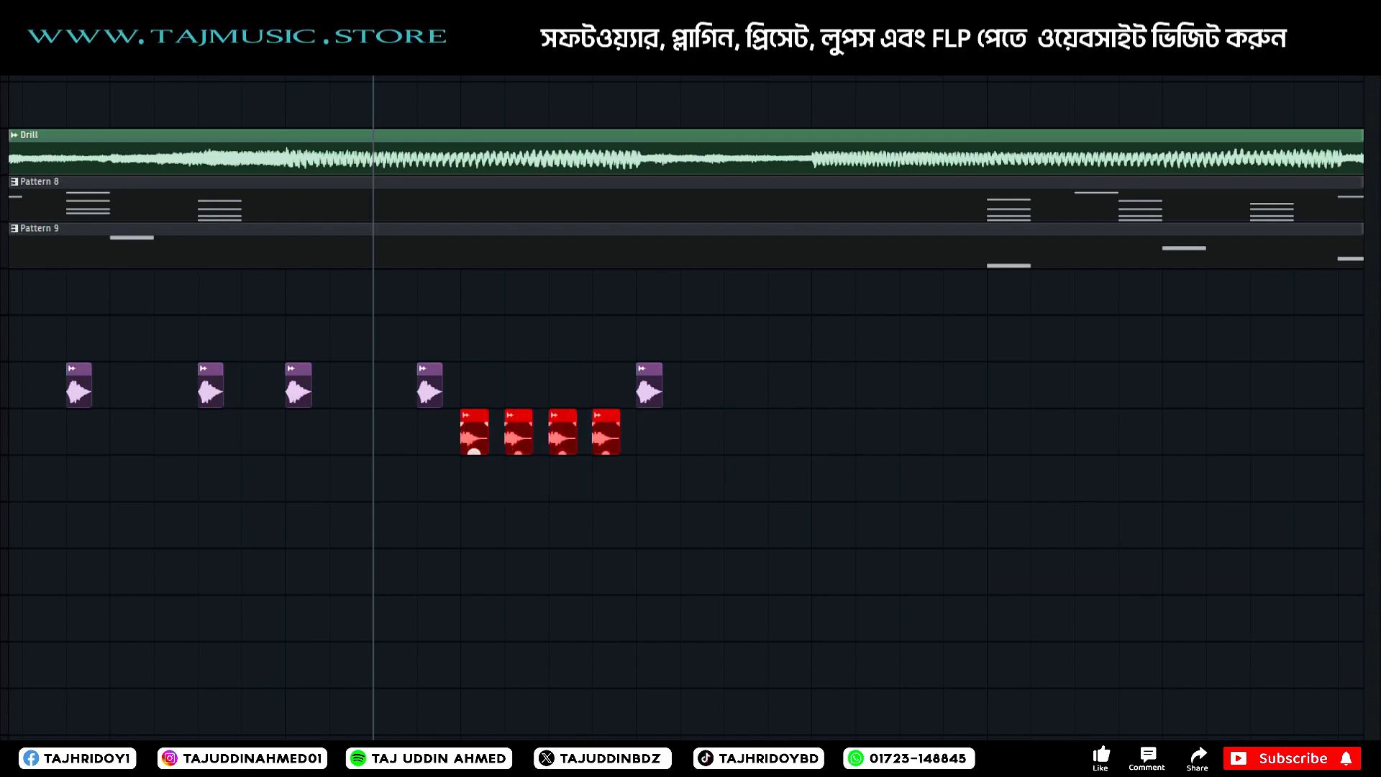
scroll(374, 431, down, 5)
scroll(374, 431, right, 5)
scroll(374, 431, down, 5)
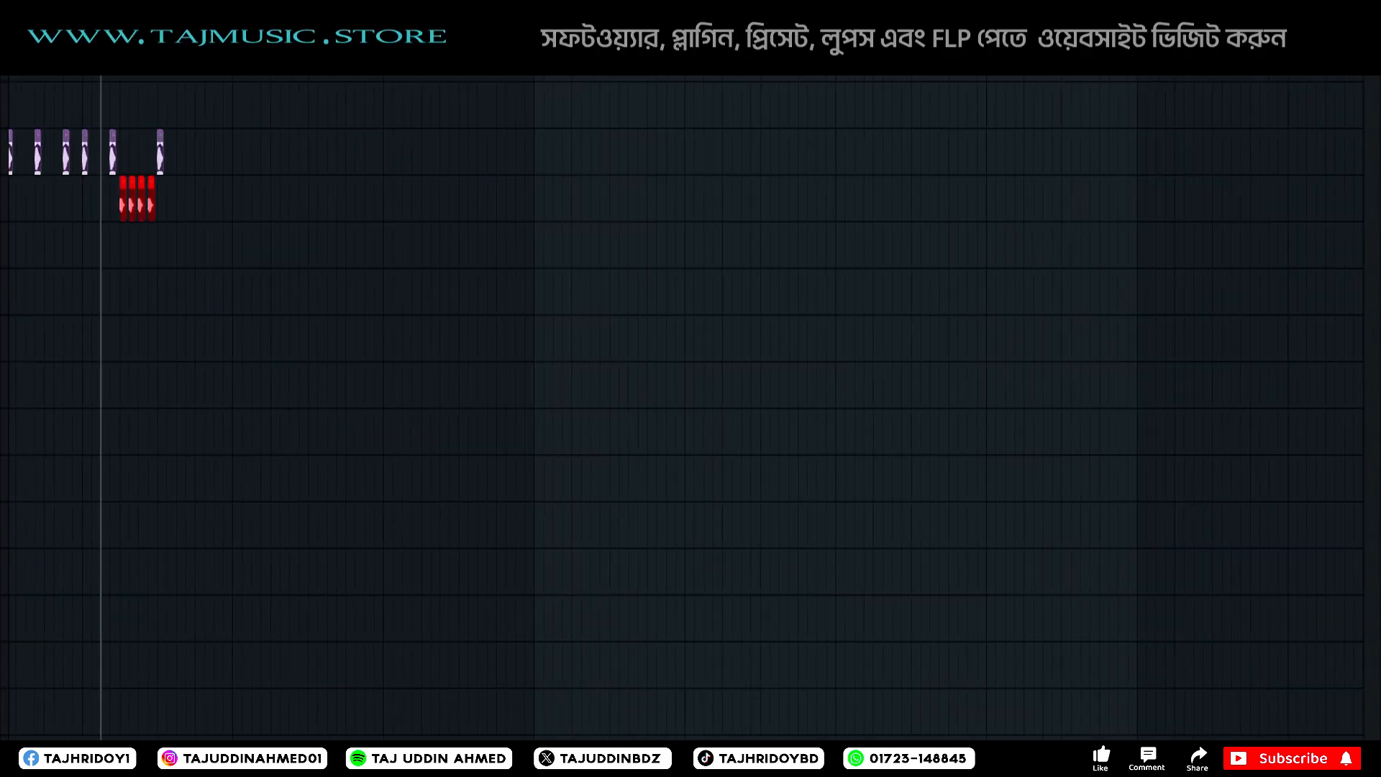
scroll(374, 432, left, 3)
scroll(686, 408, right, 2)
click(266, 69)
scroll(278, 69, up, 3)
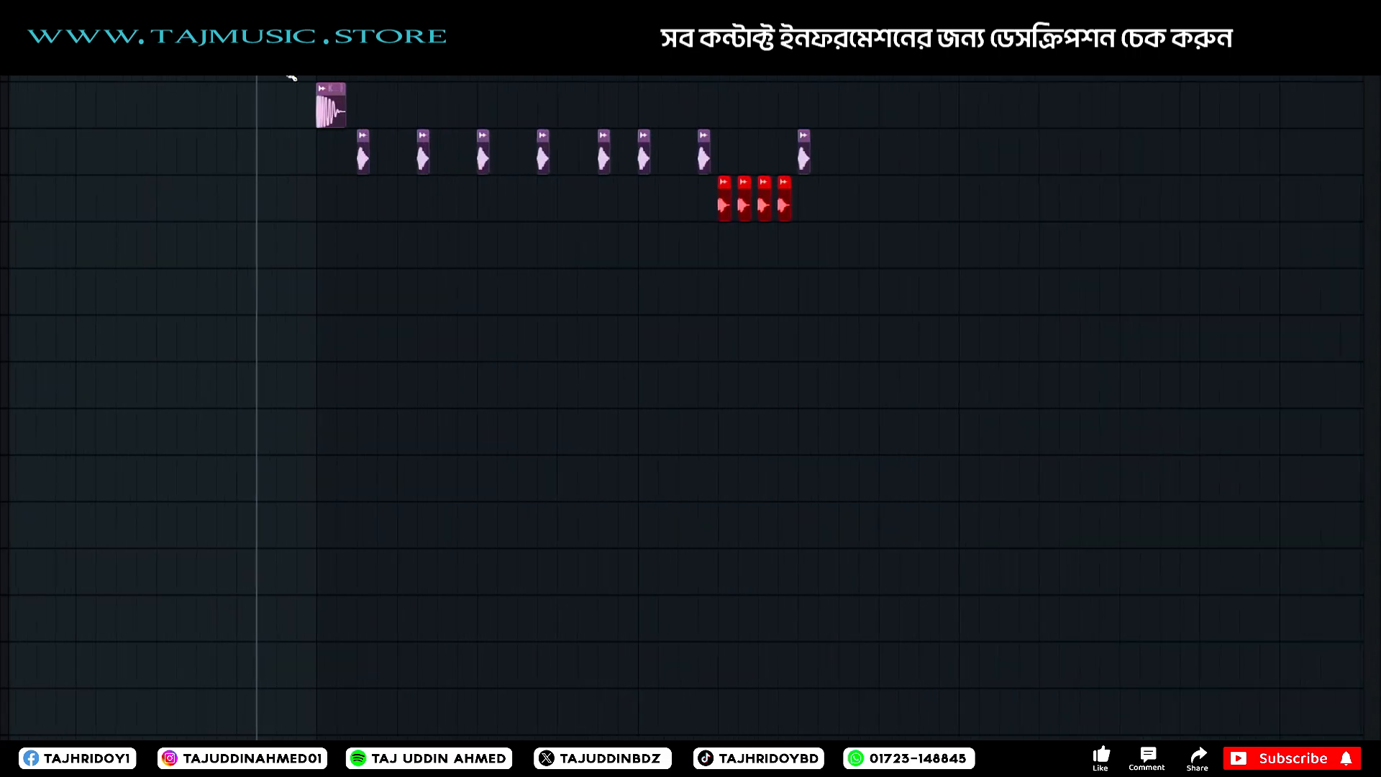
key(space)
scroll(375, 392, up, 4)
scroll(380, 398, down, 4)
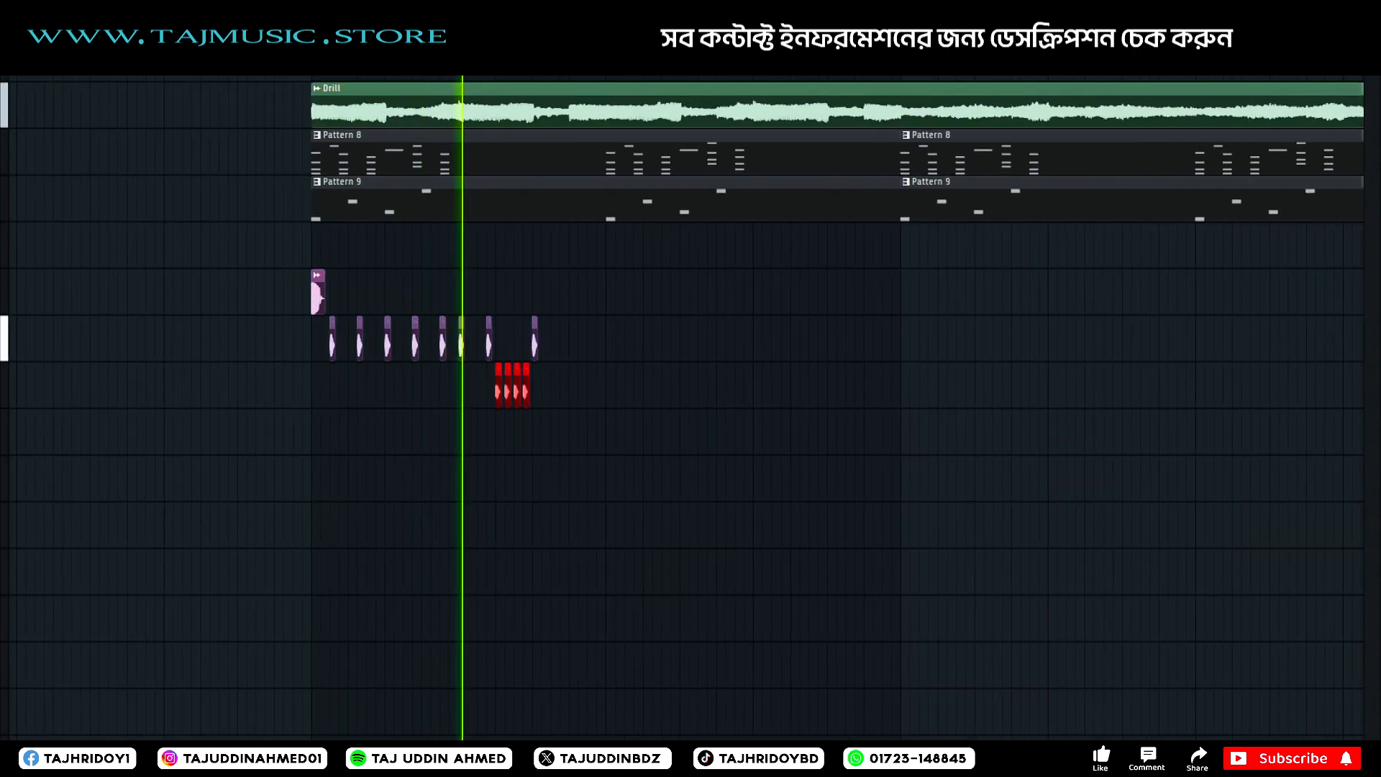
key(space)
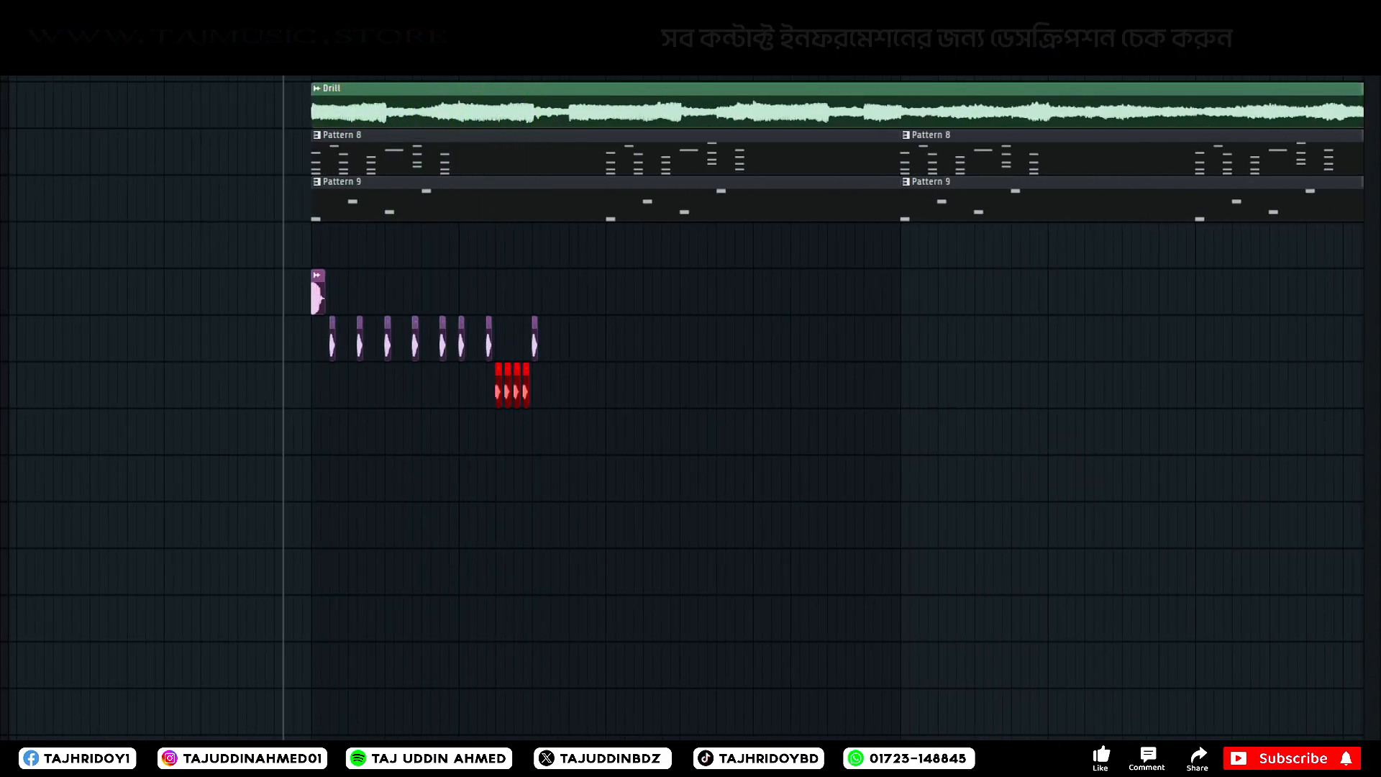
Place a snare sample on the kick track at the middle of the first bar, checking the sample's settings.
scroll(295, 397, up, 1)
scroll(301, 398, up, 1)
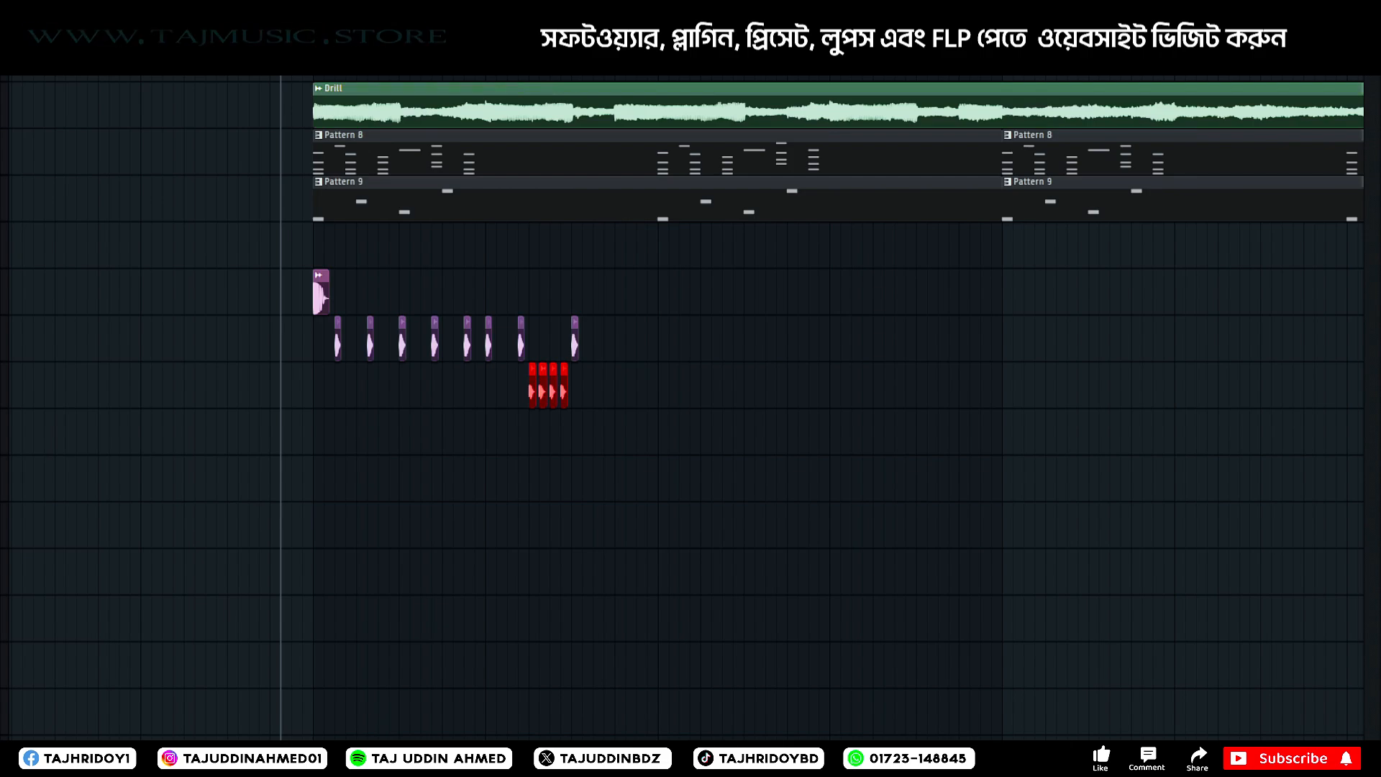
click(245, 70)
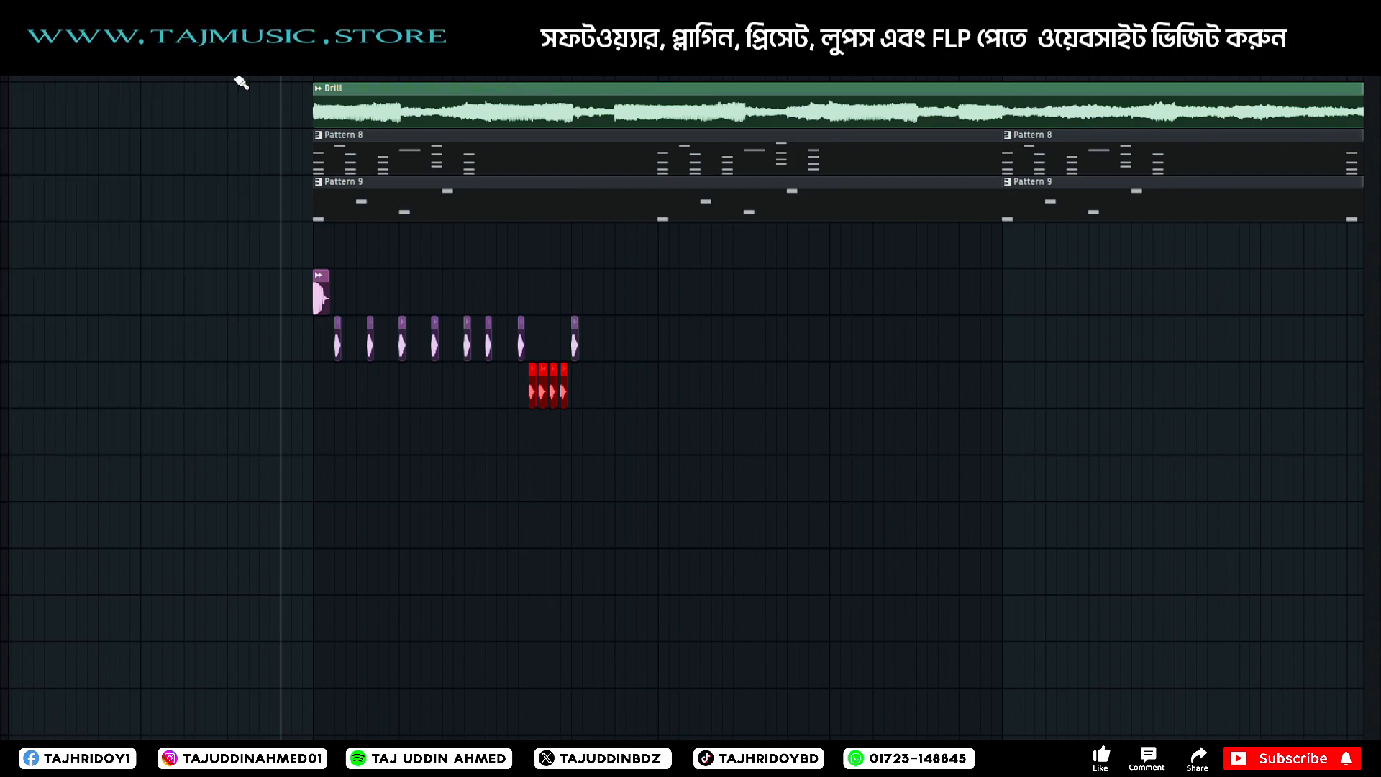
drag(2, 238, 400, 274)
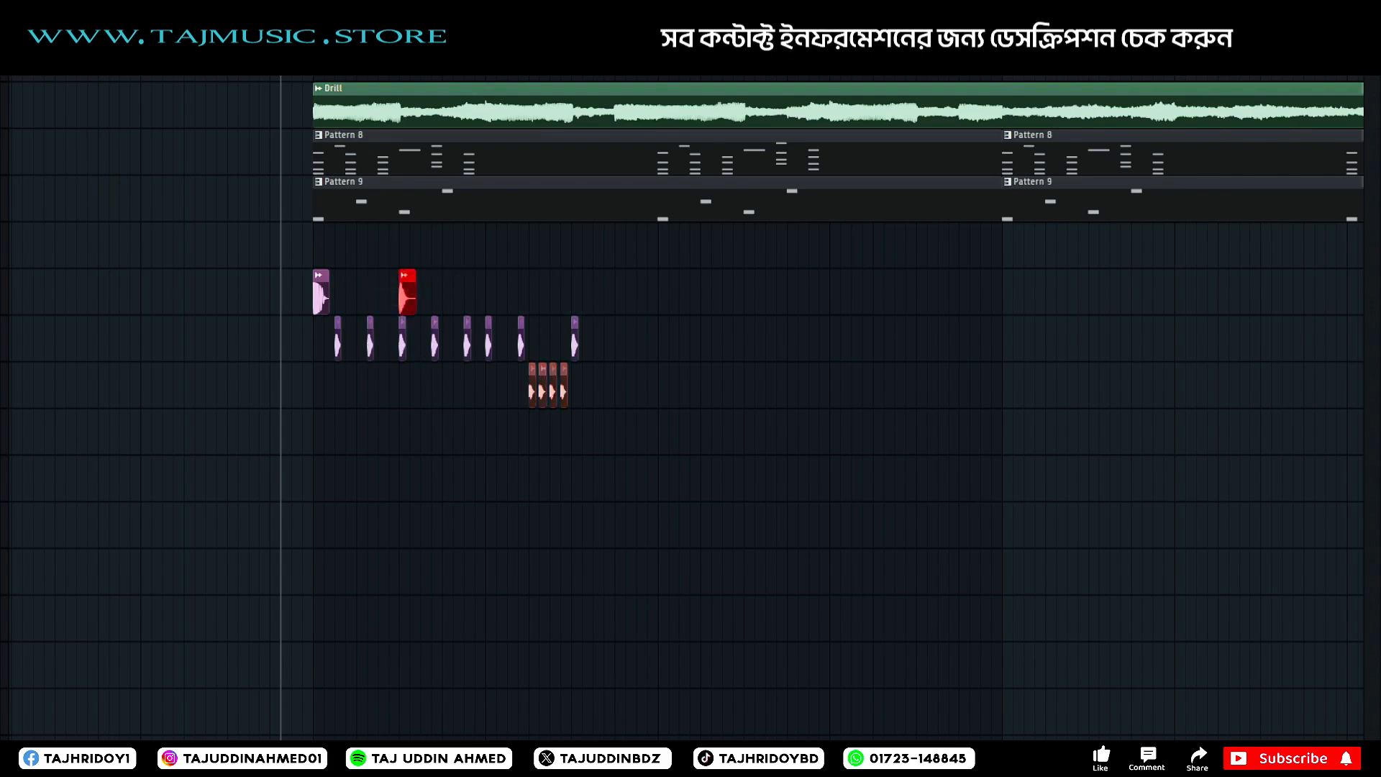
double_click(404, 275)
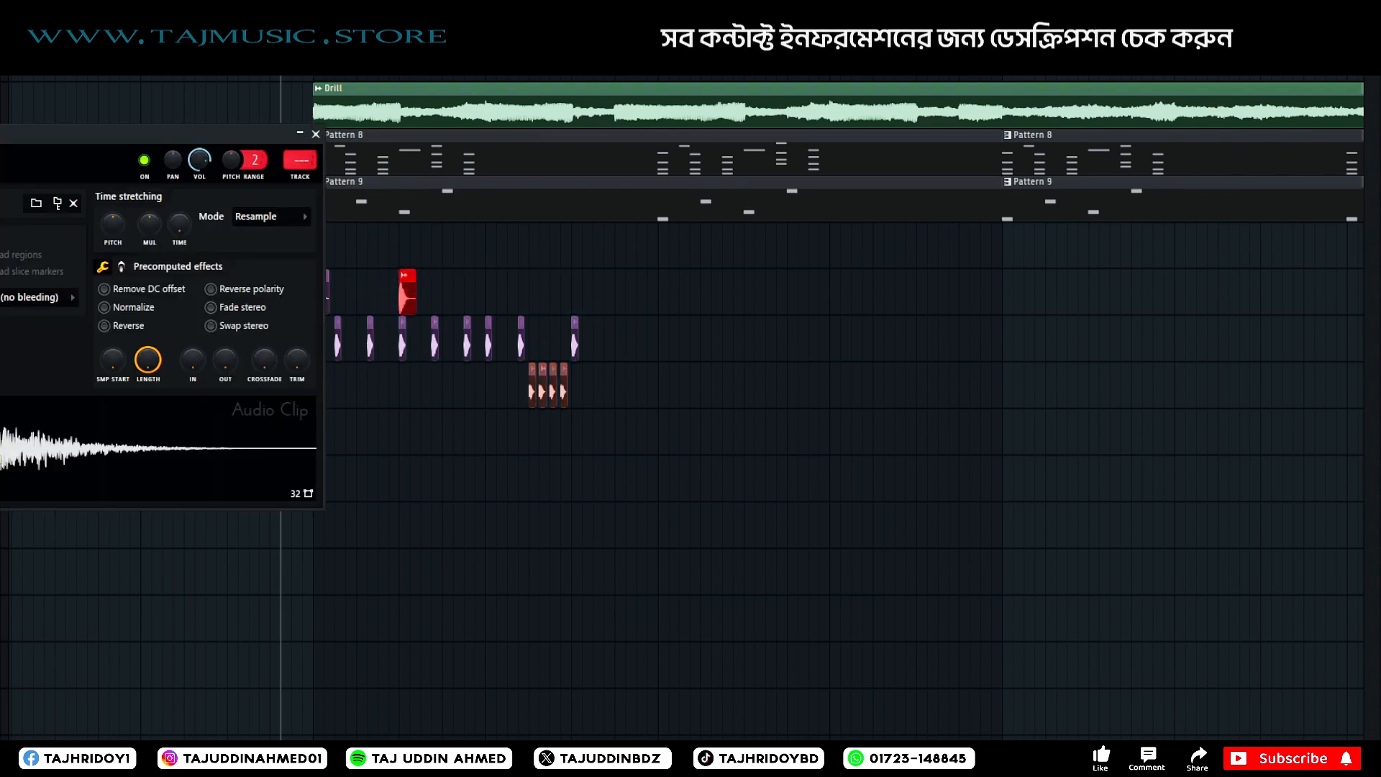
click(316, 135)
double_click(404, 276)
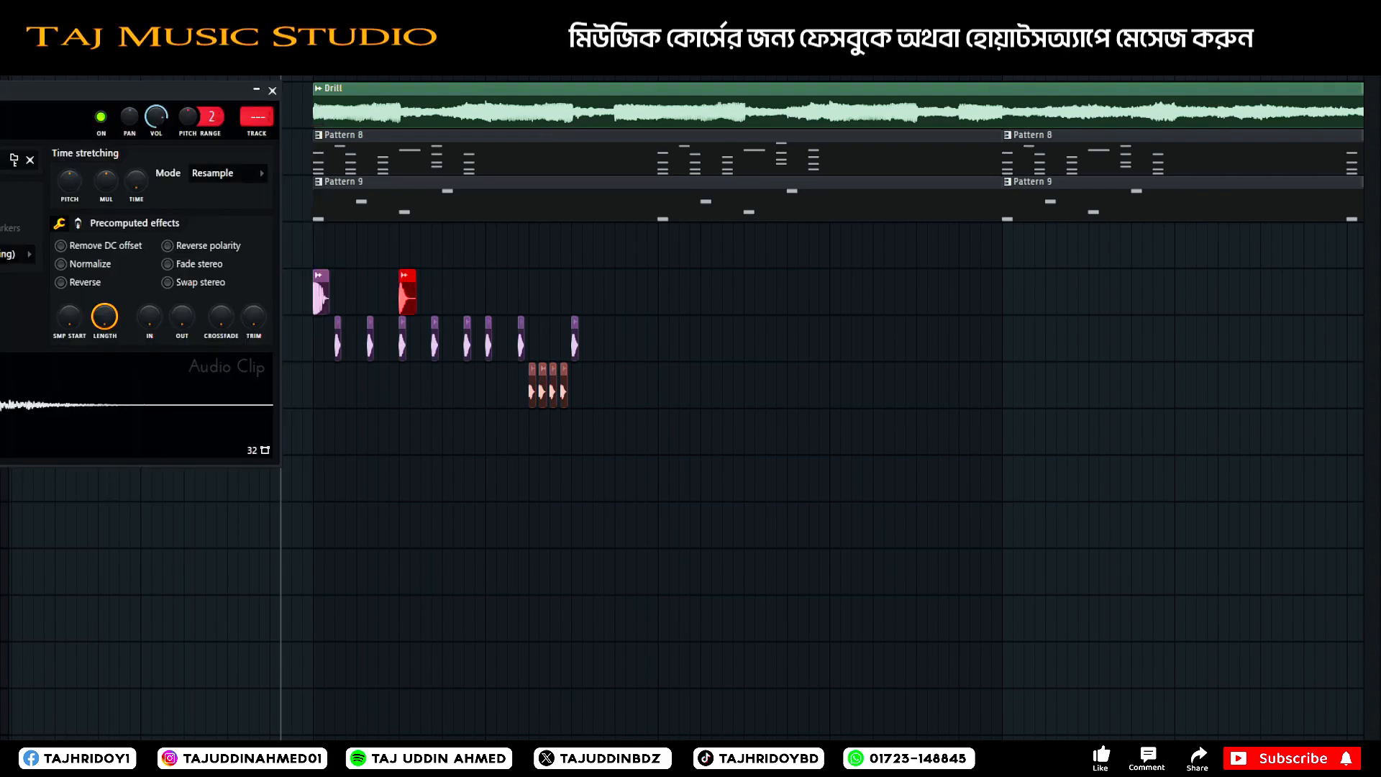
click(272, 90)
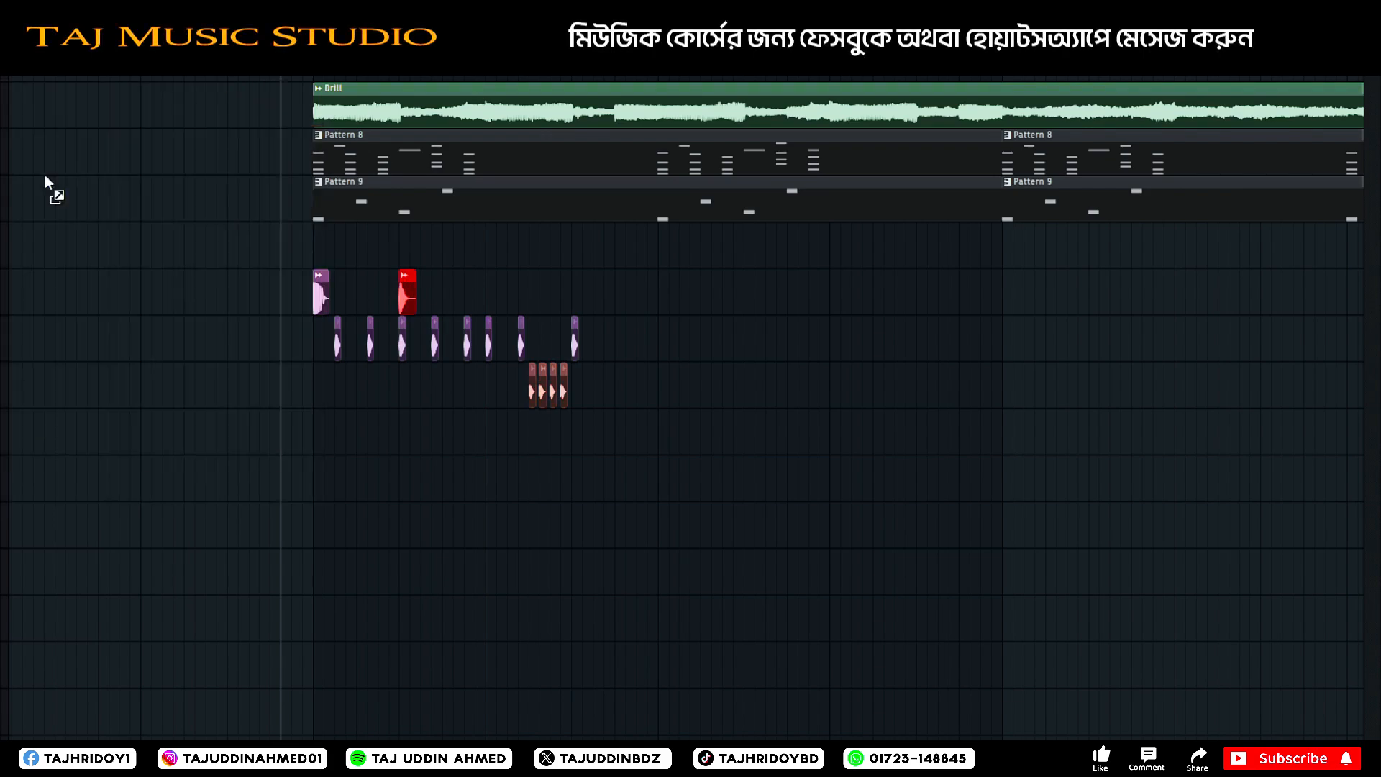
Try another short sample below the snare, one track under the hi-hat roll, play it and delete it.
drag(44, 181, 405, 431)
key(space)
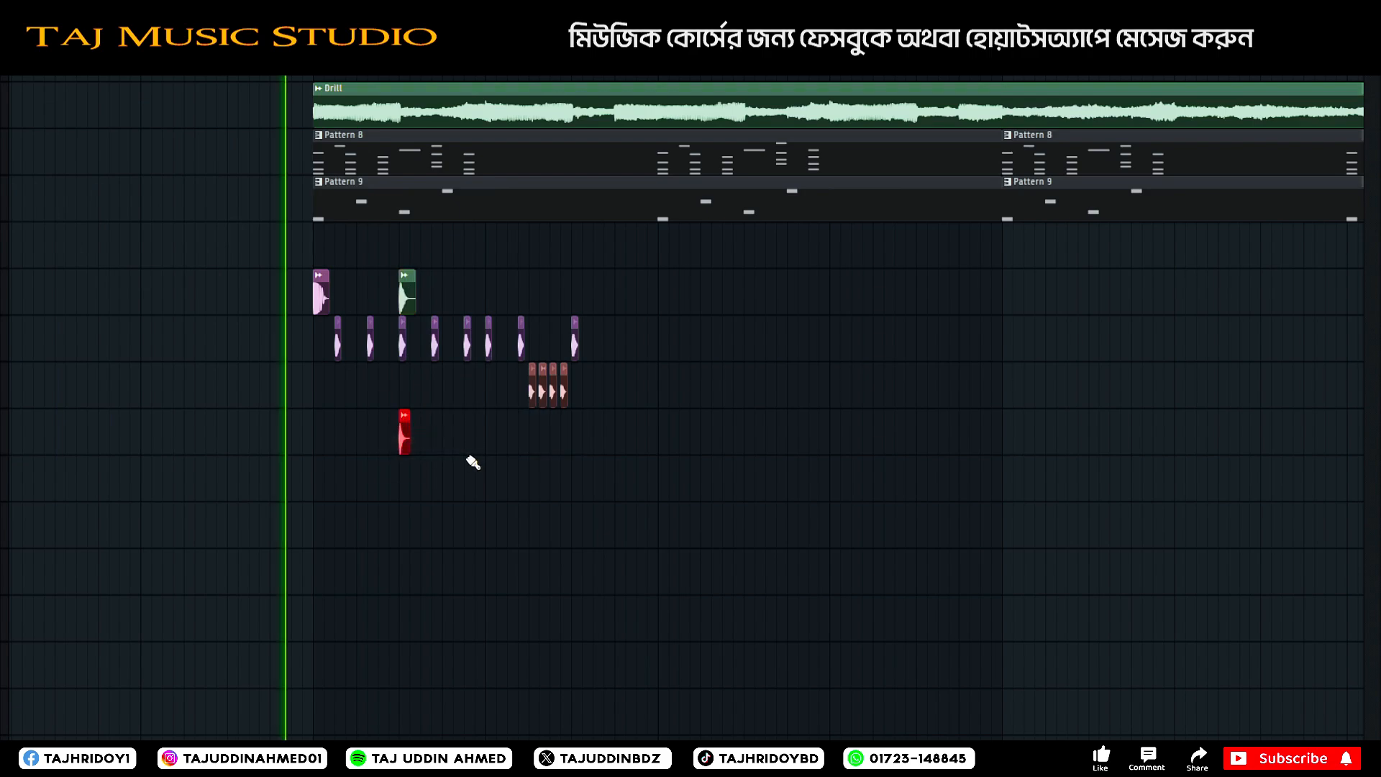
key(space)
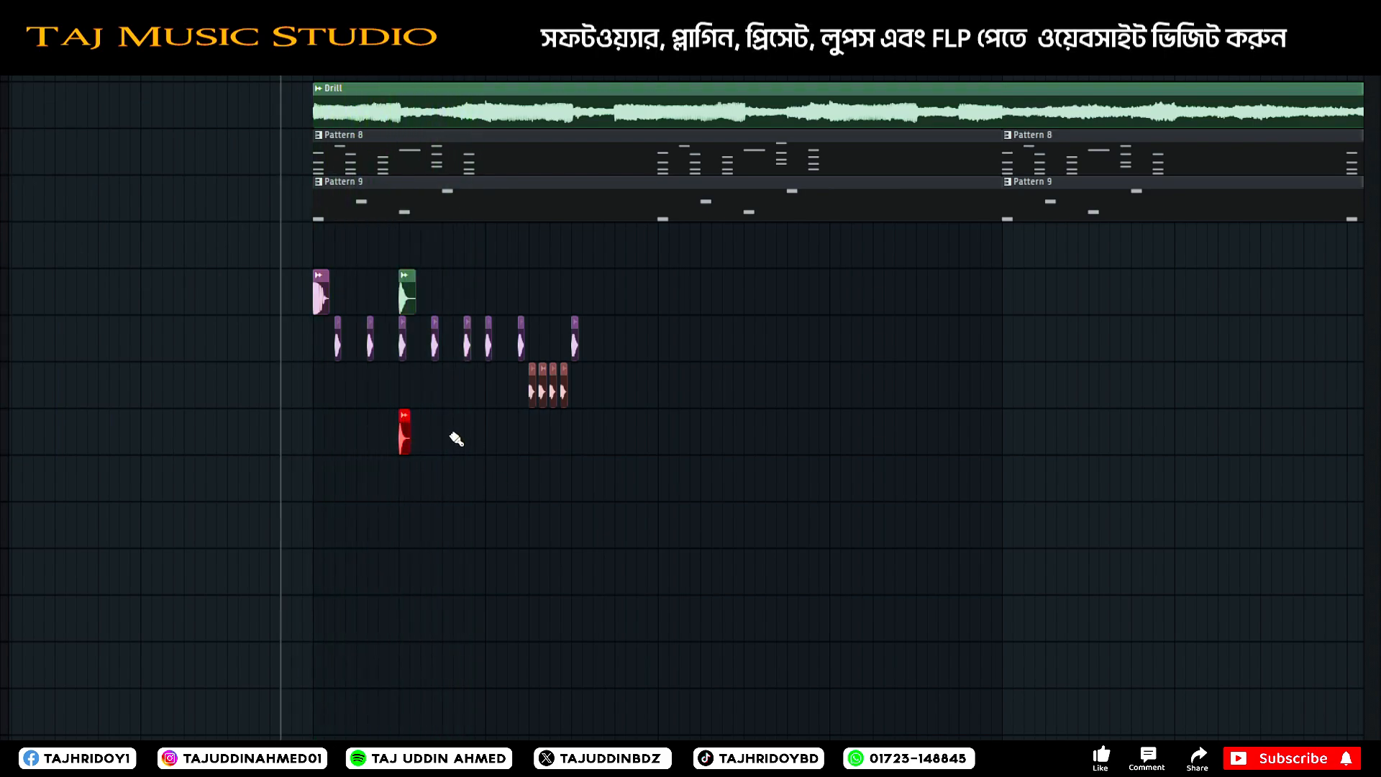
key(space)
right_click(405, 432)
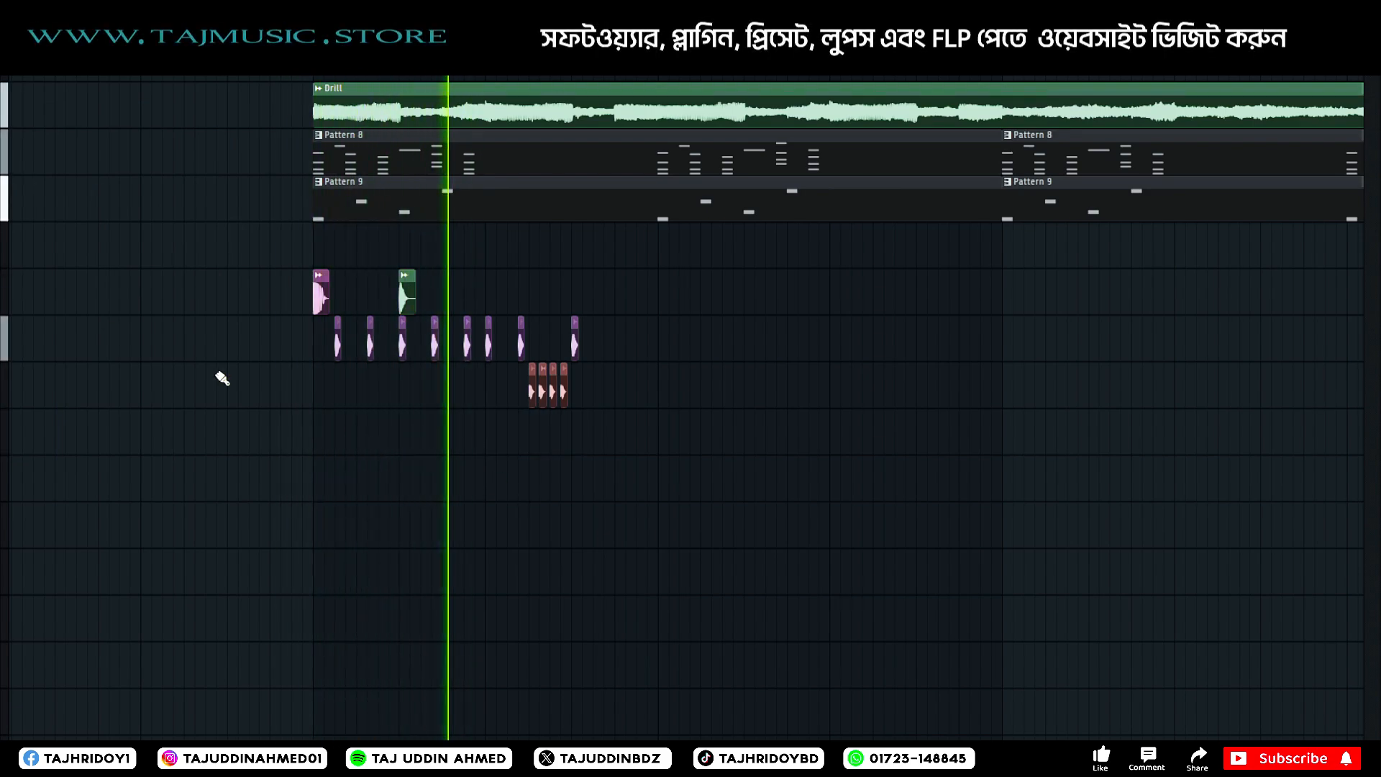
Delete the hi-hat under the snare, layer a second short sample two tracks below the snare, and play the drums.
right_click(402, 340)
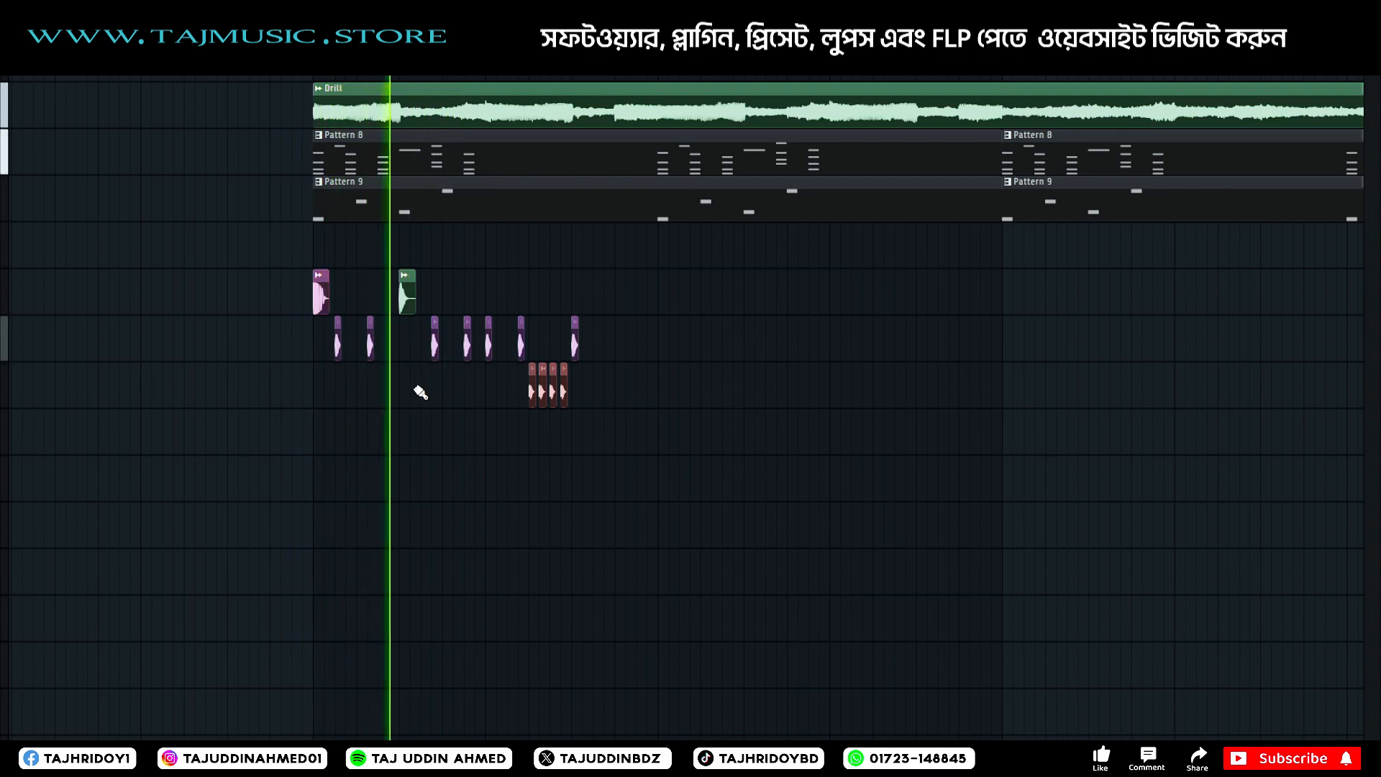
key(space)
drag(3, 426, 403, 383)
key(space)
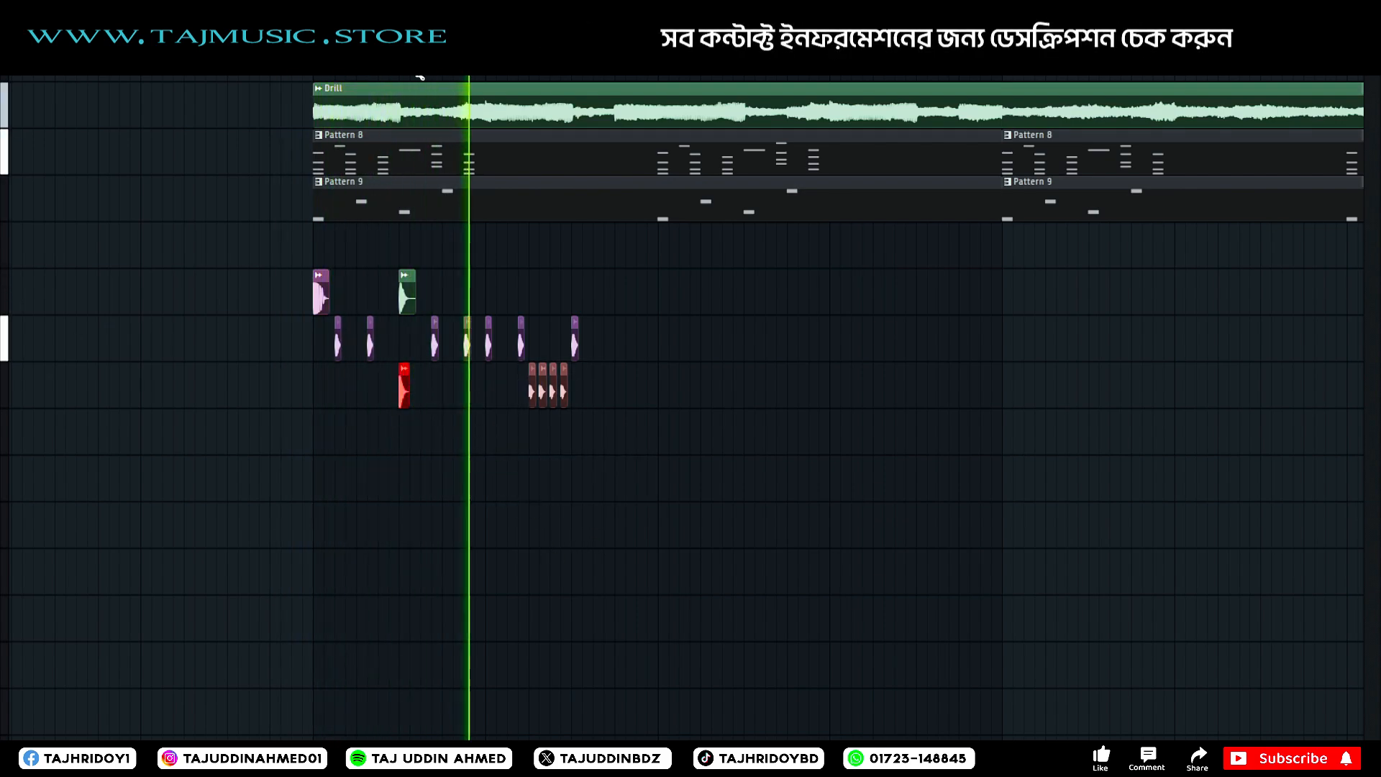
key(space)
Put the hi-hat back directly under the snare and play the layered drums.
scroll(386, 431, up, 3)
click(354, 345)
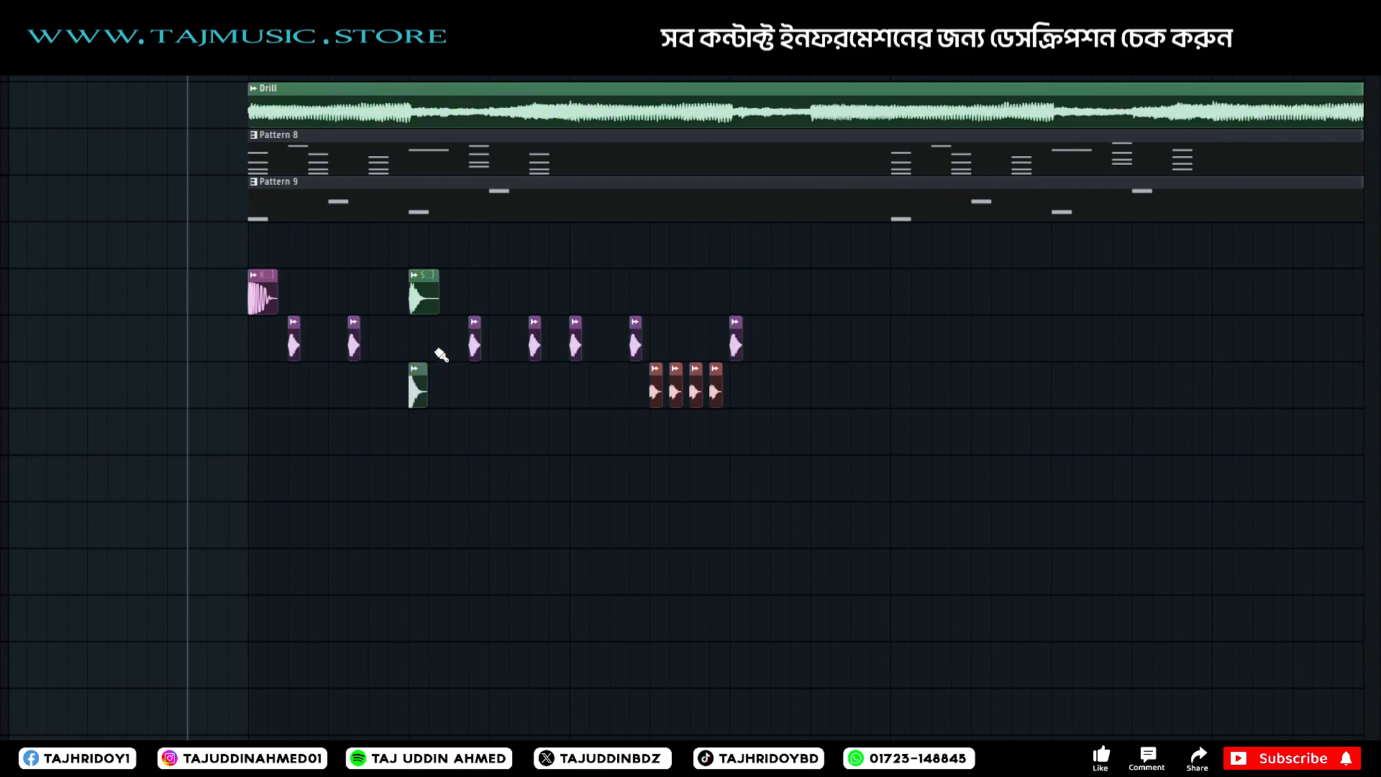
click(415, 345)
key(space)
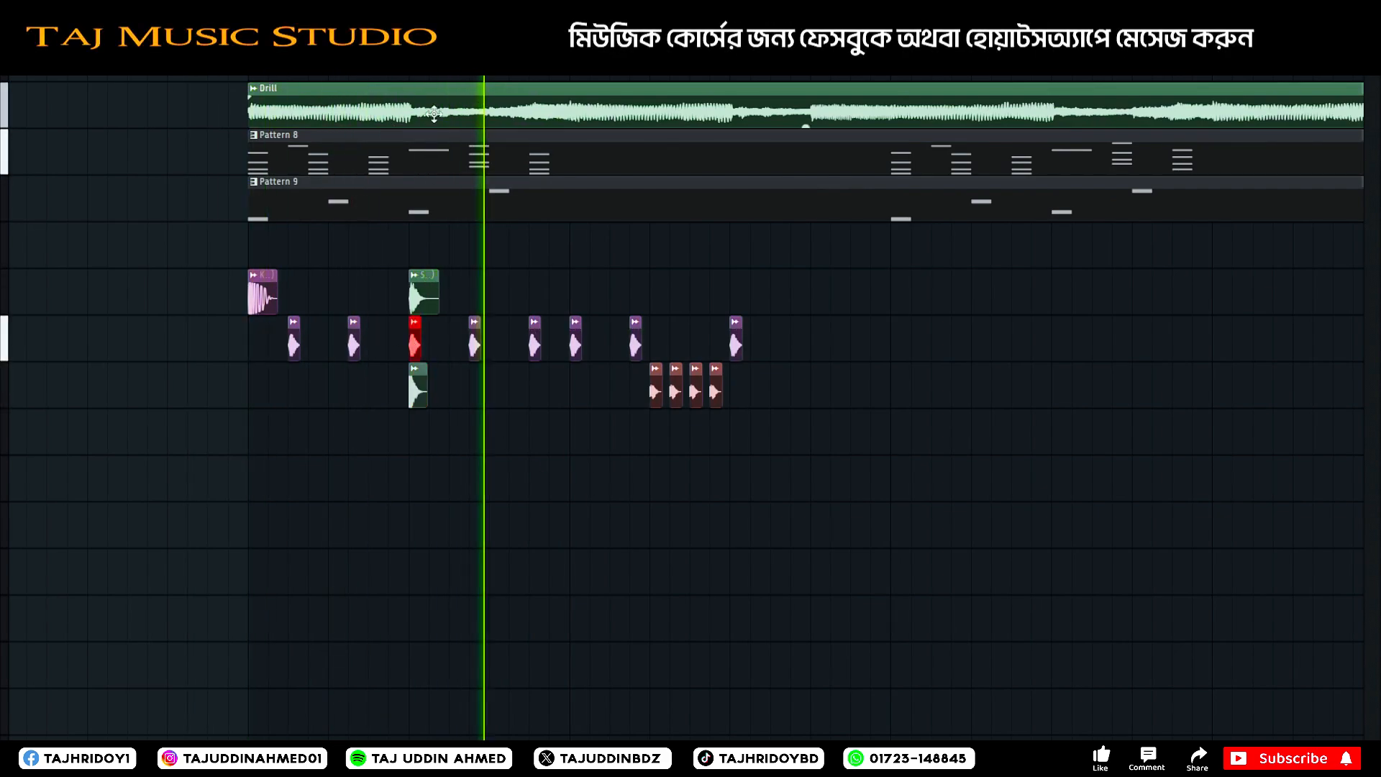
scroll(433, 112, down, 4)
key(space)
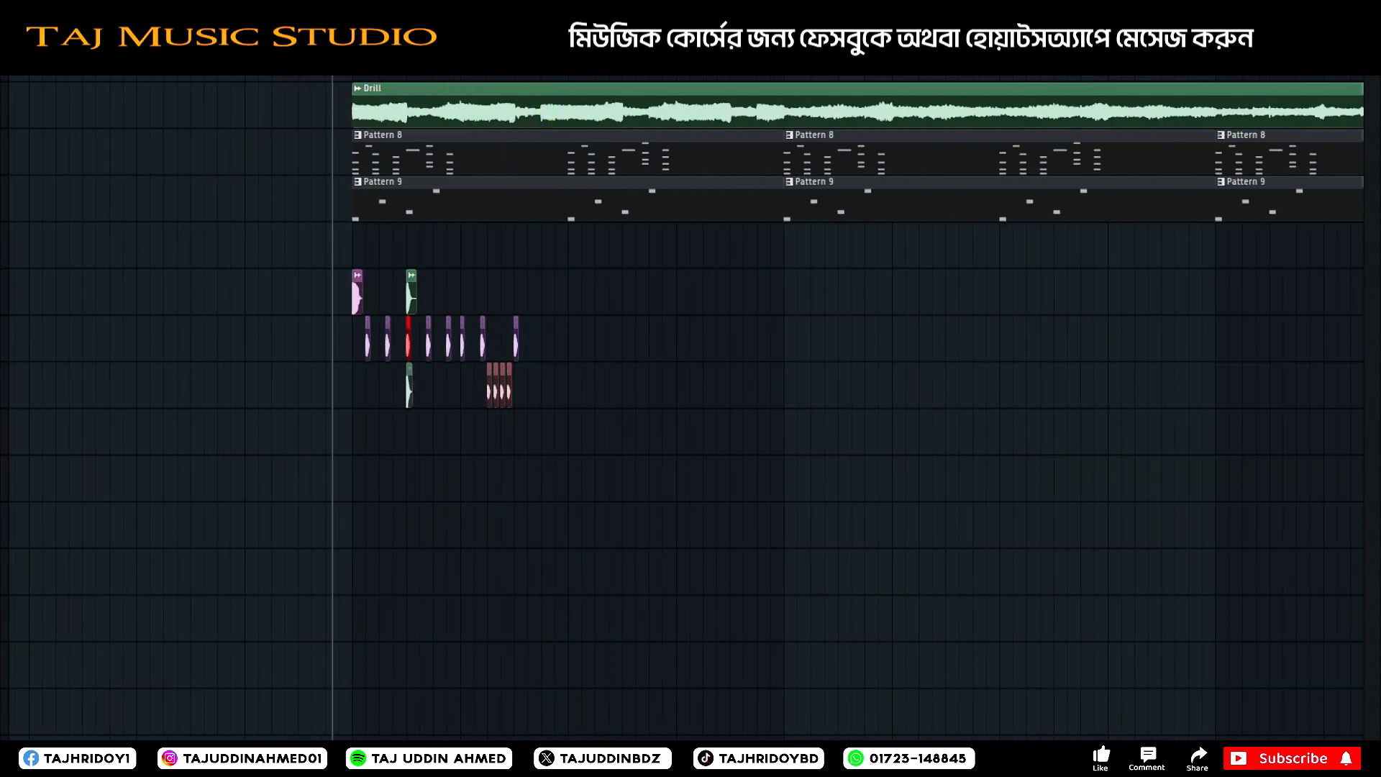
scroll(509, 338, up, 4)
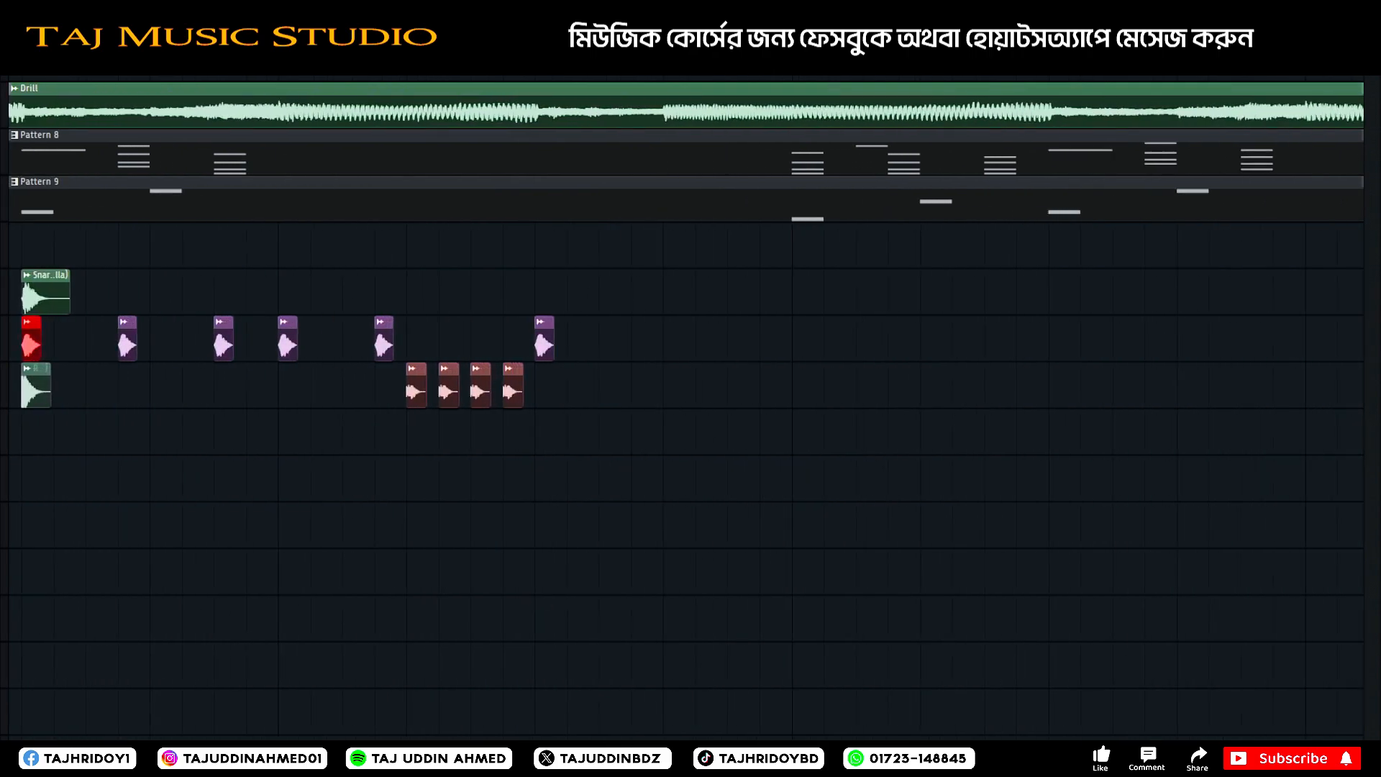
scroll(506, 338, down, 5)
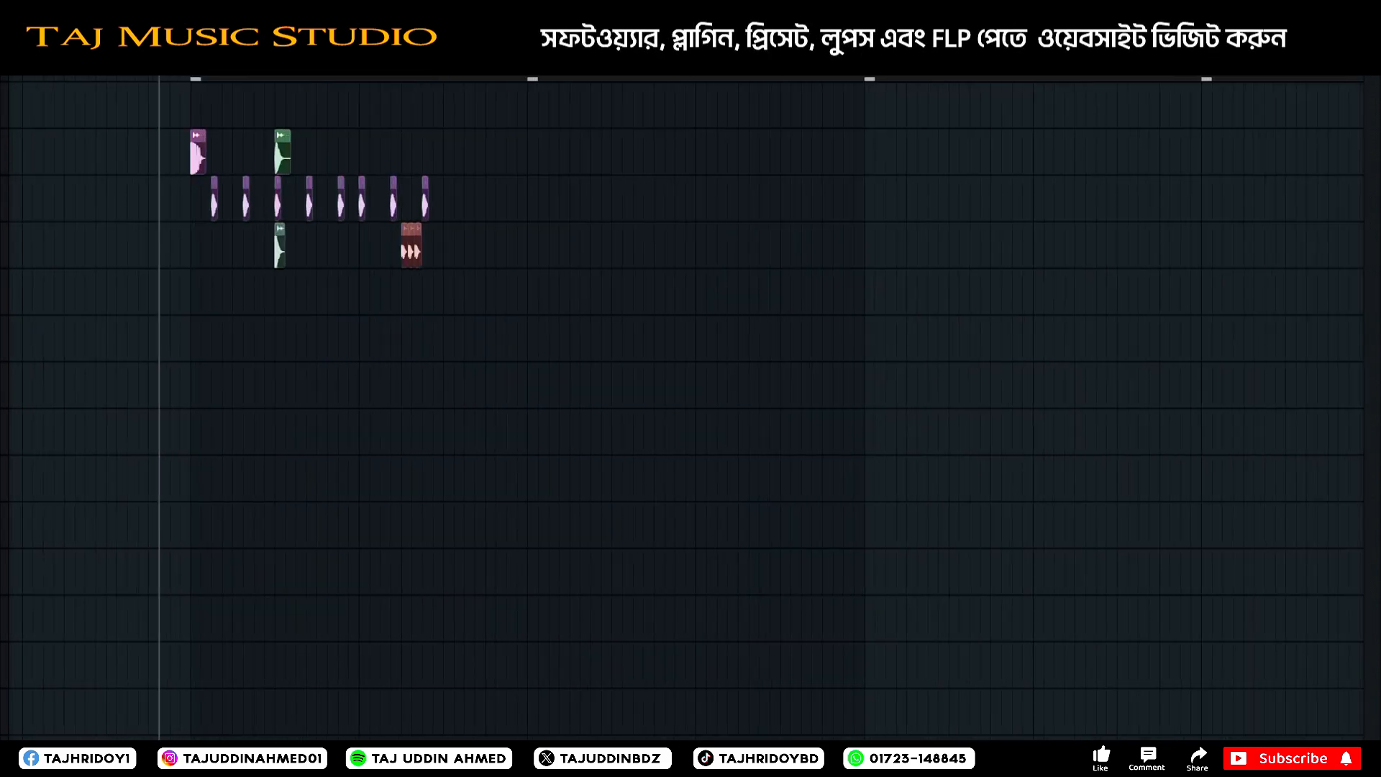
Insert a track below the kick to separate the snare, place a second kick at the middle of the second bar, and play the drums.
scroll(402, 198, up, 3)
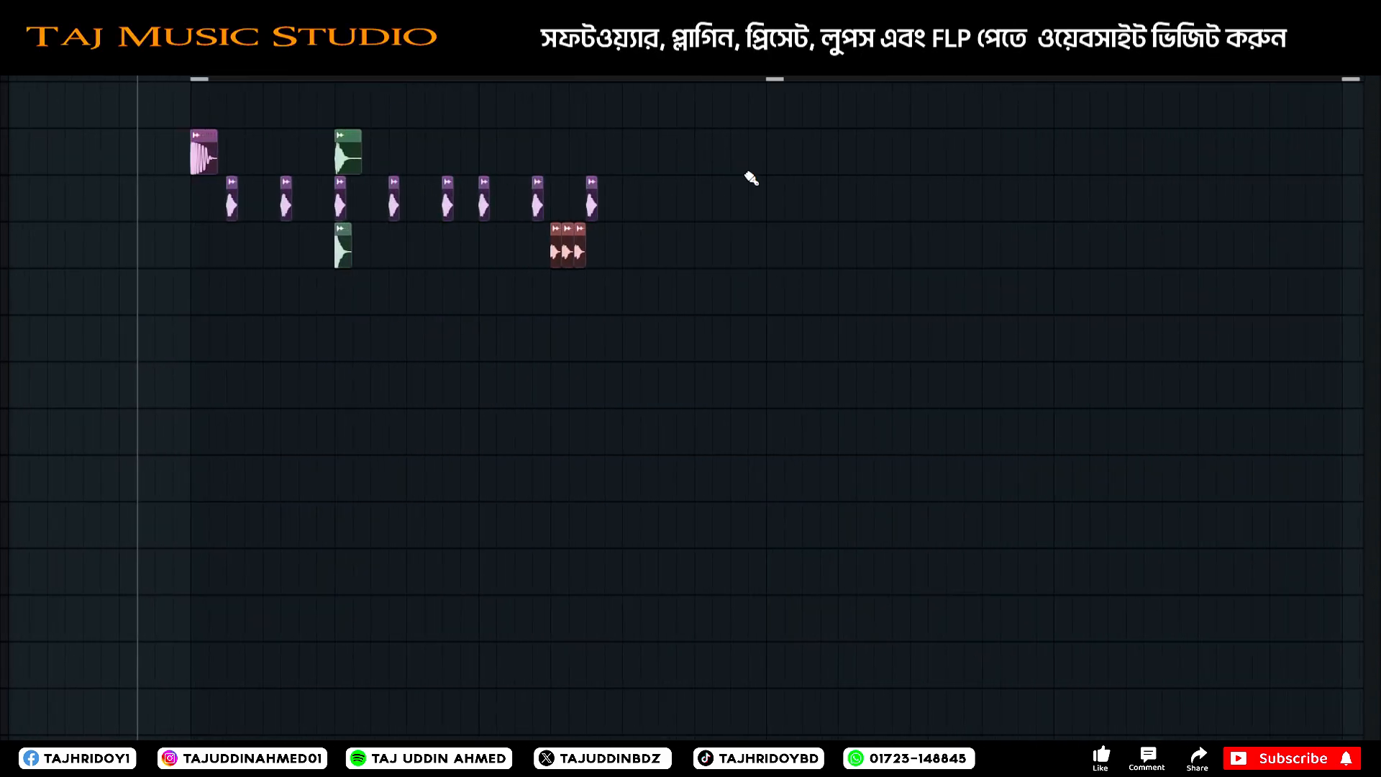
right_click(29, 210)
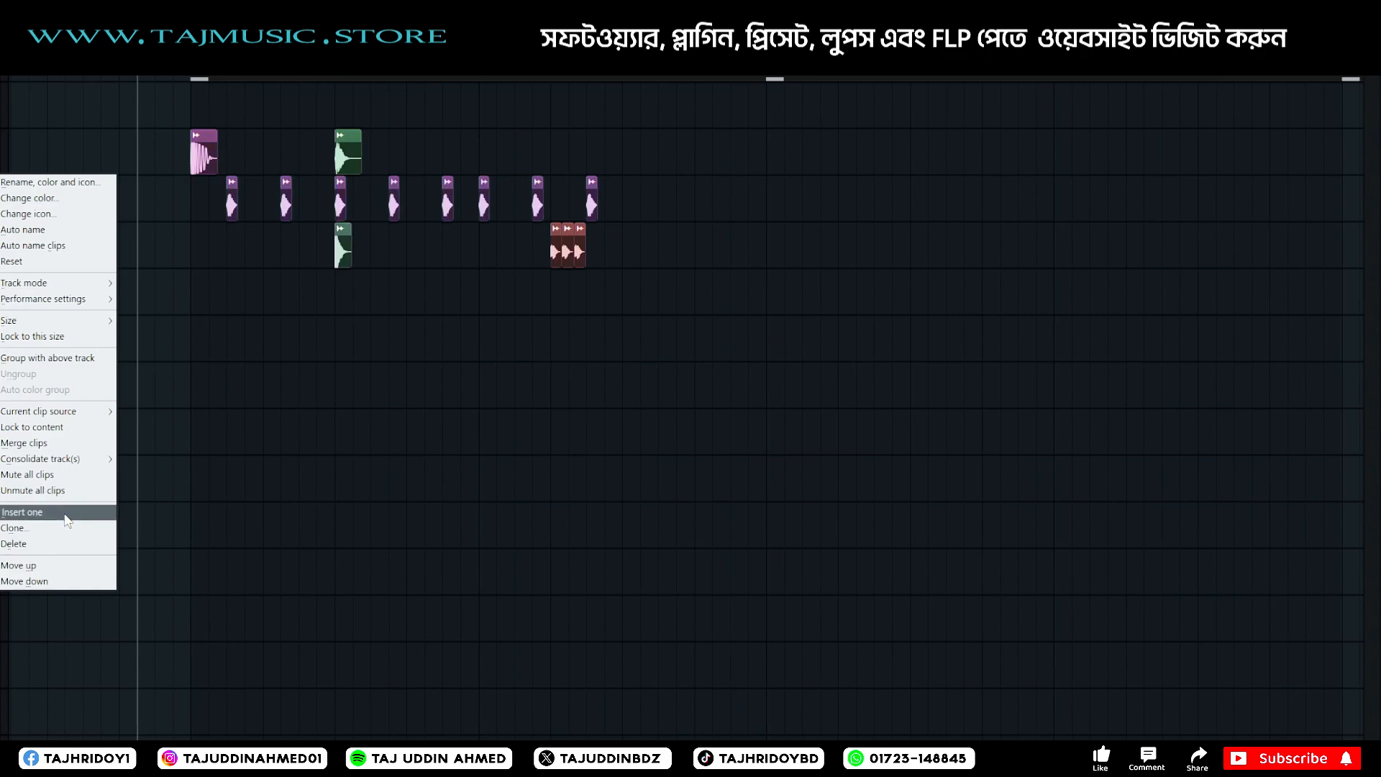
click(65, 512)
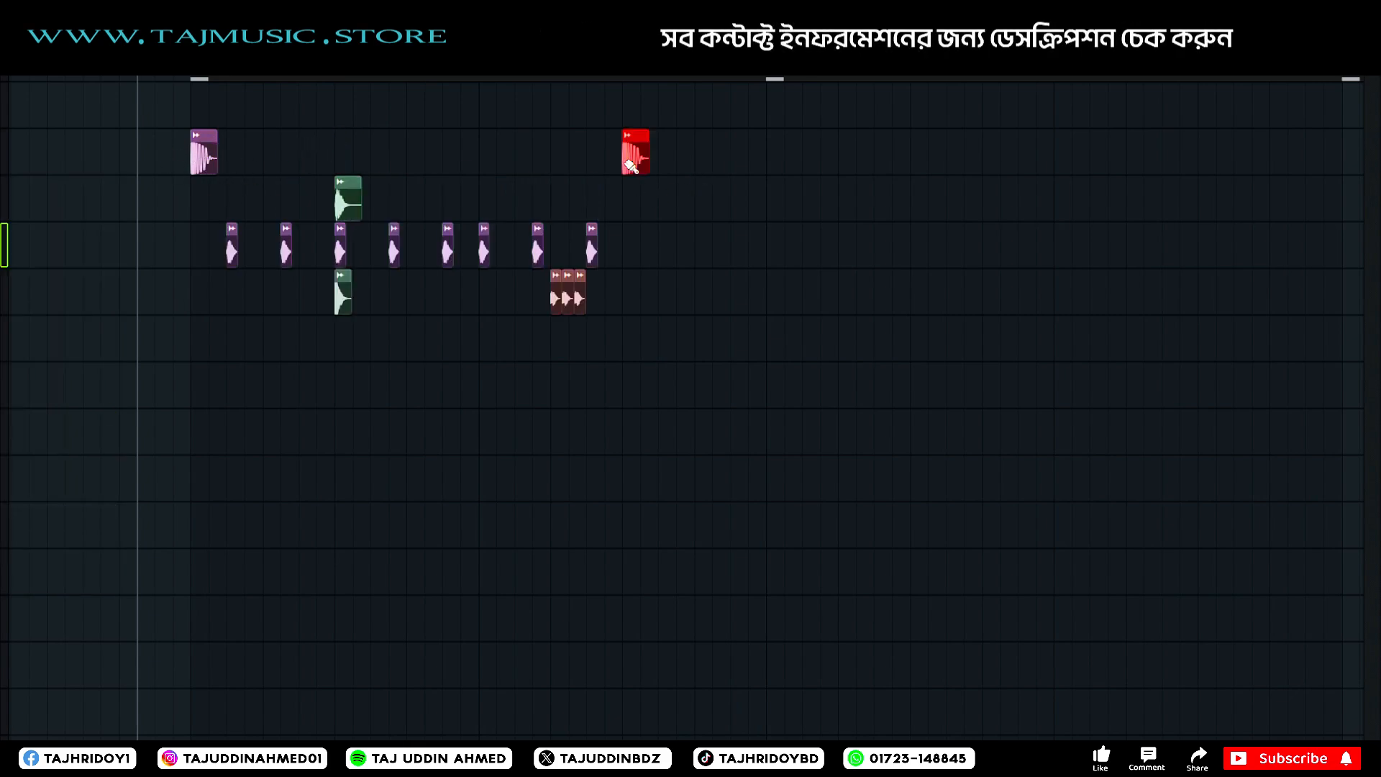
key(space)
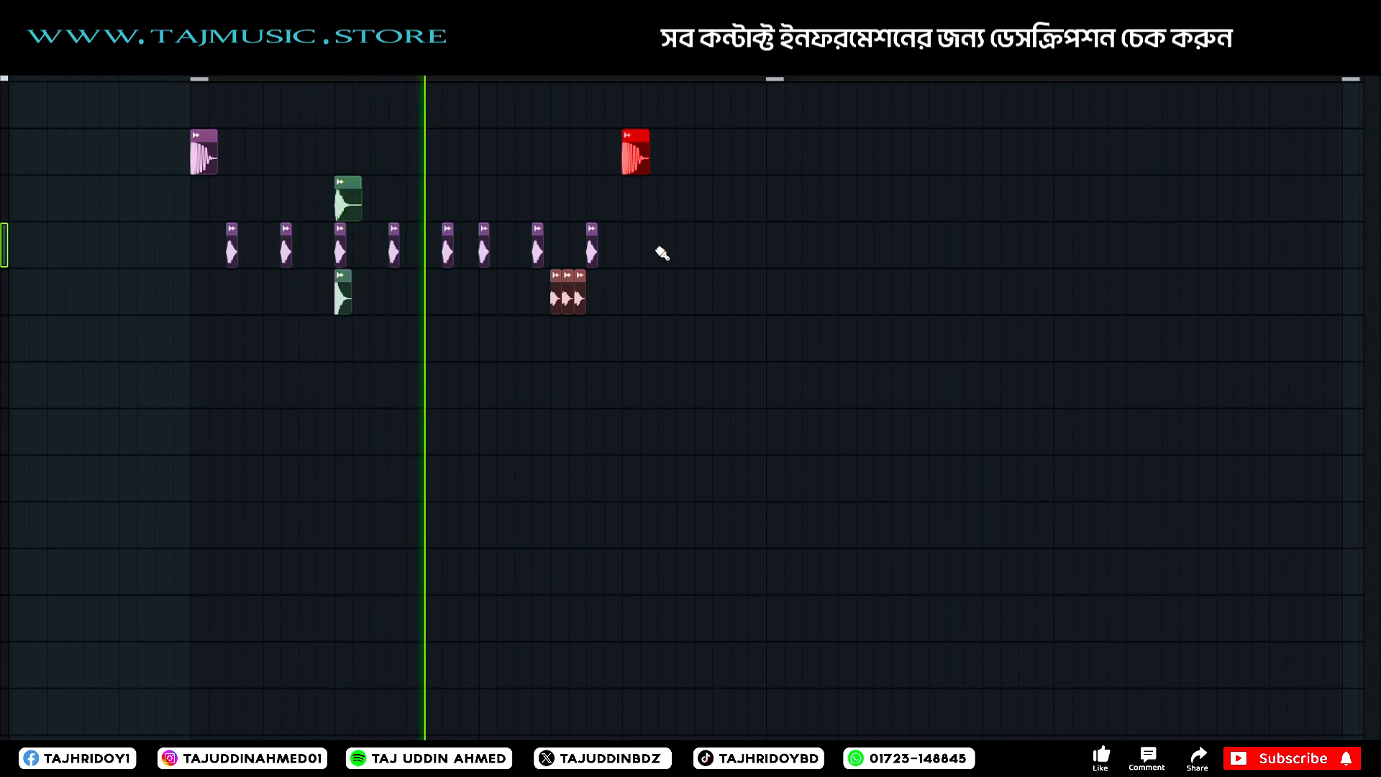
key(space)
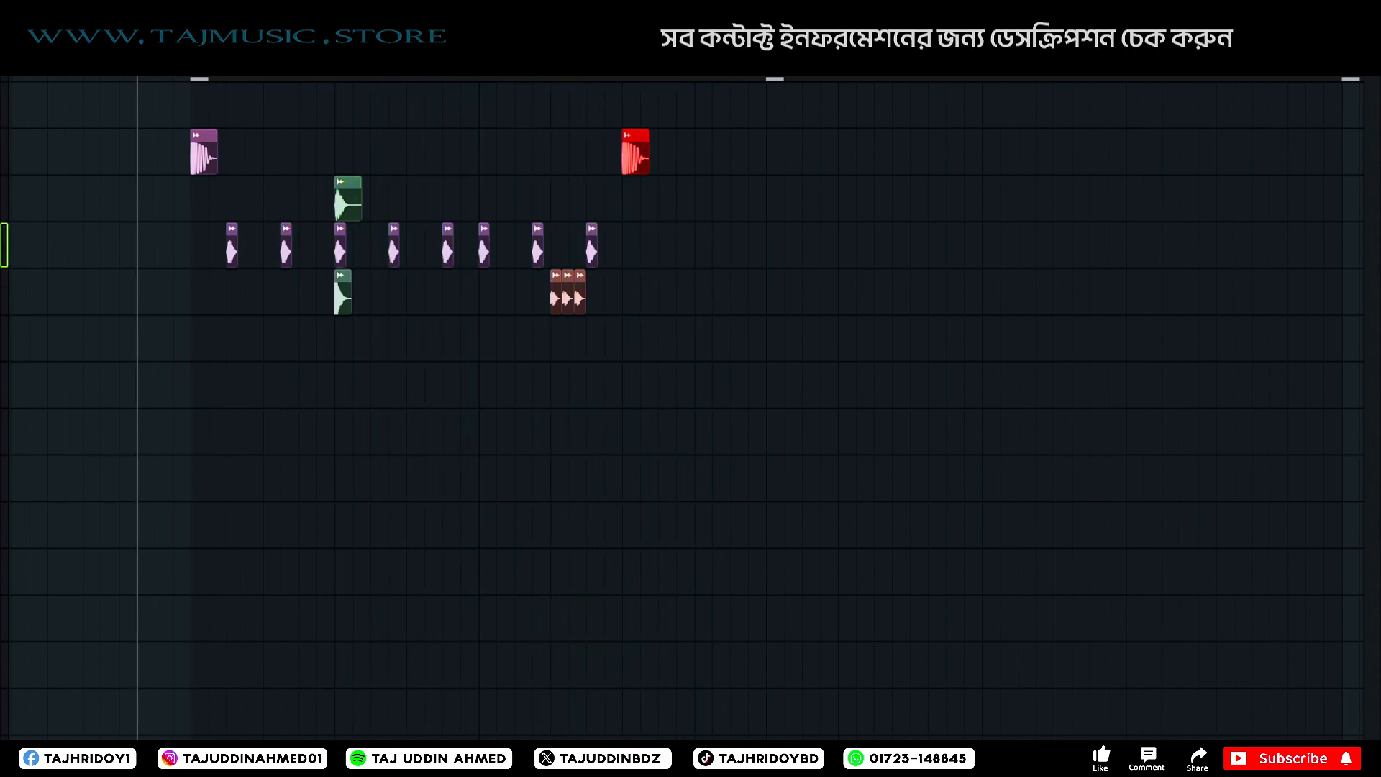
scroll(536, 388, down, 2)
scroll(536, 388, up, 3)
scroll(535, 389, down, 4)
key(space)
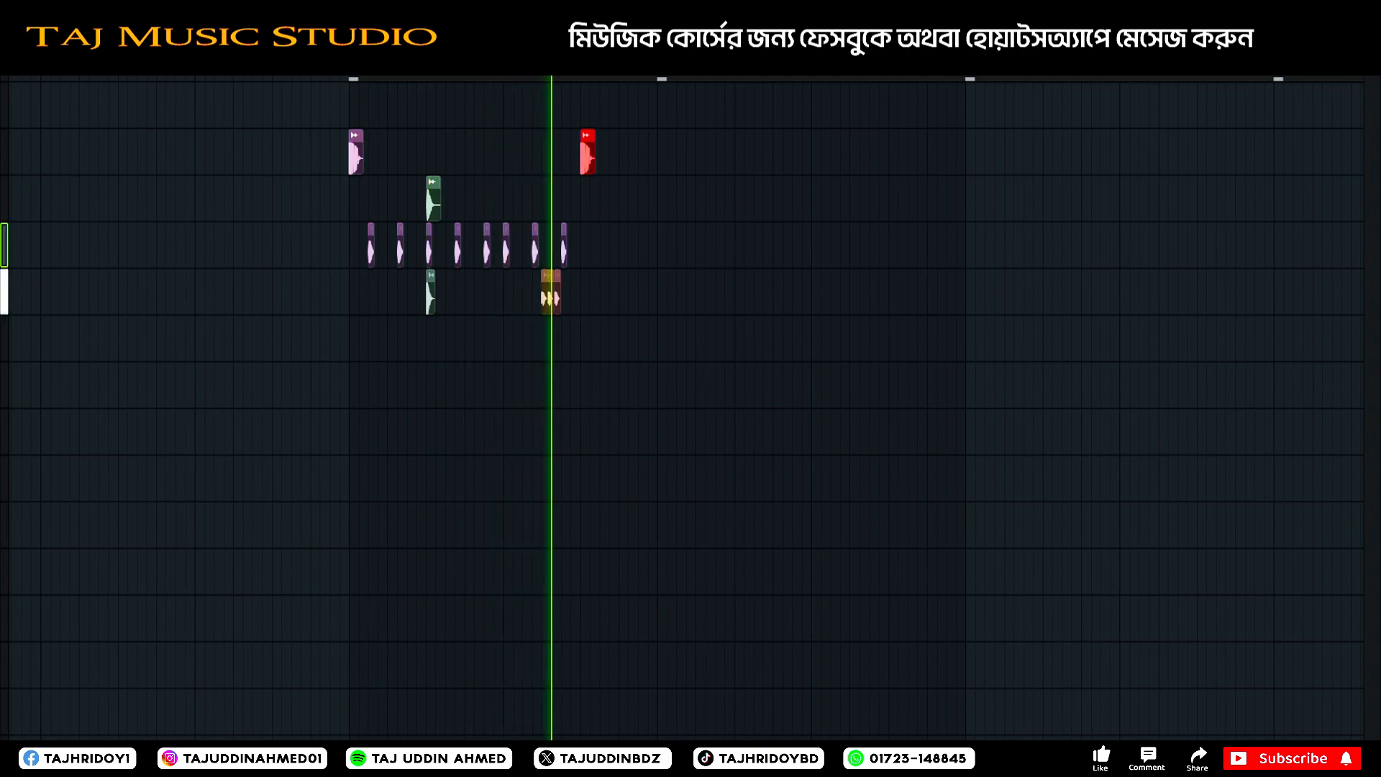
key(space)
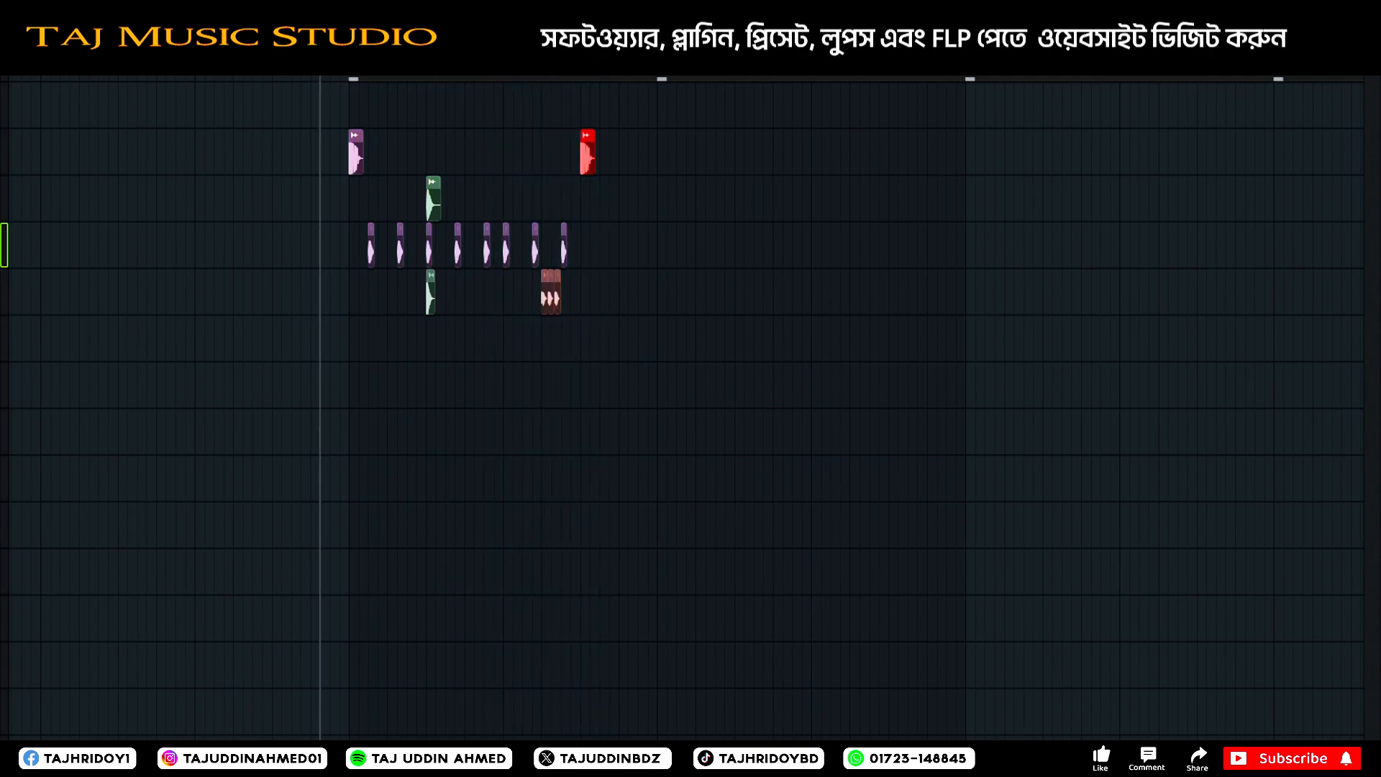
Put the layered short sample directly under the snare and combine the hi-hats and hi-hat roll on the track below it.
scroll(3, 245, down, 1)
drag(649, 233, 521, 239)
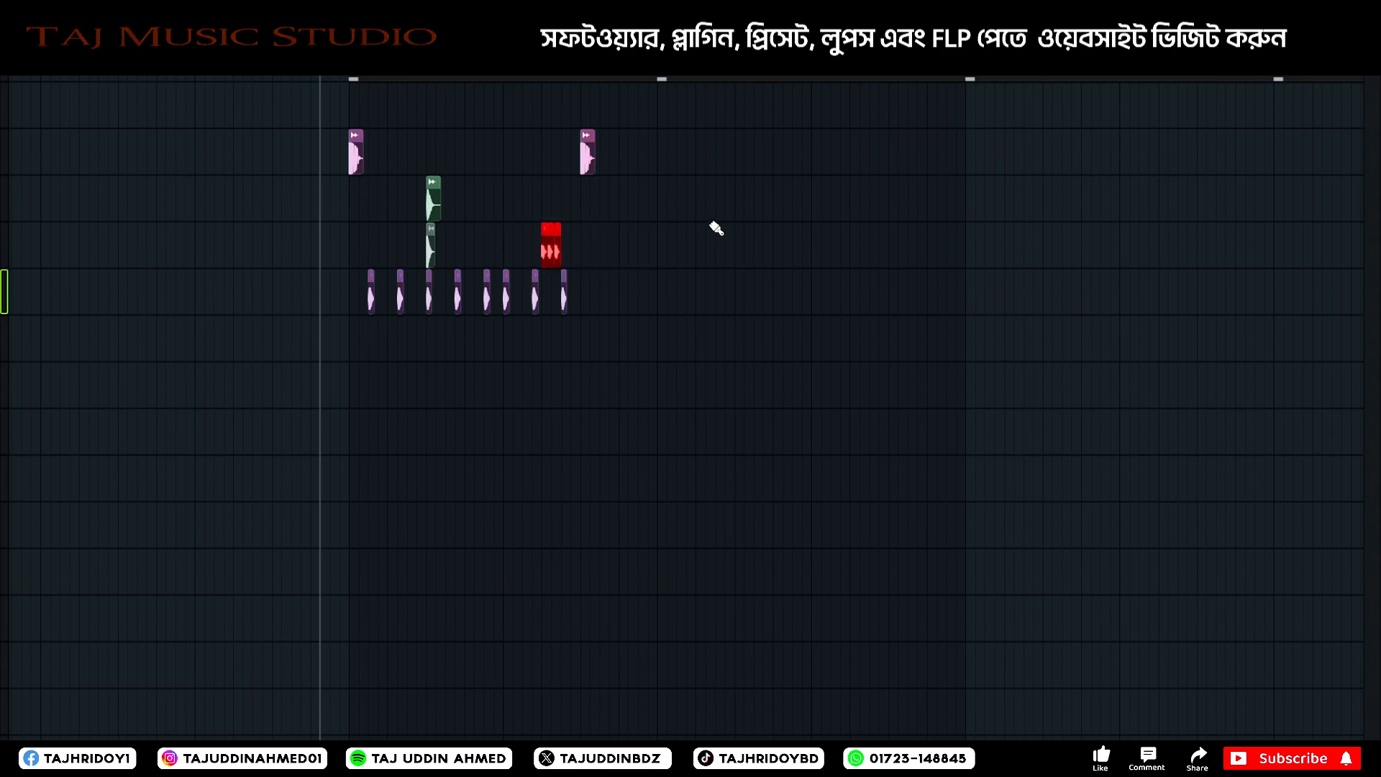
key(shift+Down)
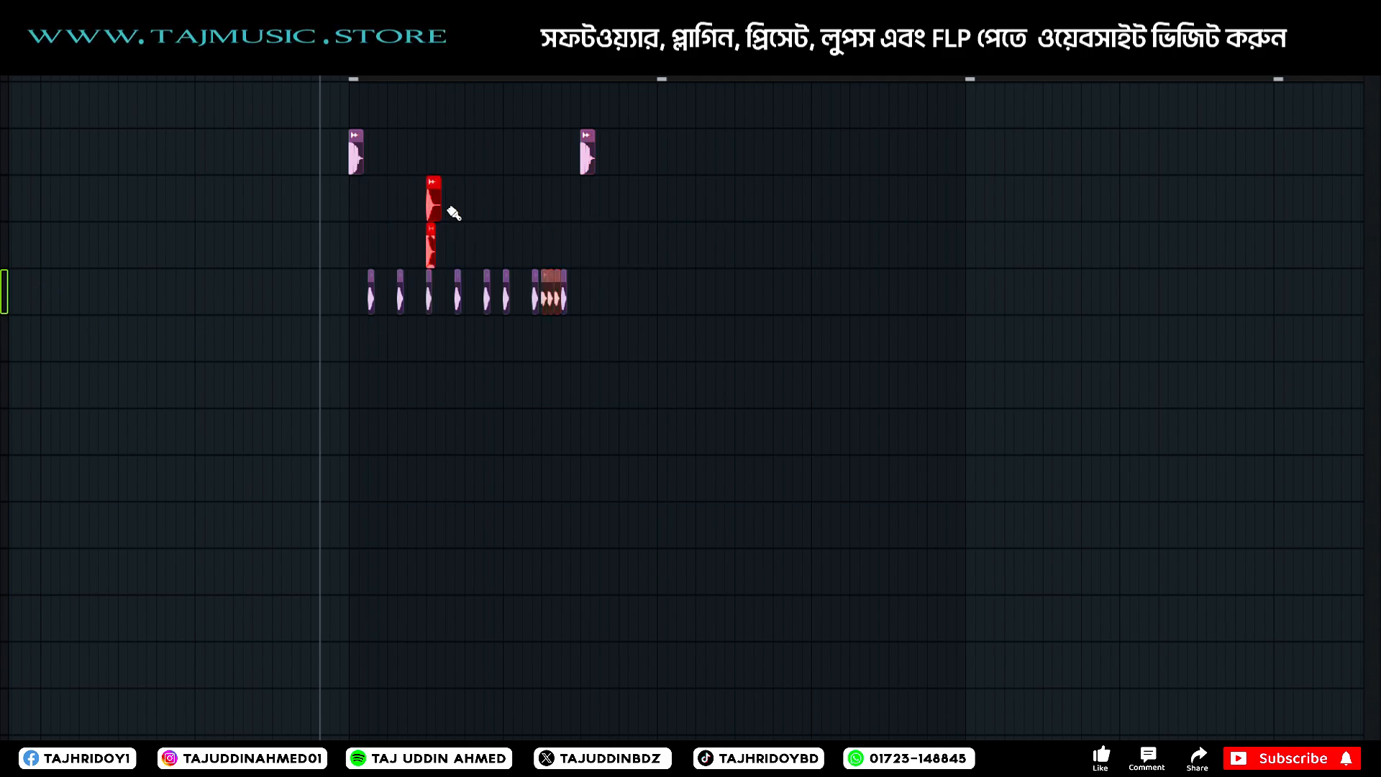
Copy the snare and its layered sample just after the second kick, add a third kick after them, and play the drums.
drag(516, 212, 612, 212)
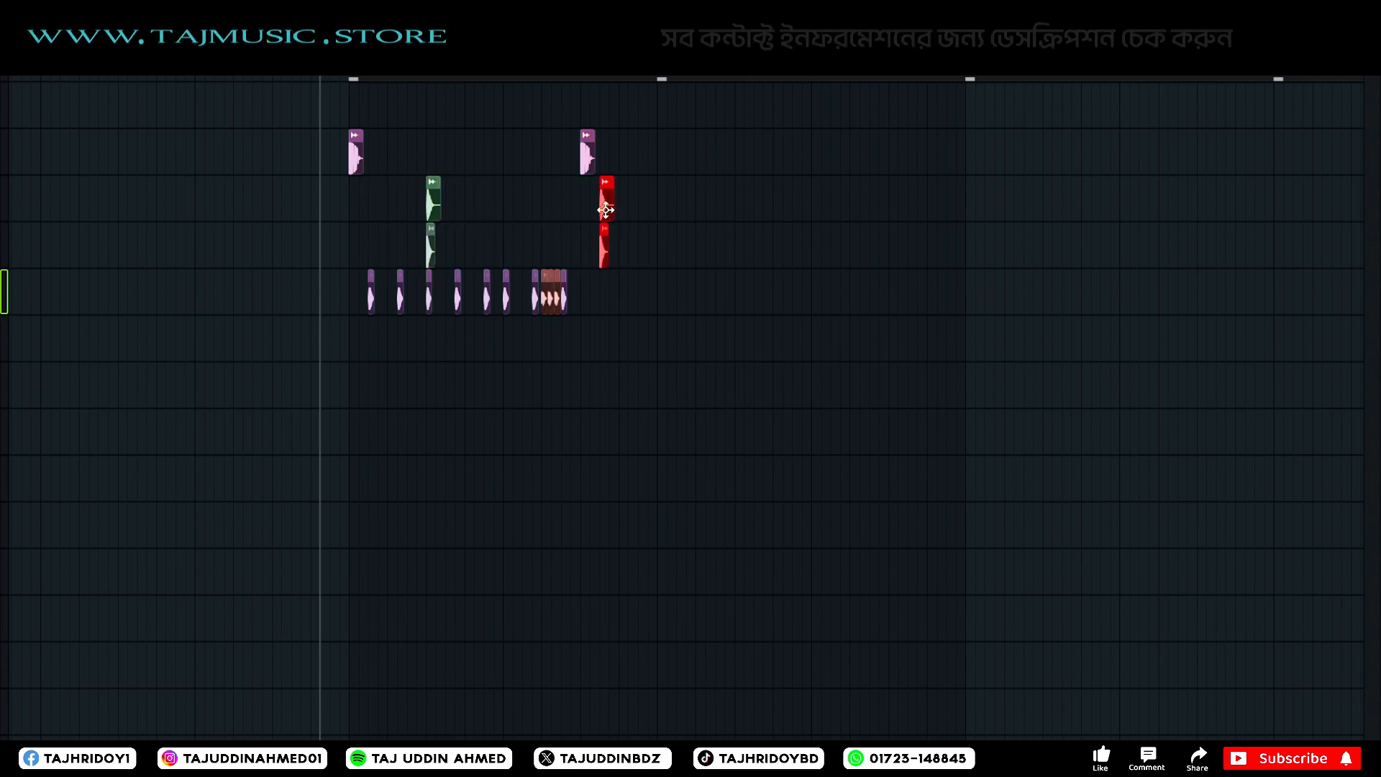
key(space)
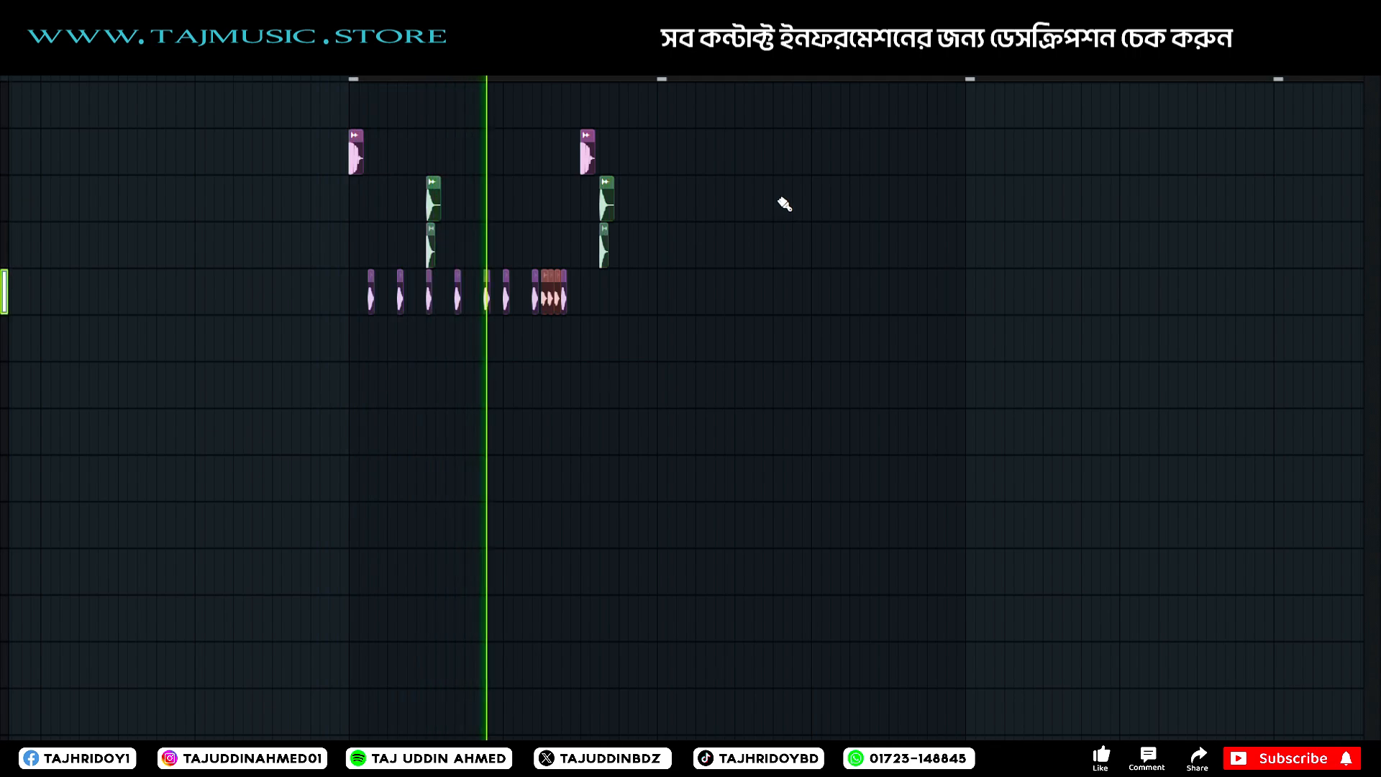
key(space)
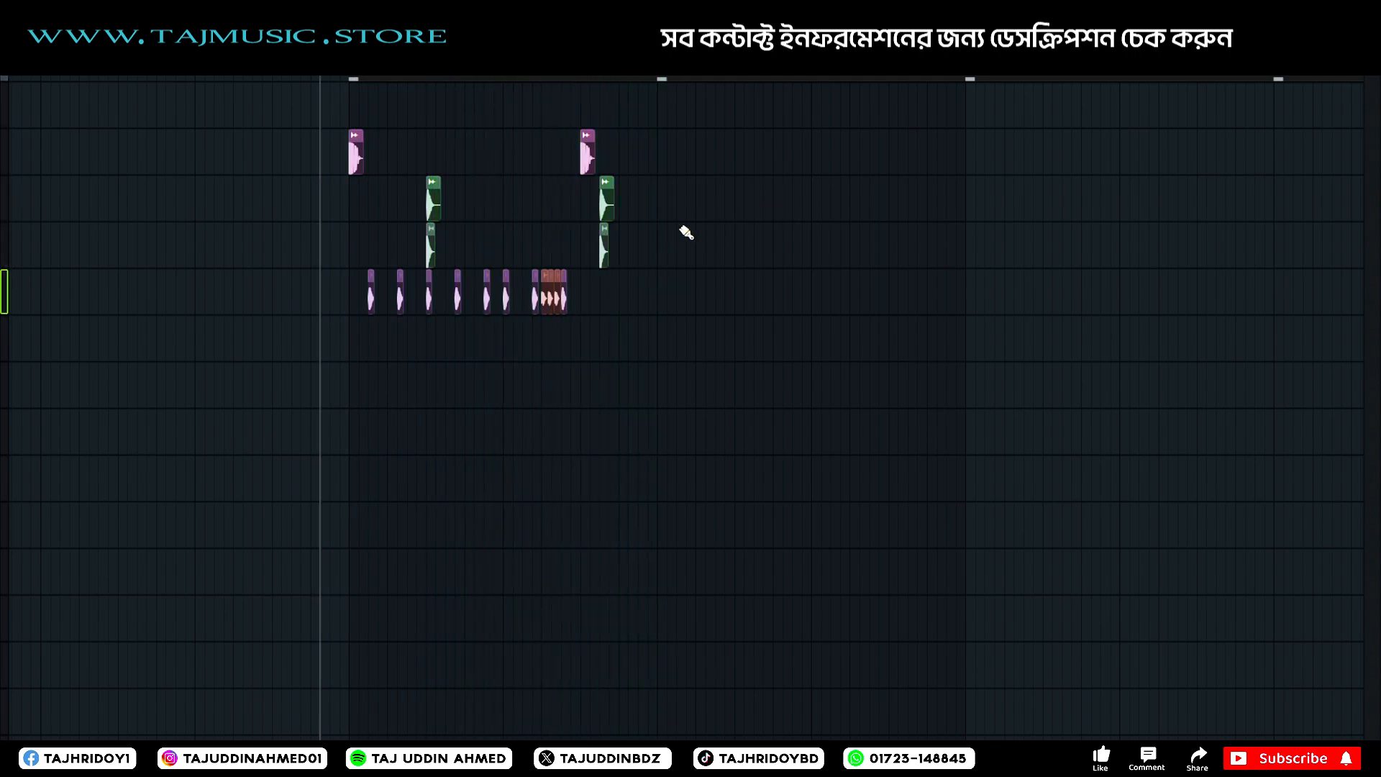
key(space)
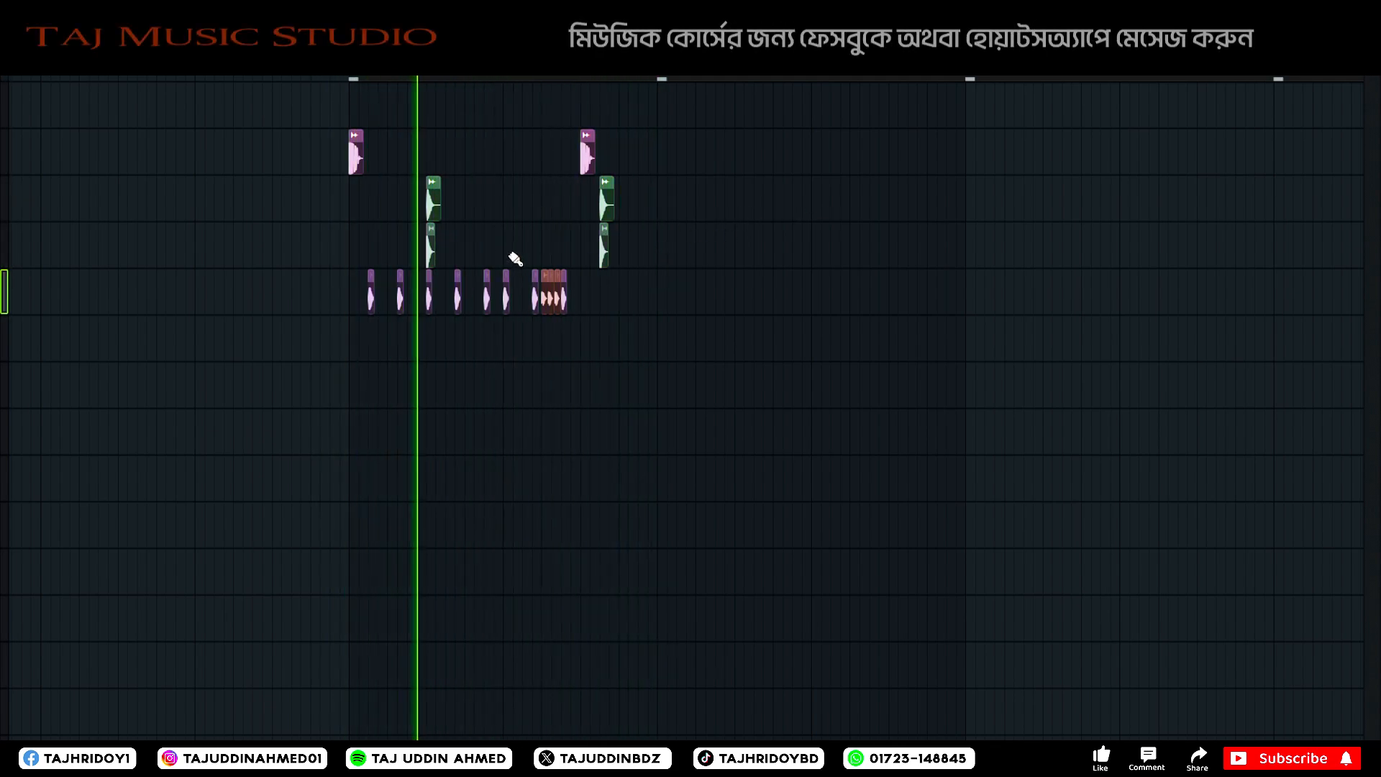
key(space)
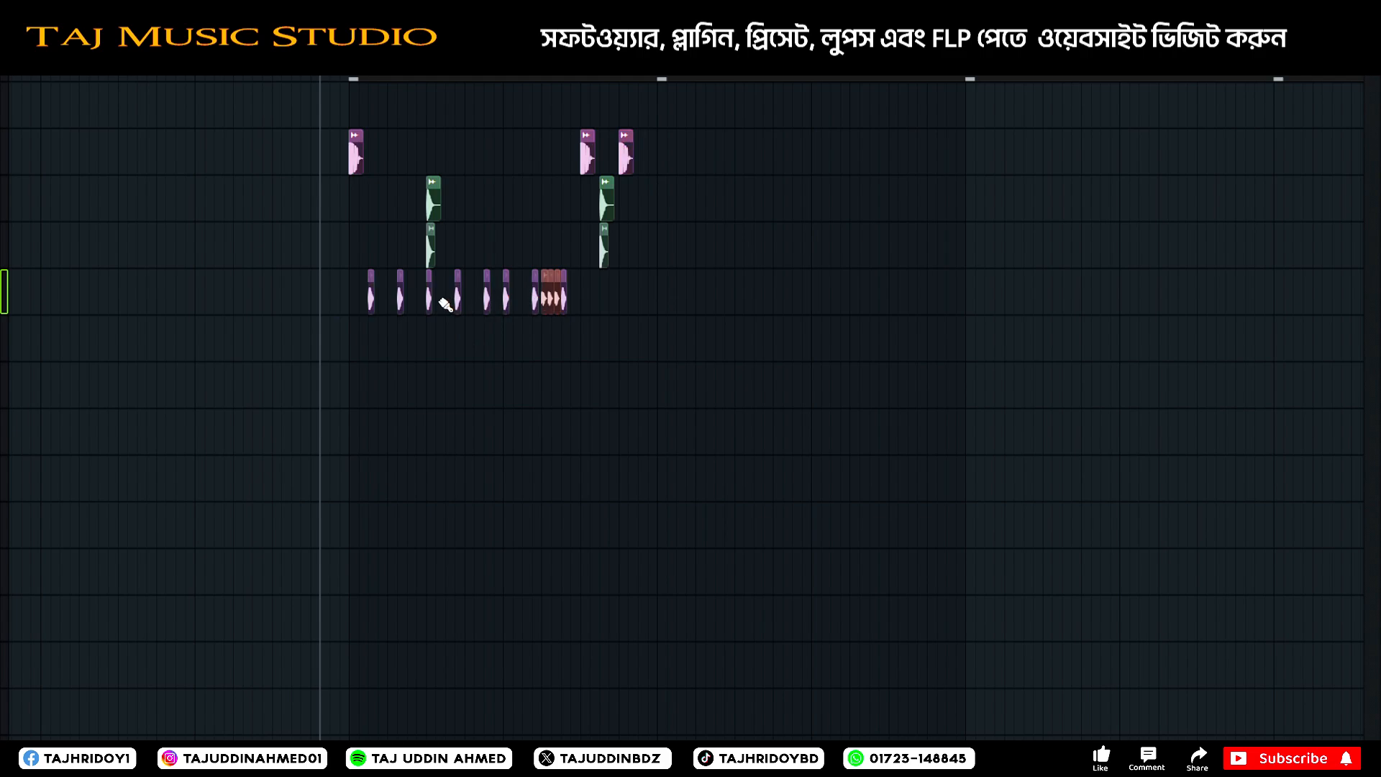
Add hi-hats beneath the second snare and the last kick, playing the end of the drum part from before the roll.
drag(354, 291, 458, 312)
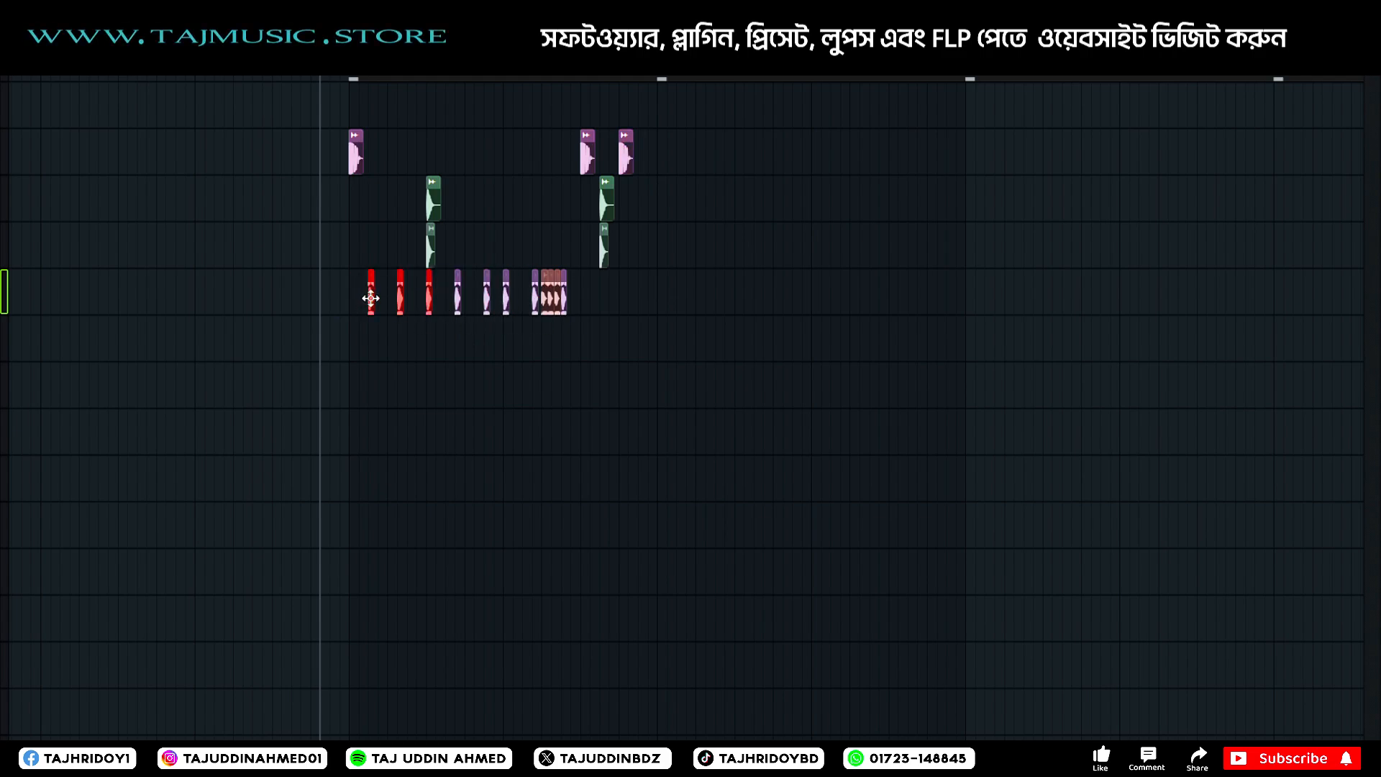
scroll(581, 69, up, 7)
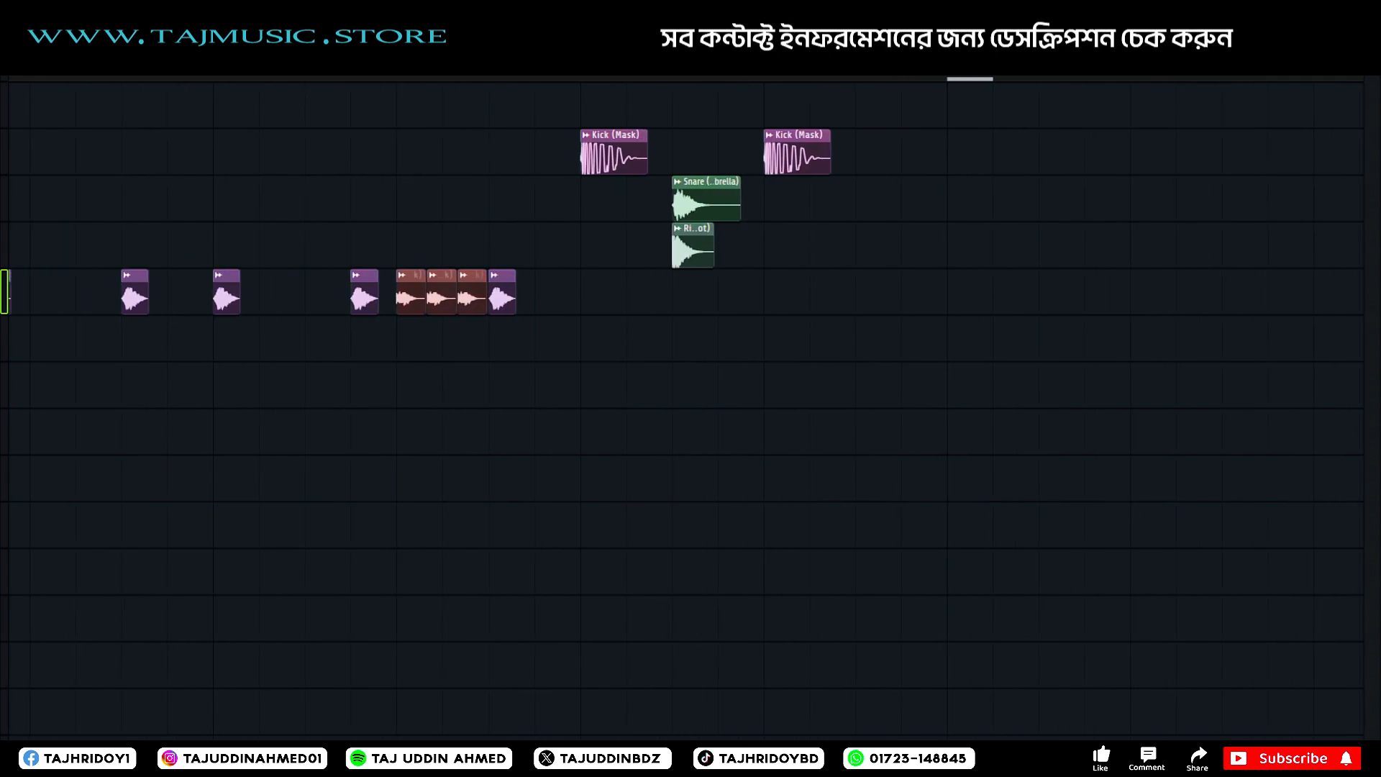
scroll(581, 69, right, 1)
click(397, 69)
key(space)
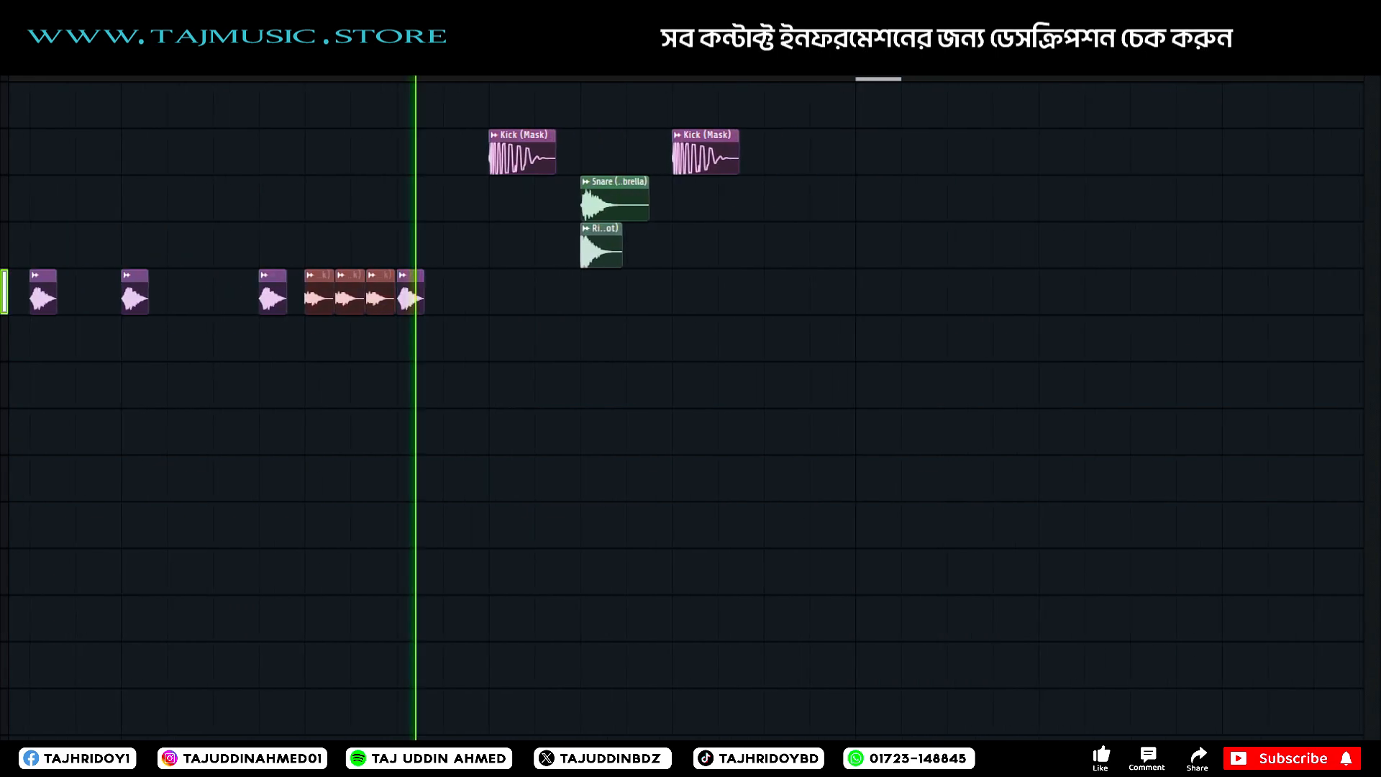
key(space)
click(213, 69)
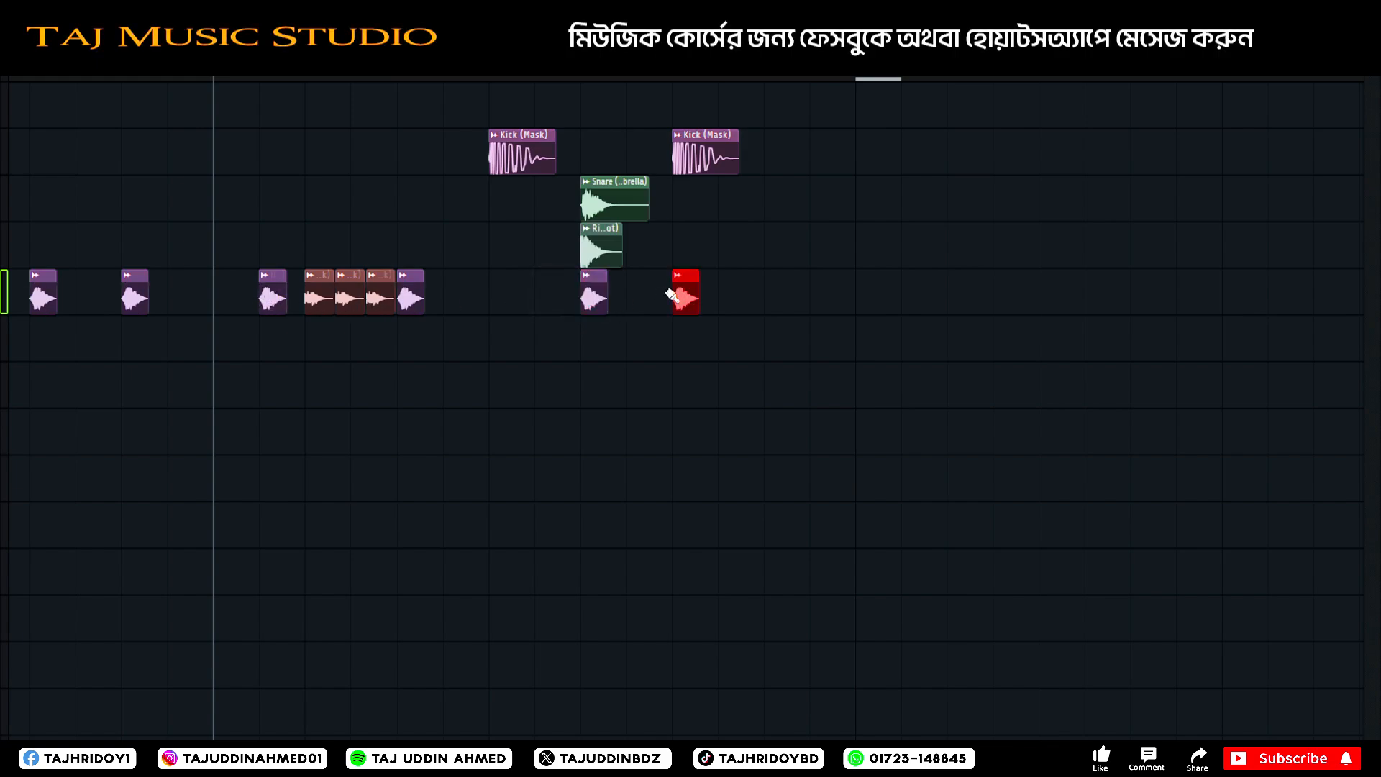
Move the last hi-hat from beneath the last kick to just after it and play the section.
click(767, 296)
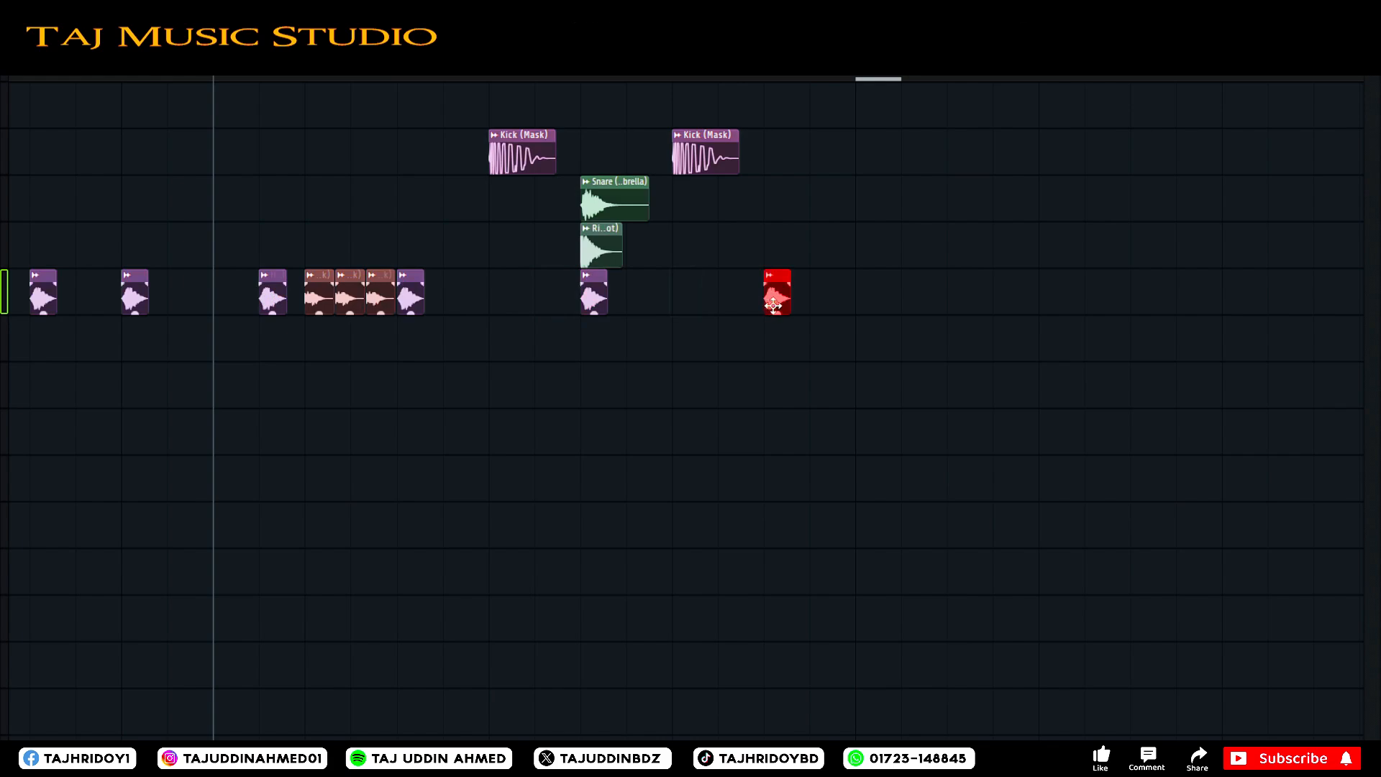
key(space)
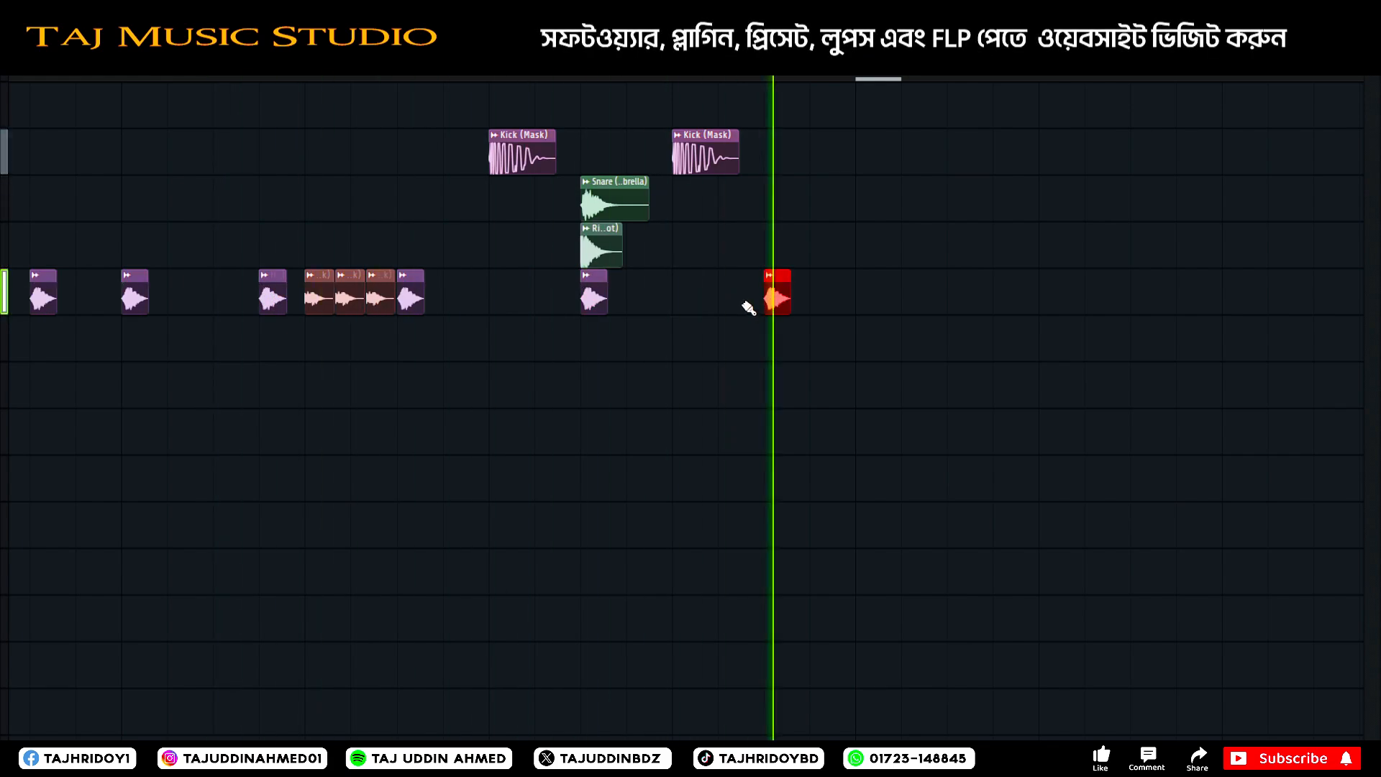
key(space)
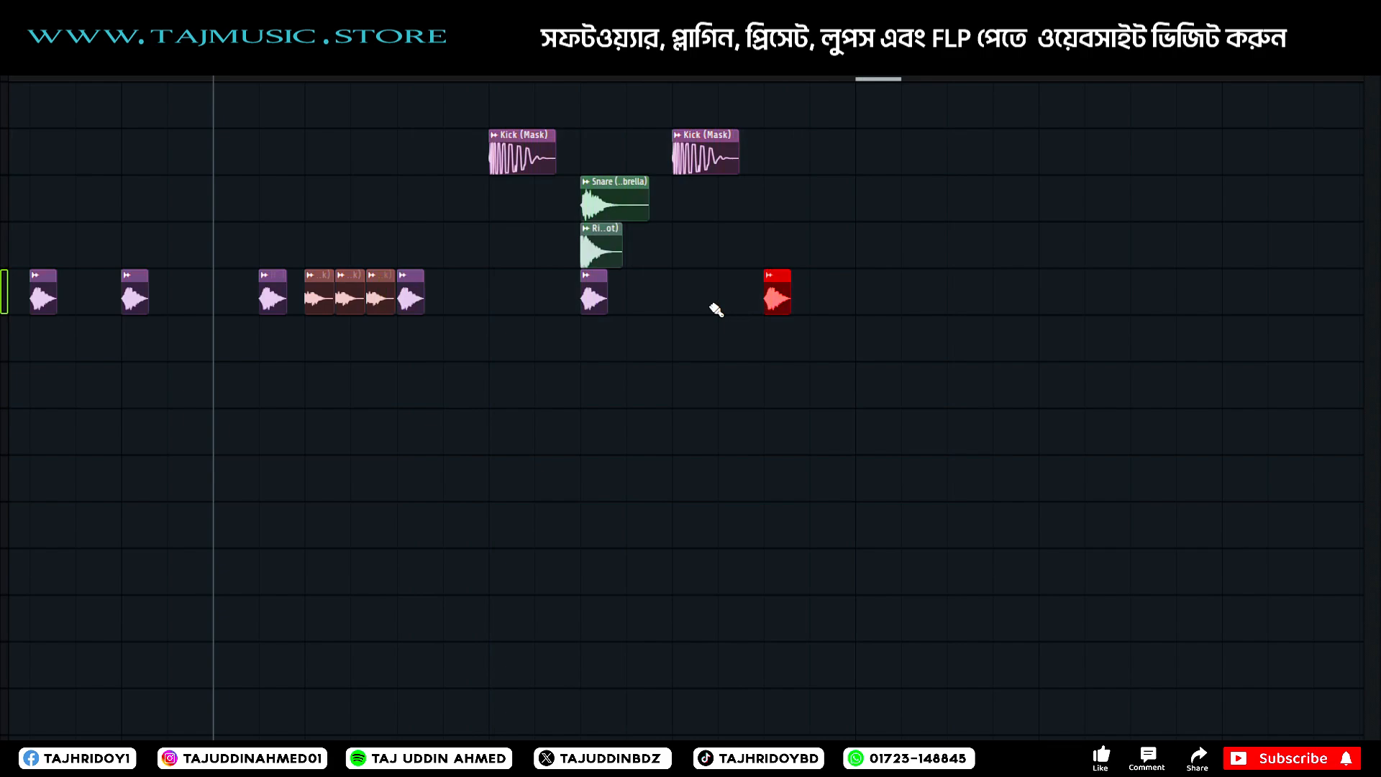
key(space)
key(space)
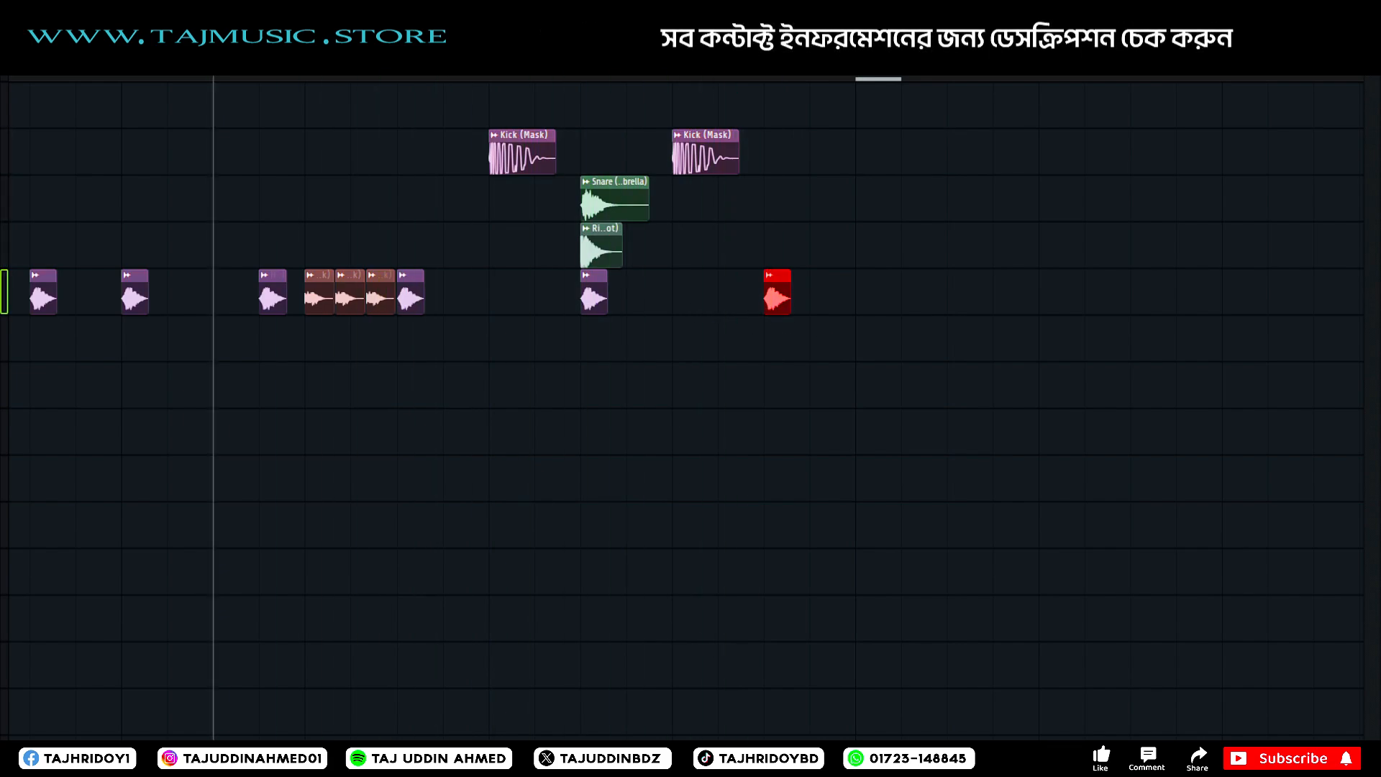
Add a hi-hat between the second kick and the second snare, and play the section.
scroll(575, 360, down, 6)
scroll(590, 360, up, 4)
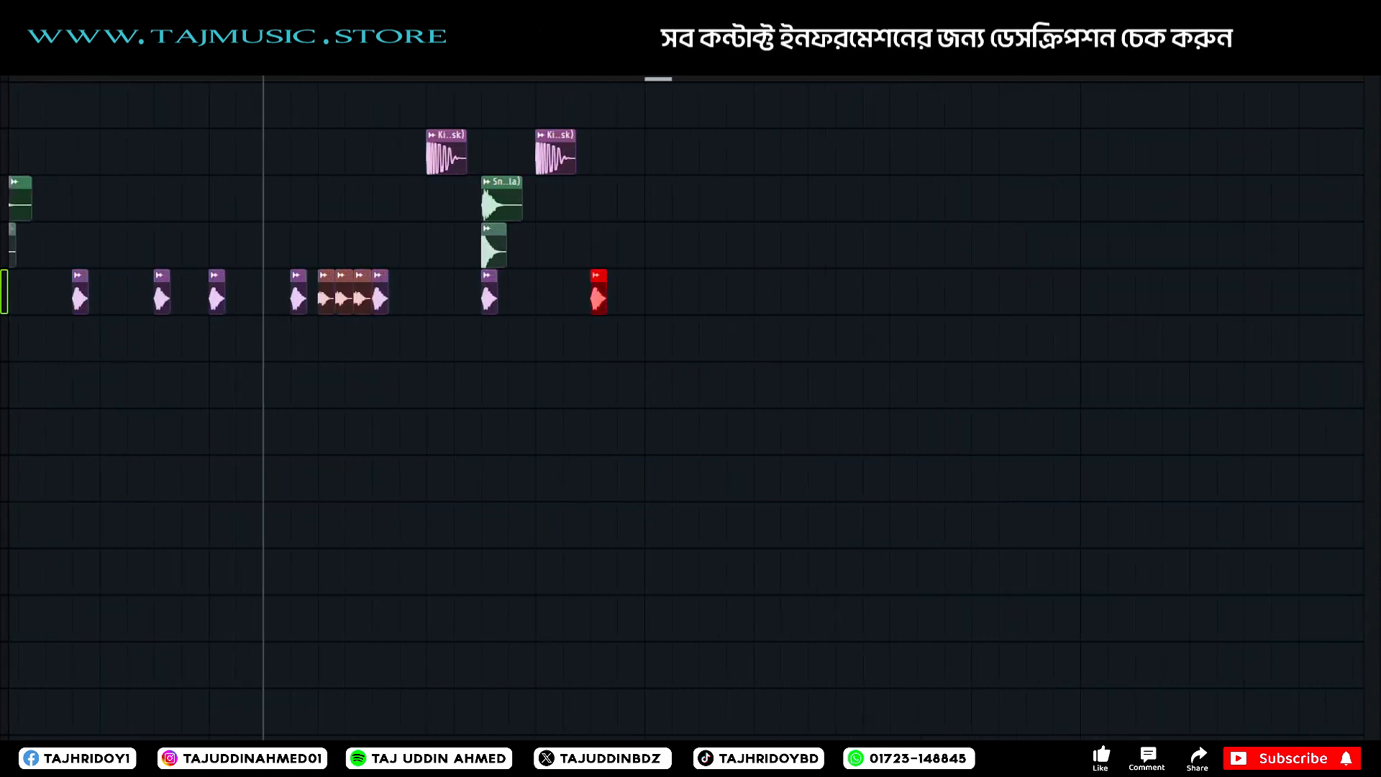
scroll(589, 359, up, 2)
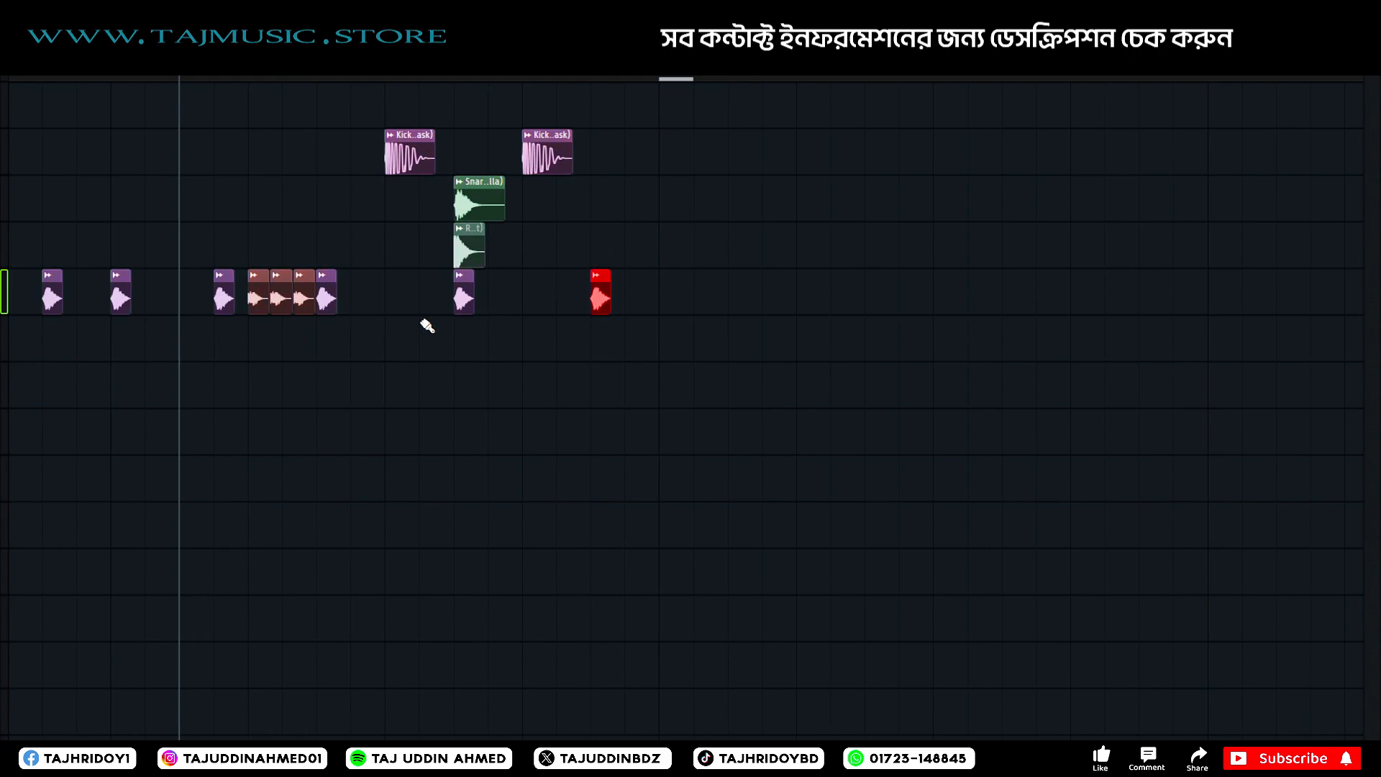
click(426, 294)
key(space)
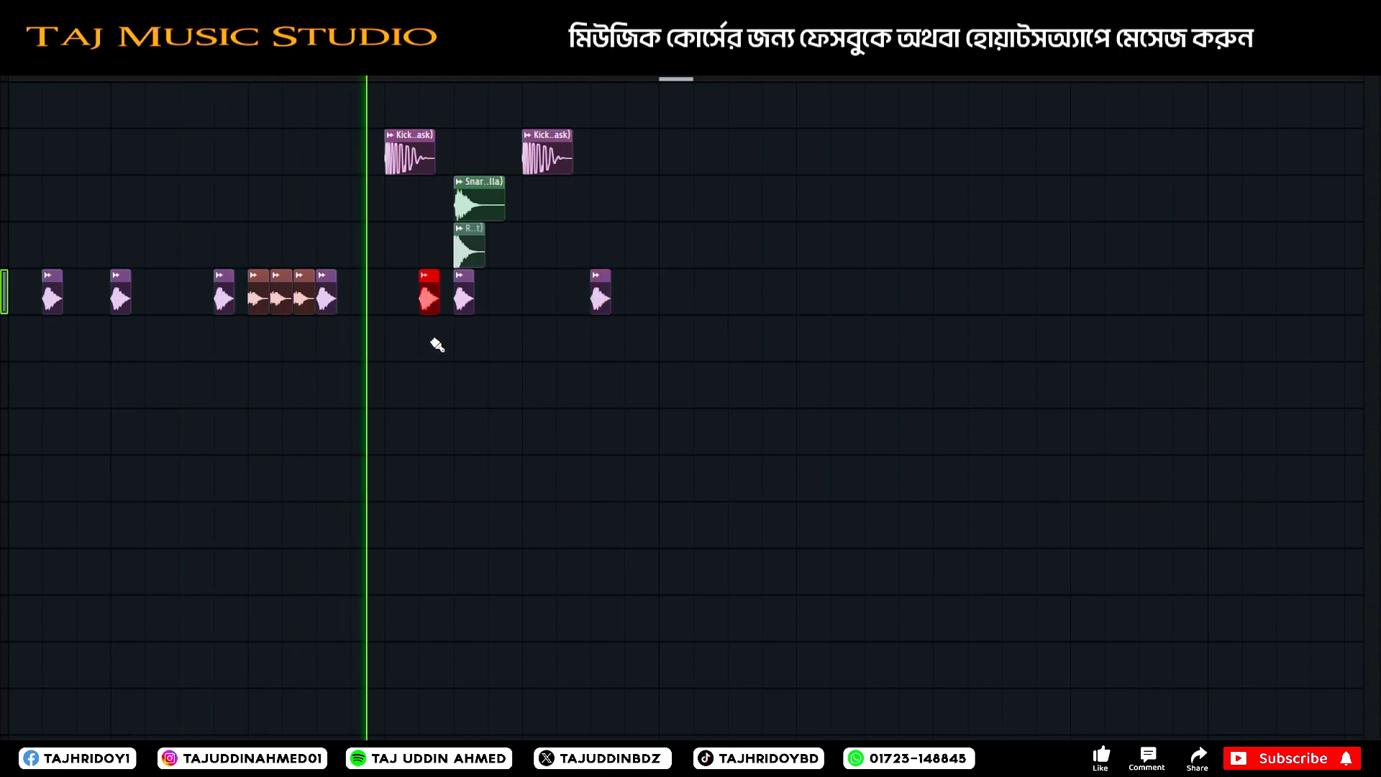
key(space)
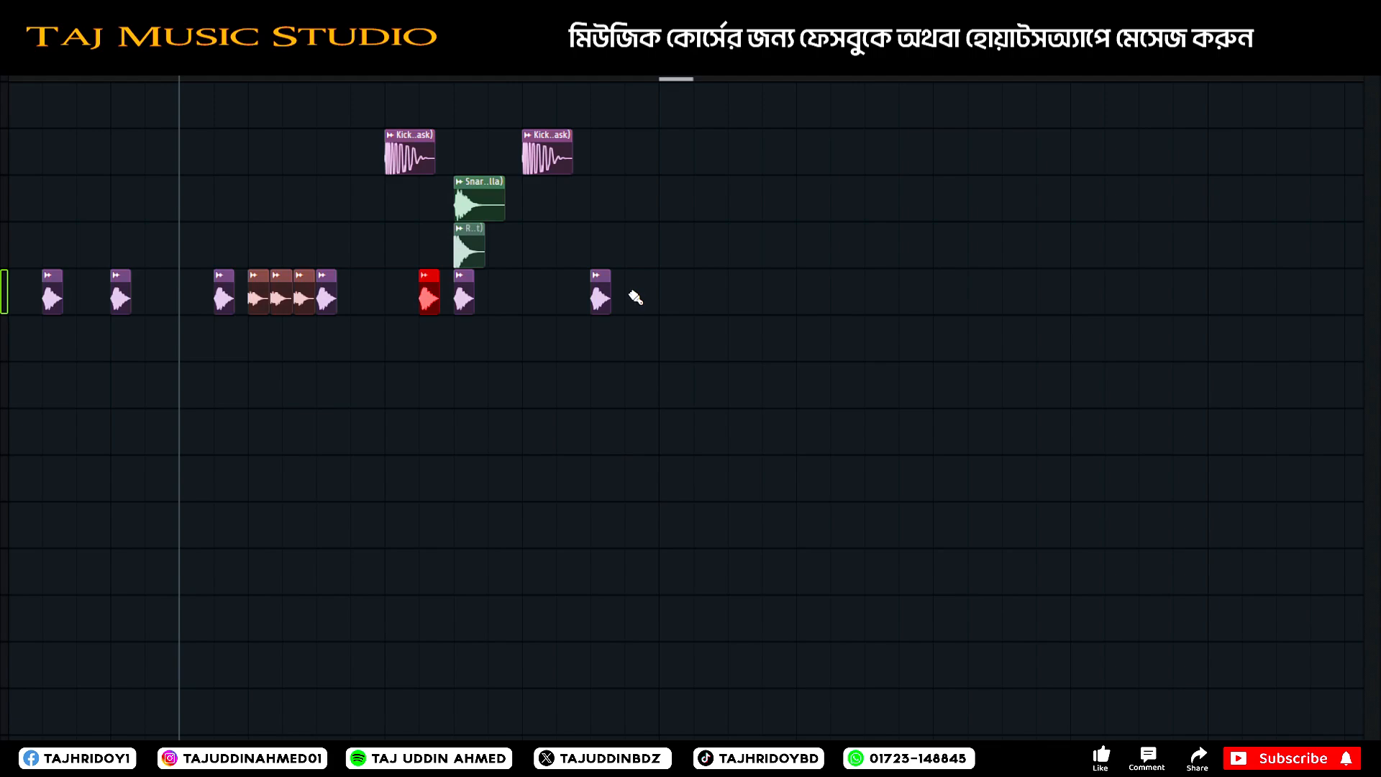
Add another hi-hat just before the final one and play the drum groove.
click(573, 298)
key(space)
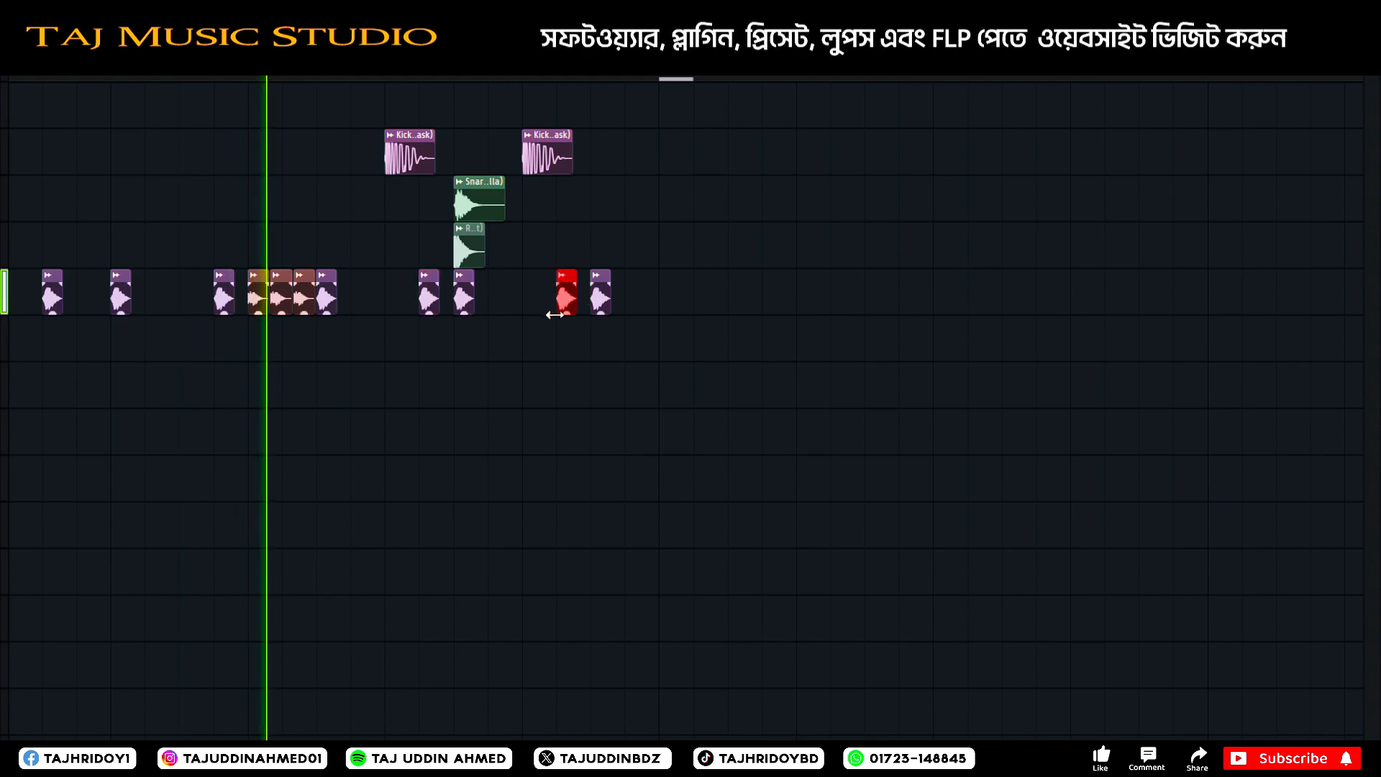
key(space)
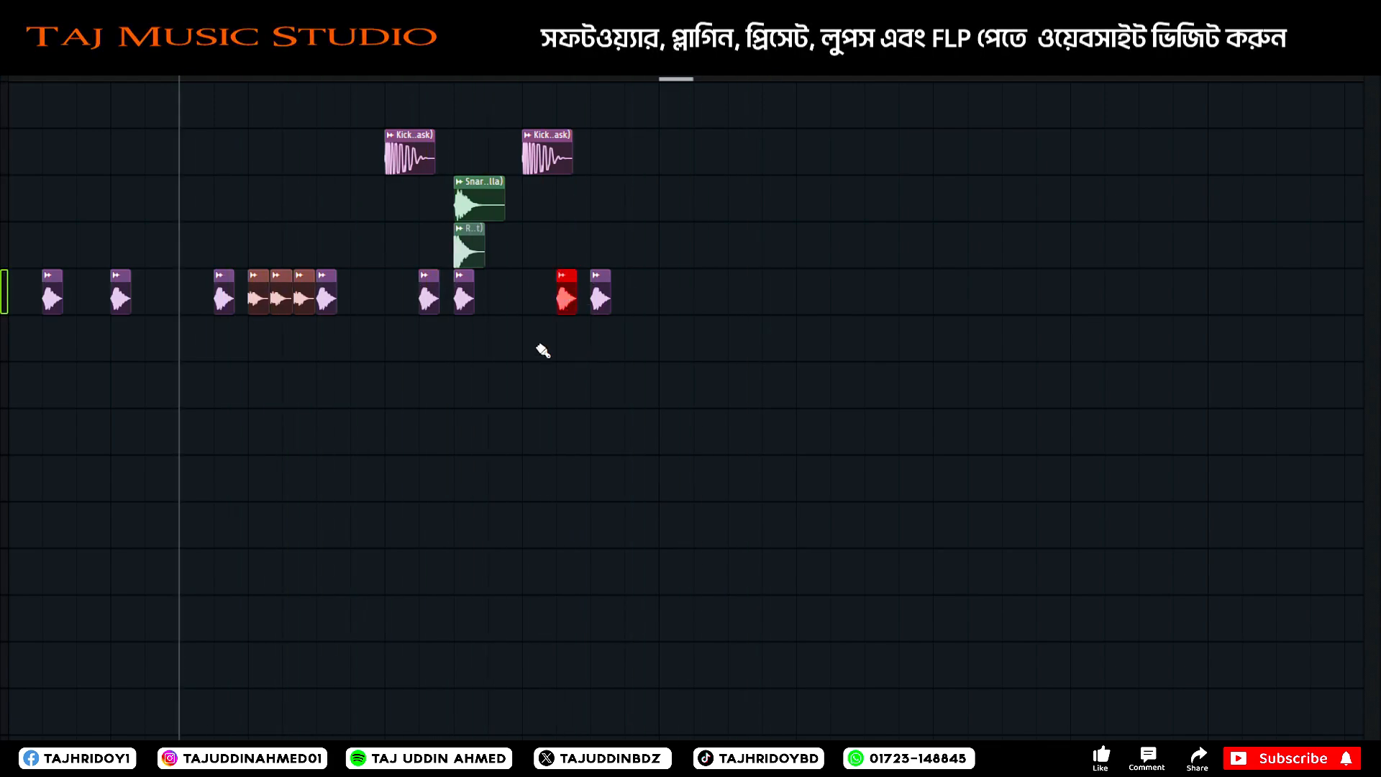
key(space)
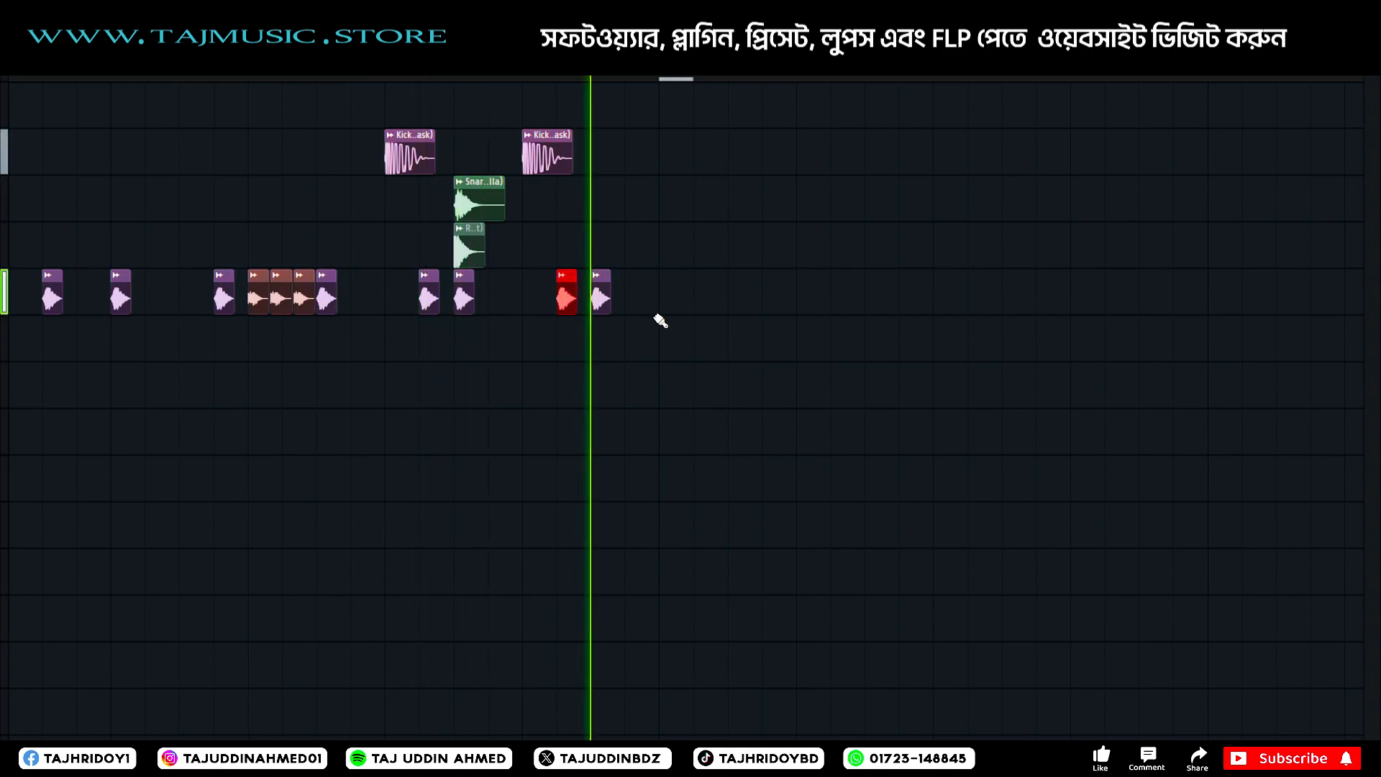
key(space)
key(space)
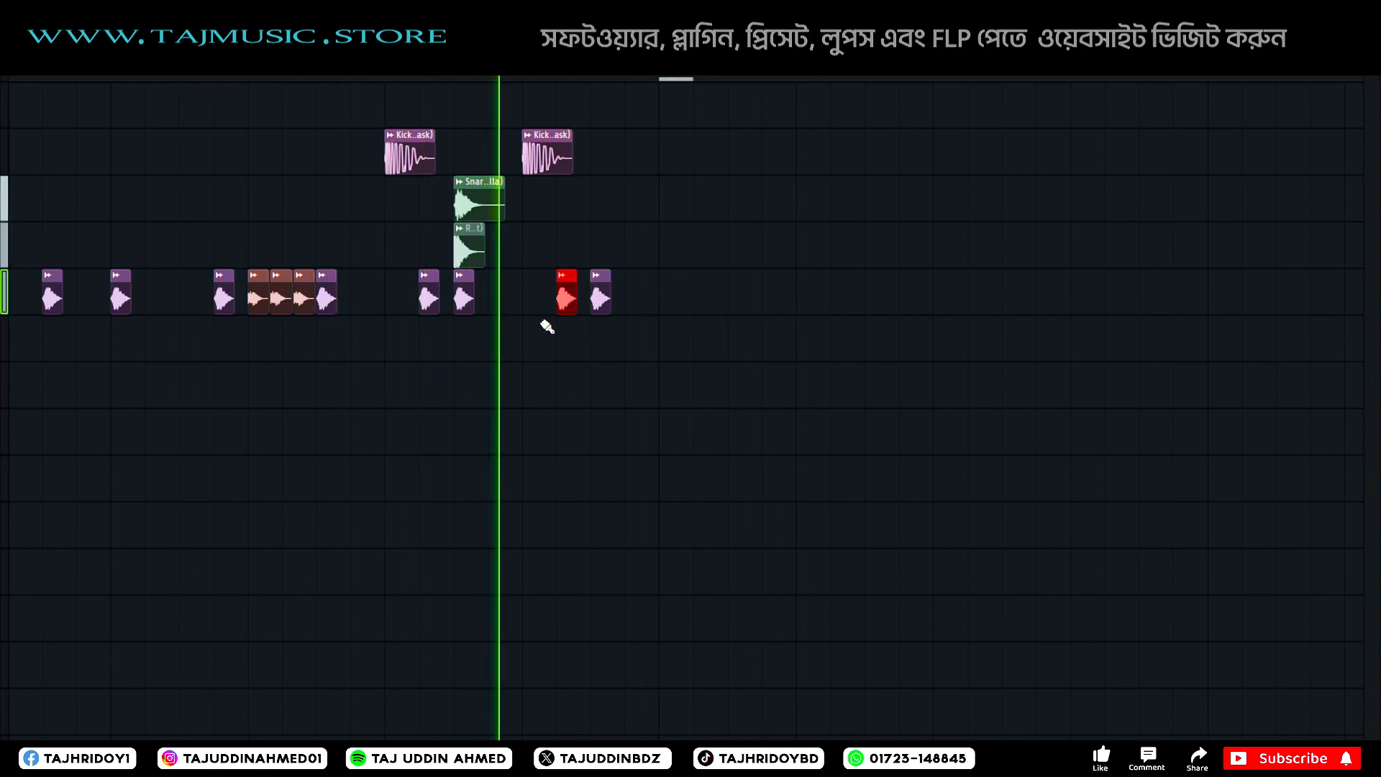
scroll(359, 297, down, 8)
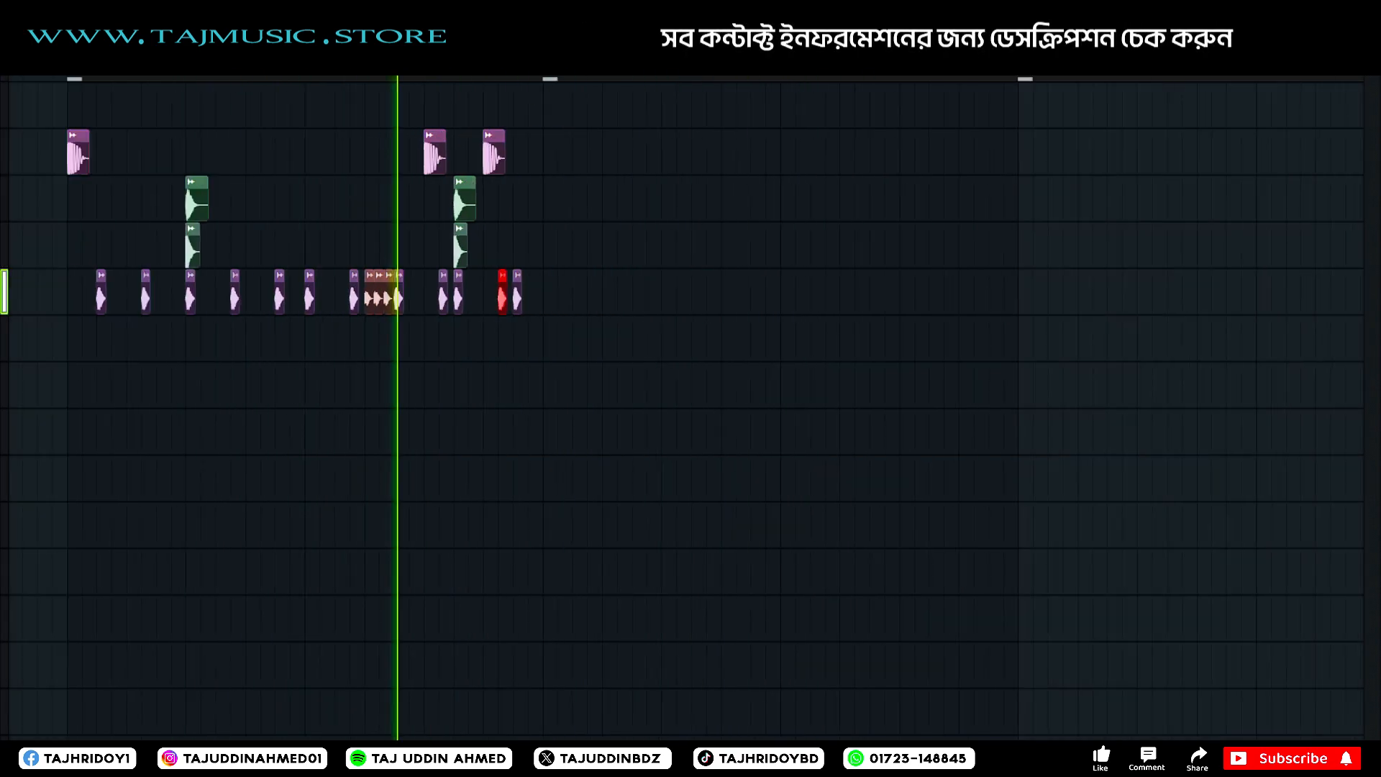
key(space)
Select the whole kick, snare and hi-hat part and place a copy of it directly after the original.
scroll(359, 297, down, 4)
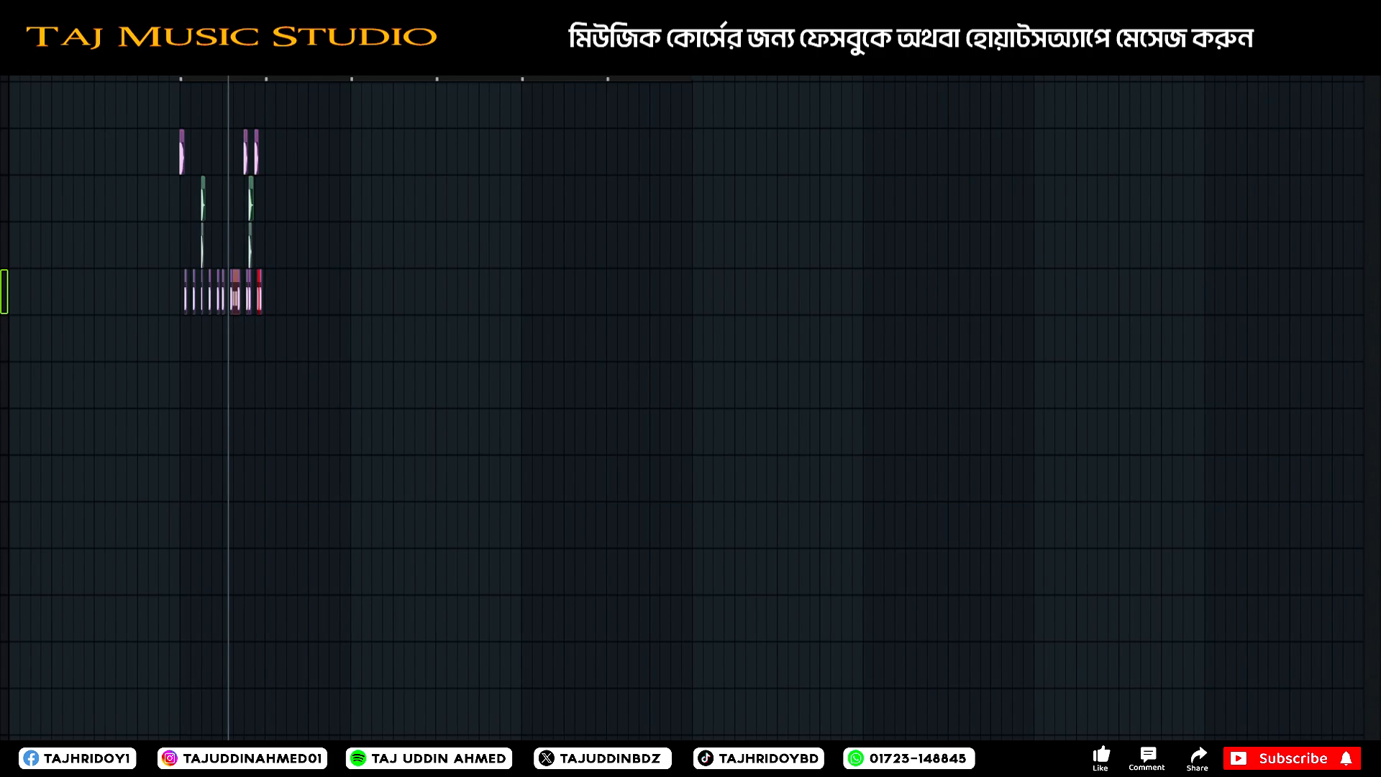
scroll(254, 297, up, 4)
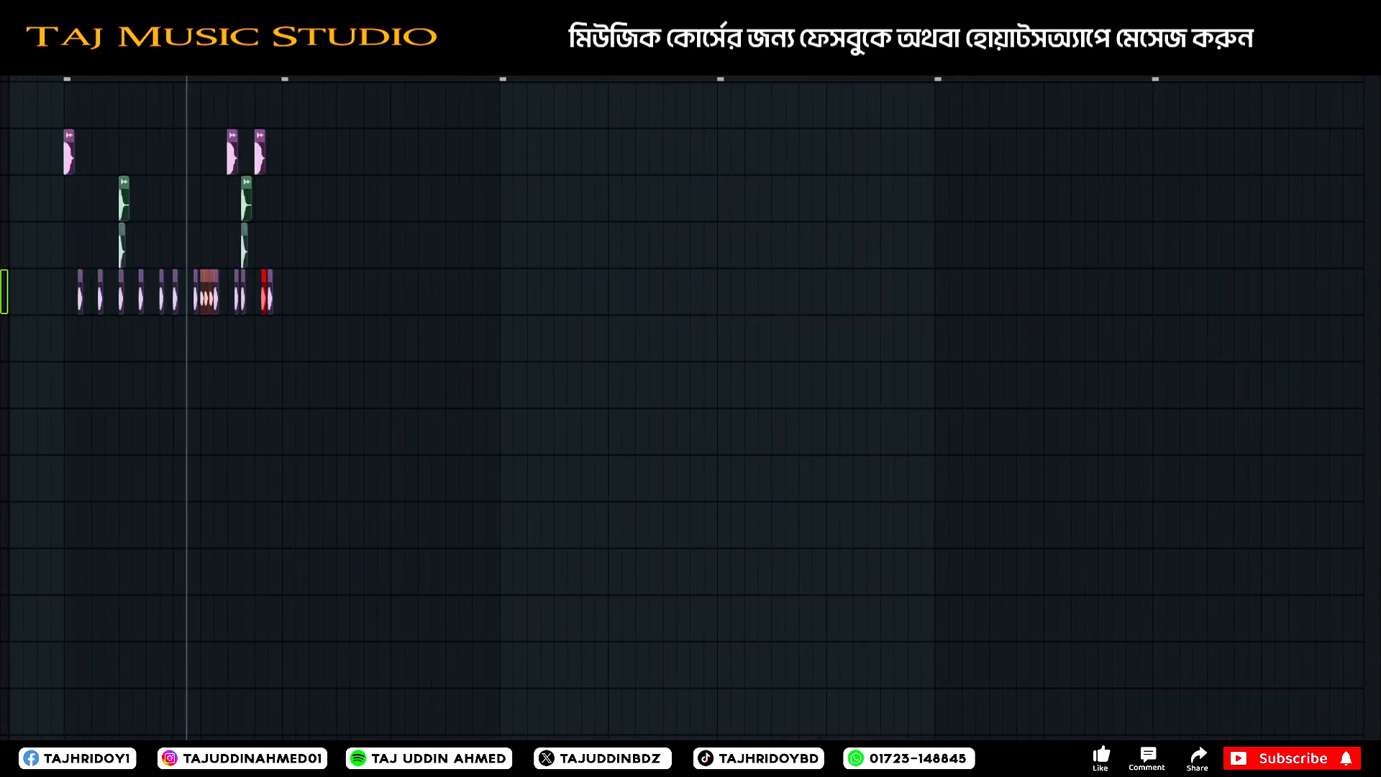
scroll(426, 169, up, 3)
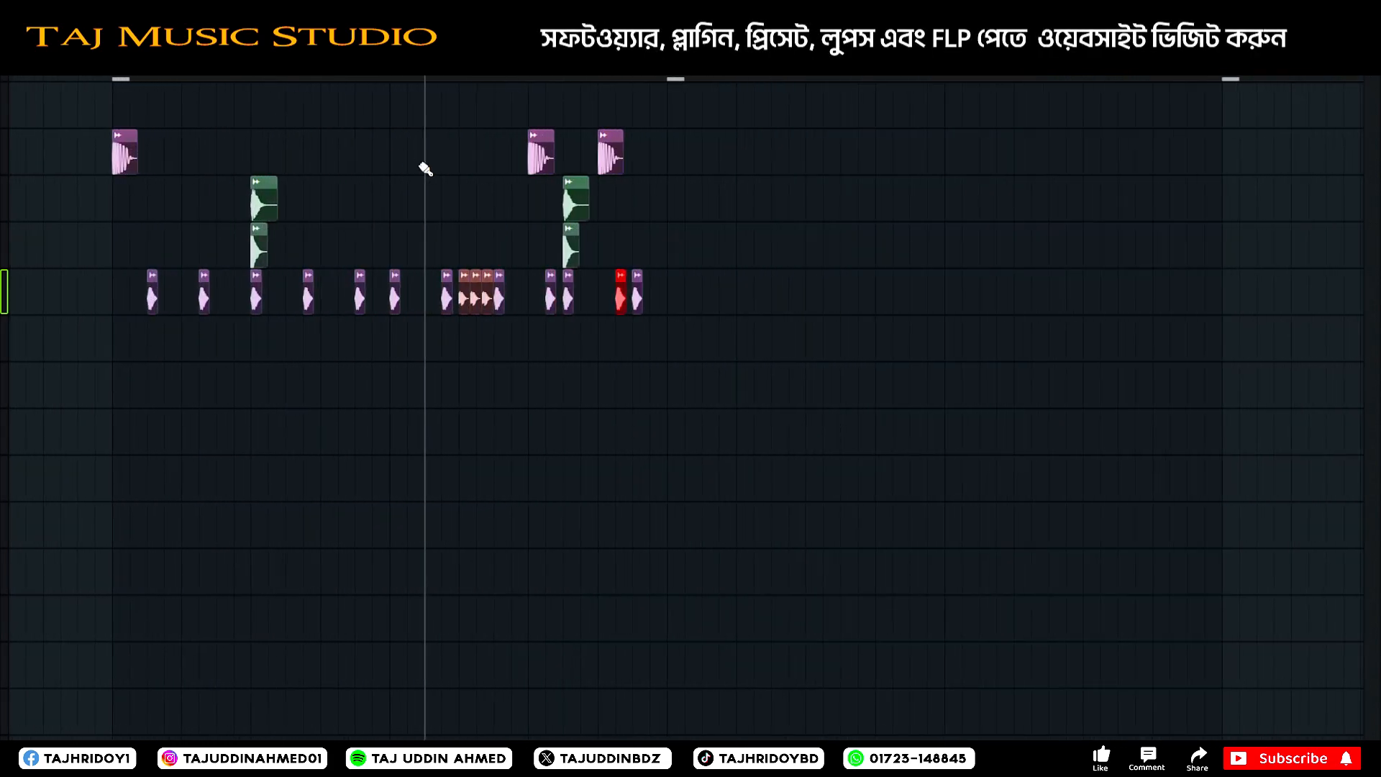
drag(686, 129, 32, 403)
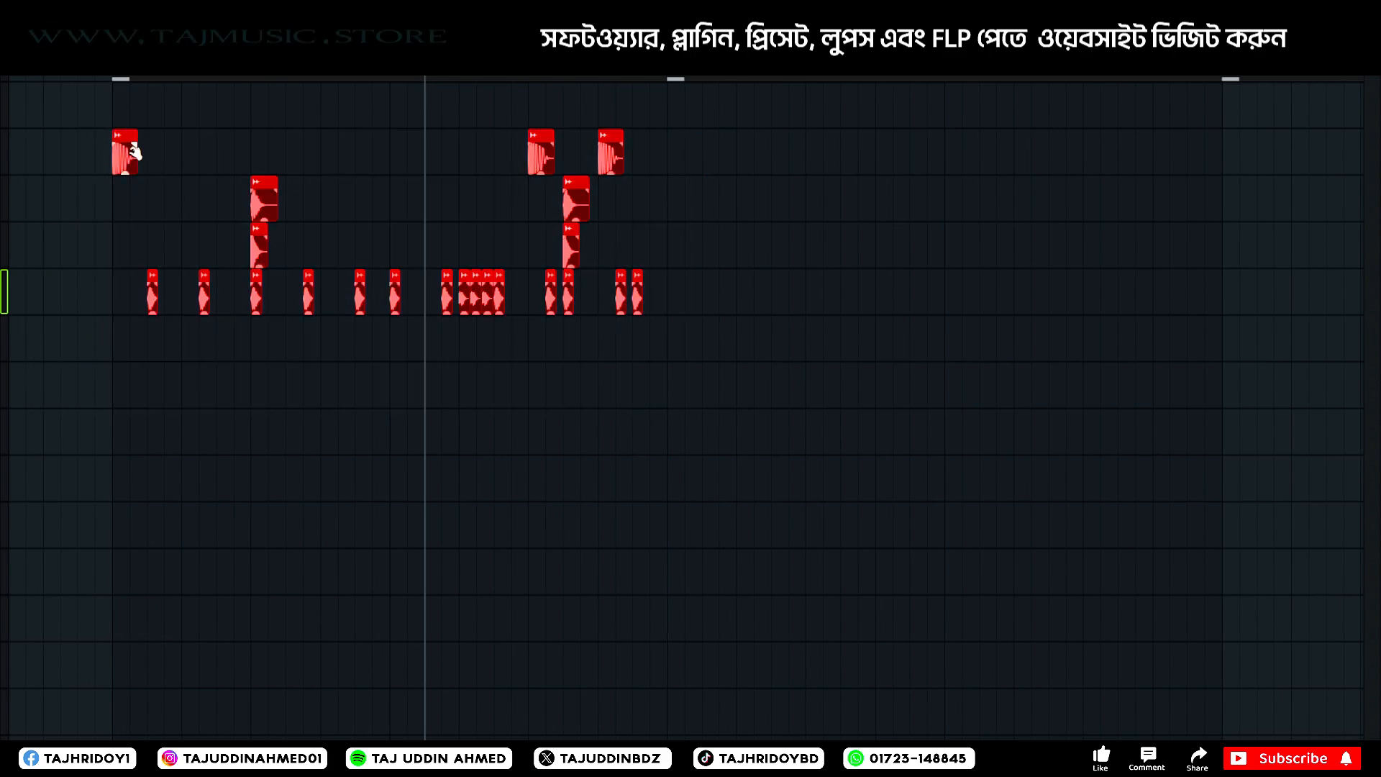
drag(127, 156, 687, 160)
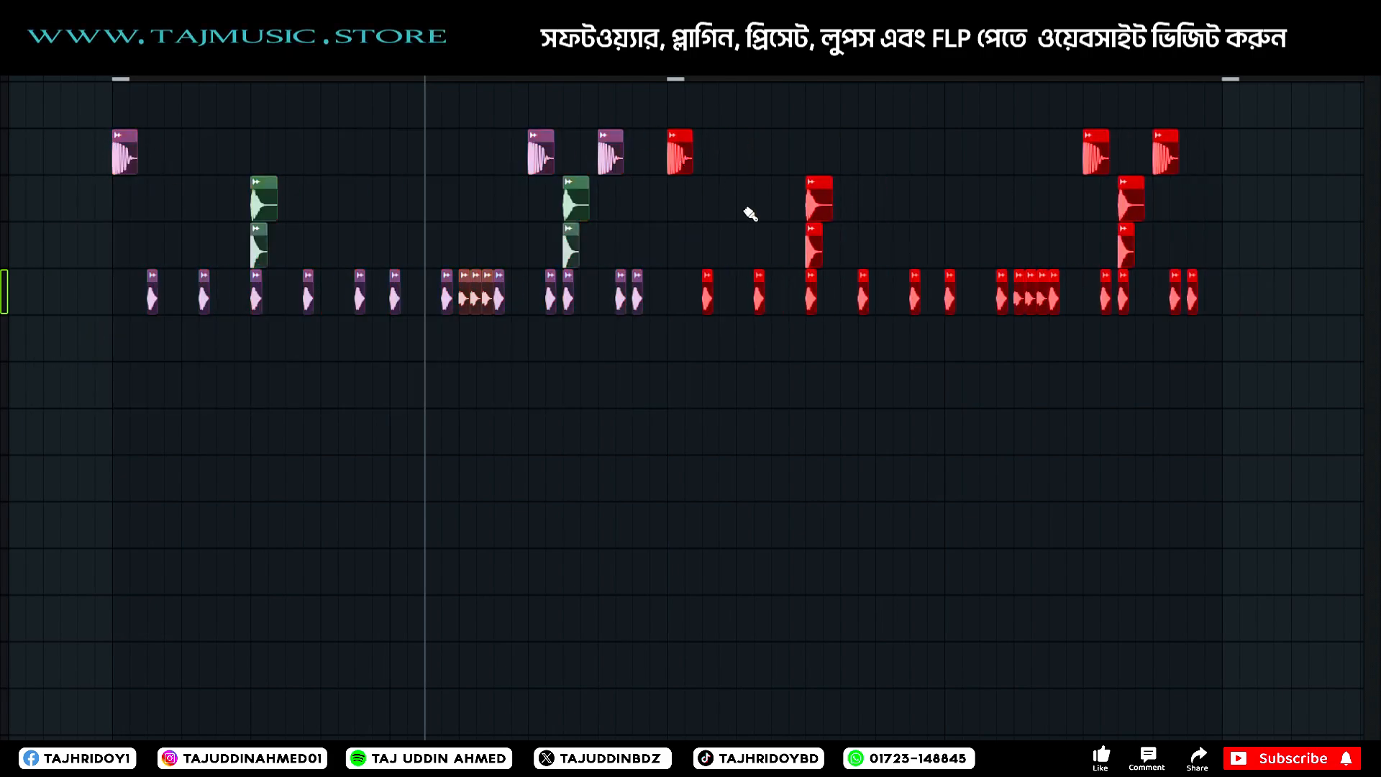
Try extra kicks on either side of the copied part's first snare, playing the section, and undo them.
click(750, 213)
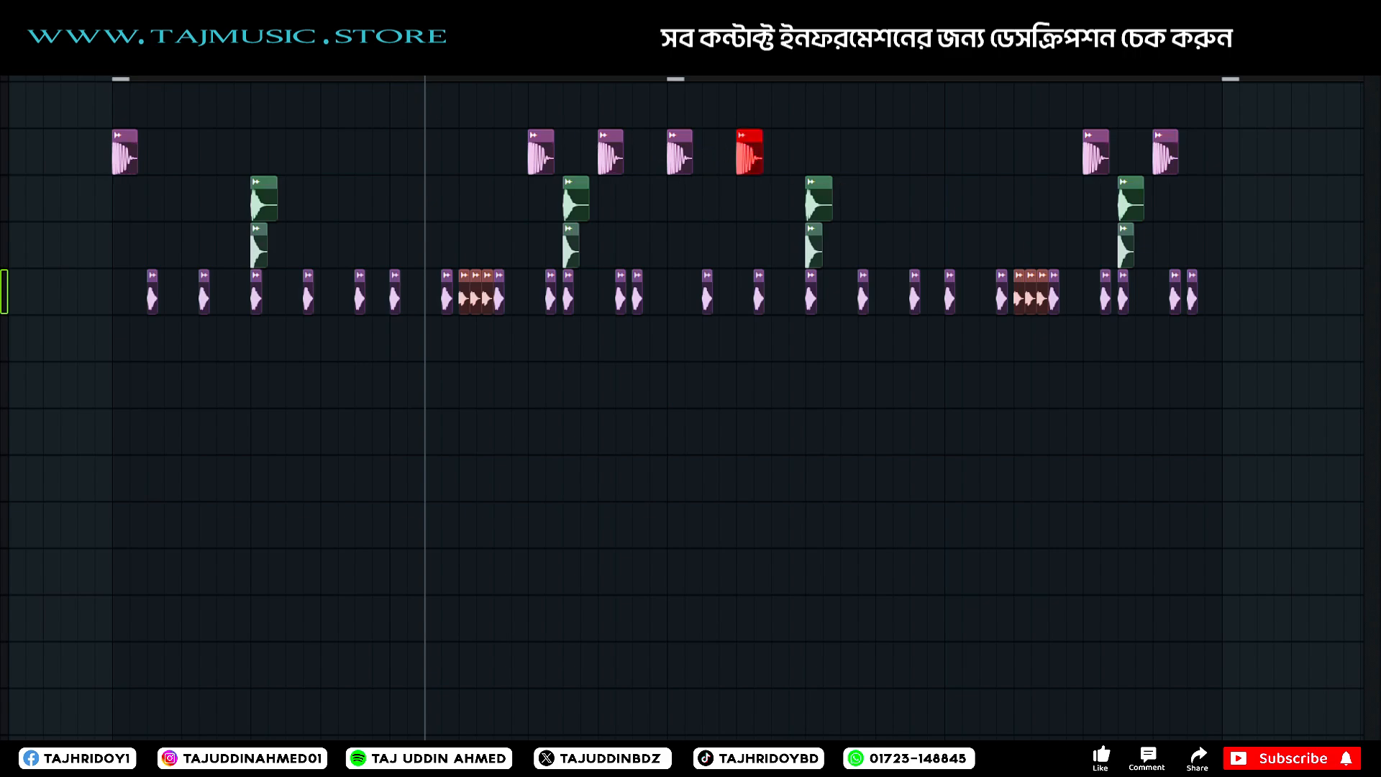
scroll(365, 78, down, 2)
key(space)
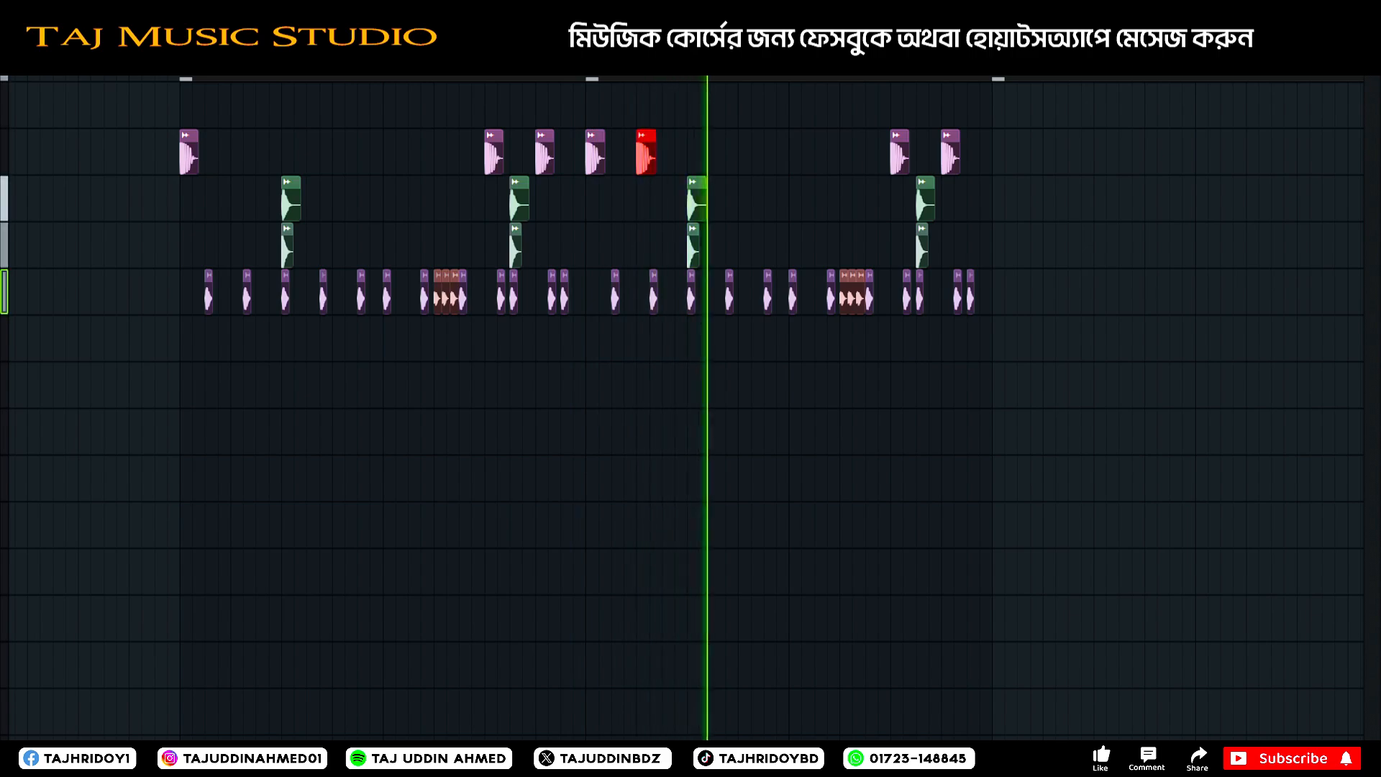
key(space)
key(space)
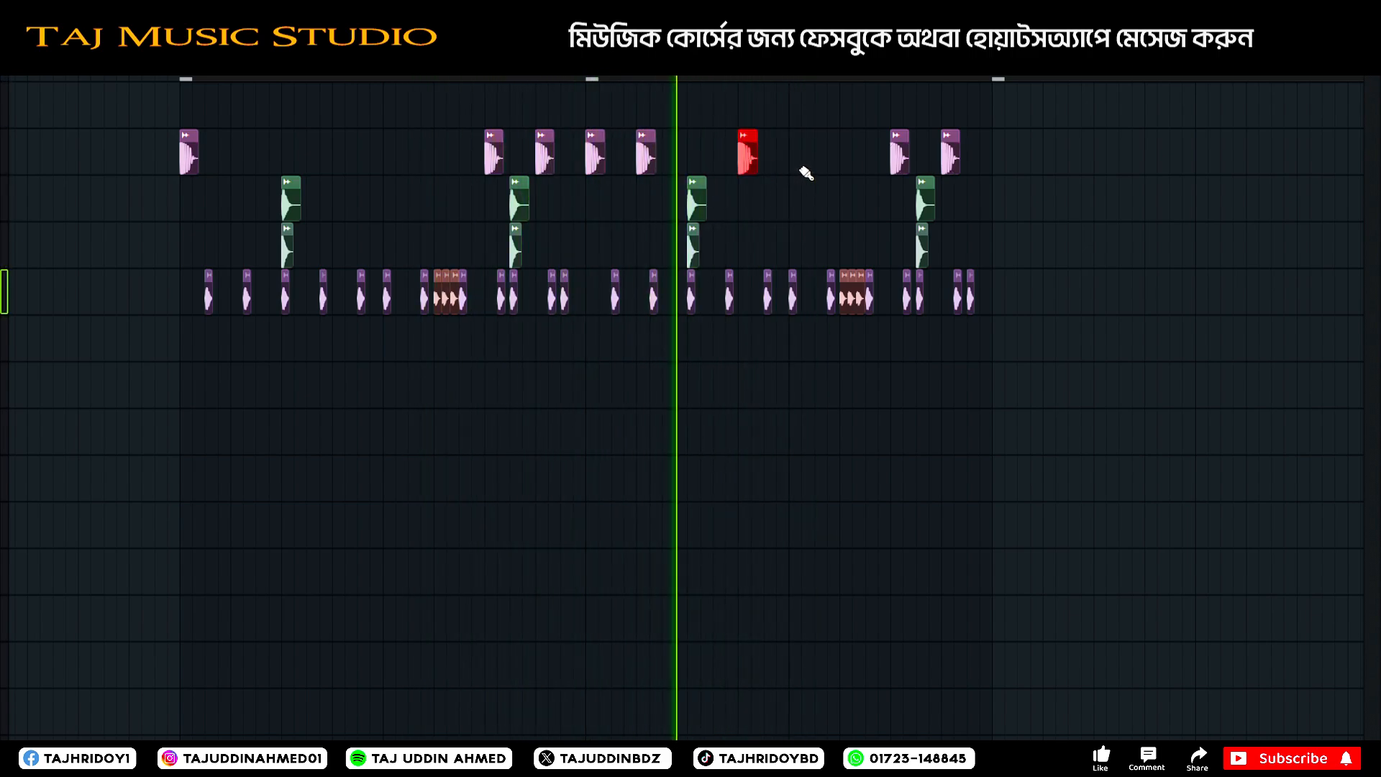
key(ctrl+z)
key(ctrl+z)
key(space)
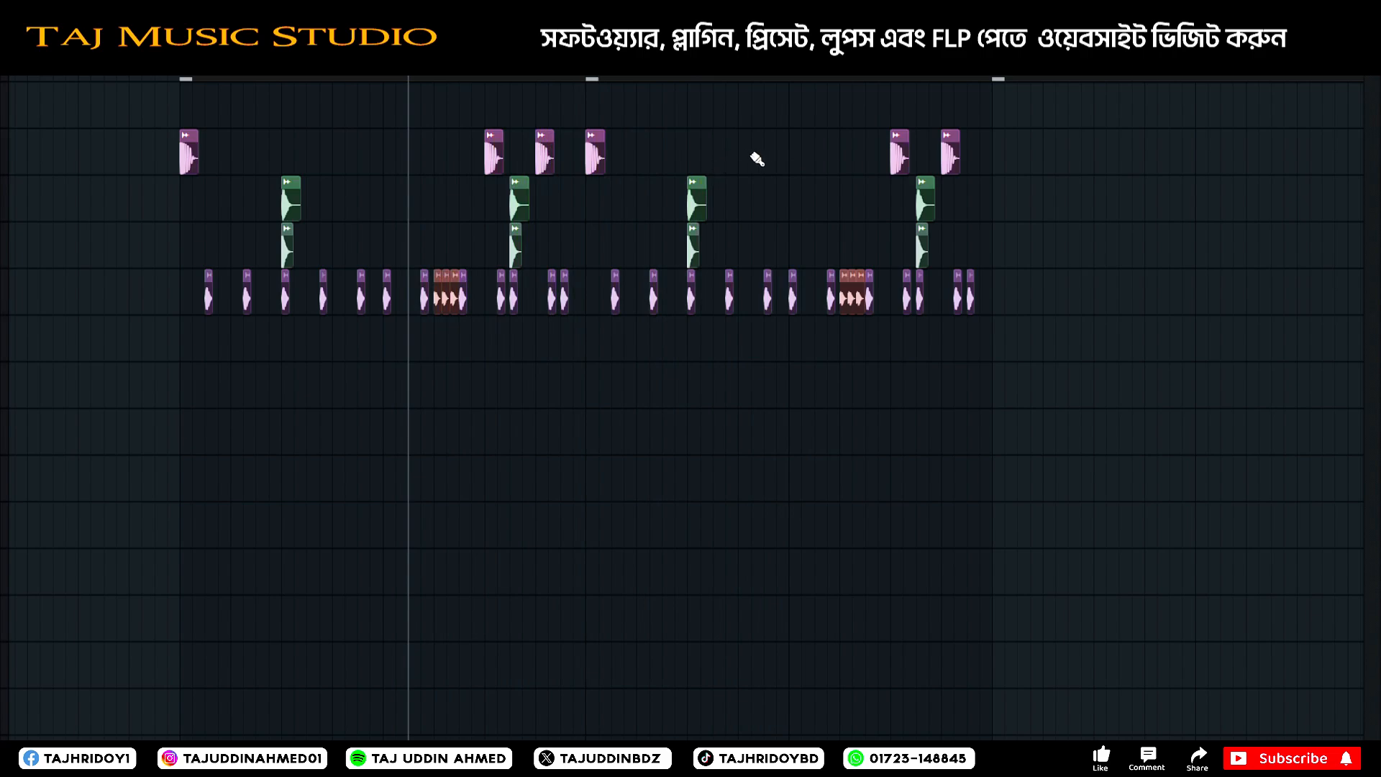
Add a kick shortly after the copied part's first snare and play the section around it.
click(744, 152)
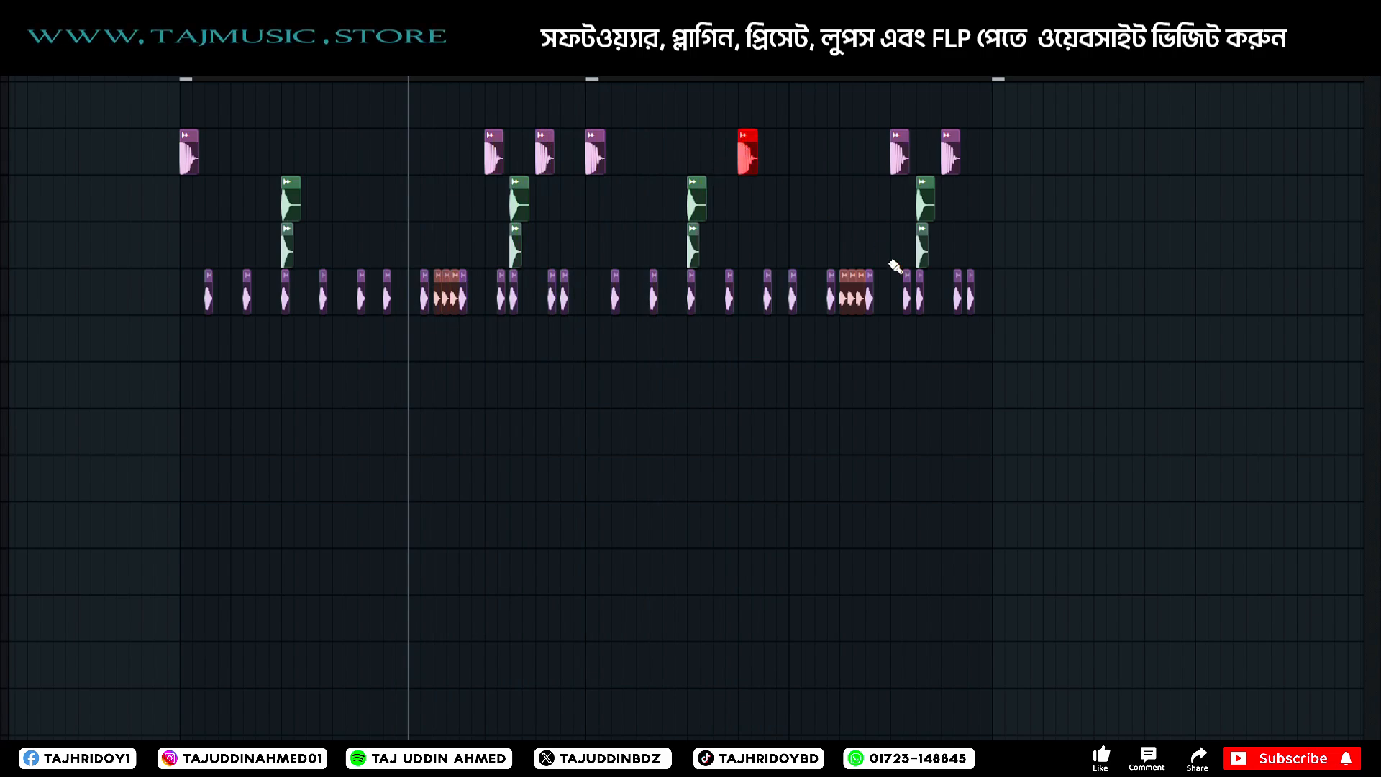
key(space)
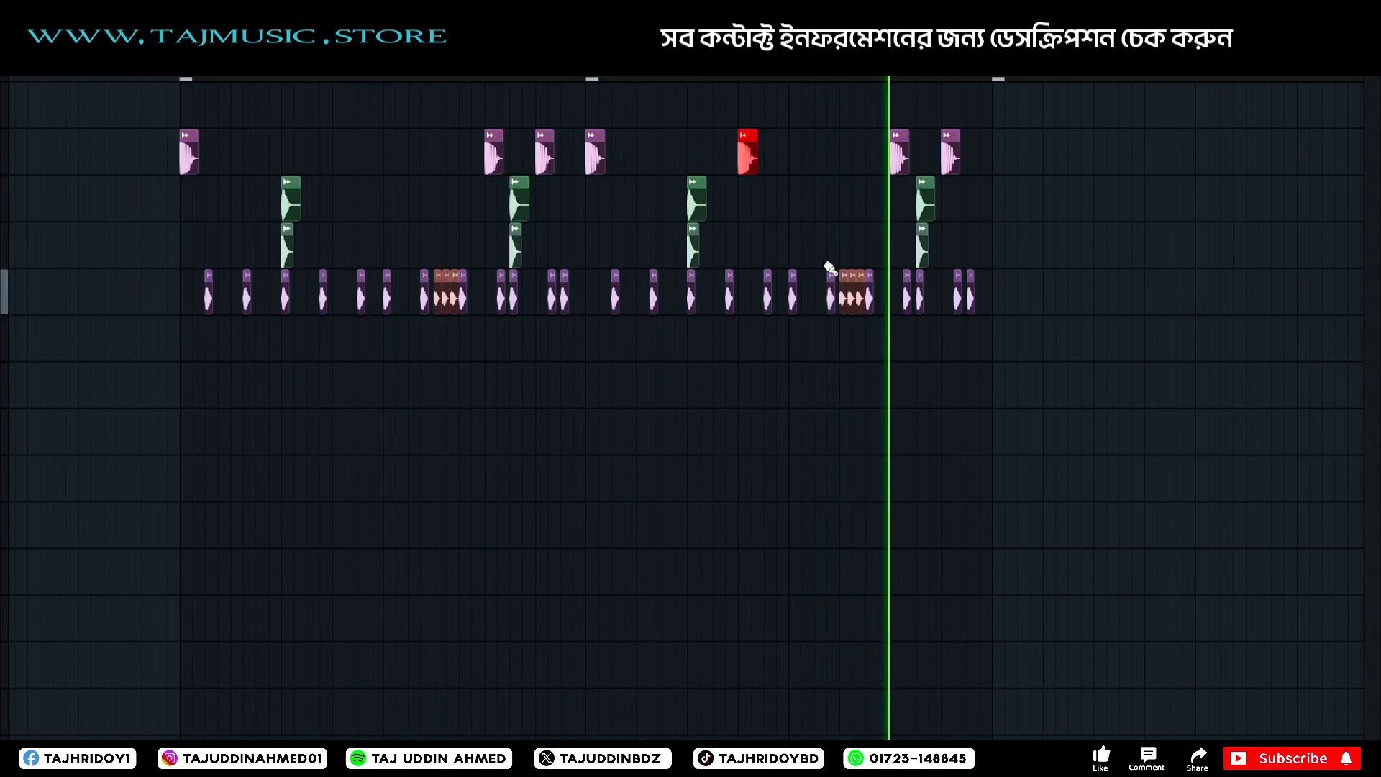
key(space)
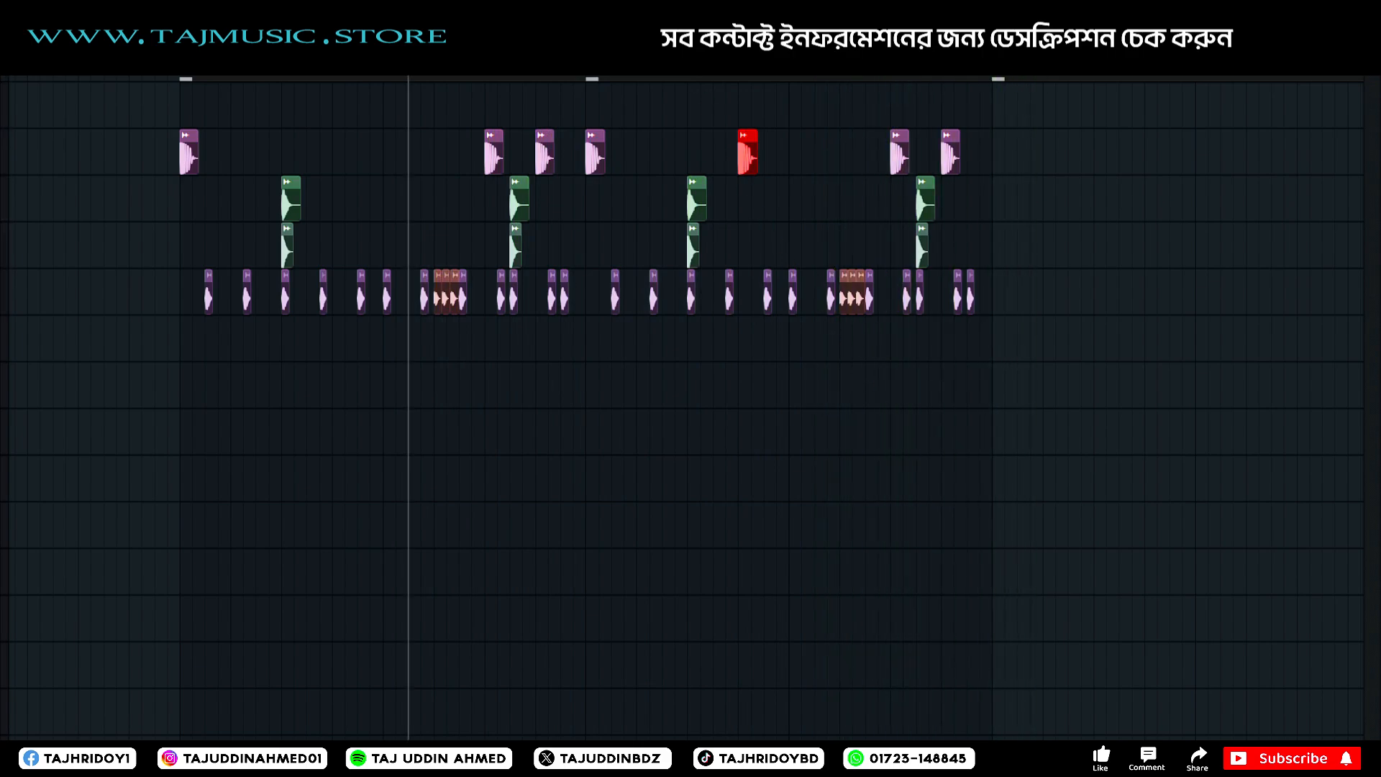
click(662, 70)
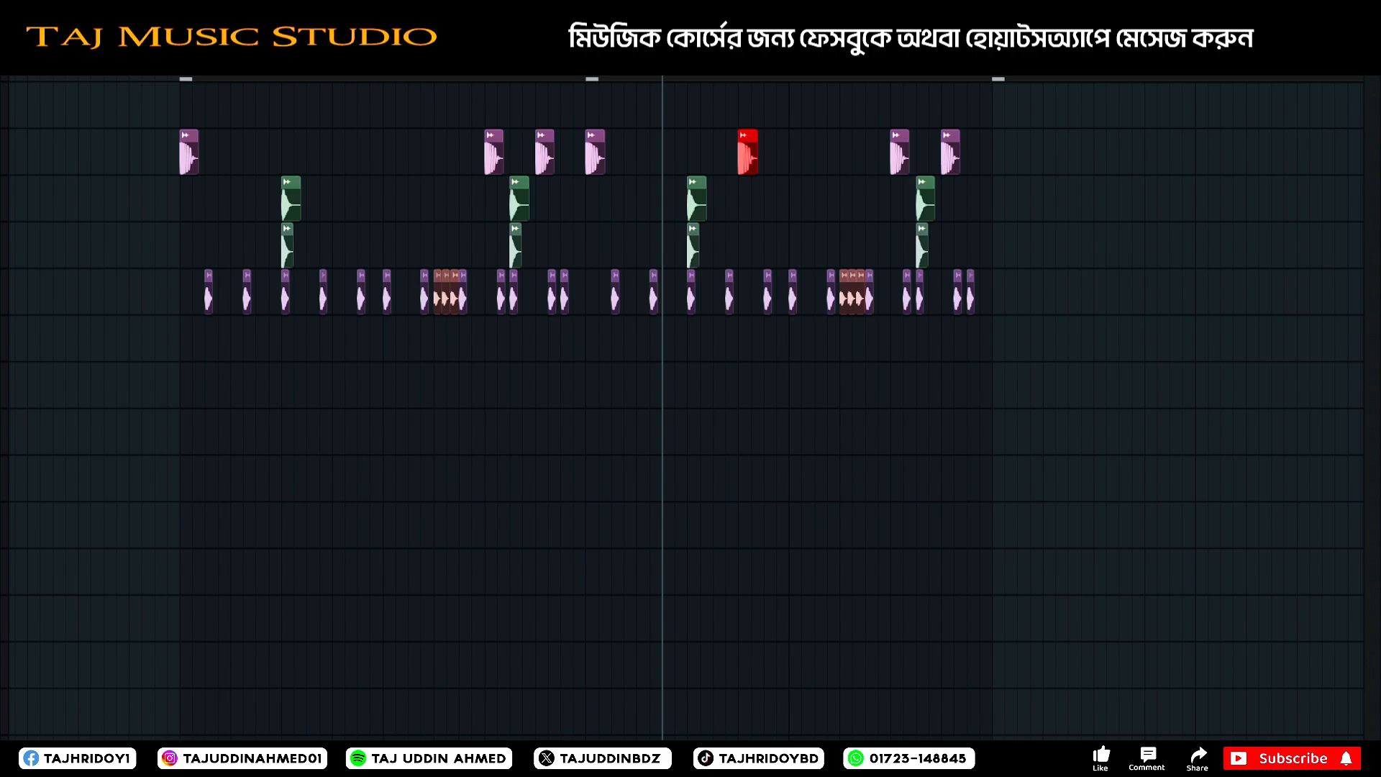
key(space)
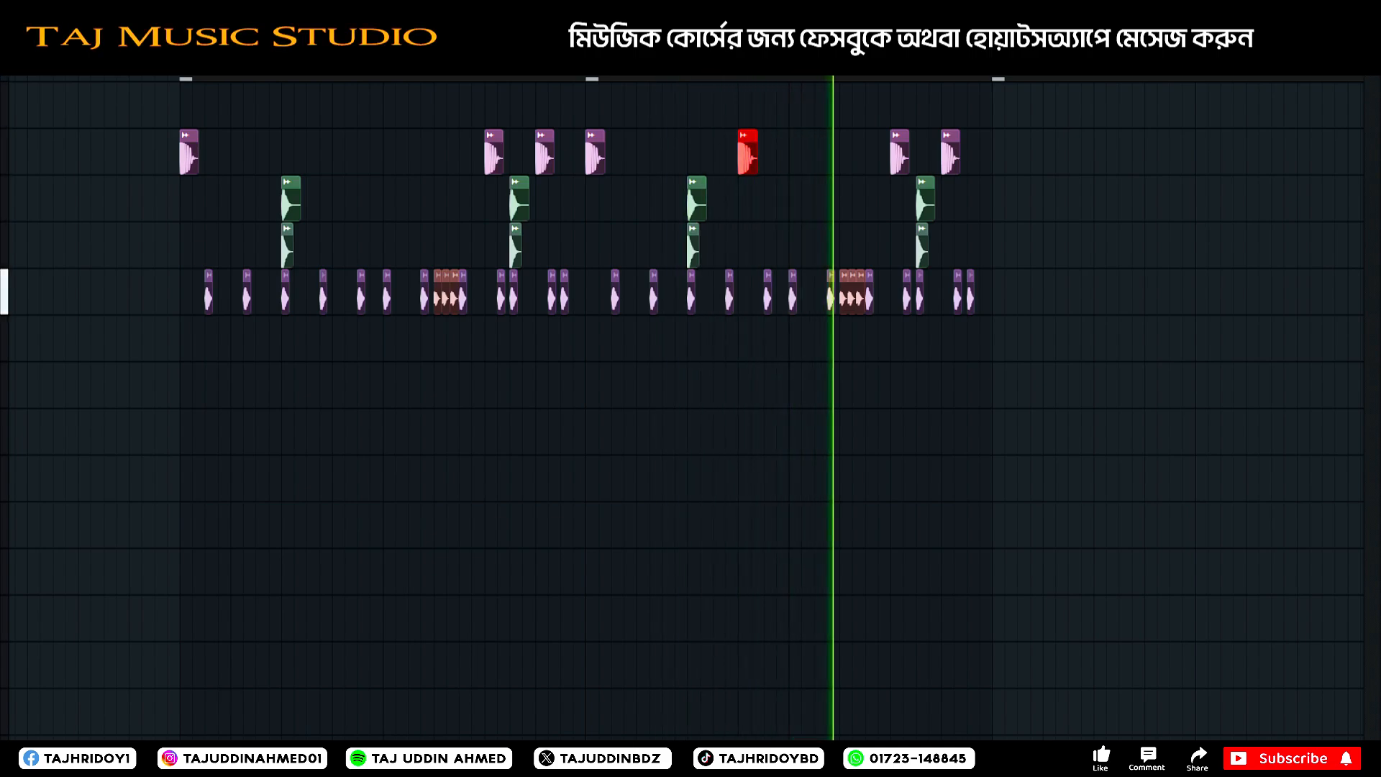
key(space)
click(687, 71)
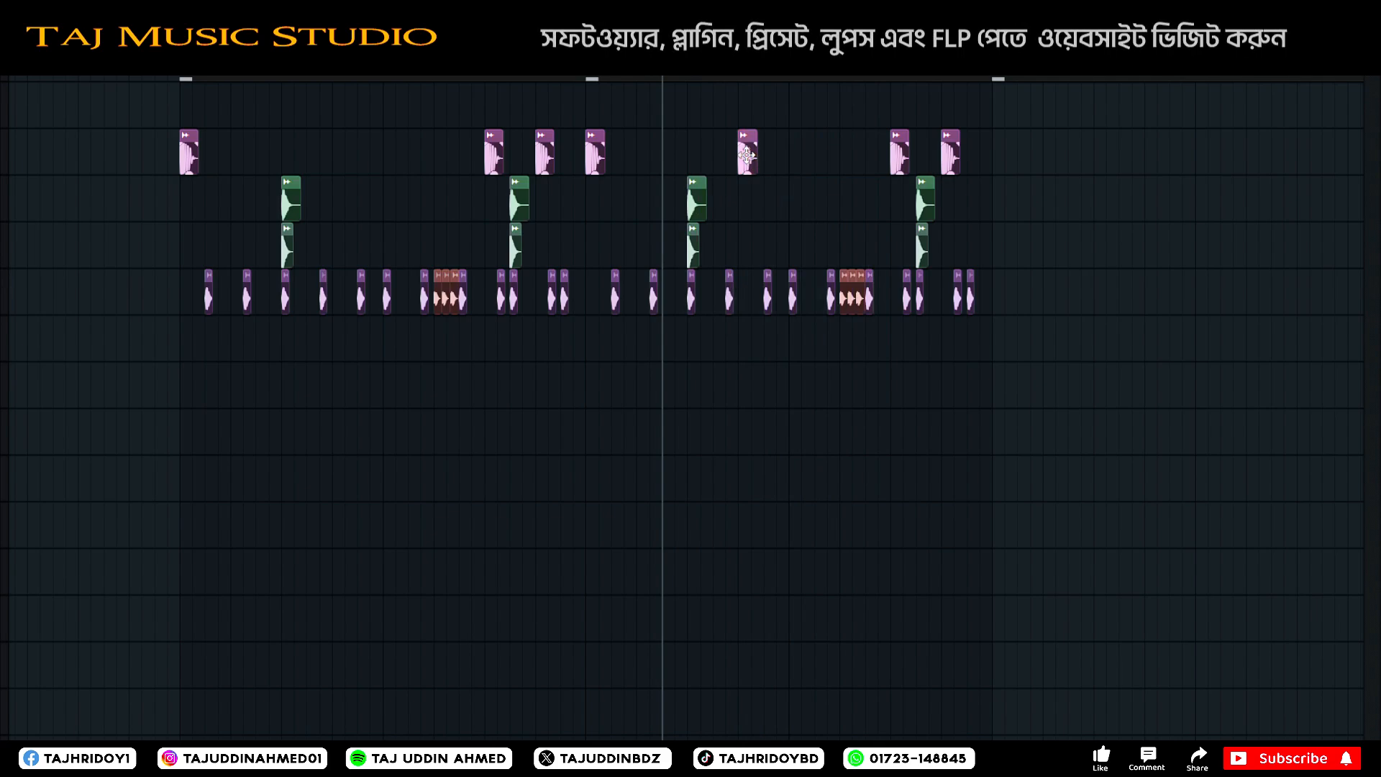
Move the added kick to just before the copied part's first snare and play from before the original part's hi-hat roll.
drag(744, 156, 693, 156)
click(396, 71)
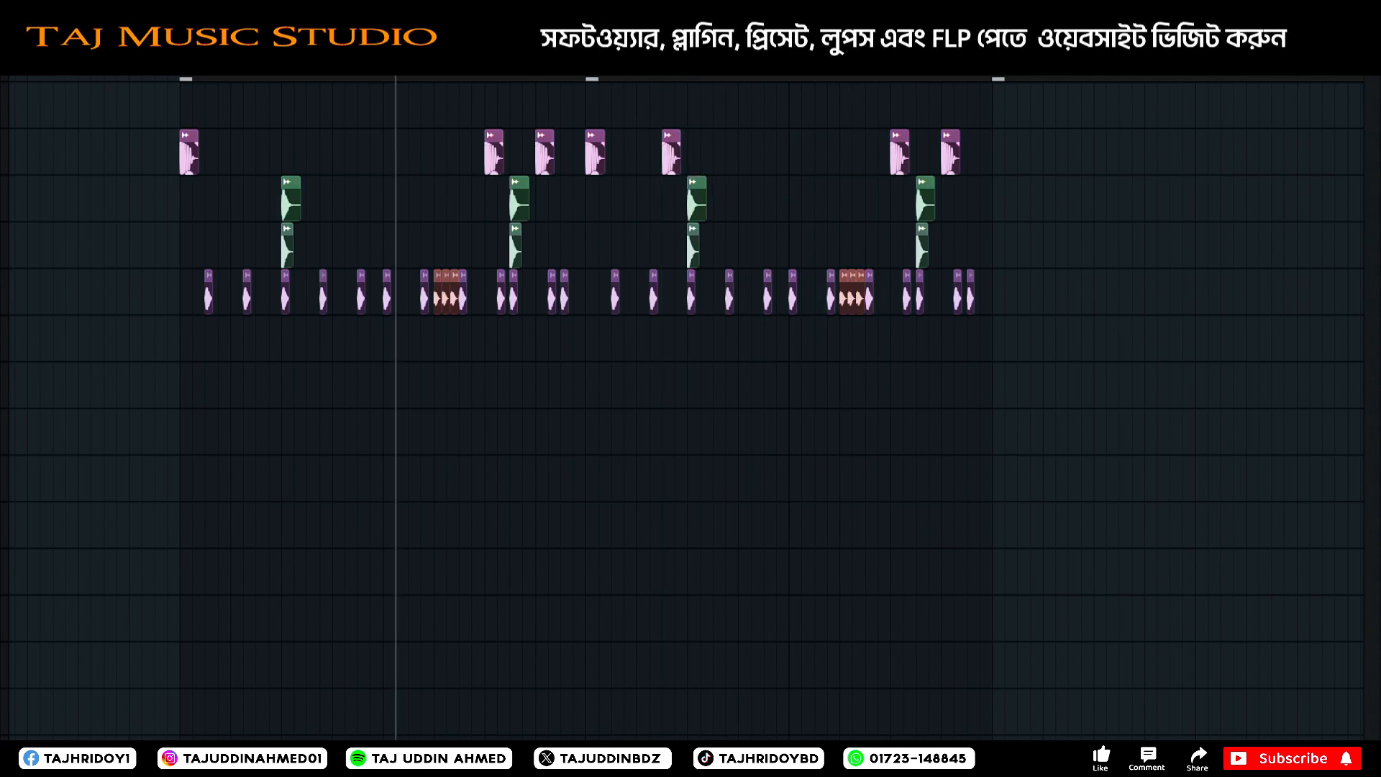
key(space)
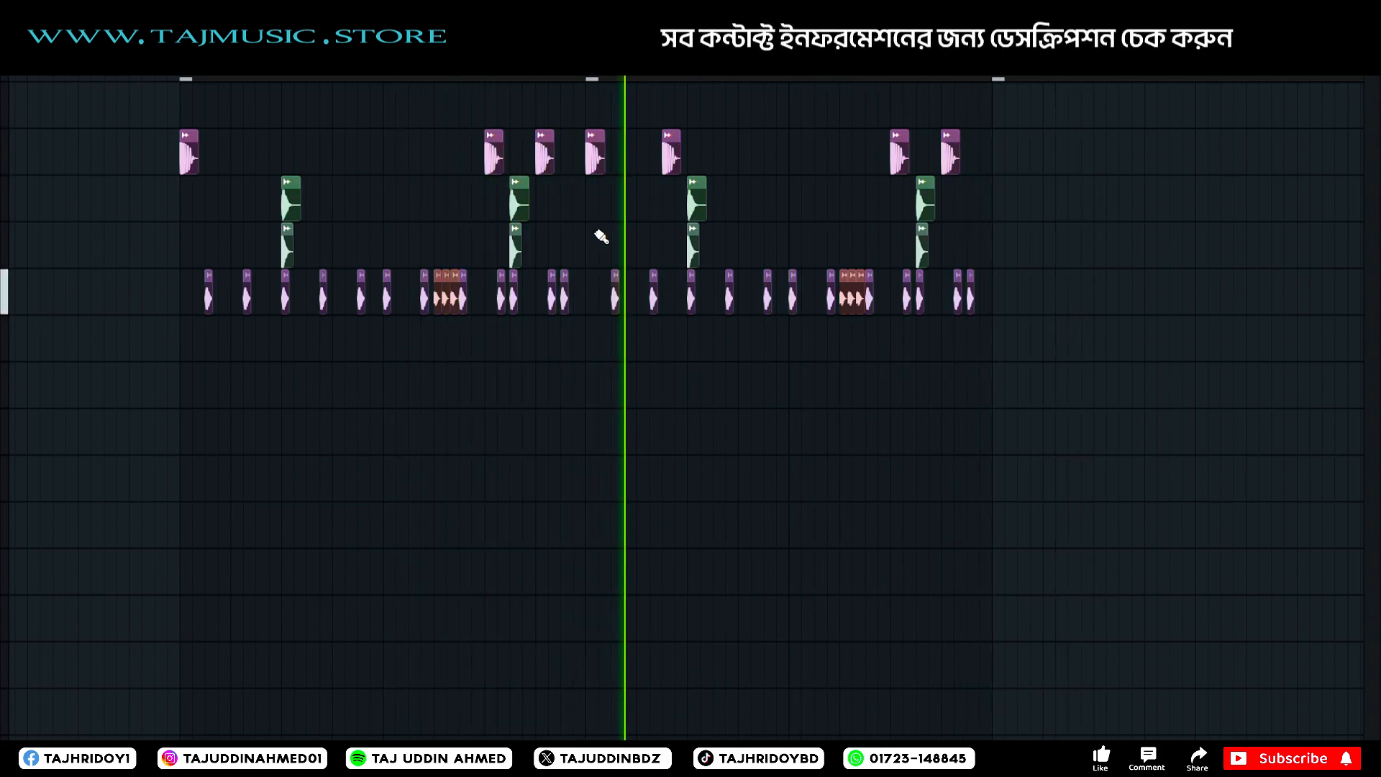
key(space)
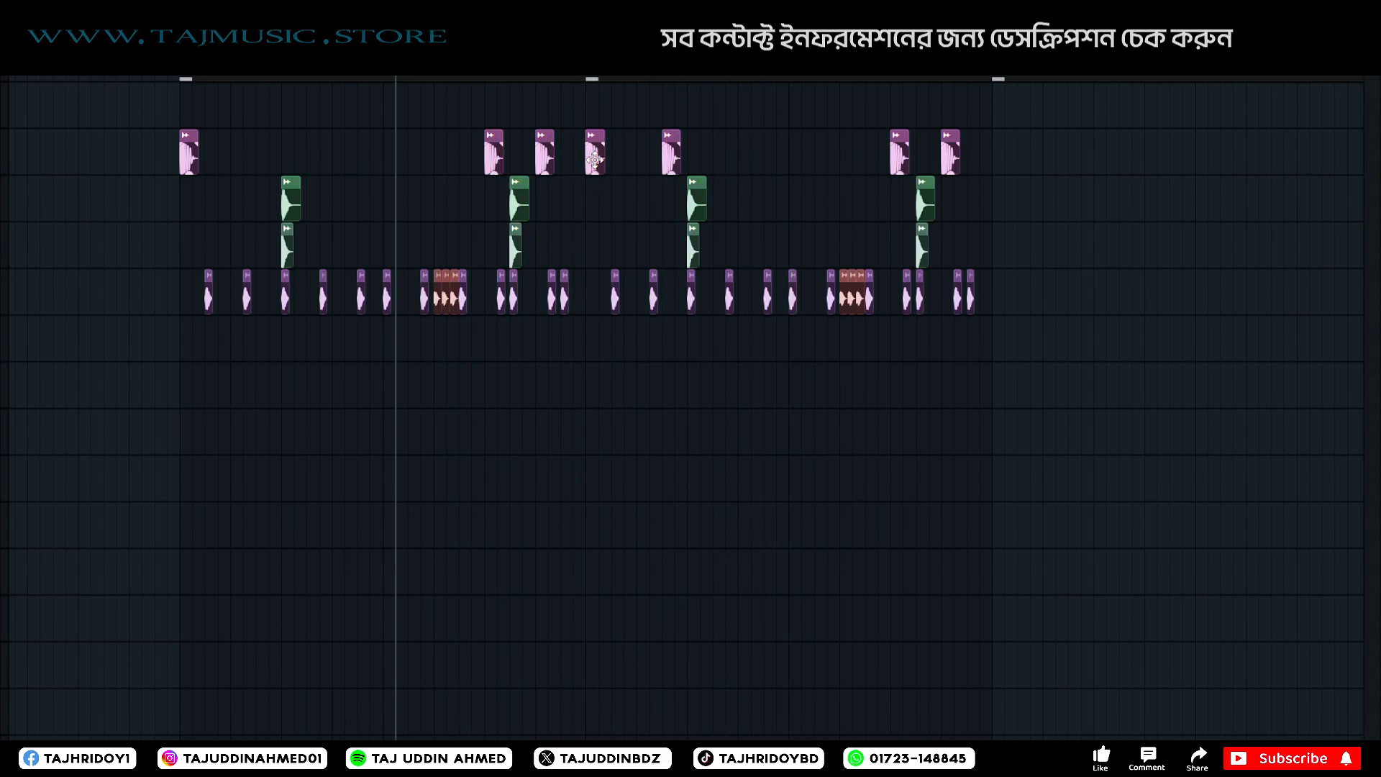
Add a matching kick just before the original part's first snare and play the full drum groove from before its start.
drag(364, 144, 279, 142)
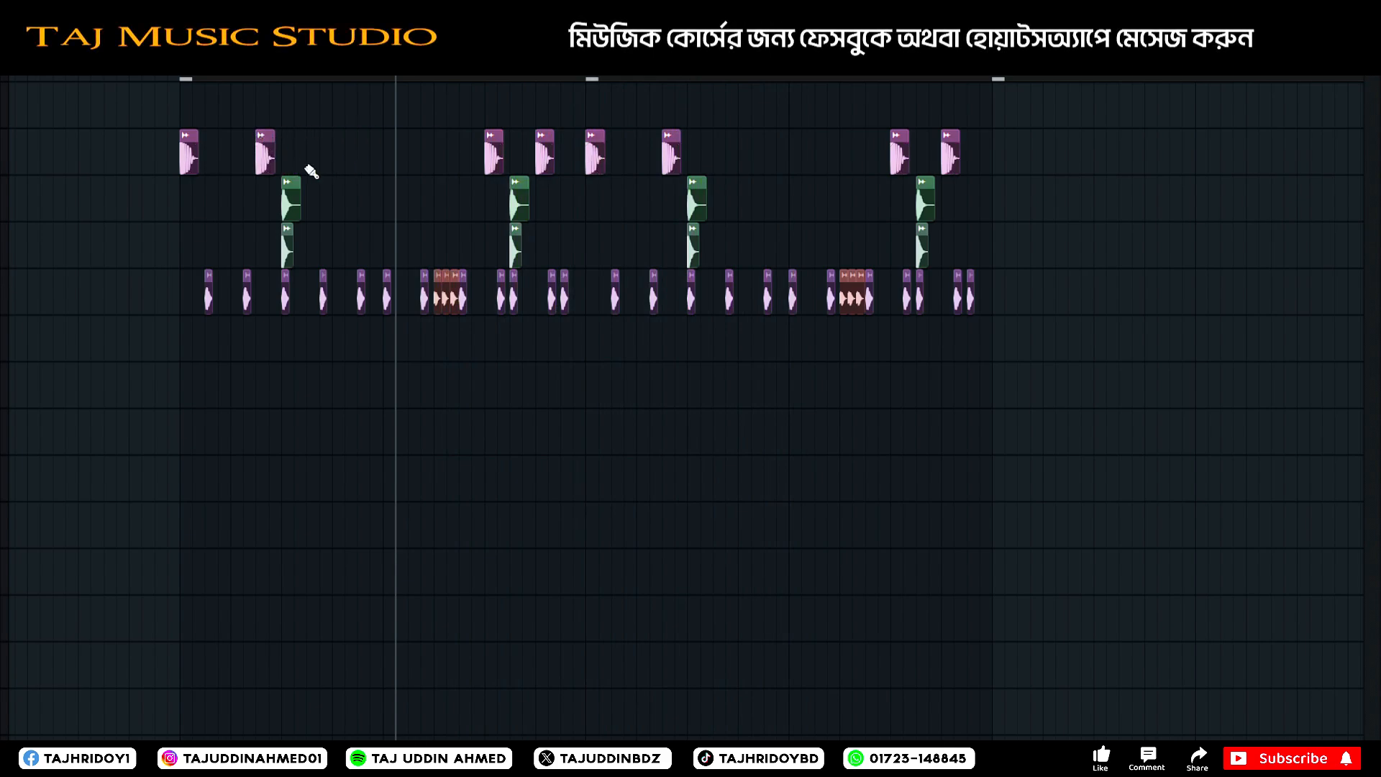
key(space)
key(space)
click(147, 71)
key(space)
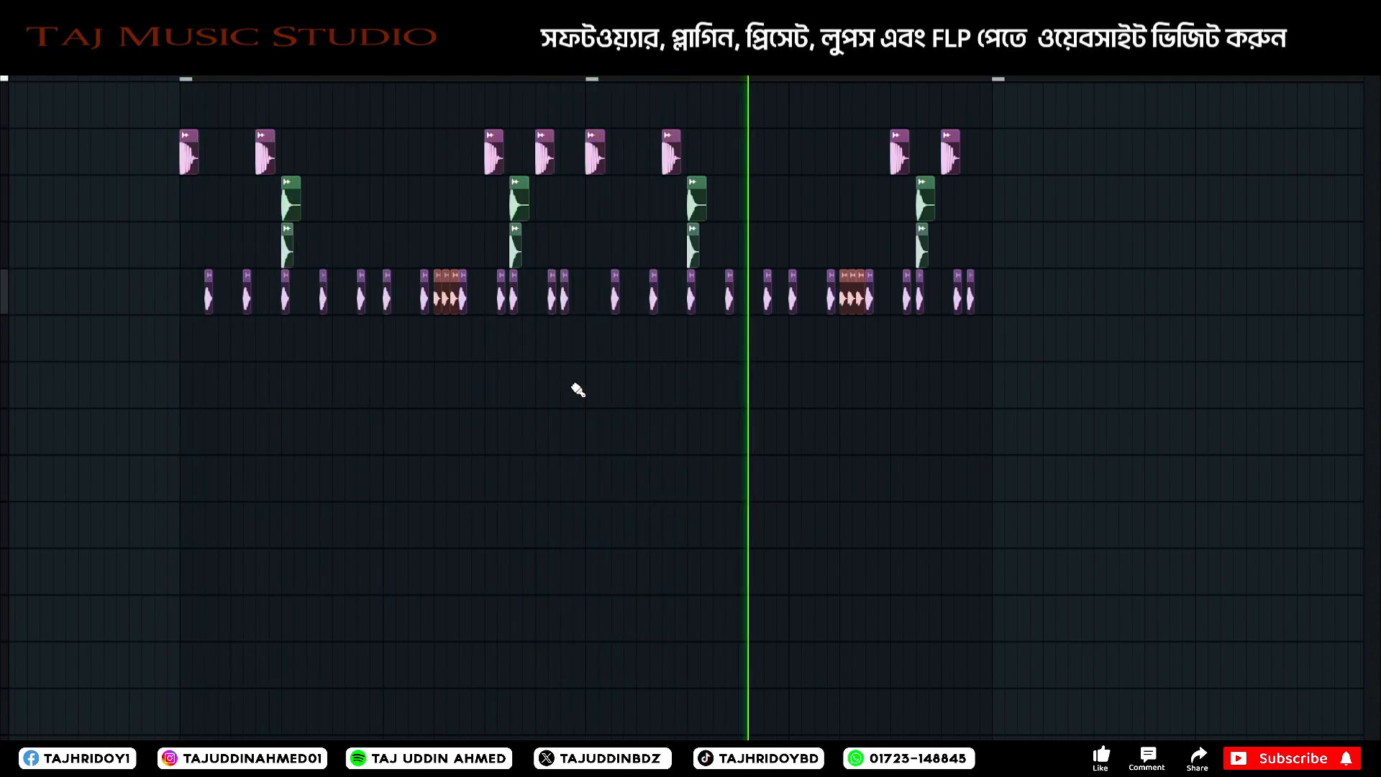
scroll(408, 70, down, 2)
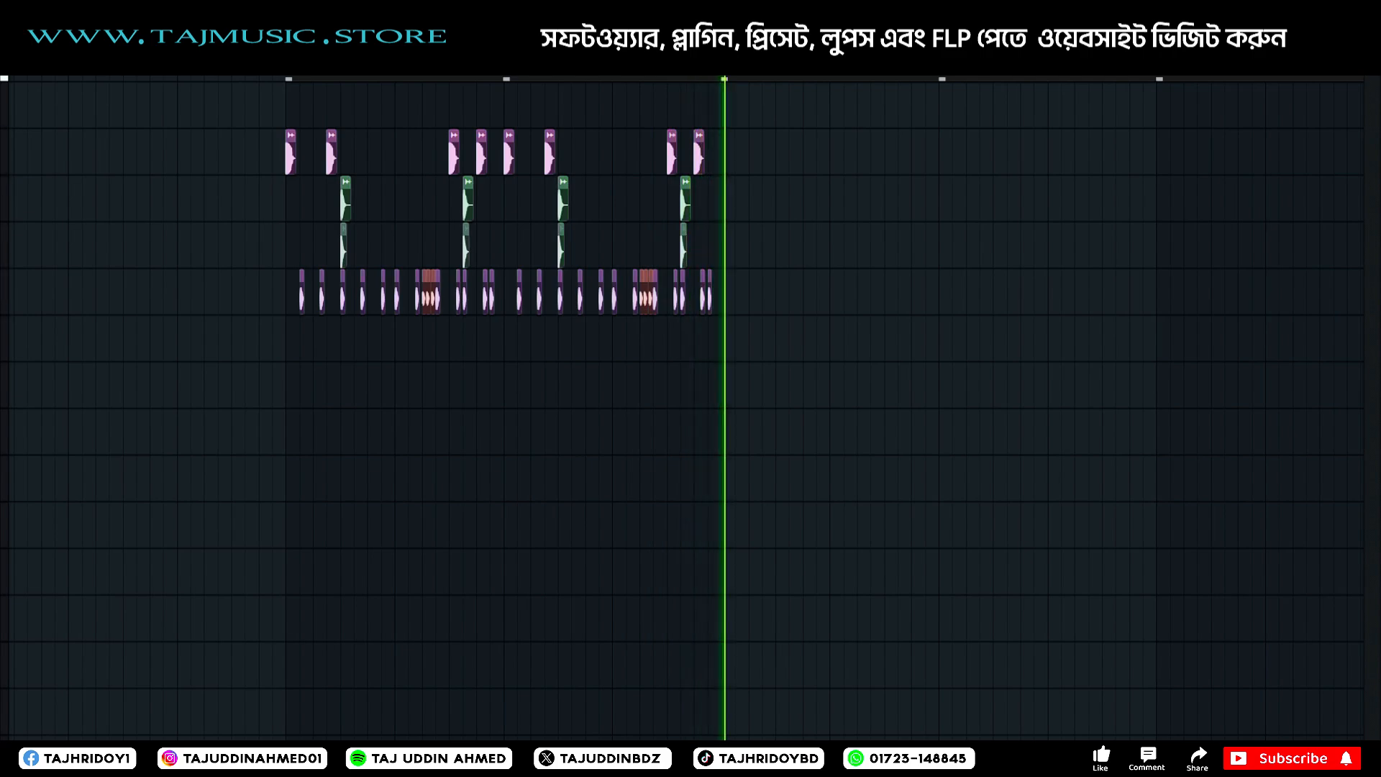
key(space)
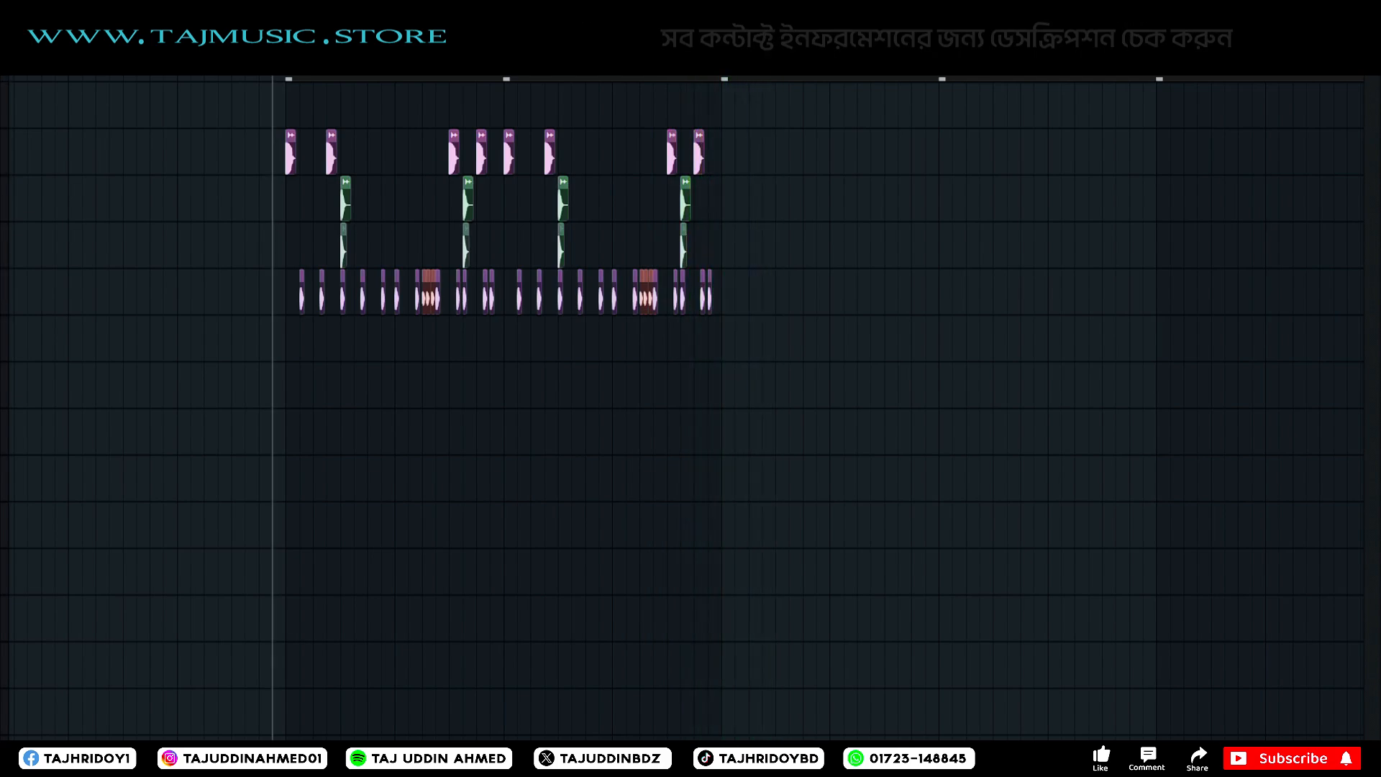
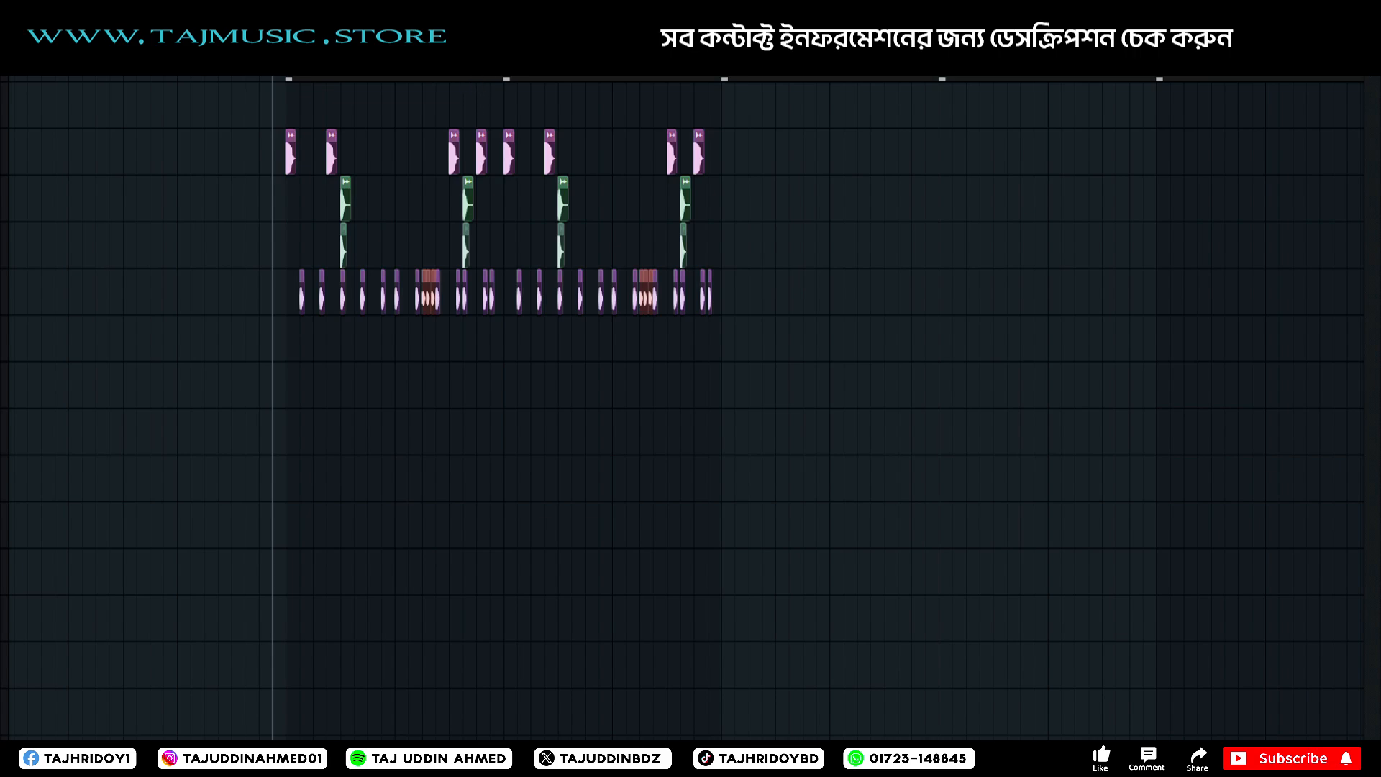
Load the Cymatics 808 Drilla (C) sample into its own channel and close its settings.
key(F6)
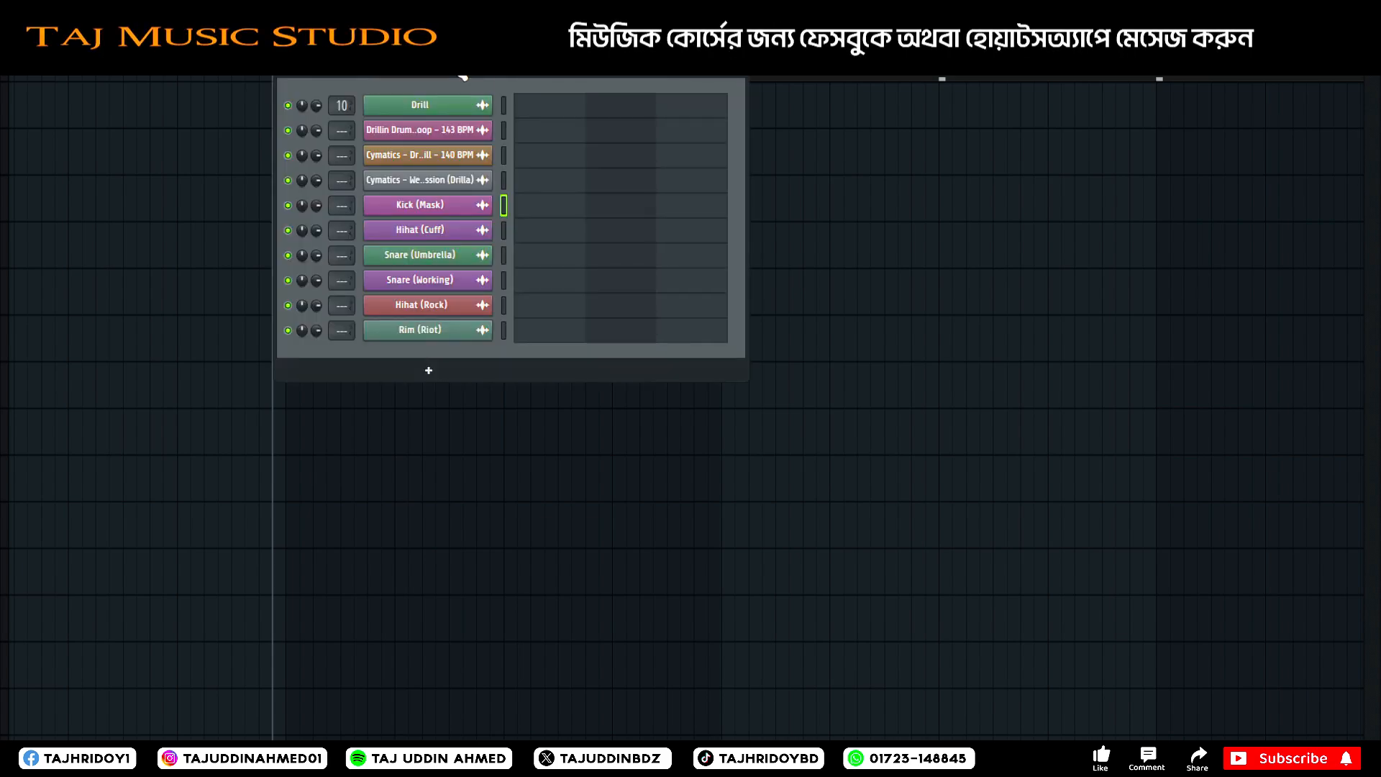
click(453, 66)
click(429, 121)
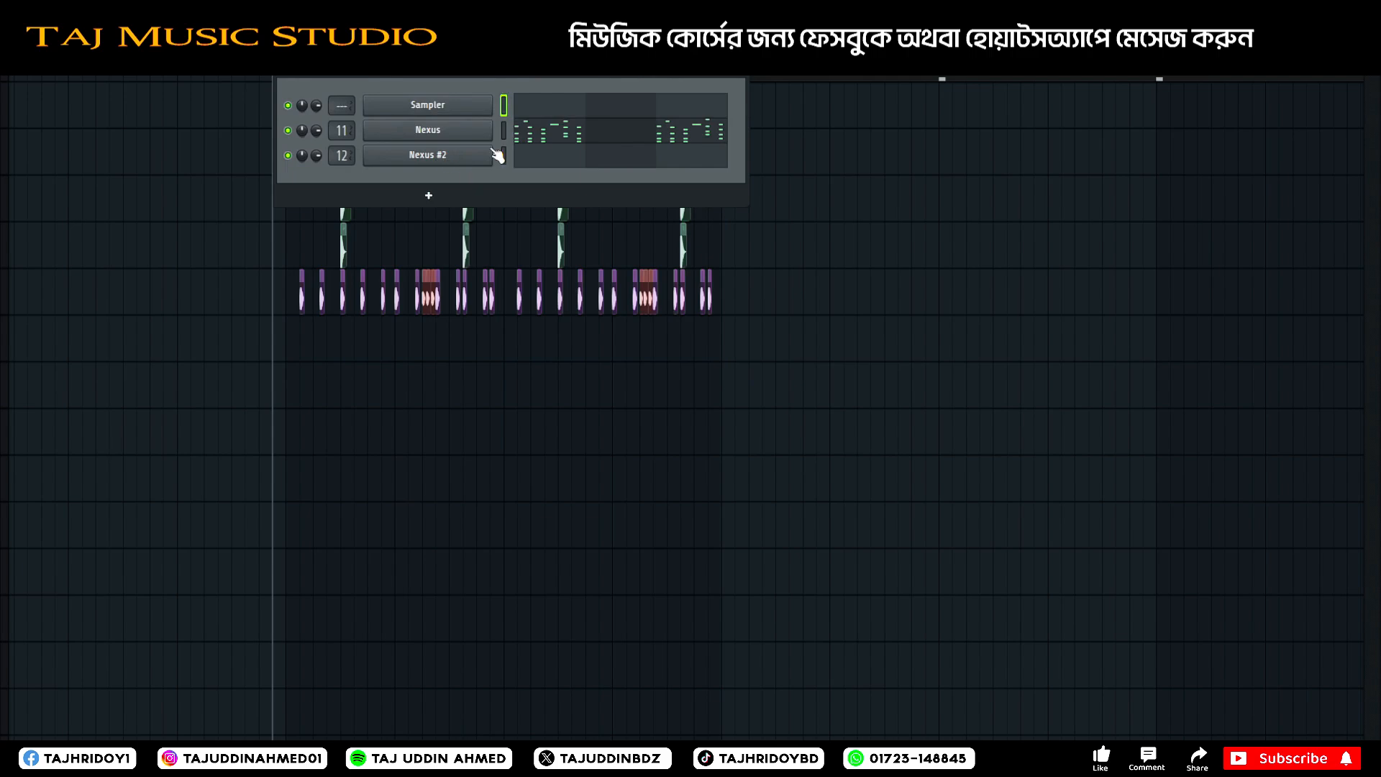
click(739, 65)
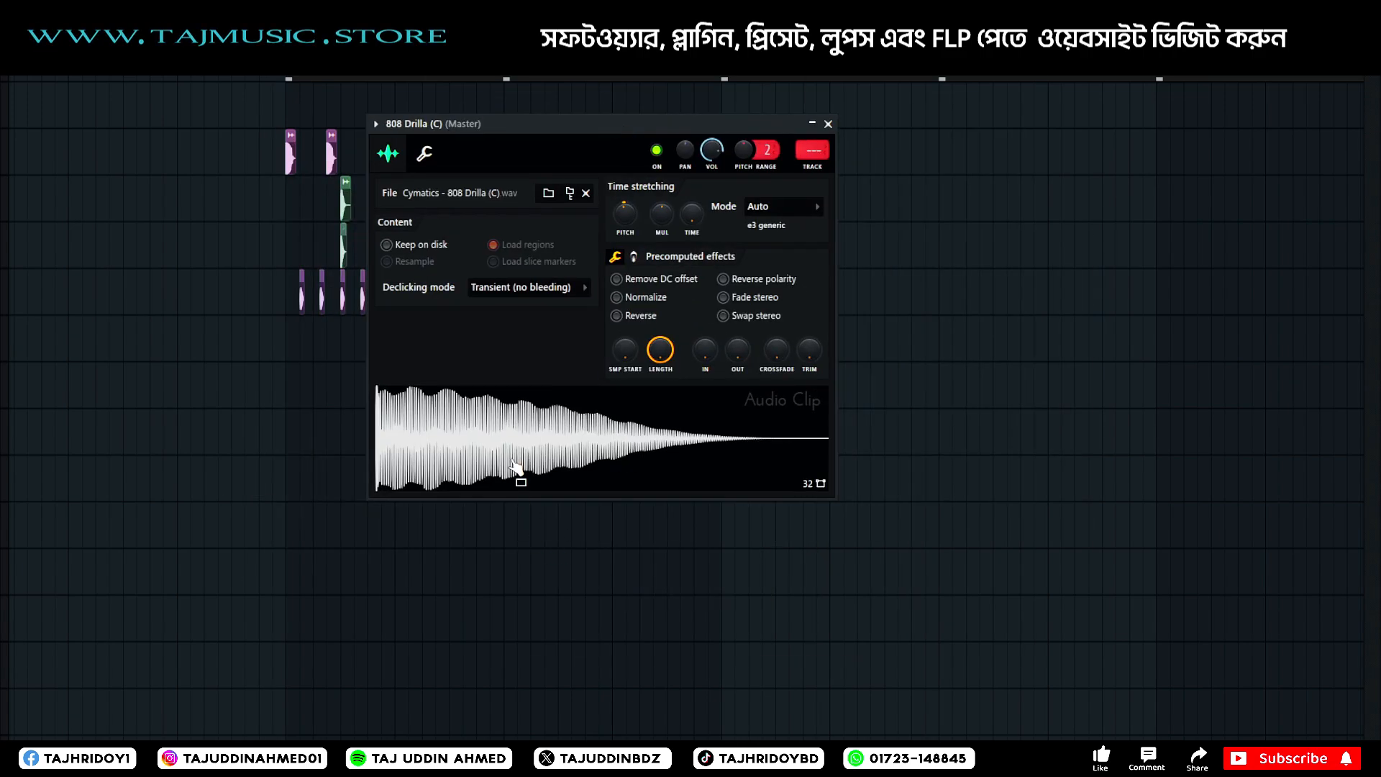
click(827, 123)
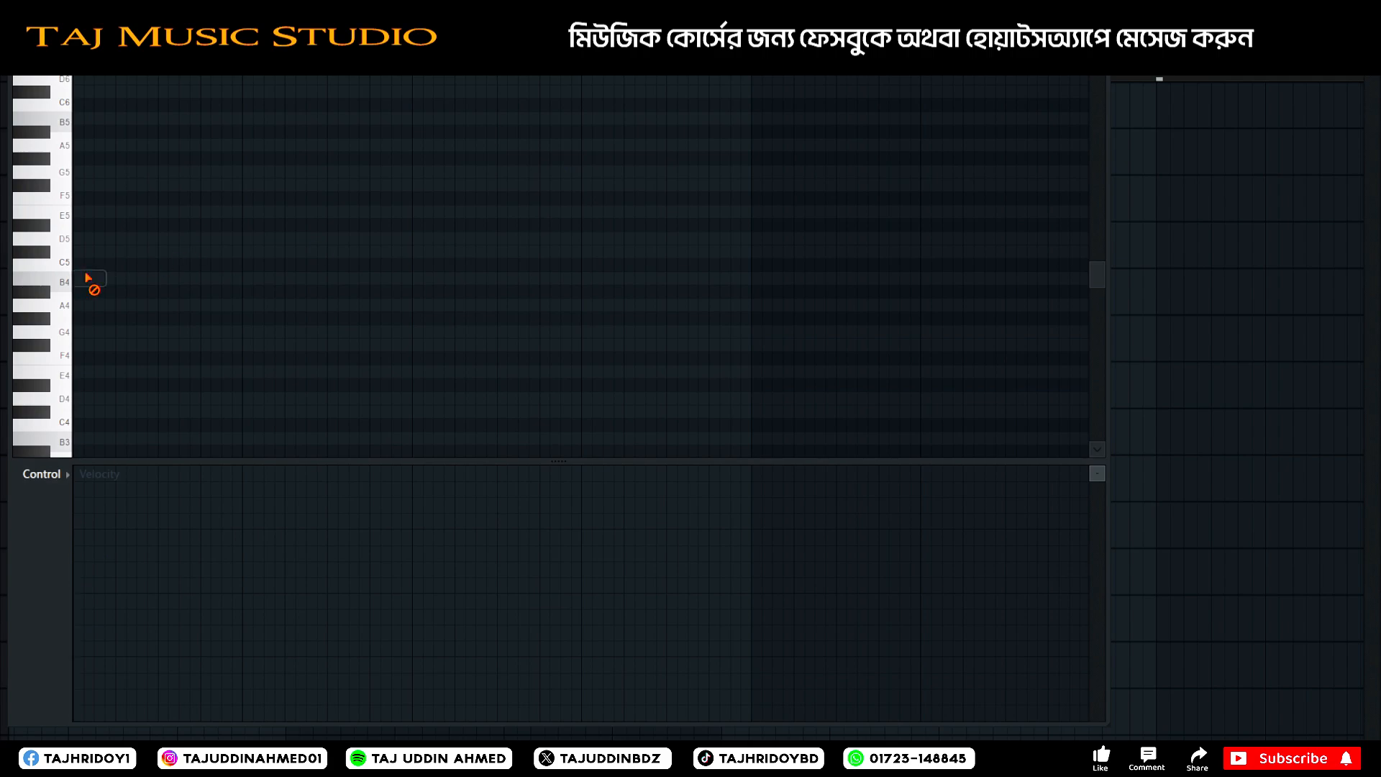
Place an empty Pattern 10 clip on the track below the hi-hats and extend it across the original drum part.
click(1097, 20)
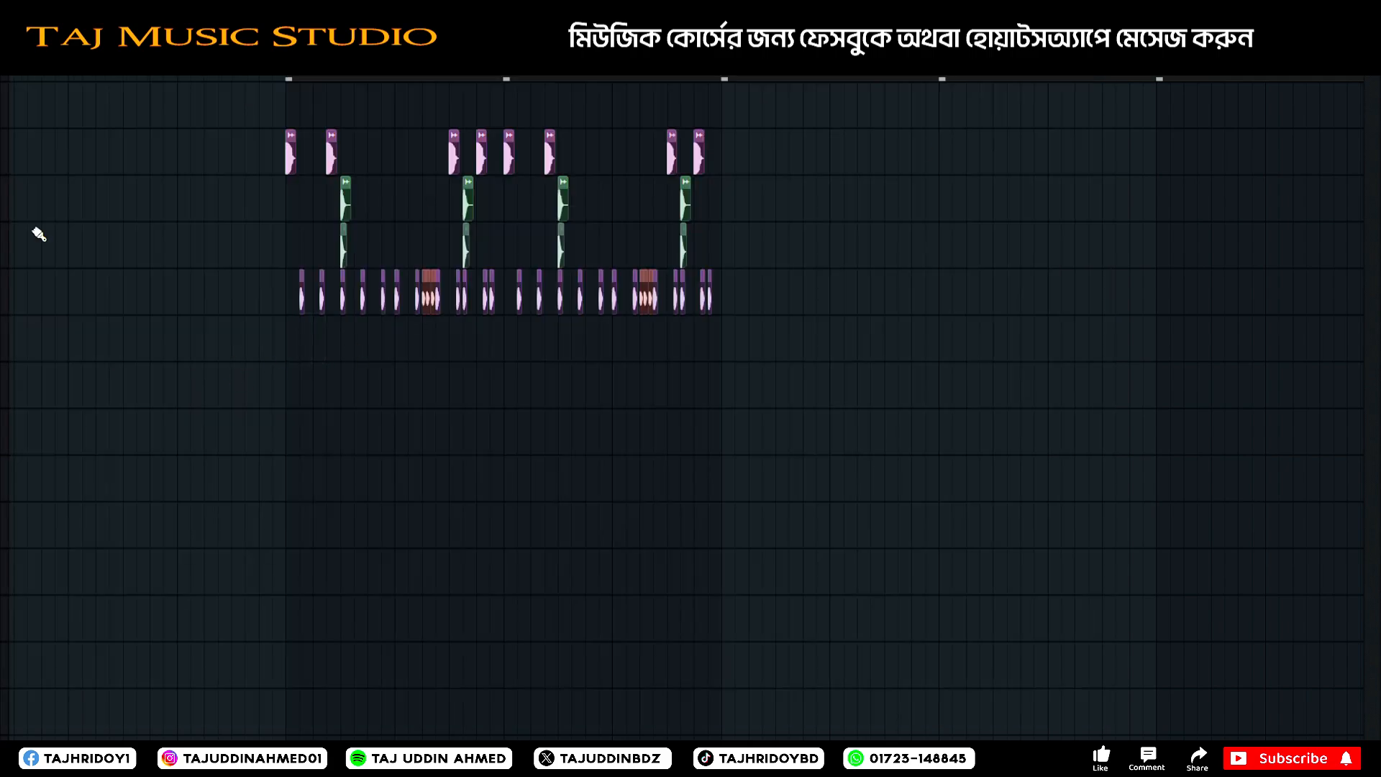
drag(316, 412, 317, 317)
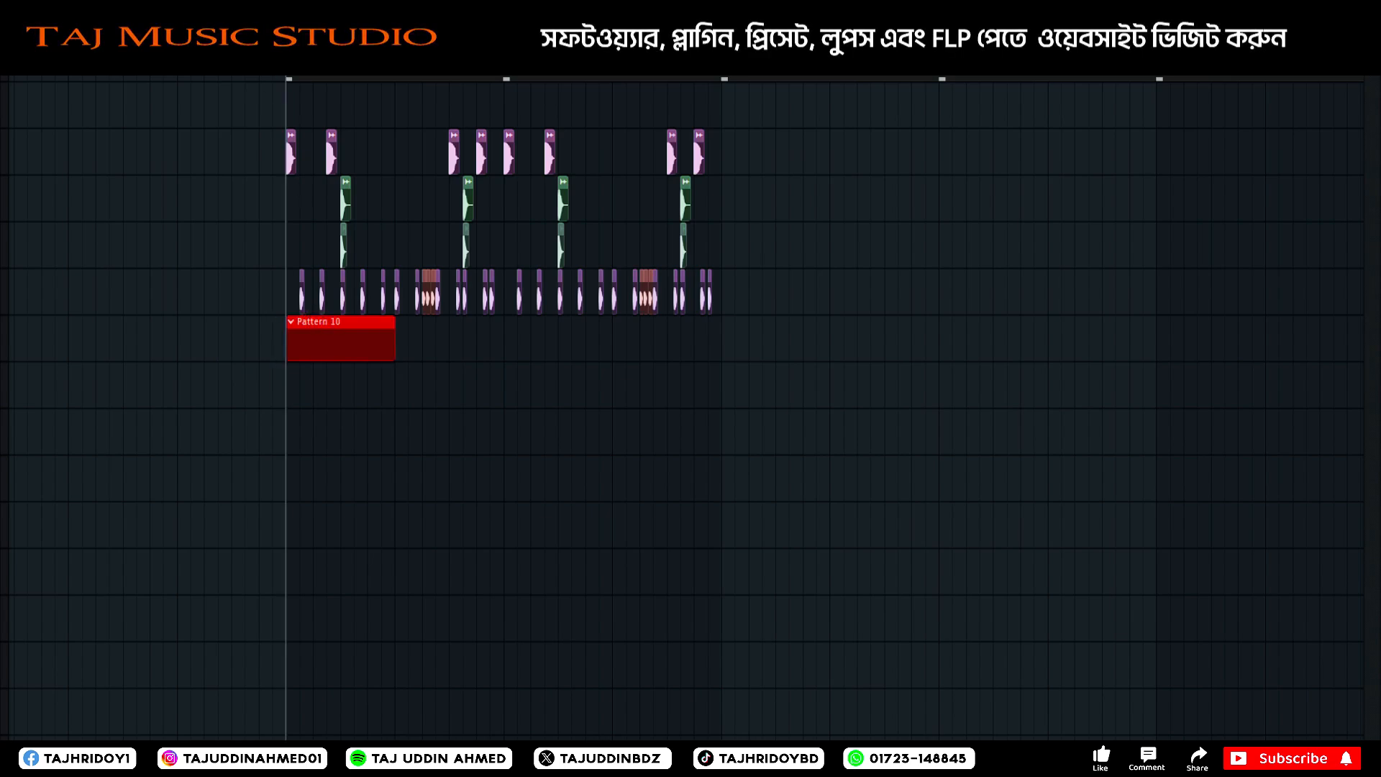
drag(287, 71, 505, 71)
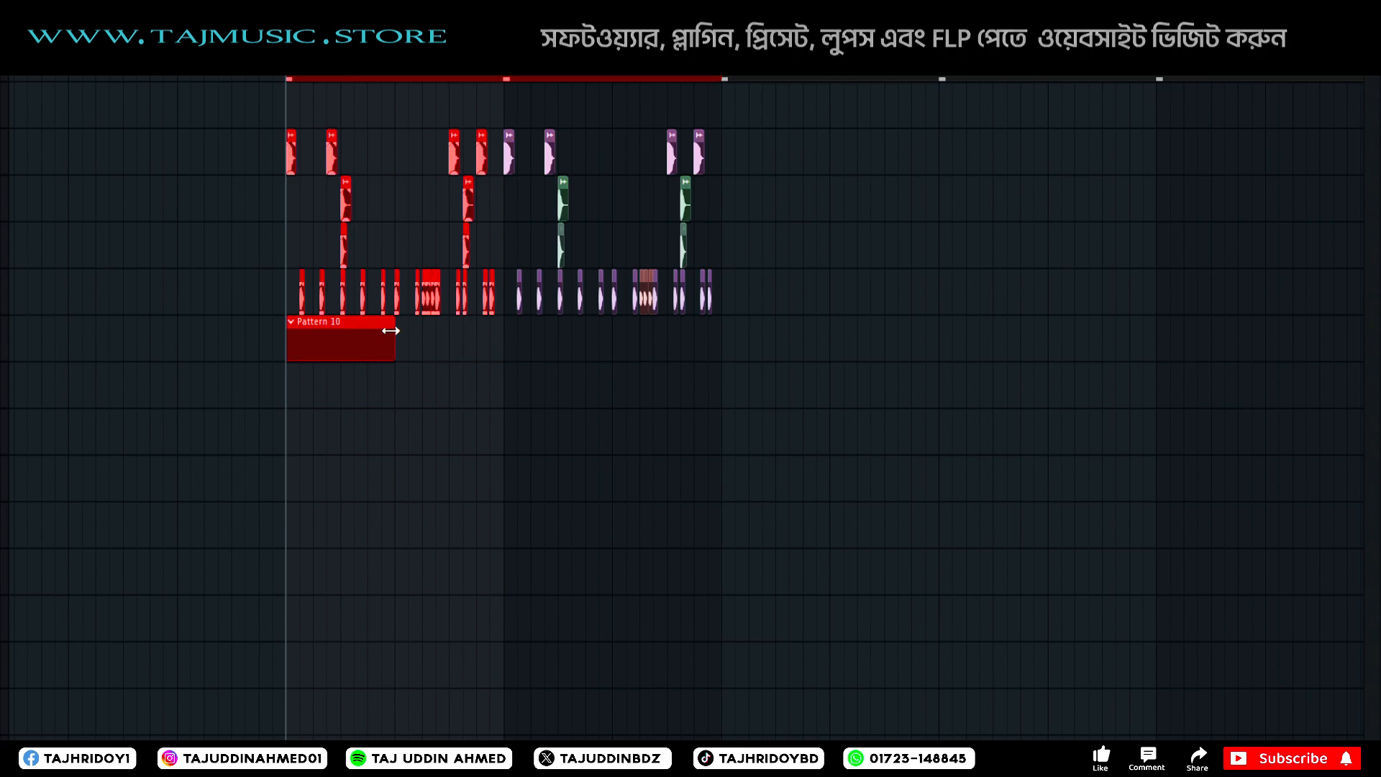
drag(393, 335, 476, 335)
key(ctrl+z)
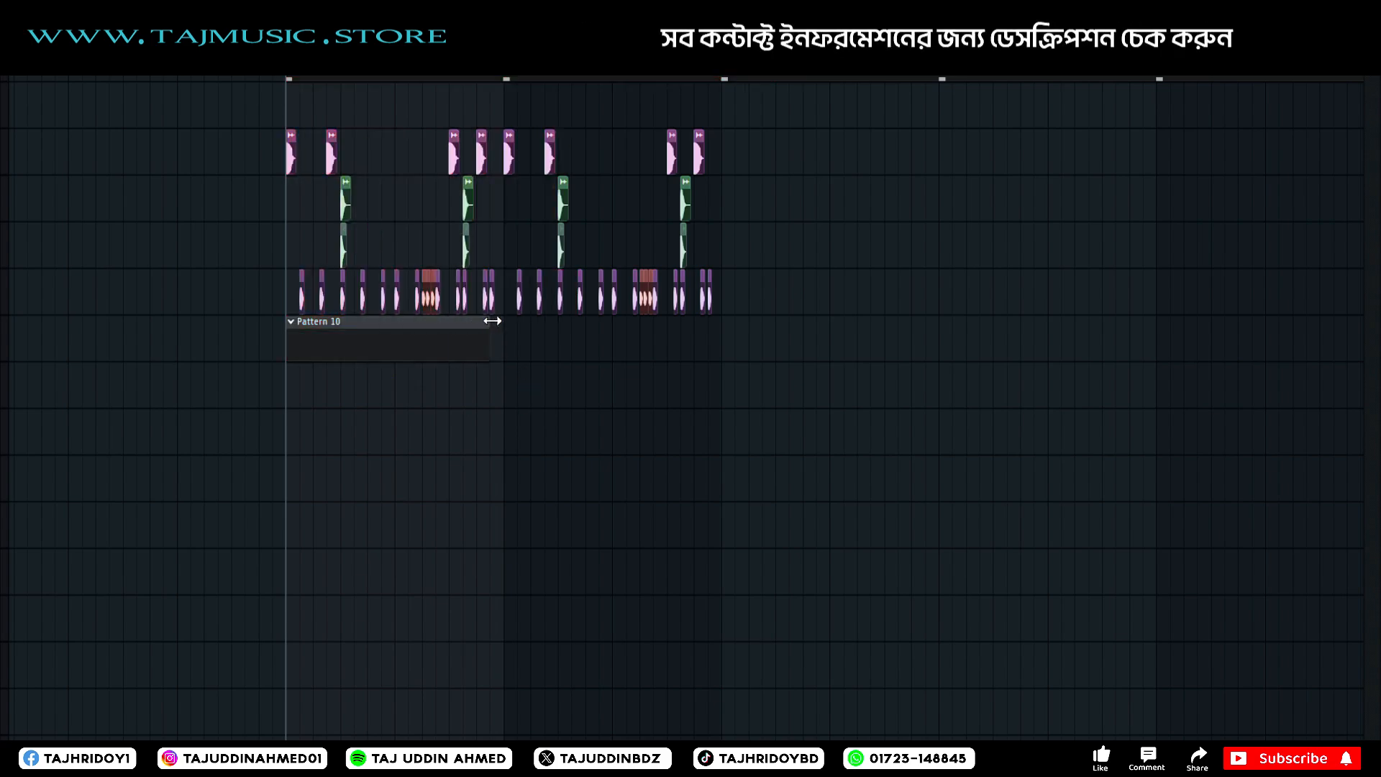
Open the 808 Drilla (C) channel in the piano roll for Pattern 10 and place it beside the drum clips.
double_click(358, 348)
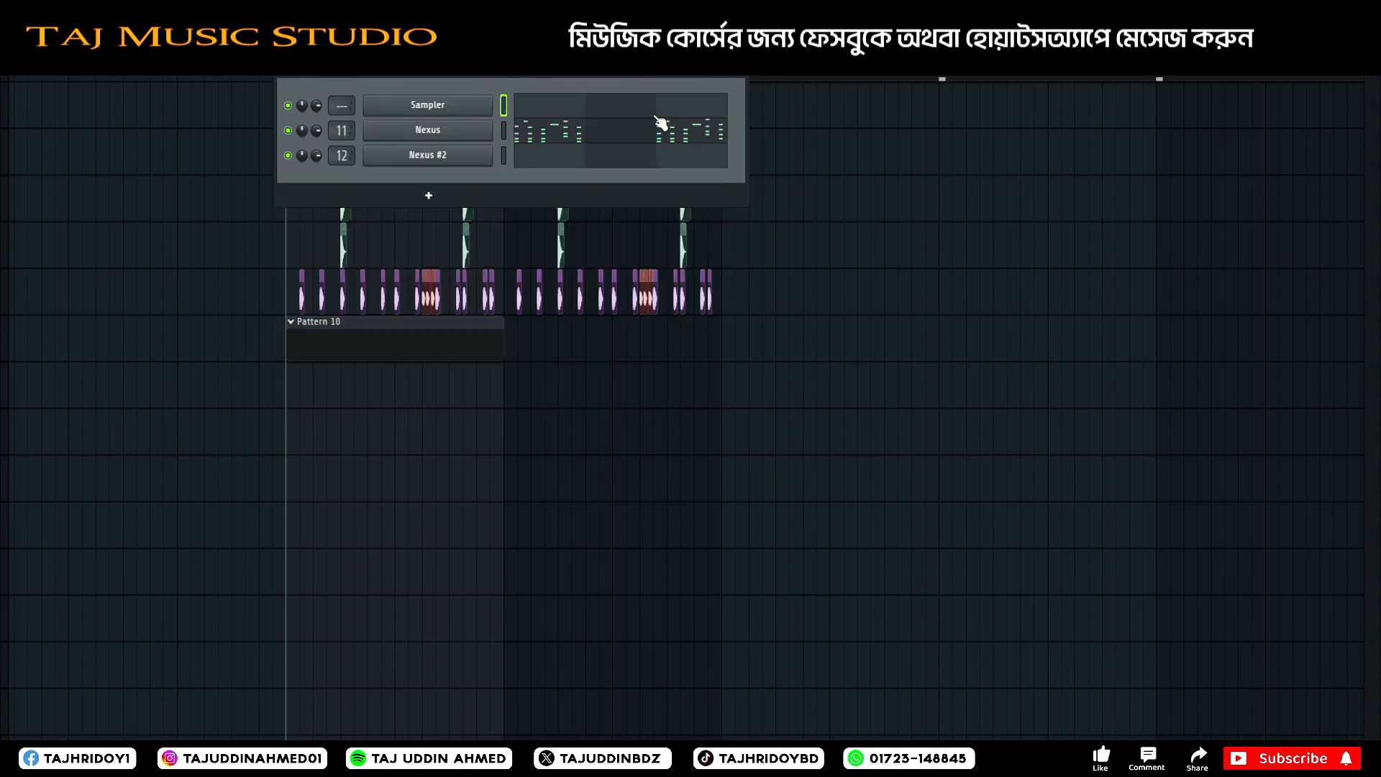
right_click(484, 154)
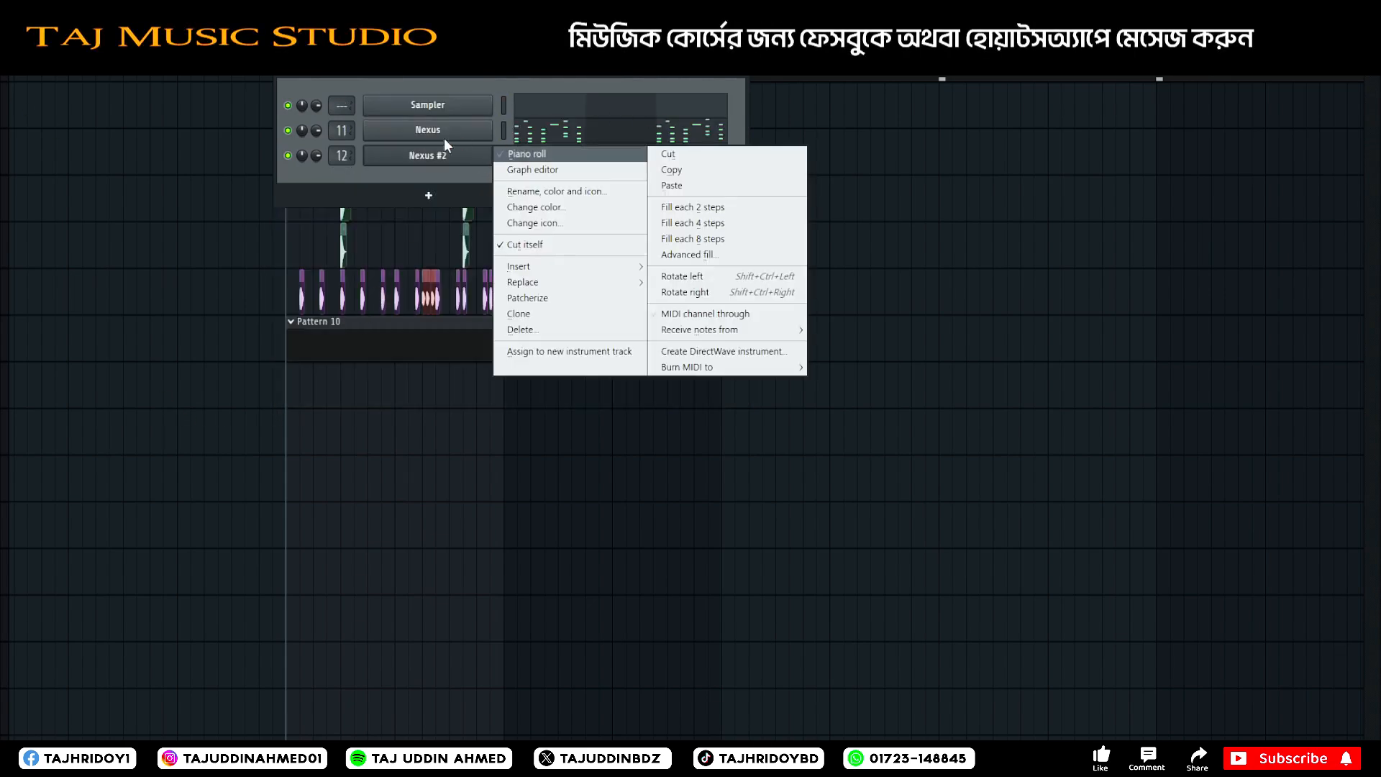
click(335, 65)
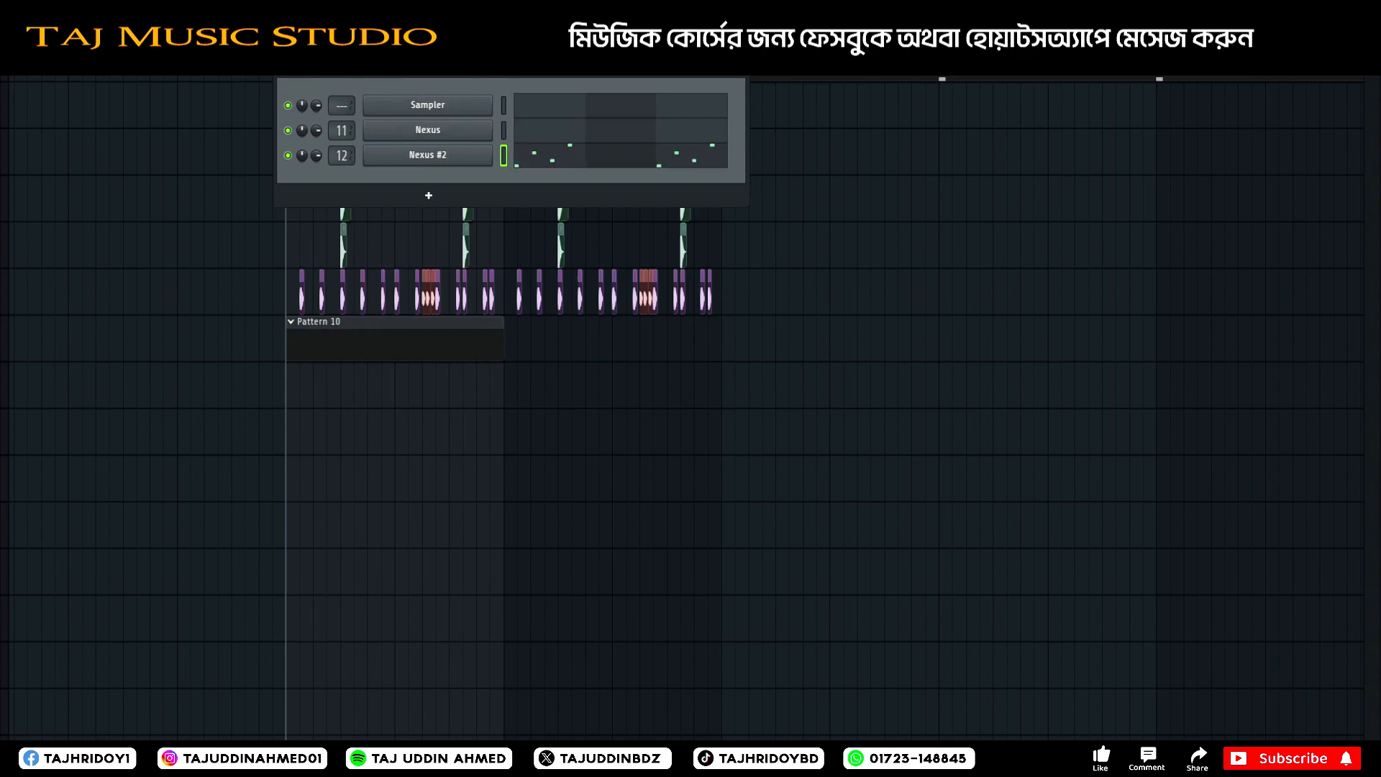
right_click(486, 155)
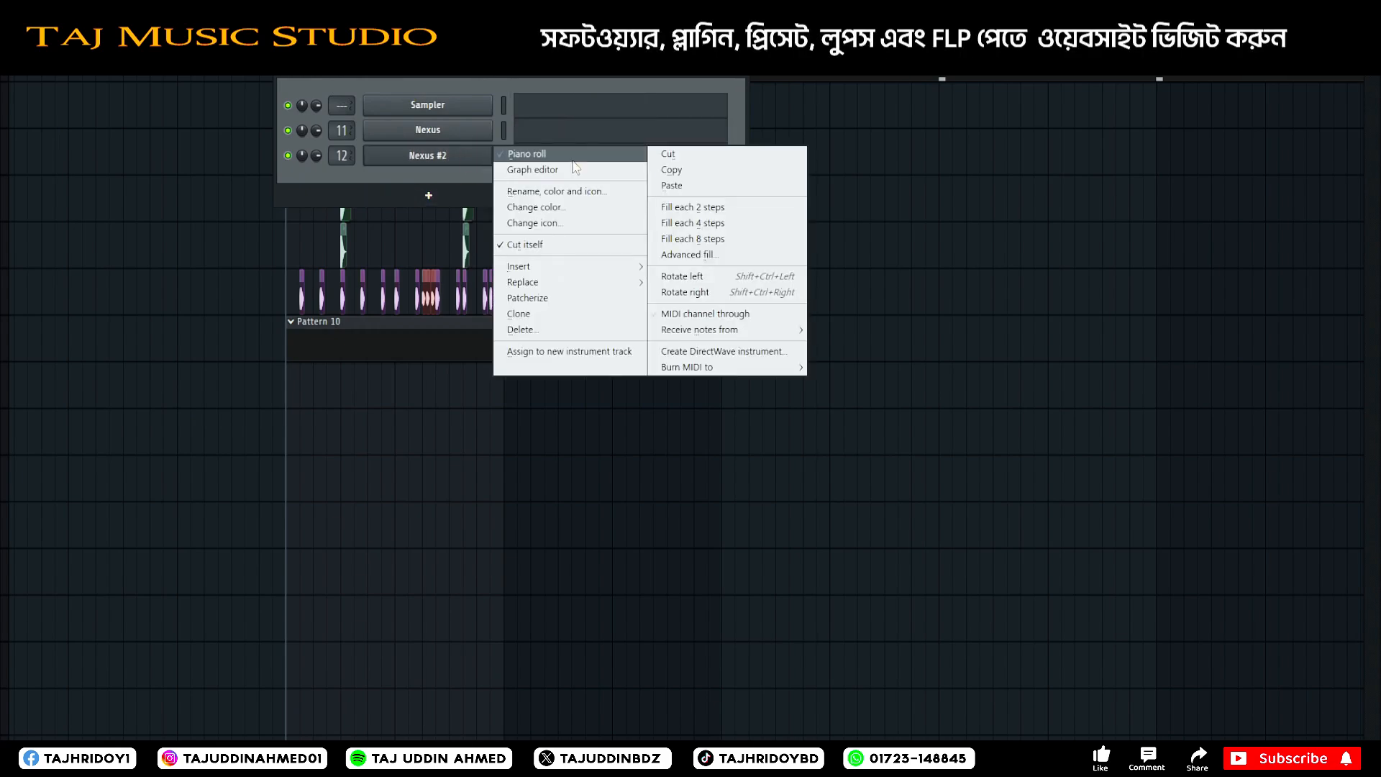
click(425, 128)
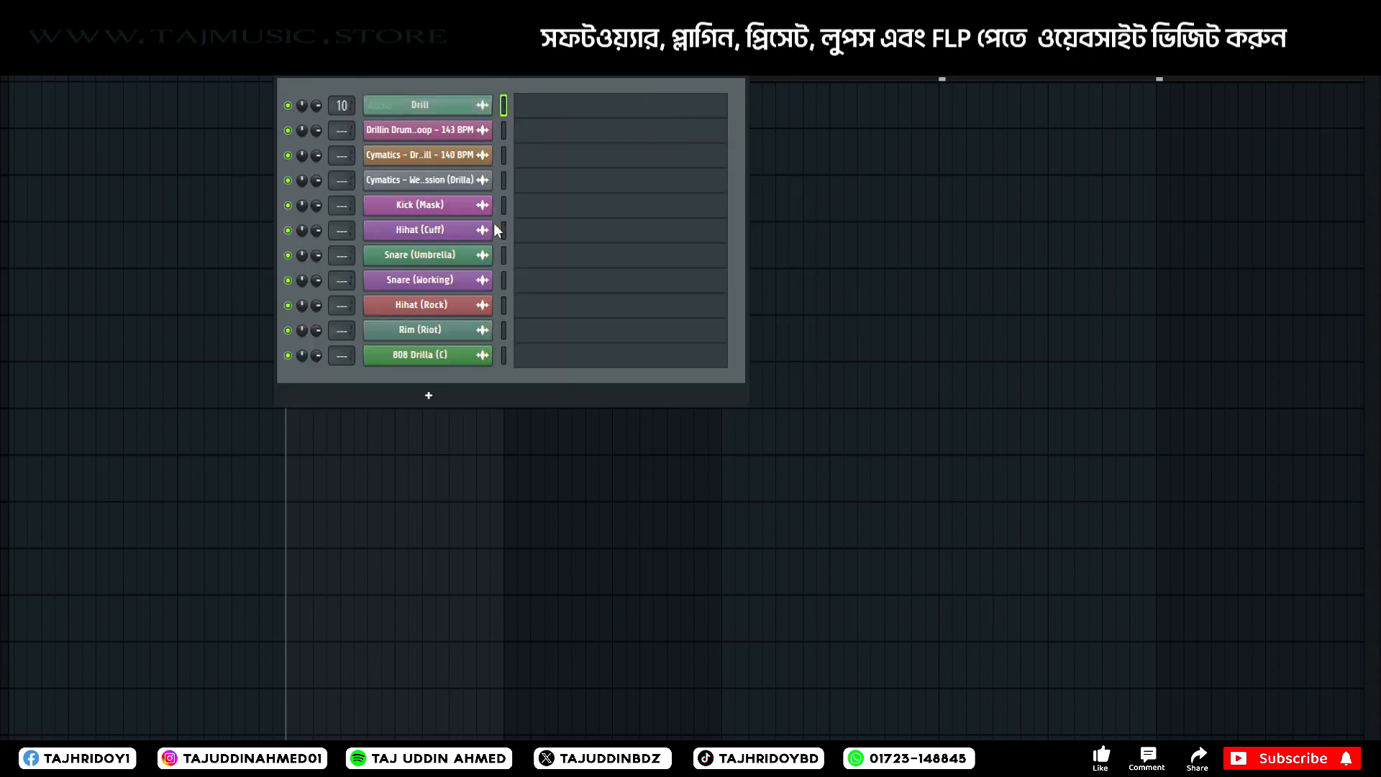
right_click(442, 355)
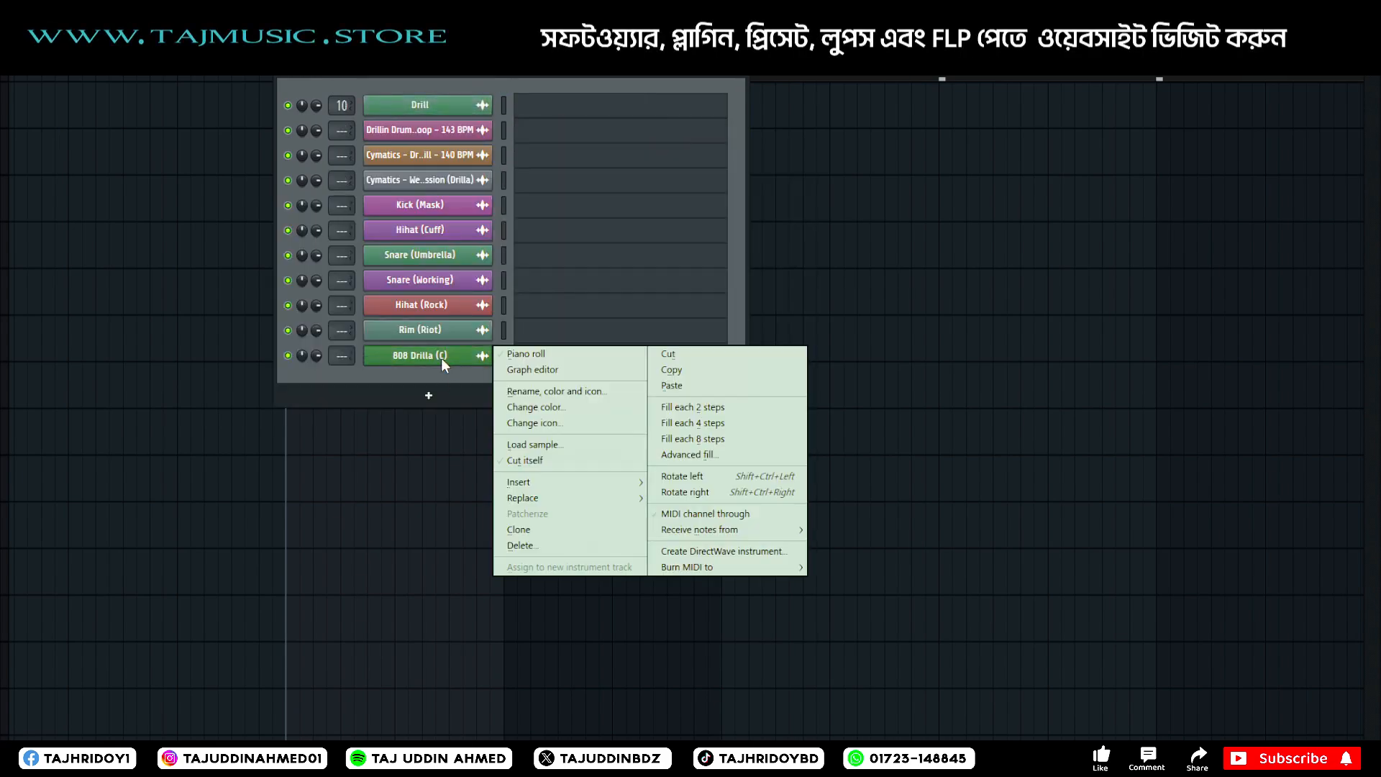
click(549, 354)
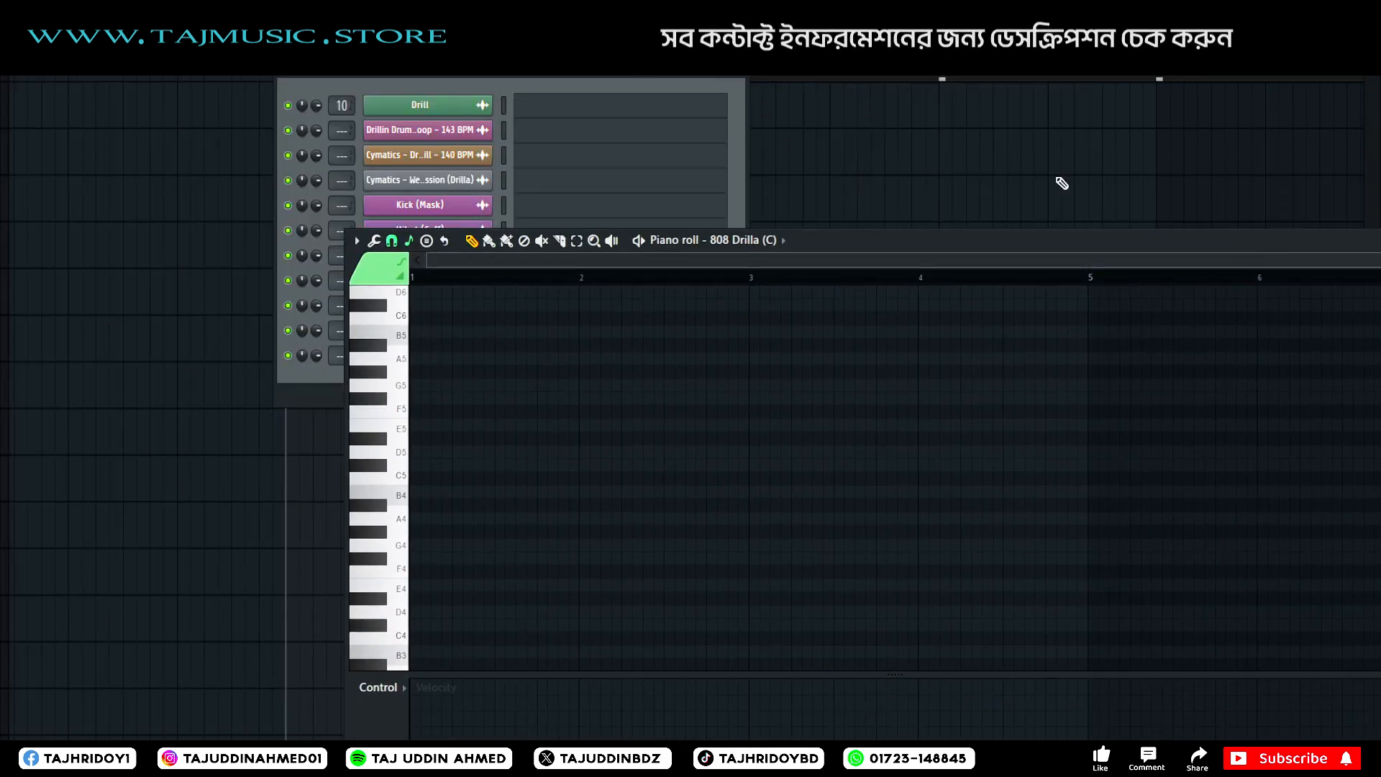
click(741, 66)
drag(834, 240, 1058, 66)
Draw a half-bar B4 note at the start of bar 1 and play it with the drums.
scroll(747, 389, down, 2)
click(661, 264)
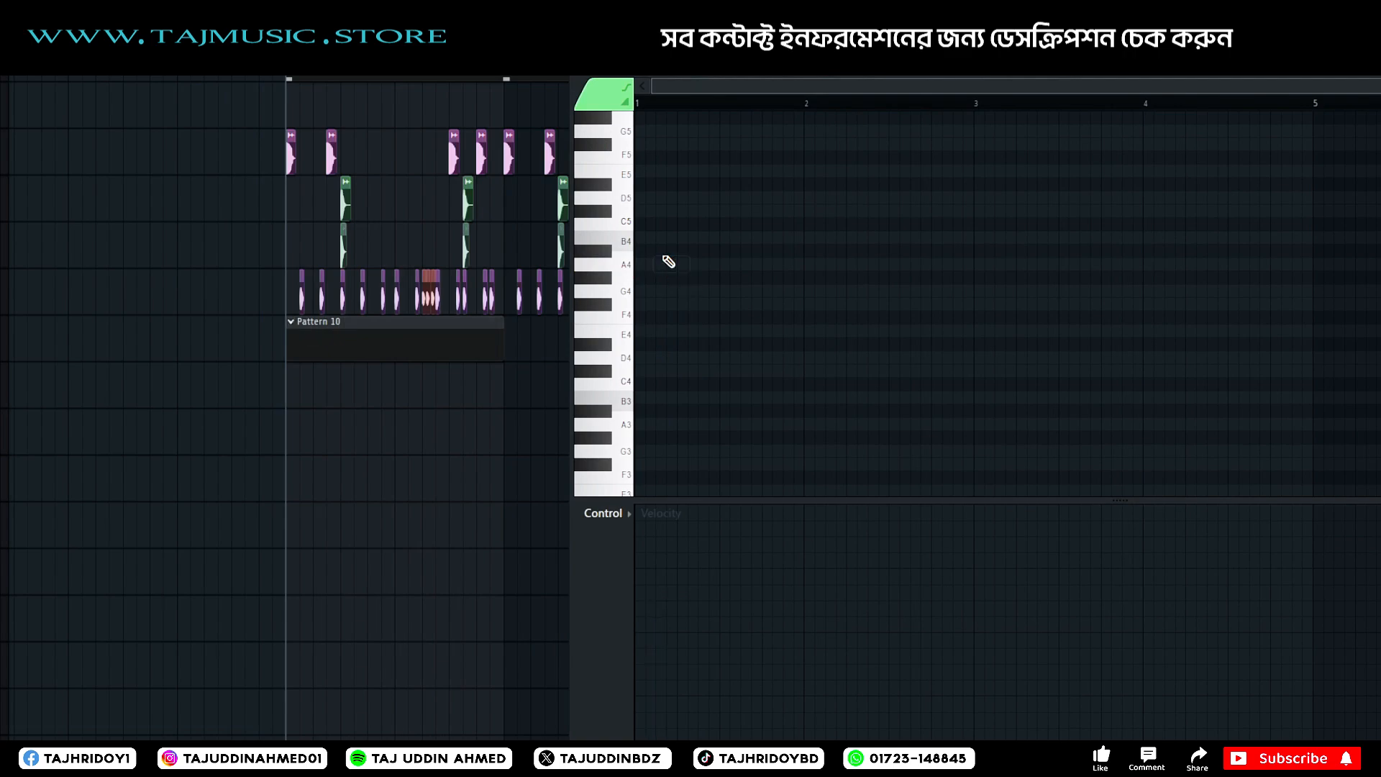
drag(663, 244, 475, 390)
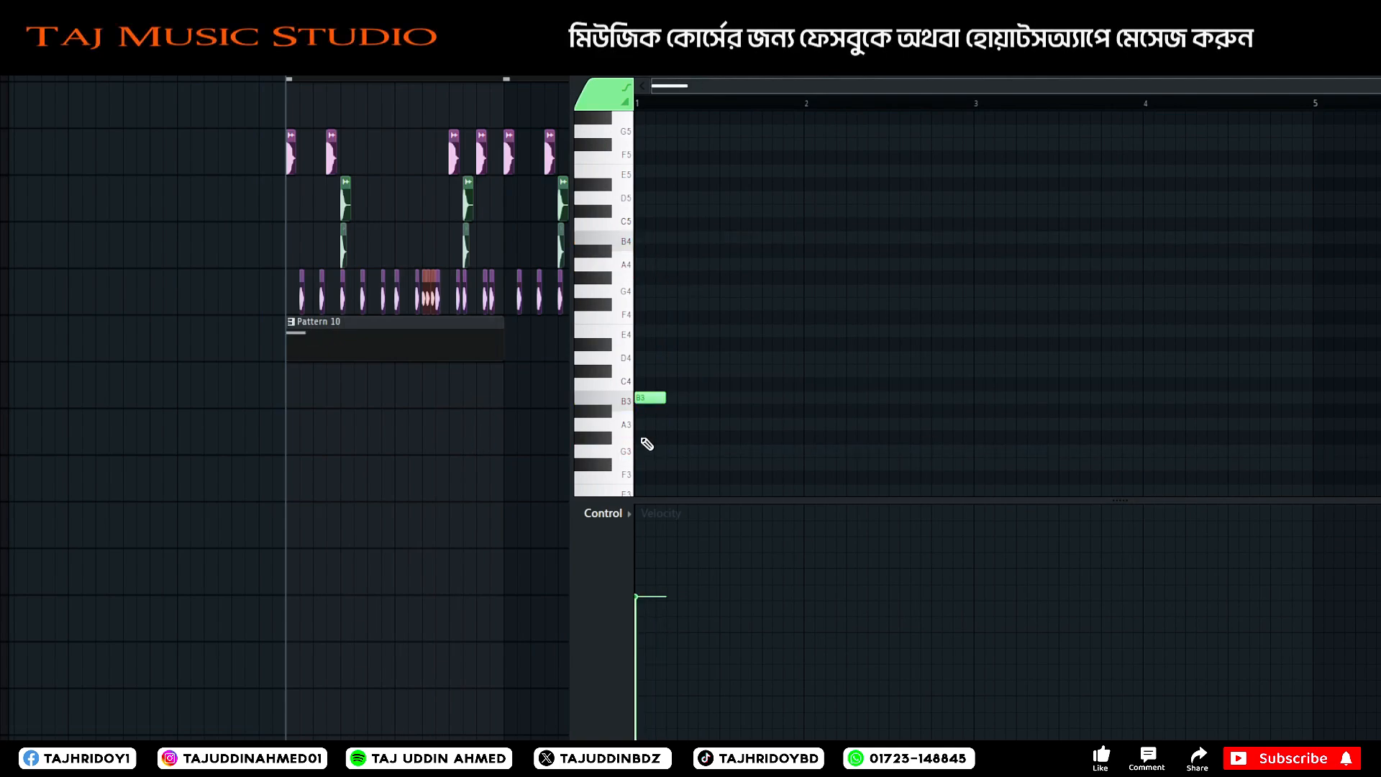
drag(650, 397, 719, 386)
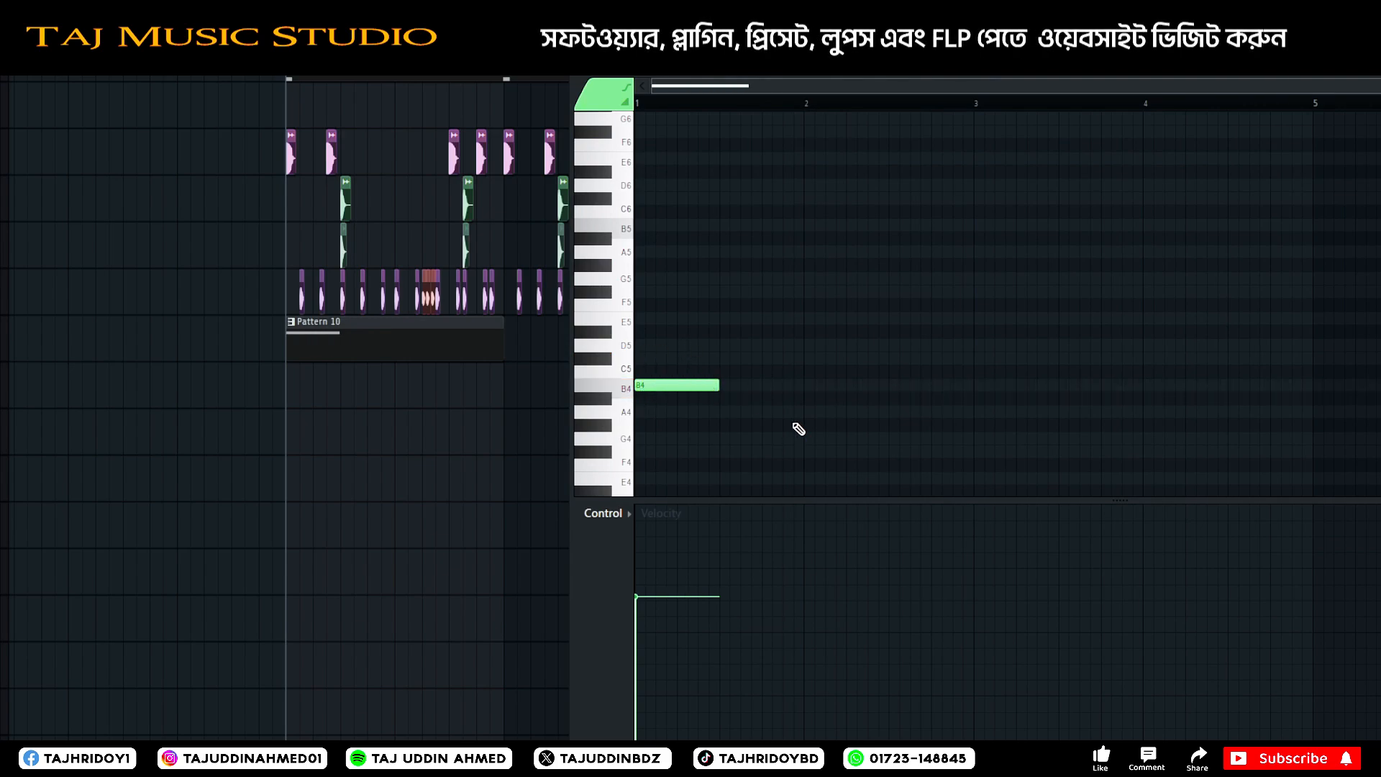
key(space)
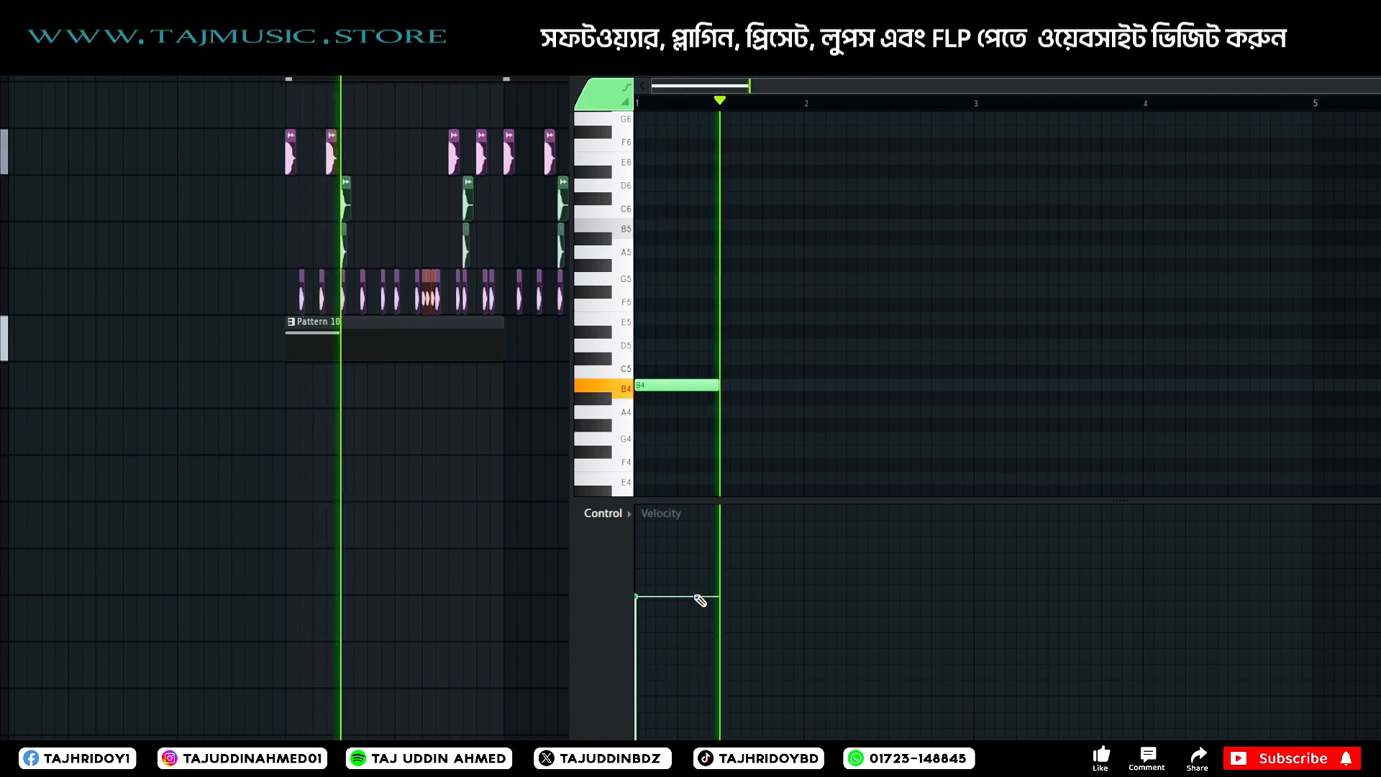
key(space)
Raise the velocity of the B4 note and replay it against the drum groove.
drag(696, 596, 654, 570)
key(space)
key(space)
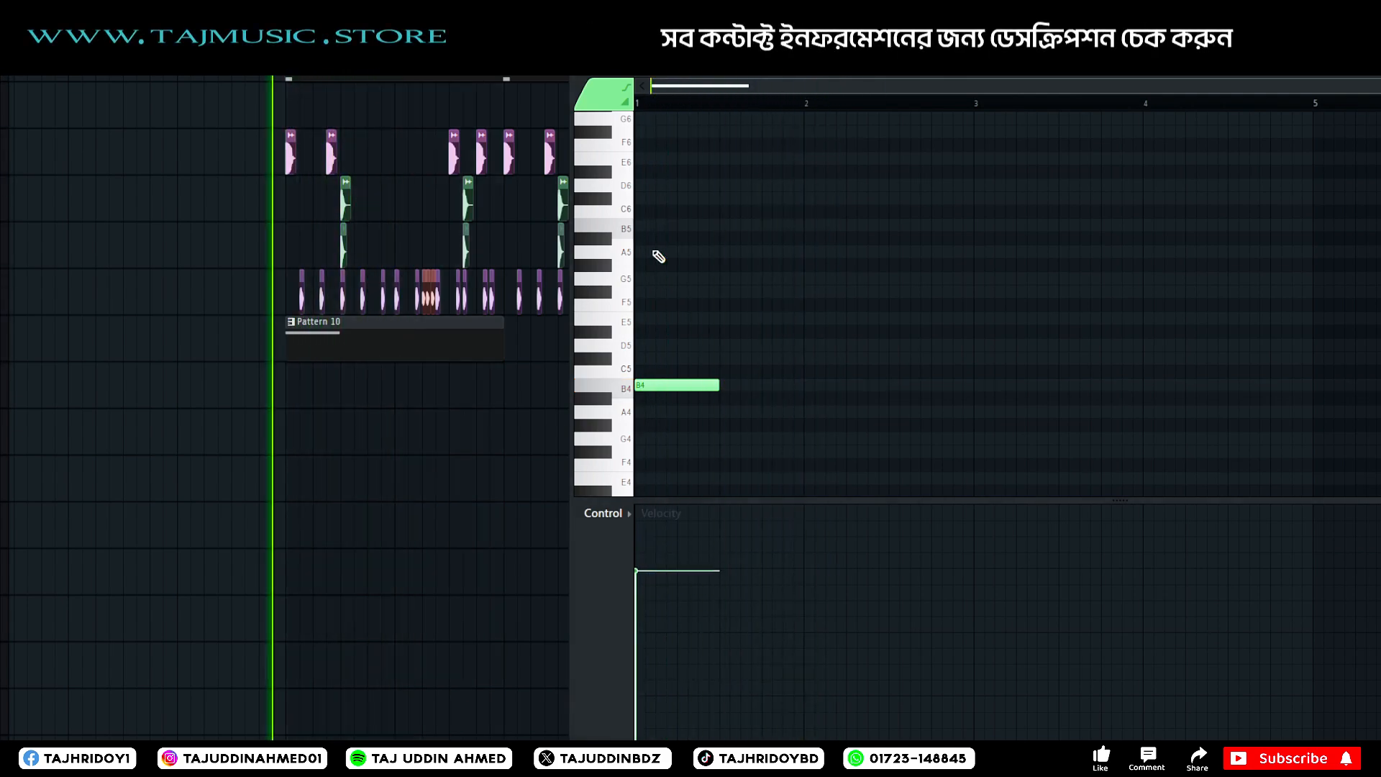
key(space)
key(space)
Add a D6 slide note above the B4 note, starting at 1:05:00 with duration 0:02:00, and play the result.
click(679, 320)
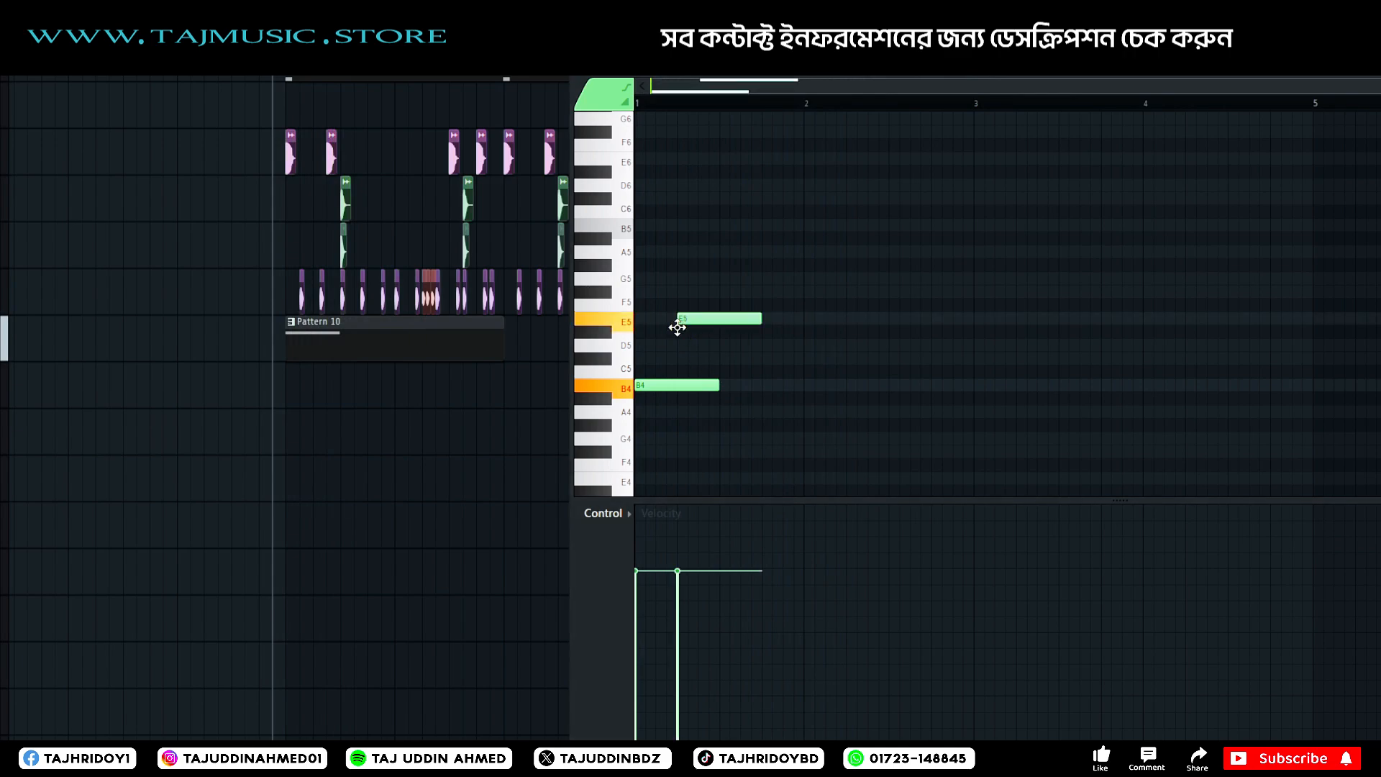
drag(678, 328, 696, 158)
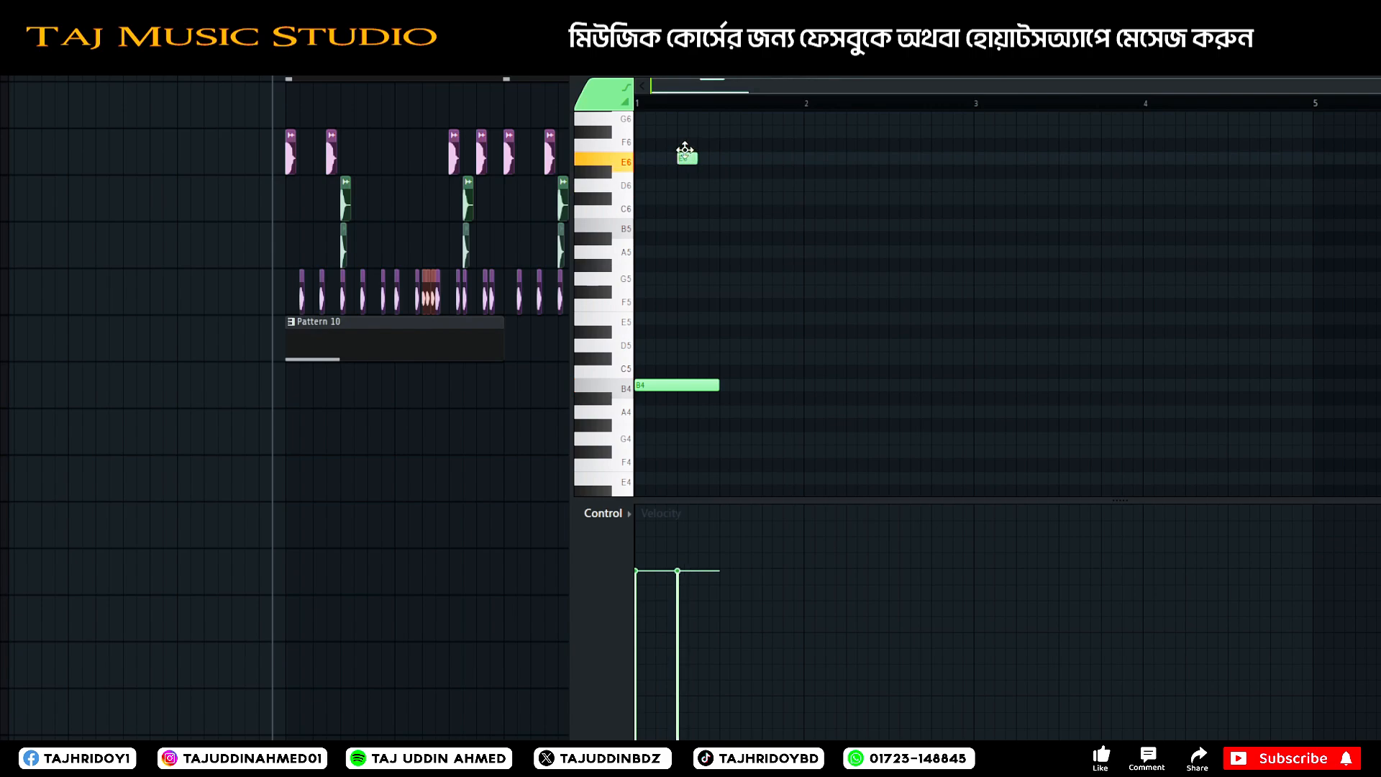
scroll(691, 186, up, 3)
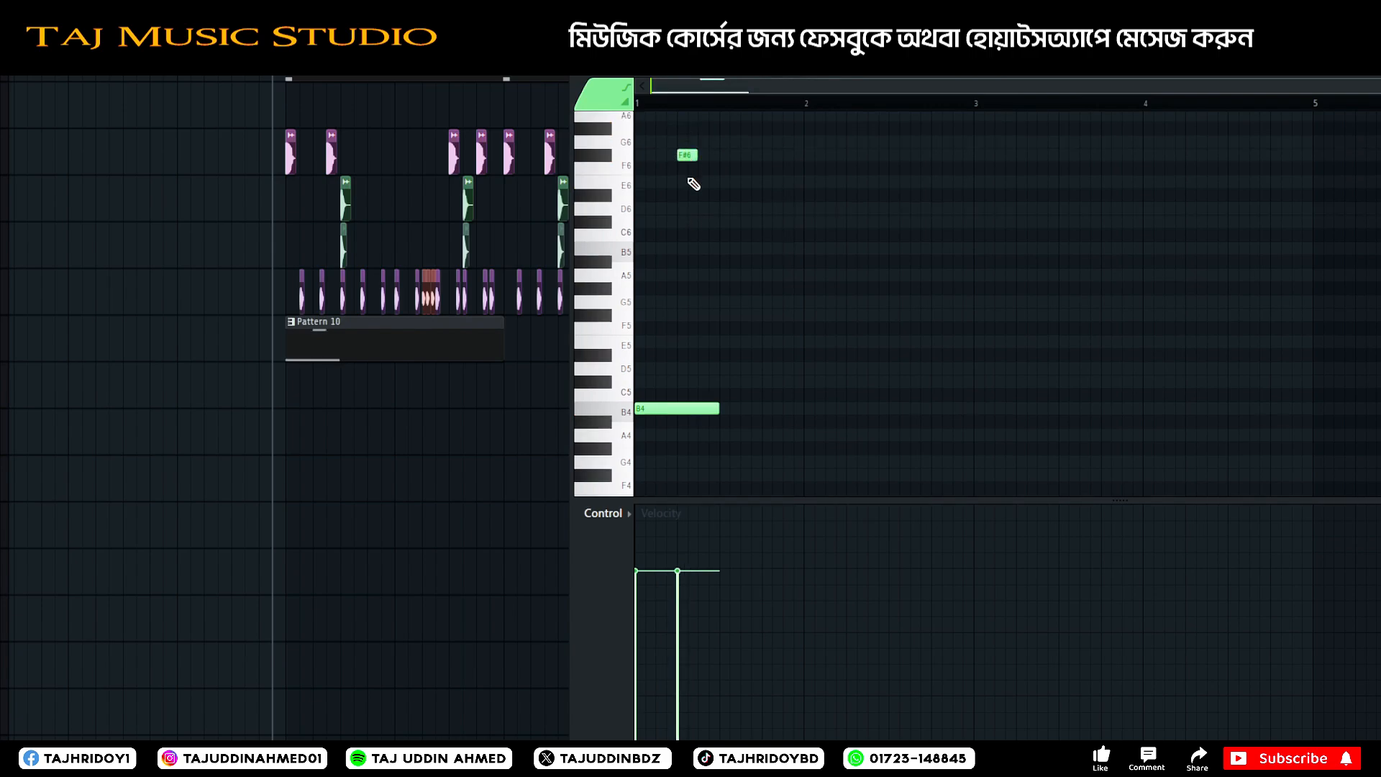
click(683, 425)
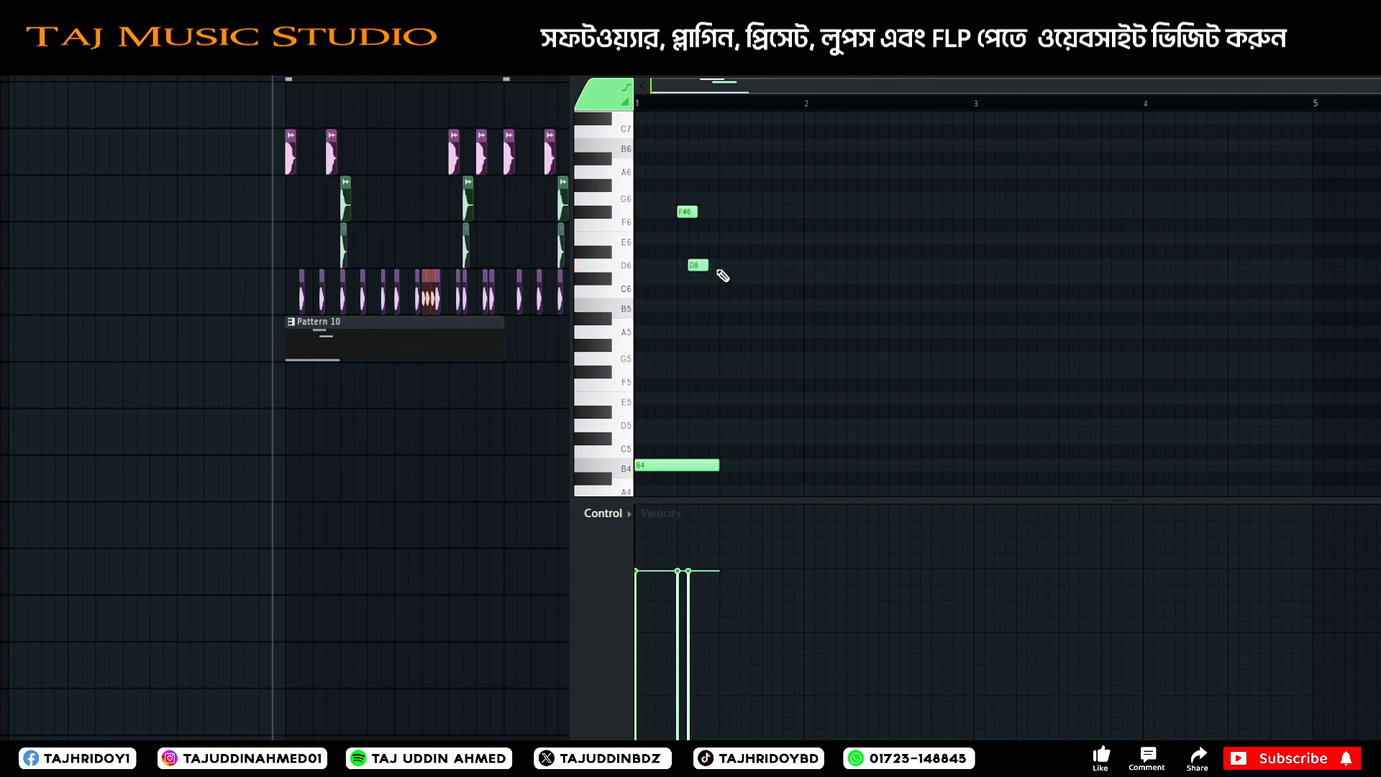
drag(699, 265, 688, 265)
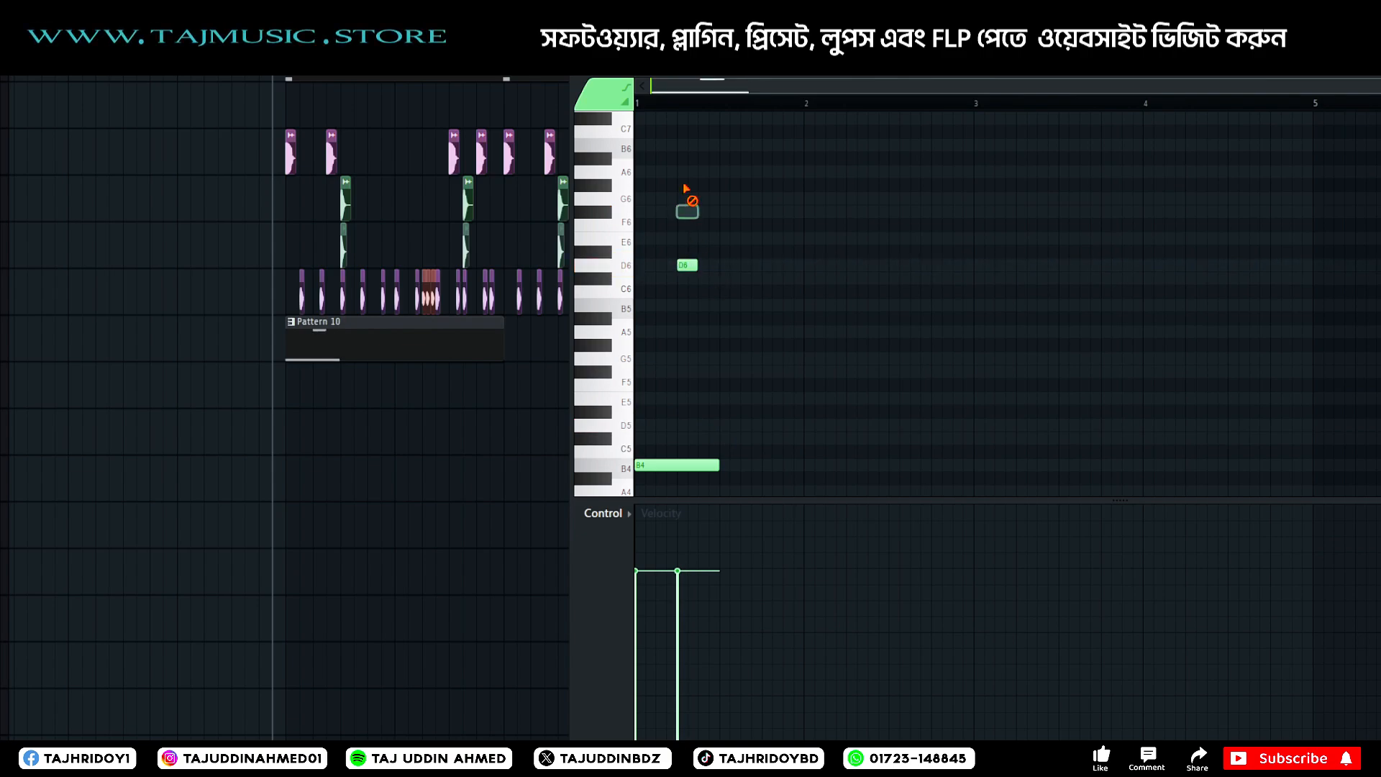
double_click(689, 266)
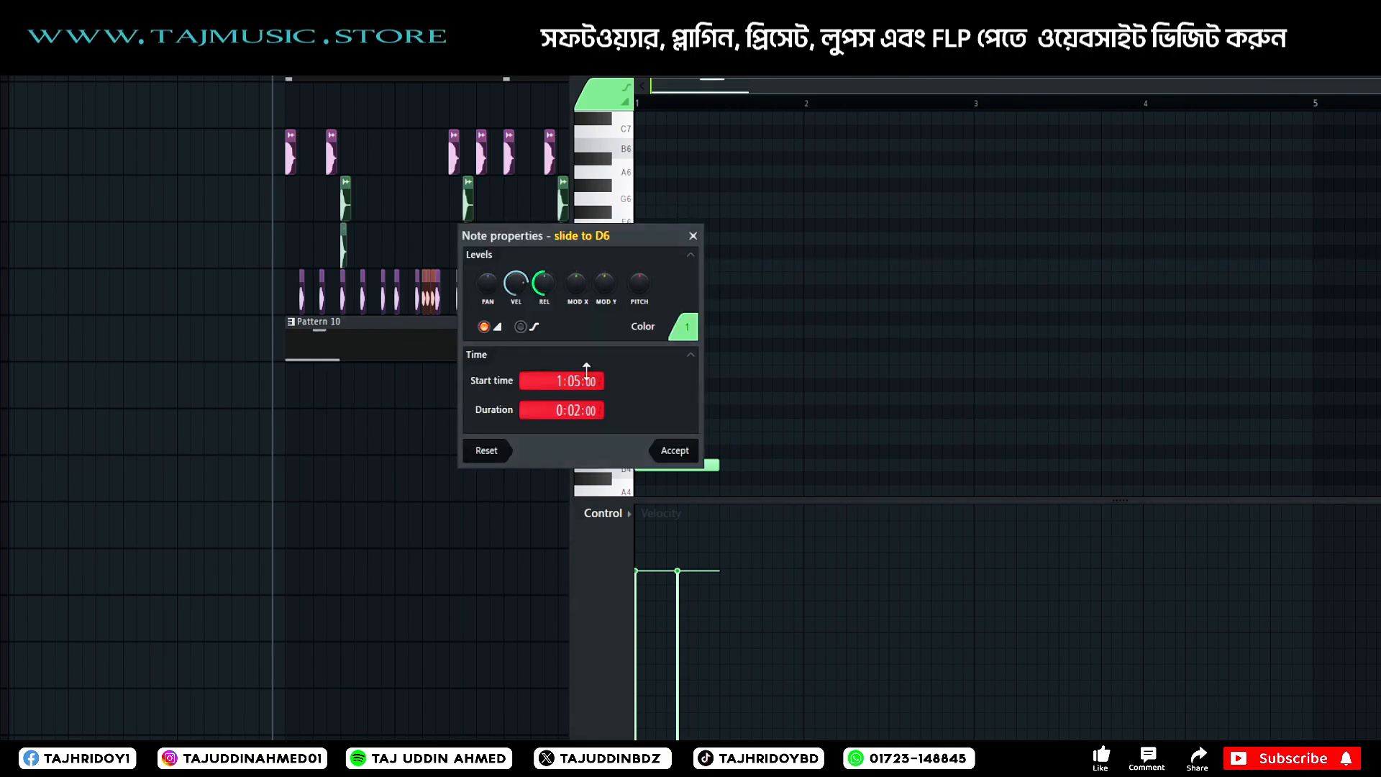
click(675, 450)
key(space)
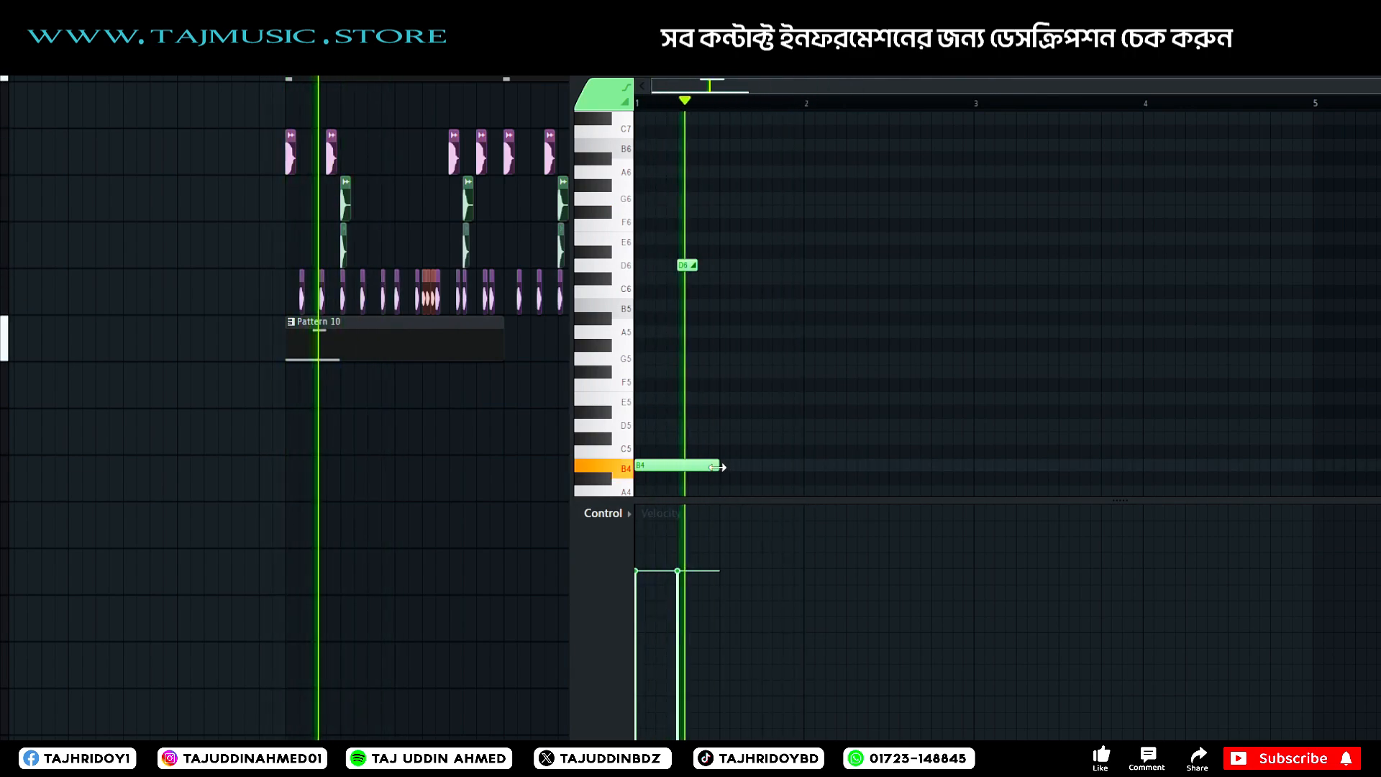
key(space)
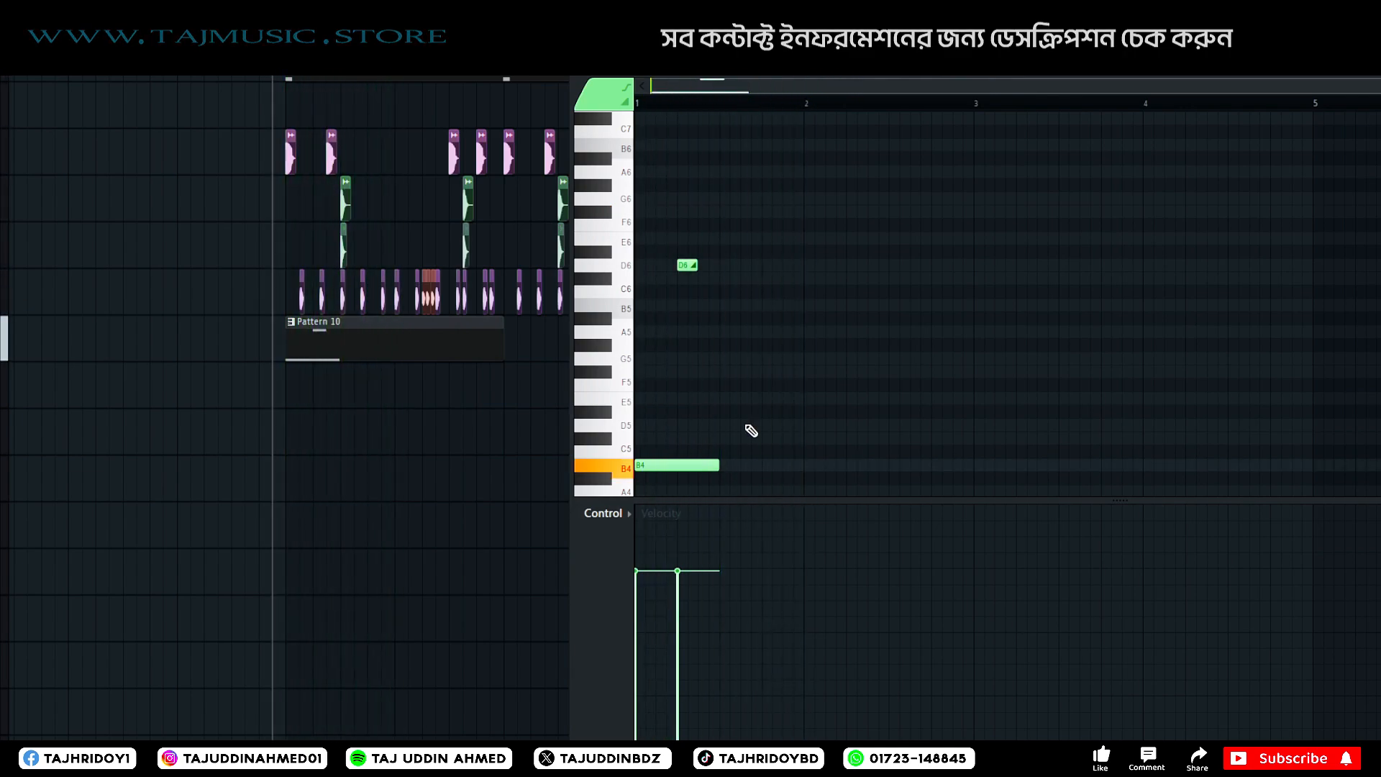
Add D5, F#5 and E5 notes in the second half of bar 1 with short E6, D6 and G6 slides, and play them.
click(721, 425)
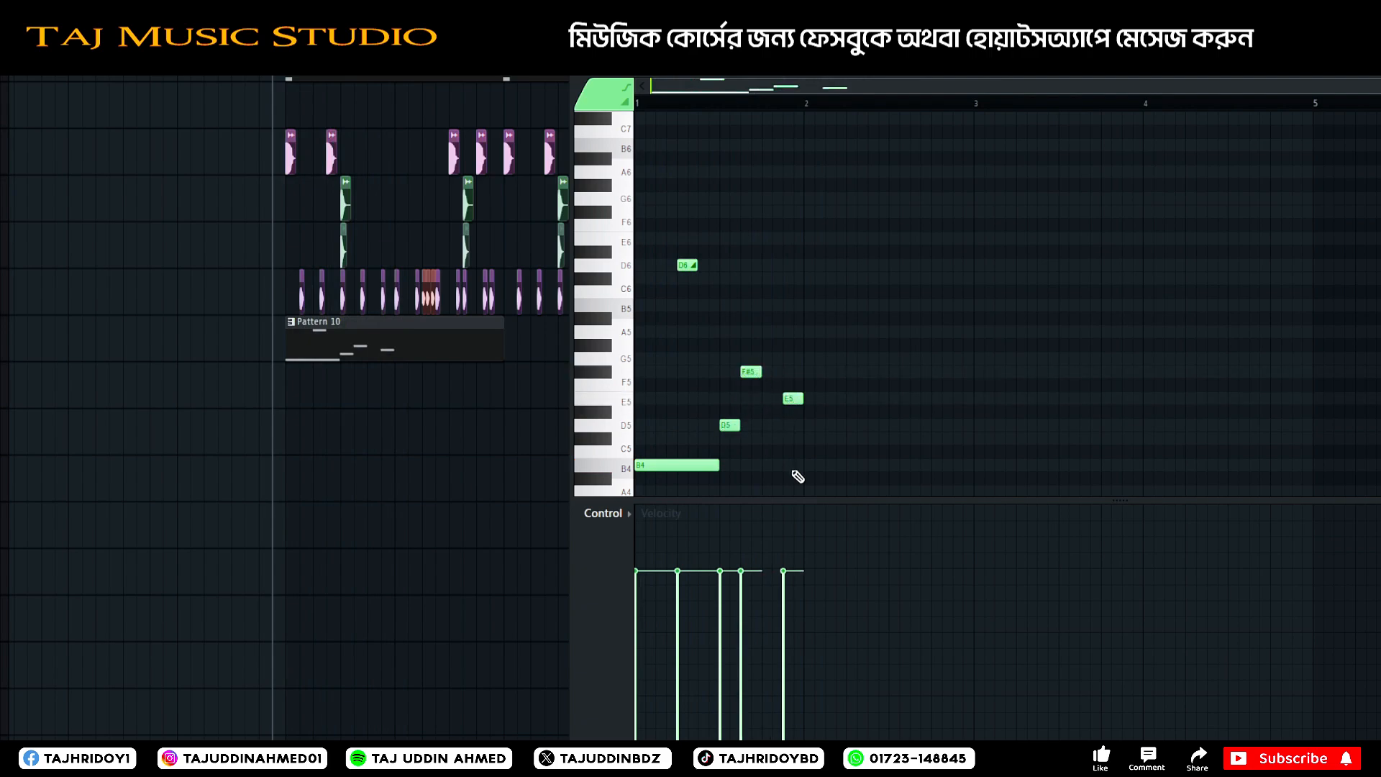
scroll(725, 108, up, 3)
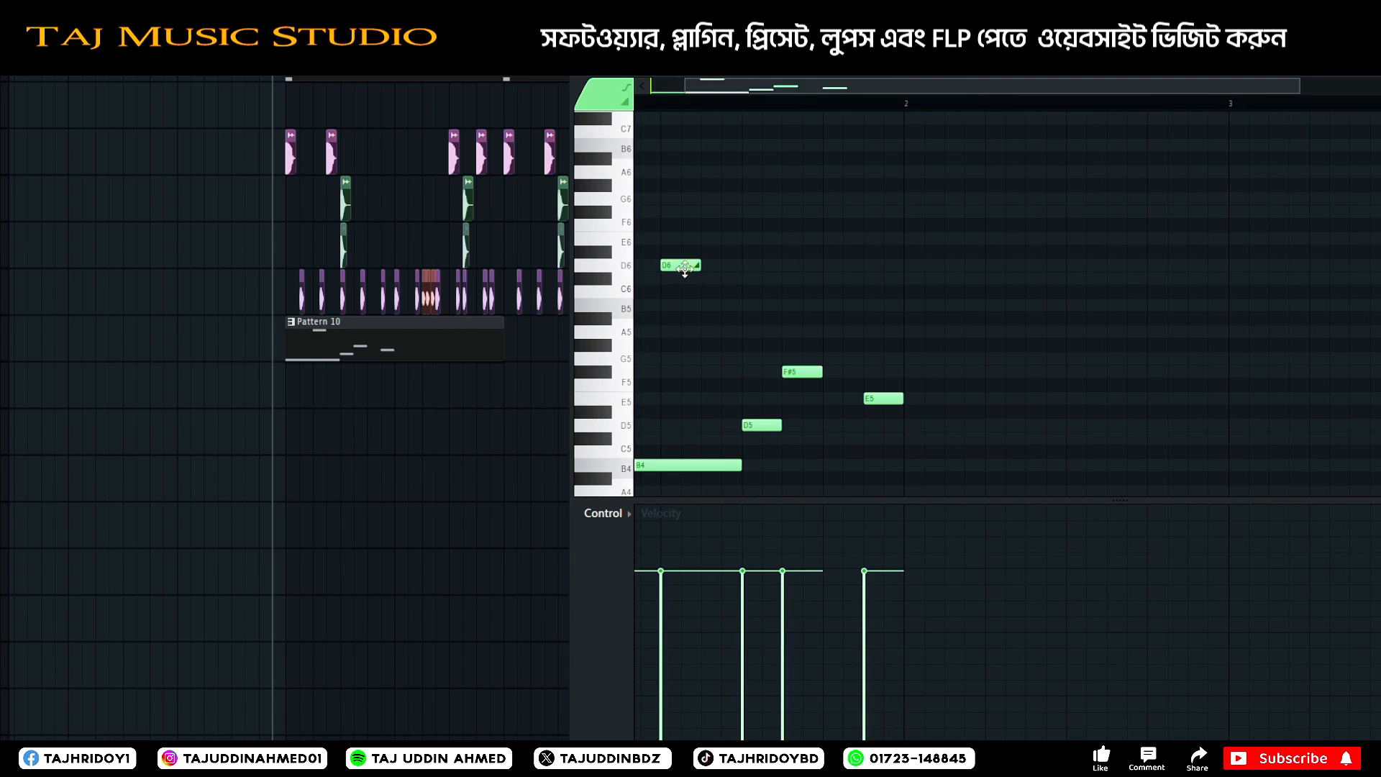
drag(685, 268, 773, 238)
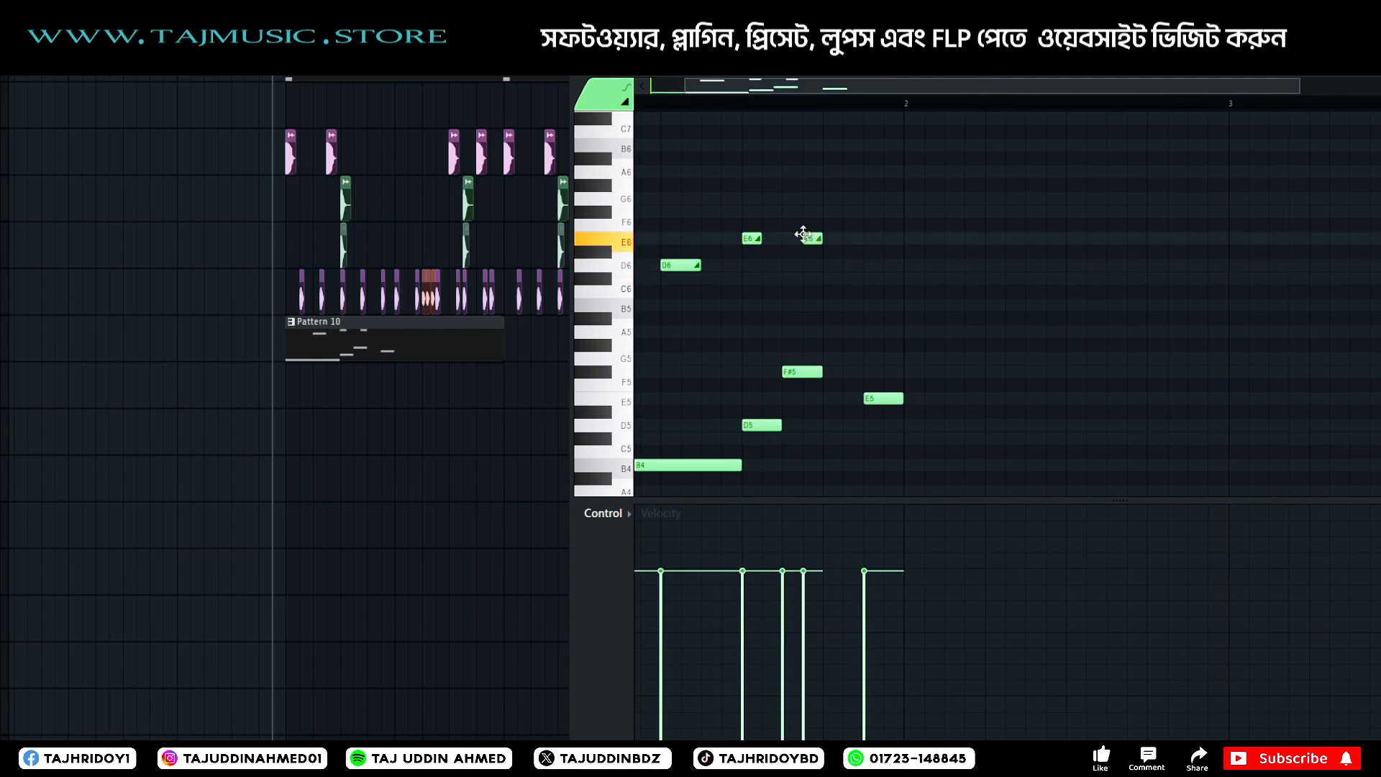
drag(794, 234, 866, 197)
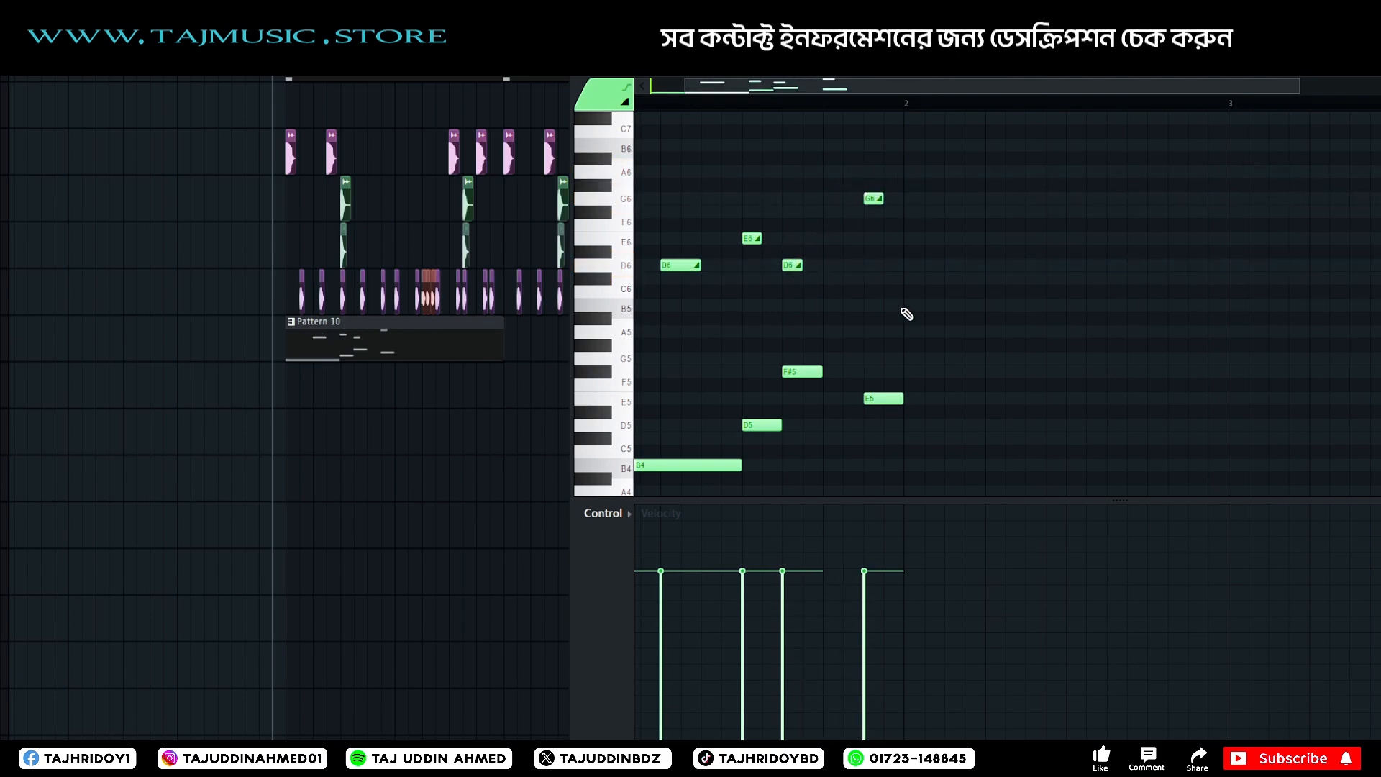
key(space)
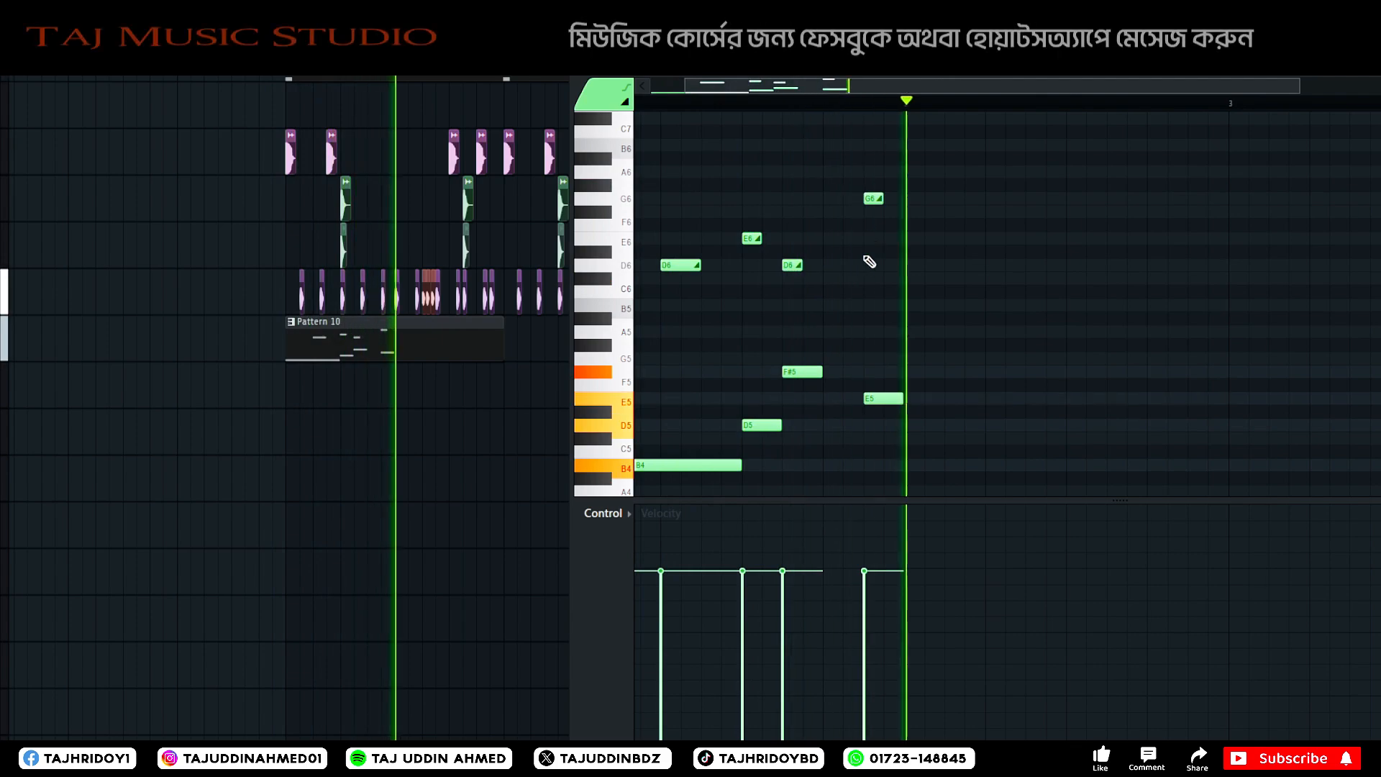
key(space)
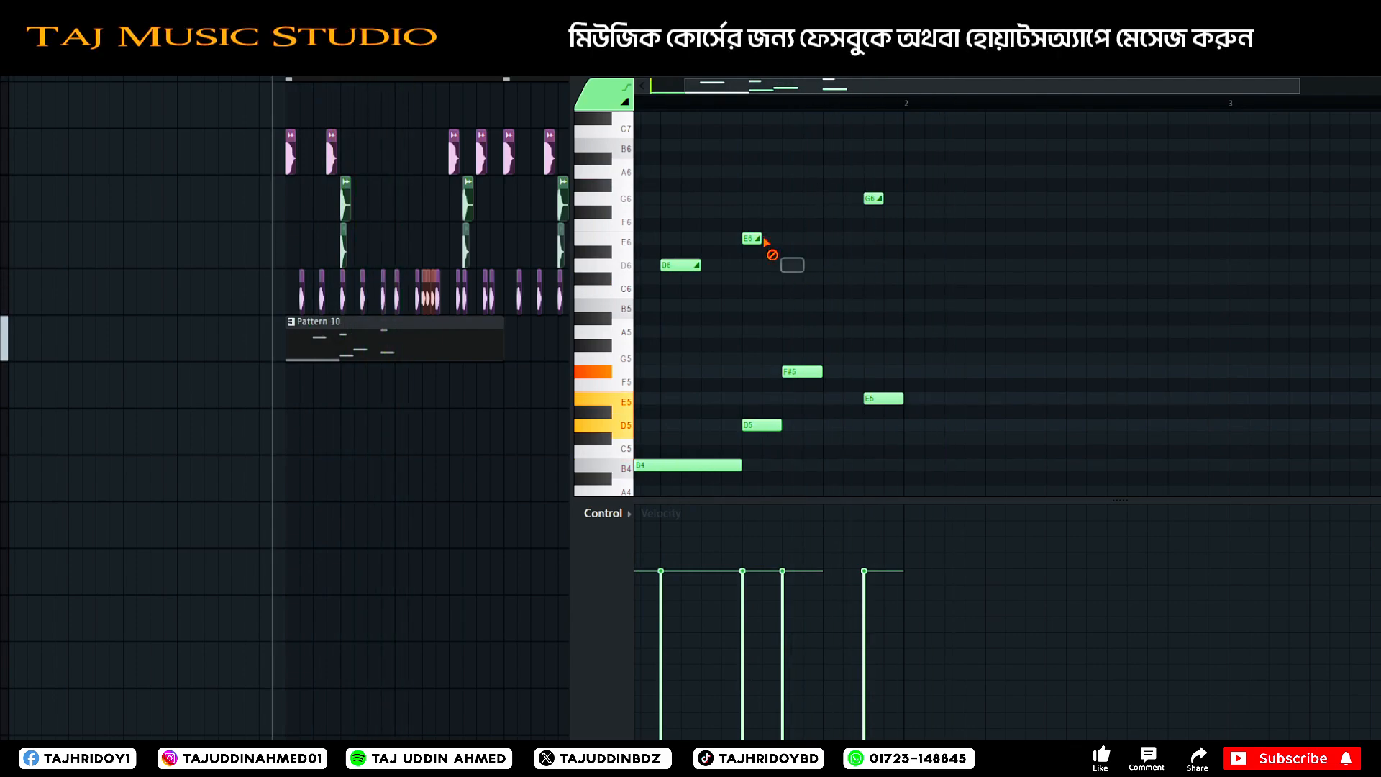
Delete the short E6 and D6 slides above the D5 and F#5 notes and replay the bassline.
right_click(762, 239)
key(space)
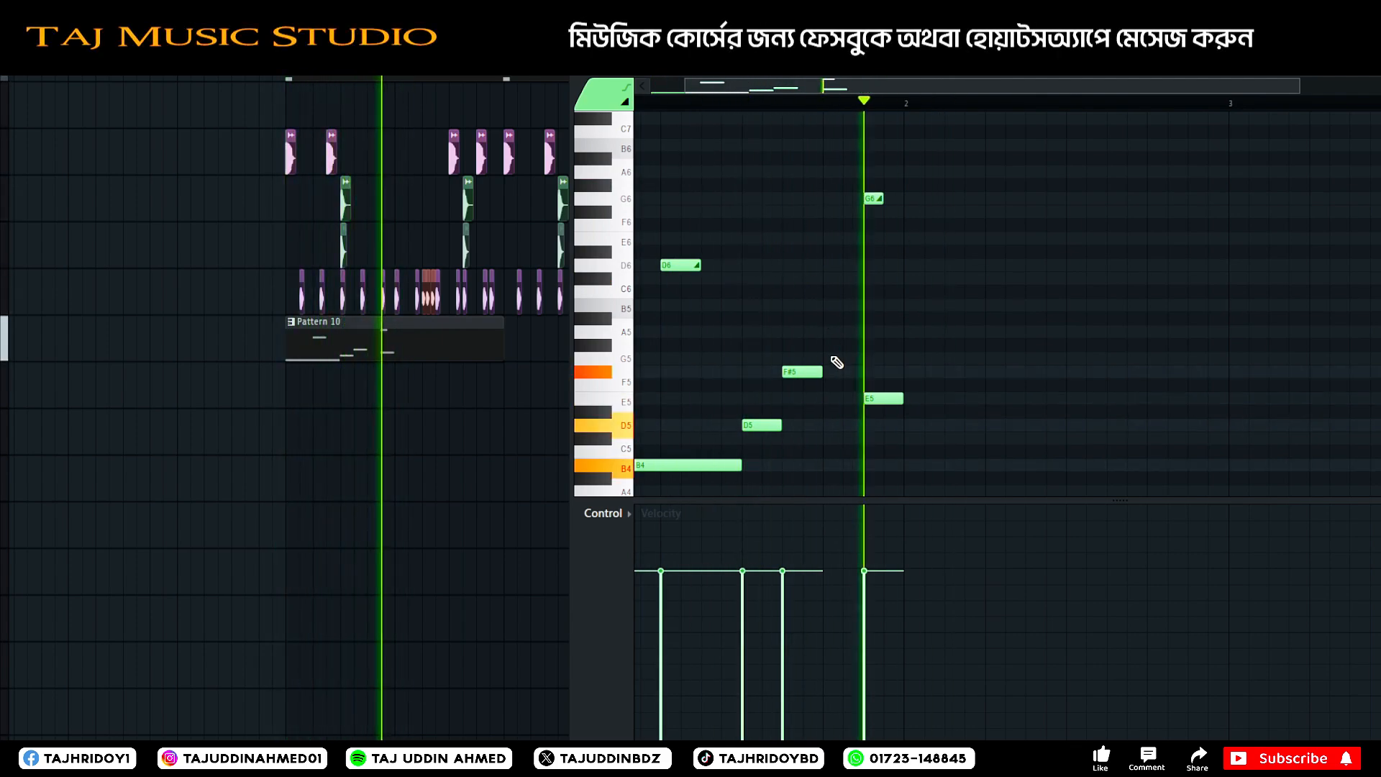
Lengthen the F#5 note in bar 1 up to the start of the E5 note and replay the bassline.
key(space)
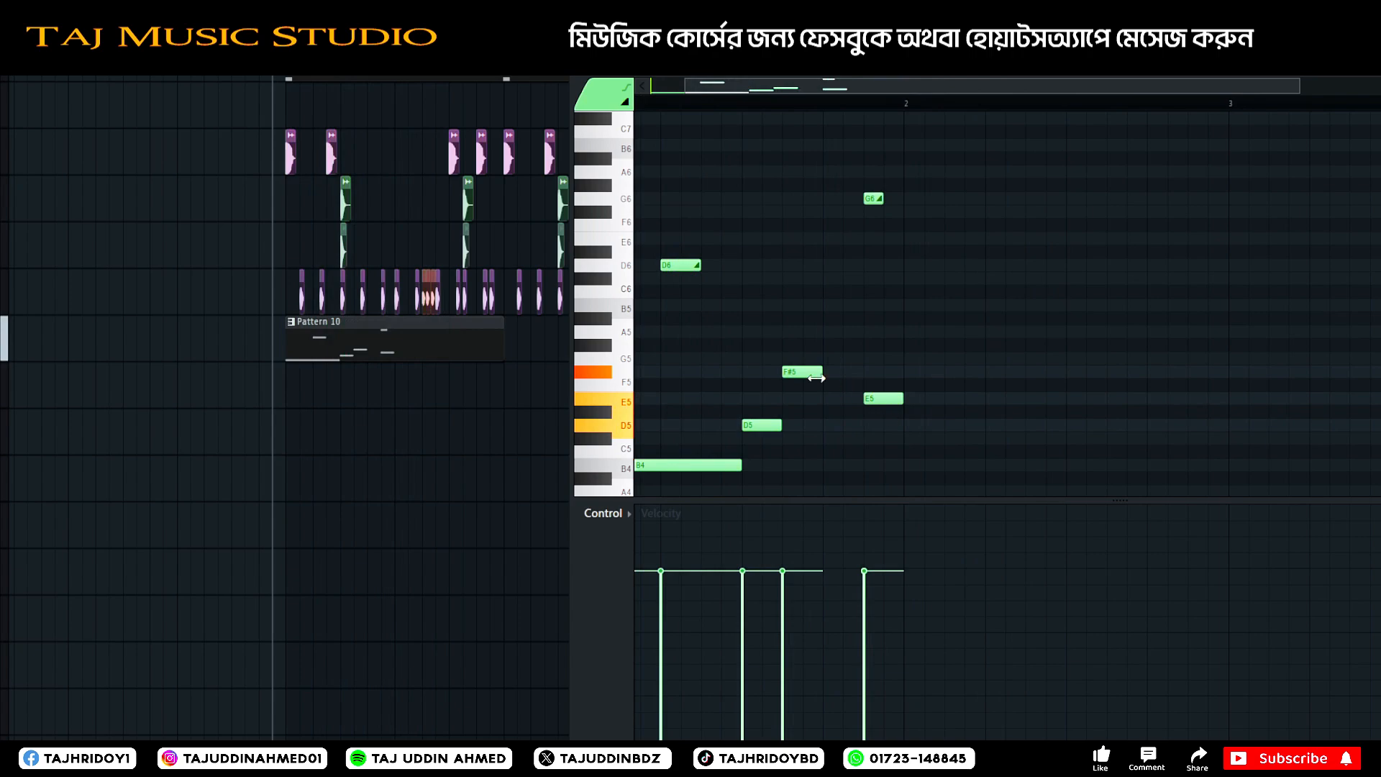
drag(817, 378, 861, 378)
scroll(755, 115, down, 2)
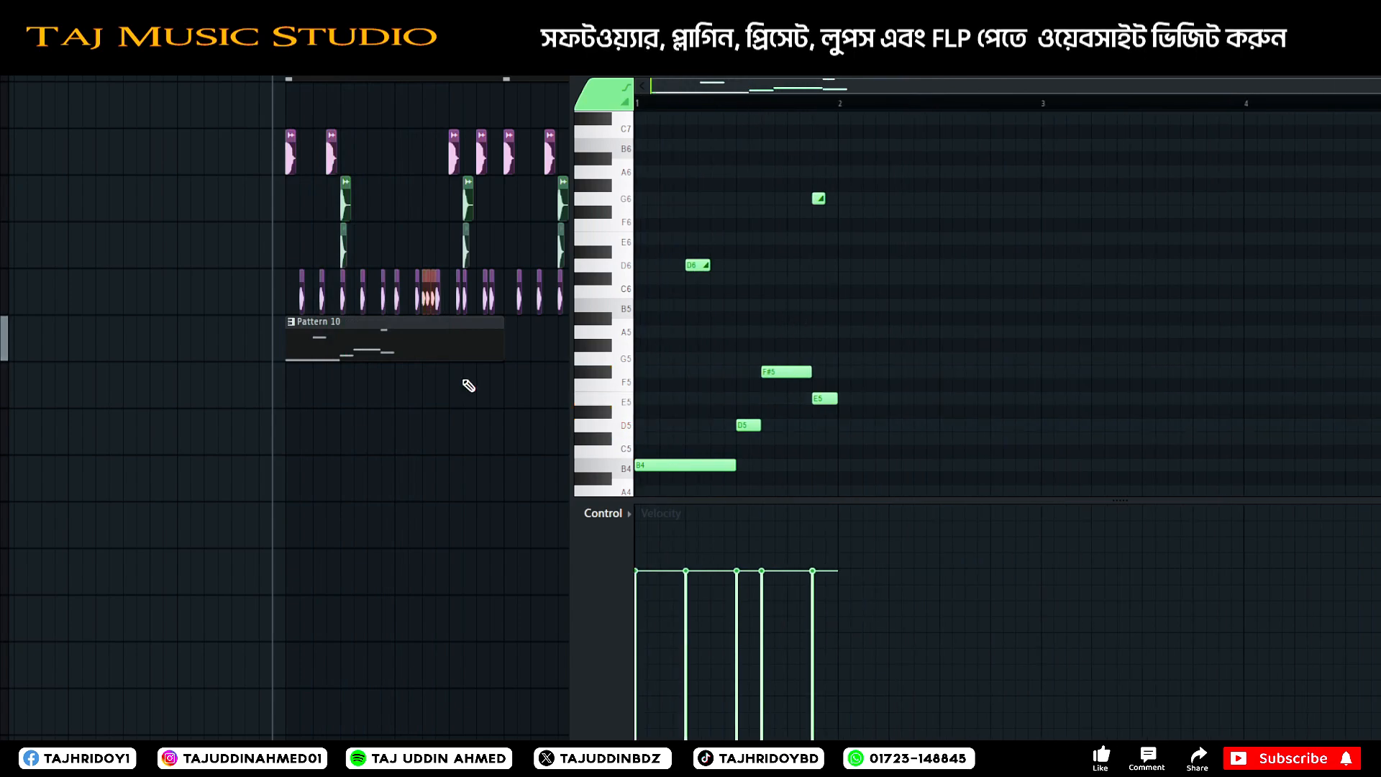
key(space)
Open the 808 Drilla (C) sample settings, increase the fade-out and replay the bassline.
double_click(576, 168)
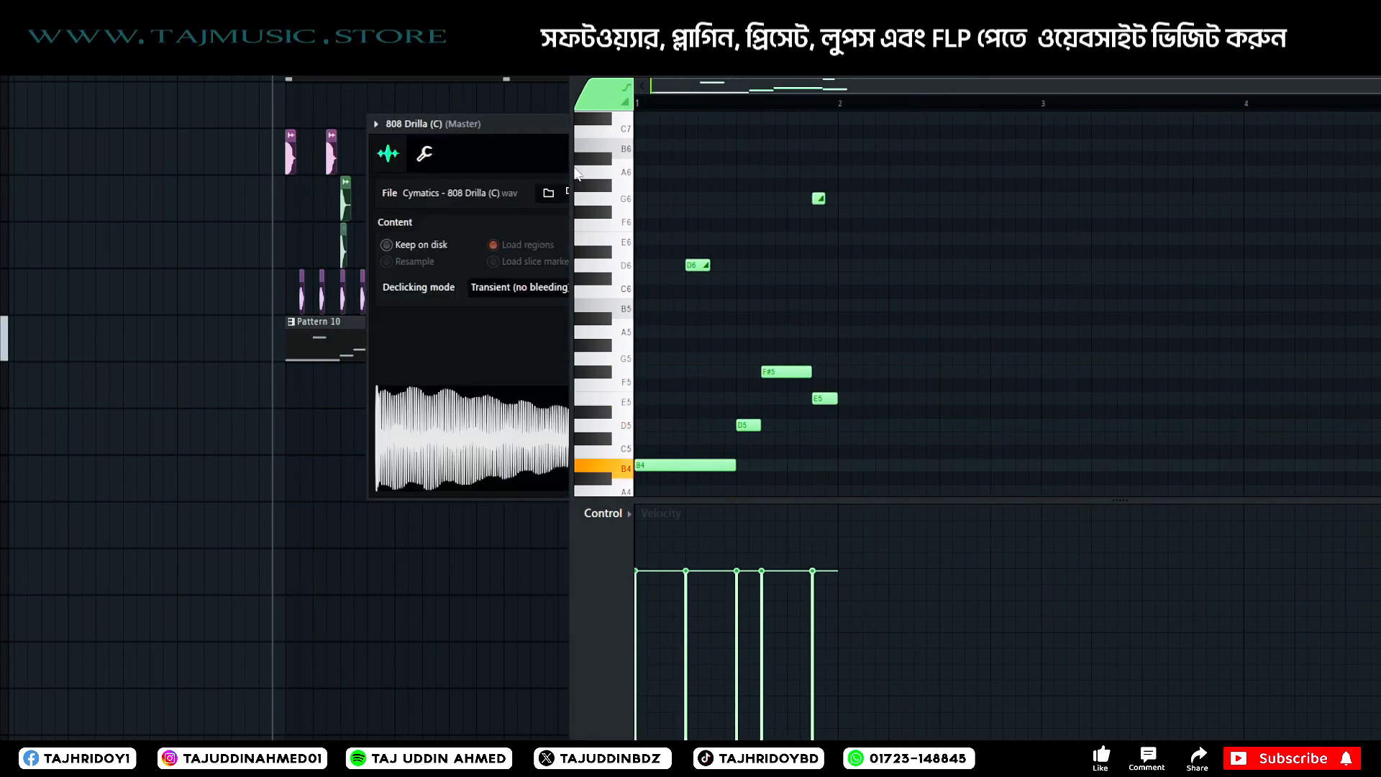
drag(526, 125, 192, 68)
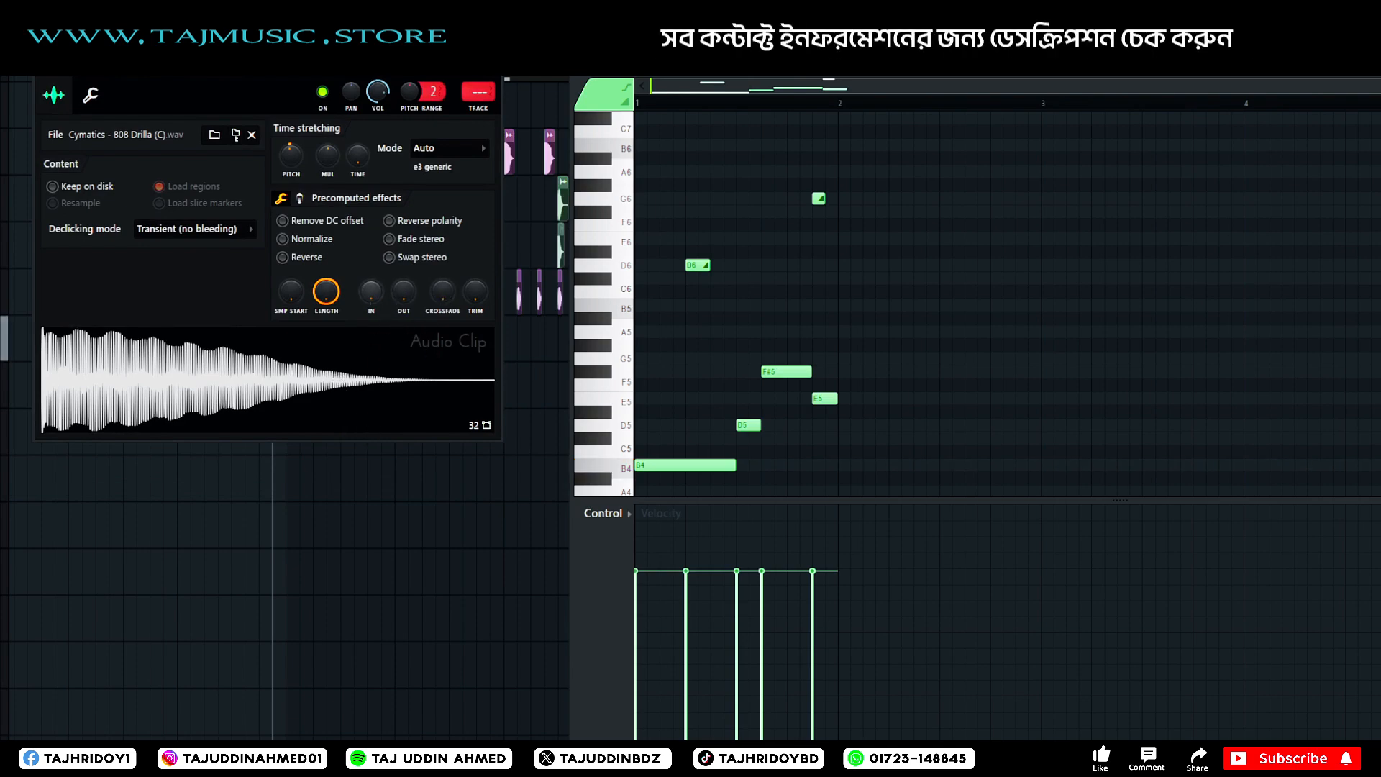
drag(372, 291, 403, 282)
key(space)
key(space)
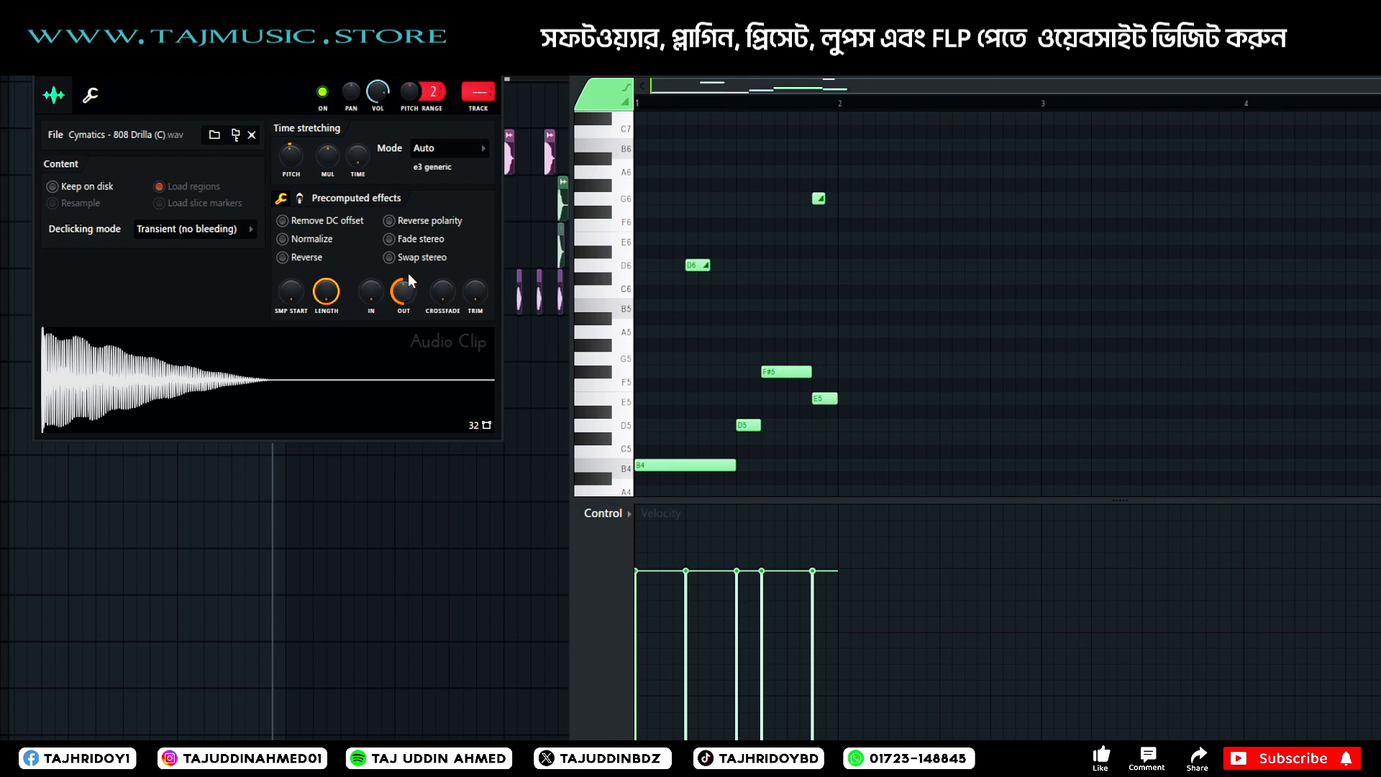
key(space)
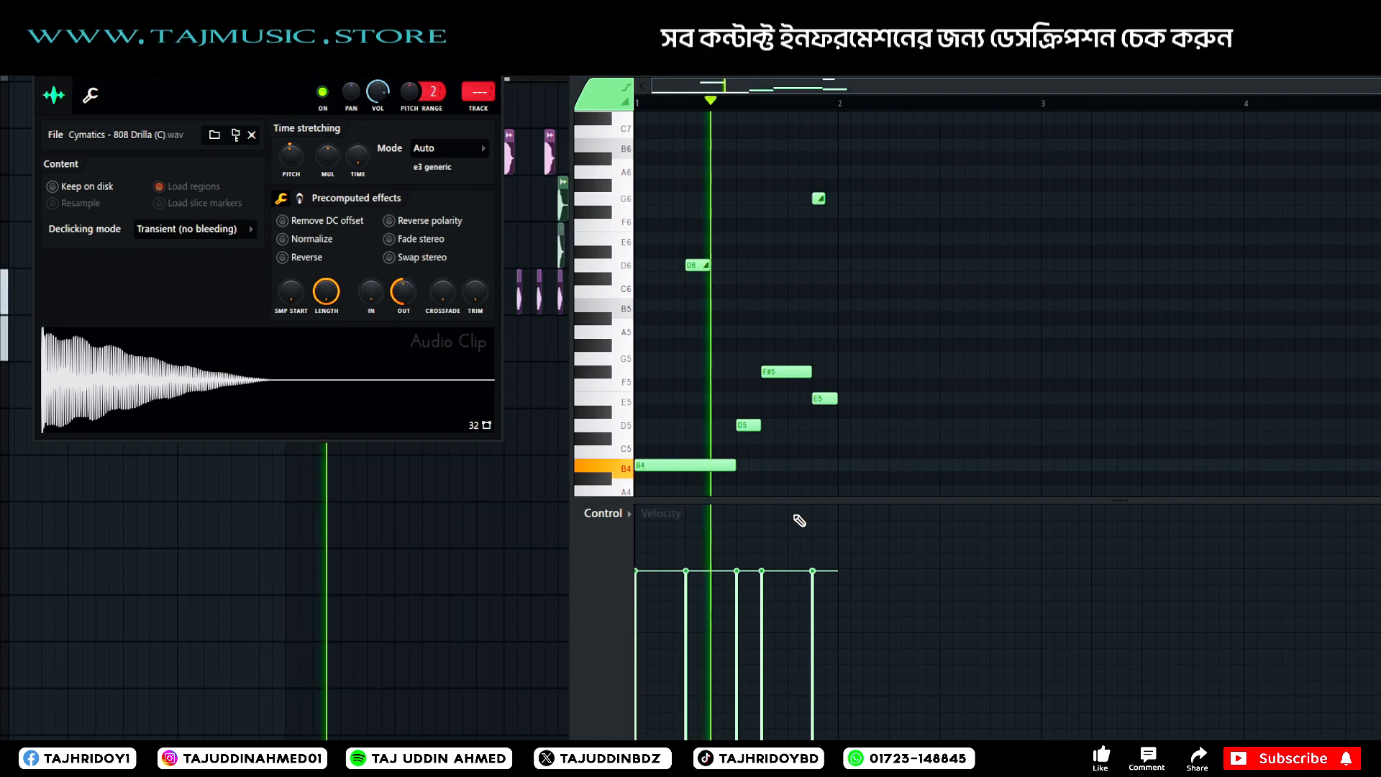
Replace the D5, F#5 and E5 notes with one F#5 note at the start and one at the end of bar 1.
right_click(781, 372)
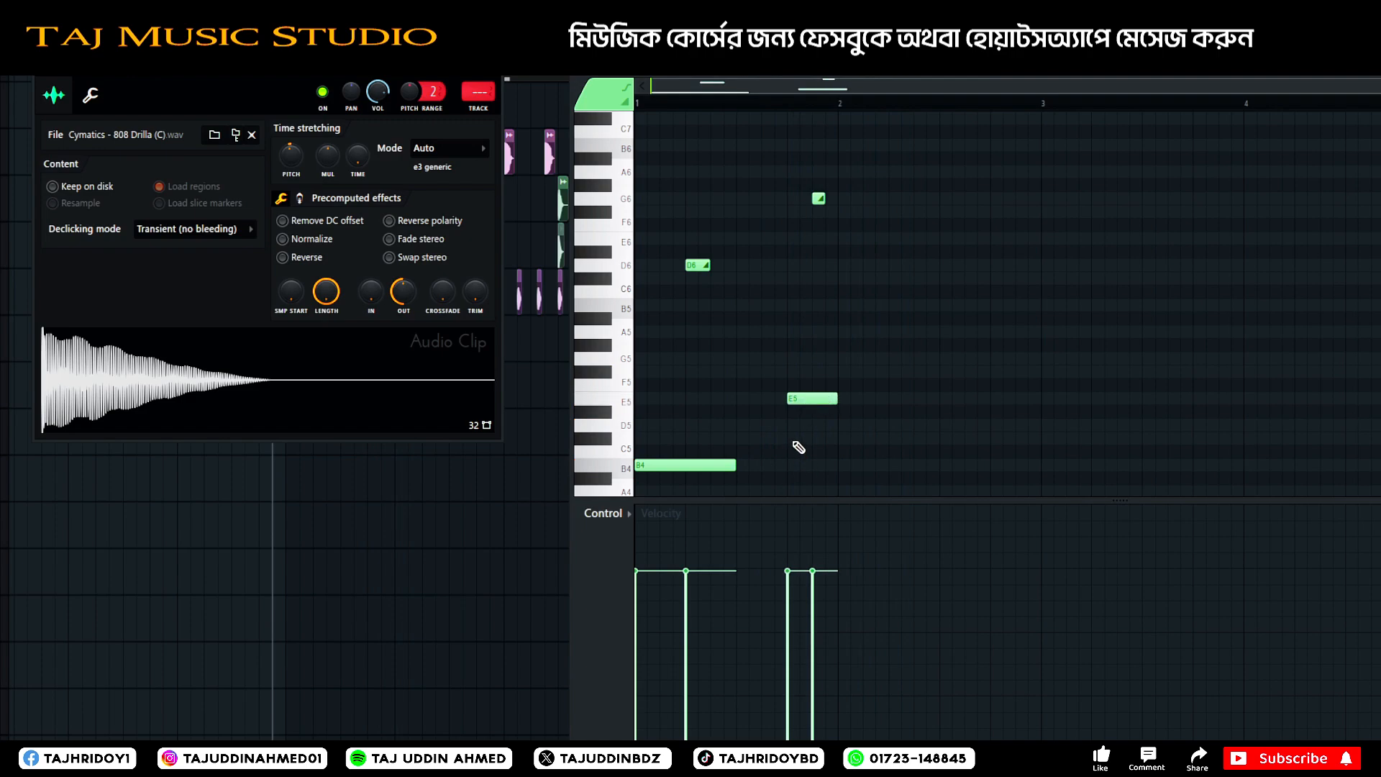
drag(802, 430, 791, 373)
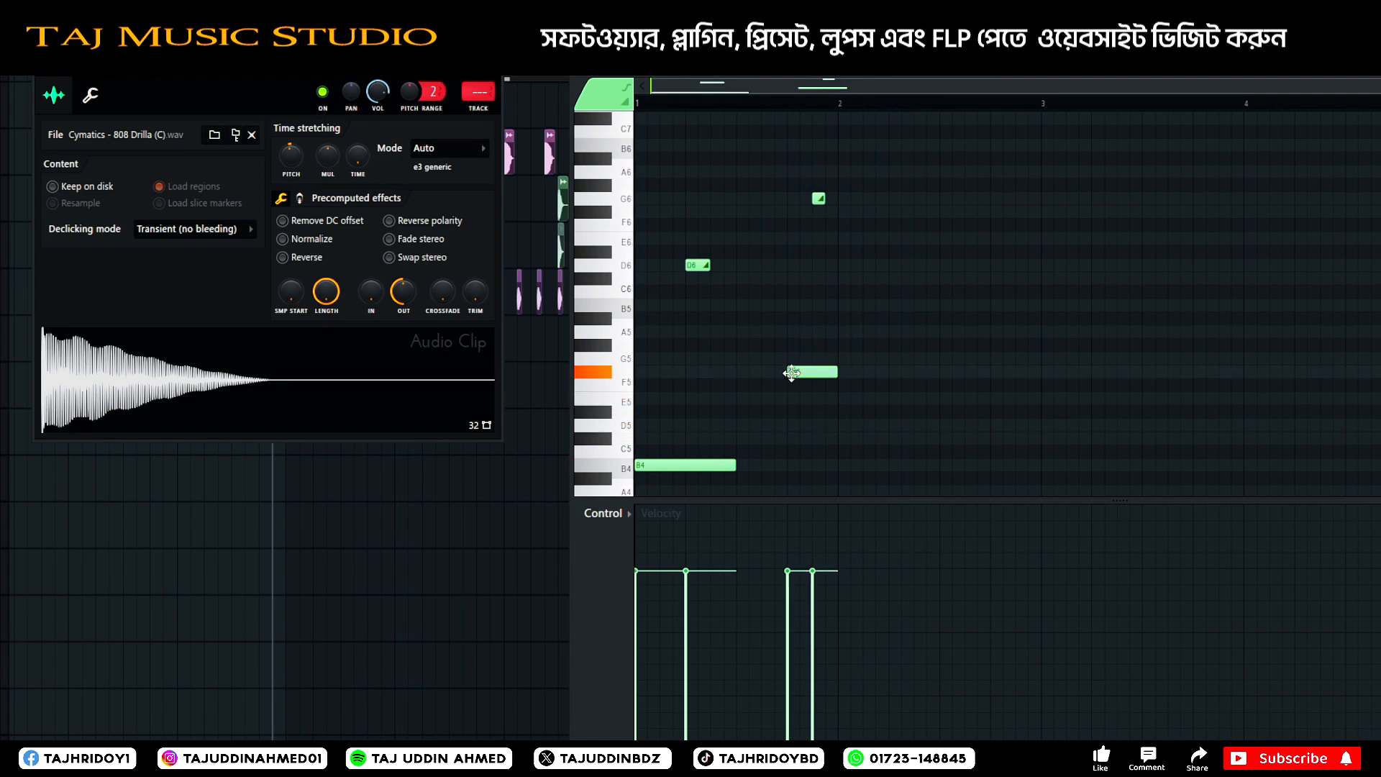
click(662, 426)
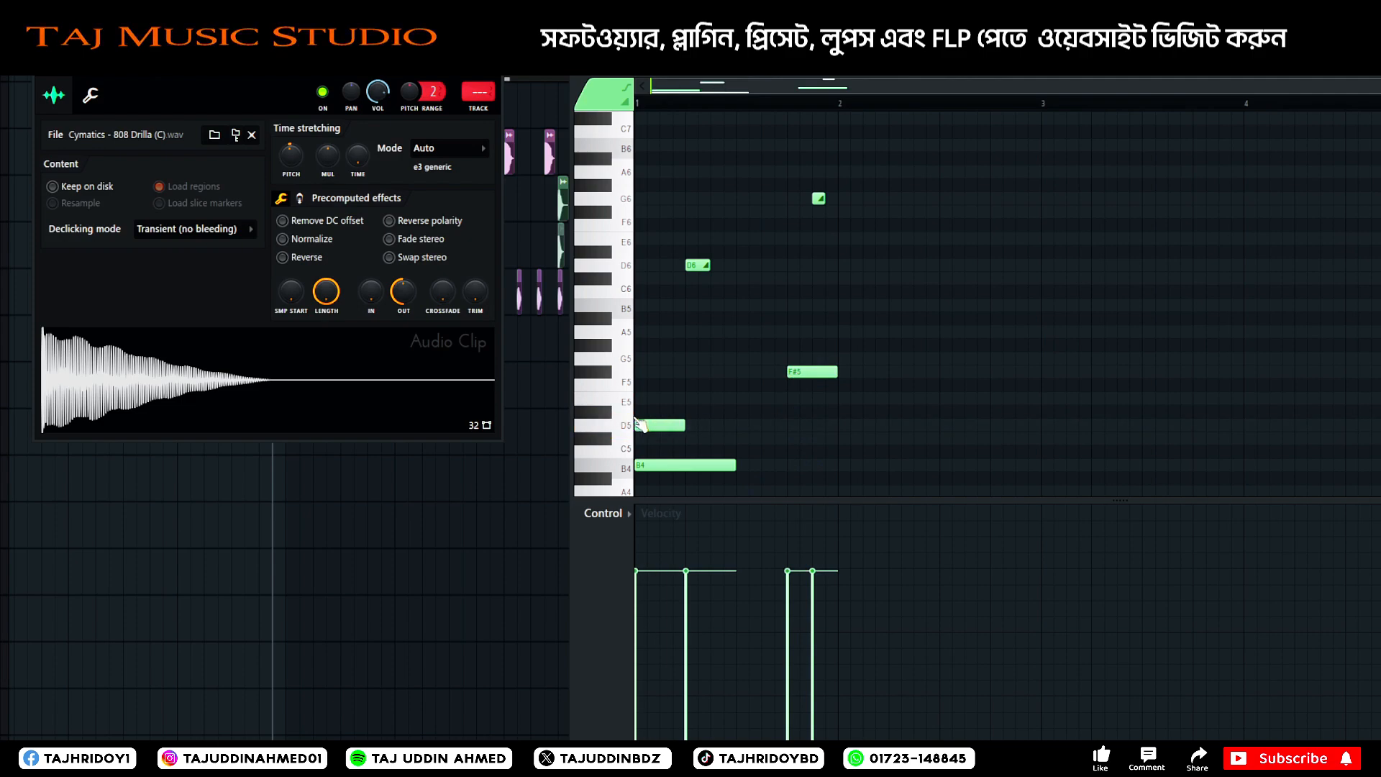
click(634, 369)
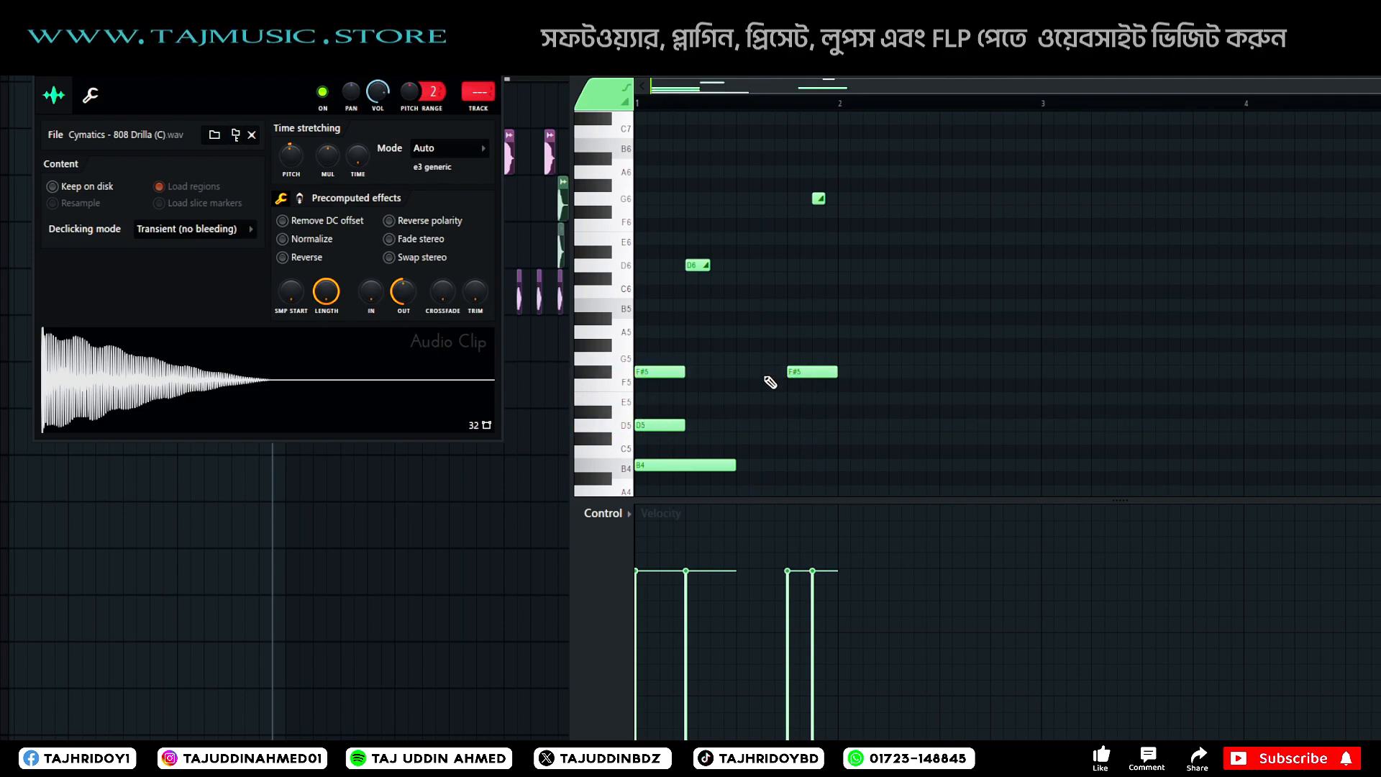
right_click(656, 426)
drag(791, 332, 810, 305)
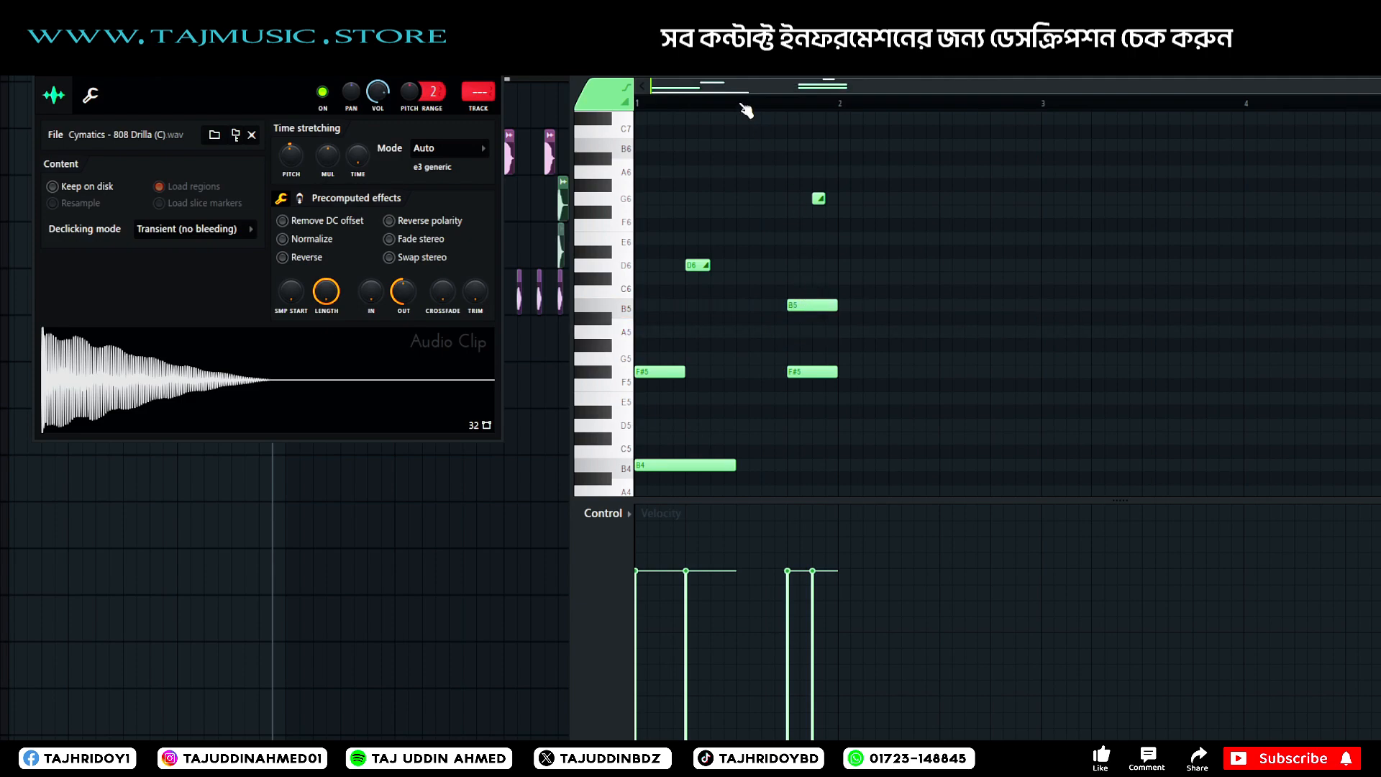
drag(799, 306, 821, 284)
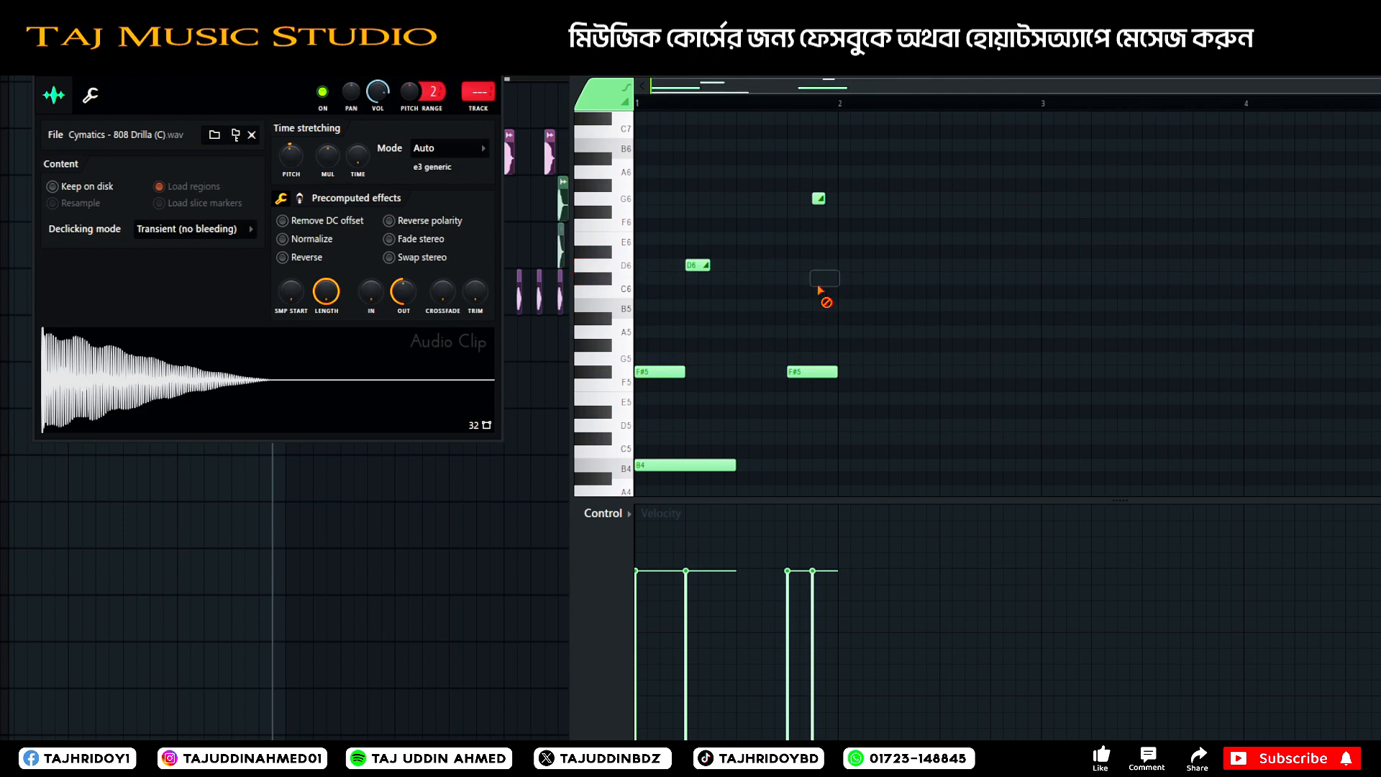
double_click(814, 198)
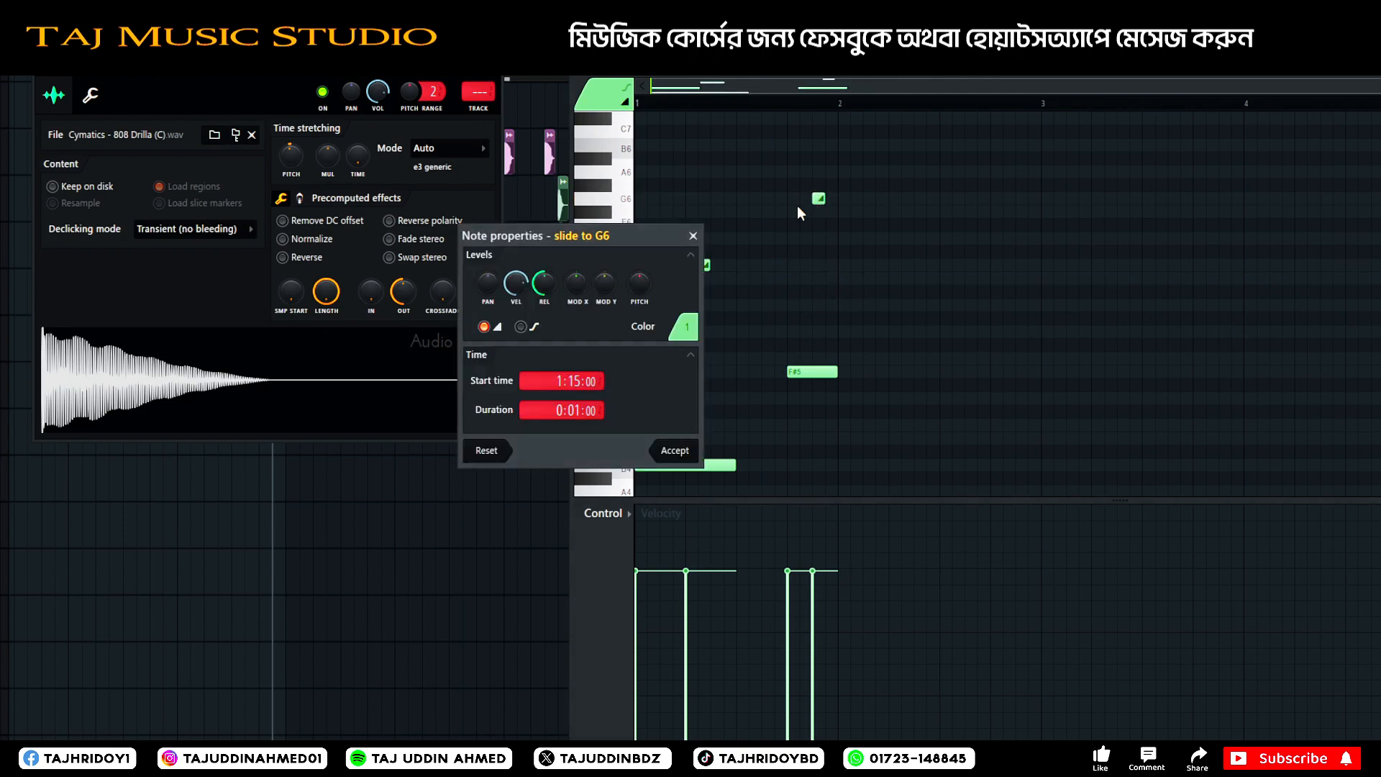
key(Escape)
Increase the trim of the 808 sample, replay the bassline and close the sample settings.
key(space)
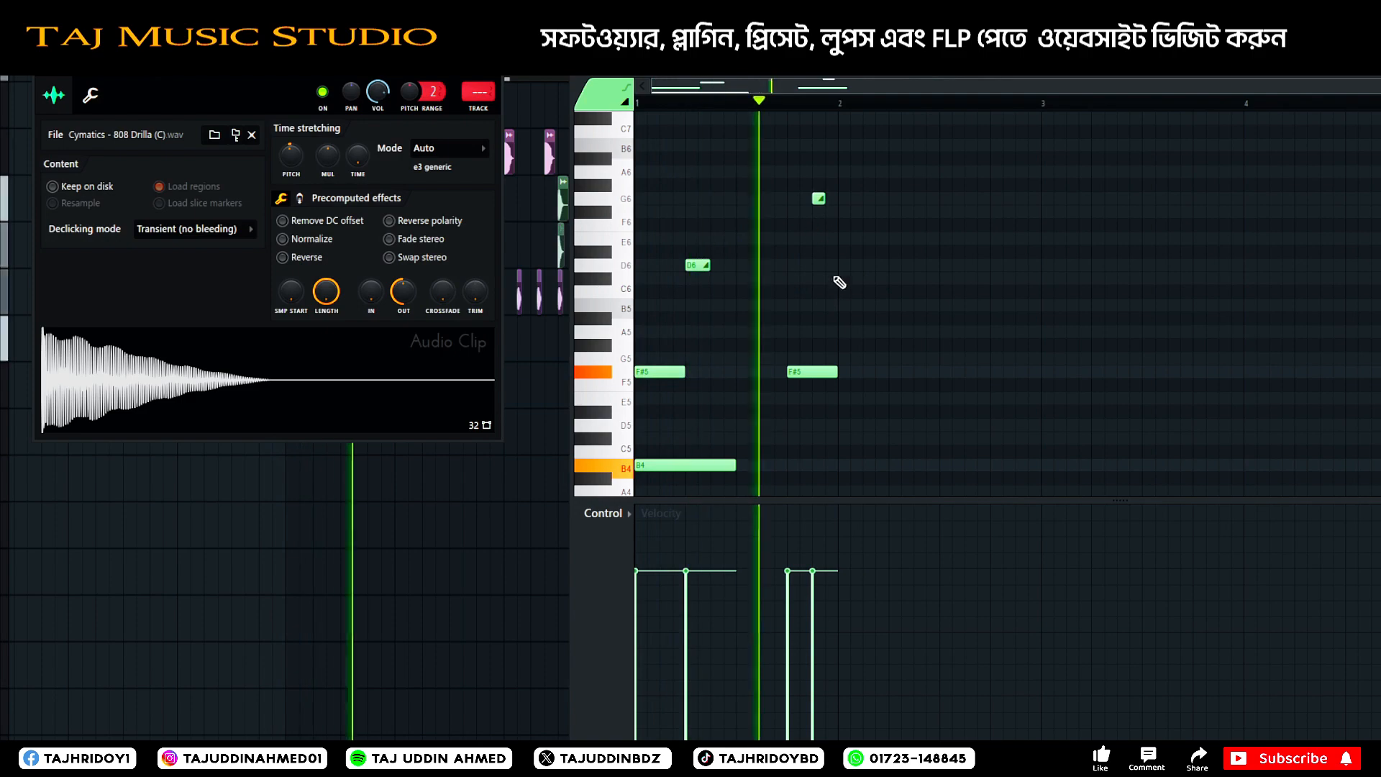
key(space)
scroll(819, 238, down, 5)
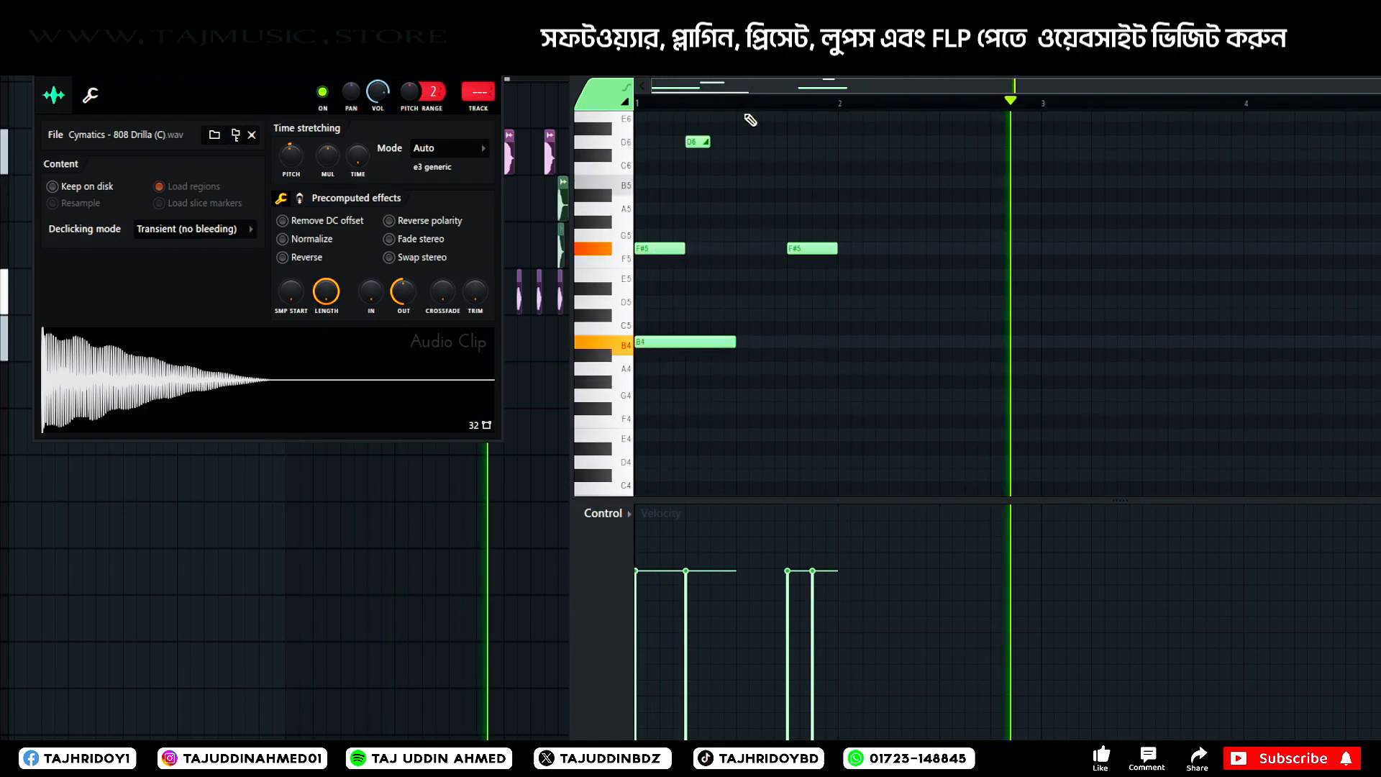
scroll(773, 113, up, 1)
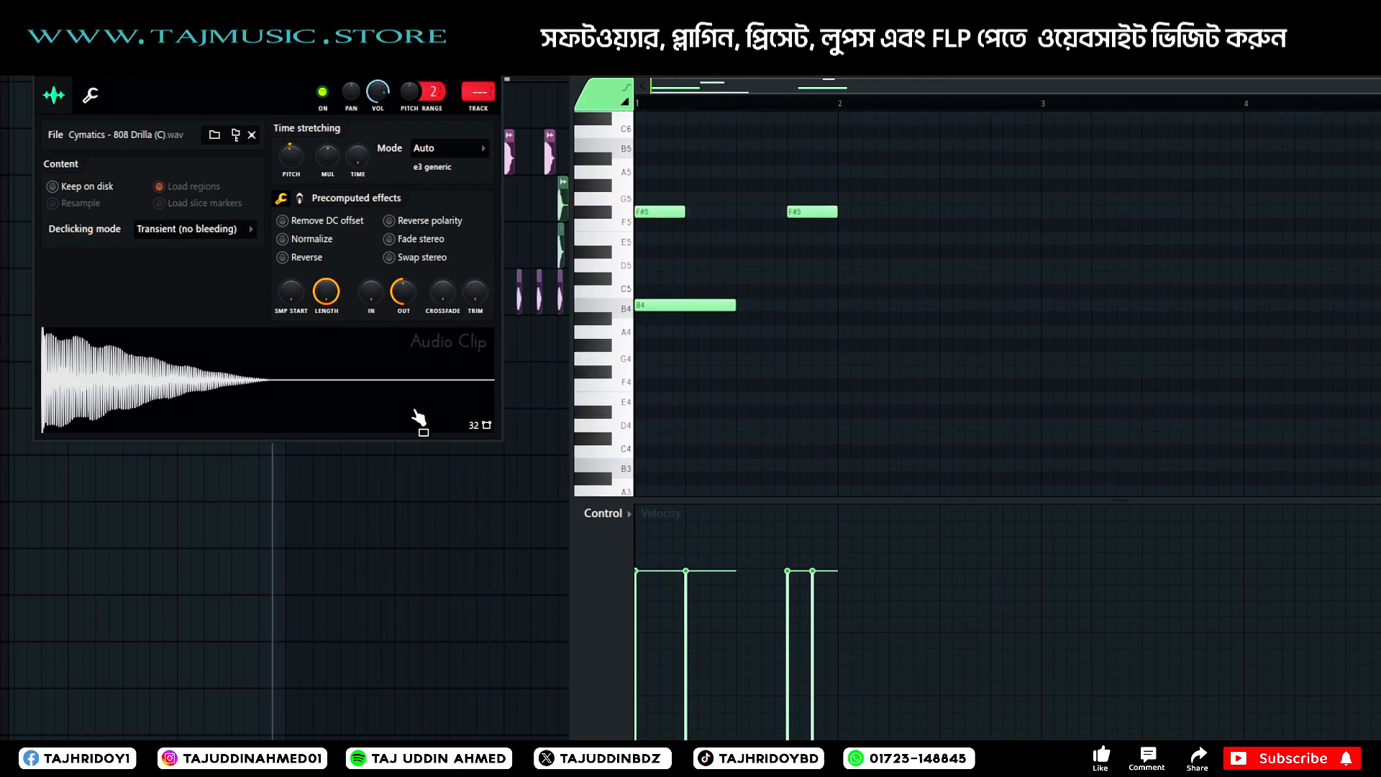
drag(473, 295, 473, 267)
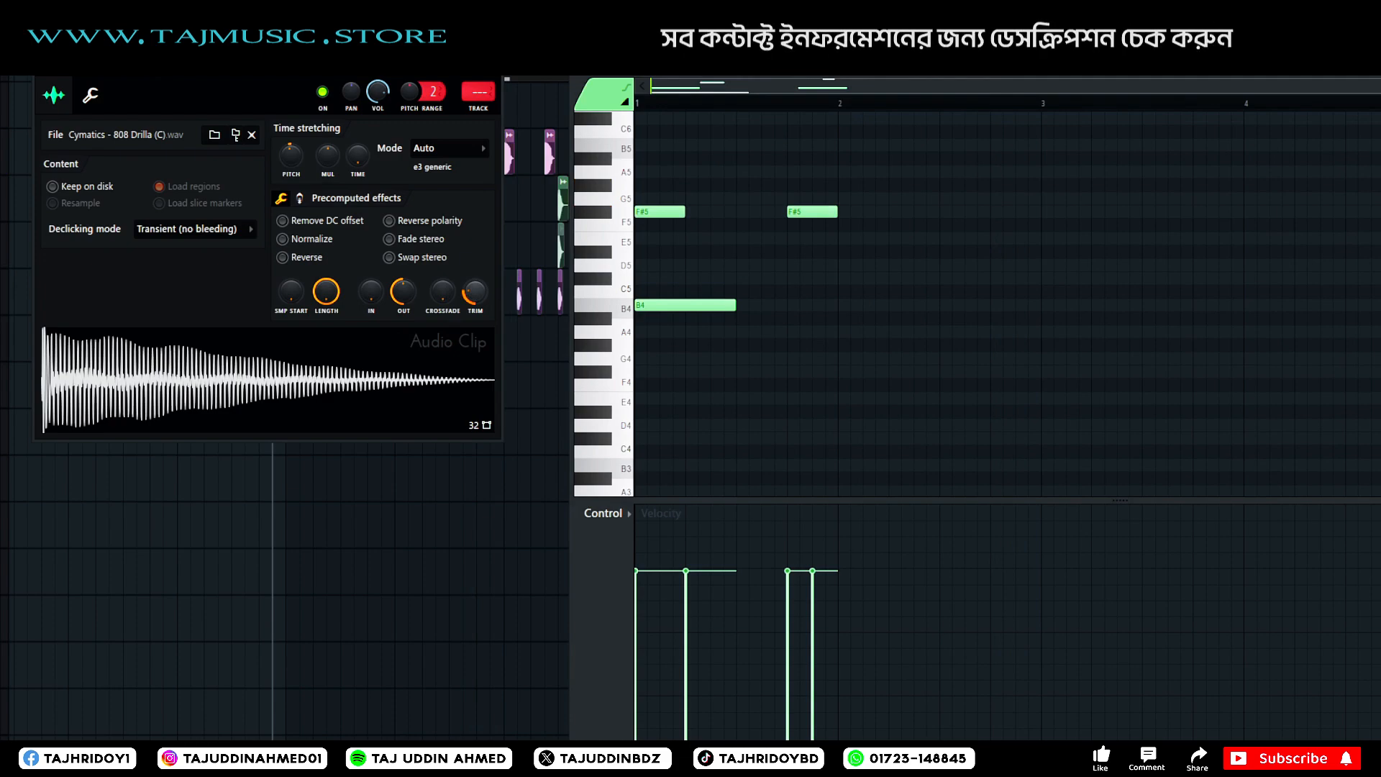
key(space)
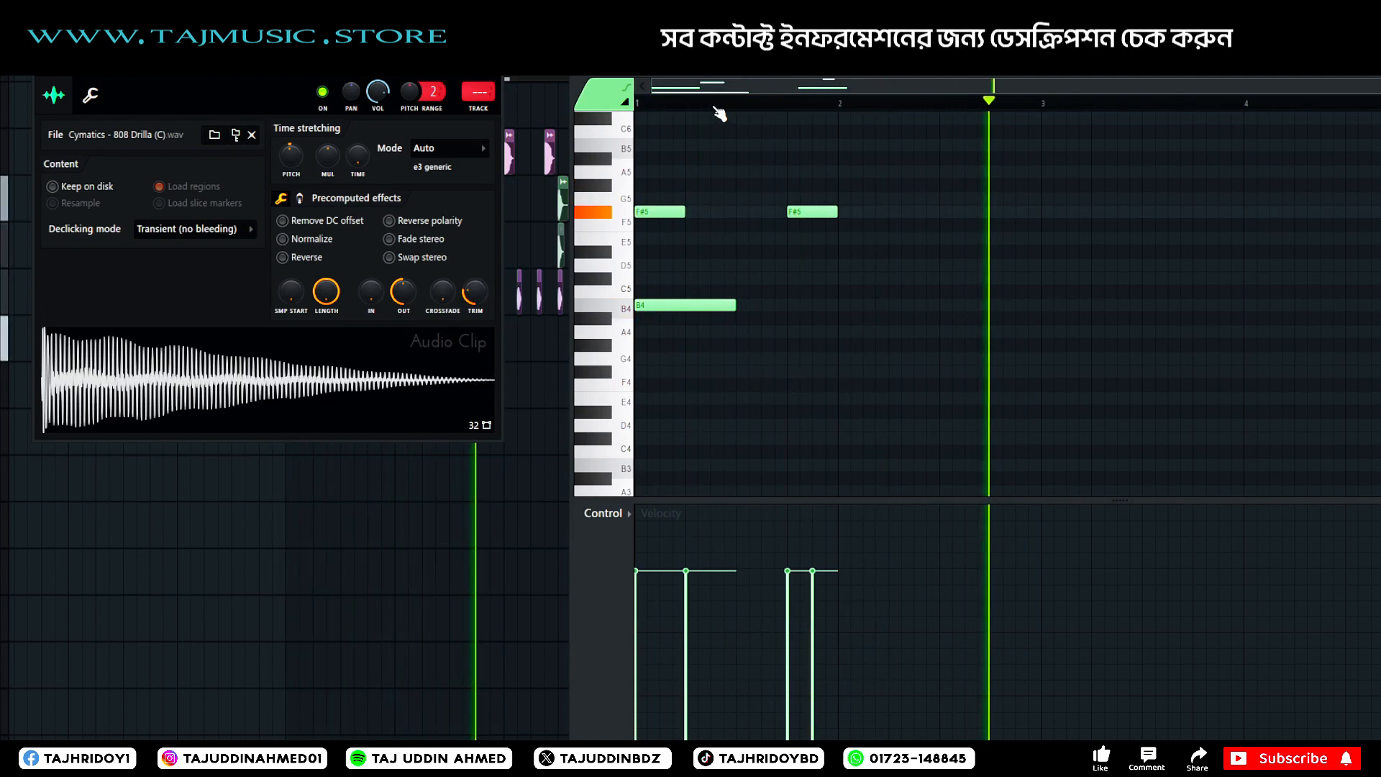
click(498, 77)
key(space)
drag(937, 78, 804, 69)
scroll(698, 252, up, 5)
scroll(670, 147, up, 1)
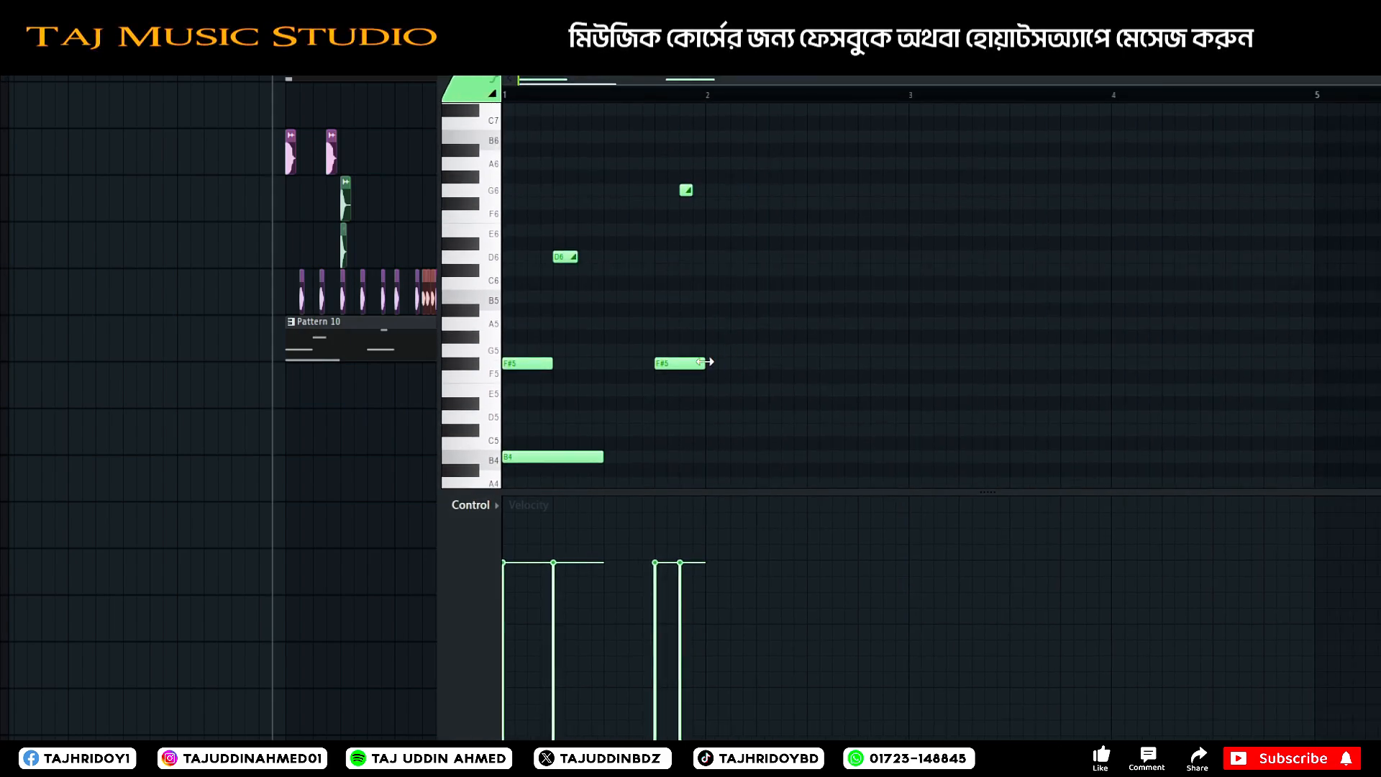
scroll(773, 441, down, 5)
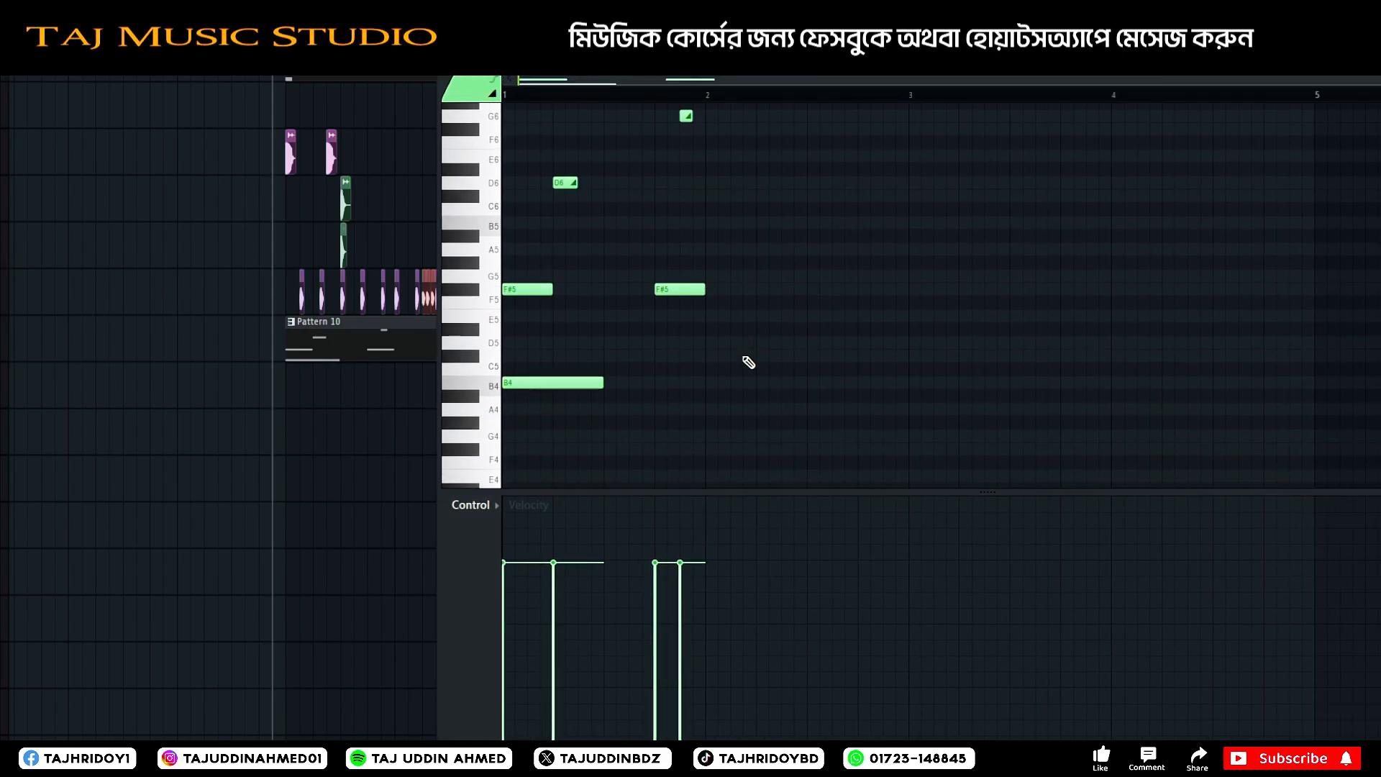
drag(743, 401, 723, 377)
right_click(722, 377)
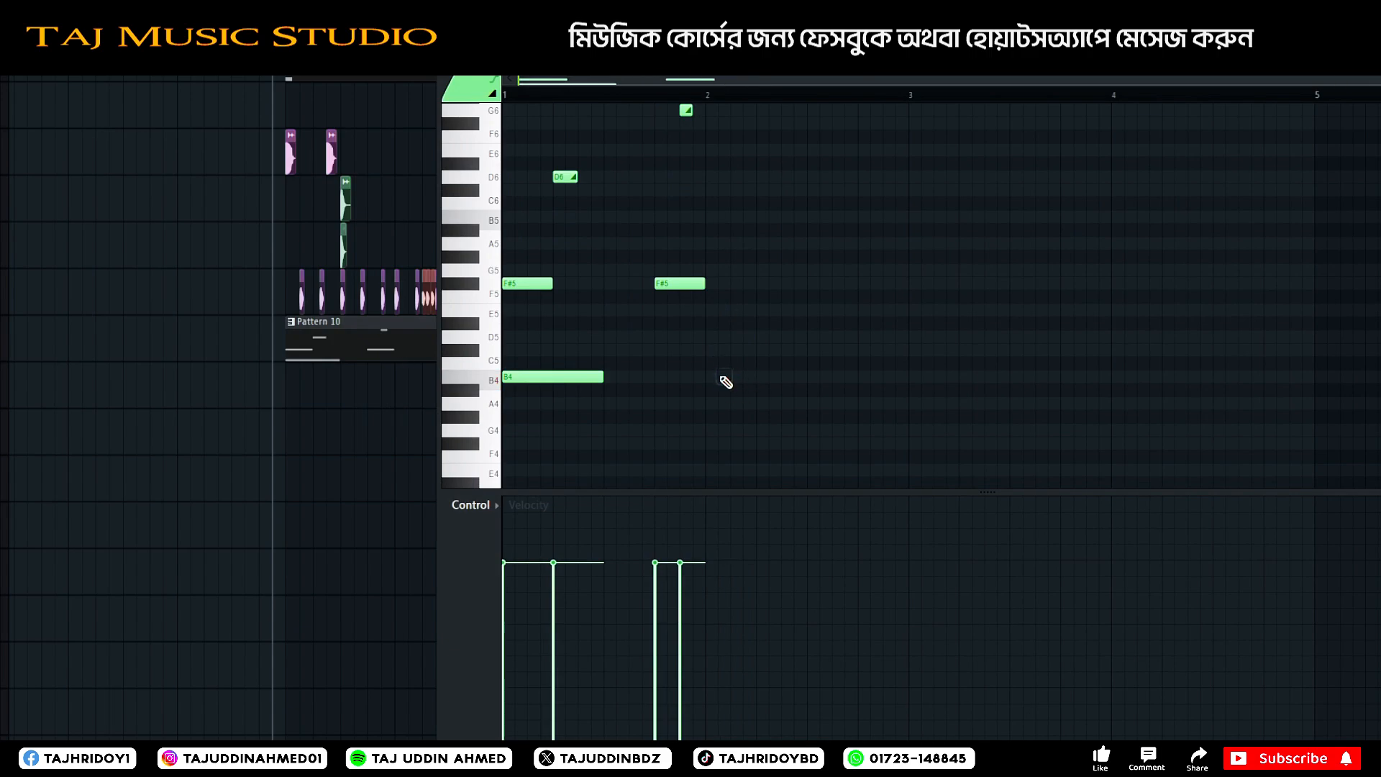
click(711, 378)
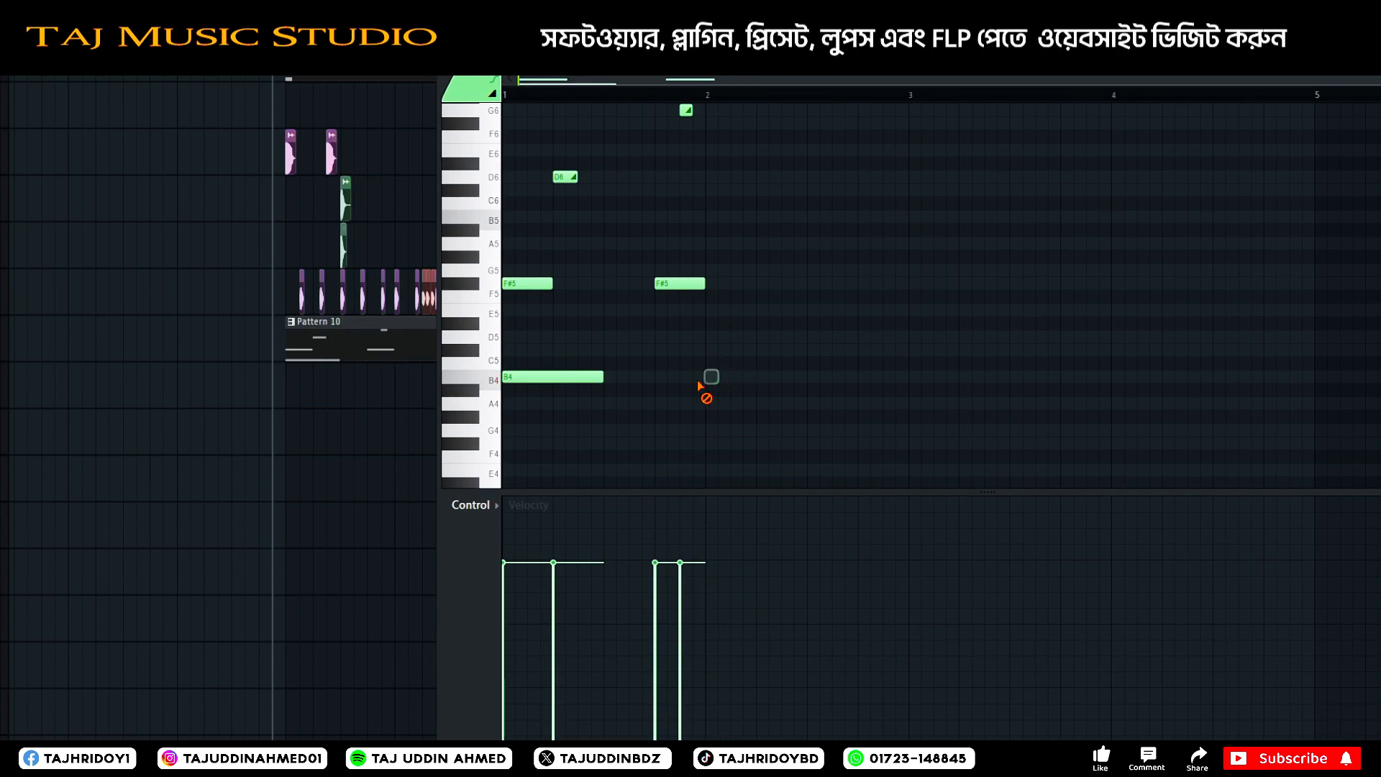
drag(818, 376, 815, 337)
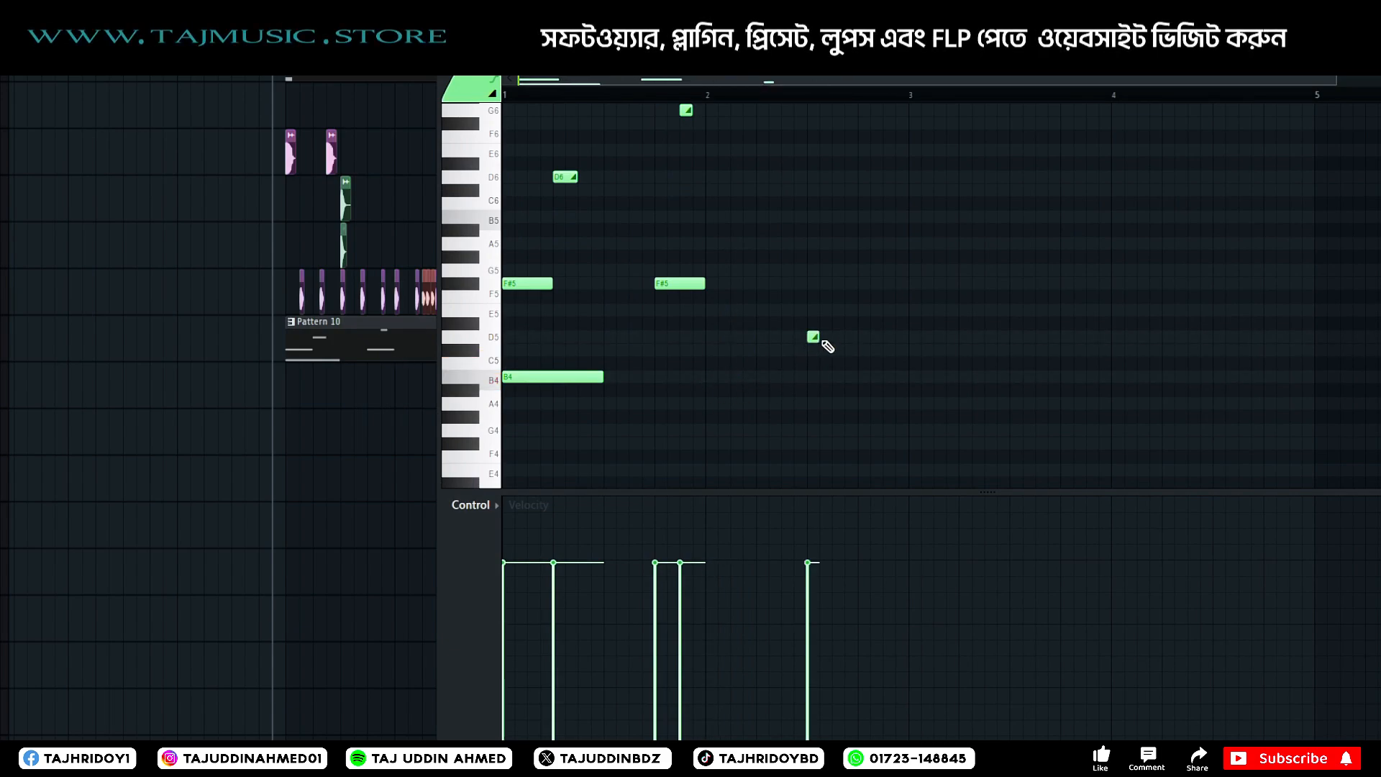
right_click(818, 336)
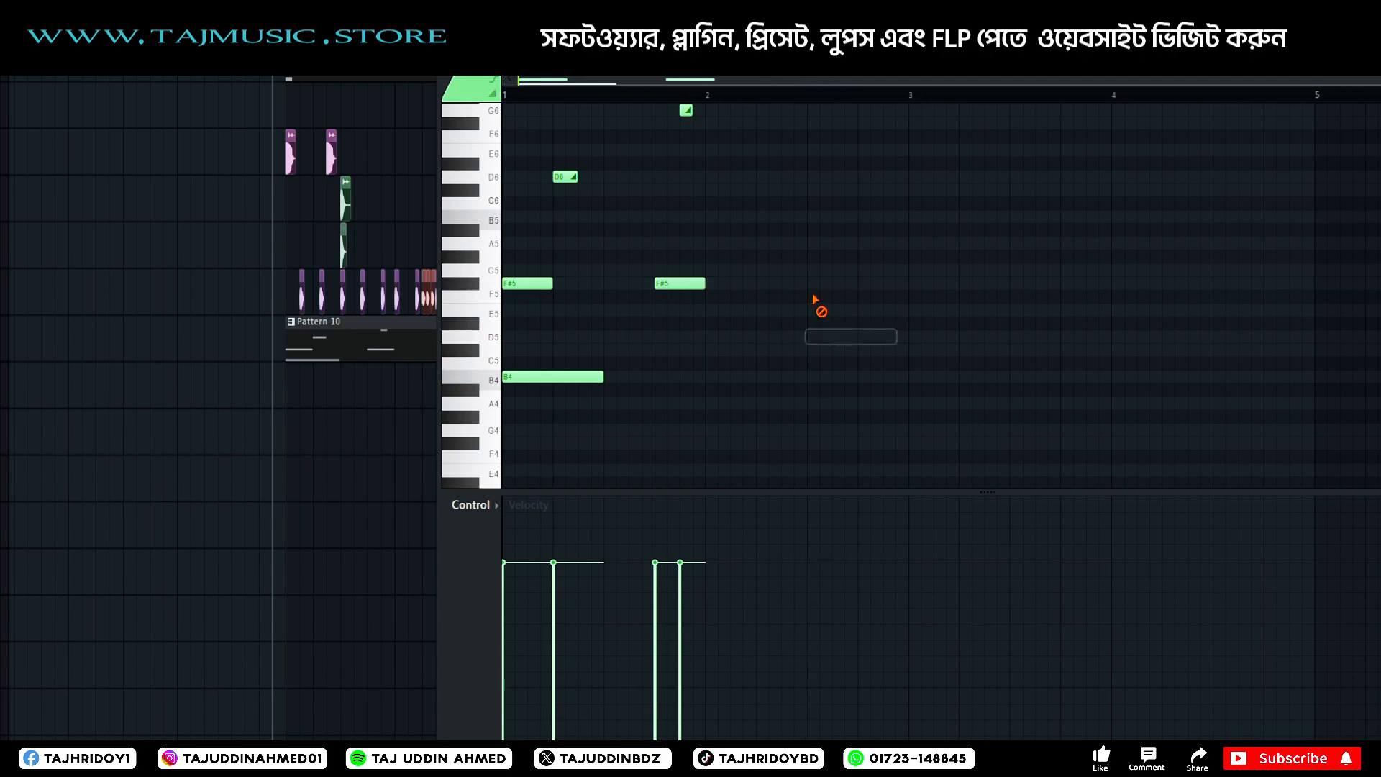
Add a D5 note filling the second half of bar 2 with a B5 slide shortly after its start, checking it by playback.
click(809, 337)
drag(858, 336, 897, 337)
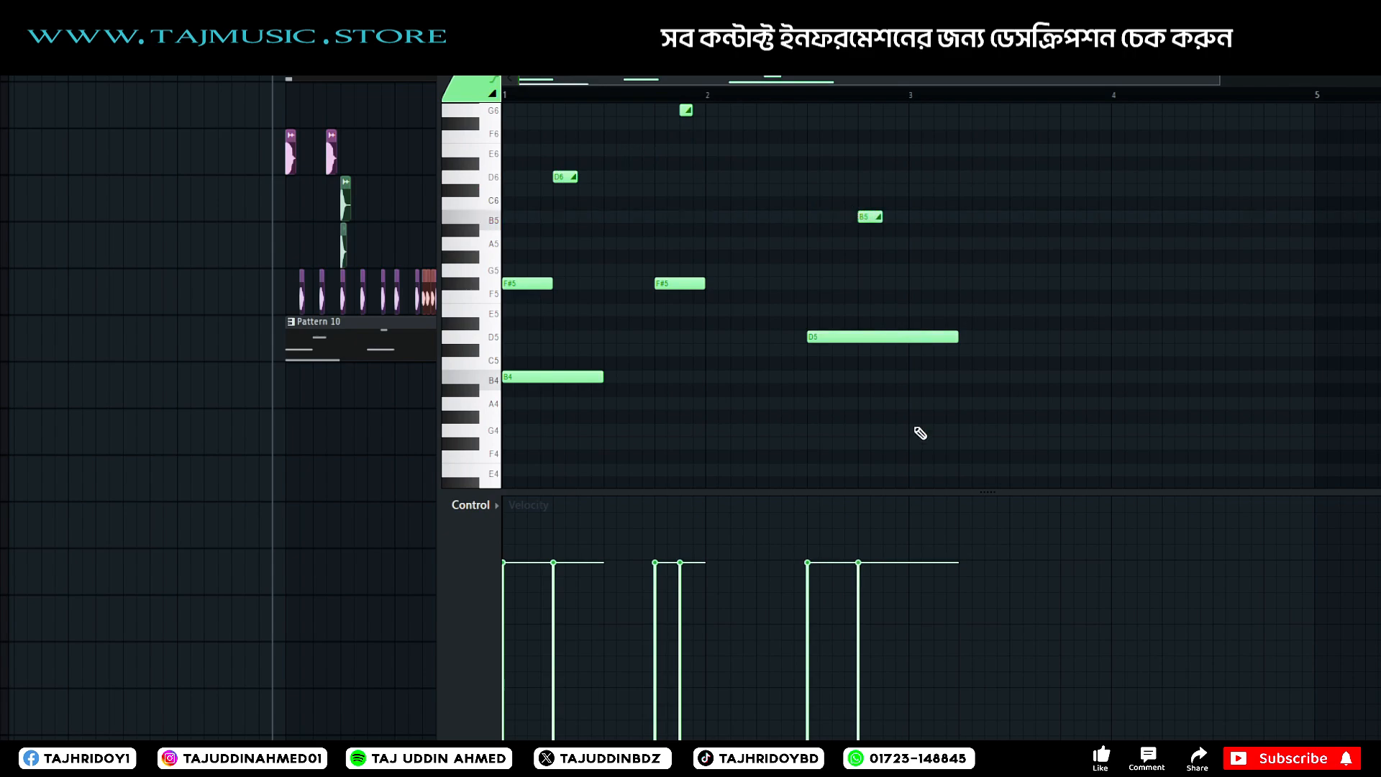
key(space)
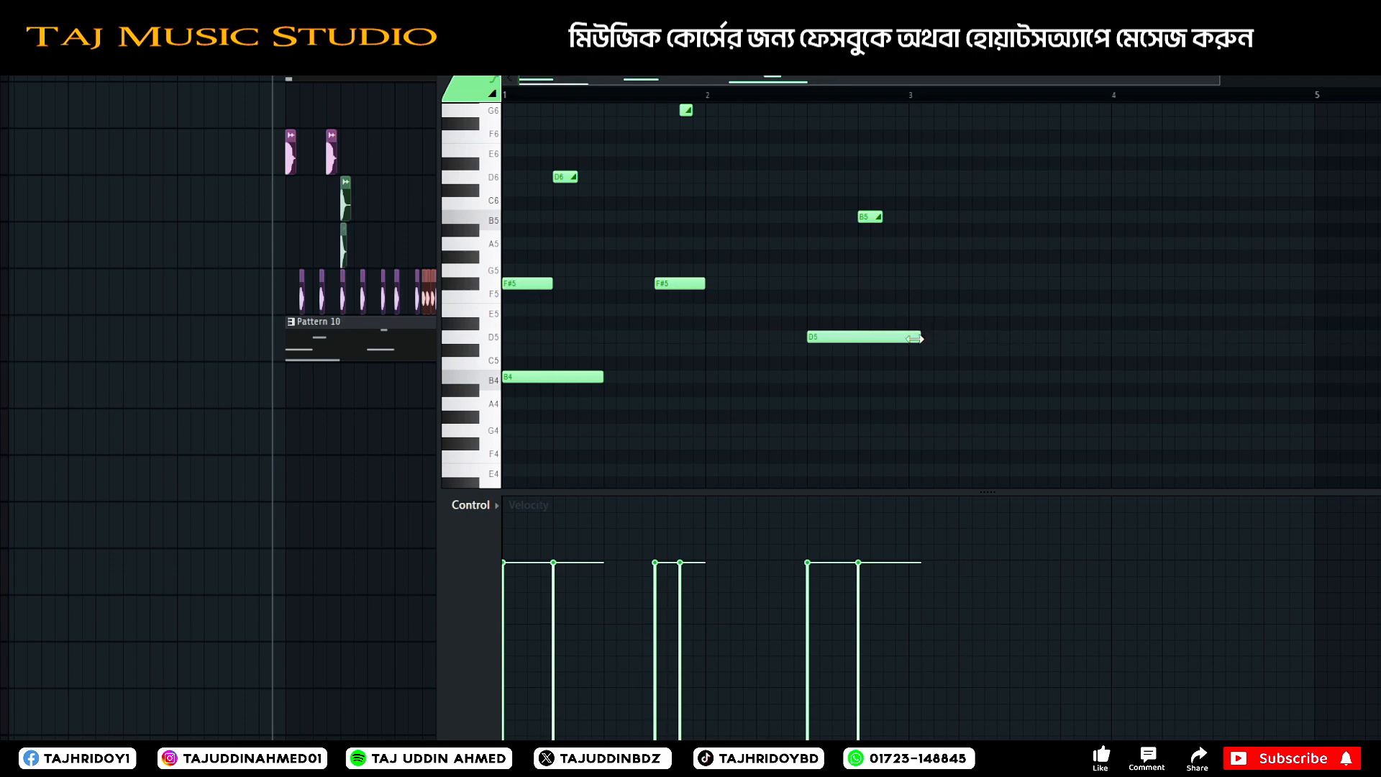
drag(874, 216, 847, 217)
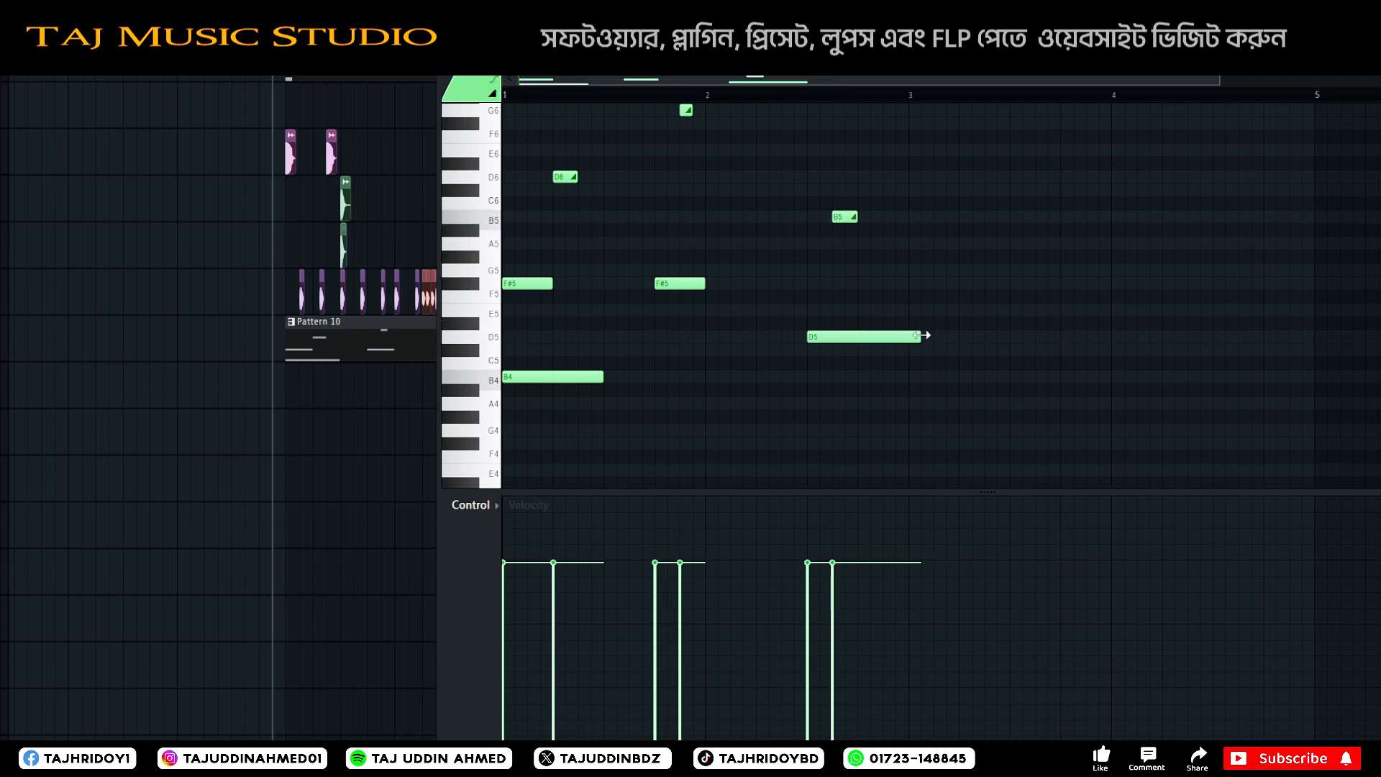
drag(919, 336, 912, 335)
Duplicate all notes of the two-bar 808 bassline into bars 3 and 4 and deselect the copies.
scroll(776, 96, up, 1)
scroll(777, 96, down, 2)
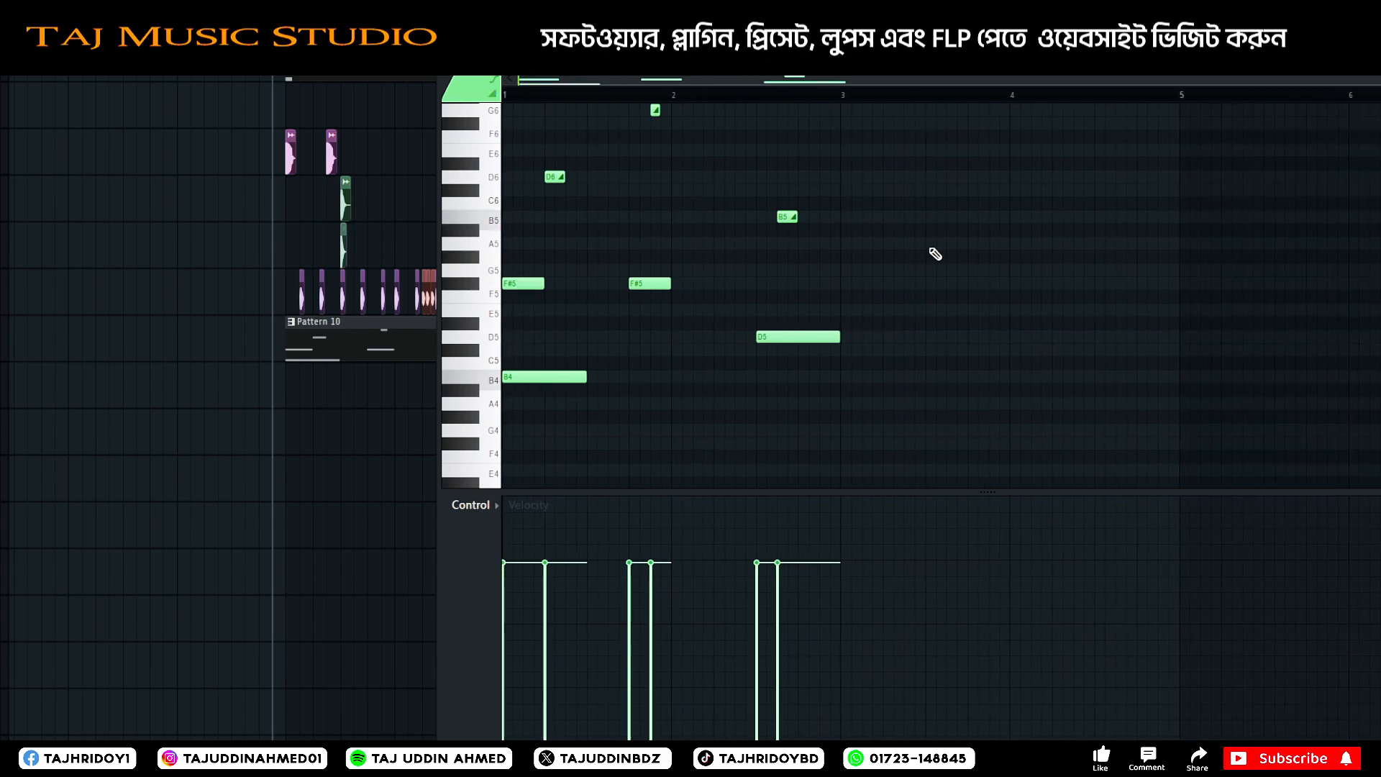
scroll(935, 251, up, 2)
drag(953, 181, 517, 486)
drag(551, 263, 894, 237)
scroll(1064, 299, up, 3)
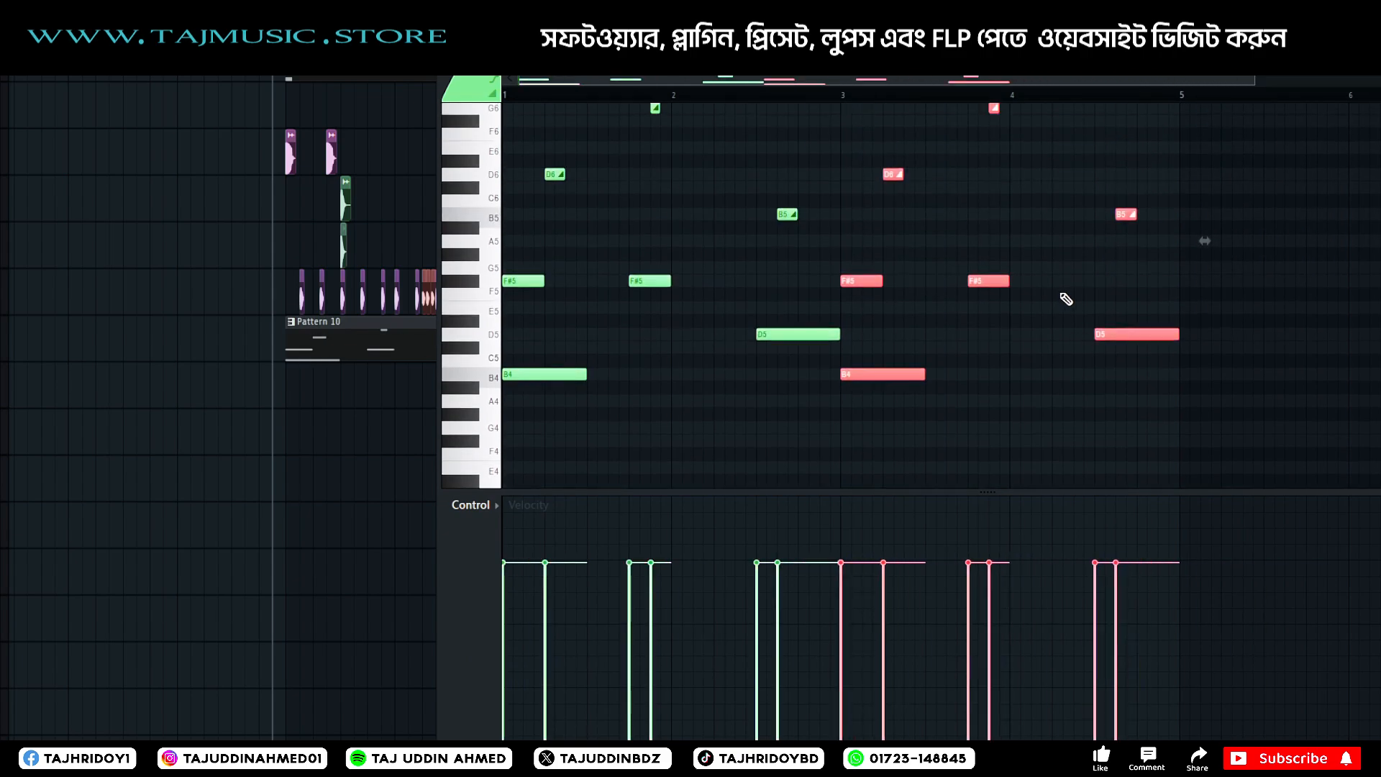
mouse_move(815, 84)
mouse_down()
mouse_move(1034, 88)
mouse_move(827, 88)
mouse_up()
ctrl+click(874, 270)
Vary the copied bars with a shorter B5 slide, an added short D6 slide ending bar 4, and bar 3's G6 slide lowered to E6, then replay.
scroll(881, 287, up, 1)
scroll(886, 292, up, 3)
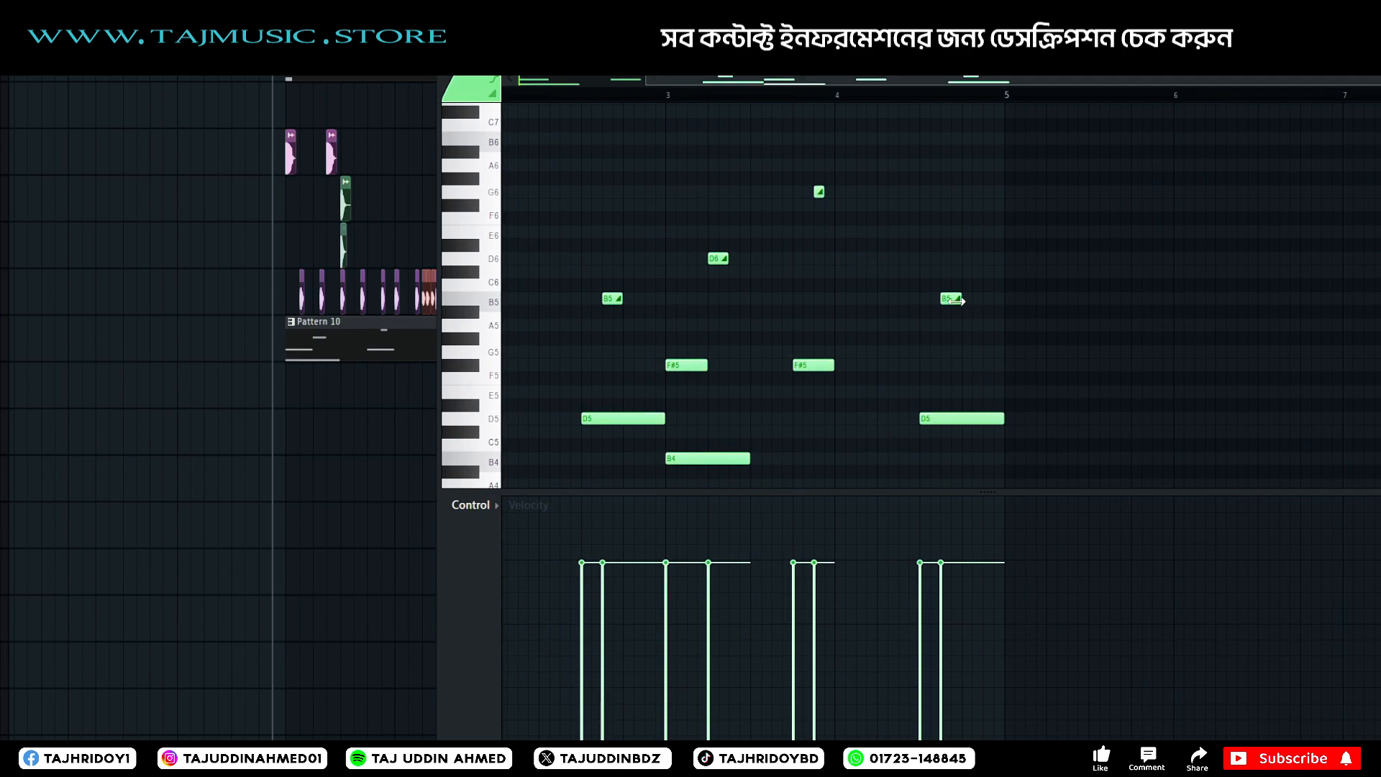
click(984, 258)
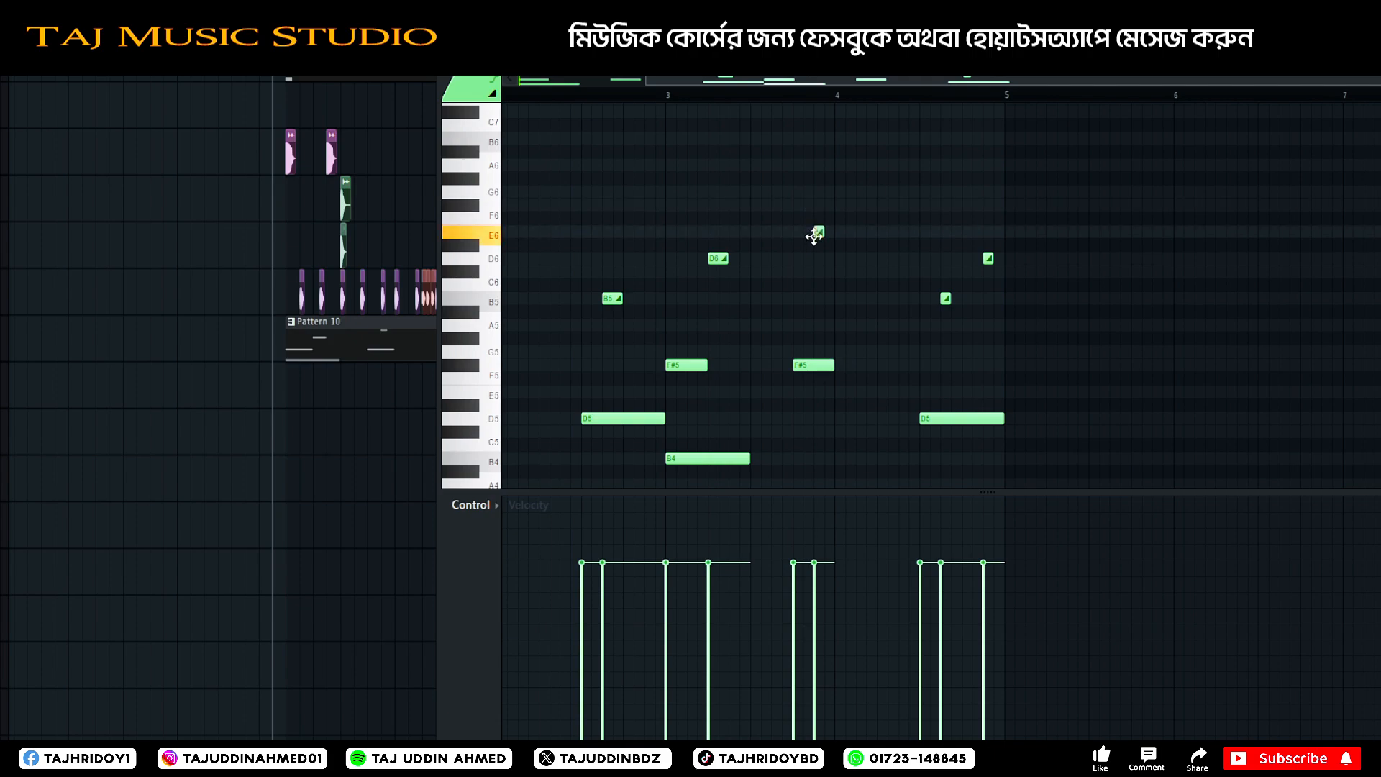
key(space)
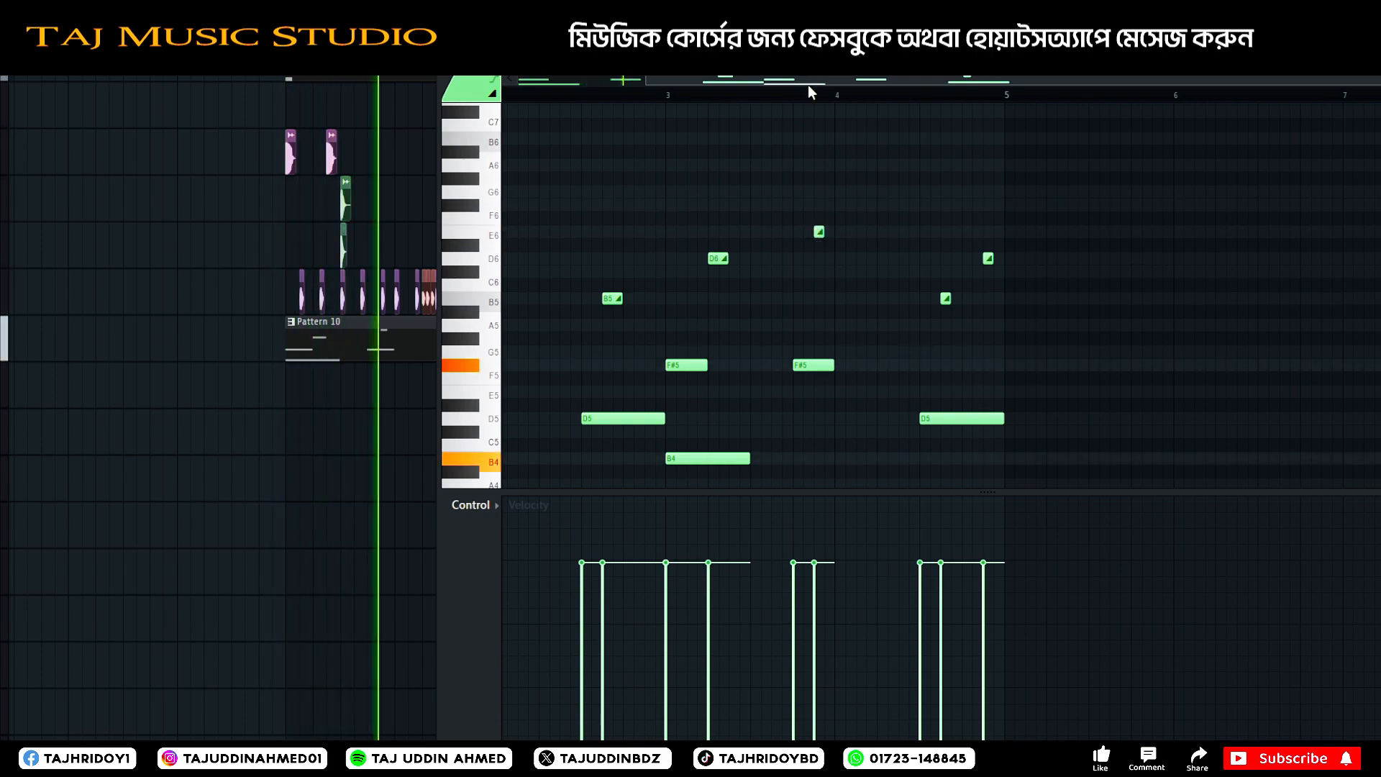
drag(808, 84, 756, 85)
scroll(819, 407, up, 2)
scroll(809, 400, down, 4)
key(space)
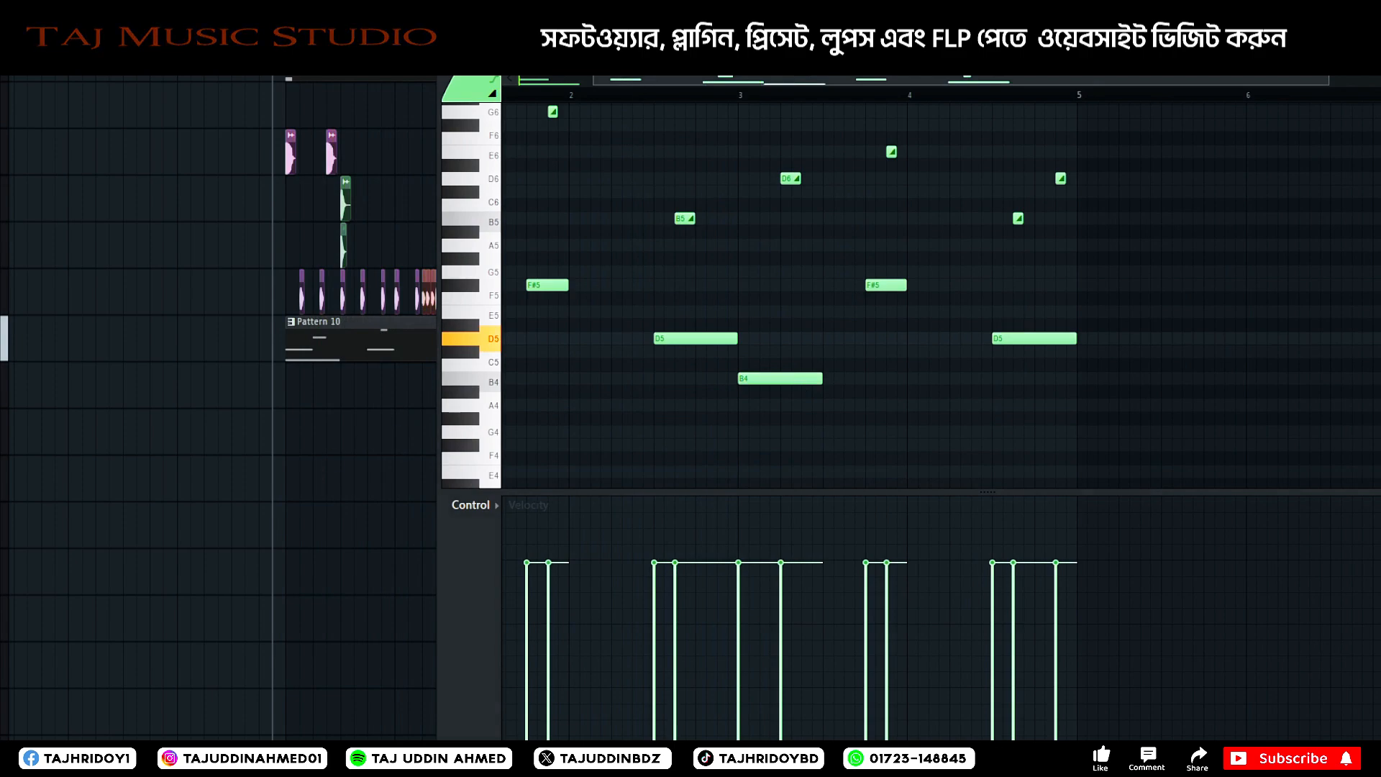
Extend the Pattern 10 clip in the playlist to the end of the drum groove and play the arrangement.
drag(919, 53, 762, 584)
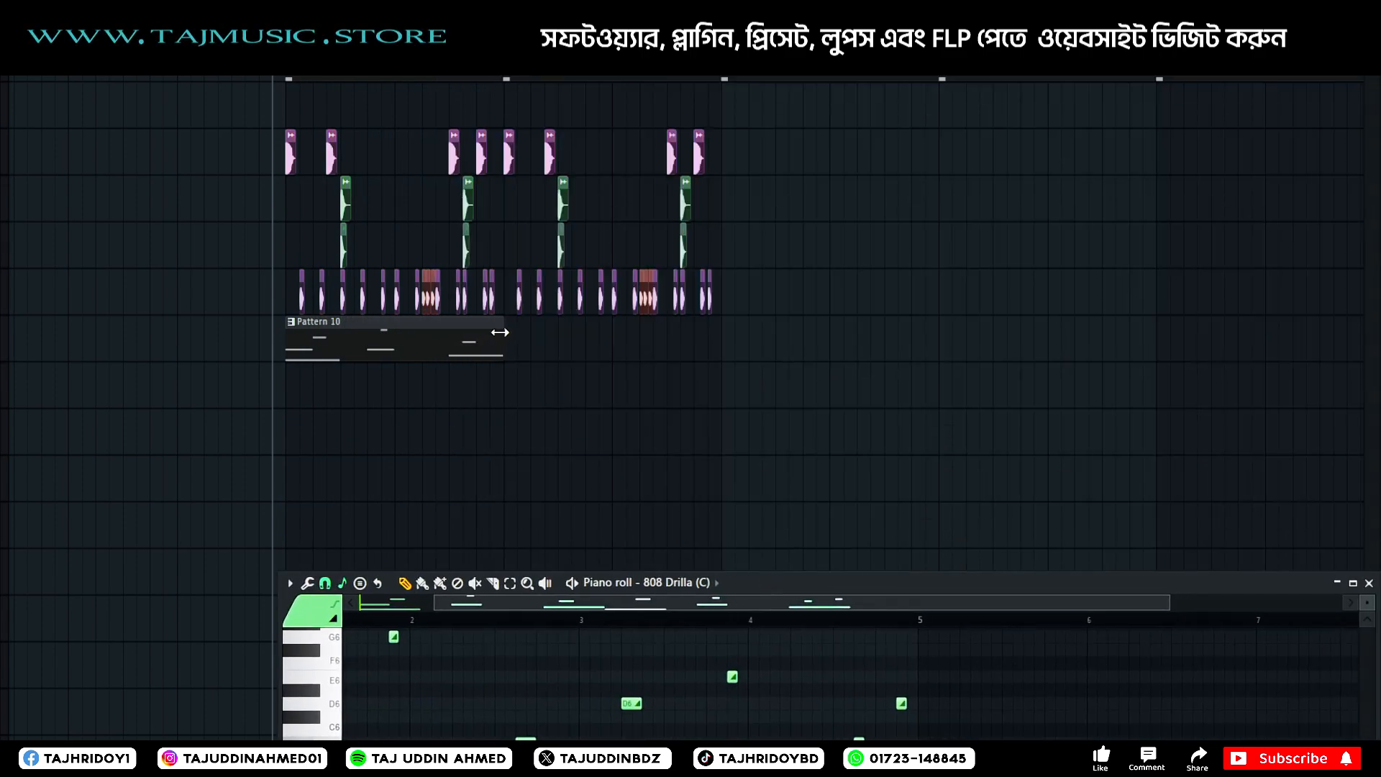
drag(500, 331, 722, 332)
key(space)
drag(840, 581, 796, 345)
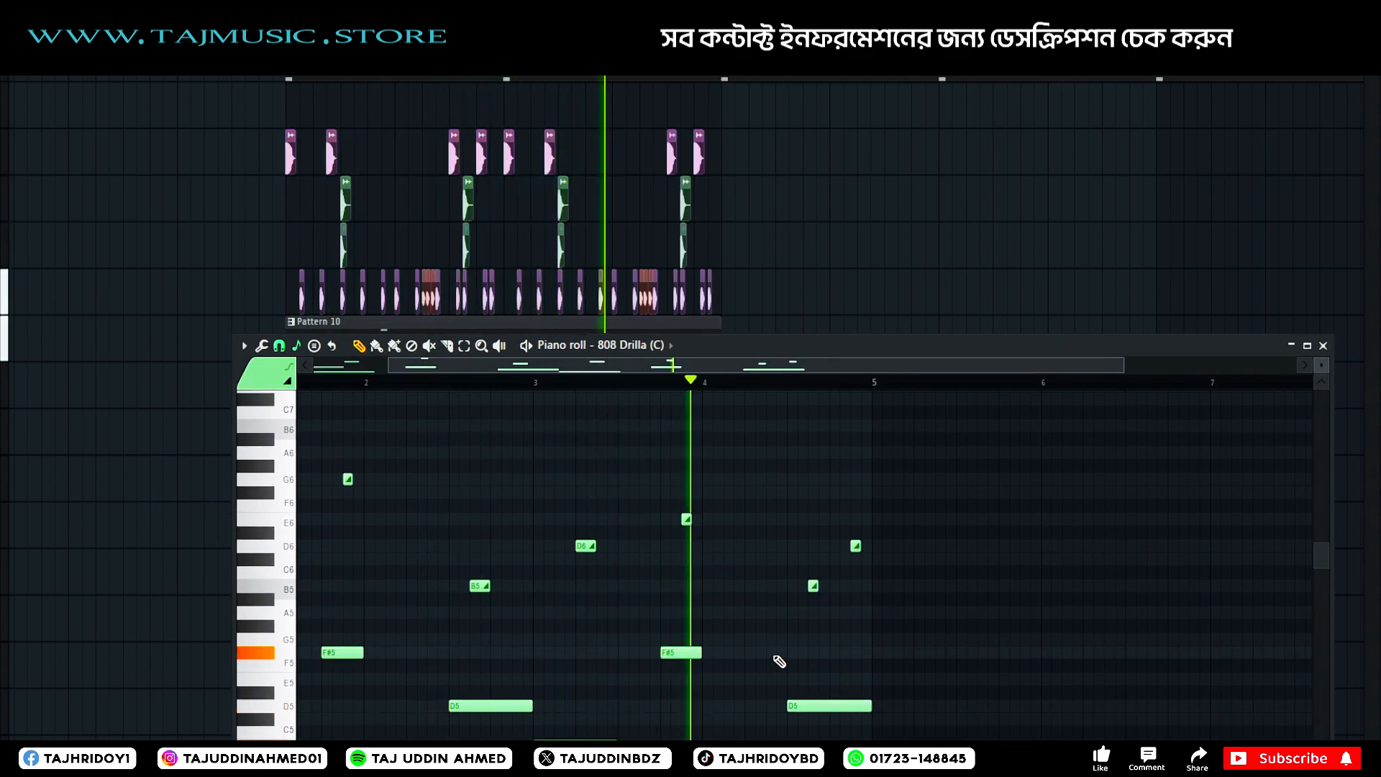
Raise bar 3's D6 slide note to G6, replay the bassline with the arrangement and close the piano roll.
key(space)
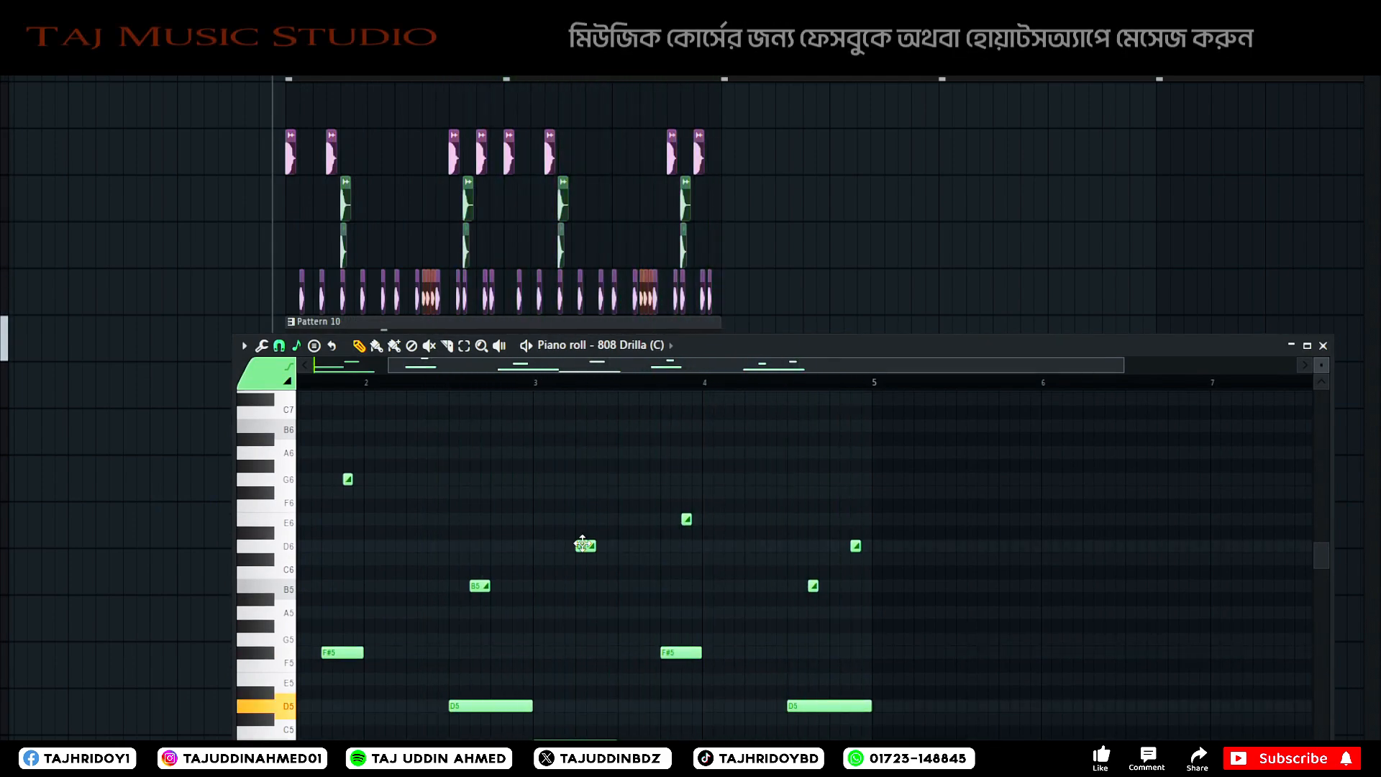
drag(582, 544, 584, 477)
key(space)
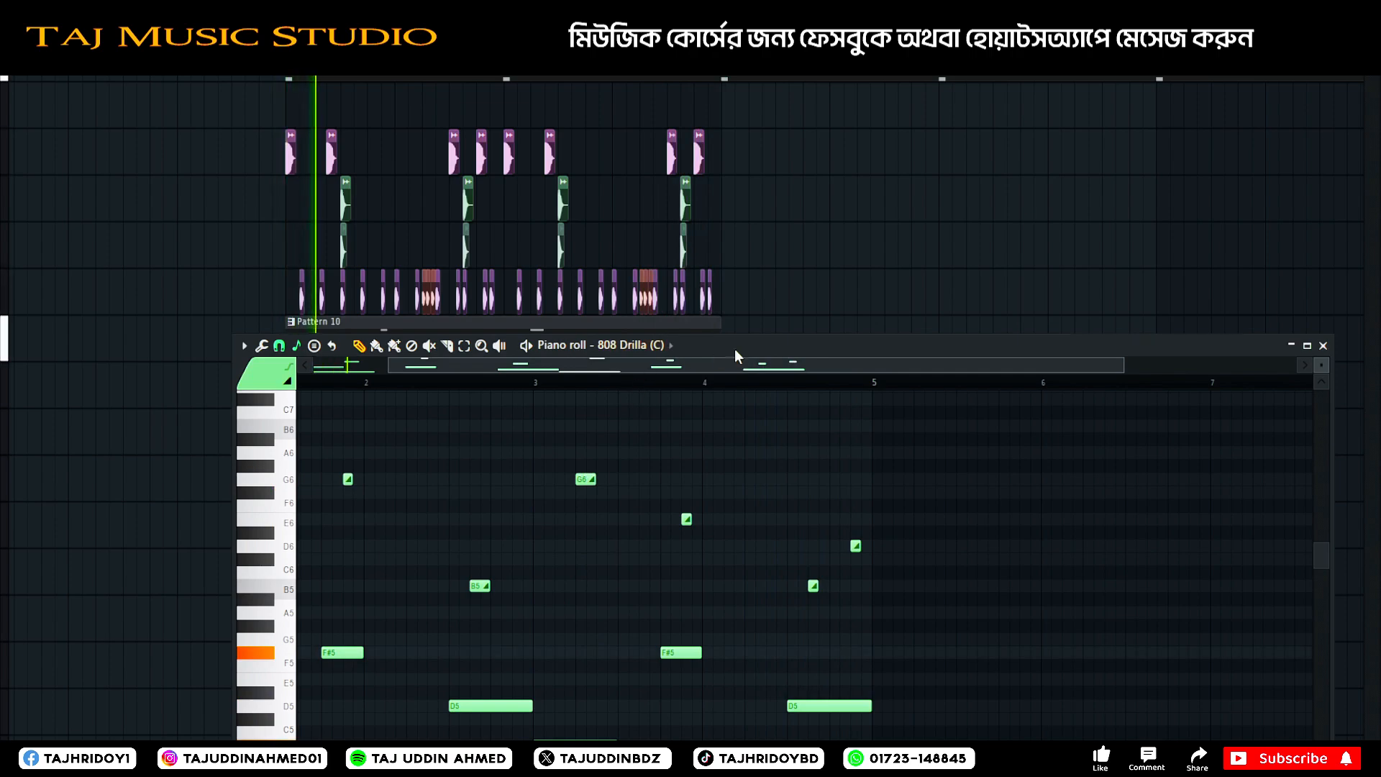
drag(735, 349, 894, 238)
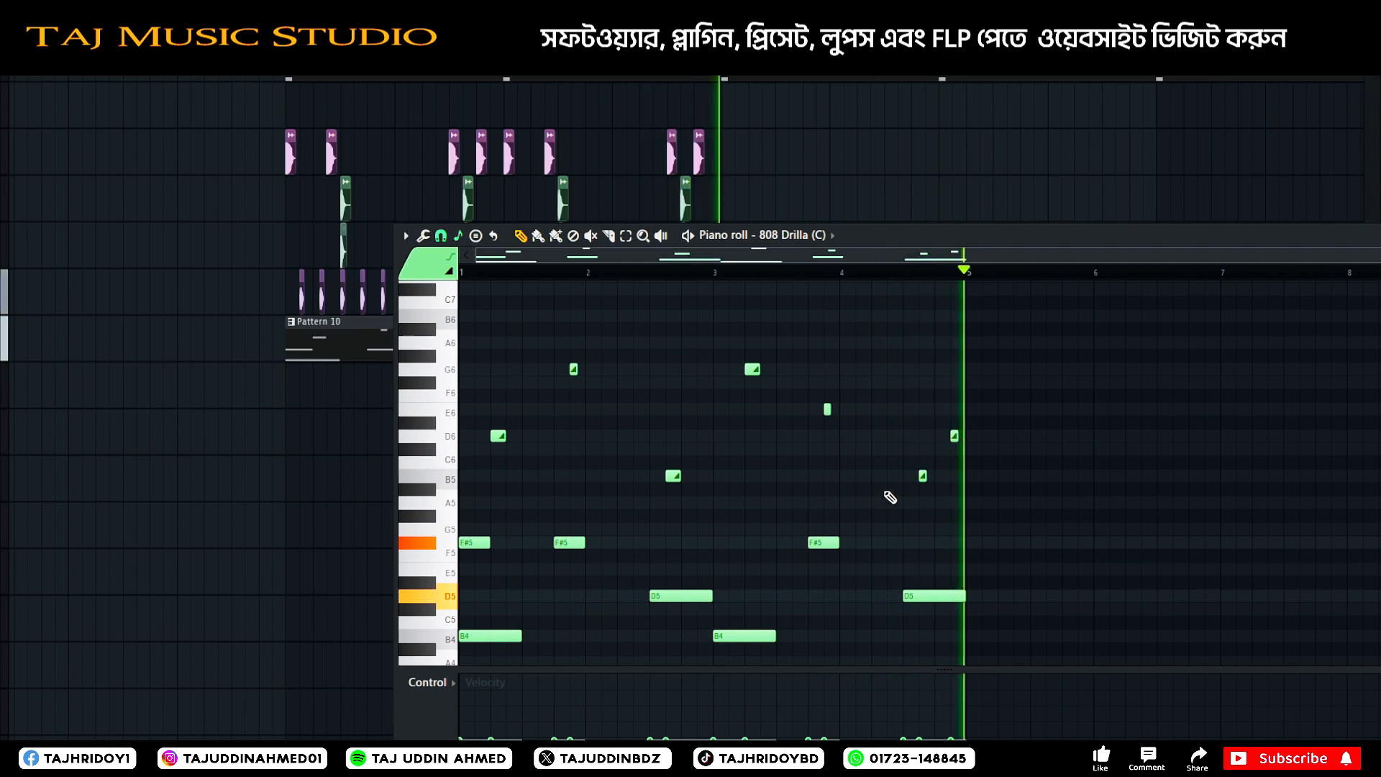
drag(859, 236, 573, 150)
key(space)
click(1197, 146)
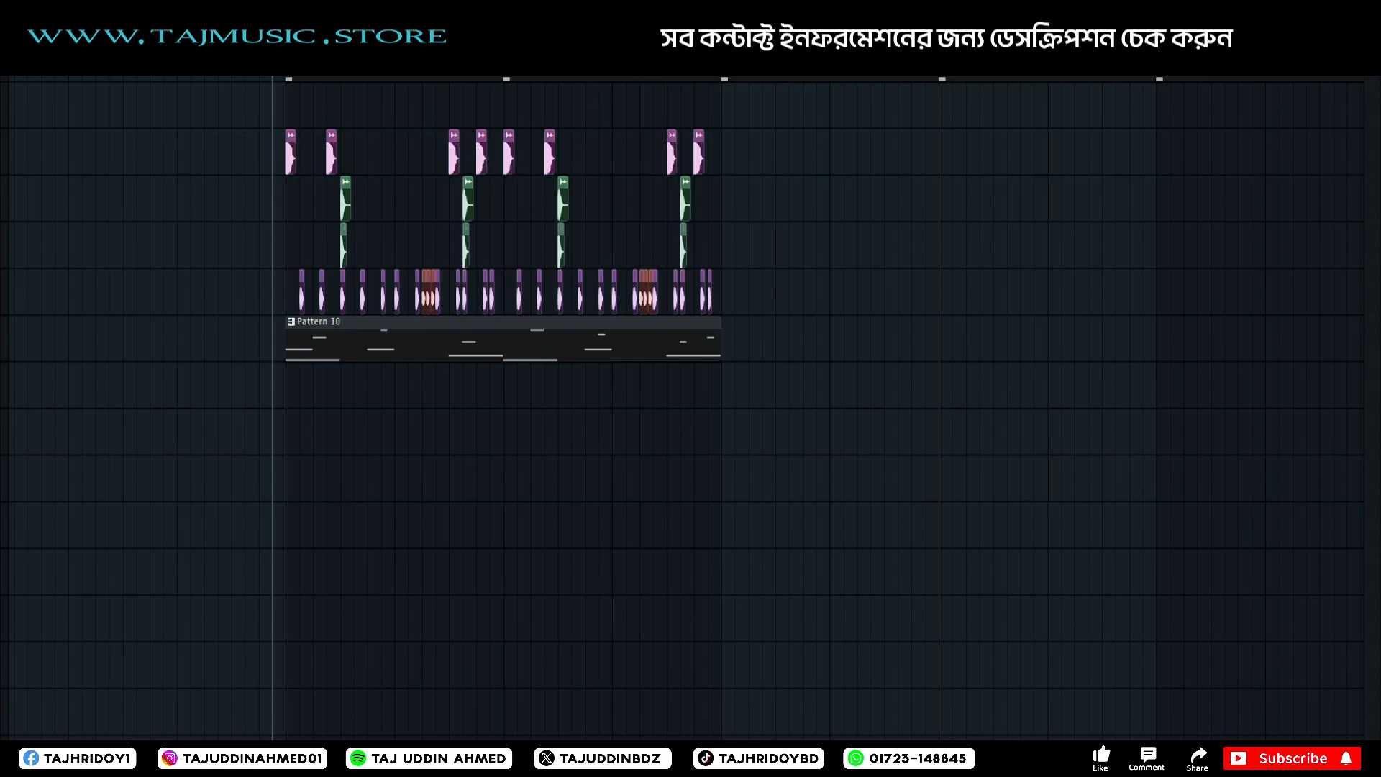
Route the drum and 808 channels to mixer tracks 17 to 23 and select the Snare (Umbrella) track.
key(F9)
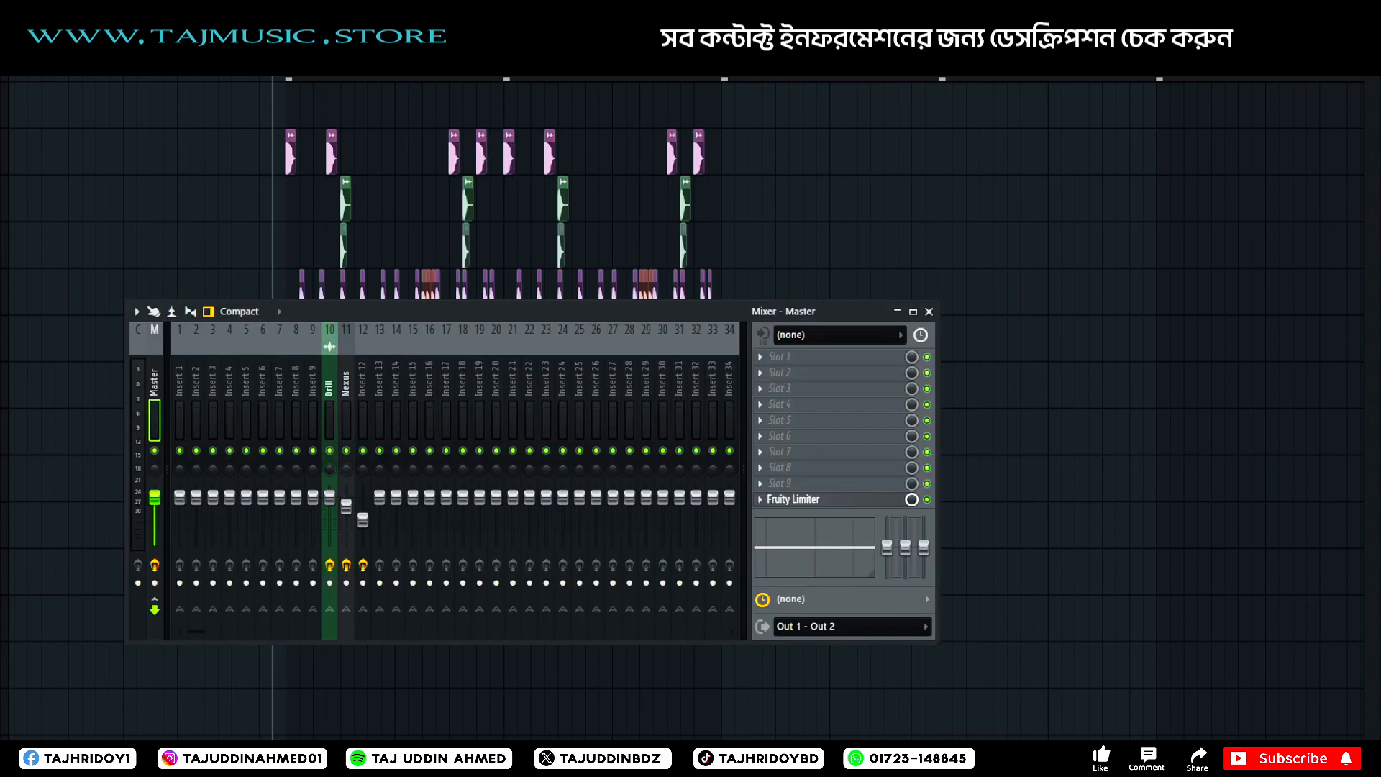
key(F6)
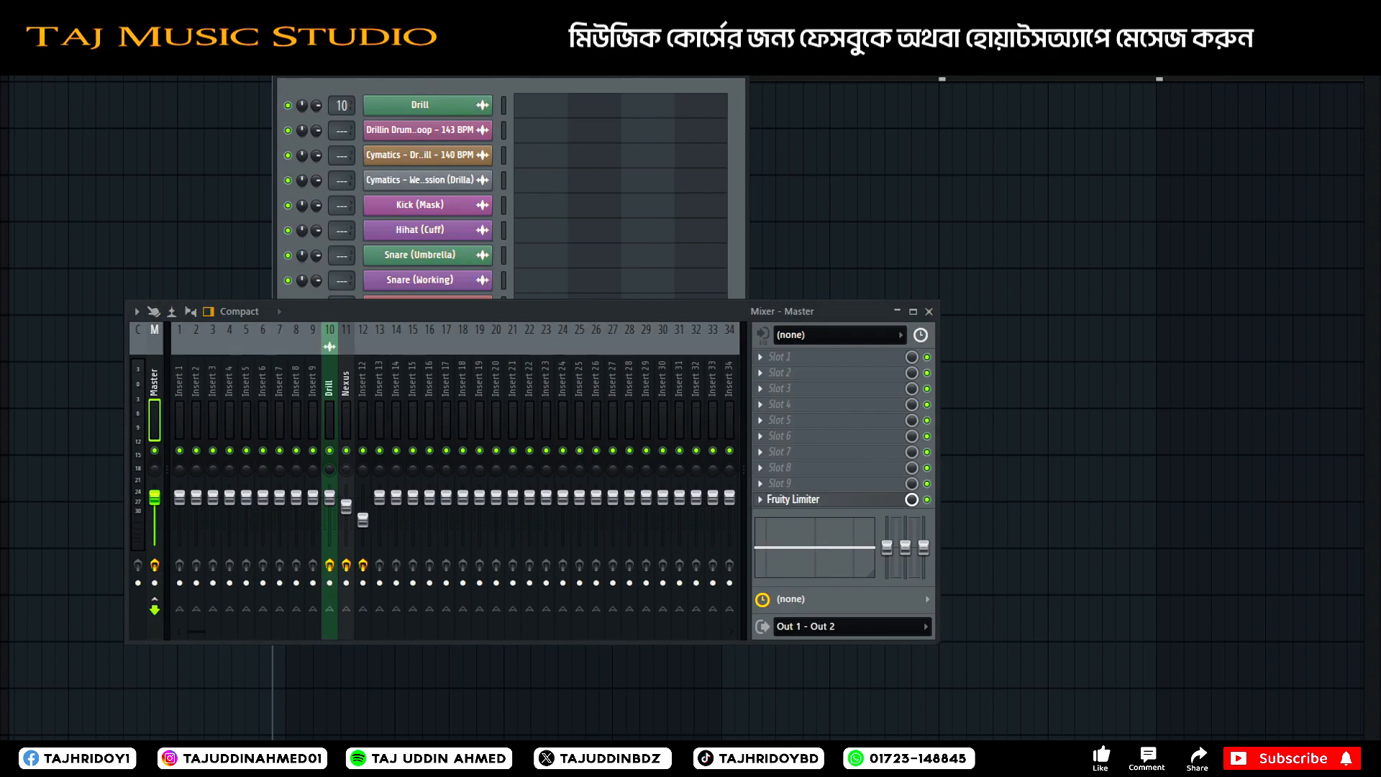
click(929, 312)
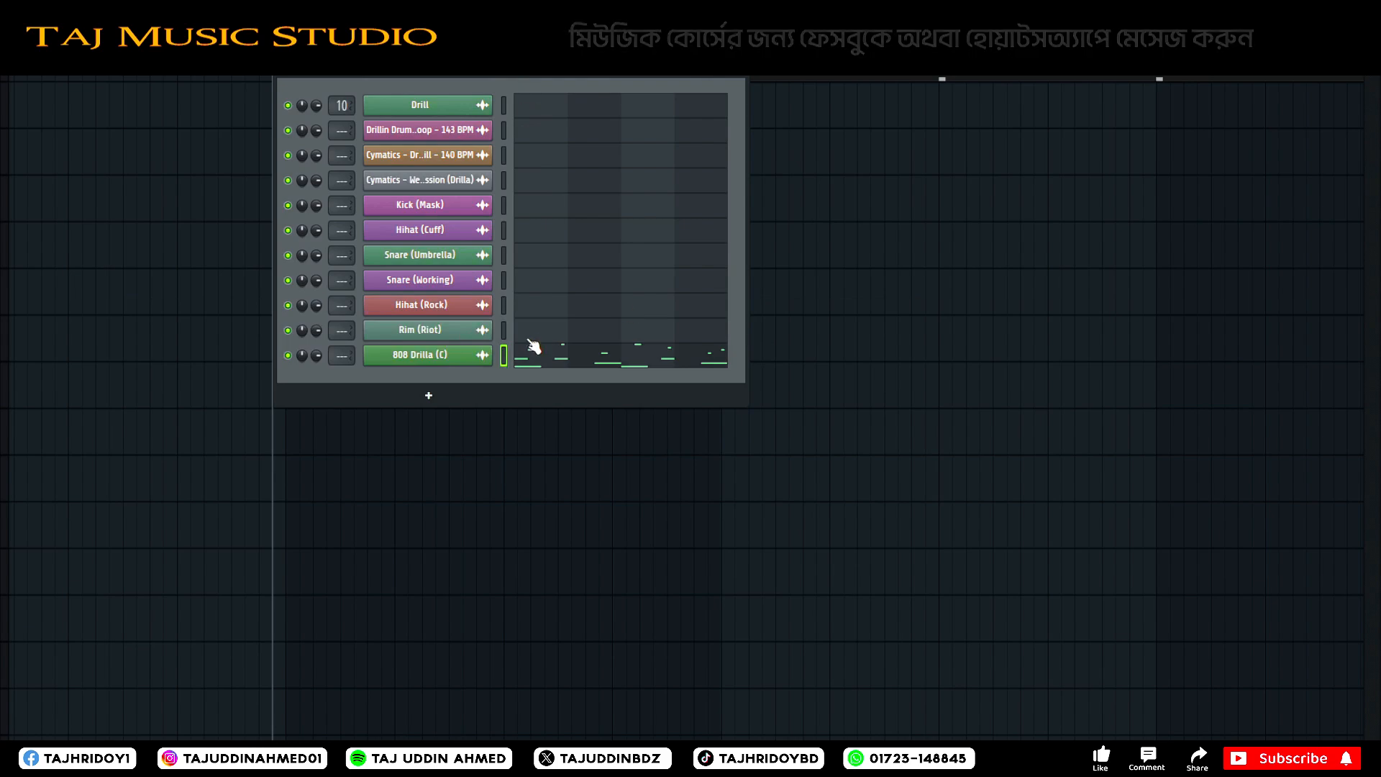
click(751, 76)
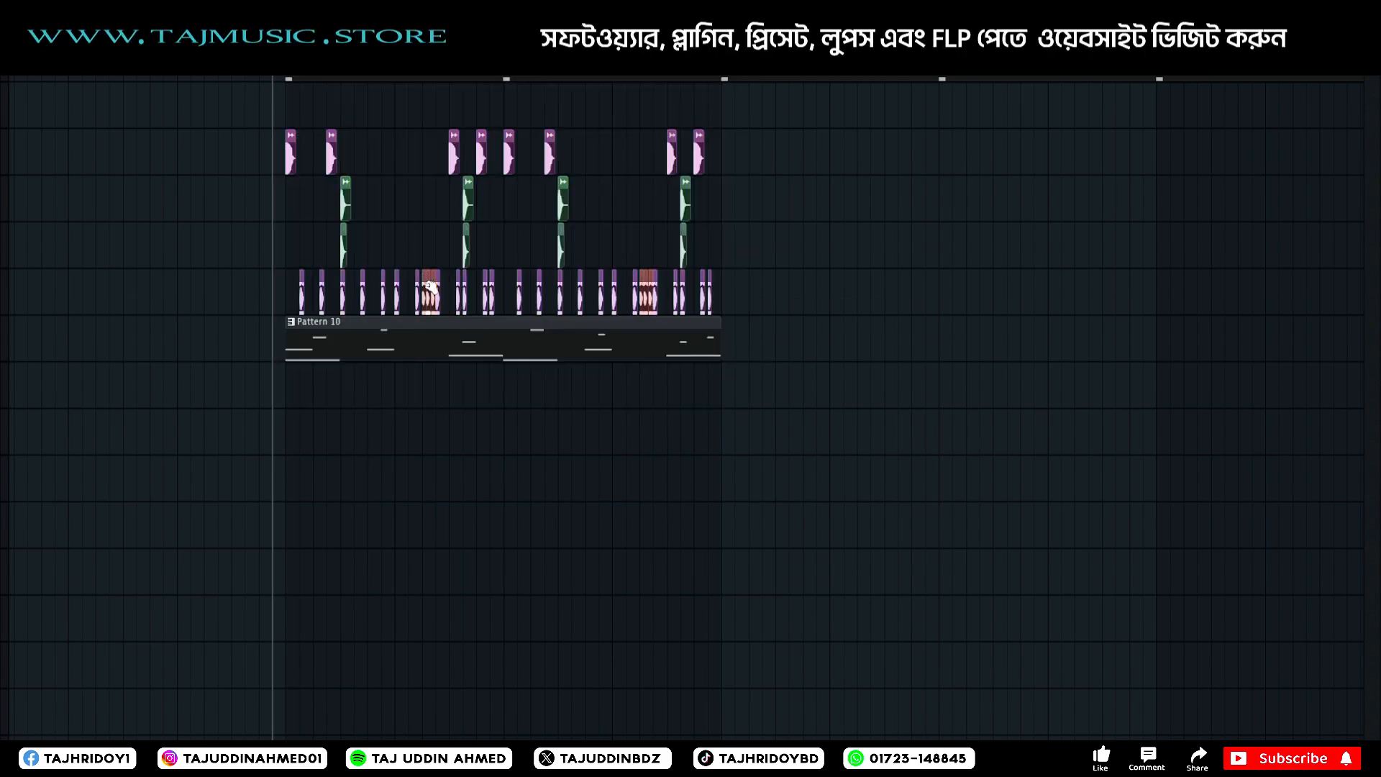
key(F9)
click(496, 407)
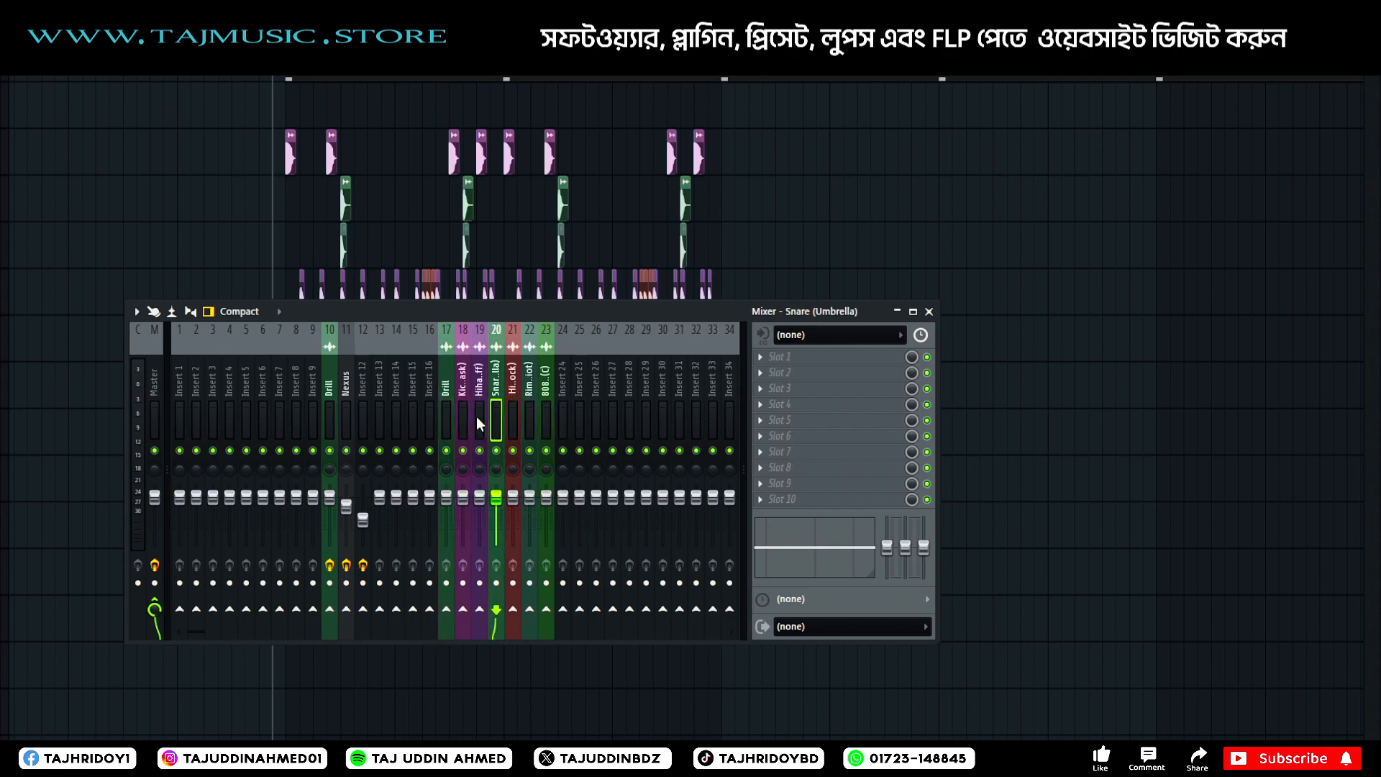
Play the arrangement and solo the Drill track, the 808, the percussion tracks and the kick to identify them by ear.
key(space)
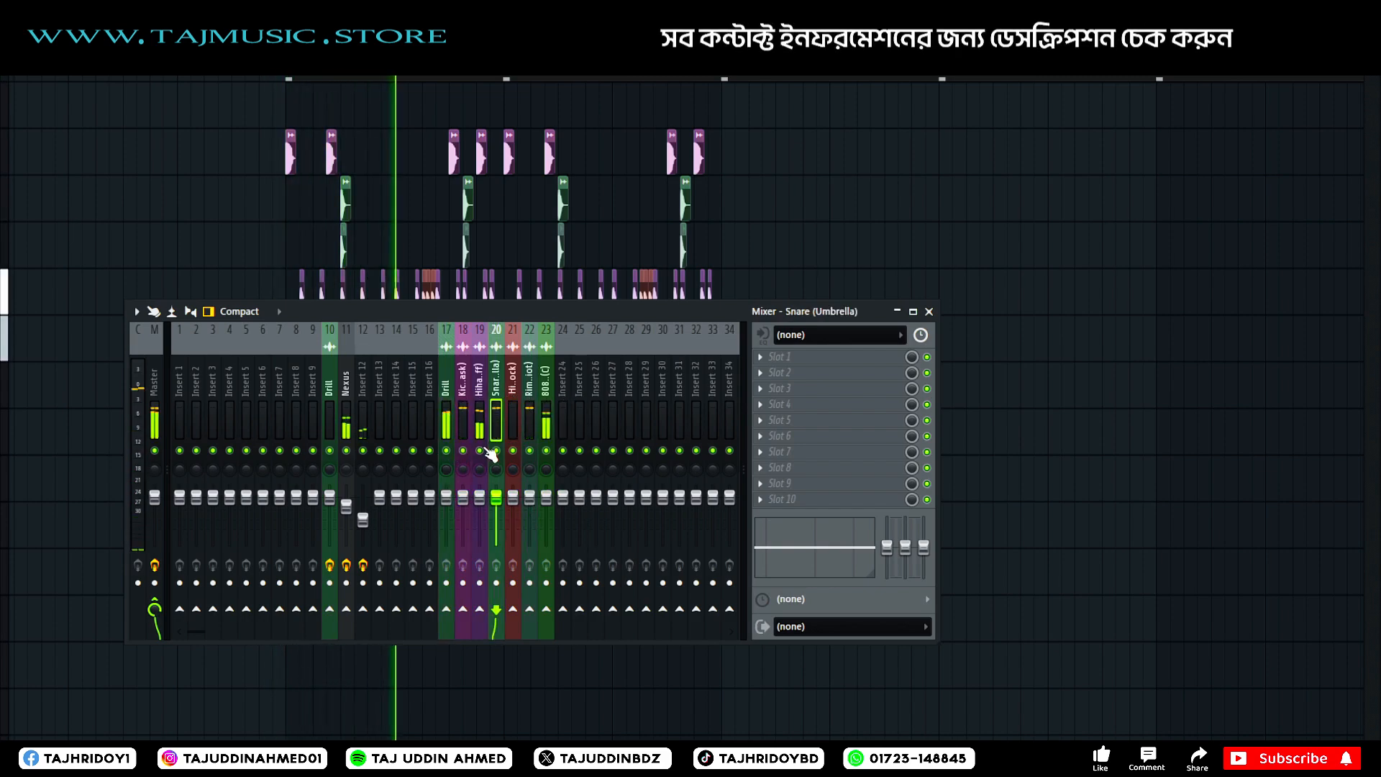
click(446, 426)
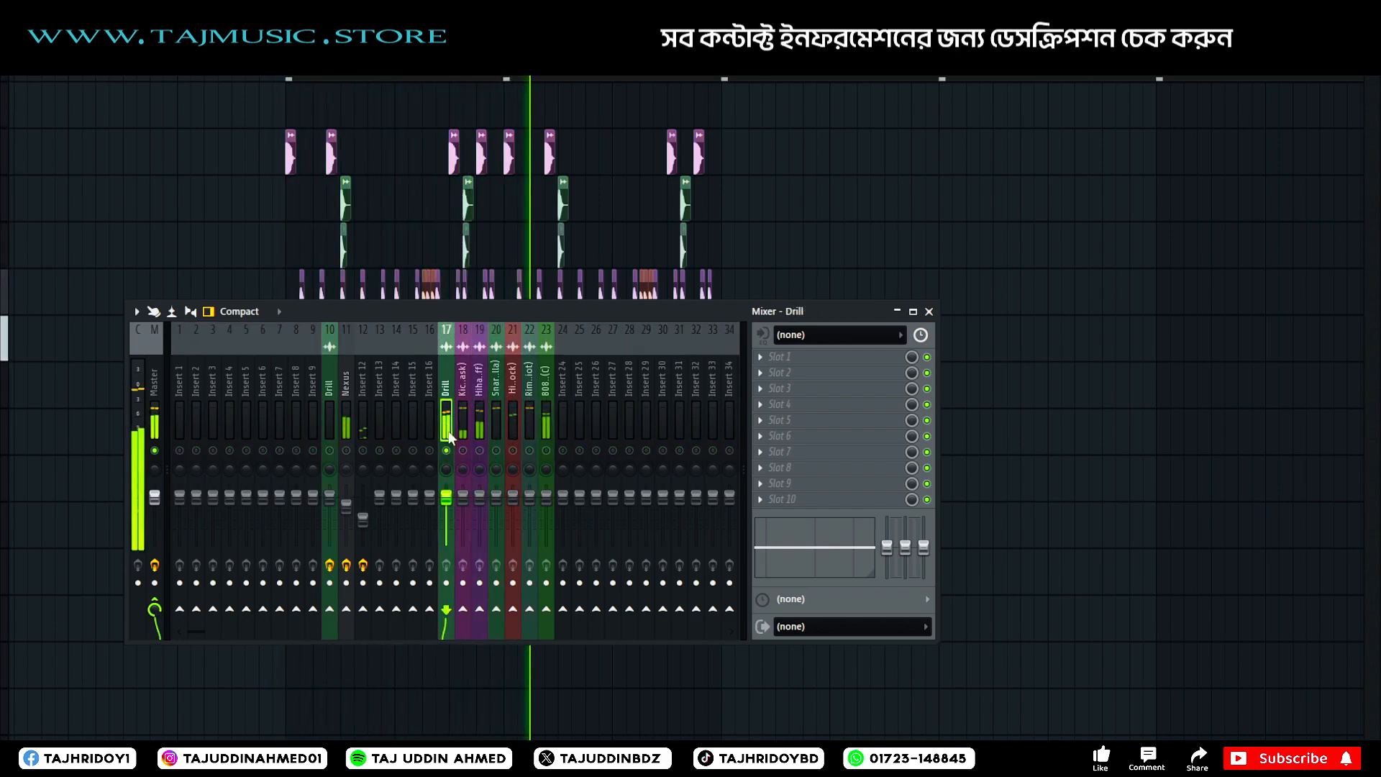
click(547, 456)
right_click(536, 457)
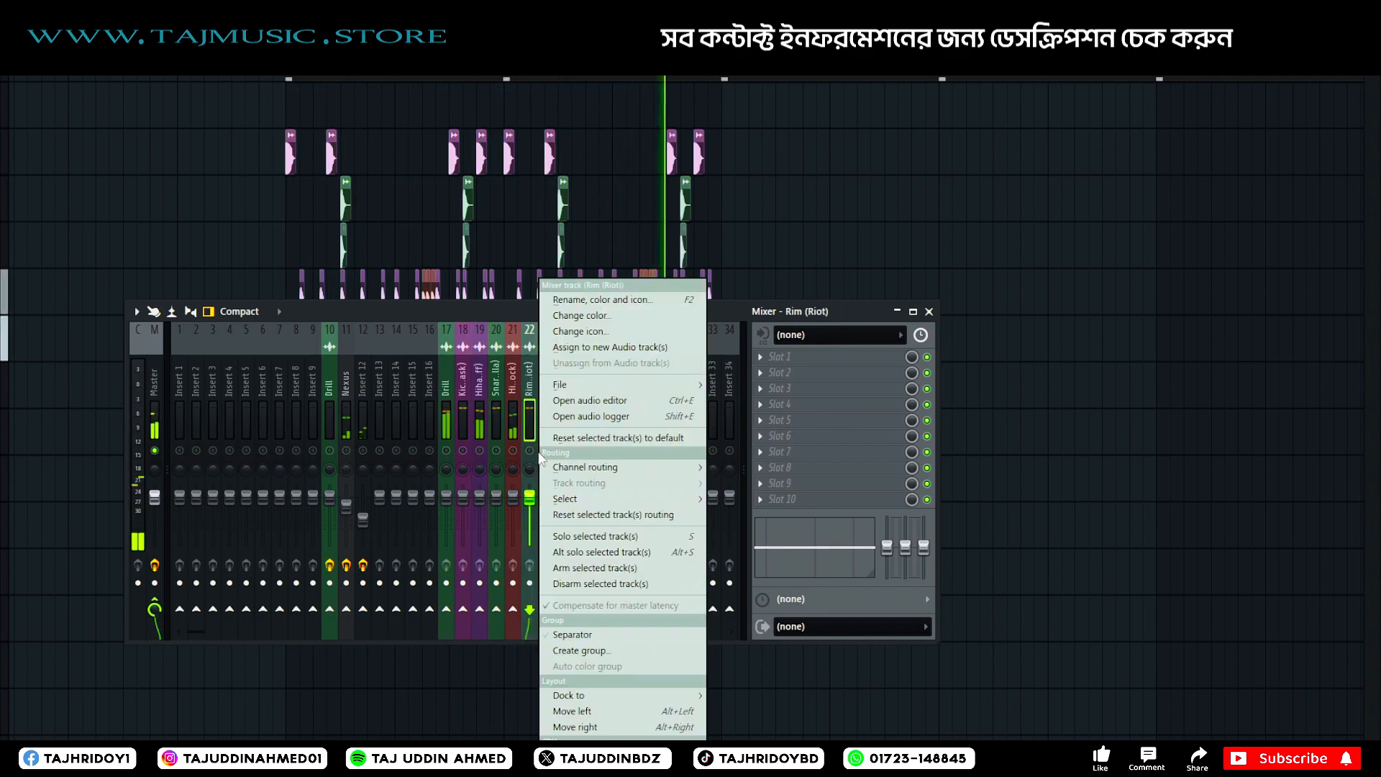
click(538, 455)
right_click(531, 451)
right_click(513, 451)
right_click(466, 453)
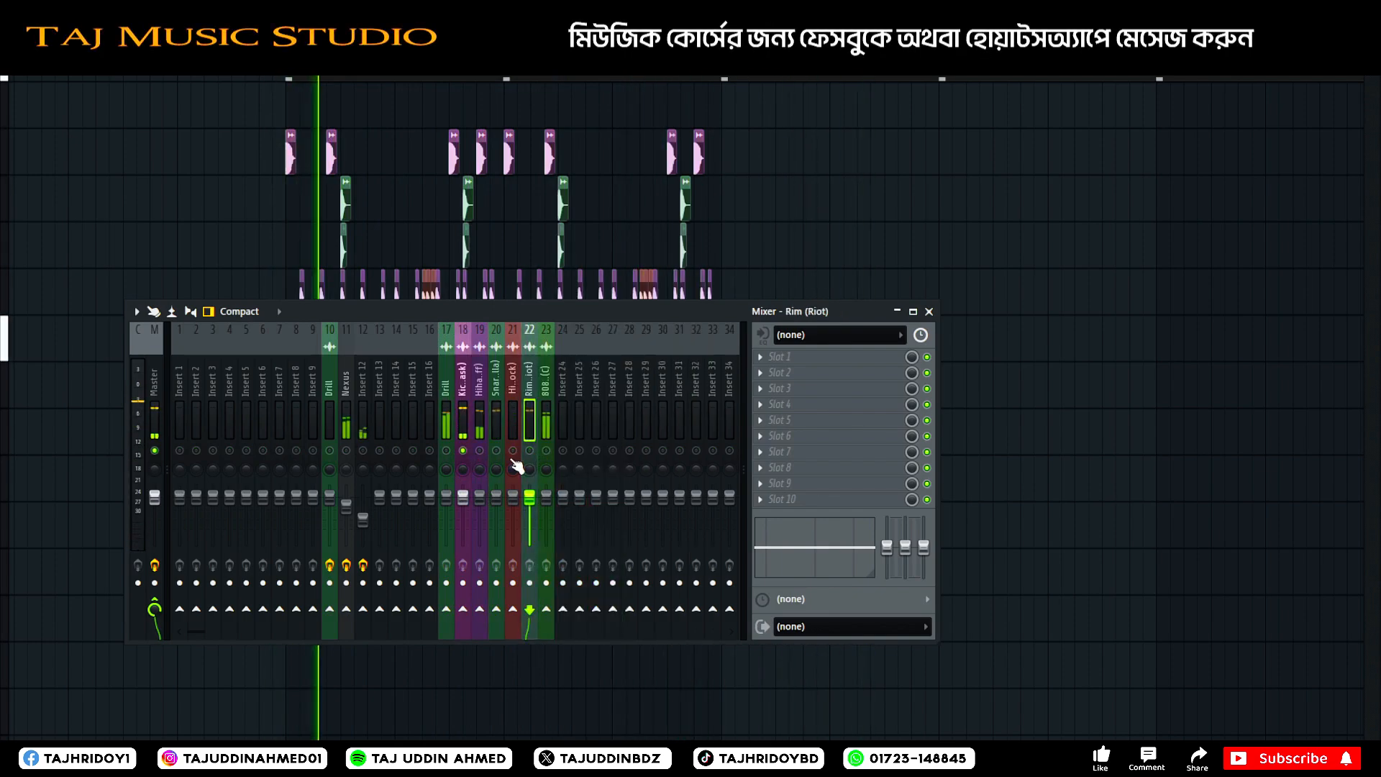
Enable the Drill track alongside the soloed kick, stop playback and move the Drill track from mixer position 17 to 9.
click(468, 430)
click(447, 451)
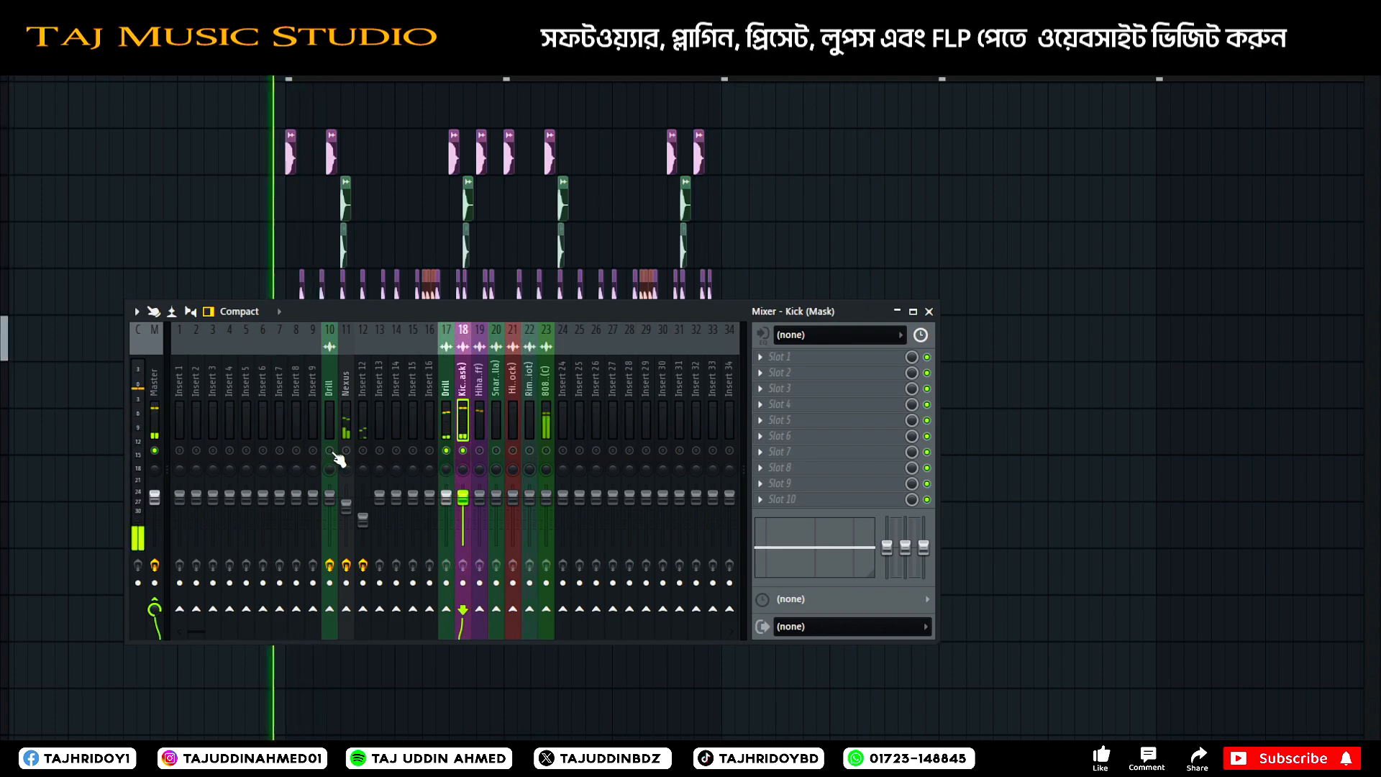
click(446, 420)
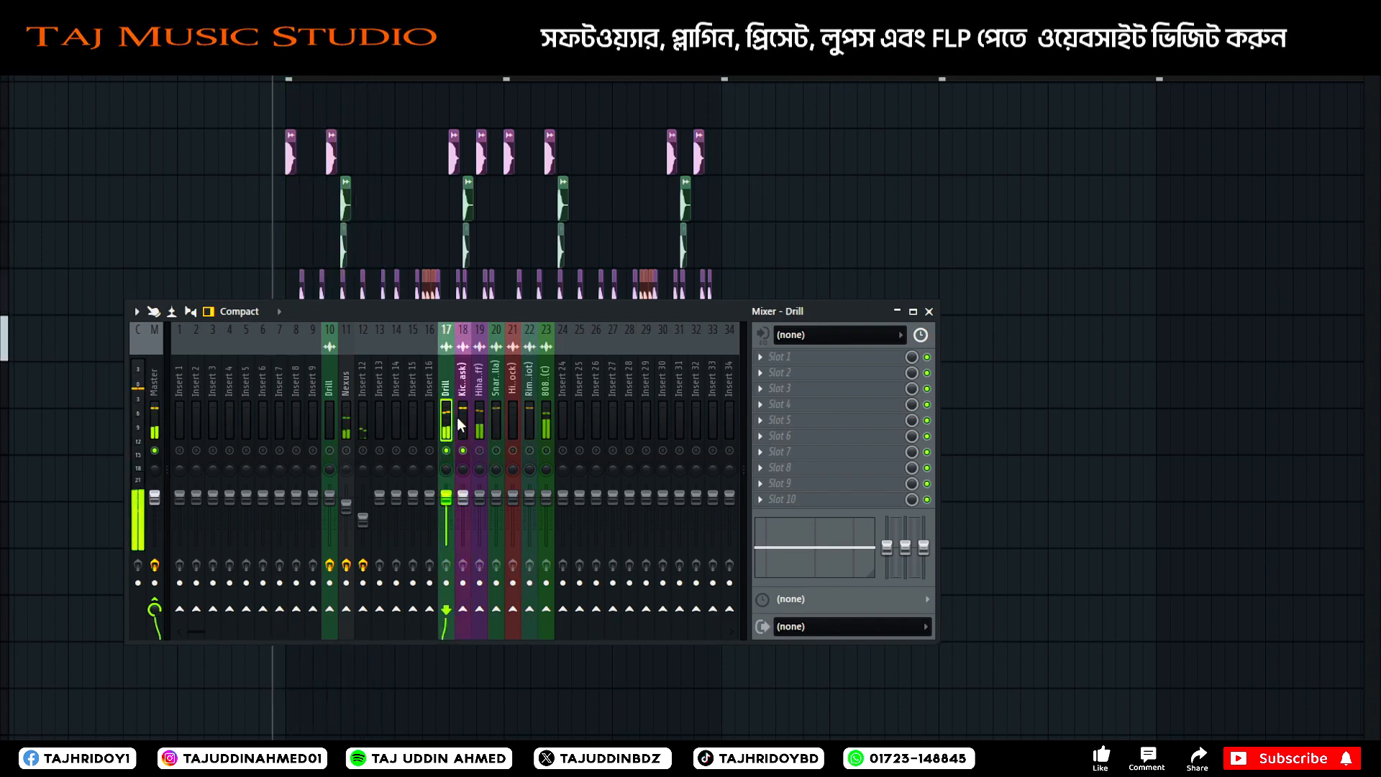
key(space)
drag(446, 409, 313, 413)
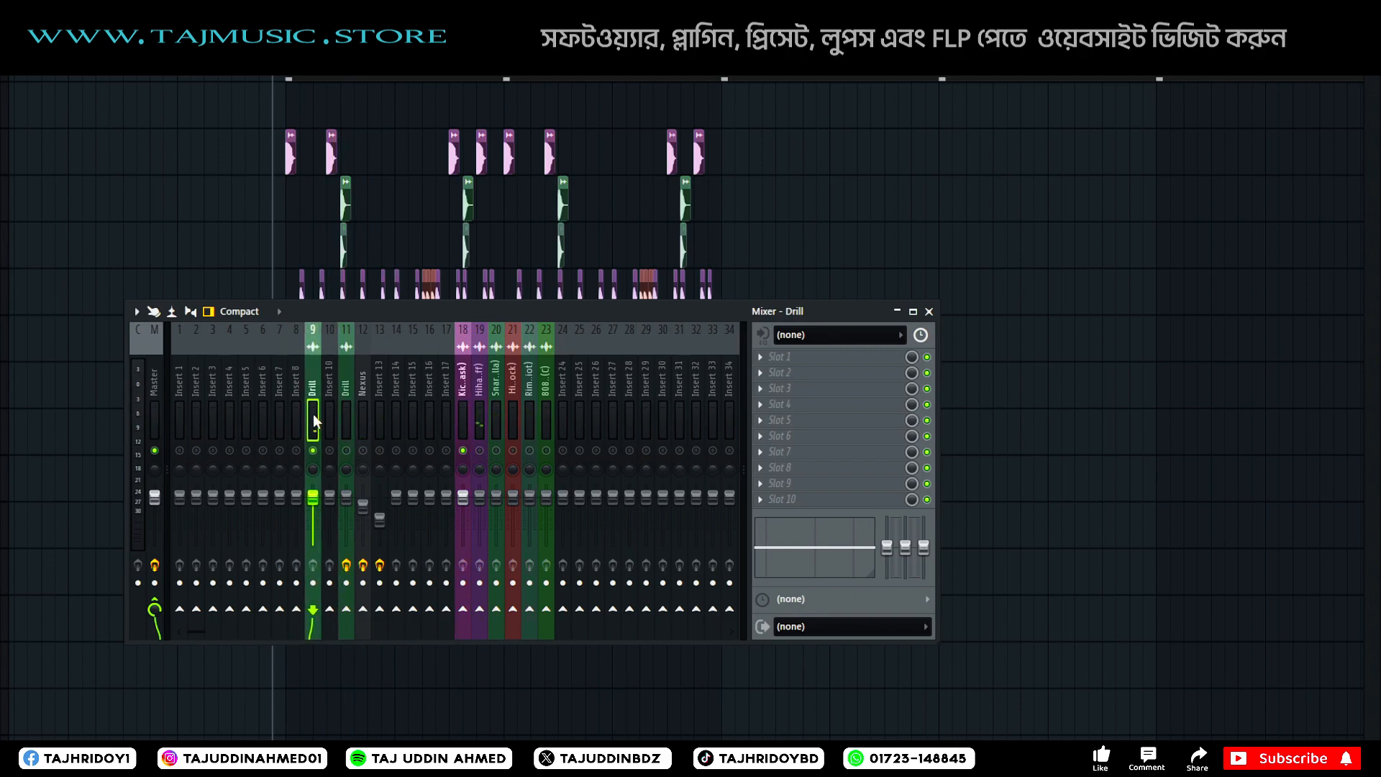
Listen to the Drill, kick and 808 tracks together, then sidechain the Kick (Mask) track to the 808 track.
key(space)
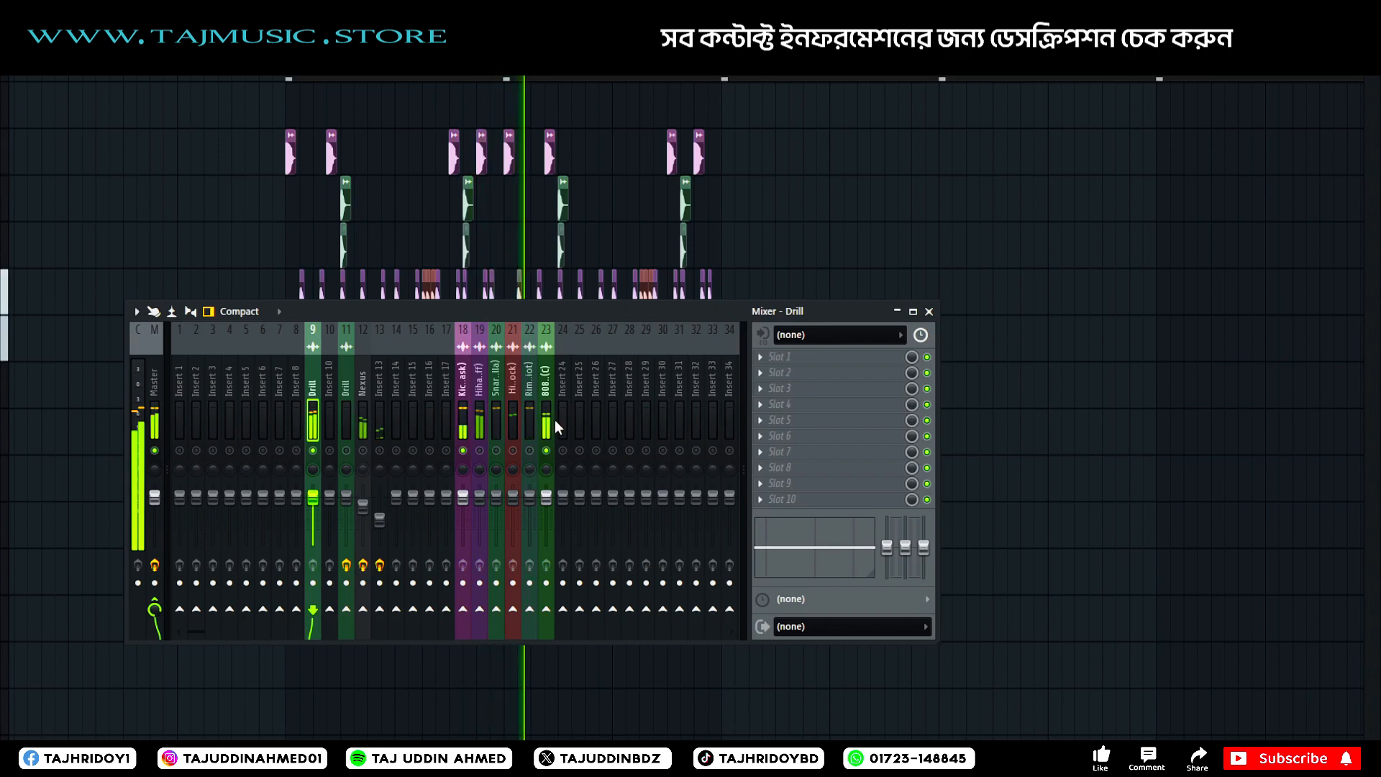
click(466, 424)
key(space)
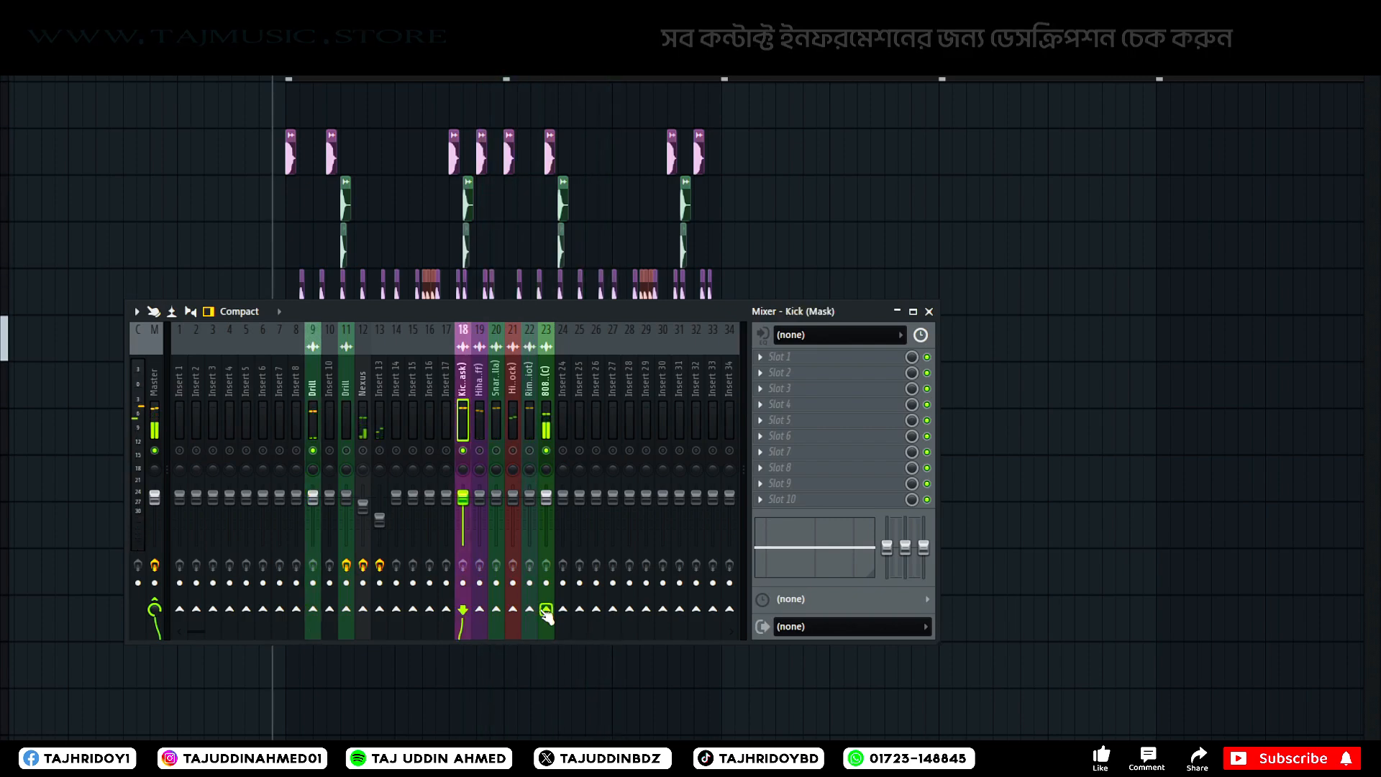
right_click(546, 608)
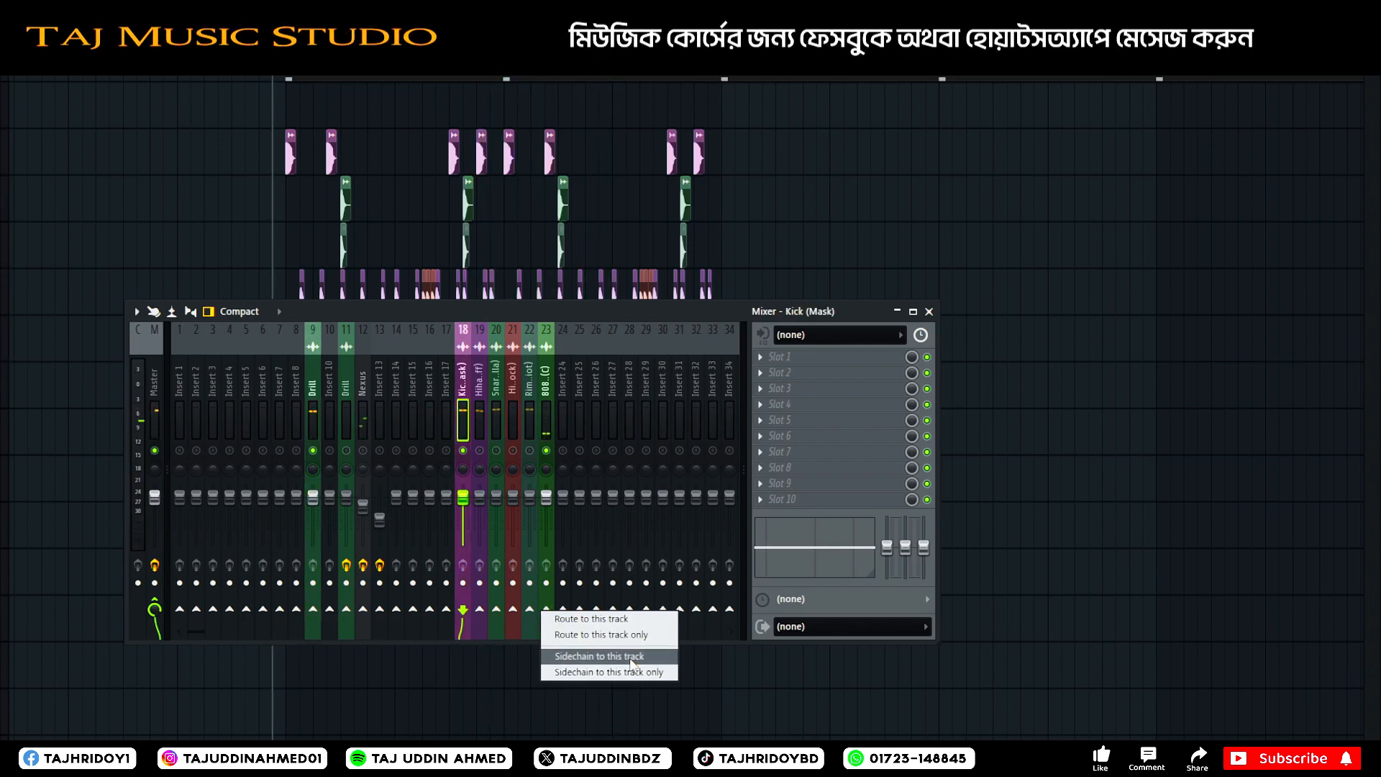
click(600, 656)
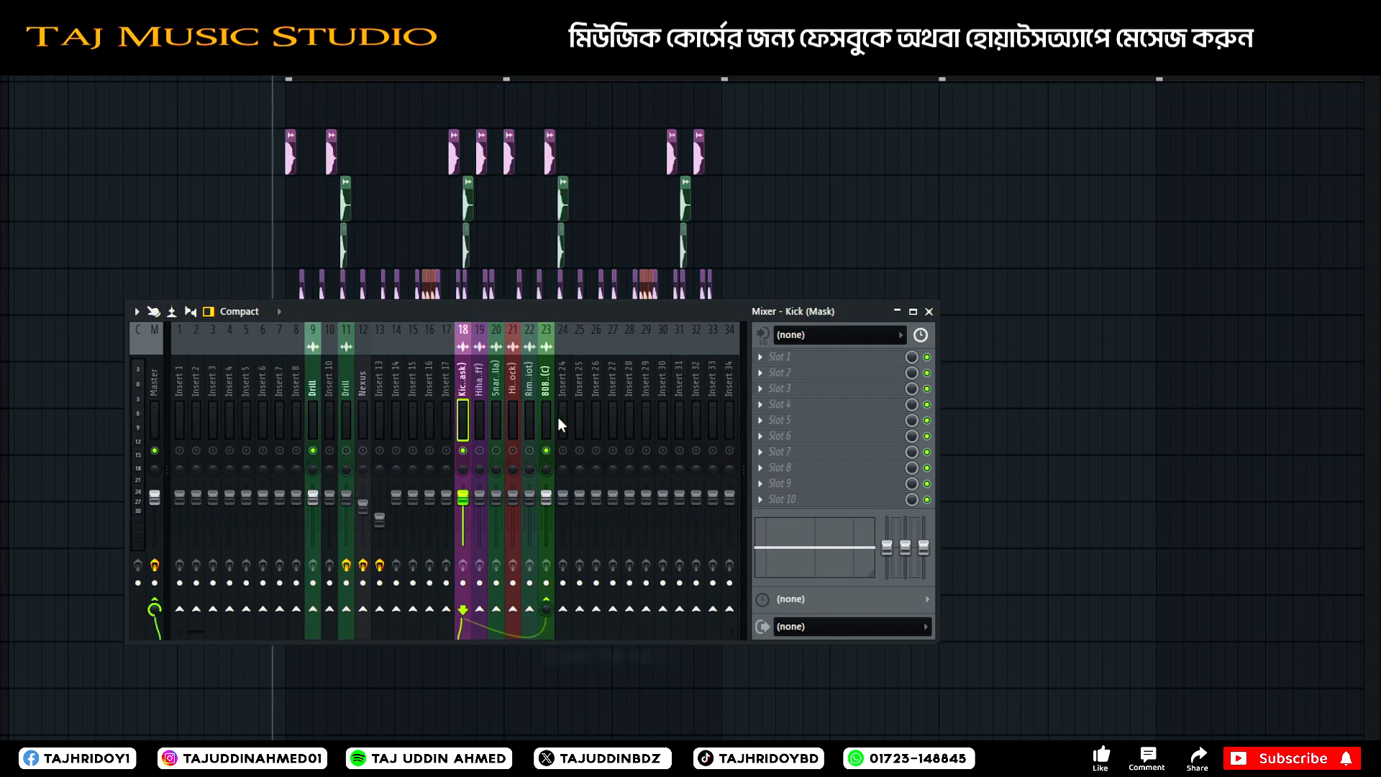
Load Fruity Limiter in the first effect slot of the 808 track and arrange its window clear of the mixer.
click(777, 357)
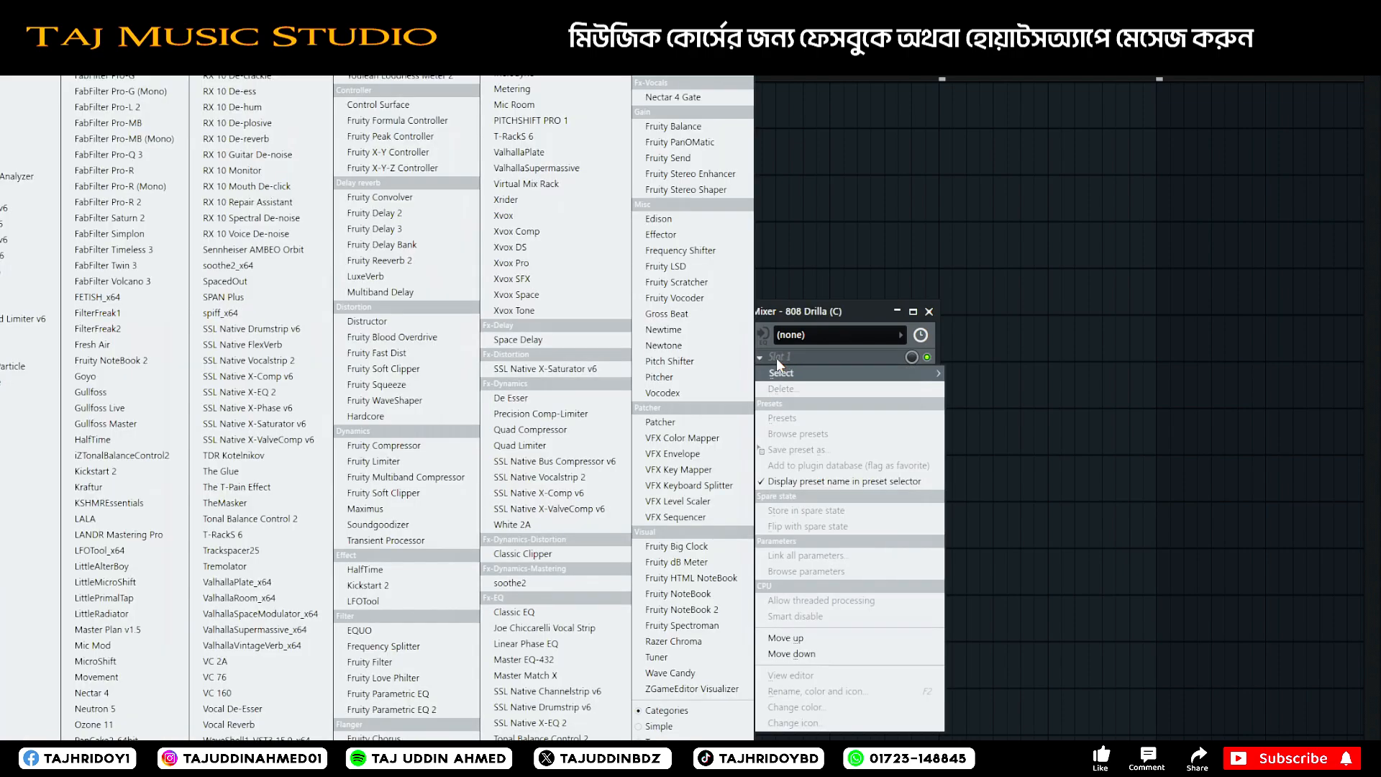
click(432, 461)
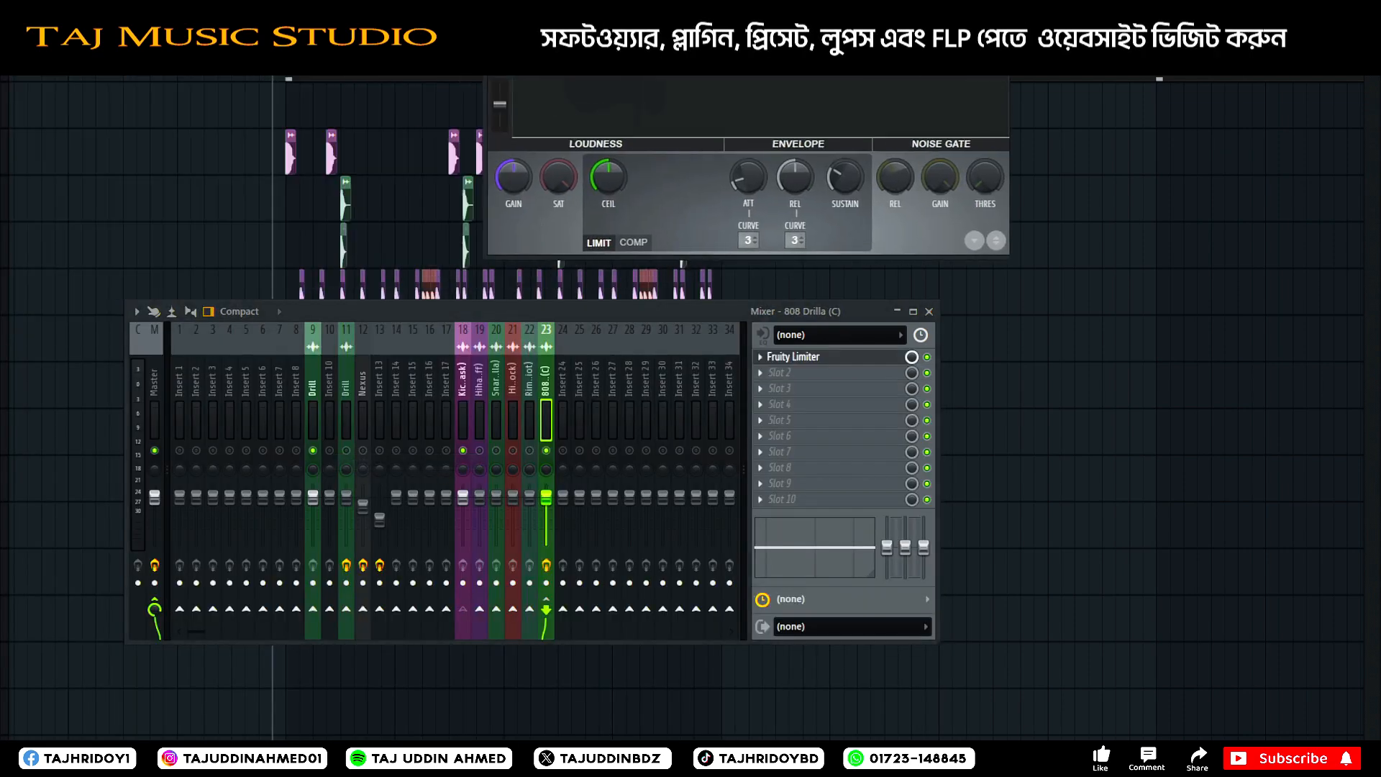
drag(690, 10, 828, 59)
drag(826, 310, 763, 393)
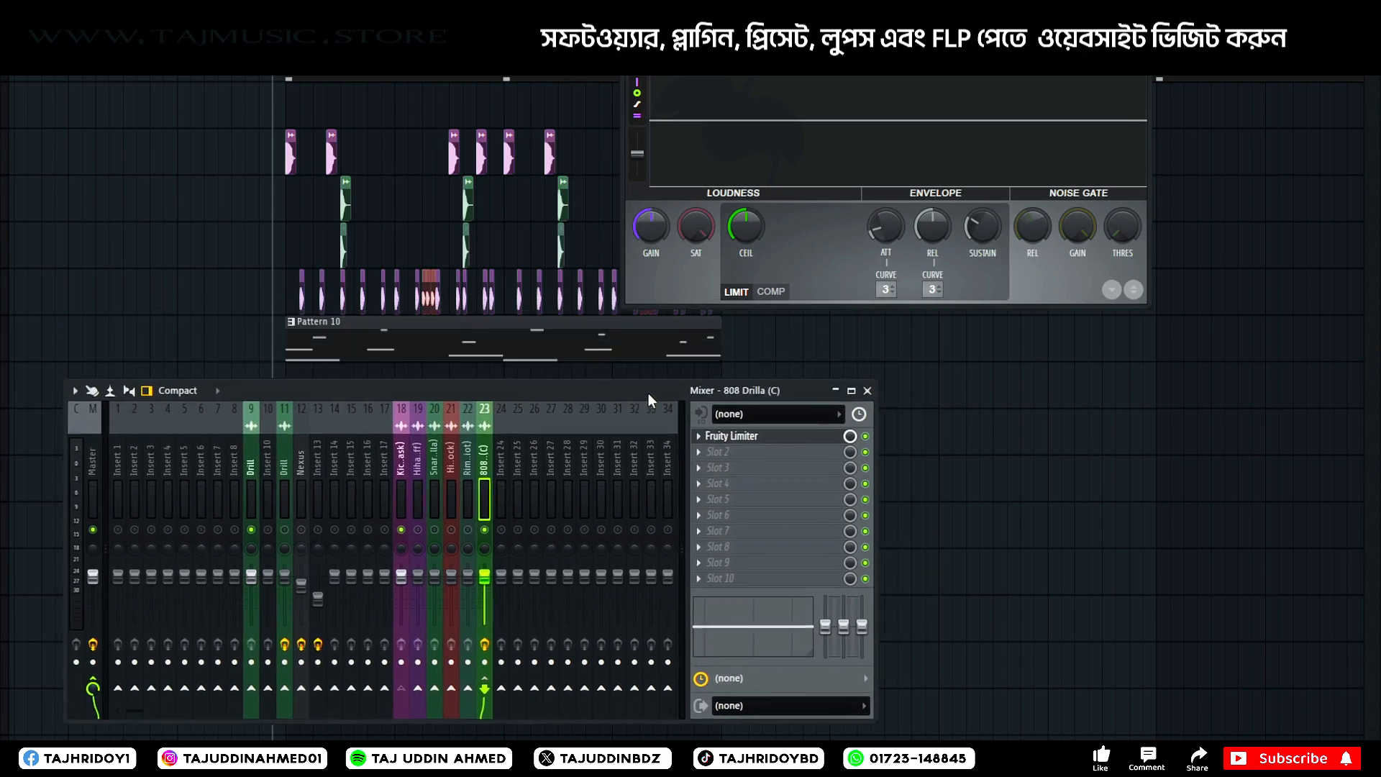
Switch the 808's Fruity Limiter to compressor mode with sidechain input 1, the Kick (Mask), and start playback.
click(777, 292)
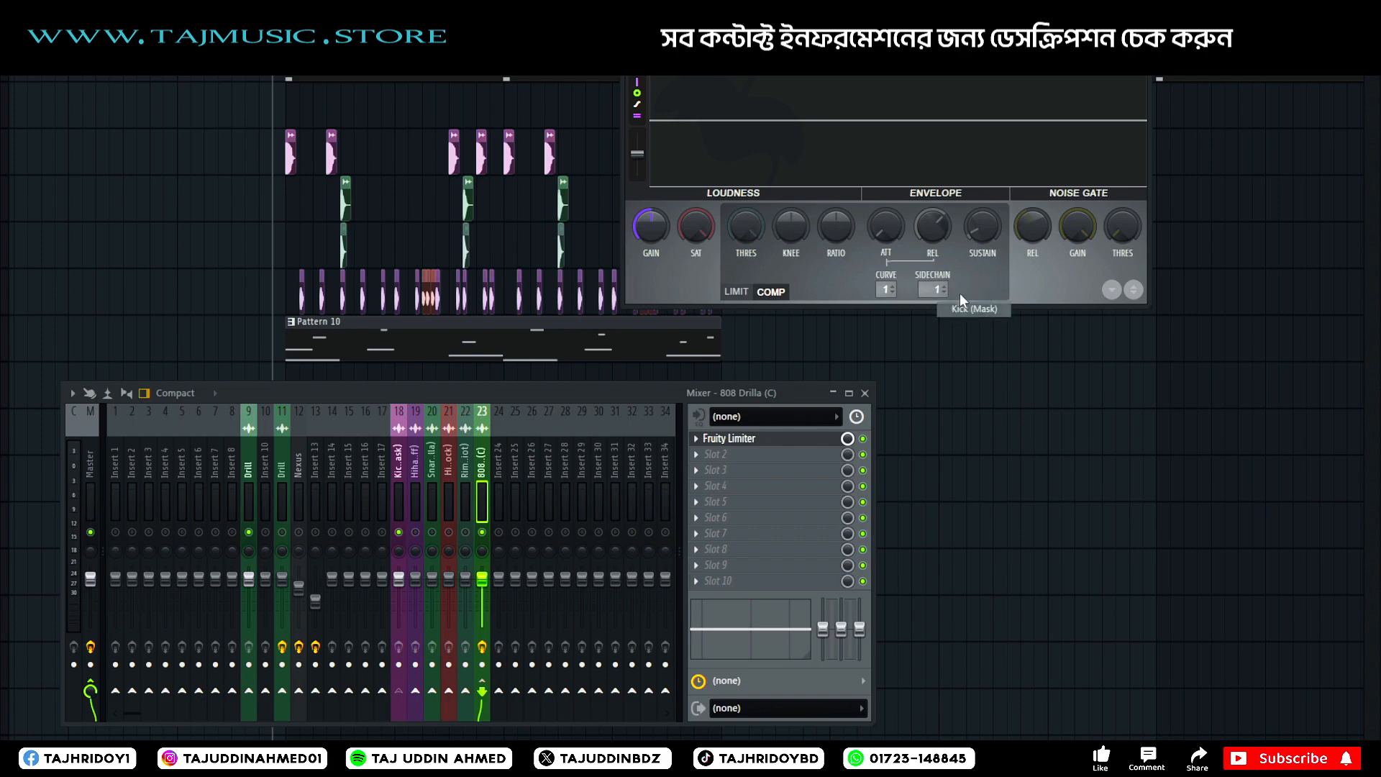
drag(888, 45, 897, 86)
key(space)
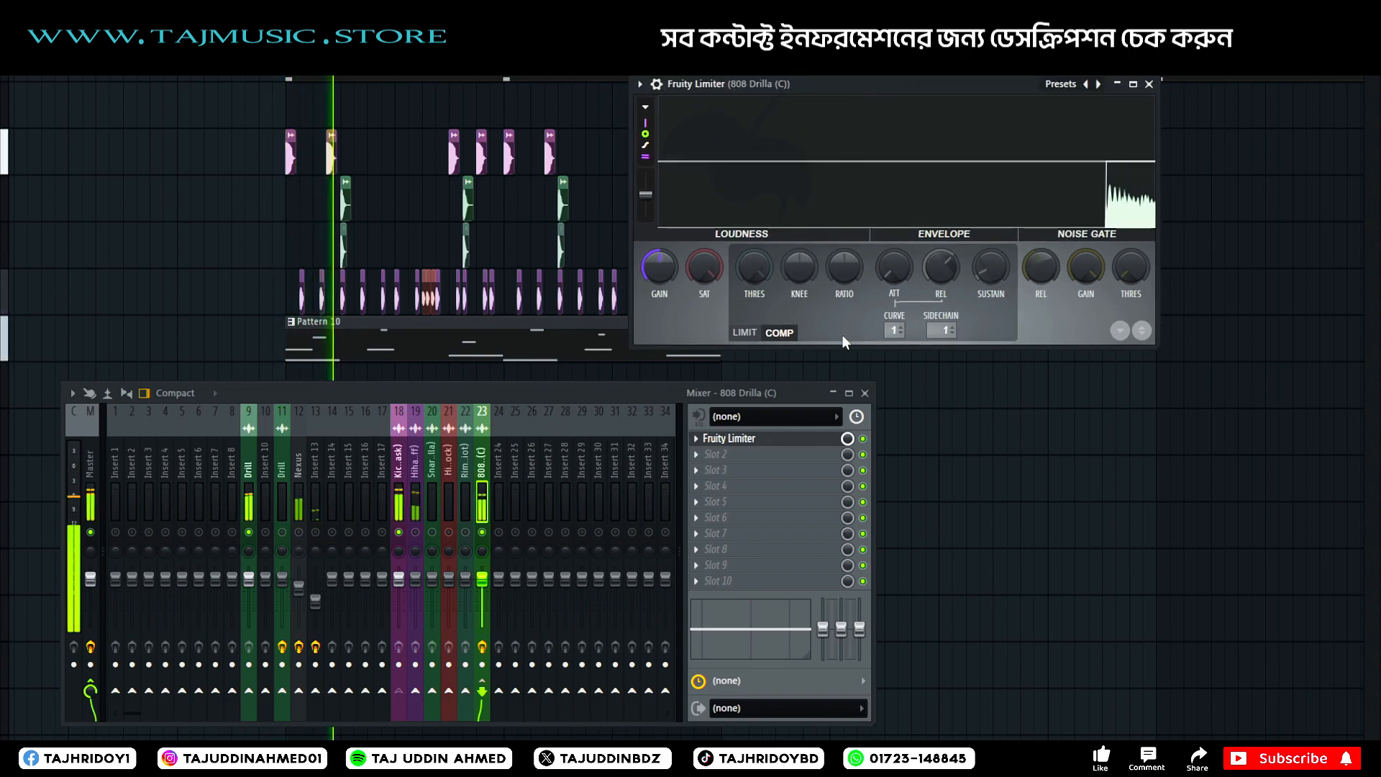
Lower the compressor threshold, raise the knee and turn the ratio slightly below centre so the kick ducks the 808.
drag(754, 268, 753, 234)
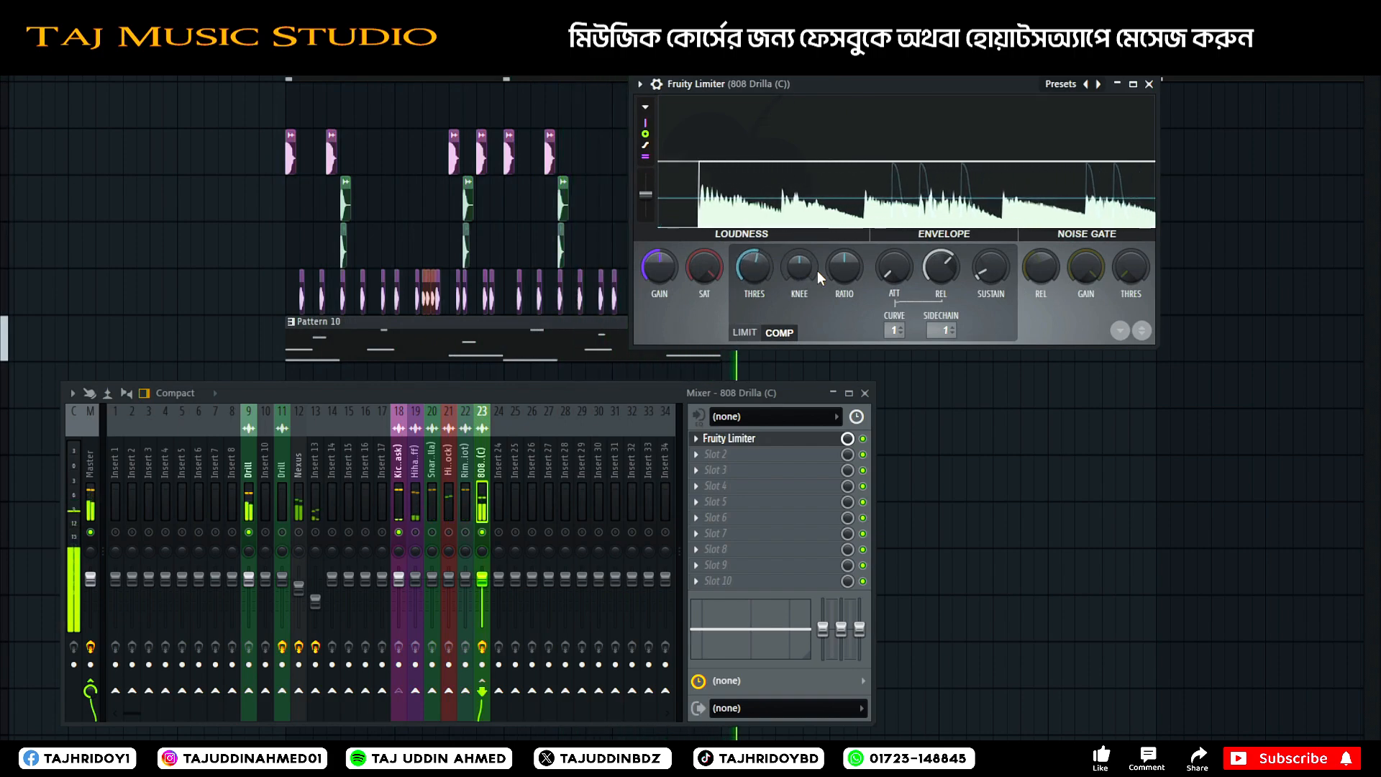
drag(799, 268, 798, 243)
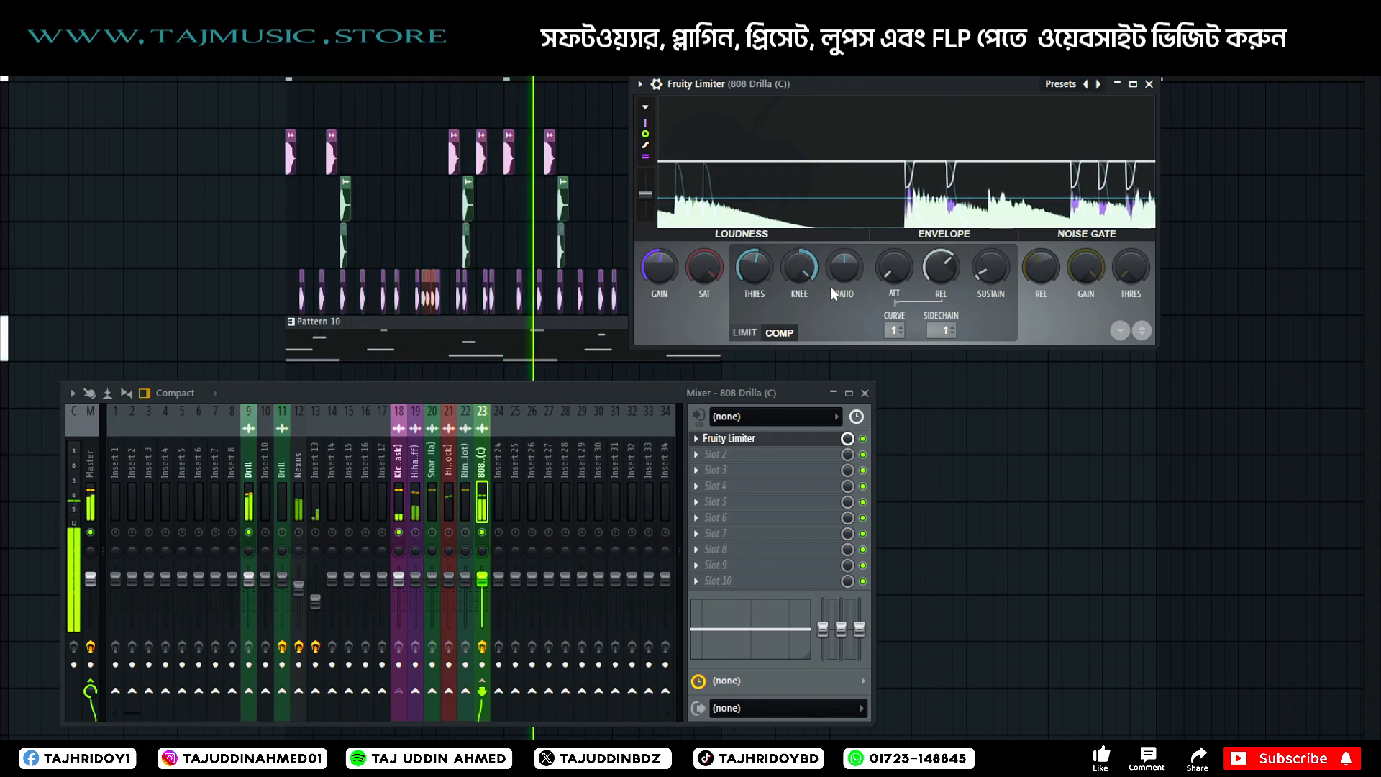
drag(829, 269, 844, 280)
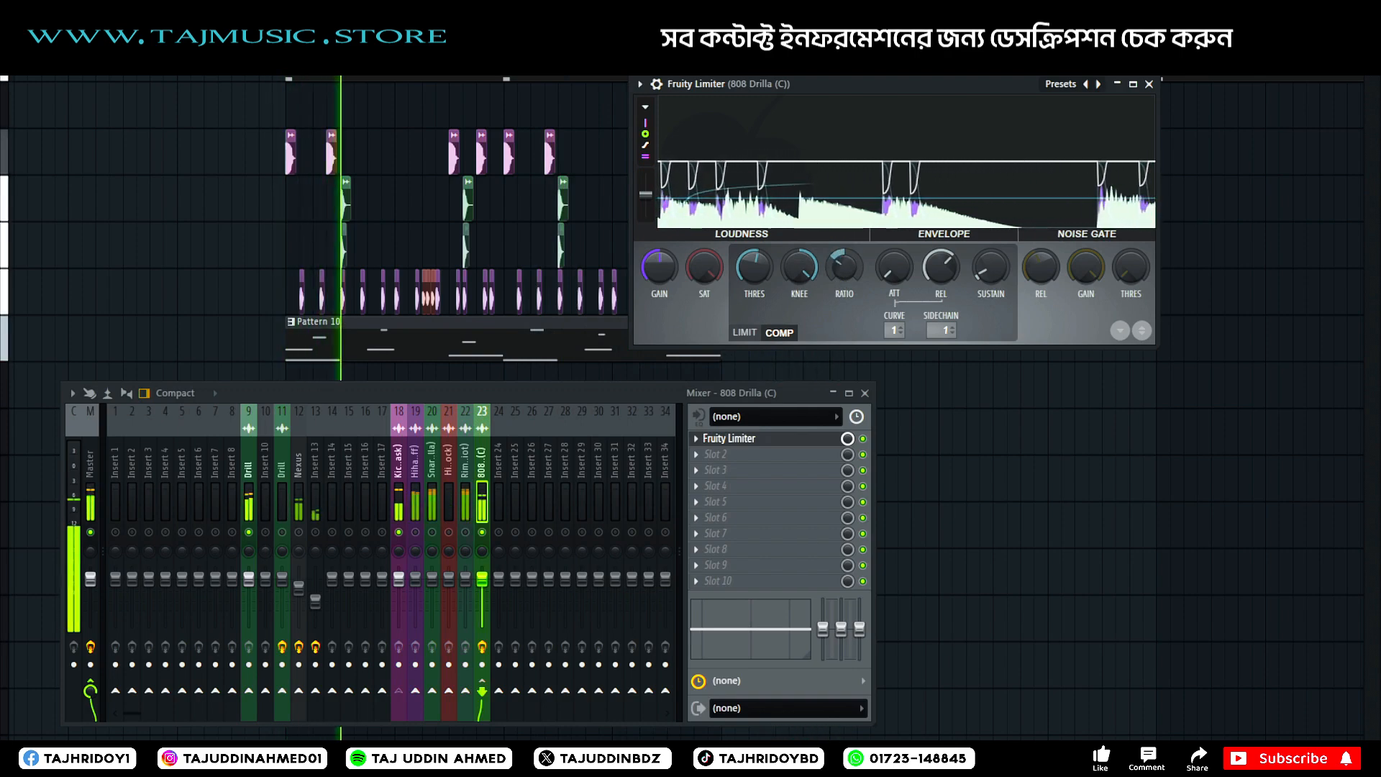
drag(755, 270, 755, 282)
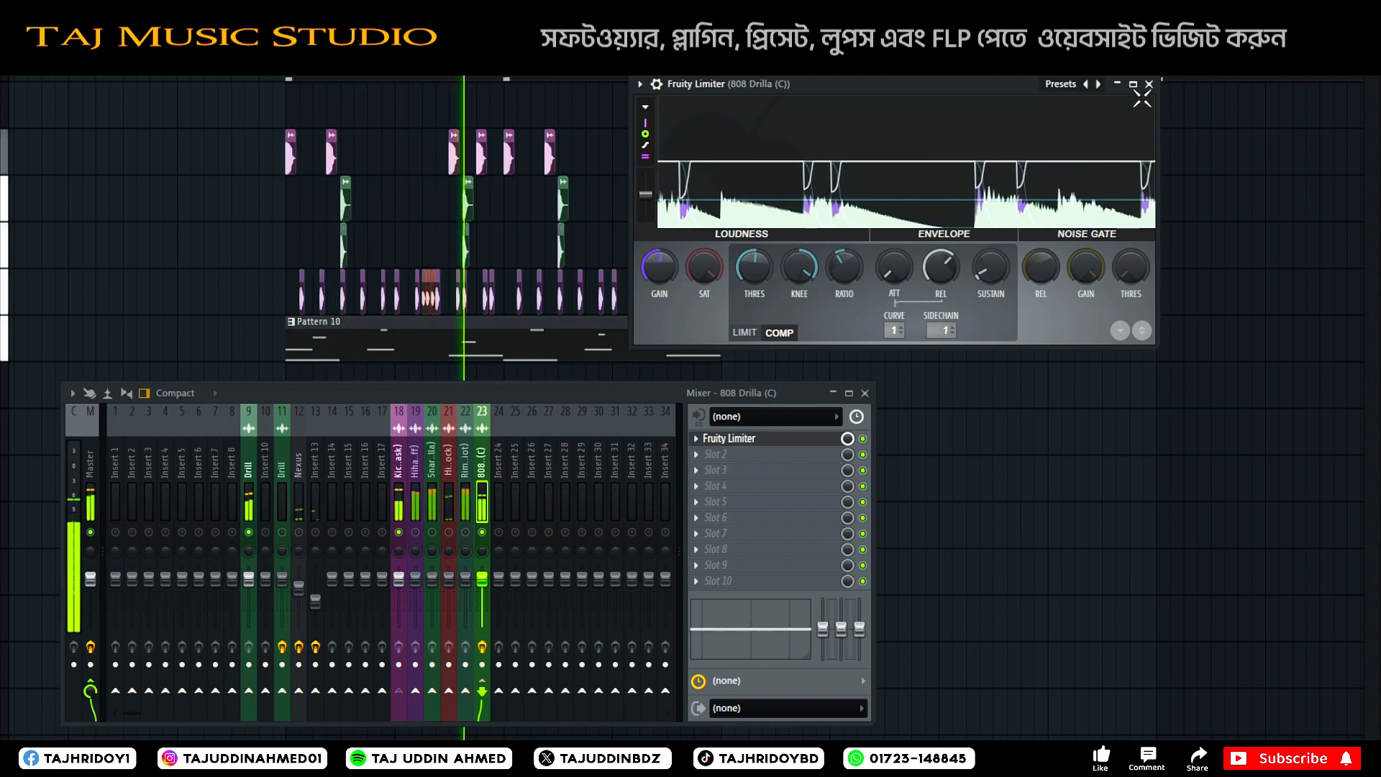
Close the limiter, slightly lower the 808's volume, then re-enable all mixer tracks and restart playback.
click(1149, 85)
drag(483, 580, 483, 589)
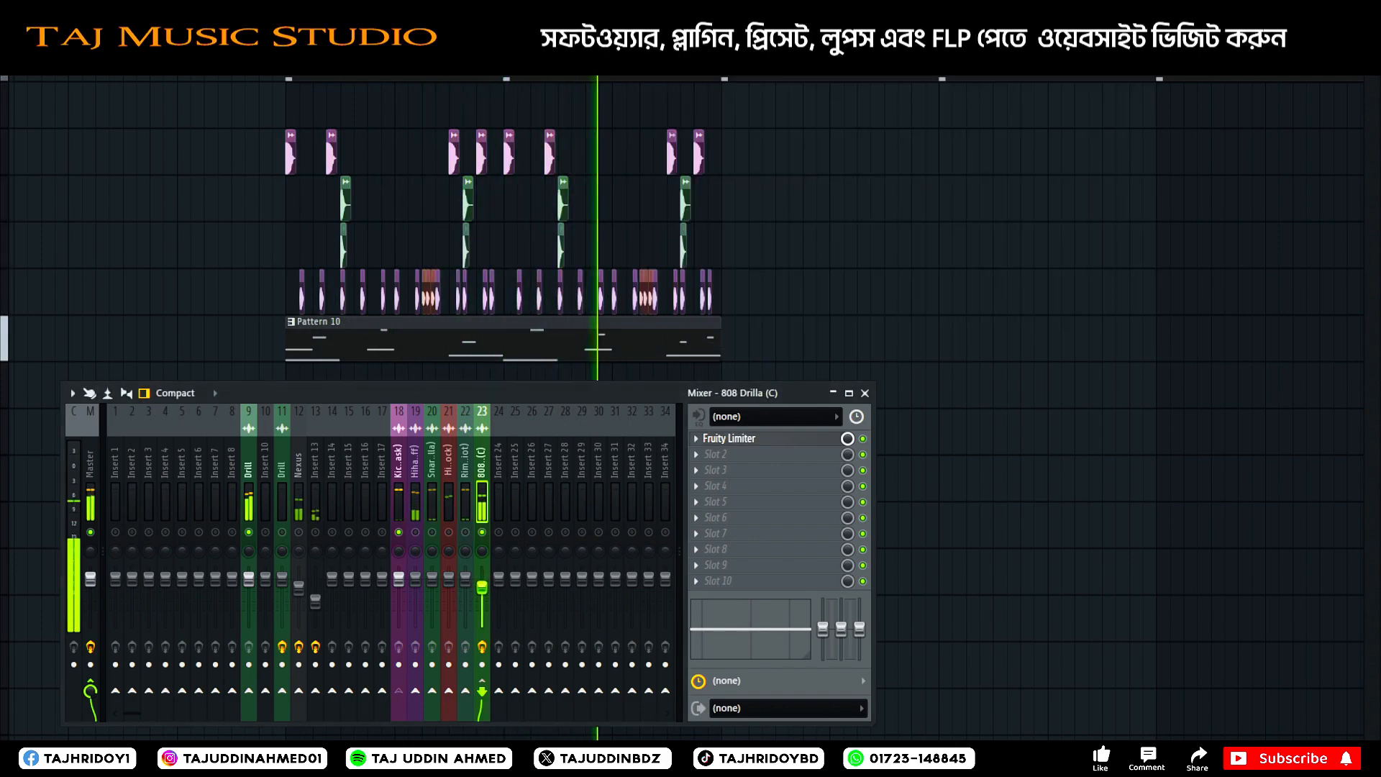
right_click(483, 533)
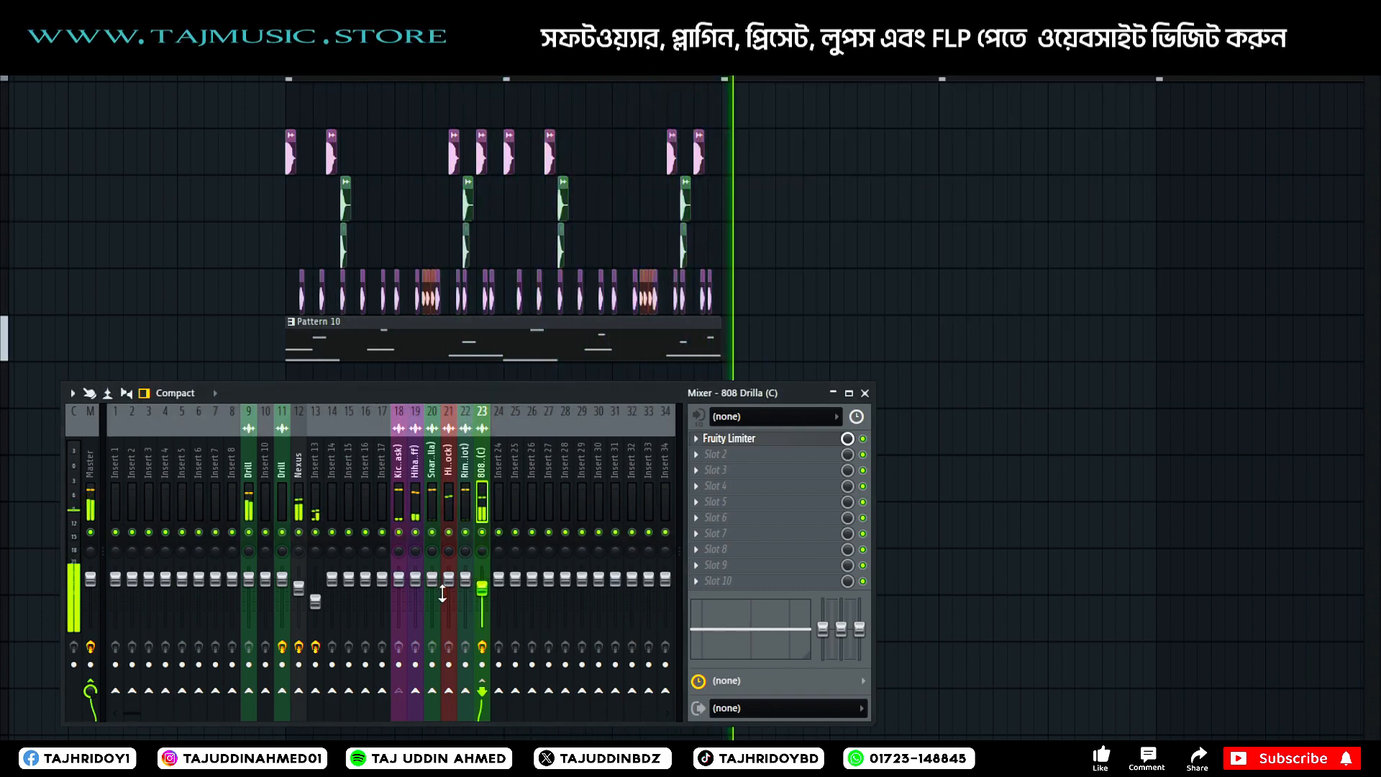
key(space)
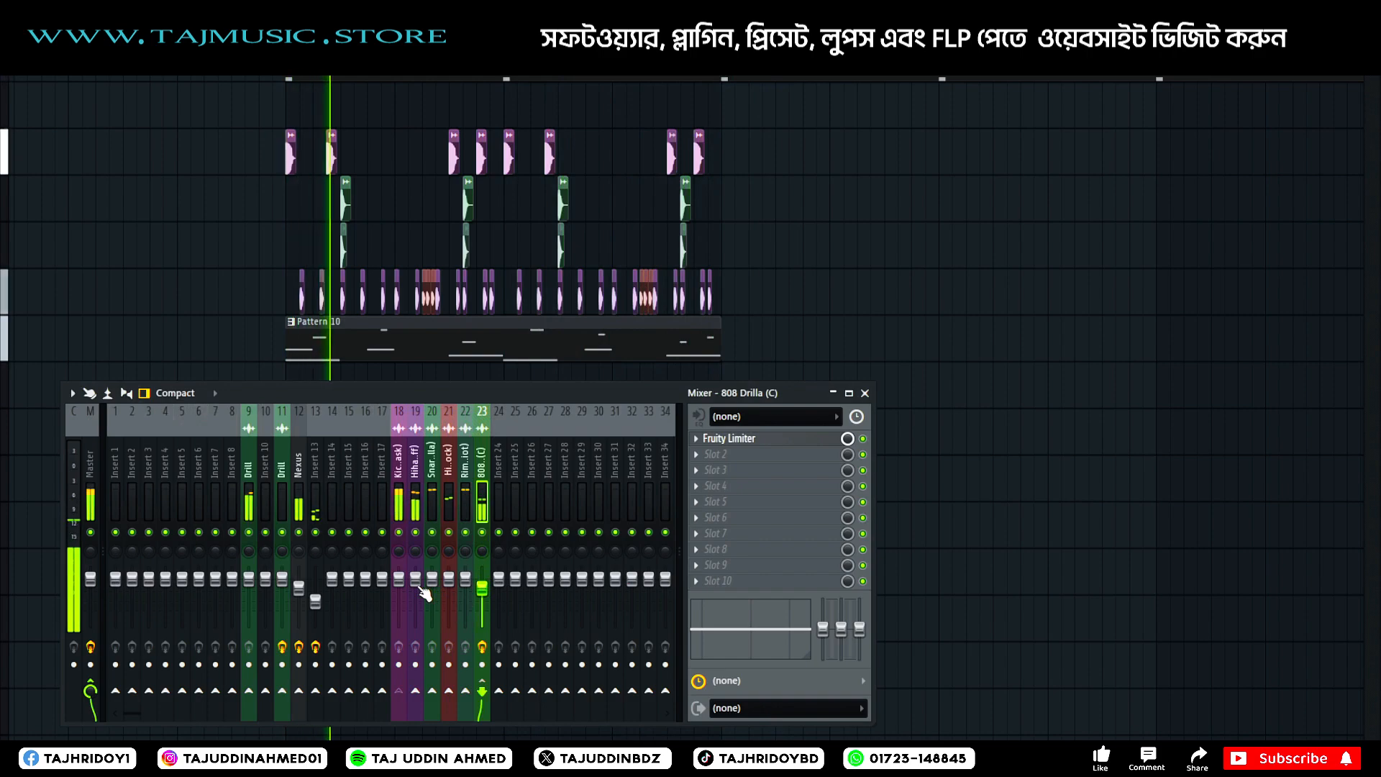
Slightly lower the kick, Hihat (Cuff), snare, rim and 808 volumes in the mixer to balance the drums.
click(416, 580)
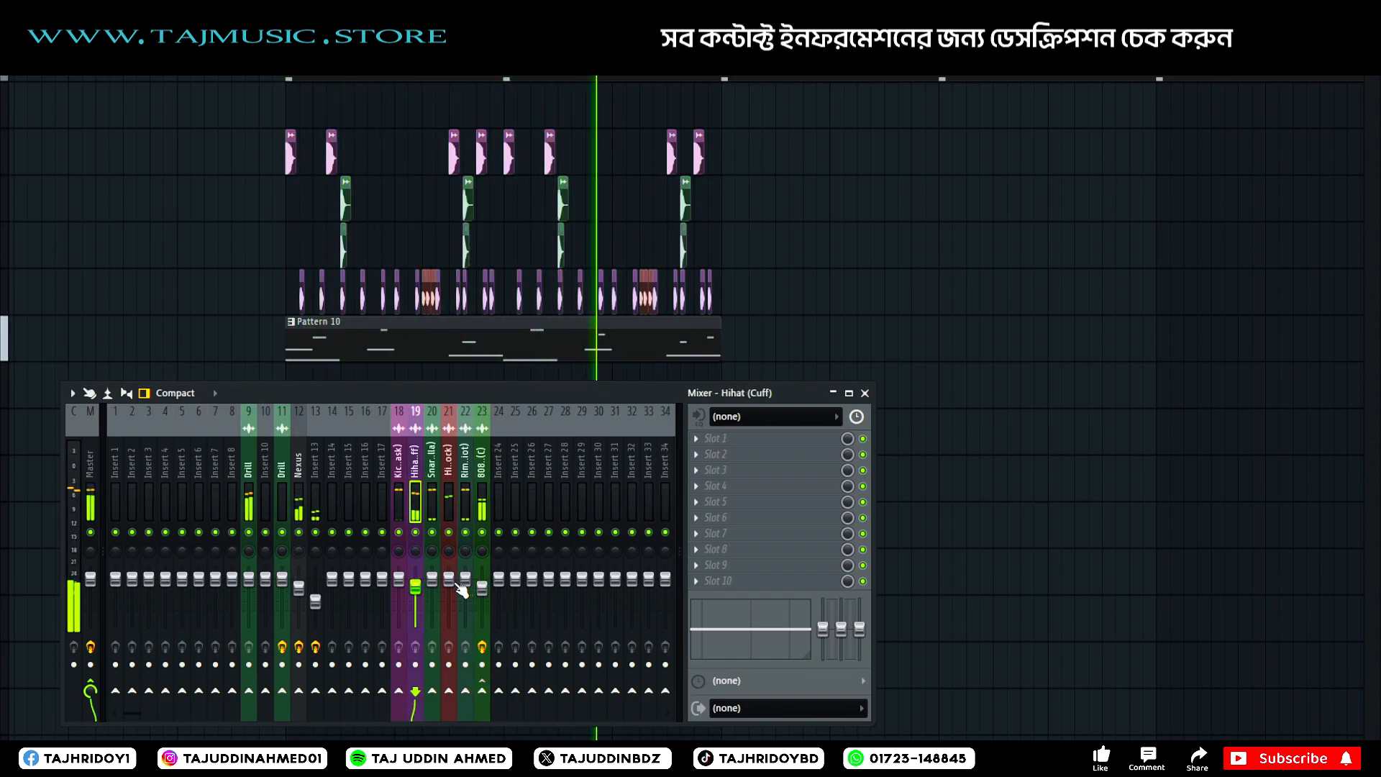
drag(433, 578, 399, 584)
drag(483, 586, 482, 590)
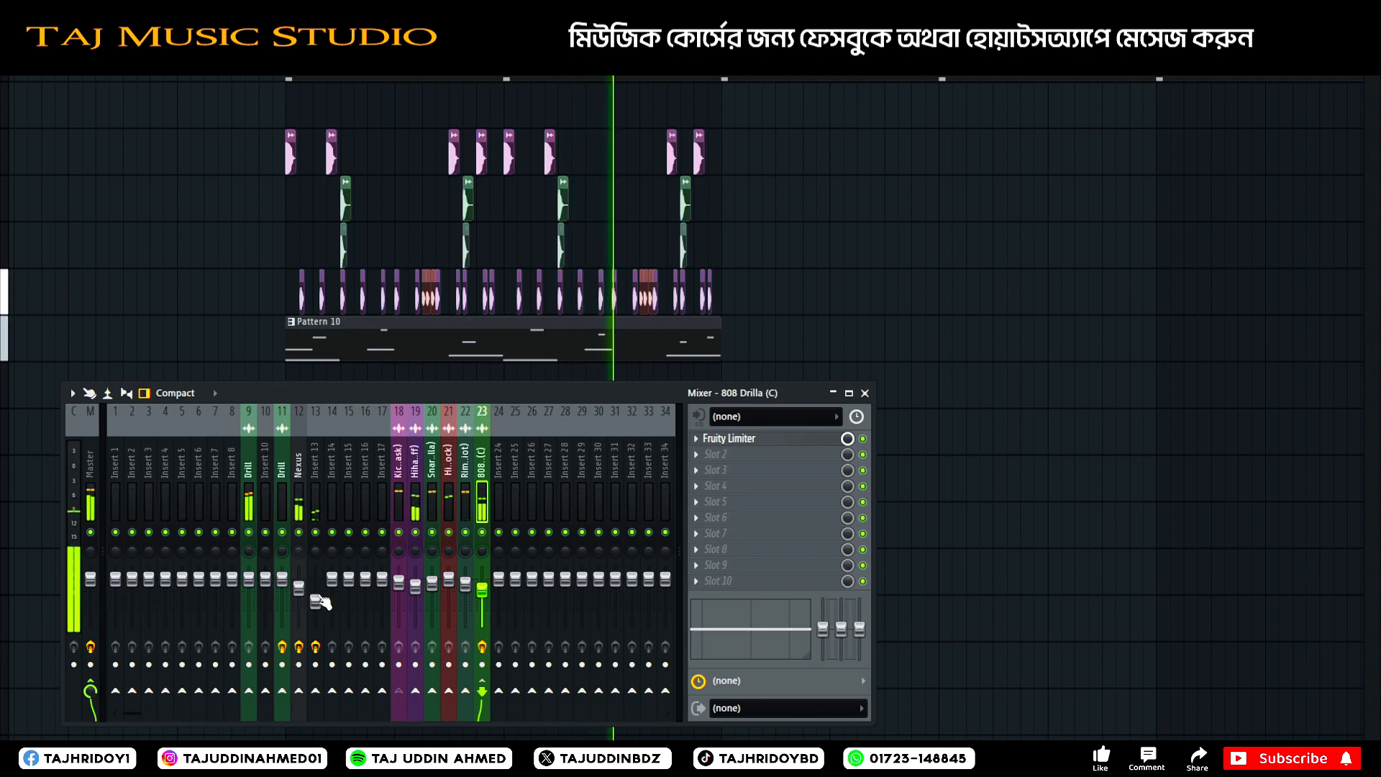
Solo the first Drill track and Insert 13 in turn, slightly raise Insert 13's volume, and re-enable all mixer tracks.
right_click(249, 532)
click(282, 532)
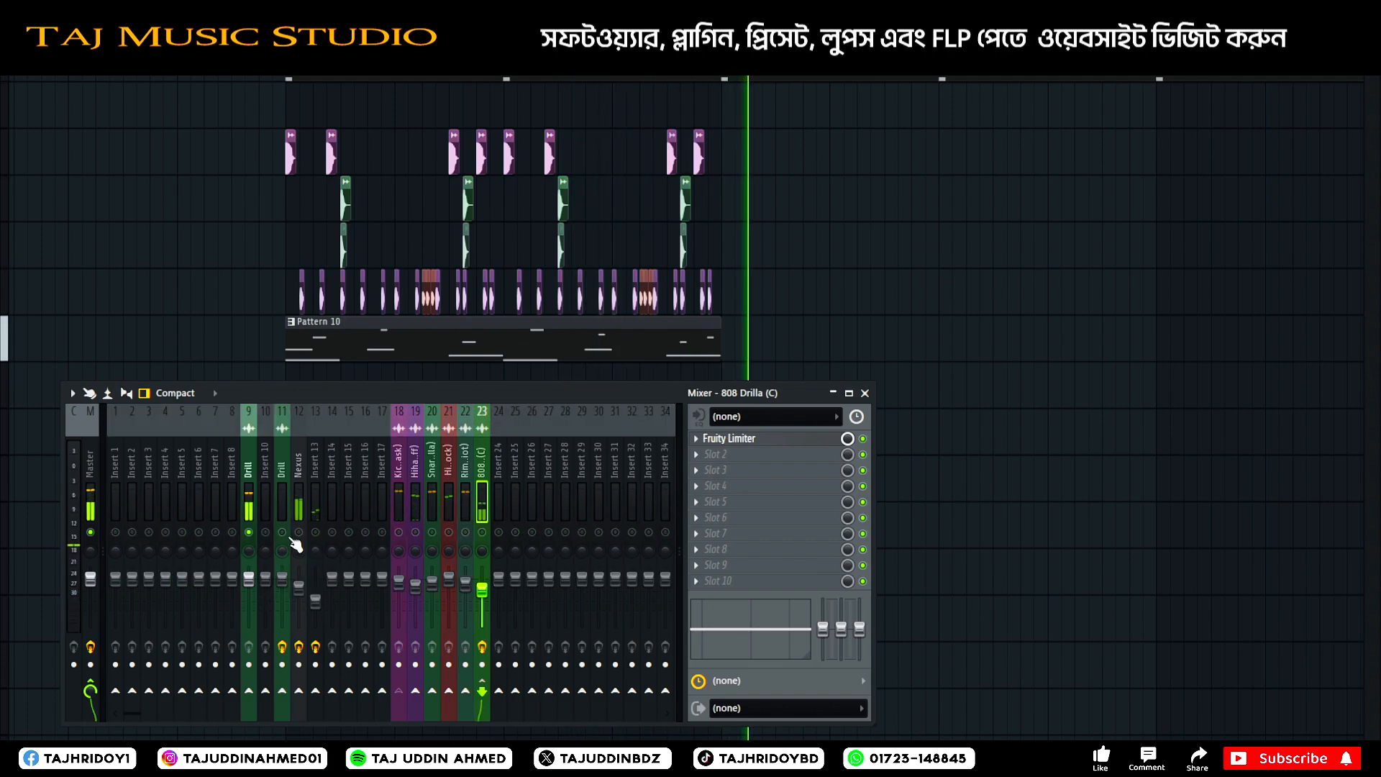
click(315, 532)
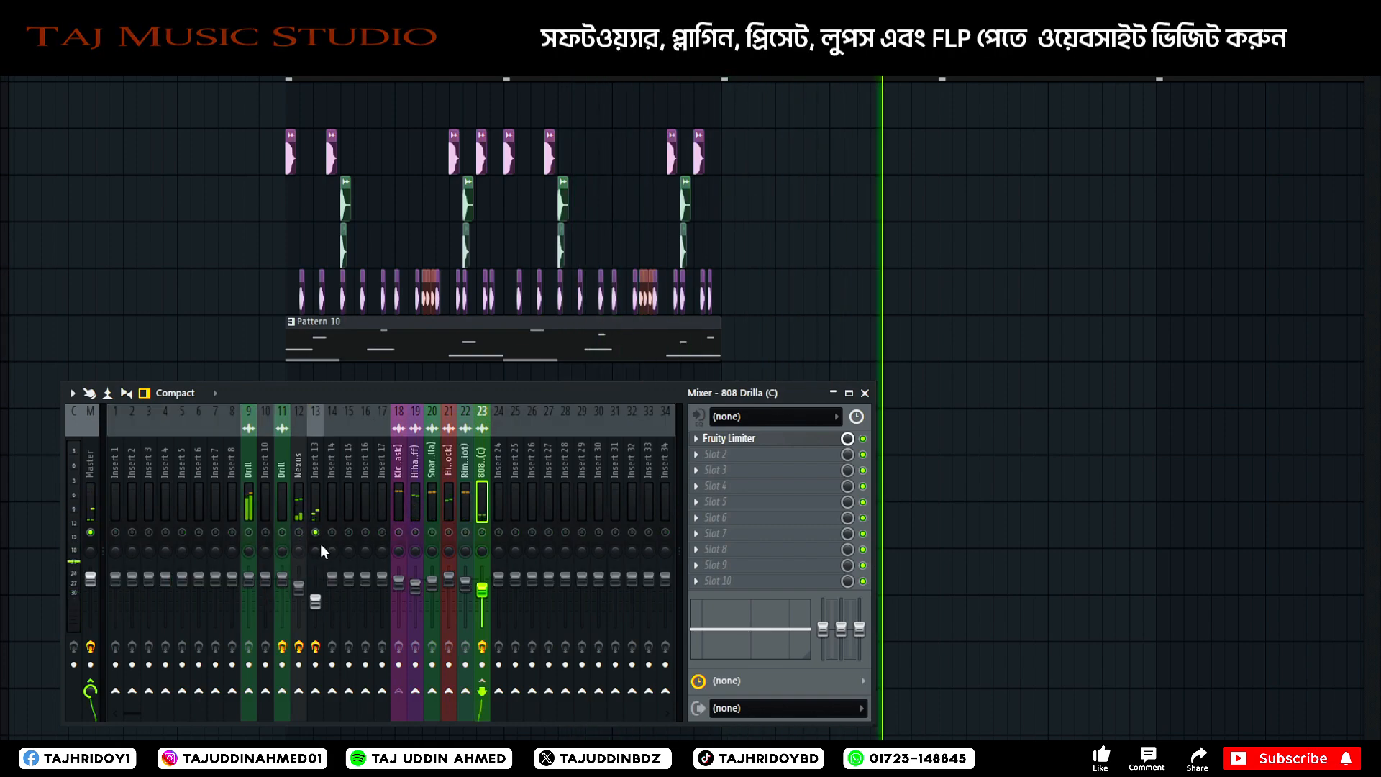
drag(317, 602, 316, 594)
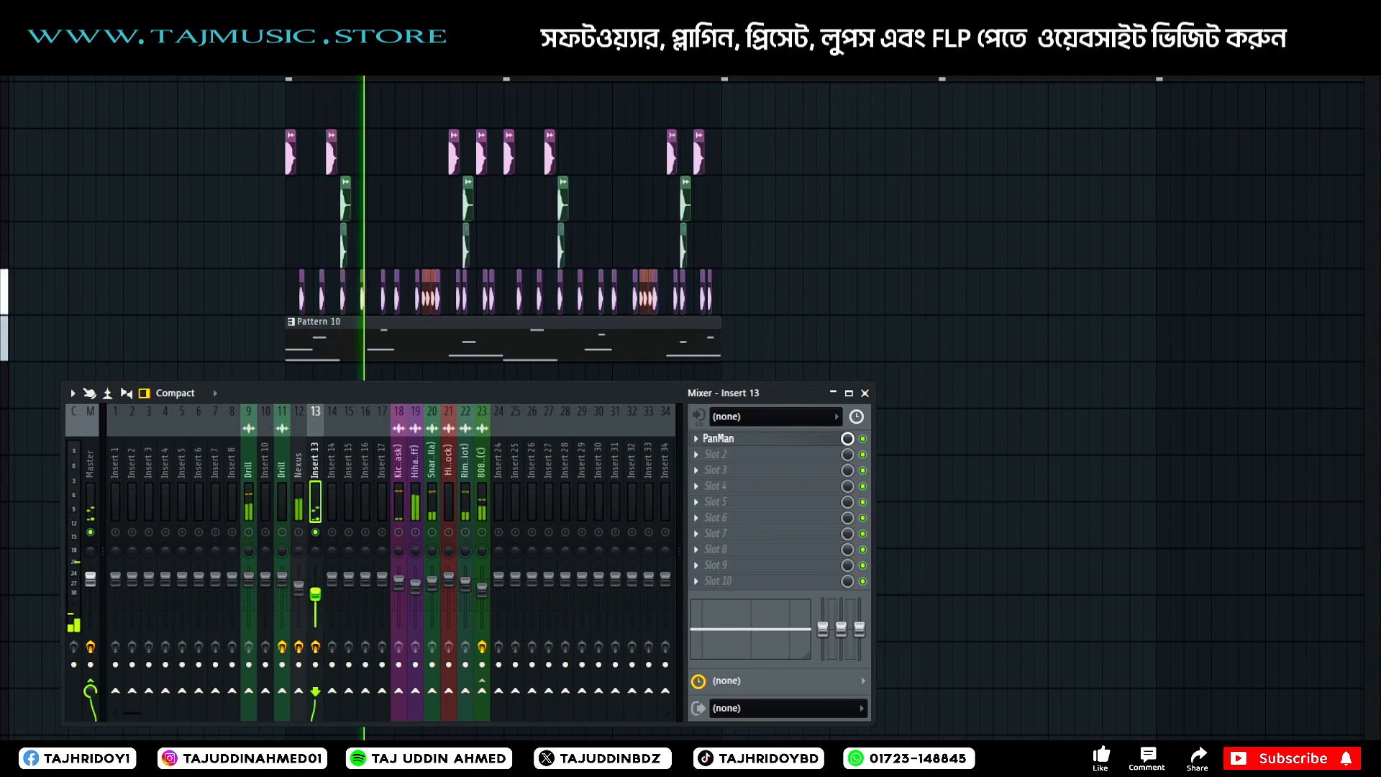
right_click(316, 532)
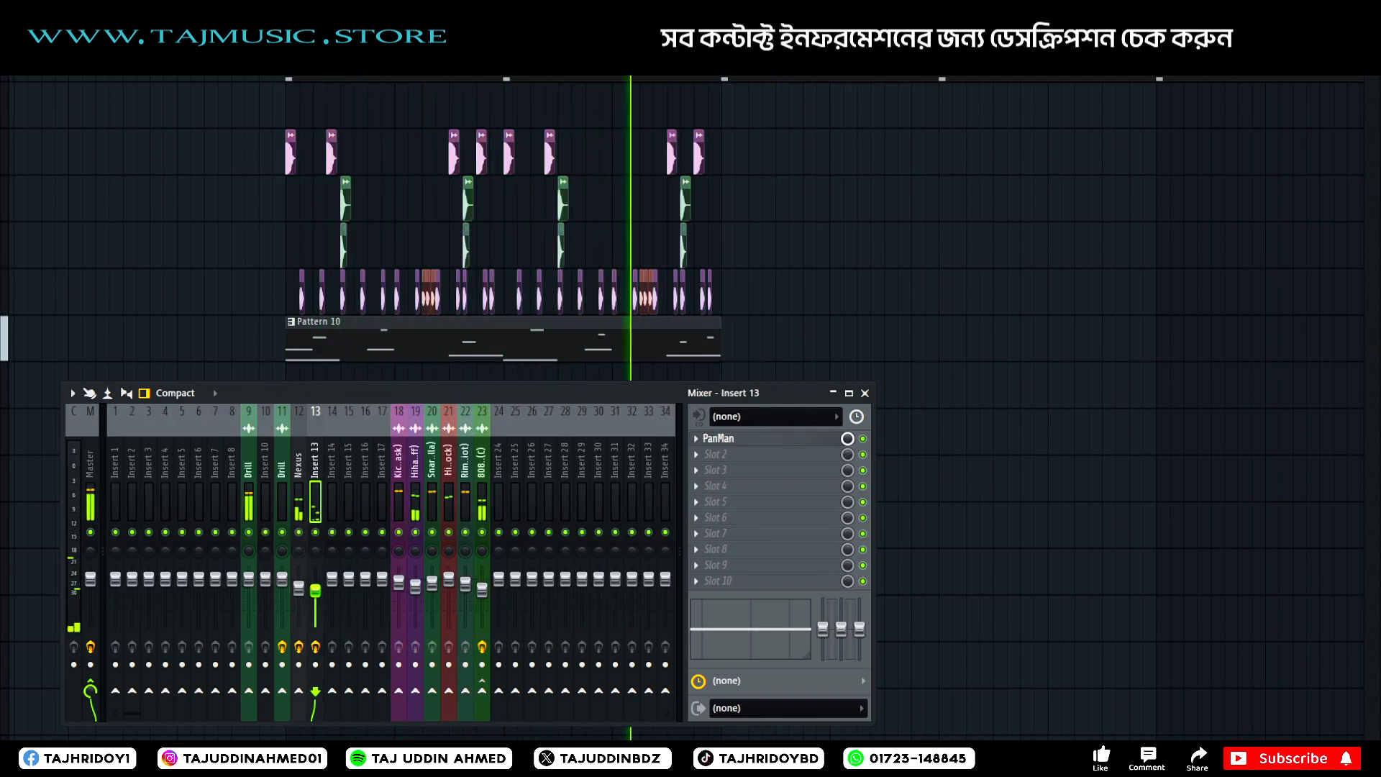
Slightly lower the volume of the Drill track on insert 9, check the Drill track on insert 11, and close the mixer.
drag(250, 580, 249, 581)
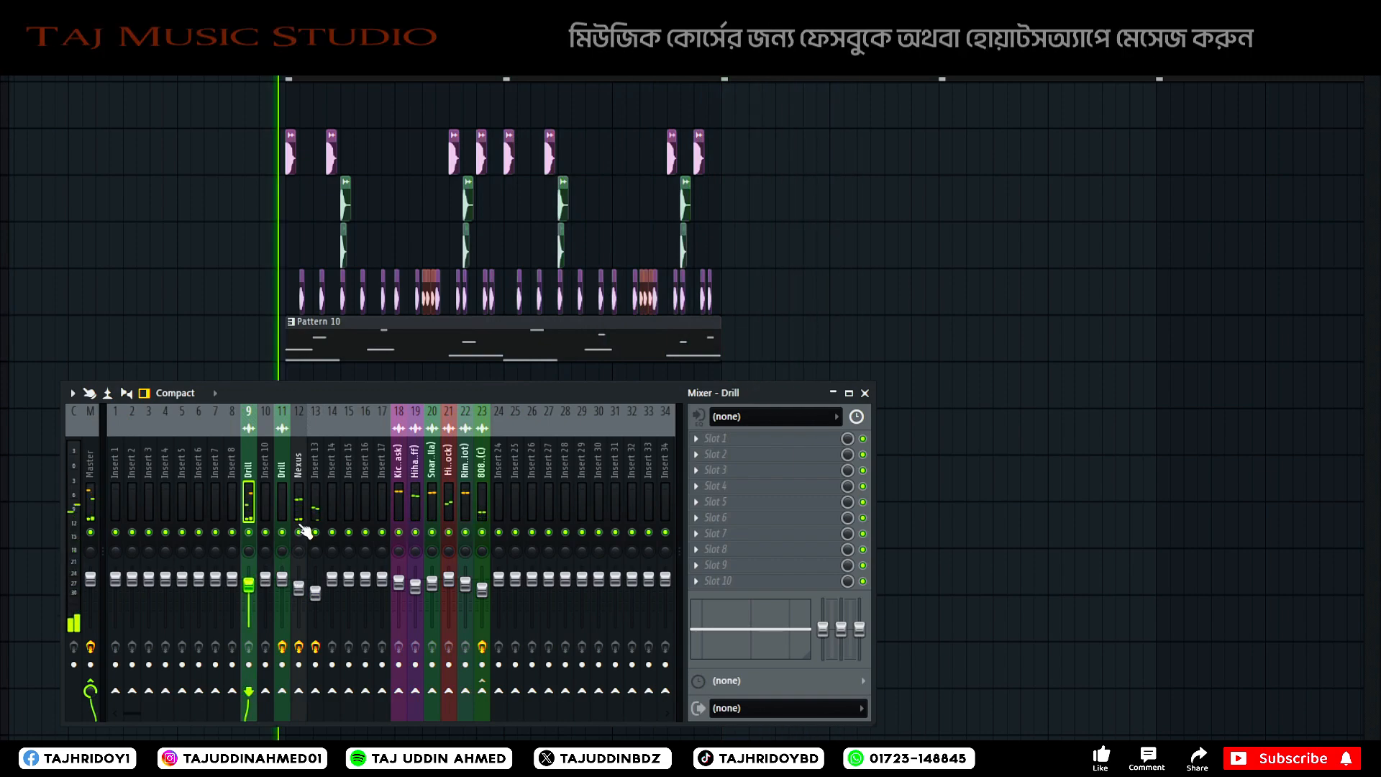
click(280, 510)
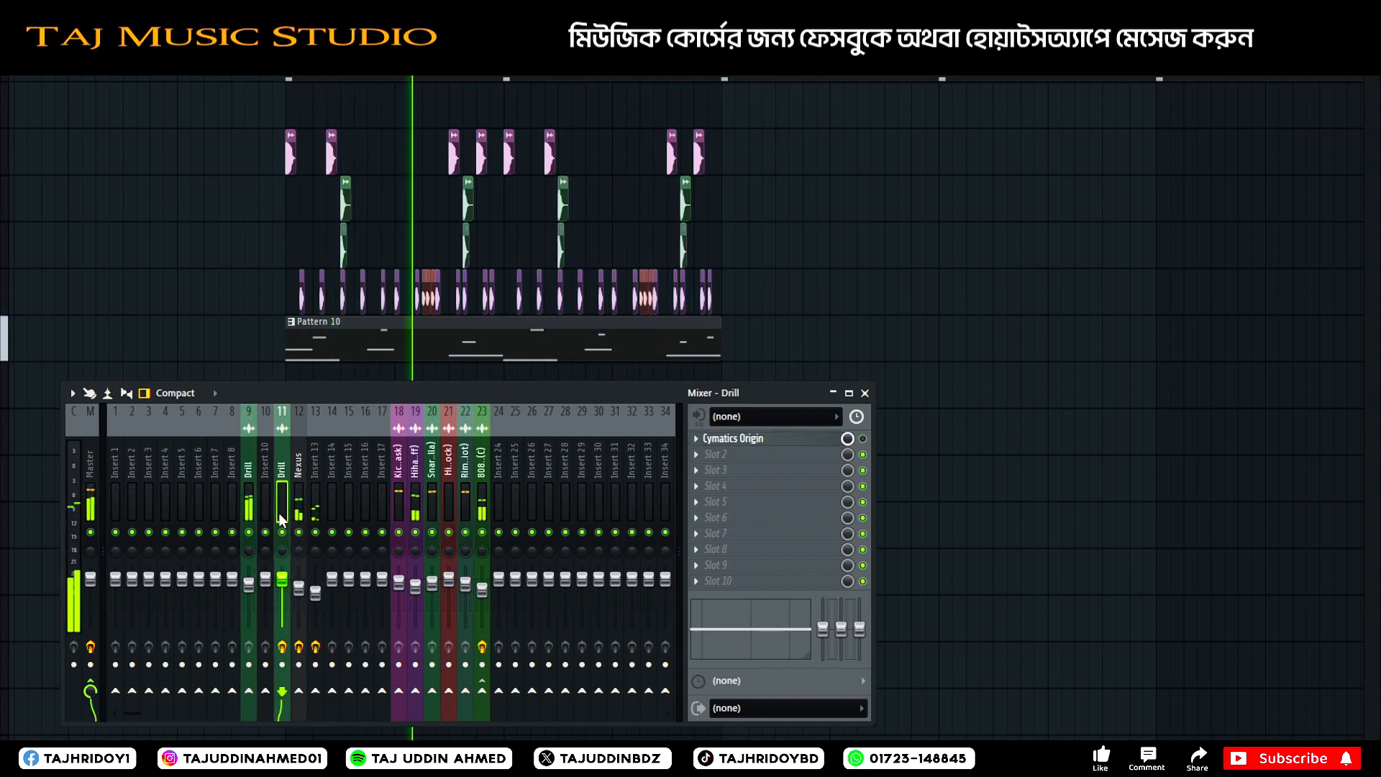
right_click(281, 506)
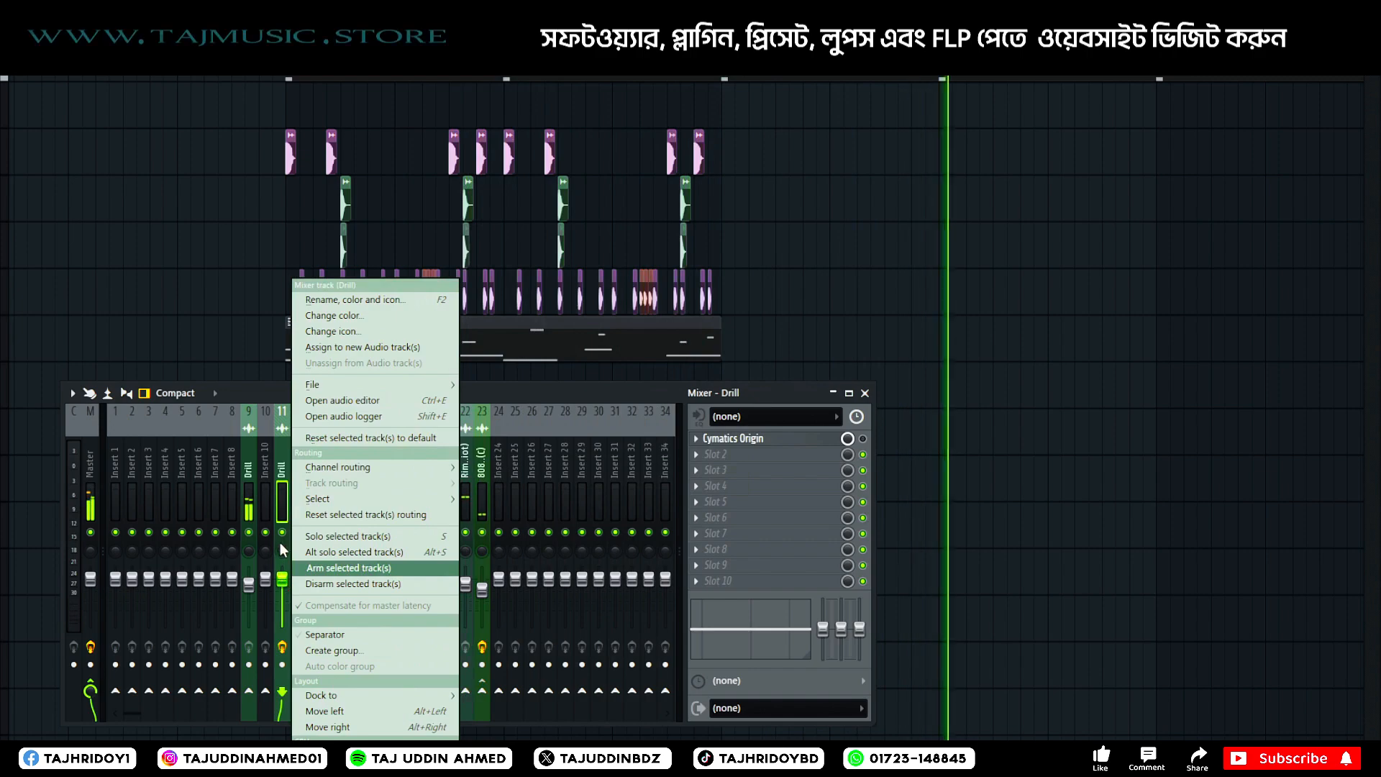
click(282, 503)
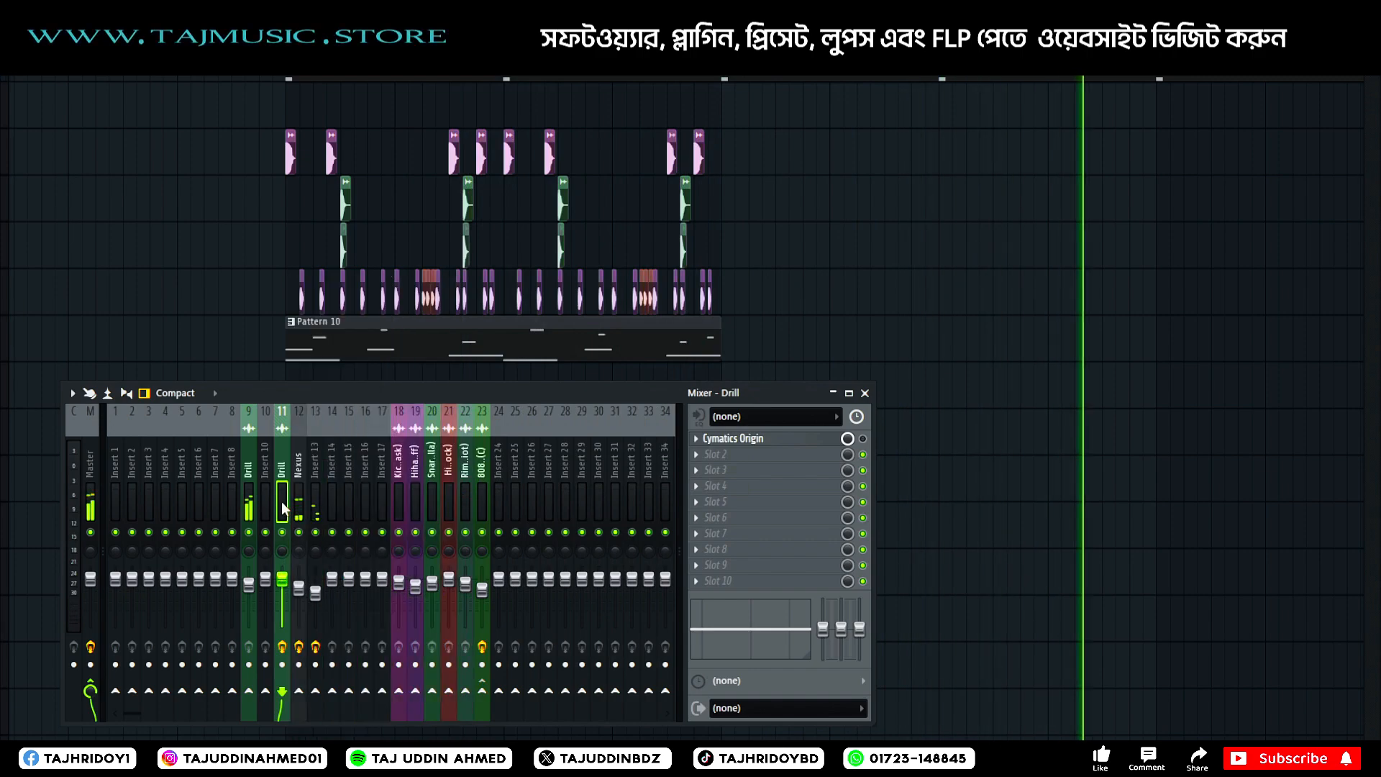
click(865, 393)
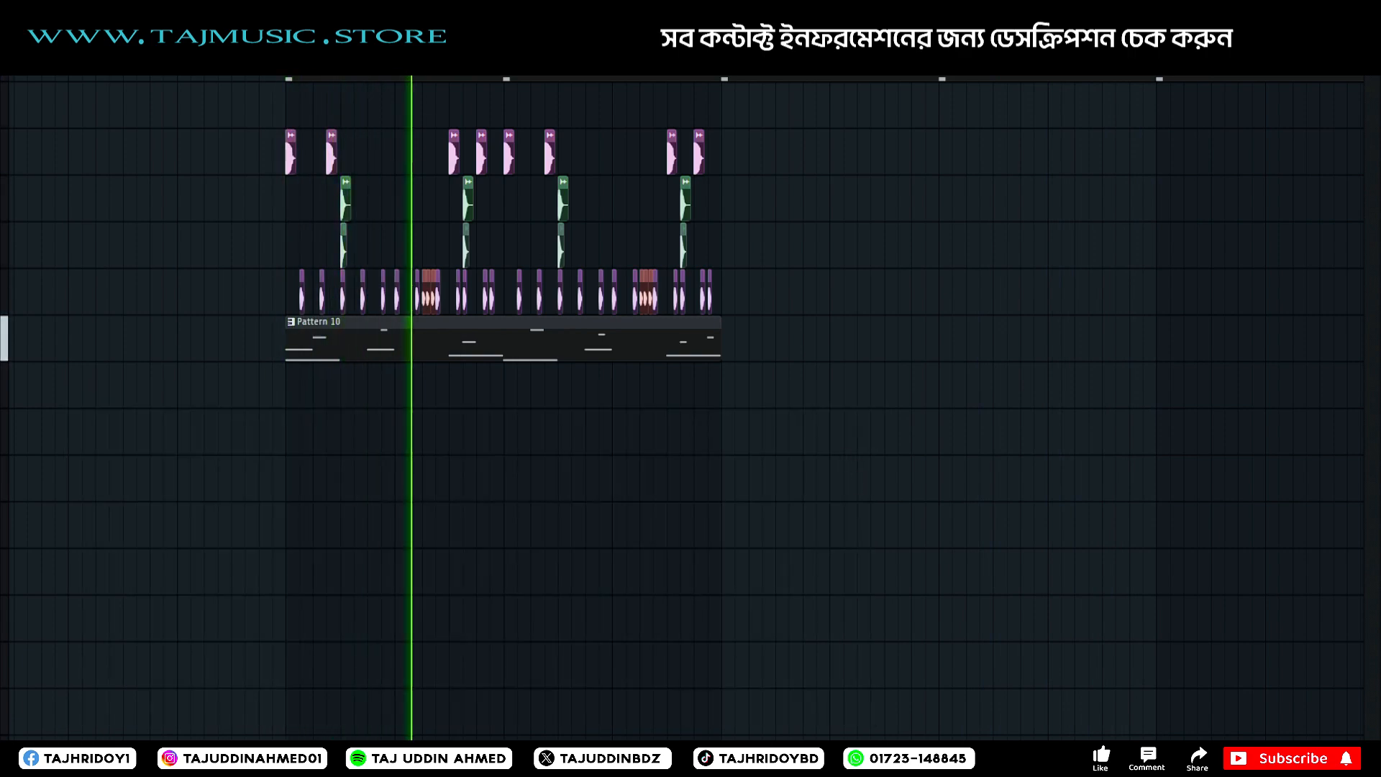
Select all drum clips and the Pattern 10 clip, duplicate them twice to match the melody's length, and restart playback.
scroll(472, 371, down, 2)
scroll(472, 371, up, 4)
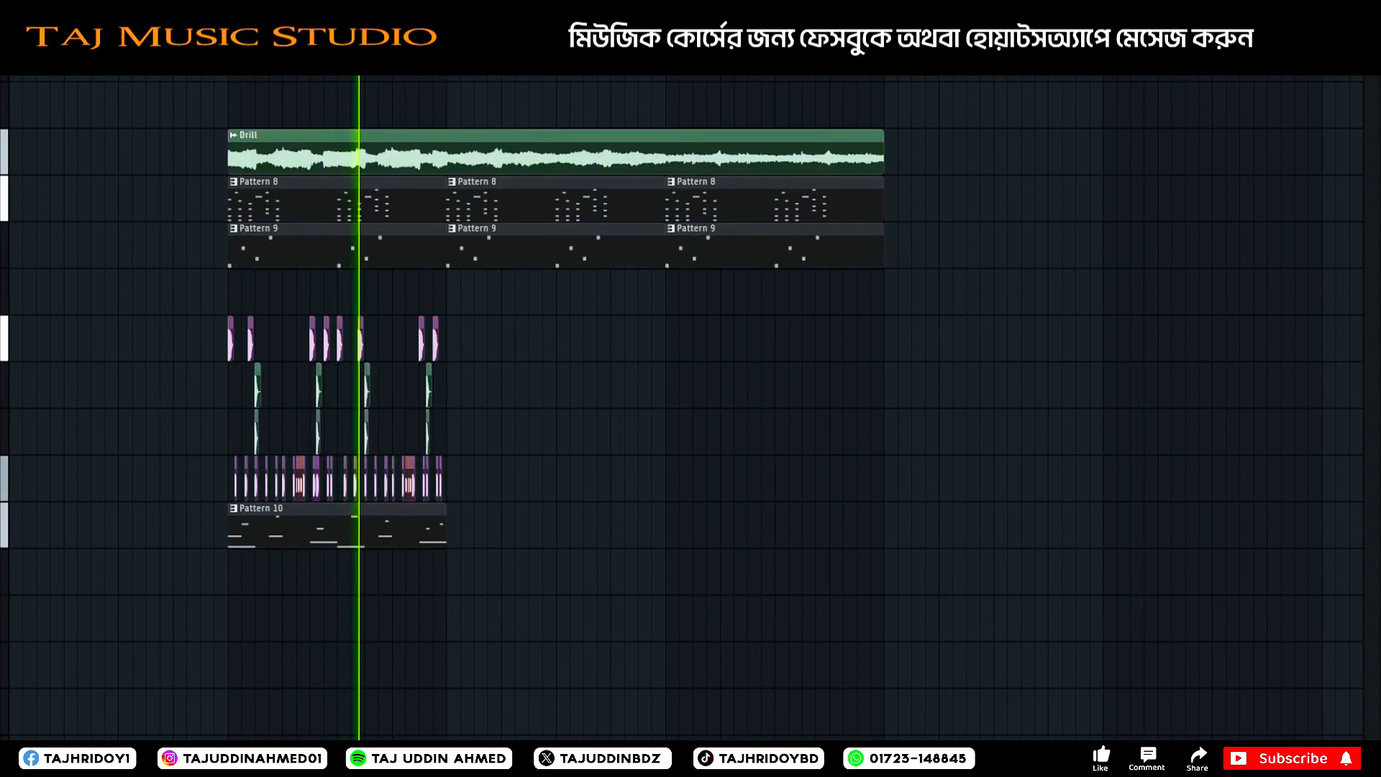
scroll(687, 407, down, 1)
scroll(688, 407, up, 1)
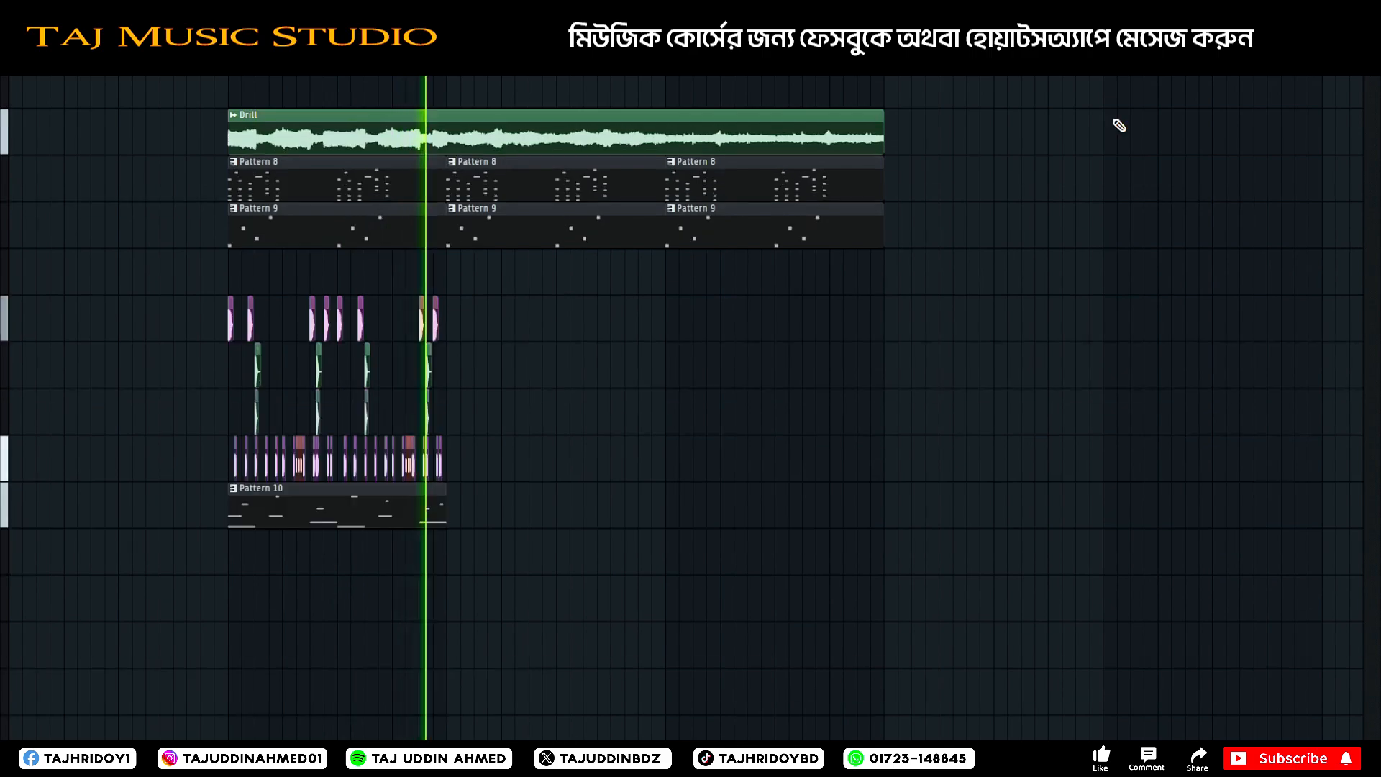
drag(507, 299, 190, 565)
key(space)
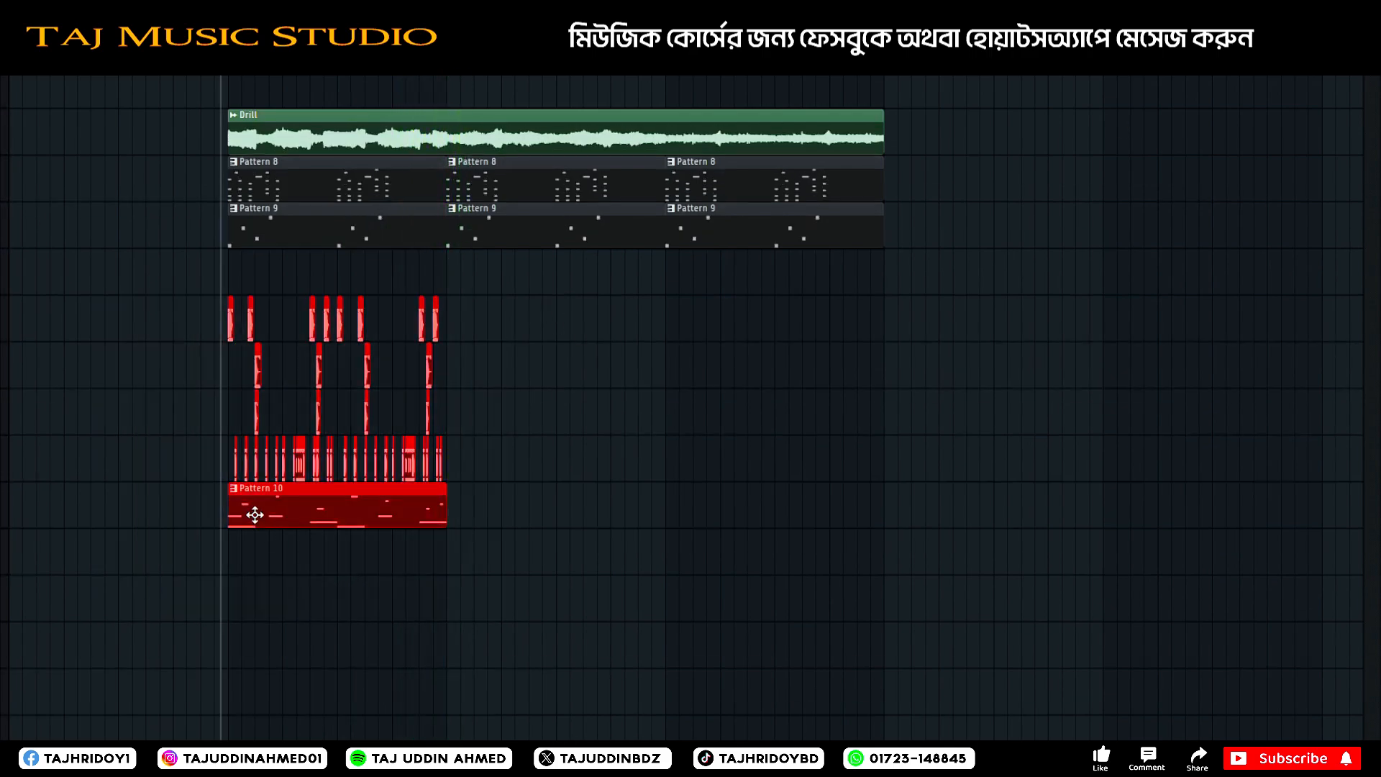
key(ctrl+b)
key(ctrl+b)
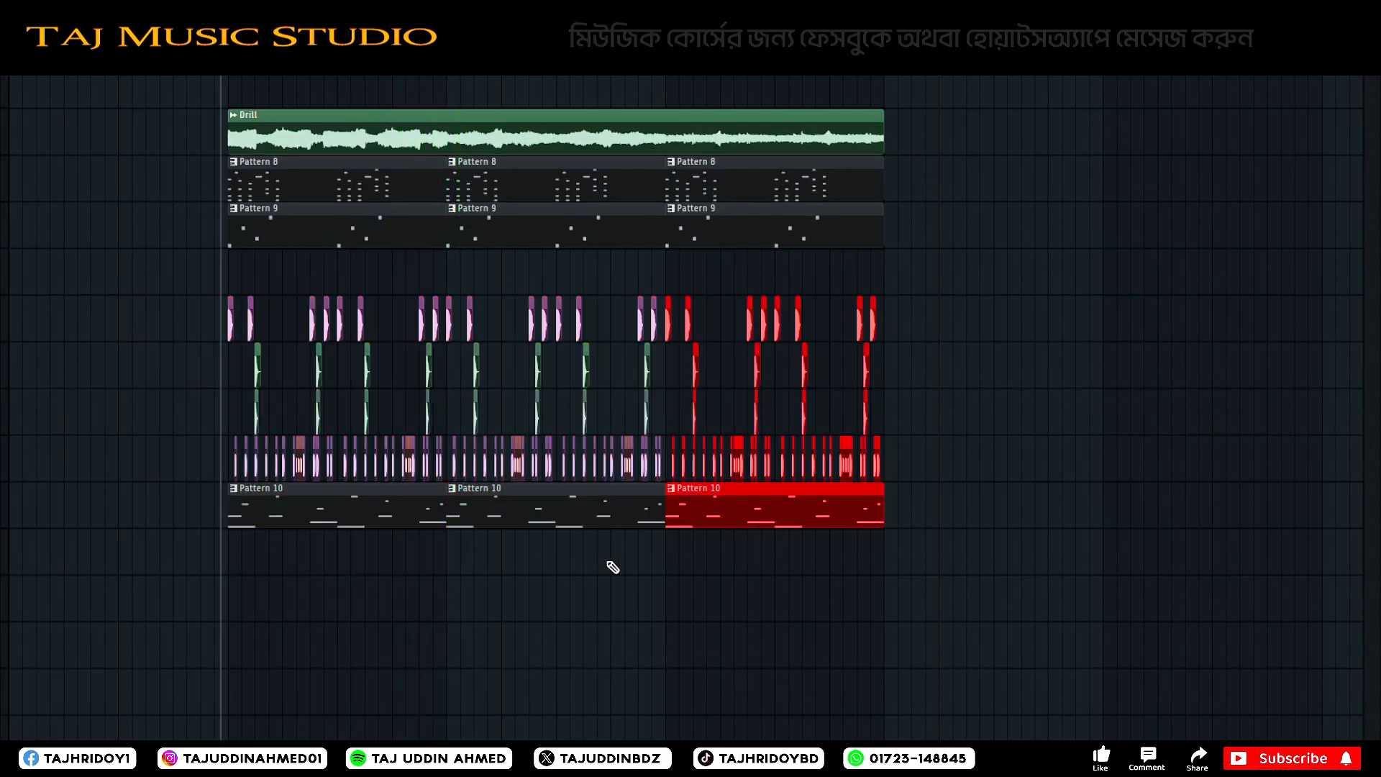
key(space)
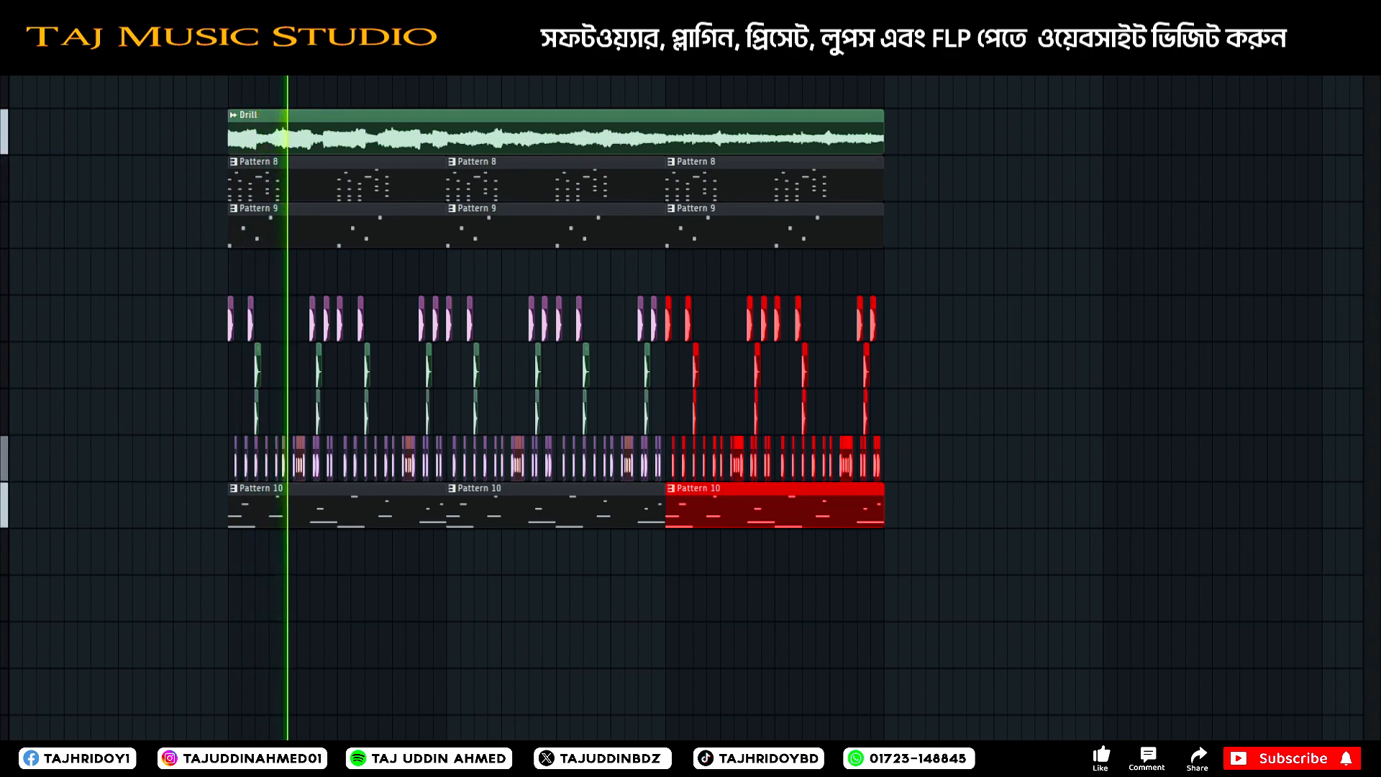
Move the drum and Pattern 10 clips up one playlist track to close the gap below the melody, and clear the selection.
scroll(2, 272, down, 5)
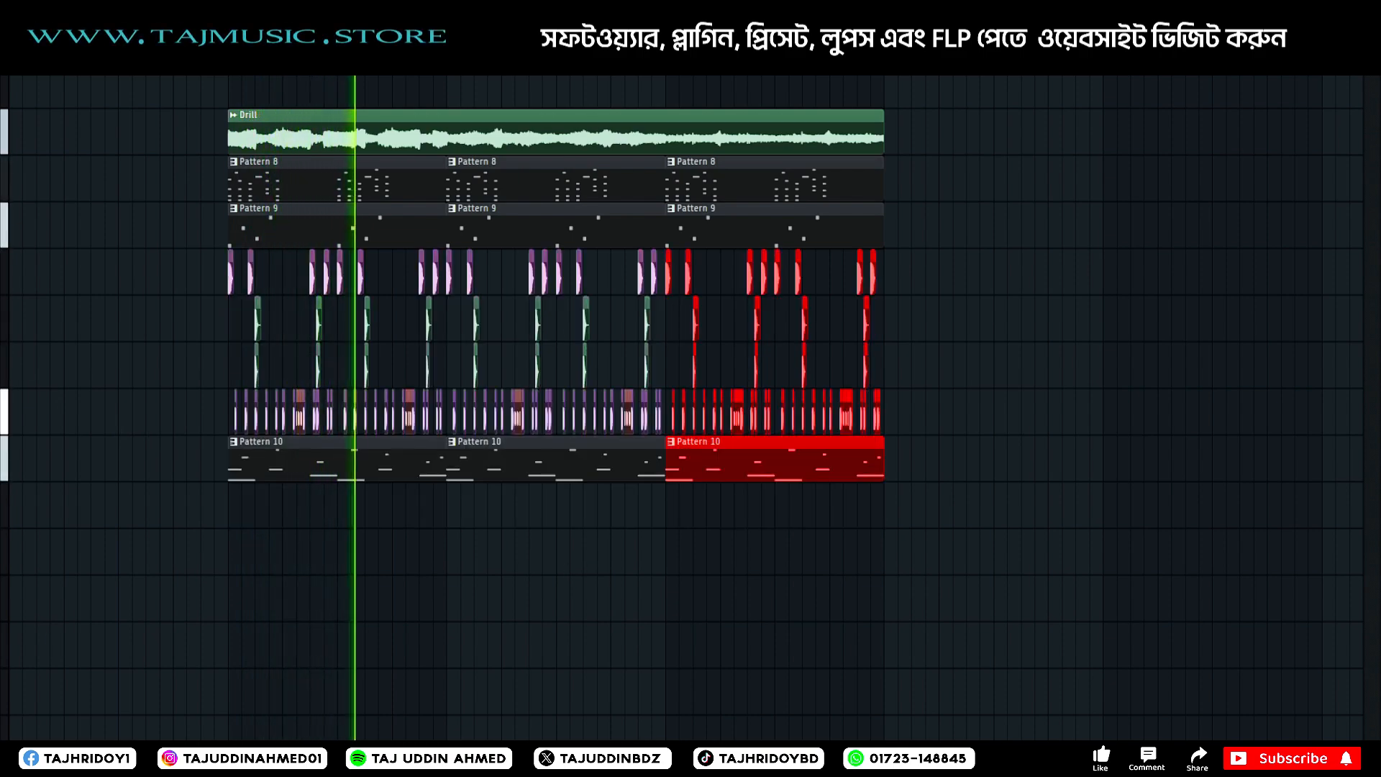
click(639, 761)
click(639, 761)
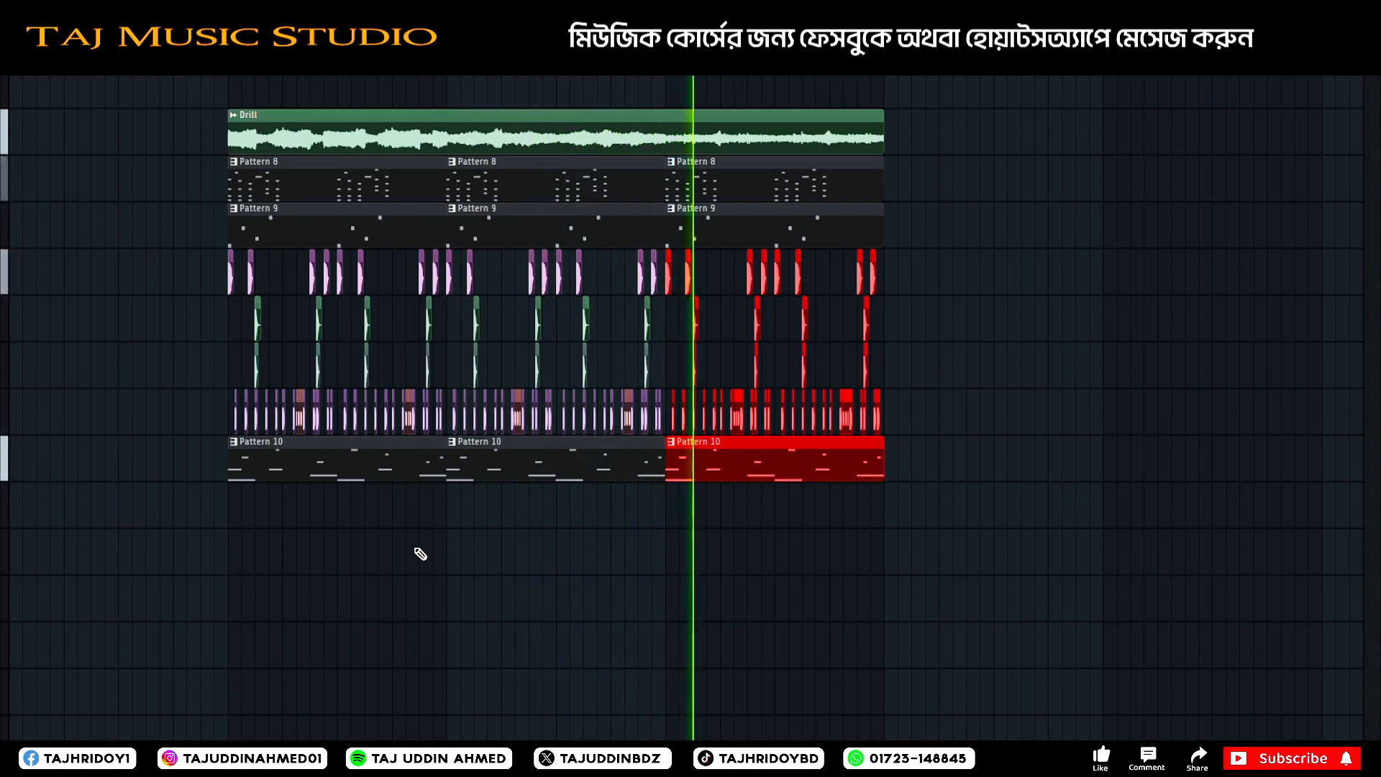
ctrl+click(689, 561)
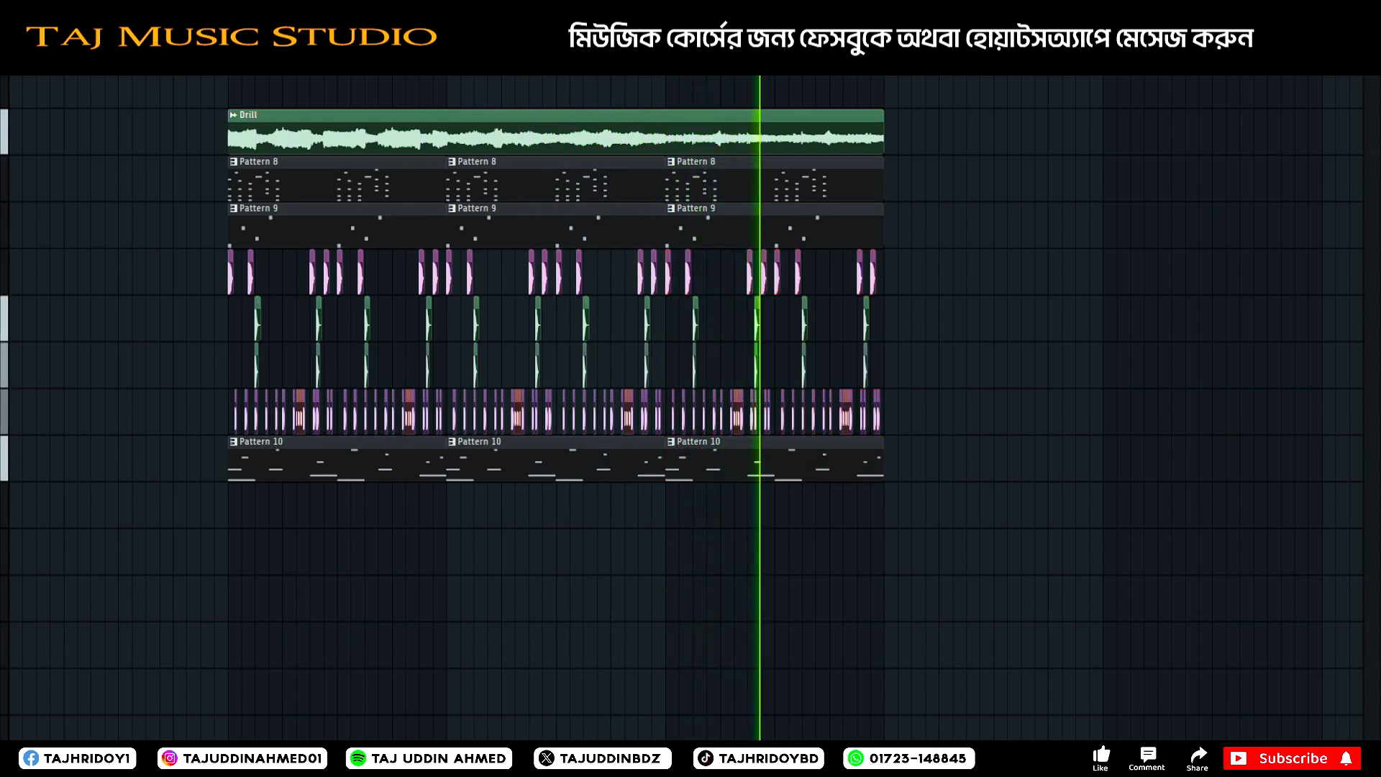
Slightly raise the 808 Drilla track's volume in the mixer and stop playback.
key(F9)
click(482, 588)
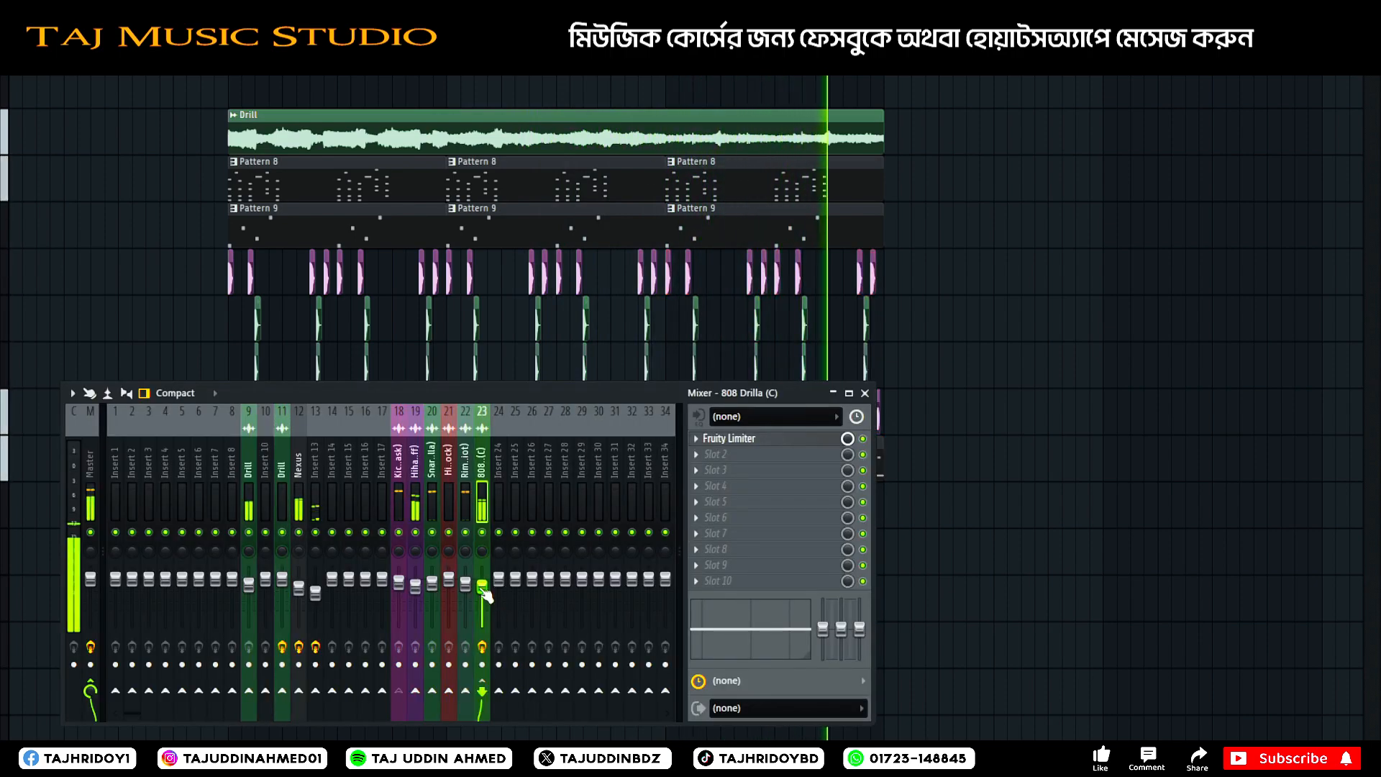
key(space)
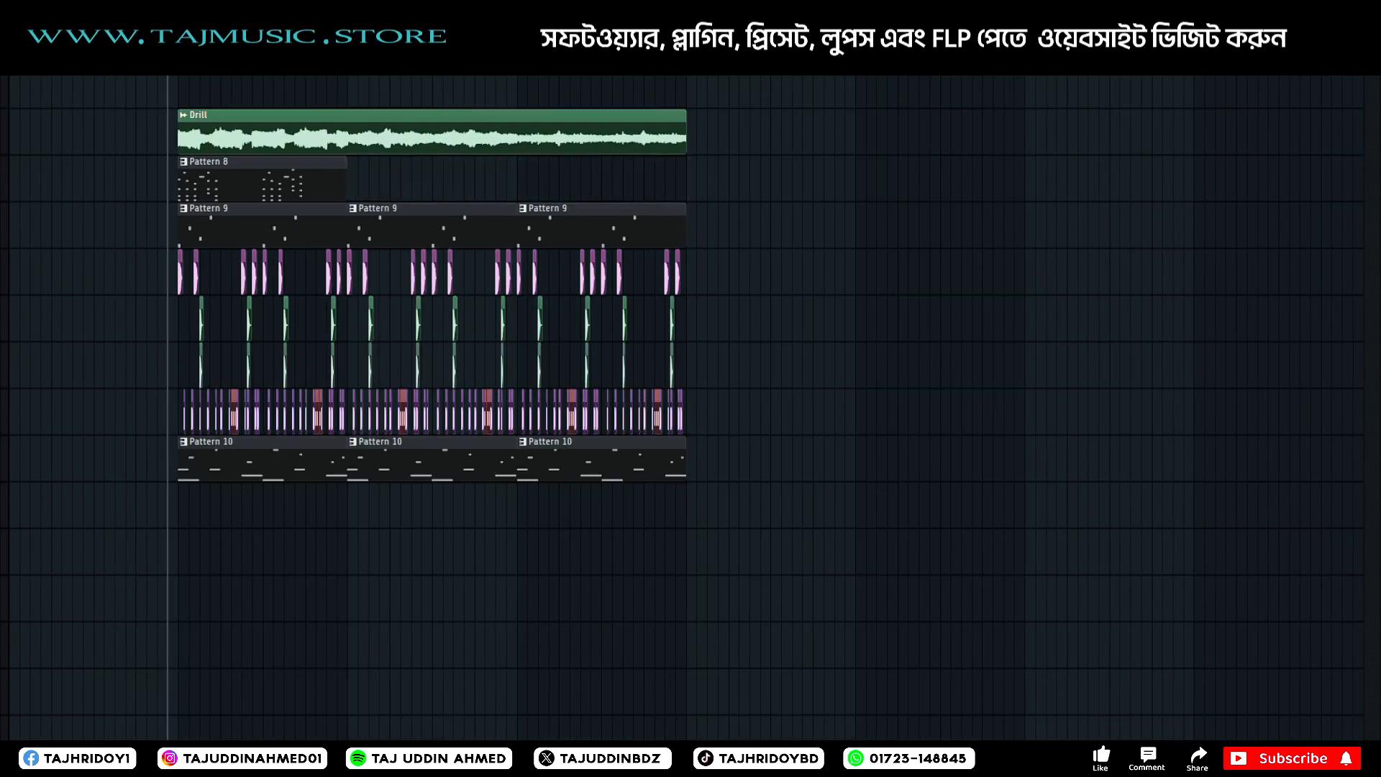
Copy Cymatics Origin from the Drill track on insert 11 to the Drill track on insert 9, and delete it from the Nexus track.
key(F9)
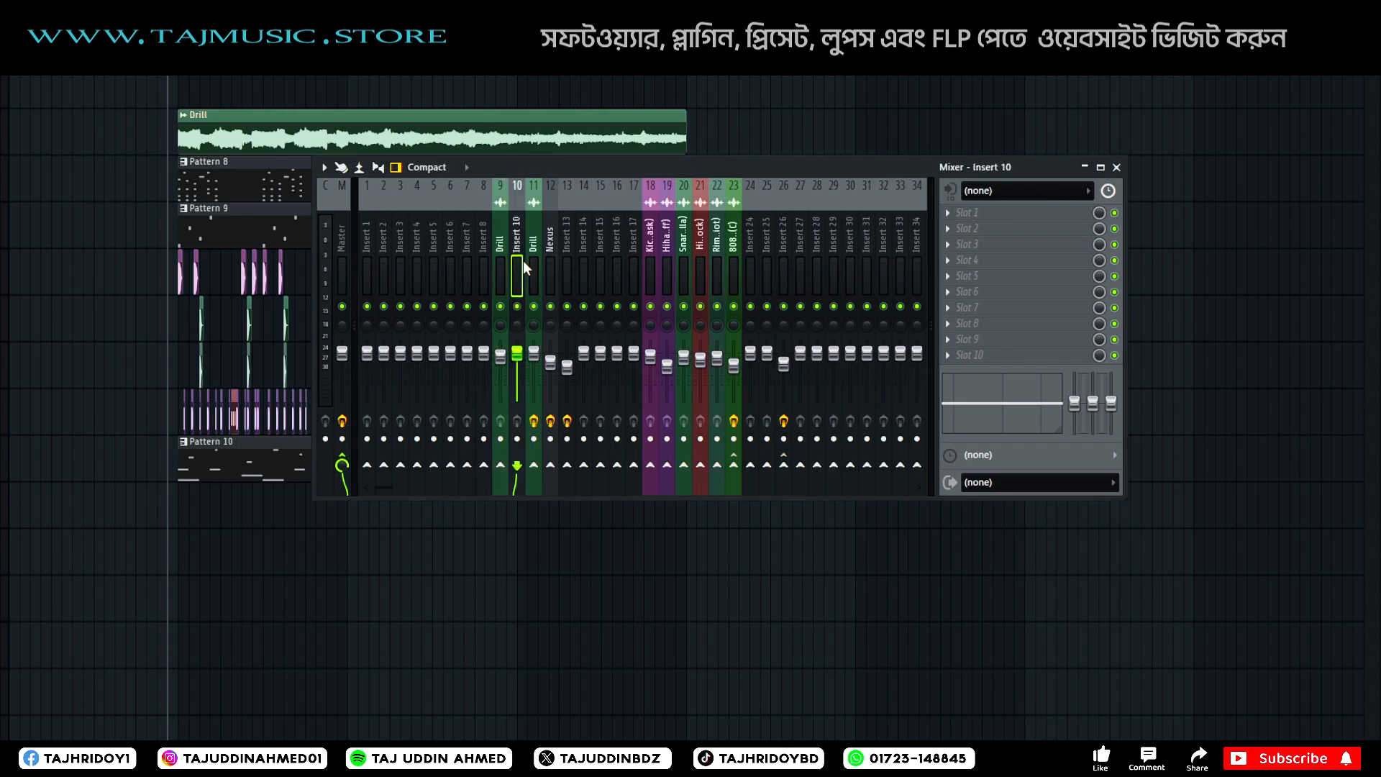
click(530, 257)
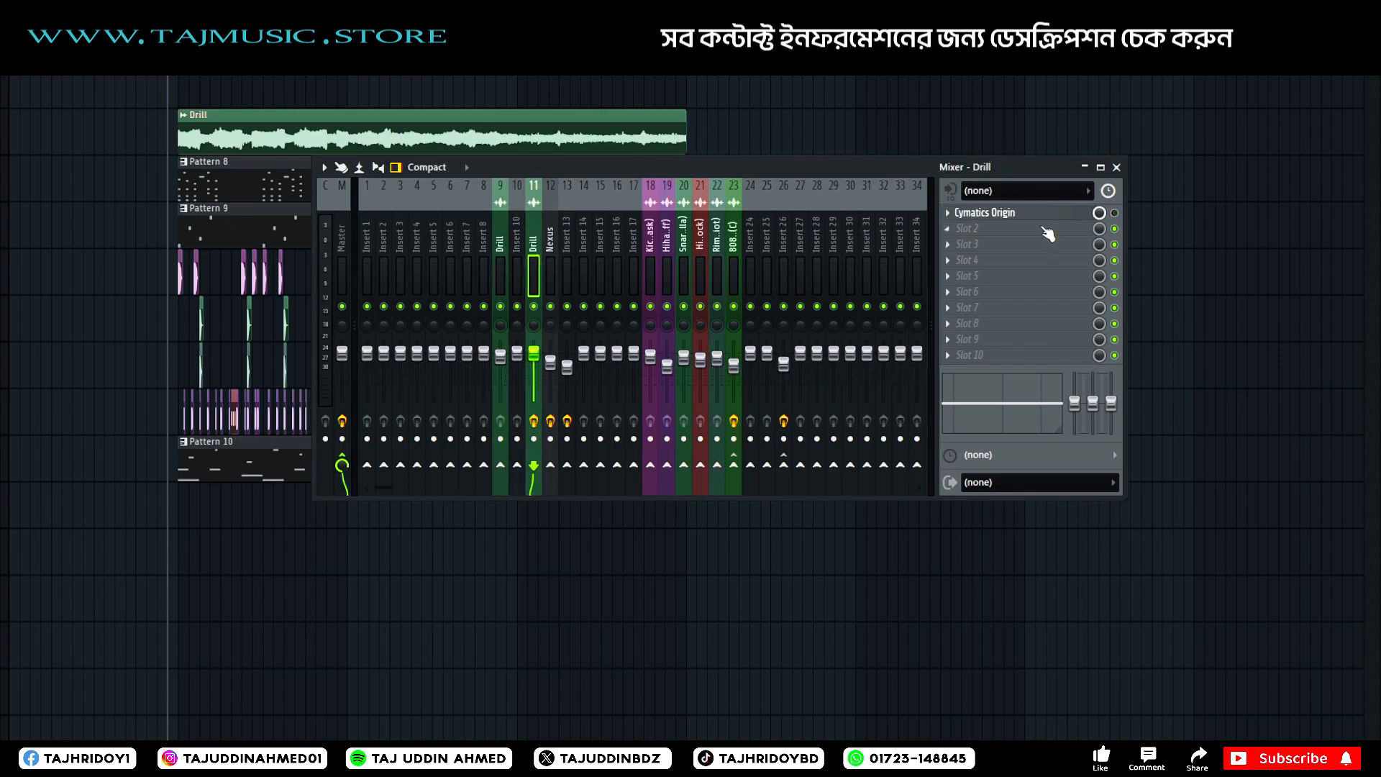
click(959, 212)
click(982, 306)
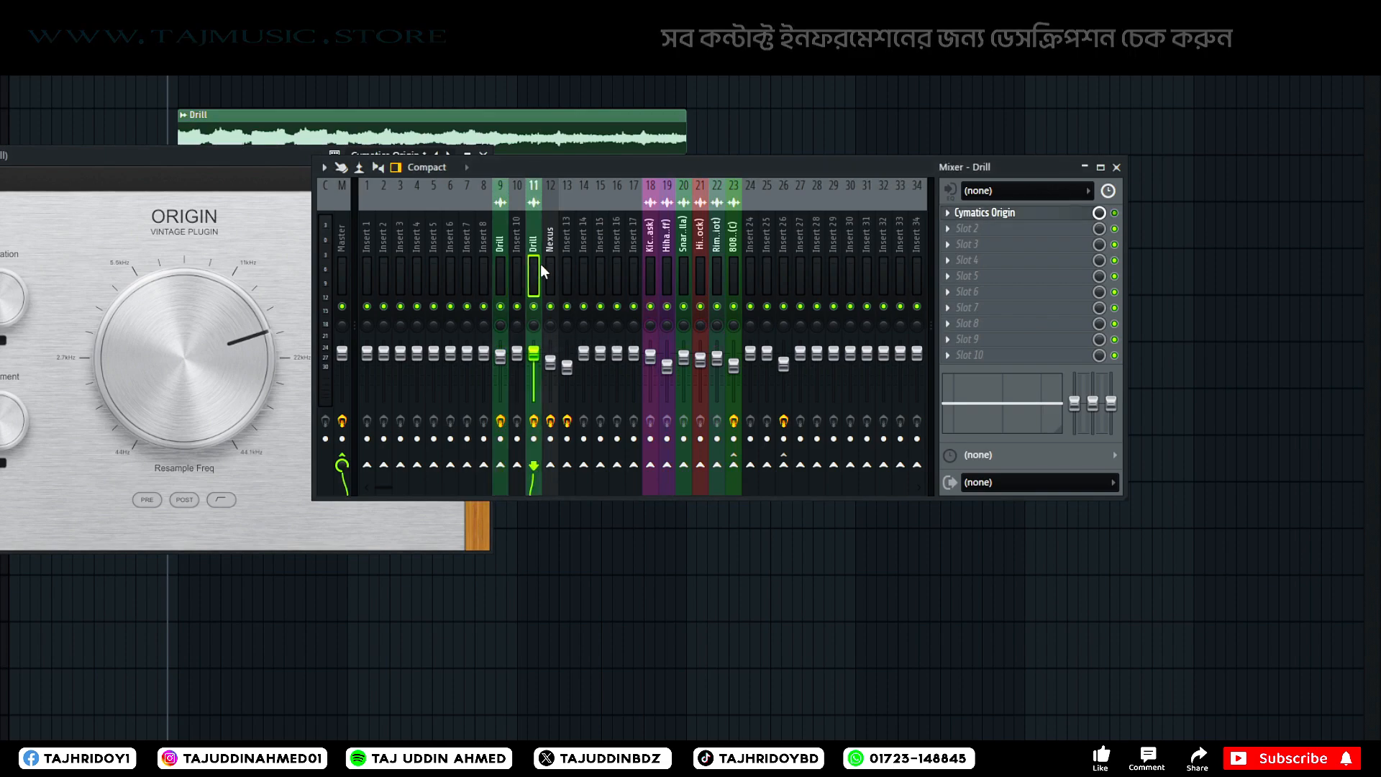
click(544, 265)
click(950, 215)
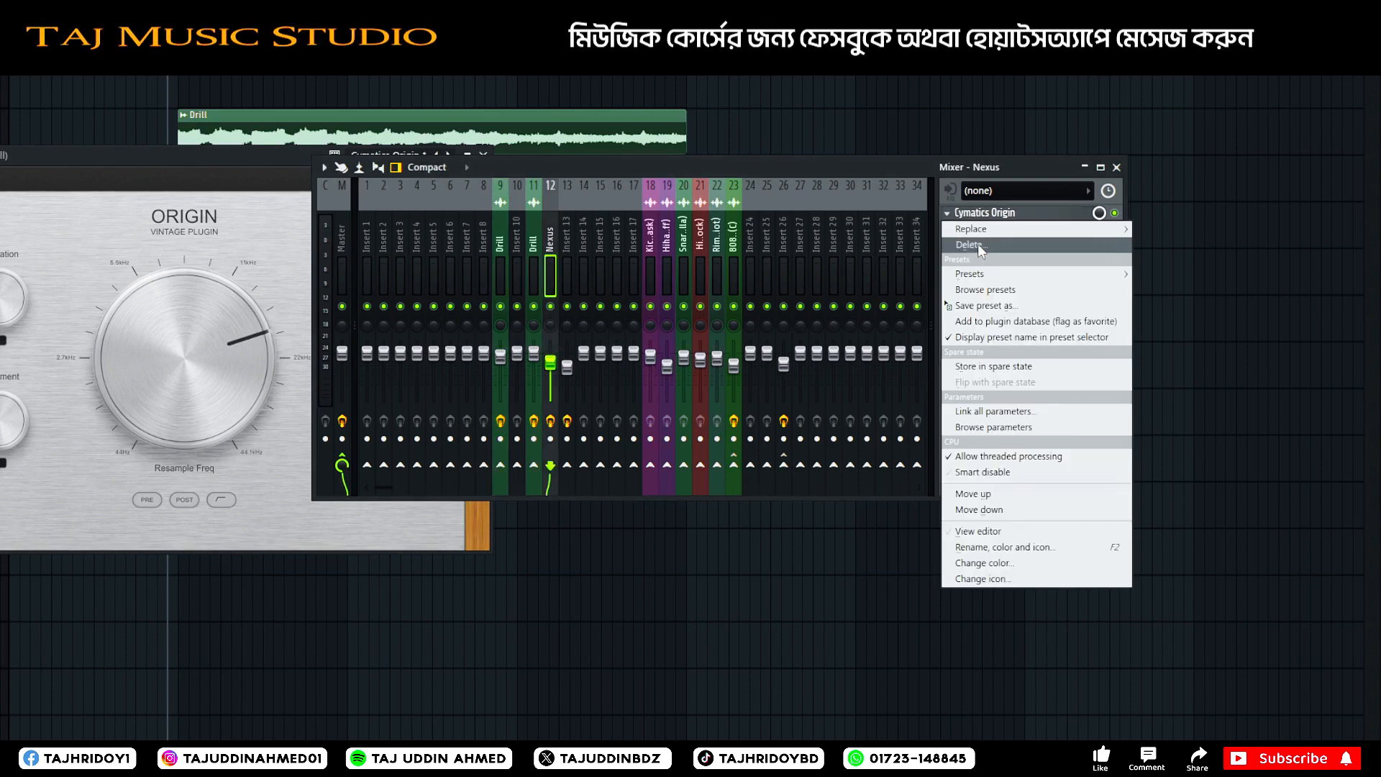
click(970, 245)
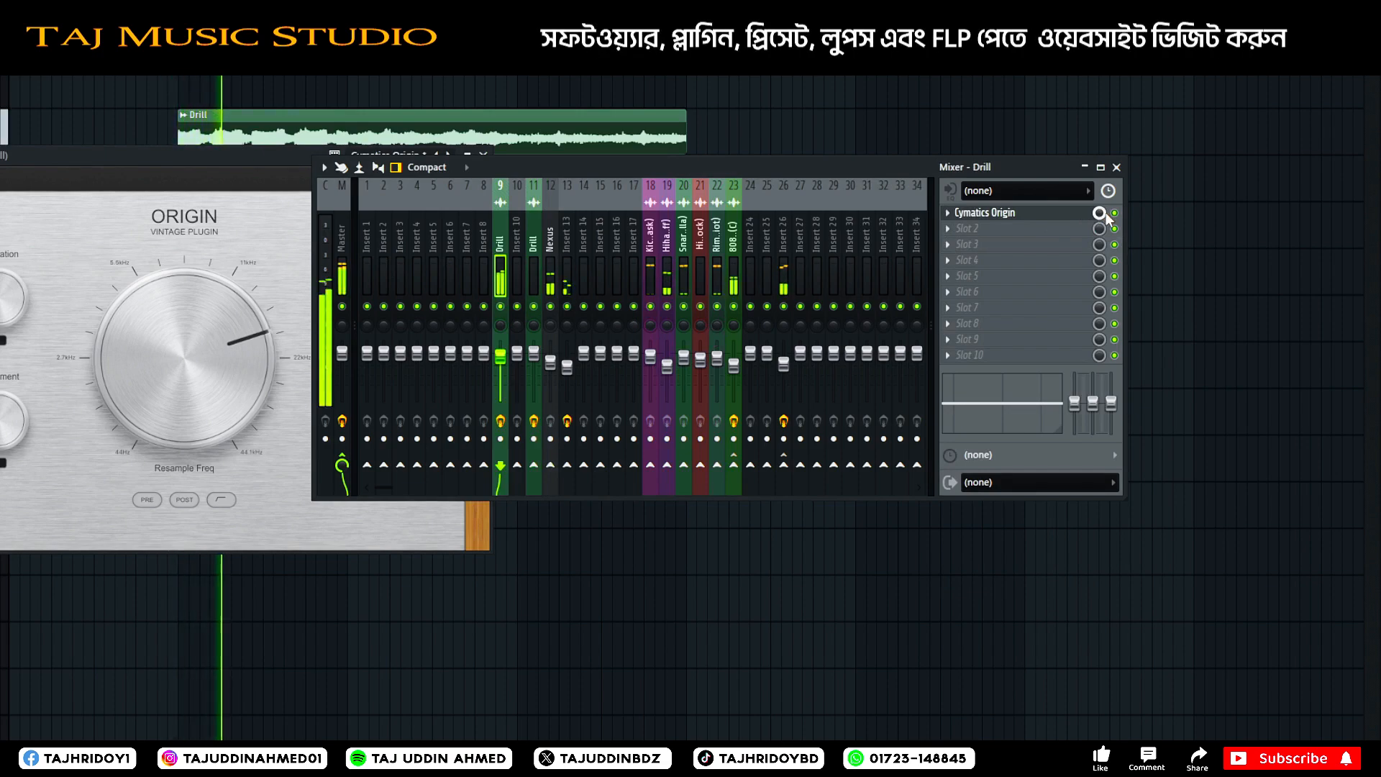
Create an automation clip for the Cymatics Origin mix level on Drill insert 9, and close the mixer and plugin windows.
key(space)
right_click(1101, 213)
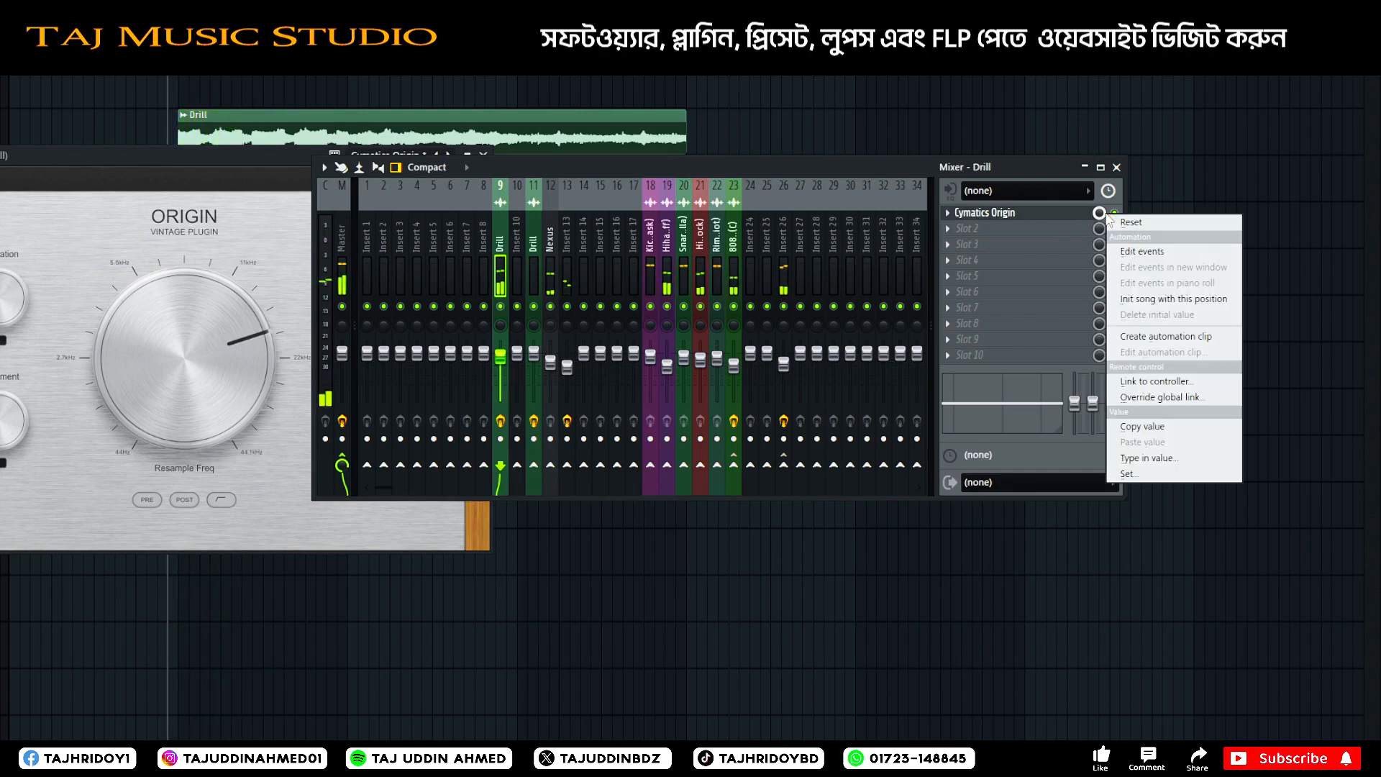
click(1150, 338)
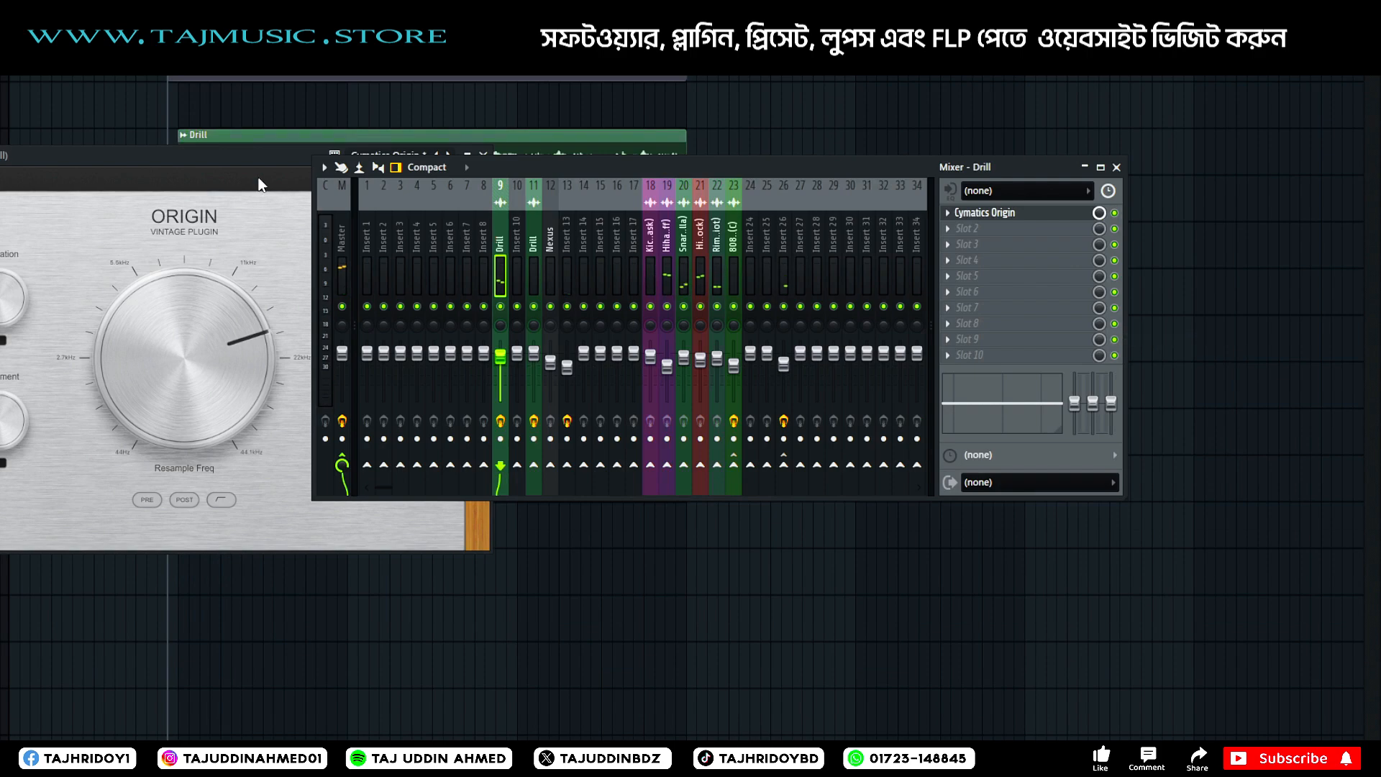
click(1116, 167)
click(483, 154)
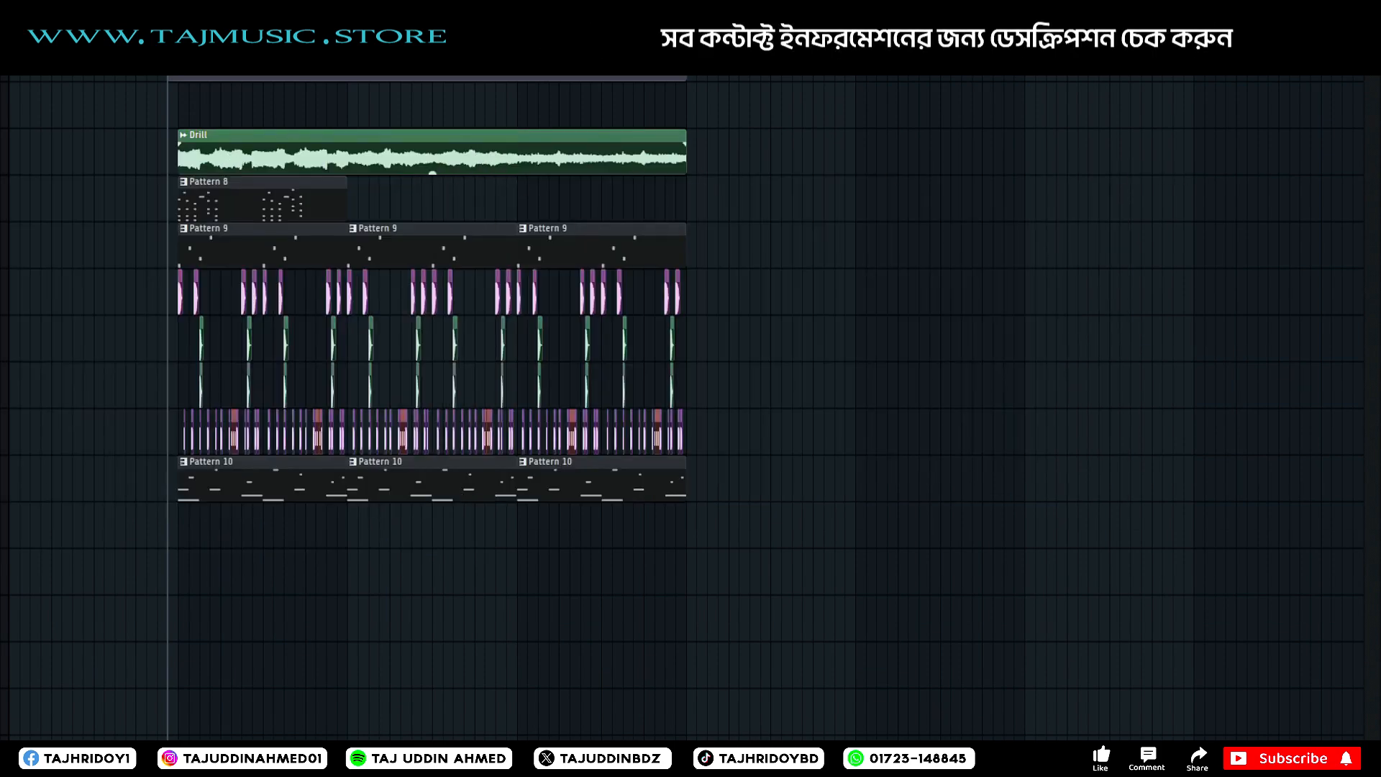
Move the Drill clip one section before the drums, split and repeat its last section to the arrangement's end, and add Pattern 8 above the third Pattern 9.
drag(358, 134, 189, 135)
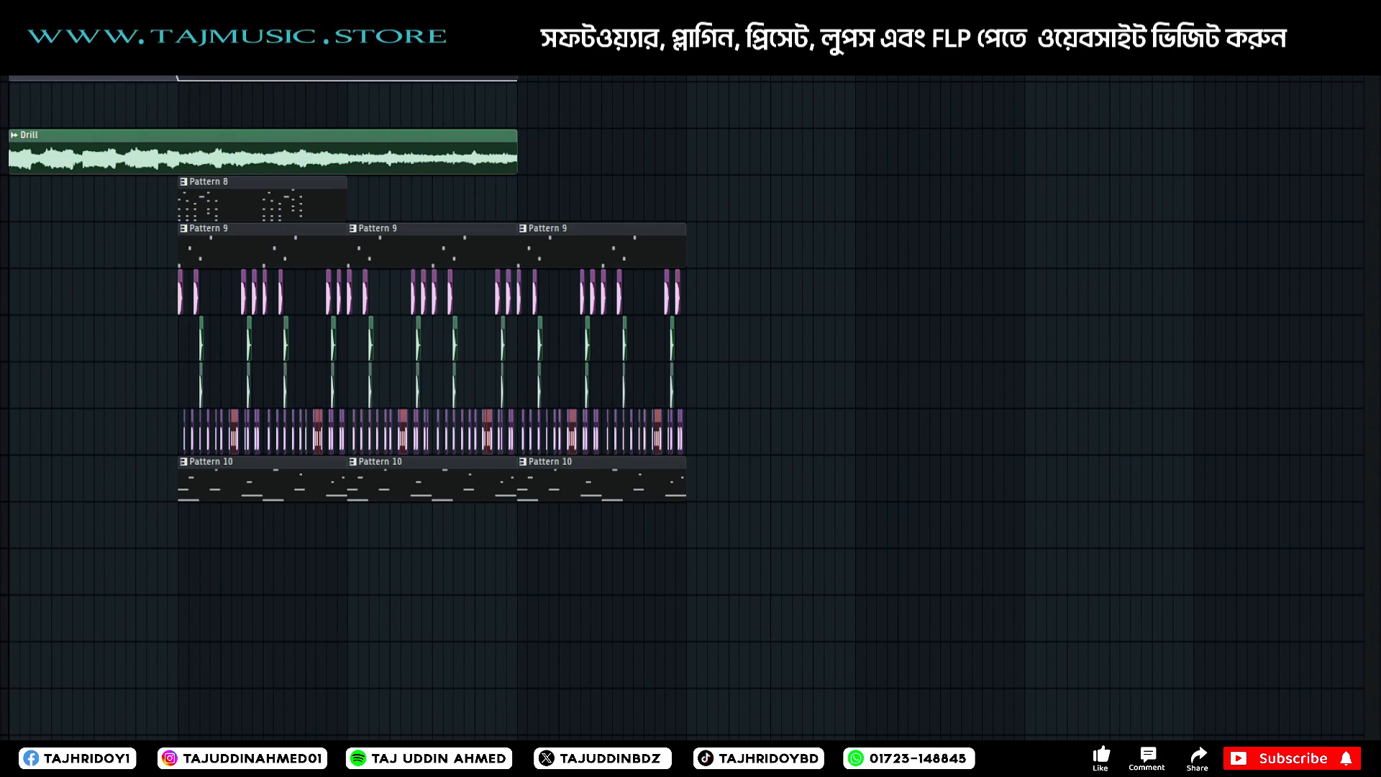
click(179, 173)
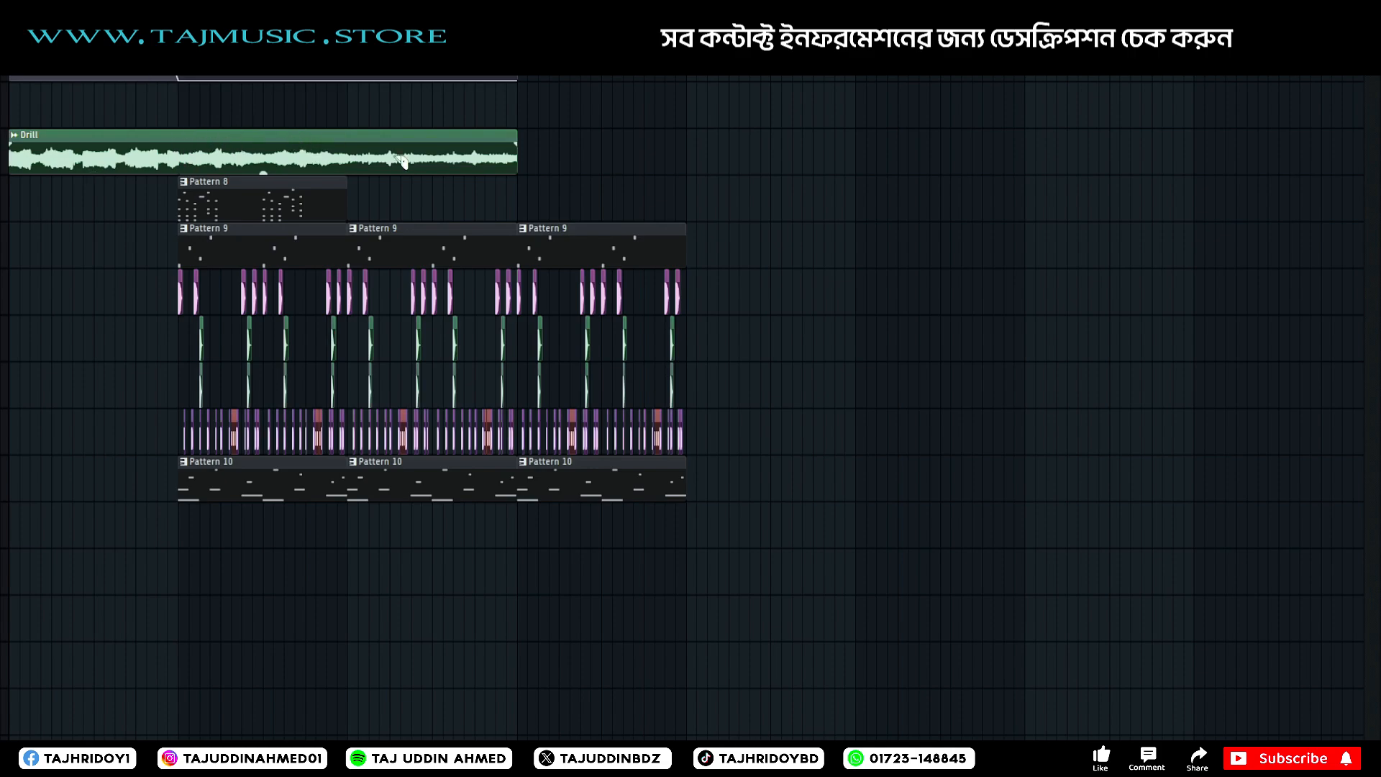
click(349, 173)
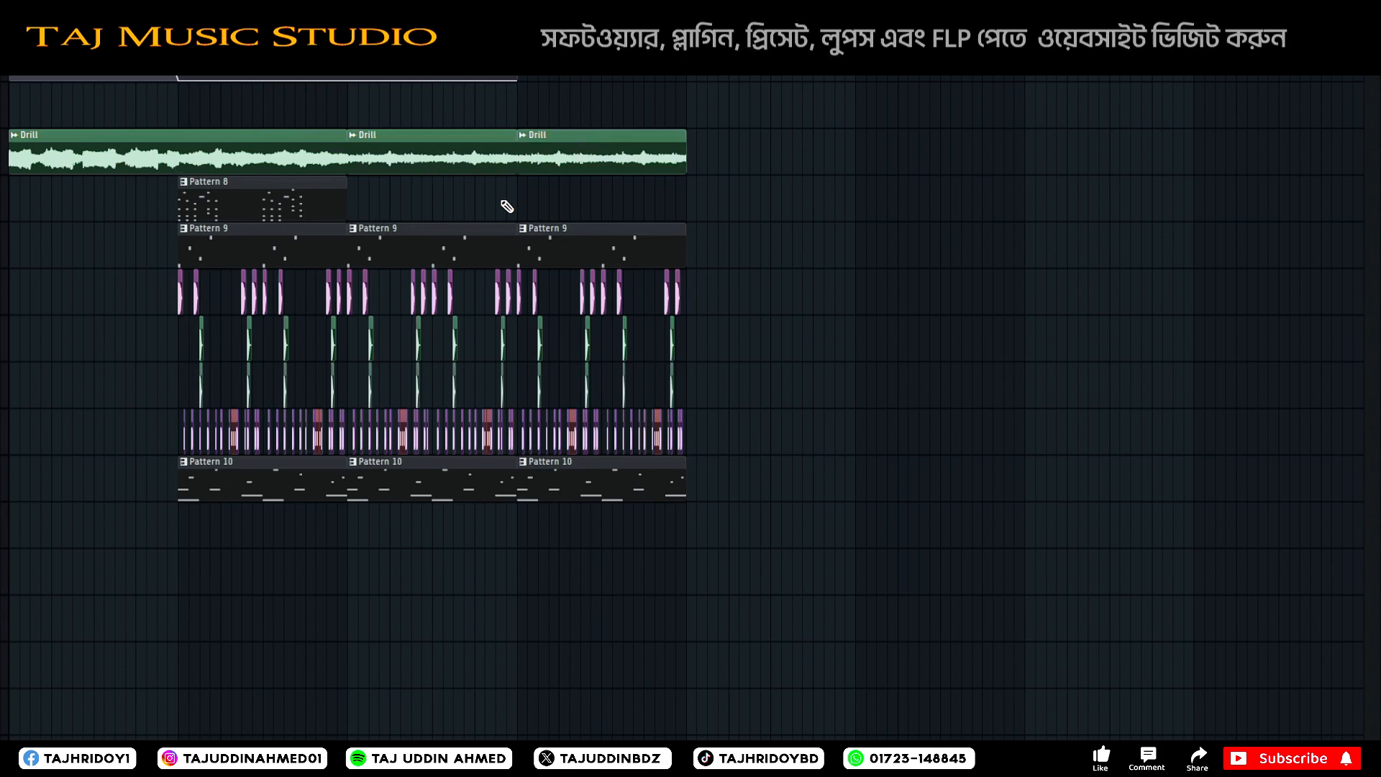
click(562, 199)
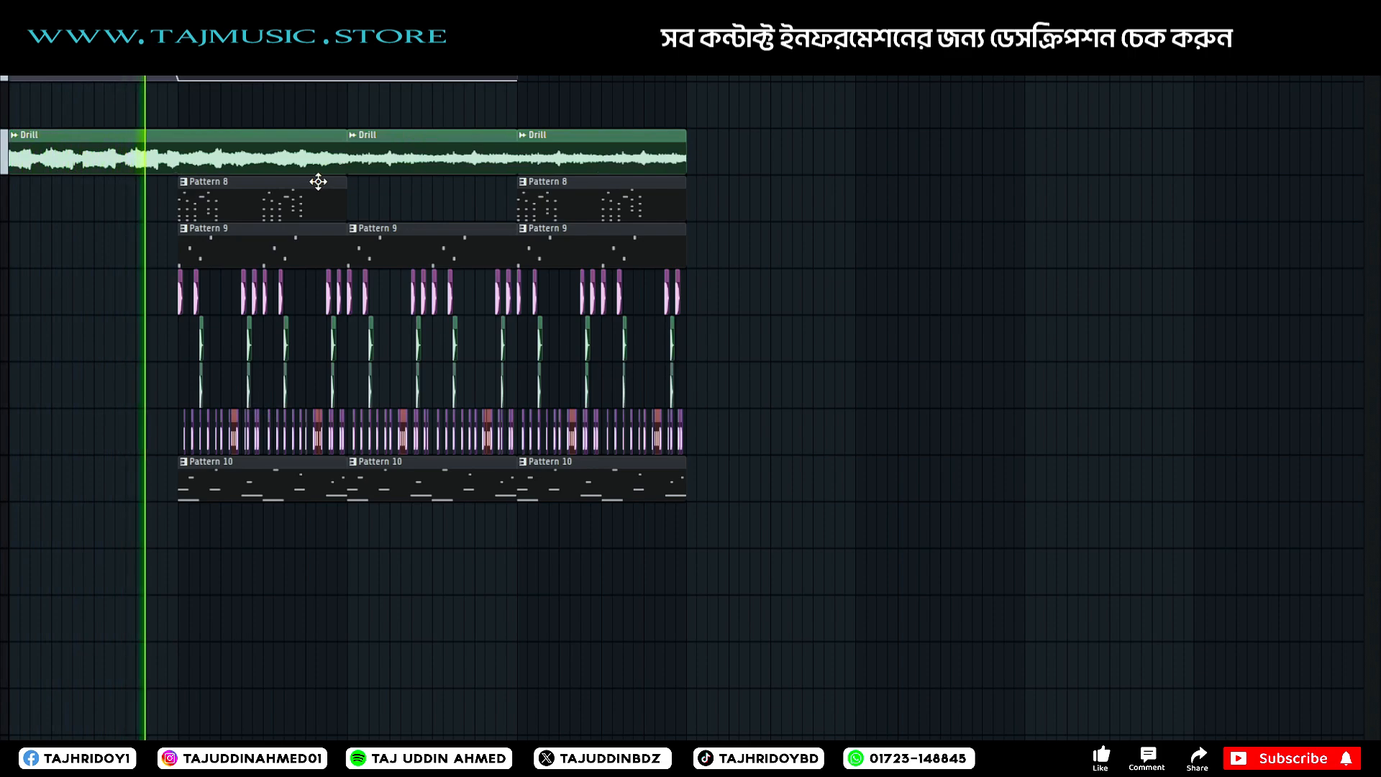
Solo the Drill track on insert 9 in the mixer during playback and lower its volume.
key(F9)
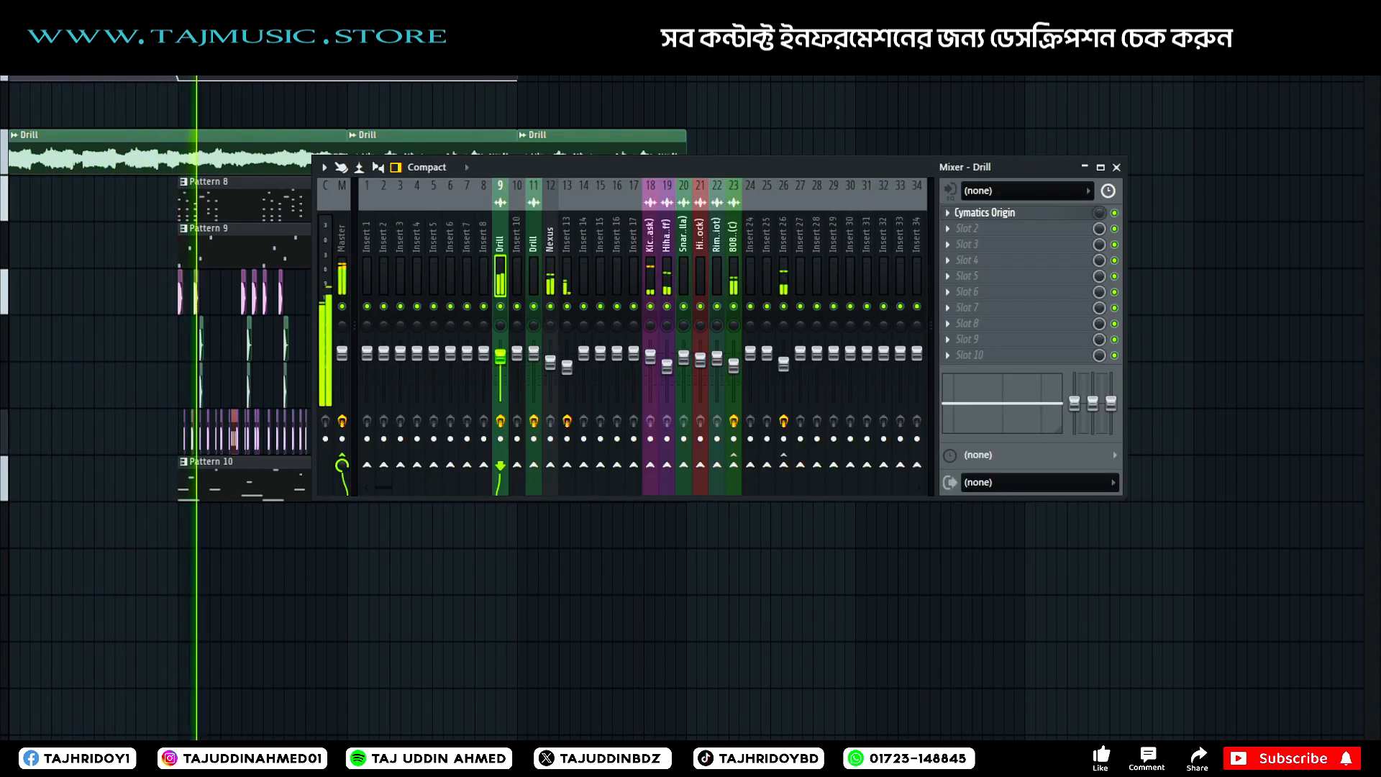
right_click(500, 307)
drag(500, 355, 500, 372)
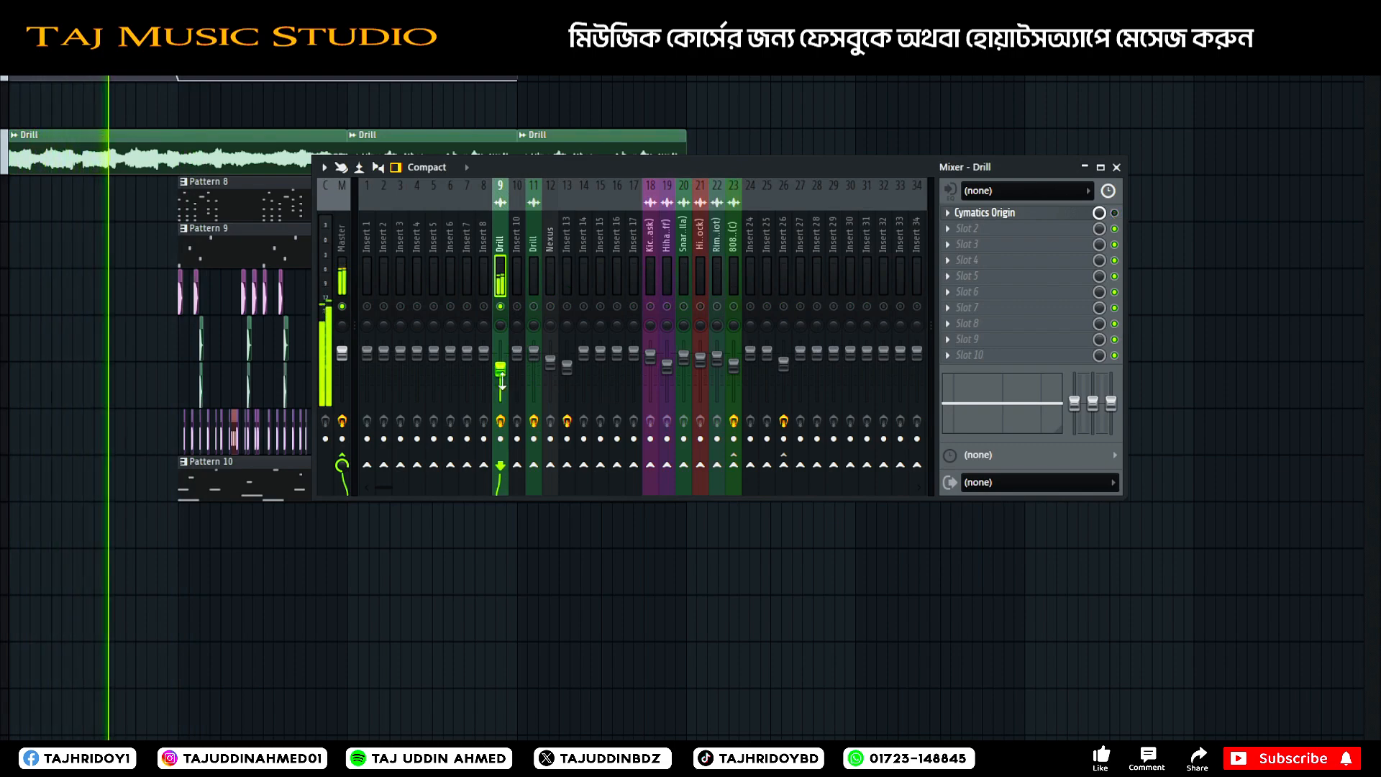
Load Fruity Parametric EQ 2 into the Drill track's second effect slot and move the mixer clear of the EQ window.
click(968, 228)
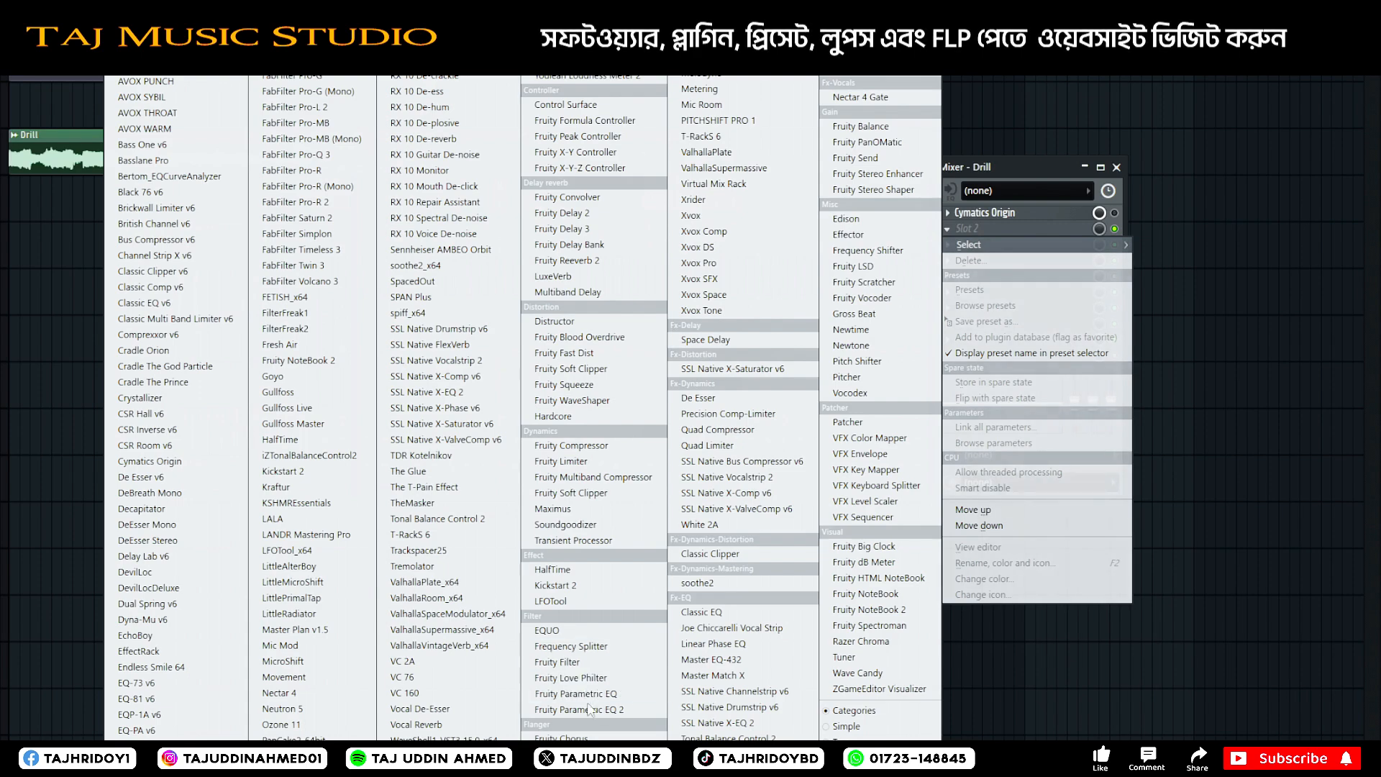
click(229, 383)
drag(538, 169, 820, 85)
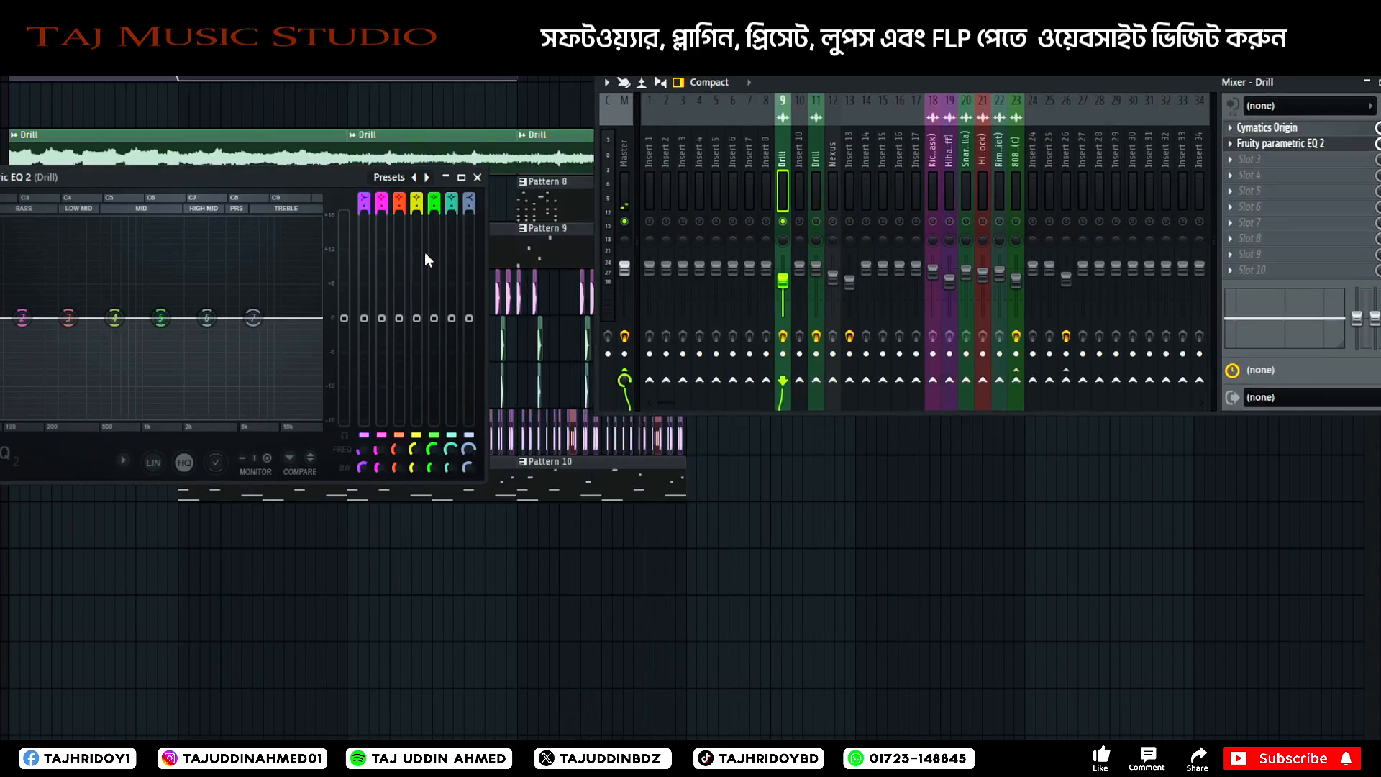
Change band 1 of the Drill track's EQ to a high pass, raise its cutoff to thin the lows during playback, and close the EQ.
key(space)
drag(23, 318, 69, 415)
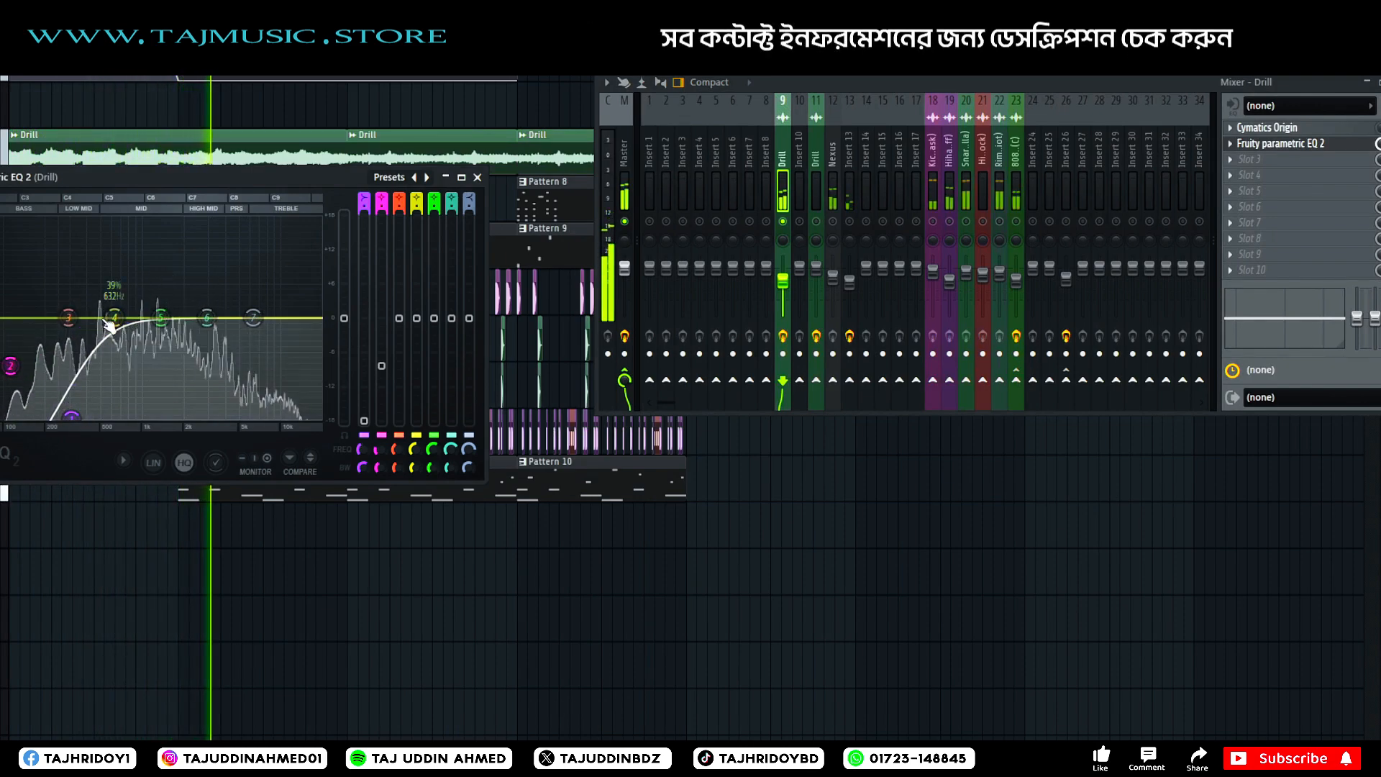
right_click(9, 366)
click(43, 389)
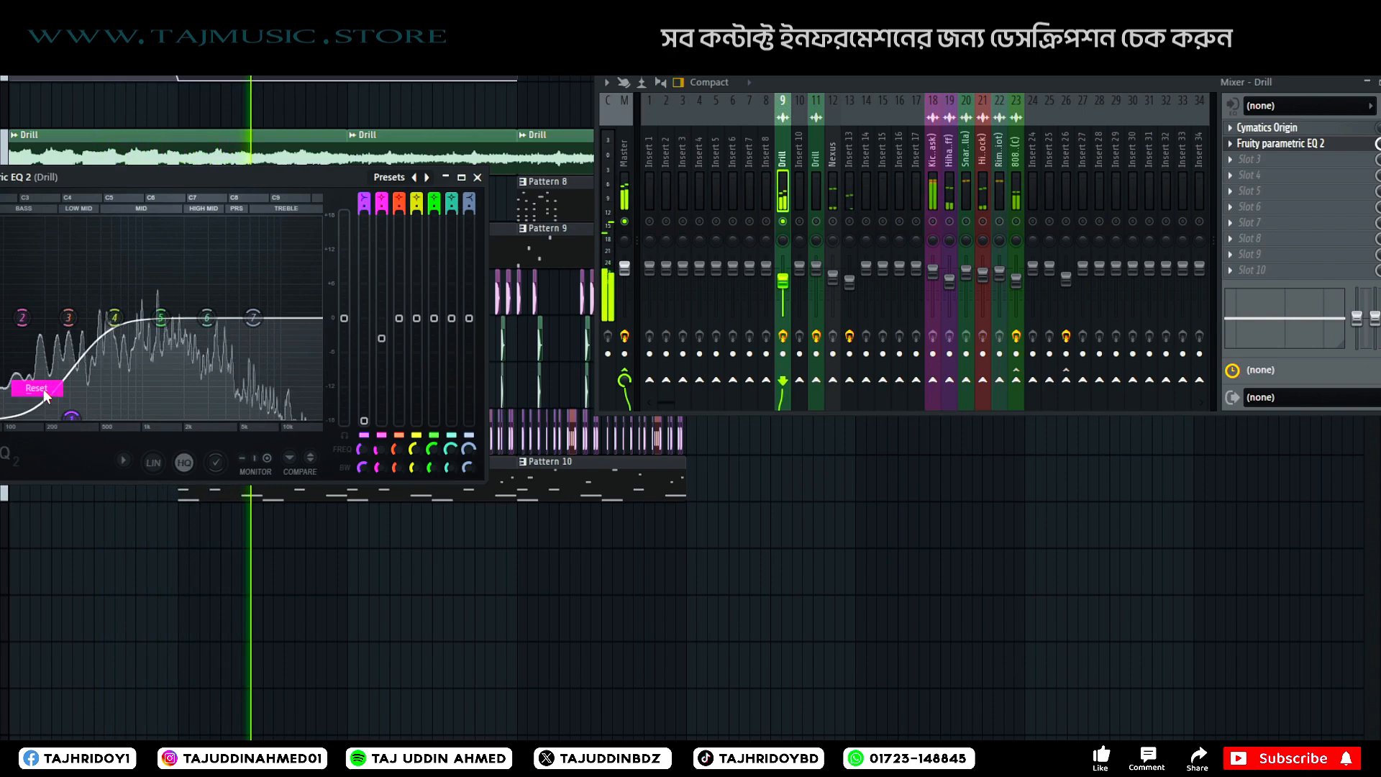
right_click(71, 417)
mouse_move(125, 464)
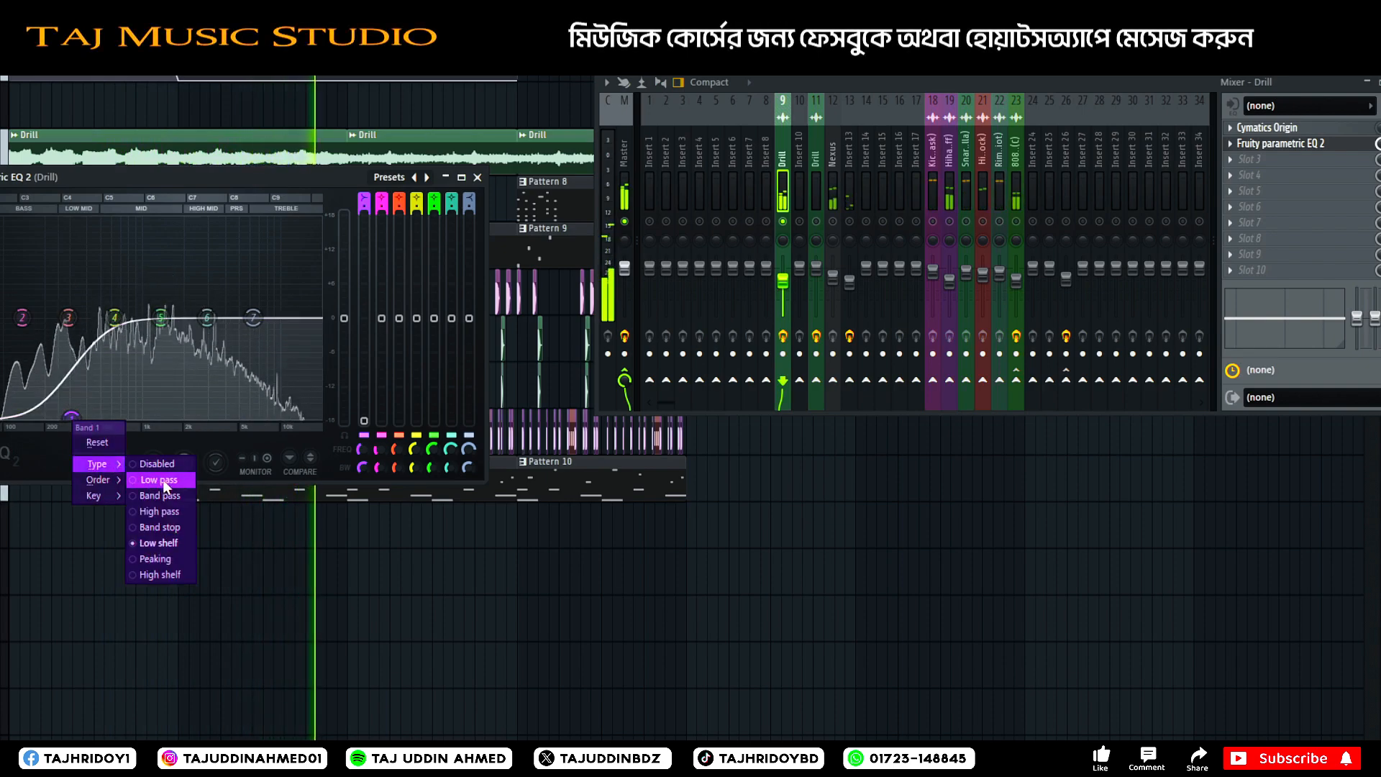
click(174, 512)
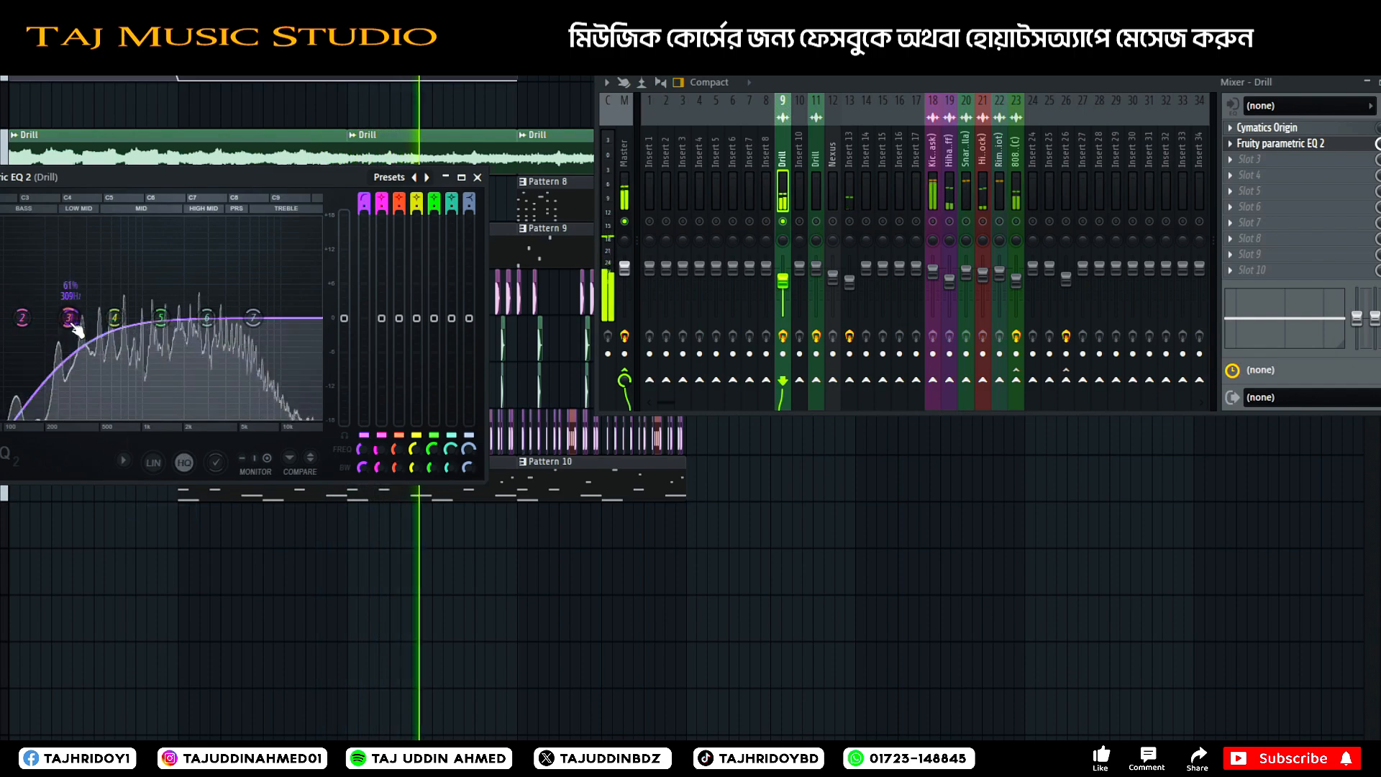
mouse_move(72, 320)
mouse_down()
mouse_move(40, 319)
mouse_move(90, 318)
mouse_up()
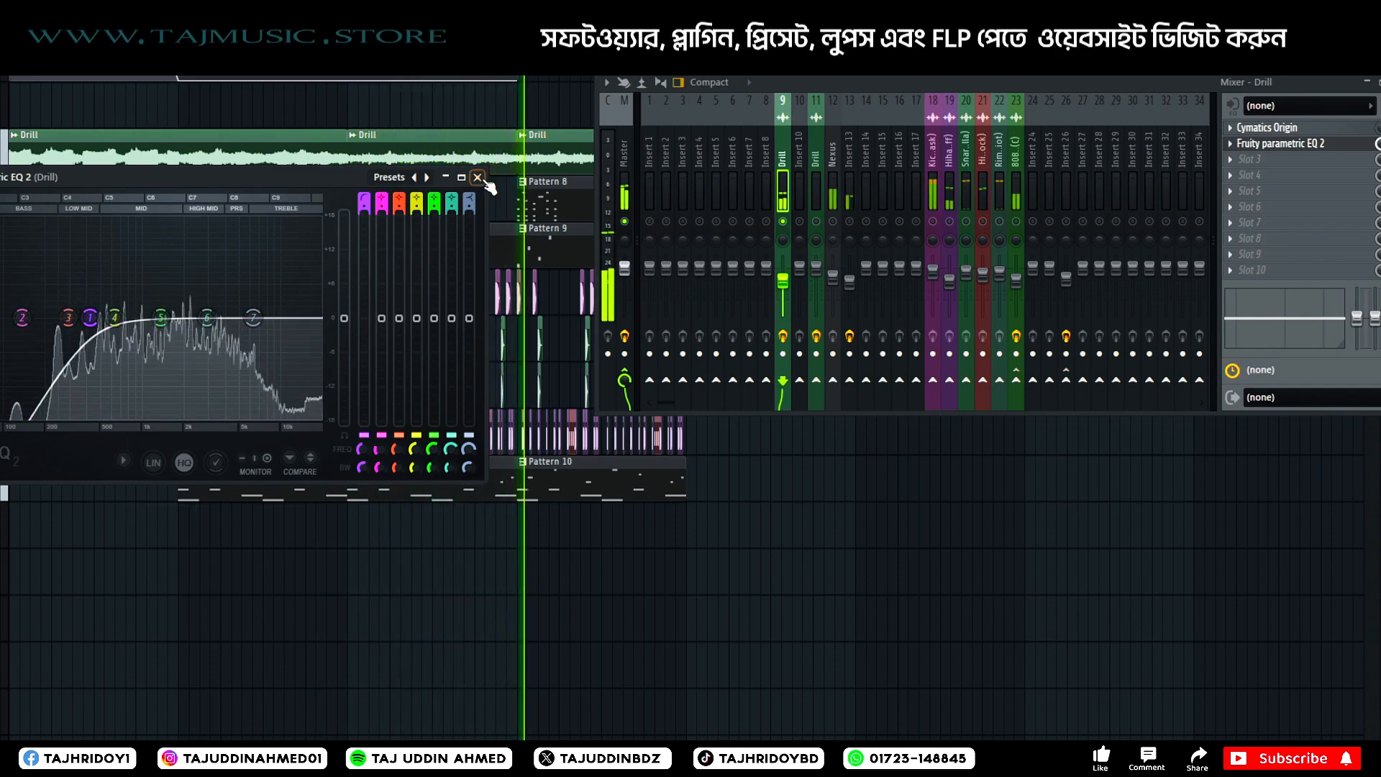
click(478, 178)
Turn off solo on the Drill track and close the mixer, dismissing the project's Save as dialog without saving.
drag(899, 79, 638, 83)
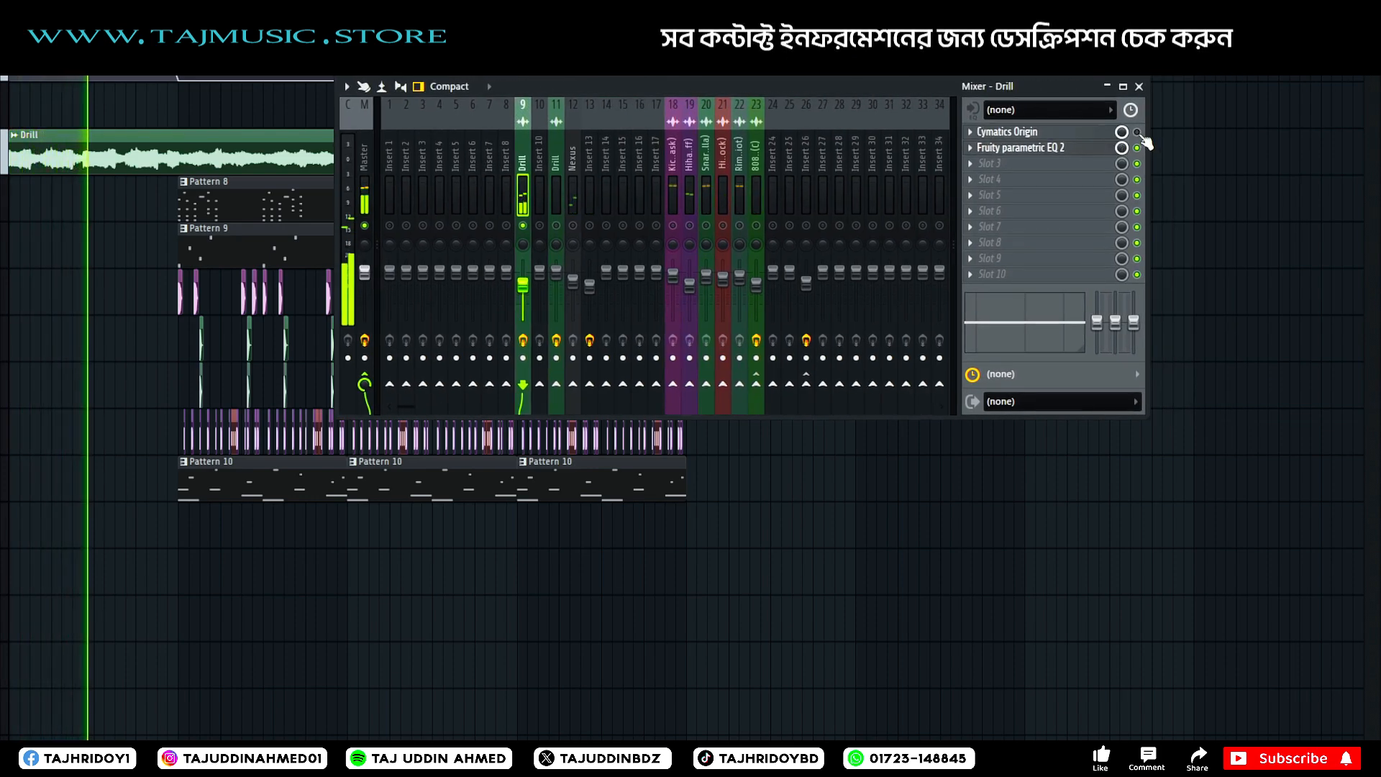
right_click(531, 230)
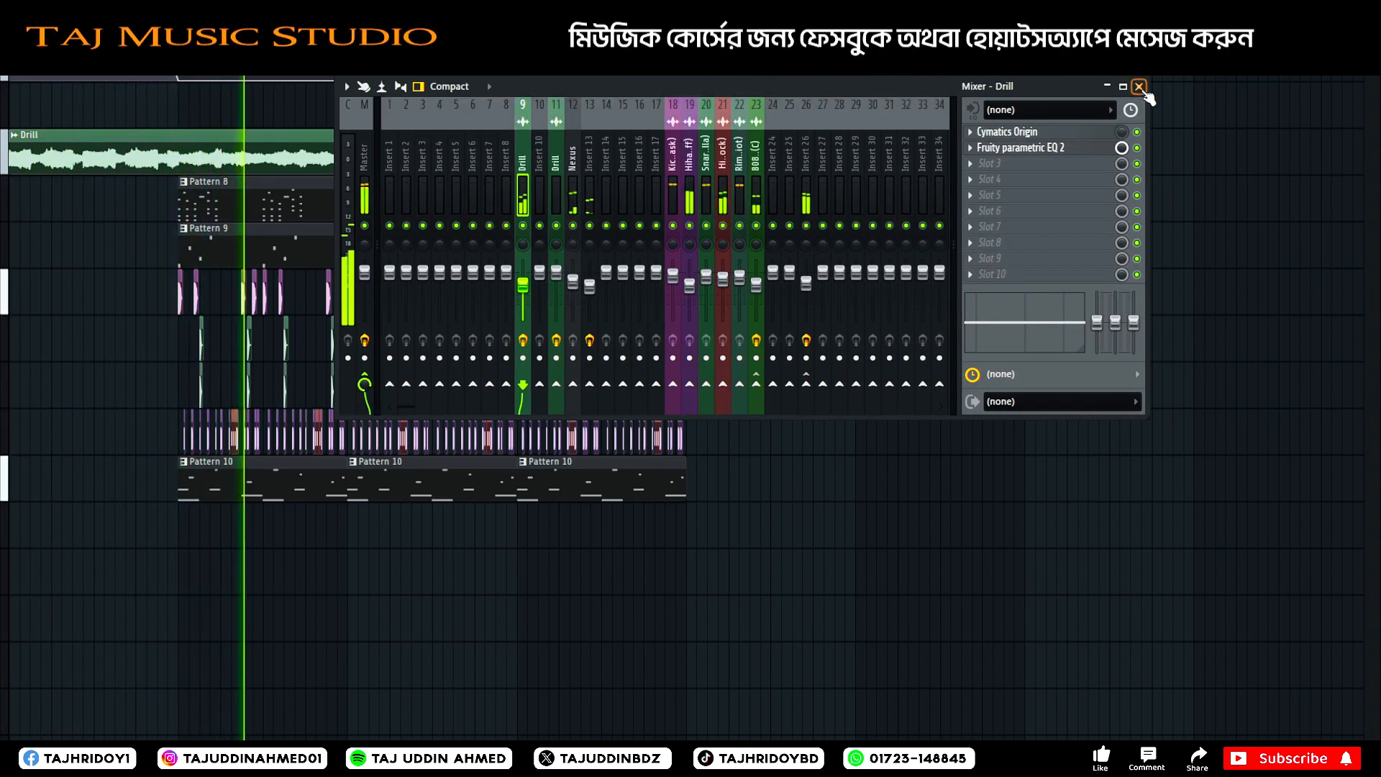
key(F9)
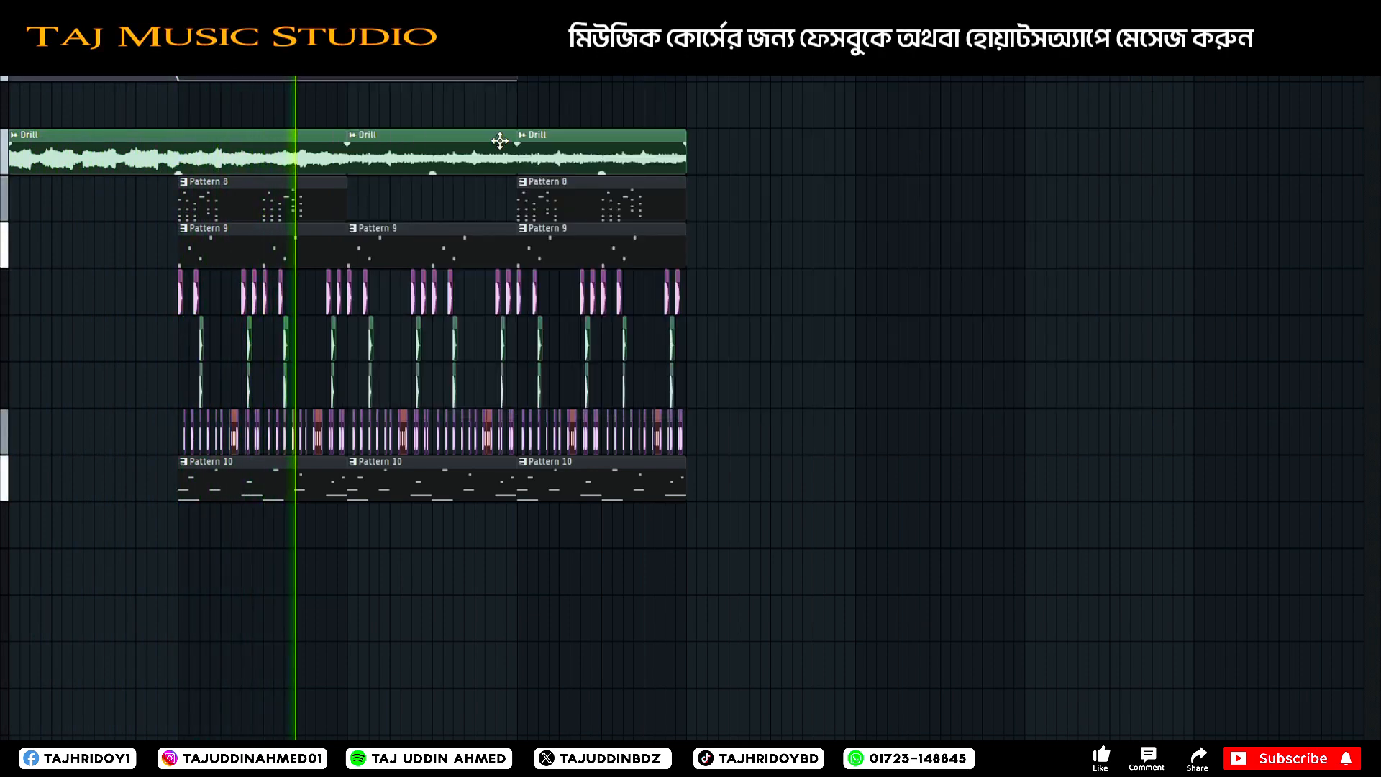
key(ctrl+s)
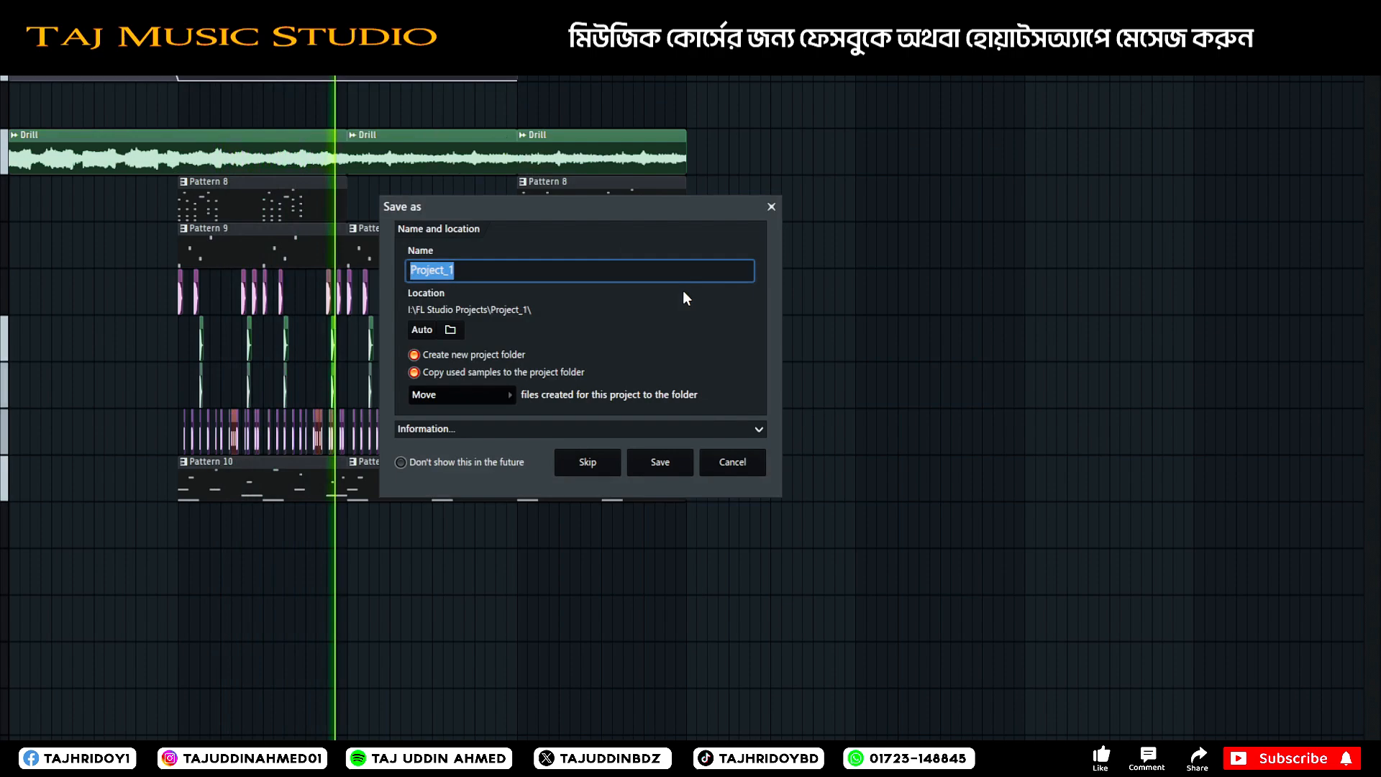
click(771, 207)
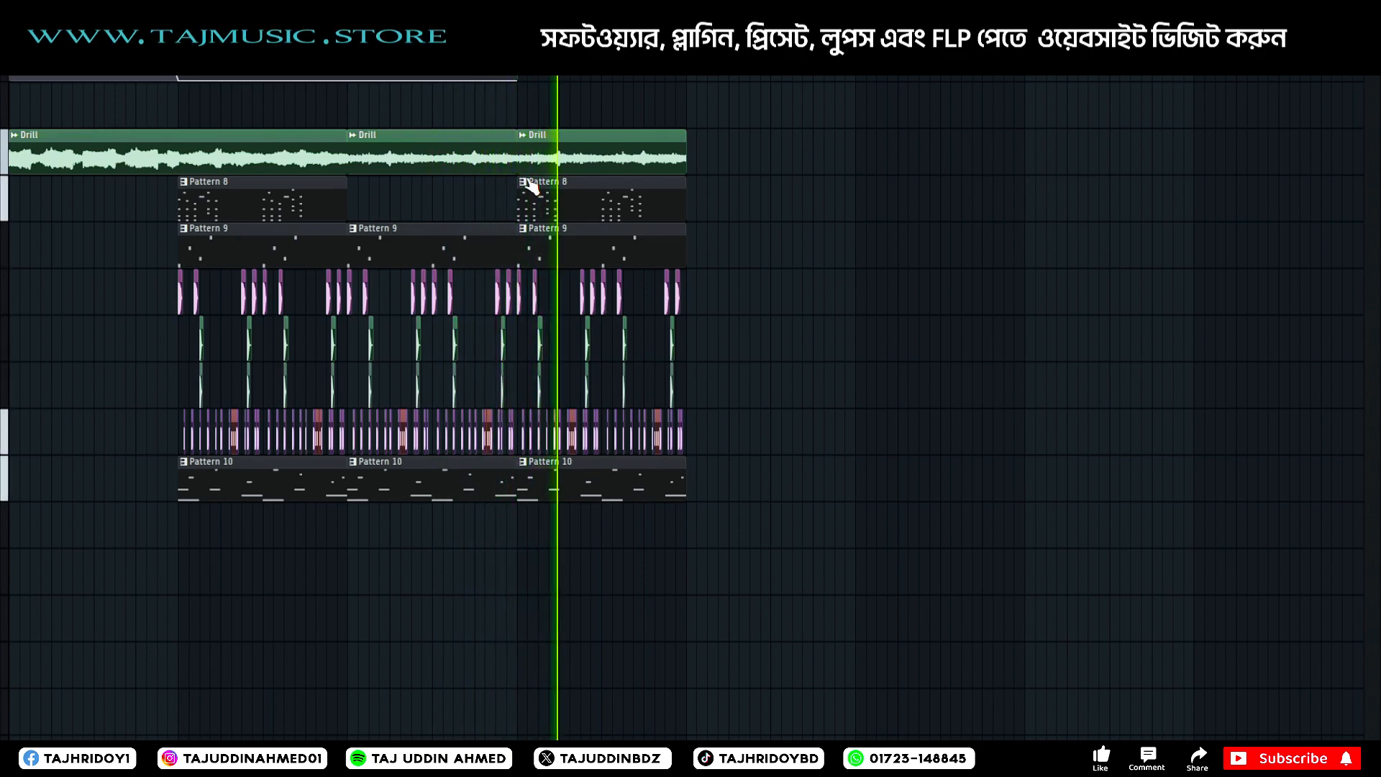
Play back the change from the first drum section into the second to check the kick rhythm.
key(space)
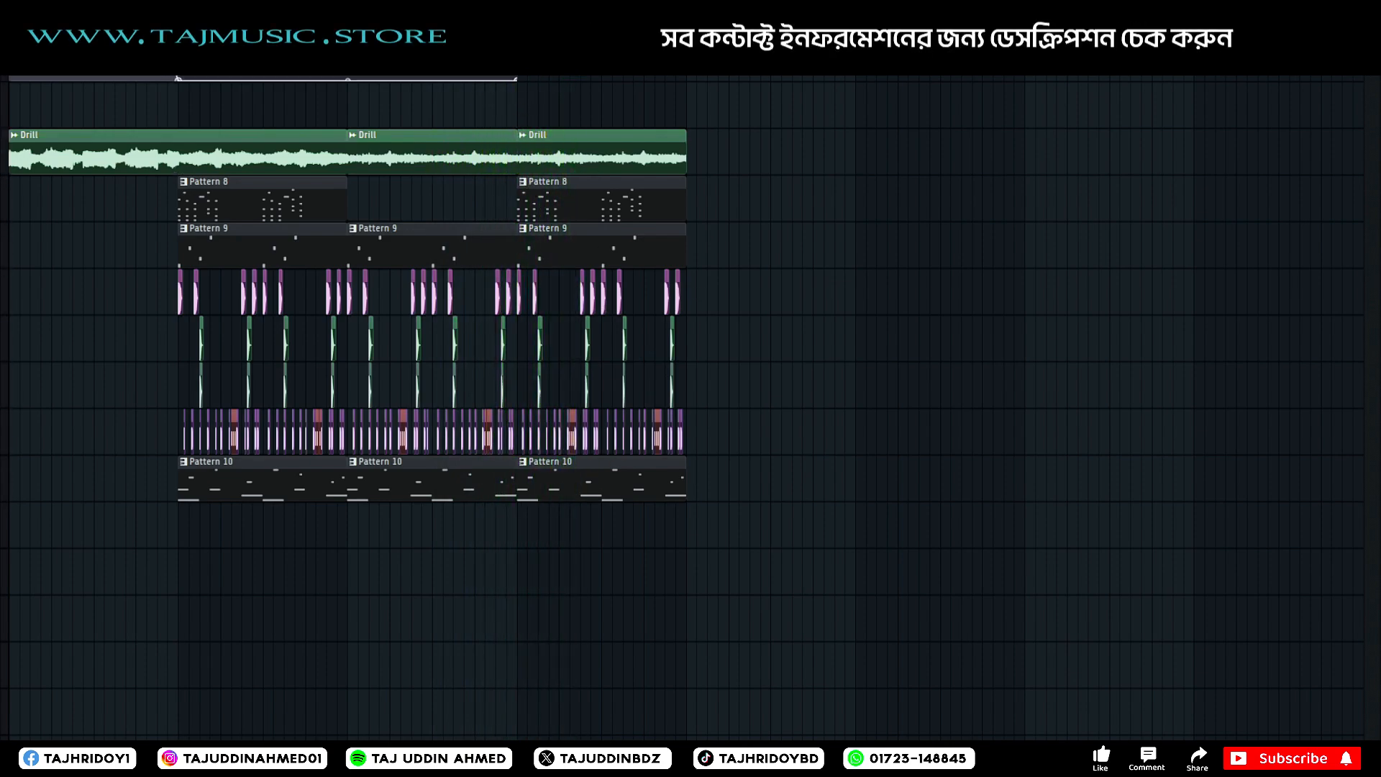
scroll(315, 43, up, 7)
click(307, 44)
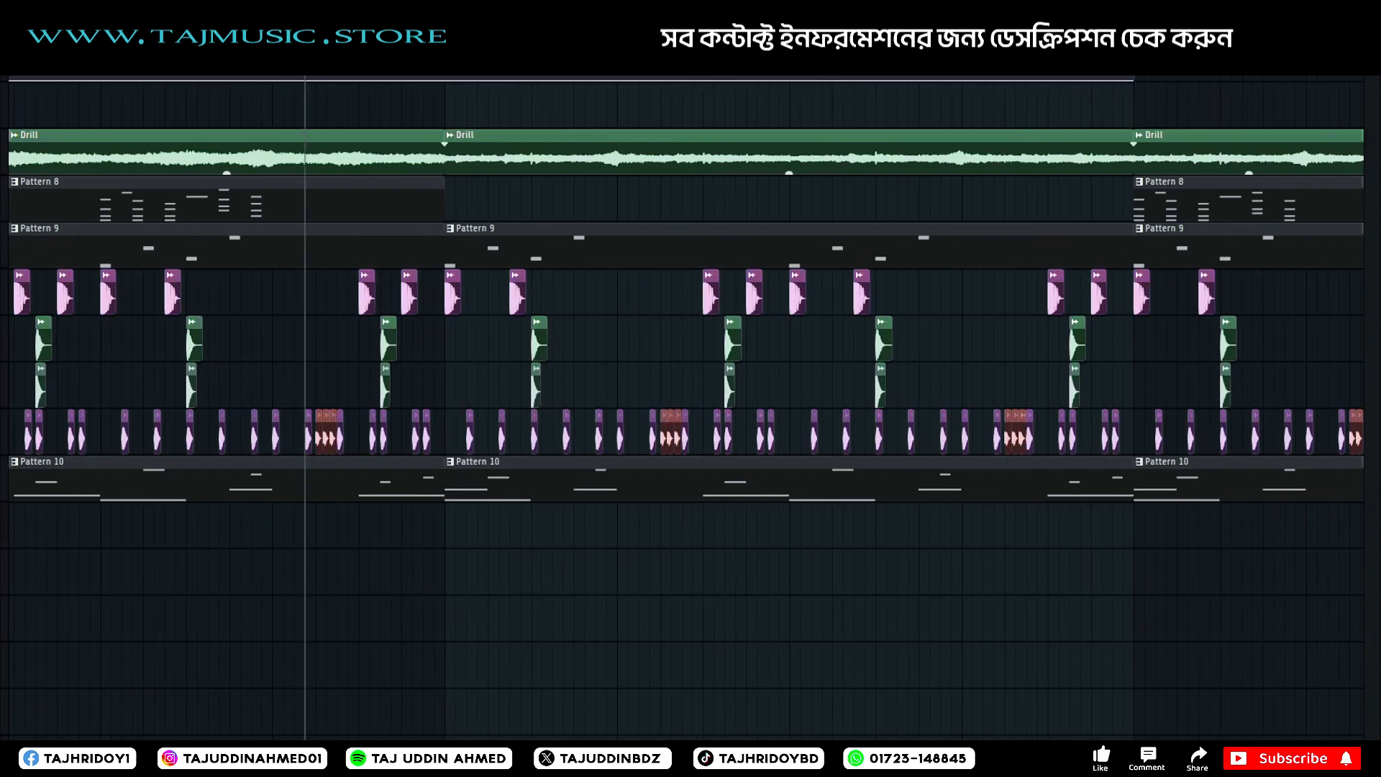
key(space)
scroll(305, 43, up, 4)
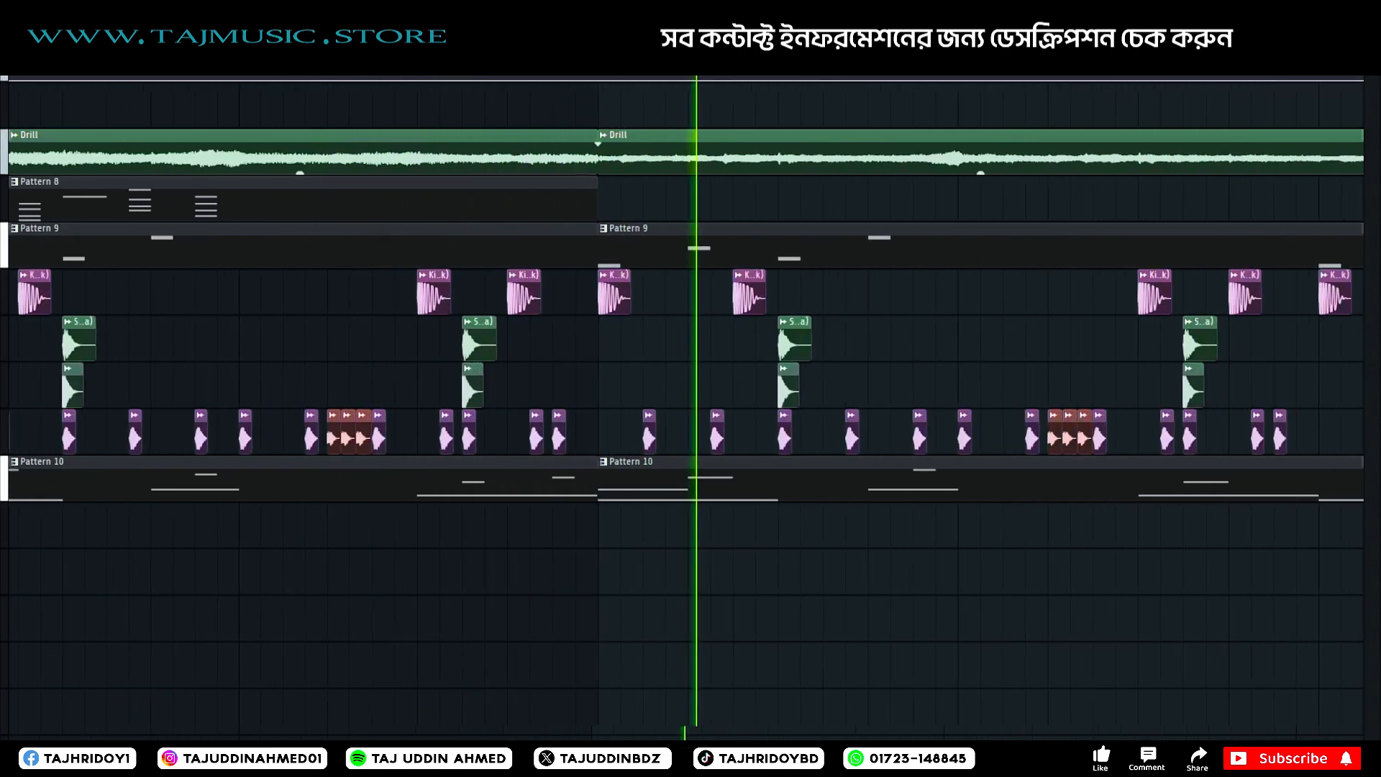
scroll(304, 43, down, 3)
scroll(305, 44, up, 4)
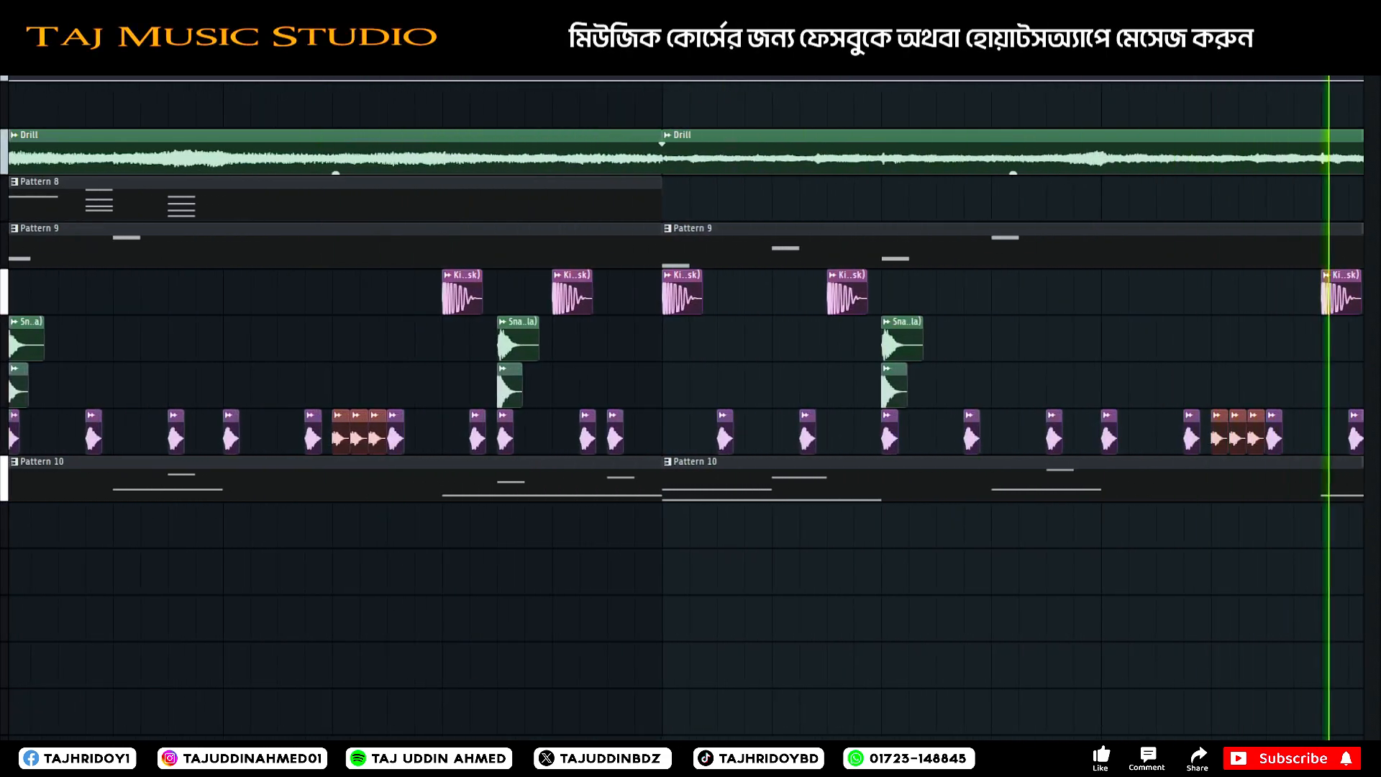
scroll(305, 43, down, 4)
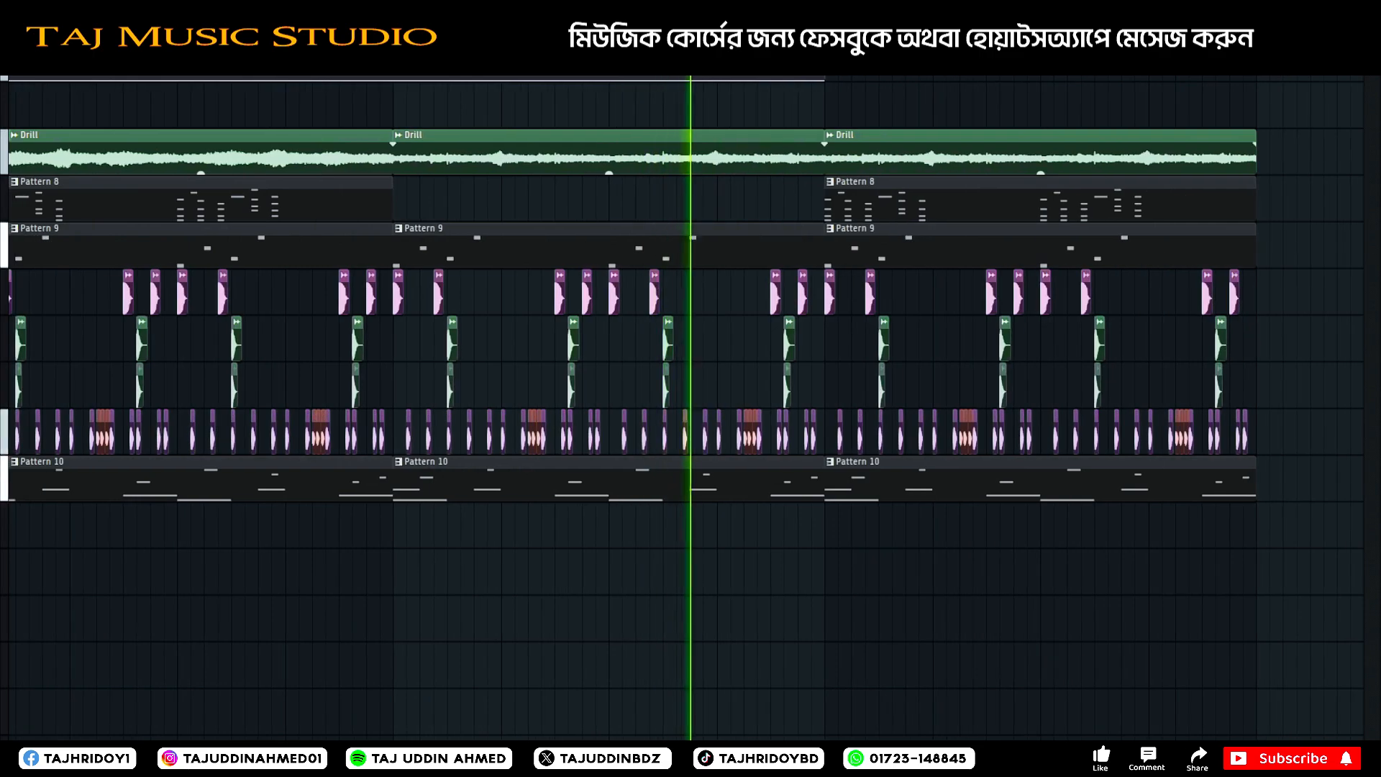
key(space)
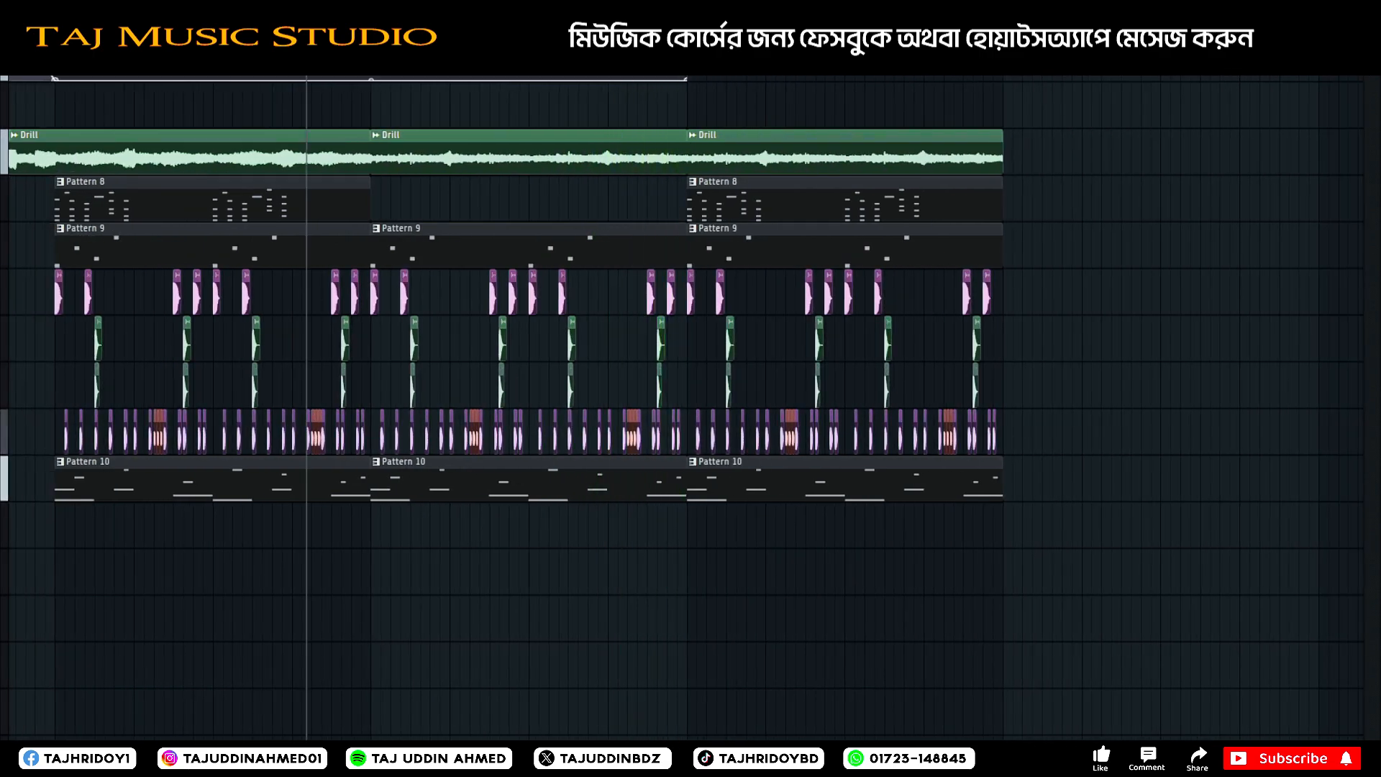
Add an extra kick just before the last two kicks of the second drum section and audition it into the third section.
scroll(638, 44, up, 8)
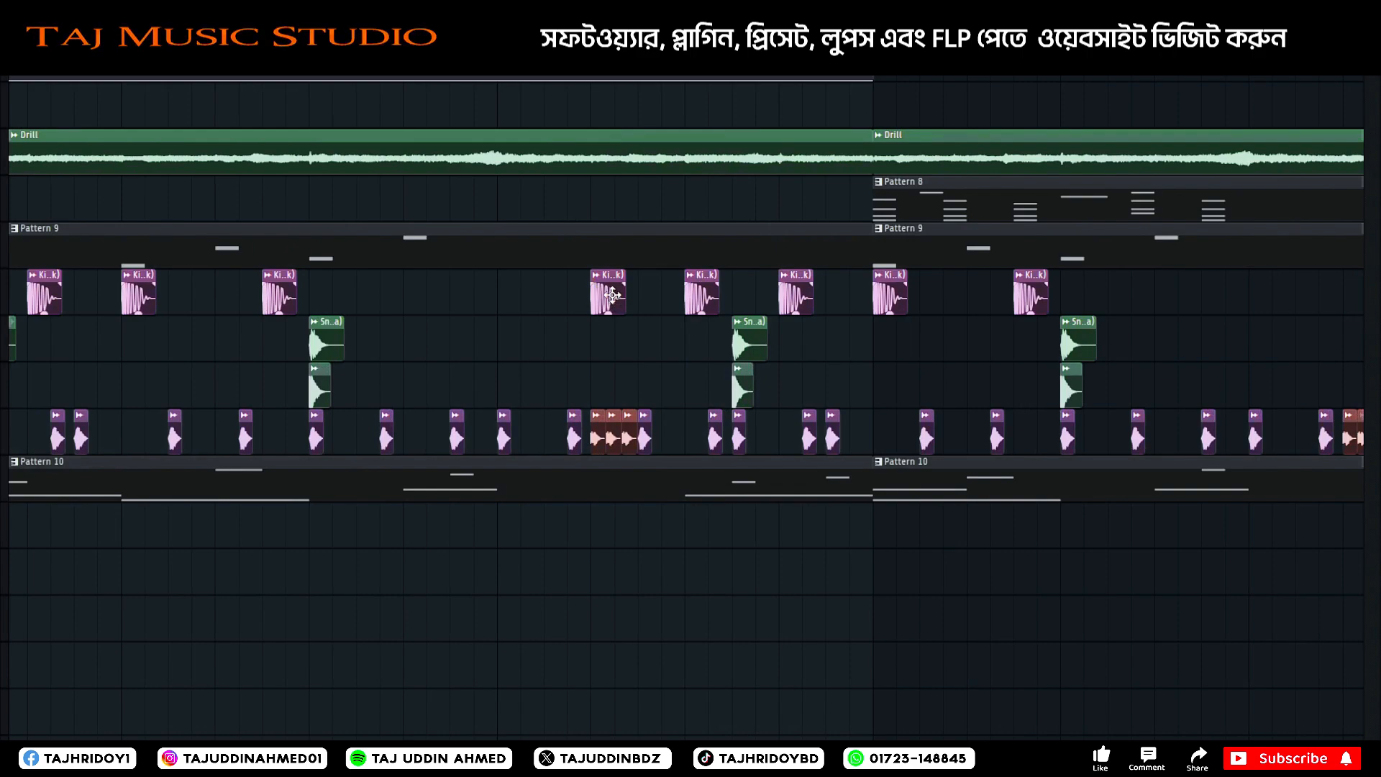
key(space)
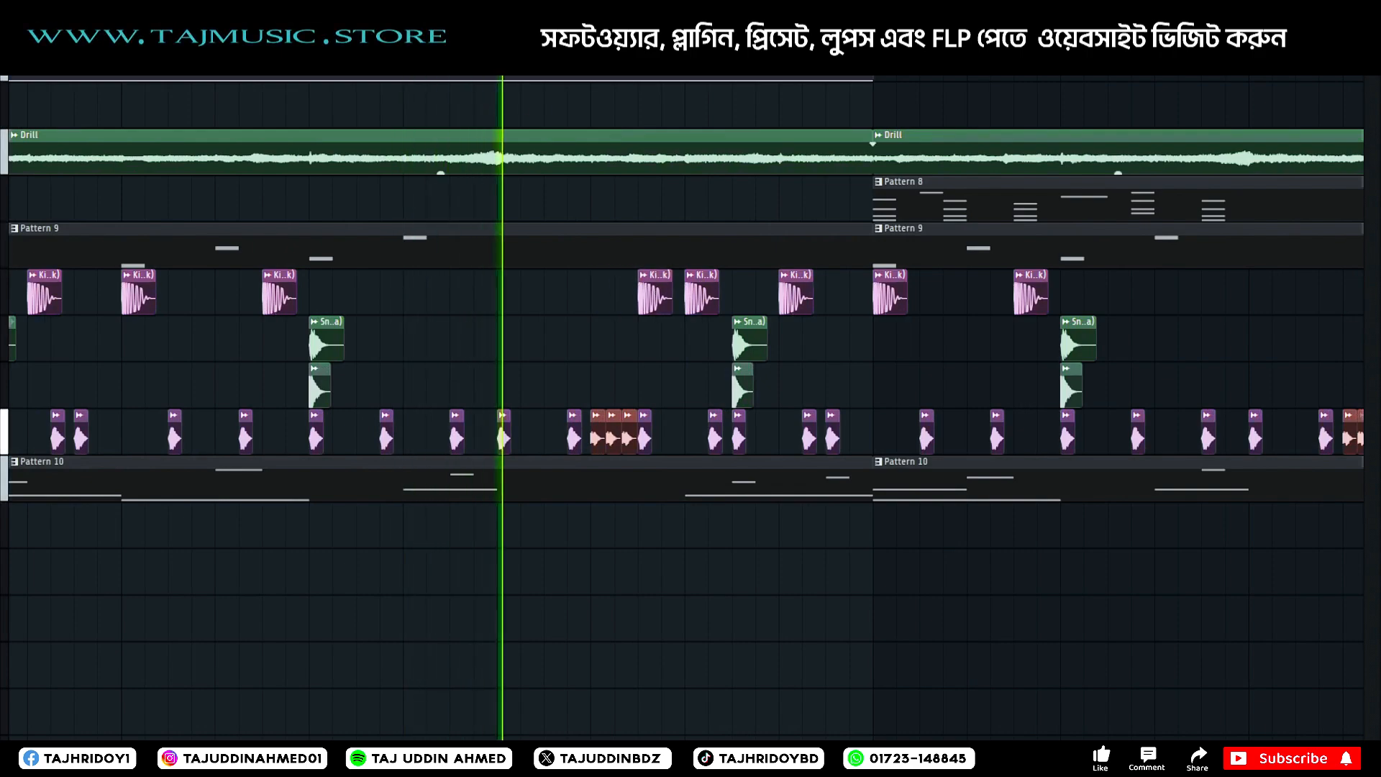
scroll(400, 58, down, 4)
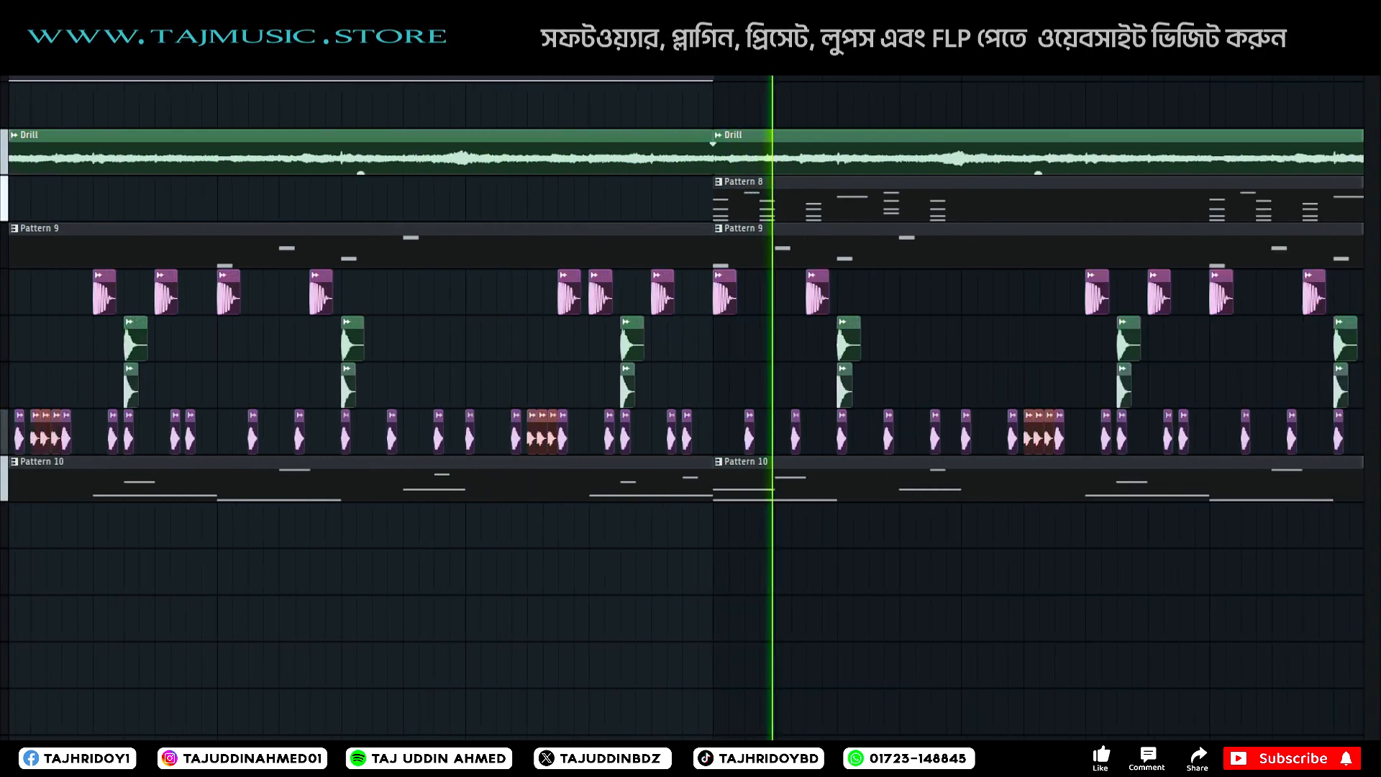
key(space)
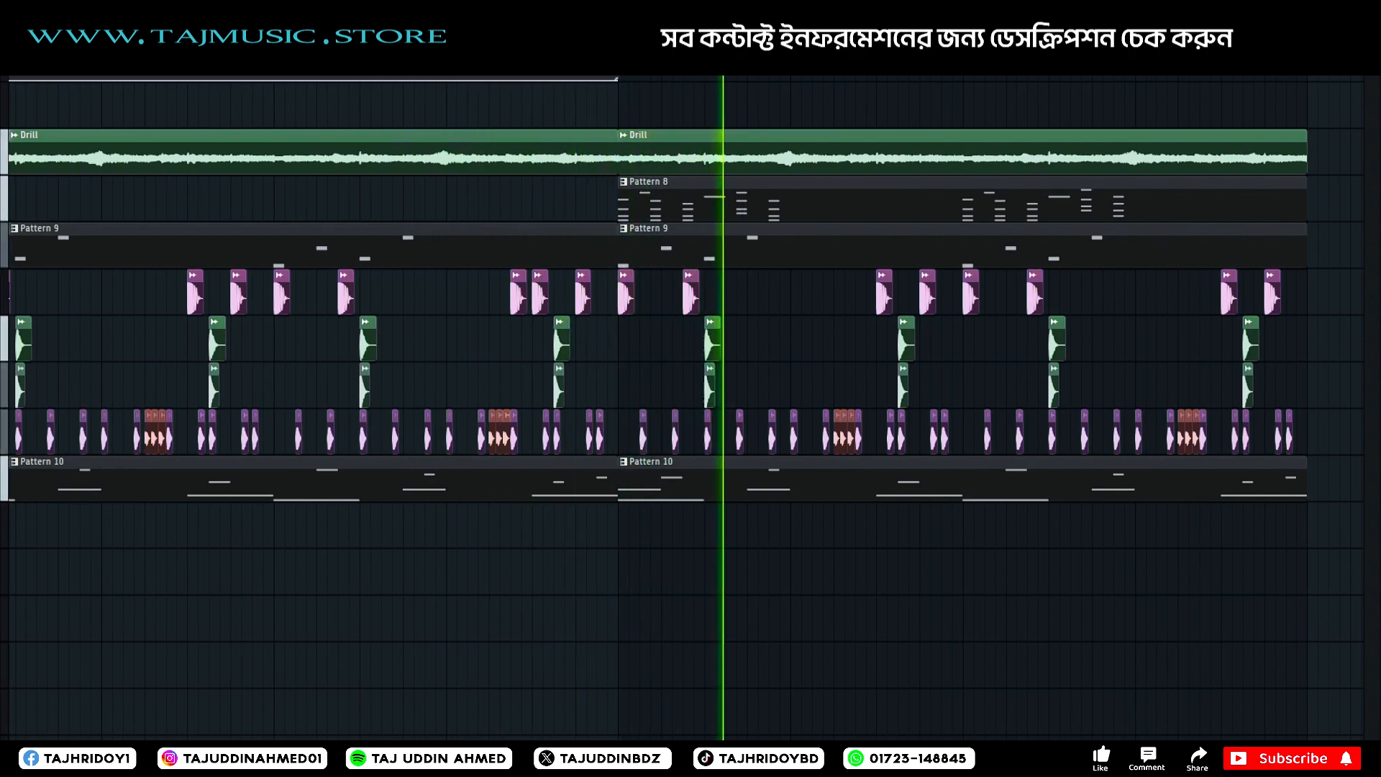
scroll(592, 343, down, 2)
scroll(805, 382, down, 2)
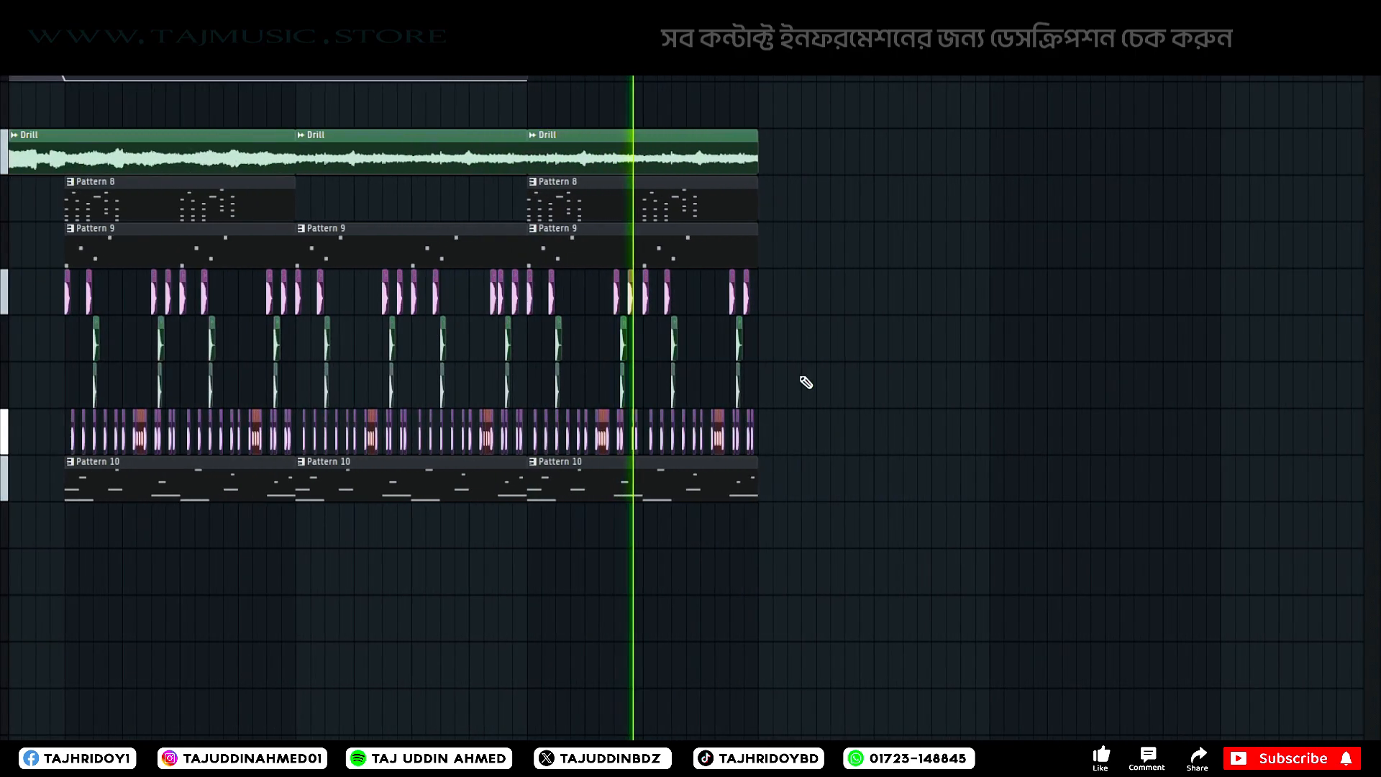
Replace the third section's drums and Pattern 10 with a copy of the first two sections' drums and Pattern 10 clips.
drag(787, 270, 533, 540)
key(space)
key(Delete)
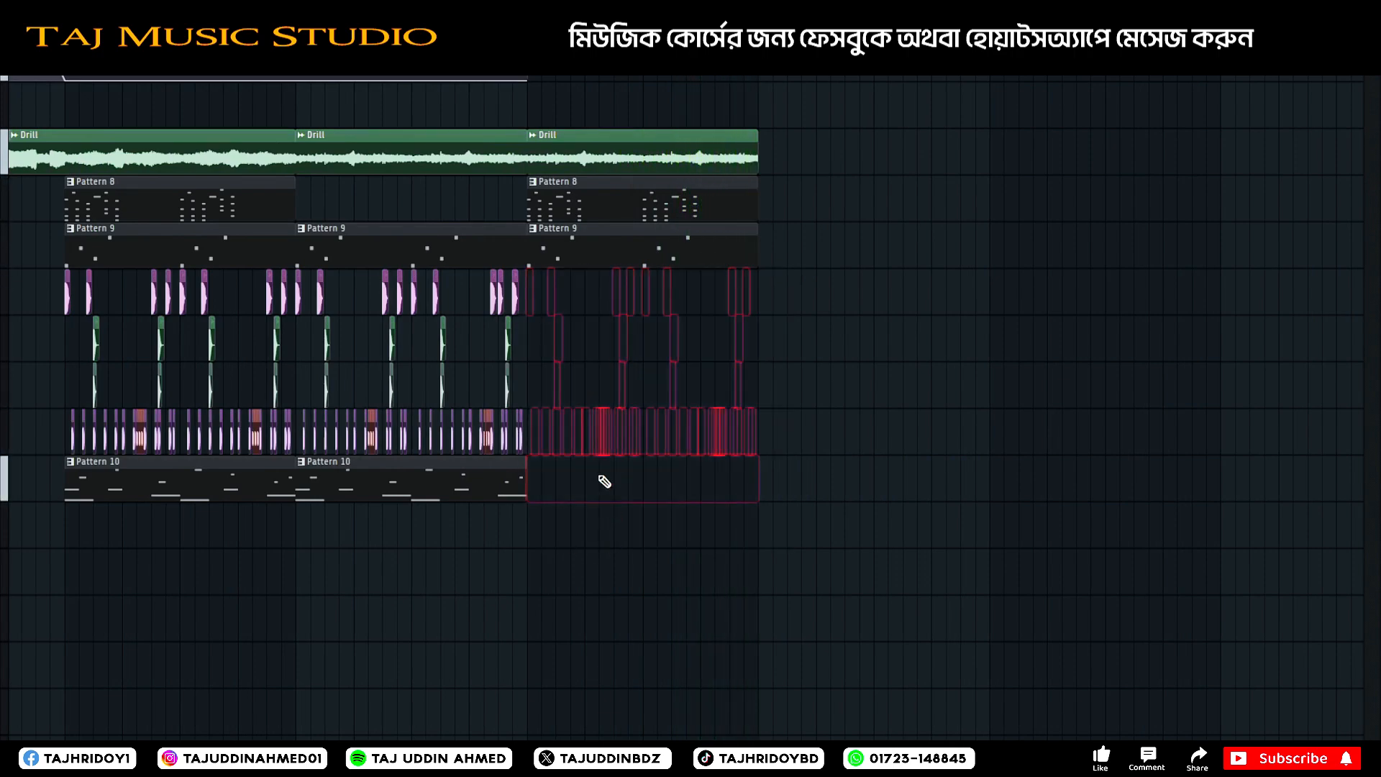
drag(563, 272, 8, 632)
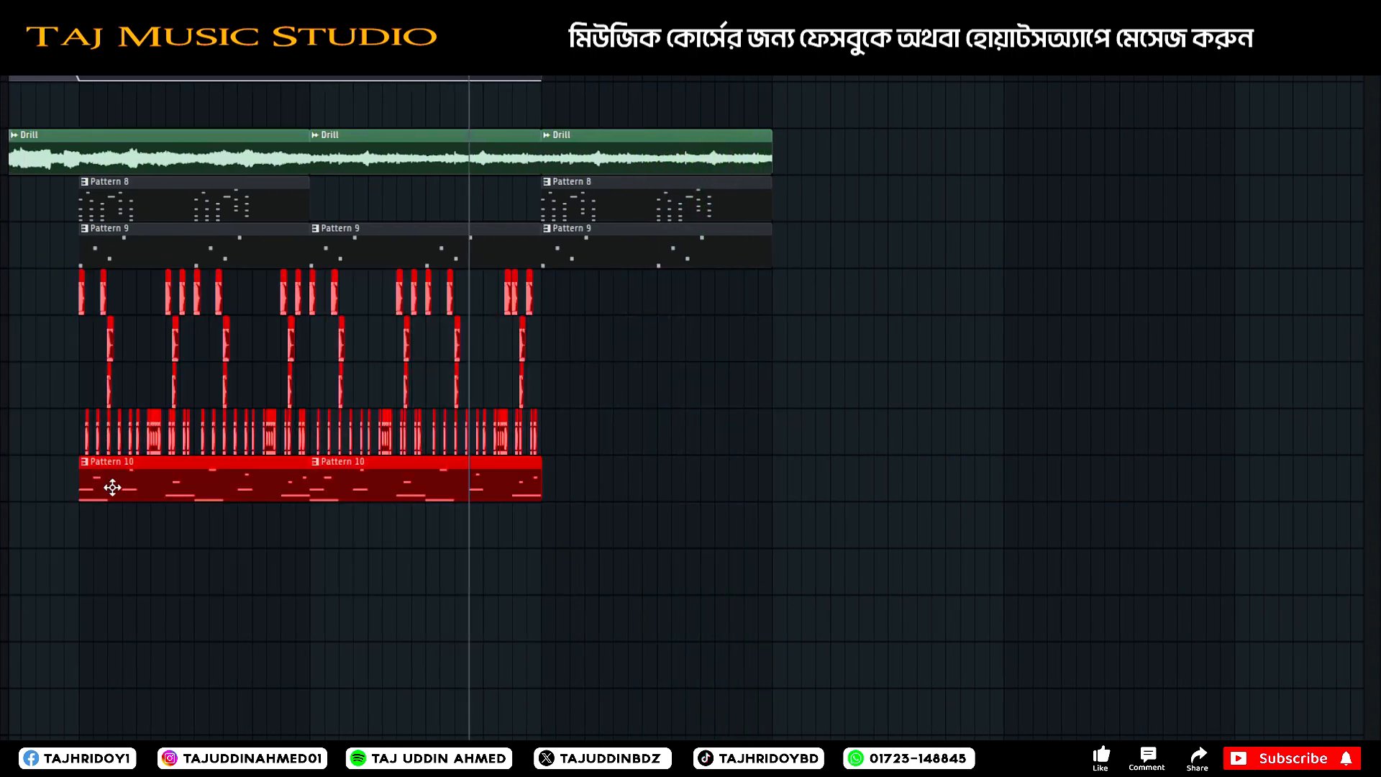
drag(110, 484, 580, 470)
click(849, 144)
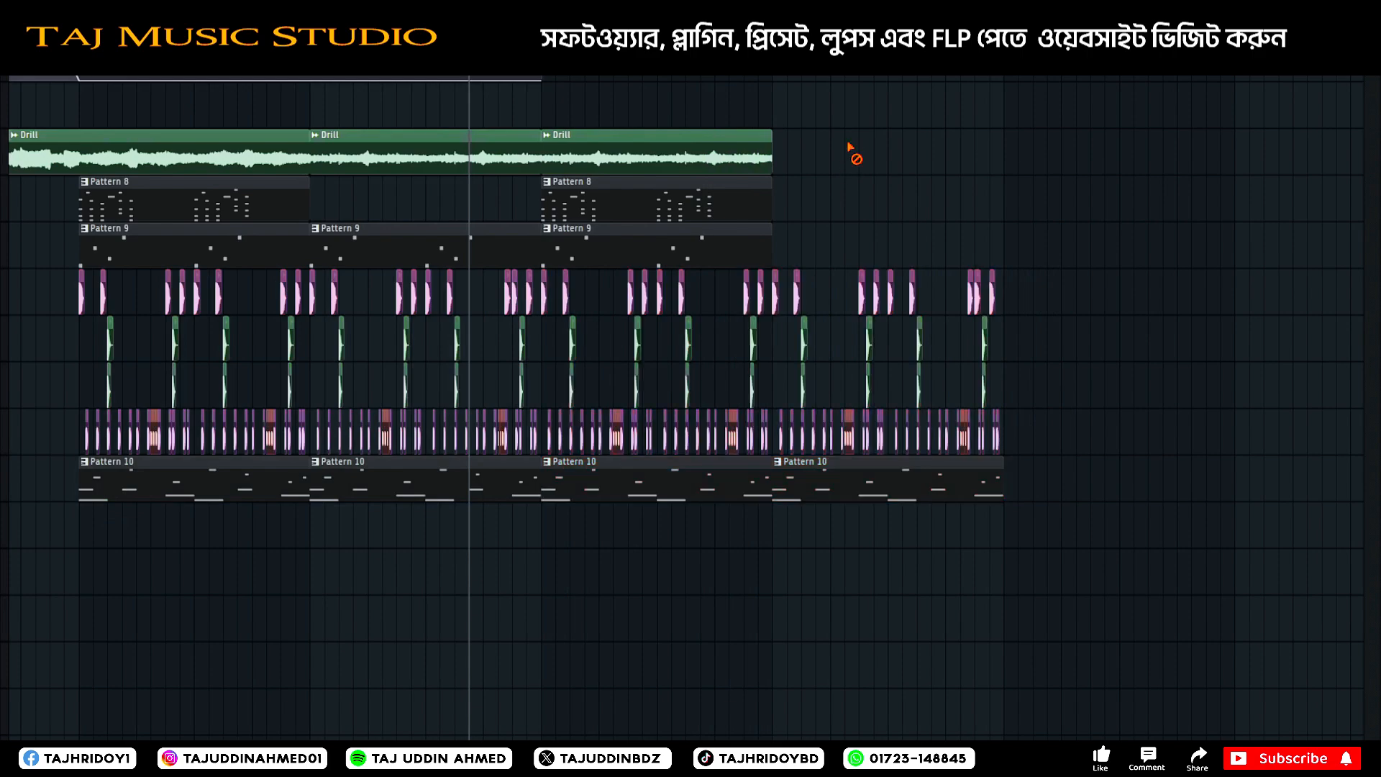
Swap the Pattern 8 and Pattern 9 tracks and repeat the last Drill and Pattern 9 clips over the fourth drum section.
scroll(2, 245, up, 1)
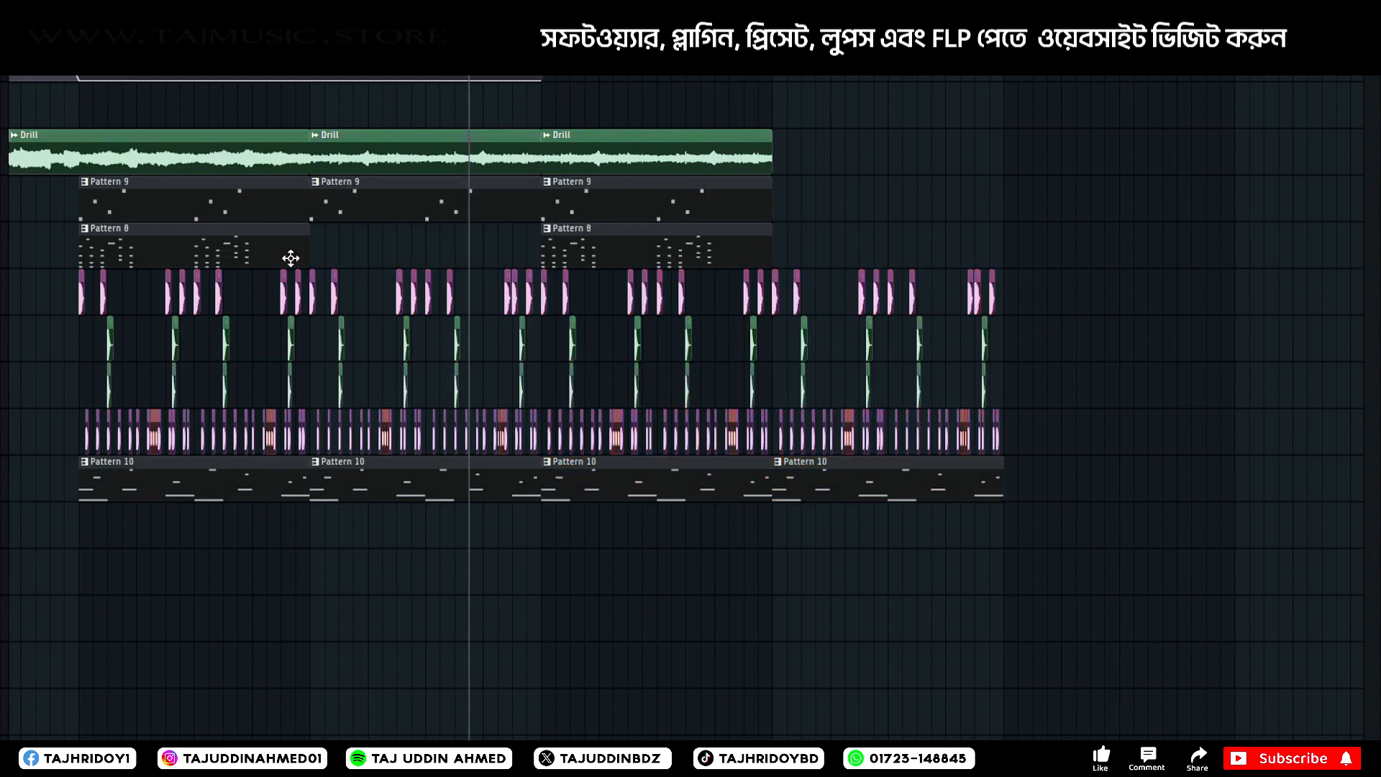
drag(806, 131, 586, 210)
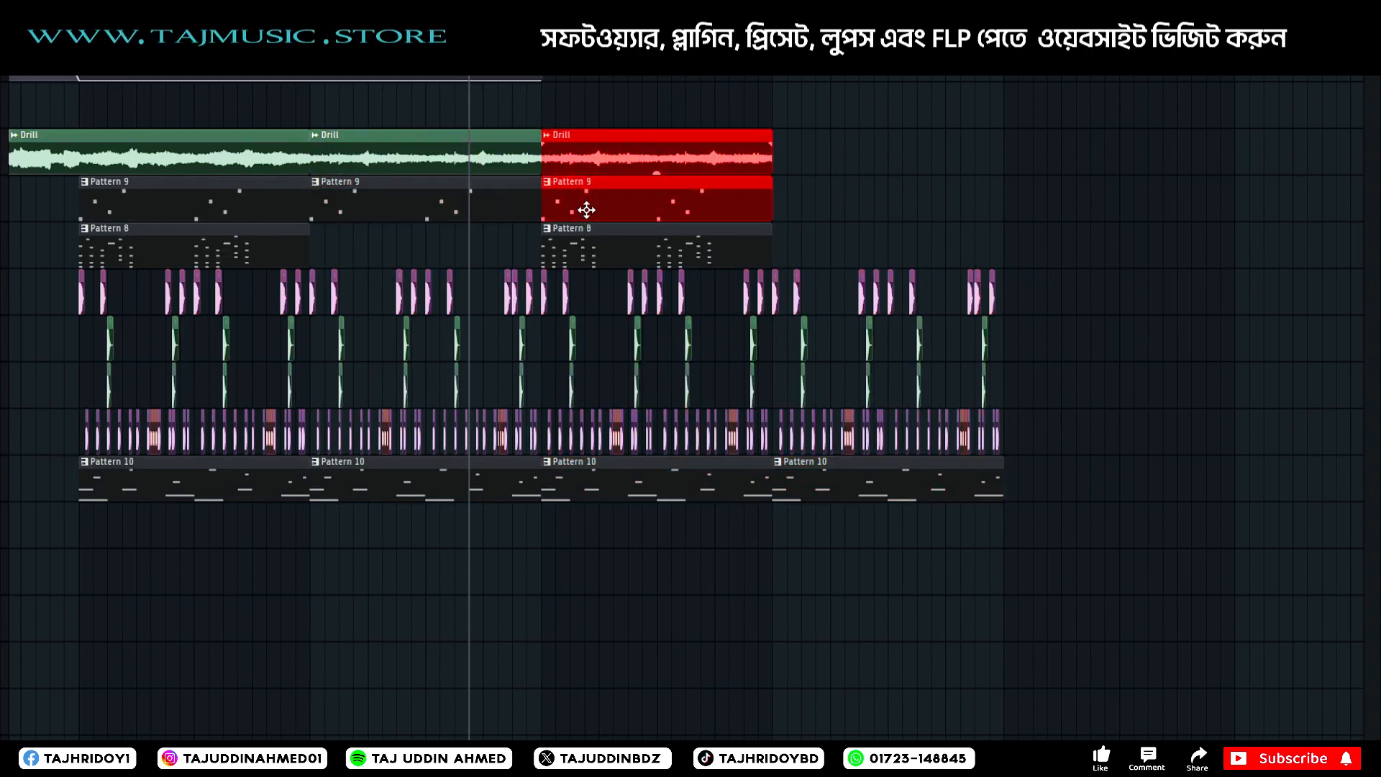
key(ctrl+b)
scroll(1100, 434, down, 3)
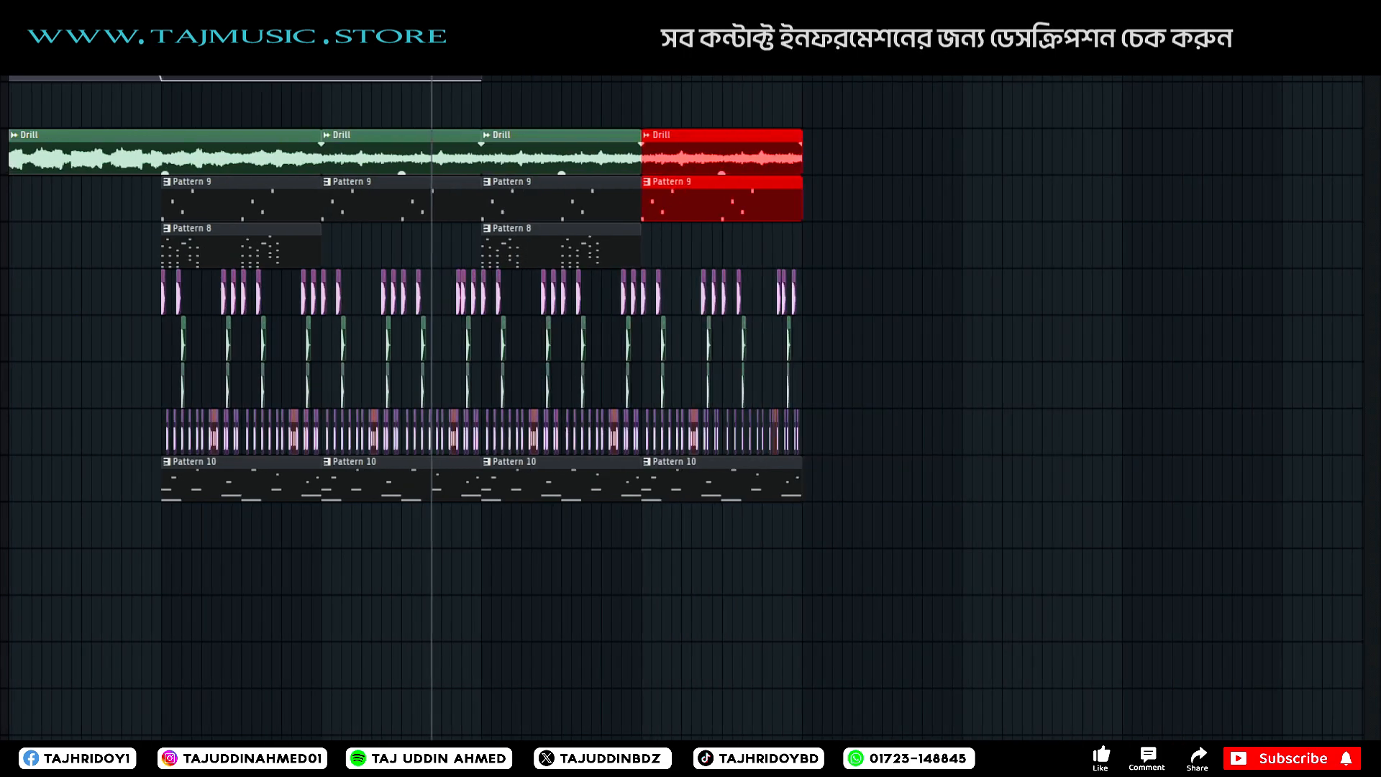
Repeat all clips of the third and fourth drum sections three times in a row to extend the arrangement, and clear the selection.
key(space)
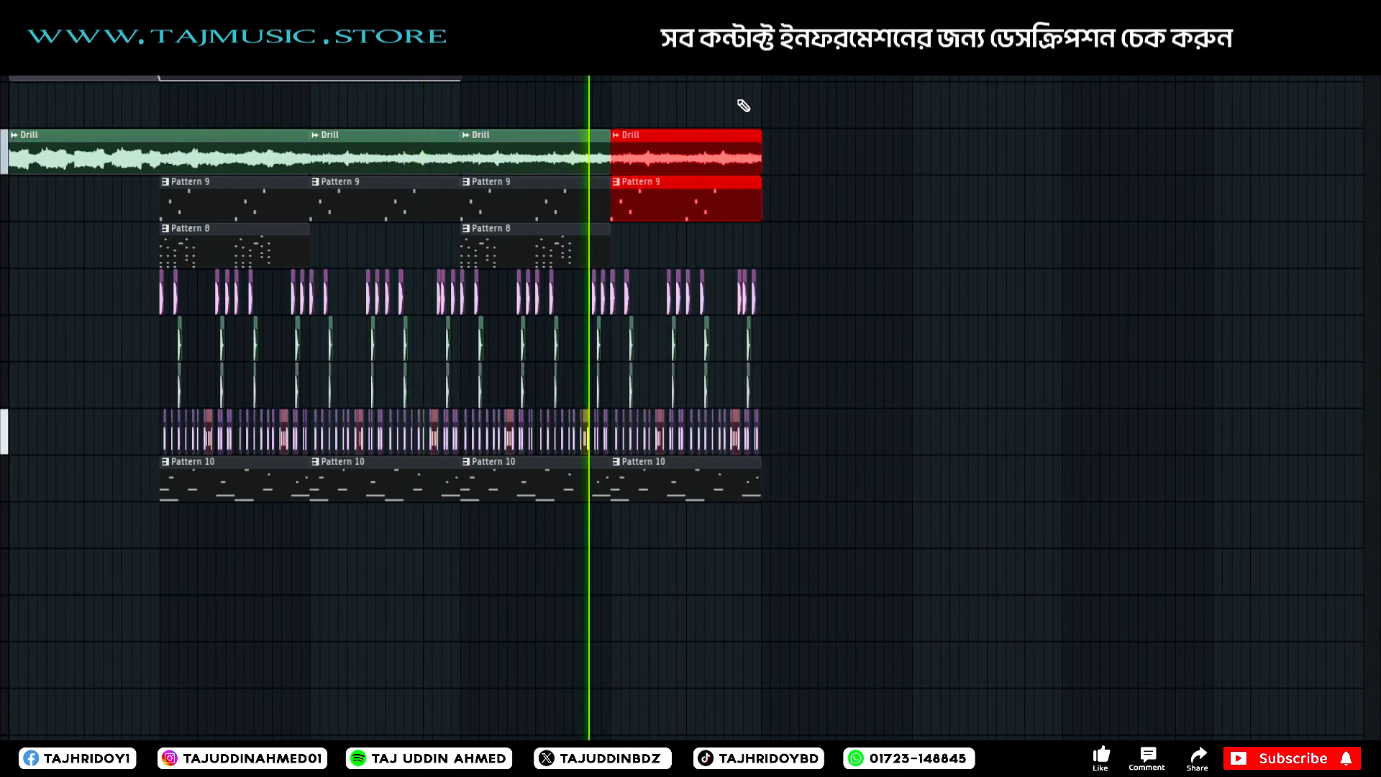
drag(748, 130, 464, 547)
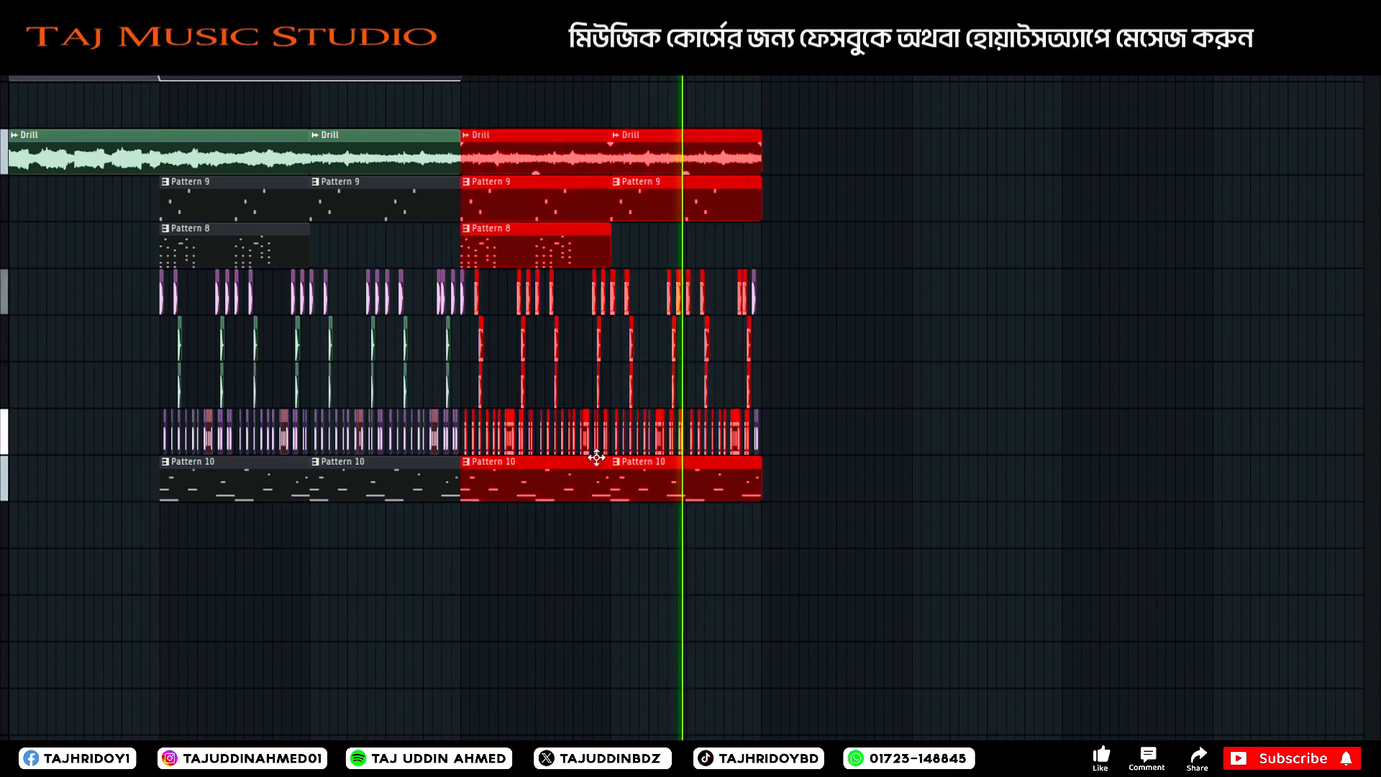
scroll(468, 331, up, 3)
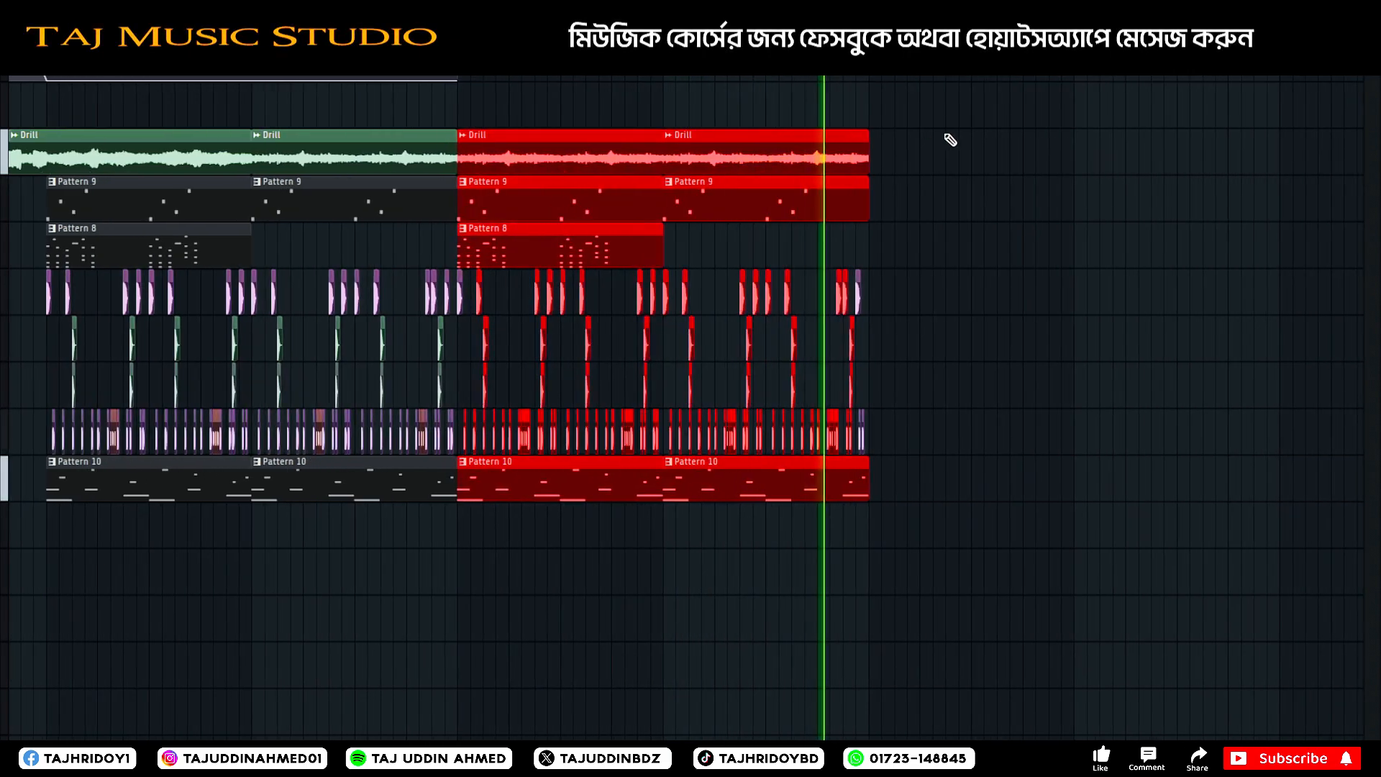
drag(923, 134, 460, 545)
key(ctrl+b)
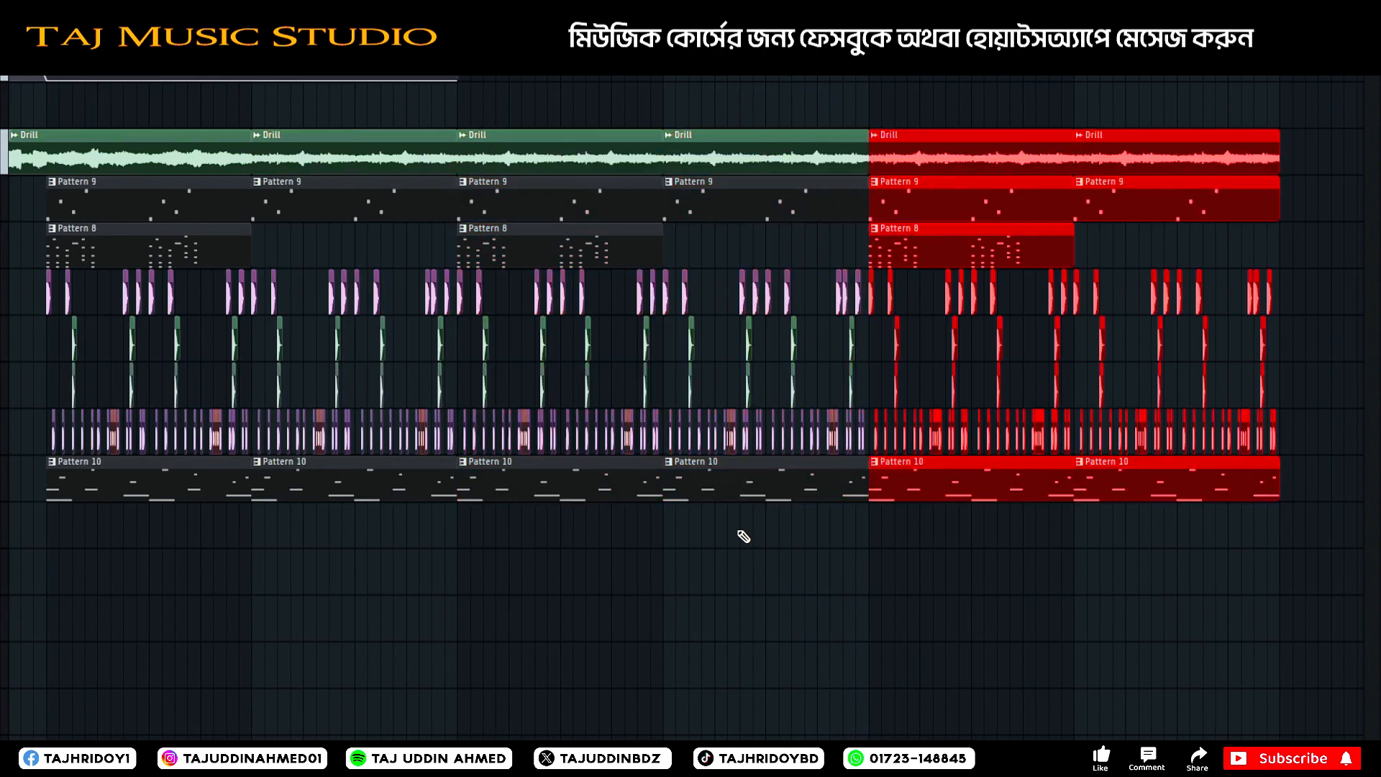
scroll(690, 406, down, 3)
key(ctrl+b)
key(ctrl+b)
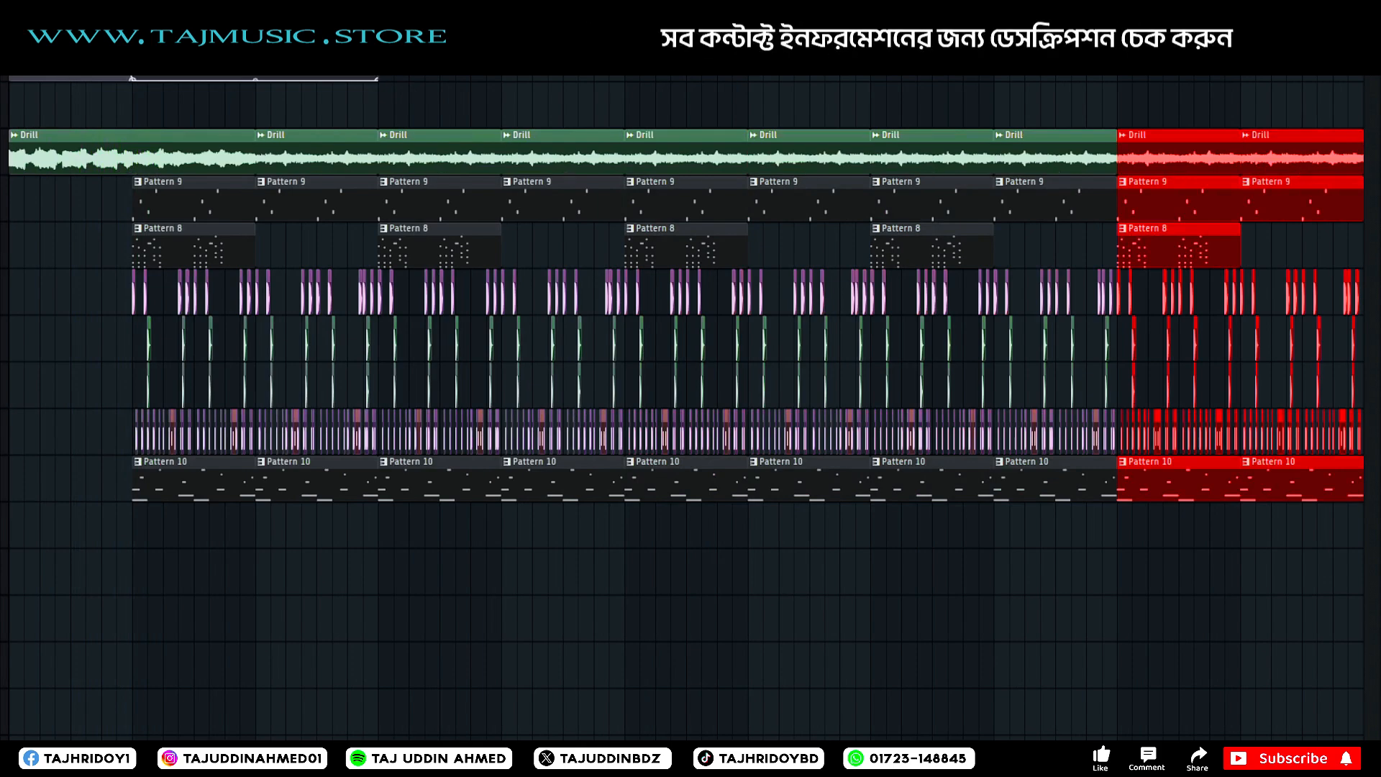
key(ctrl+d)
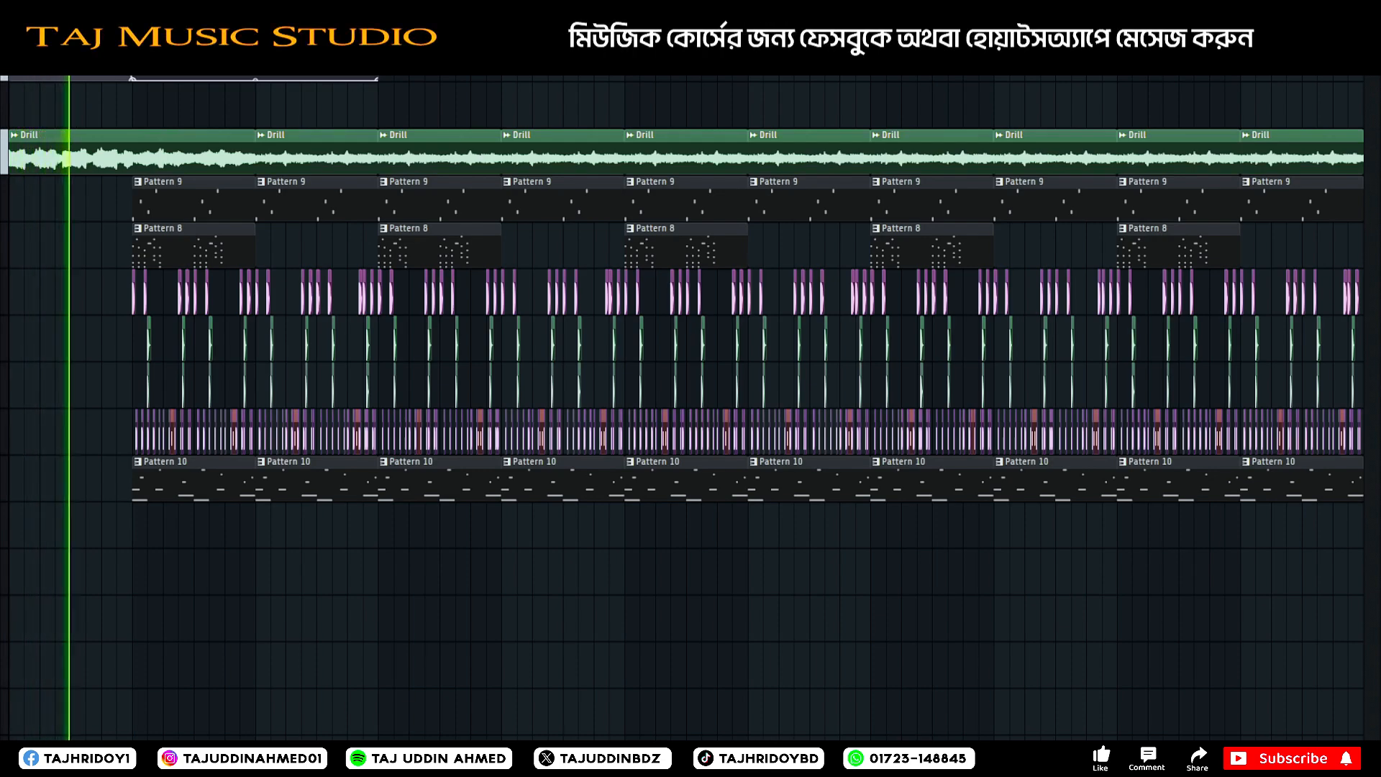
Set the Resample Freq of Cymatics Origin on the Drill mixer track to 11850 Hz and audition the intro into the drums.
key(F9)
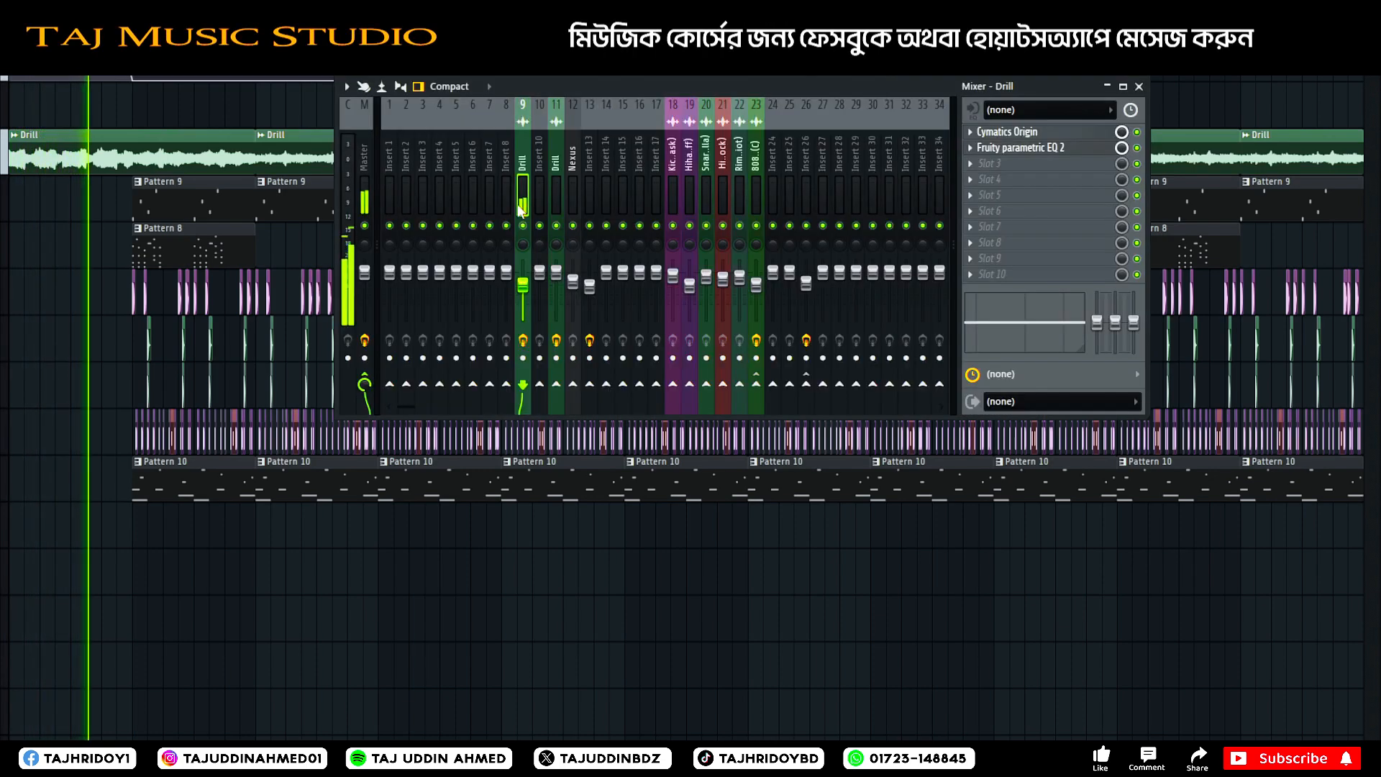
click(1039, 136)
drag(532, 86, 631, 49)
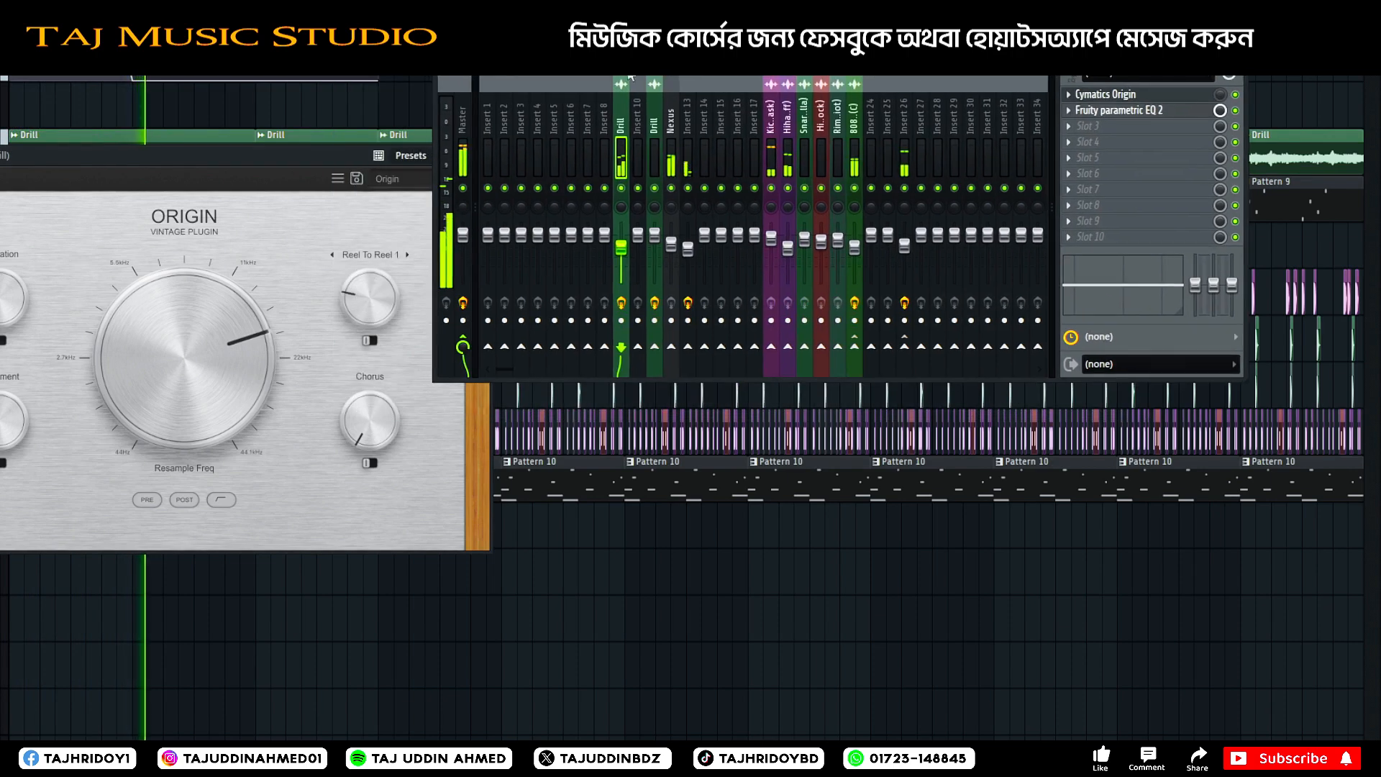
key(space)
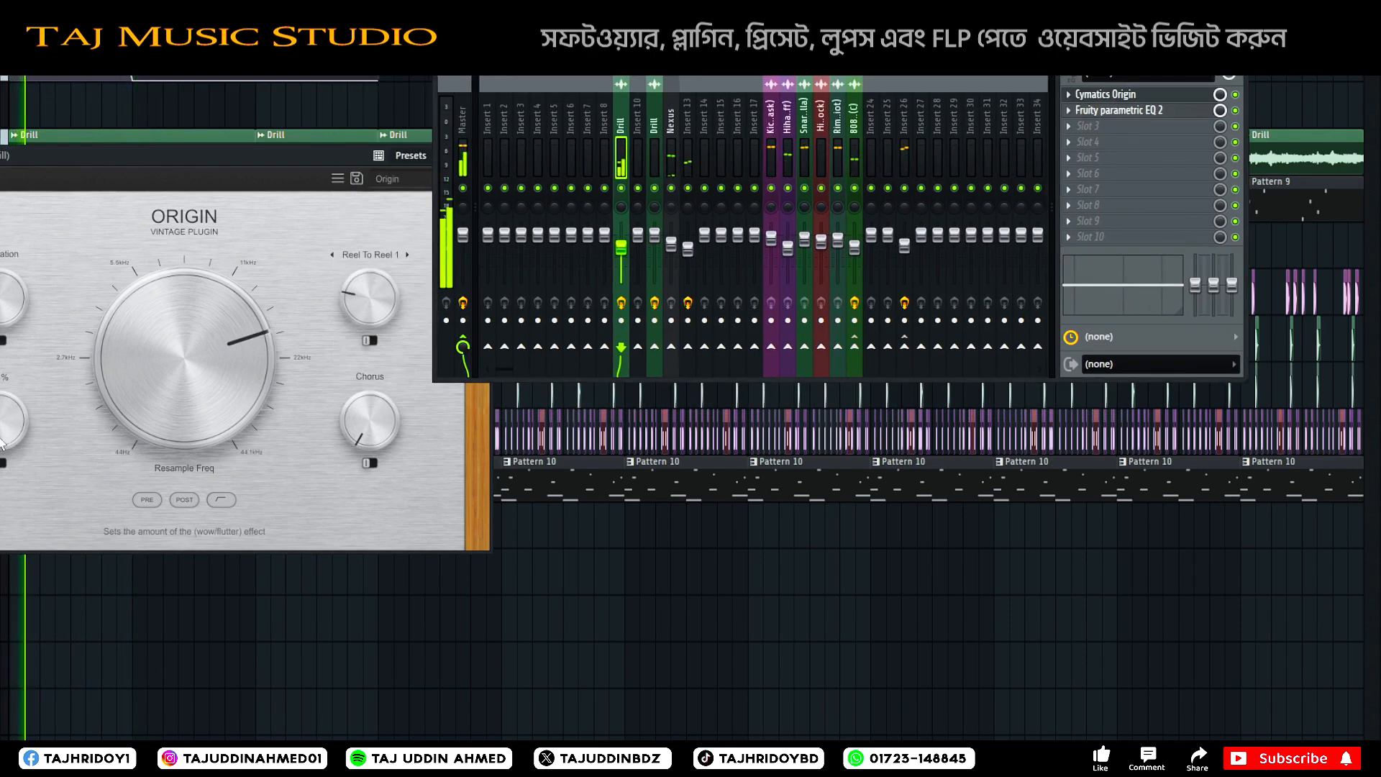
mouse_move(230, 381)
mouse_down()
mouse_move(228, 365)
mouse_move(231, 382)
mouse_up()
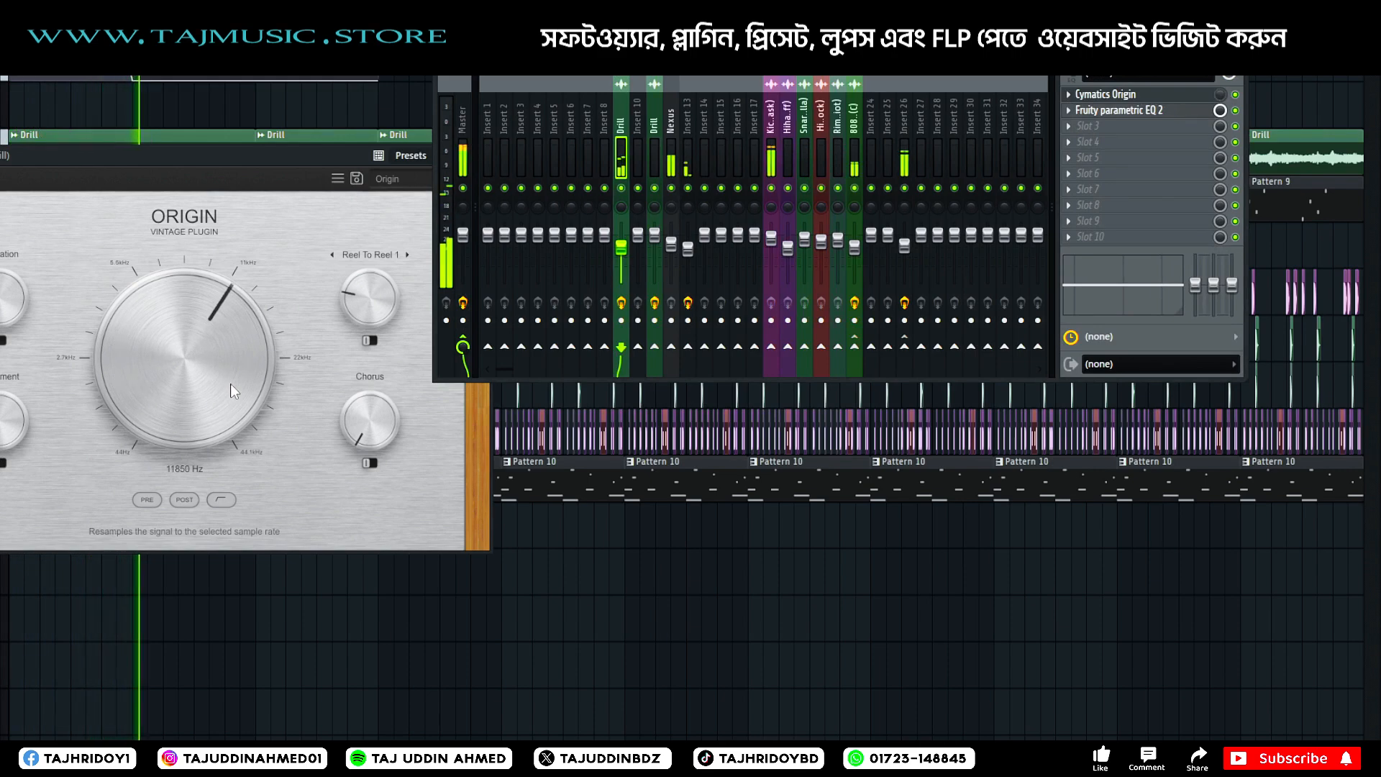
mouse_move(349, 151)
mouse_down()
mouse_move(246, 200)
mouse_move(365, 153)
mouse_up()
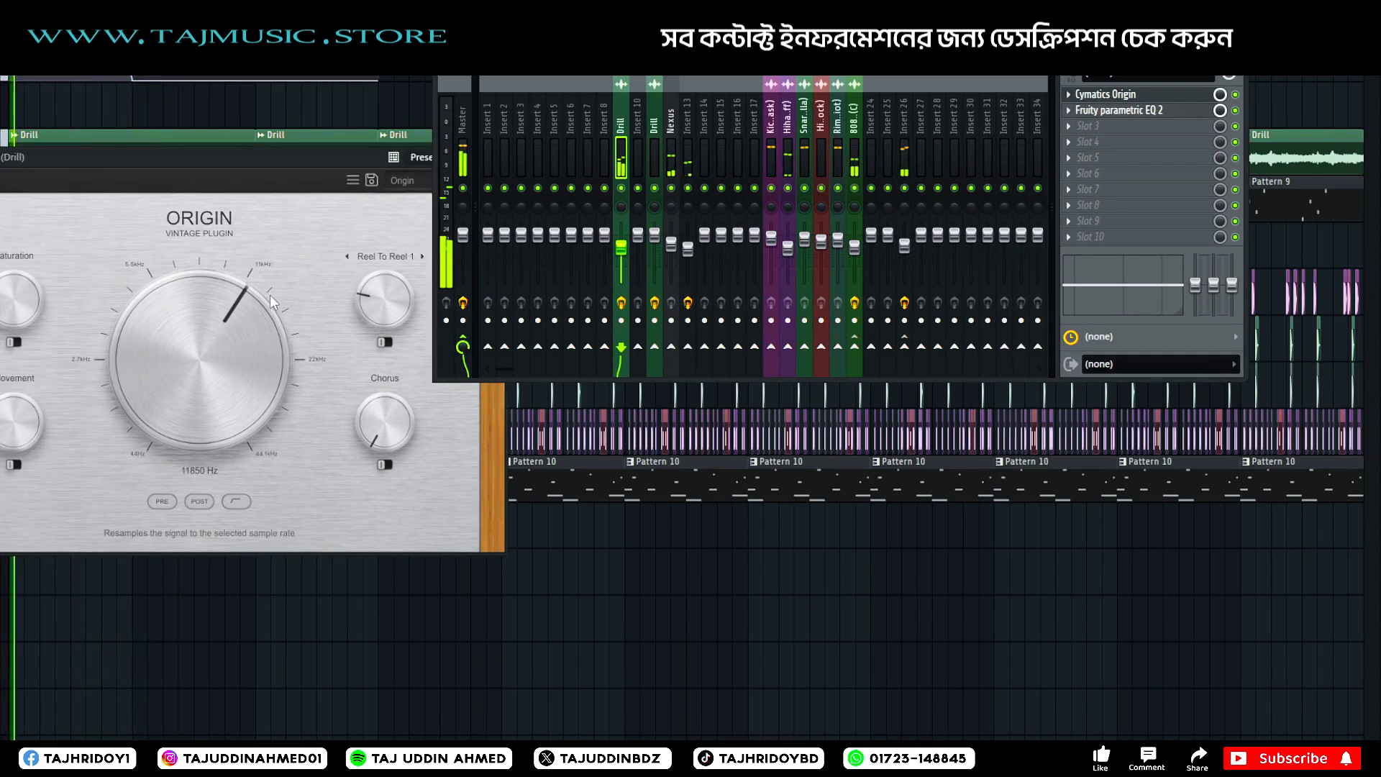
drag(277, 168, 128, 250)
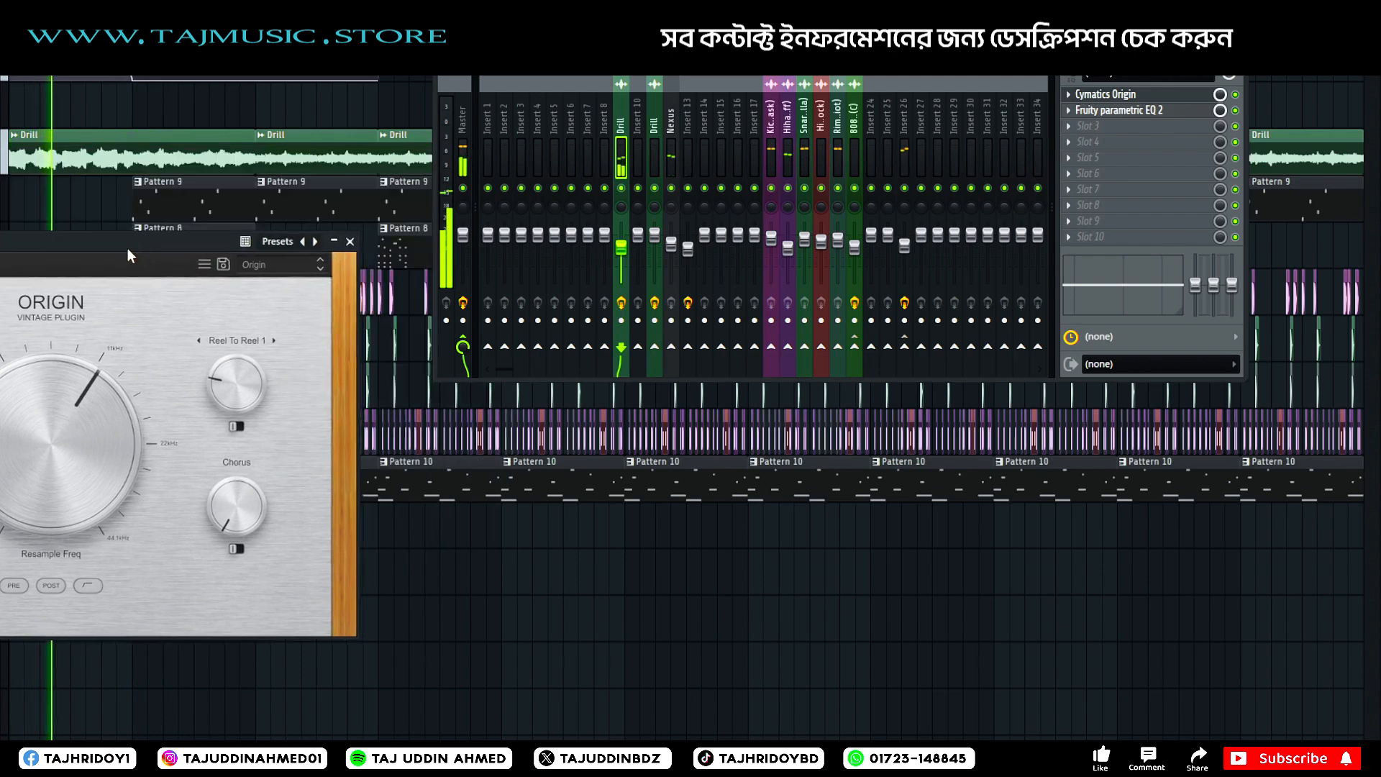
click(346, 240)
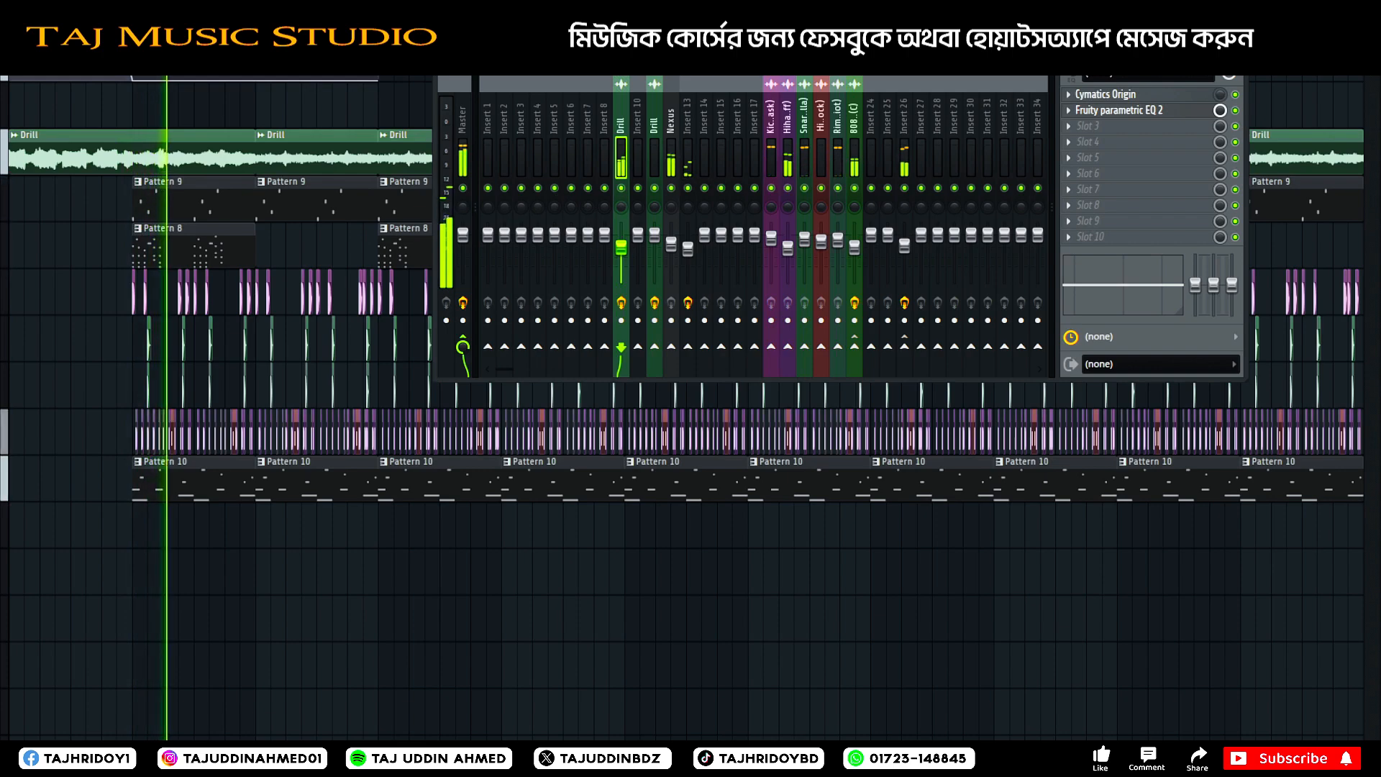
key(F9)
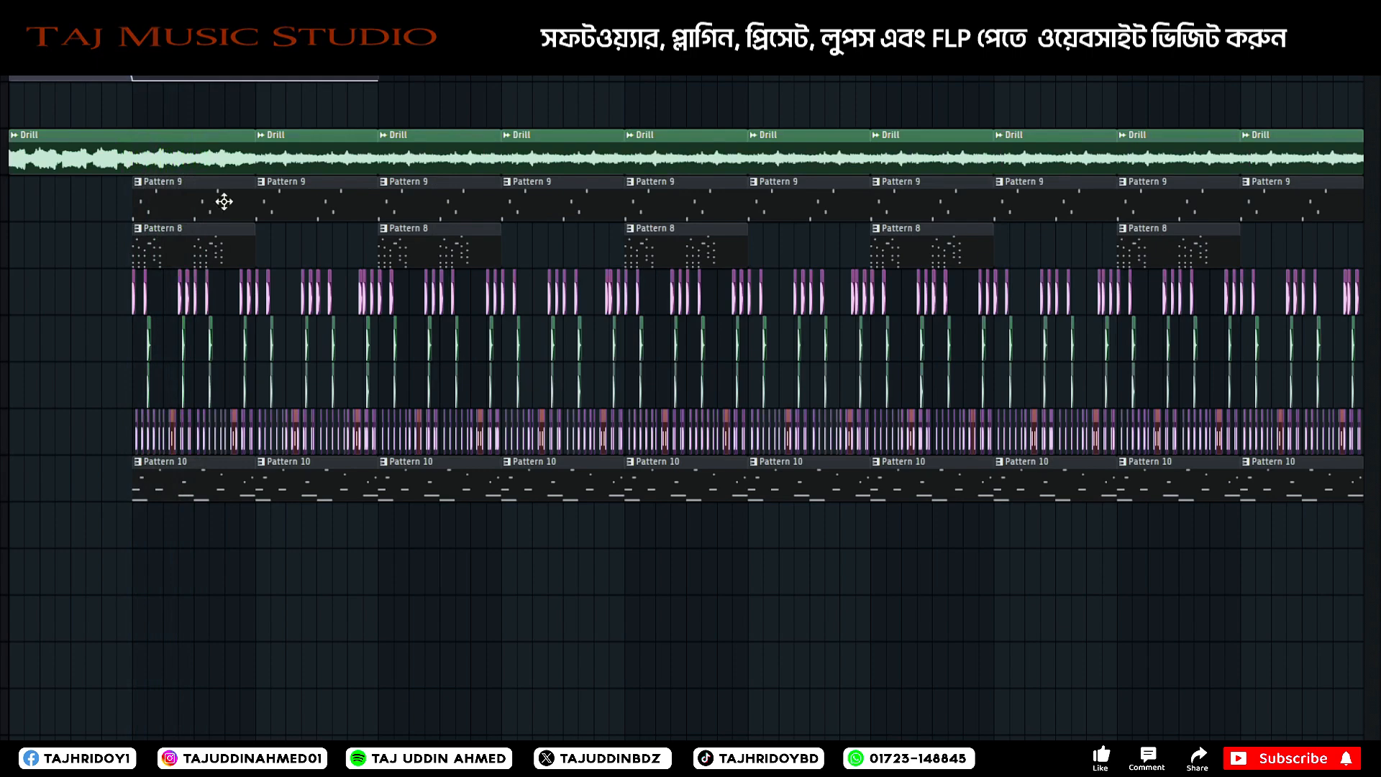
Place an FX audio clip below the arrangement, reverse its sample, and set the clip's volume to -1.7 dB.
scroll(172, 312, down, 1)
scroll(172, 312, down, 2)
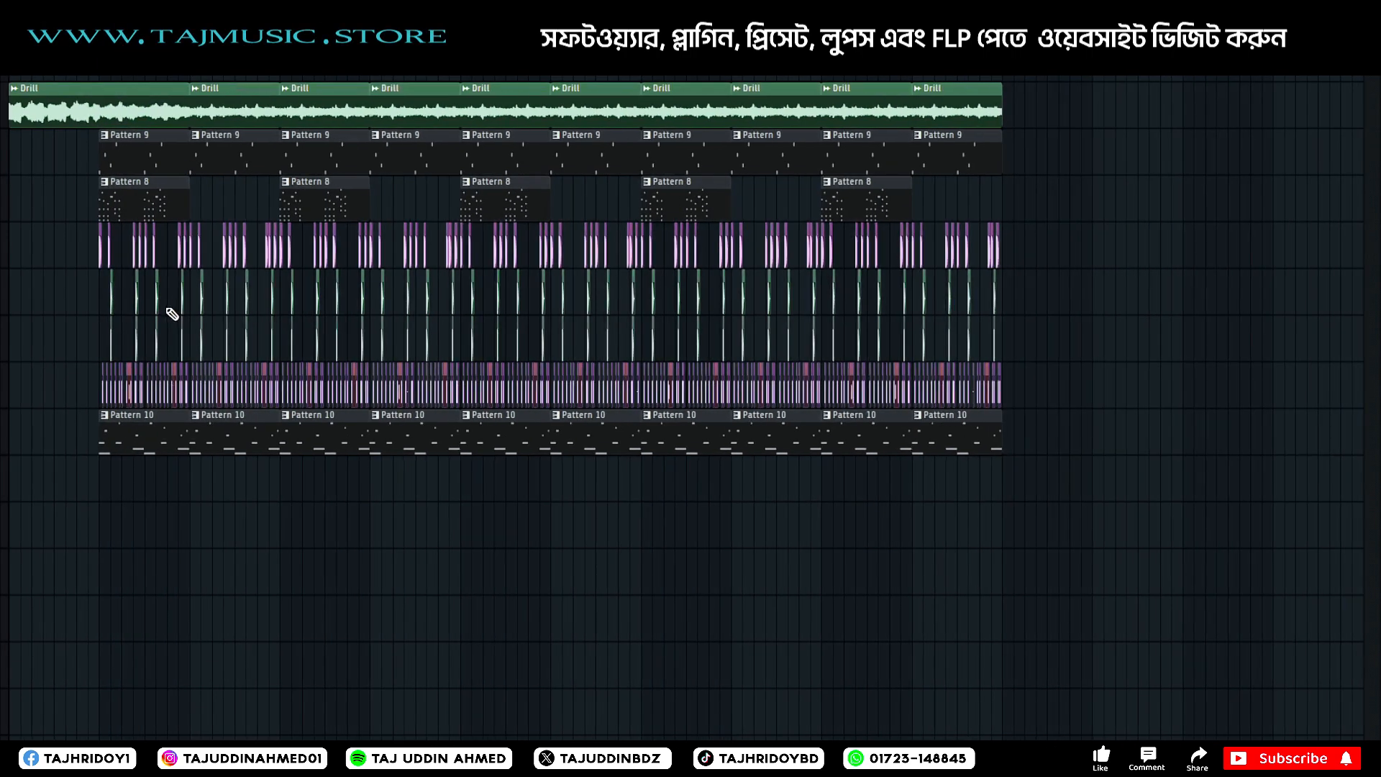
scroll(172, 312, up, 1)
click(105, 572)
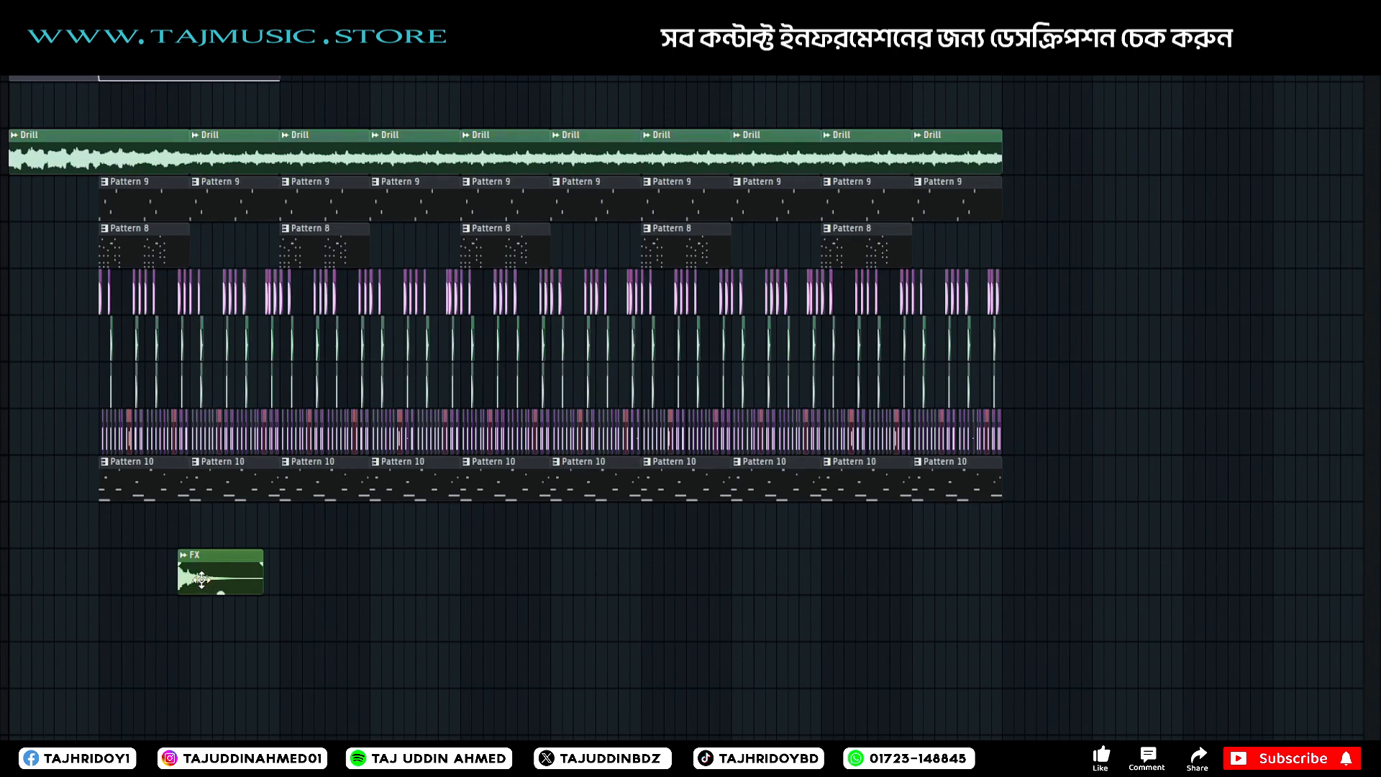
double_click(202, 579)
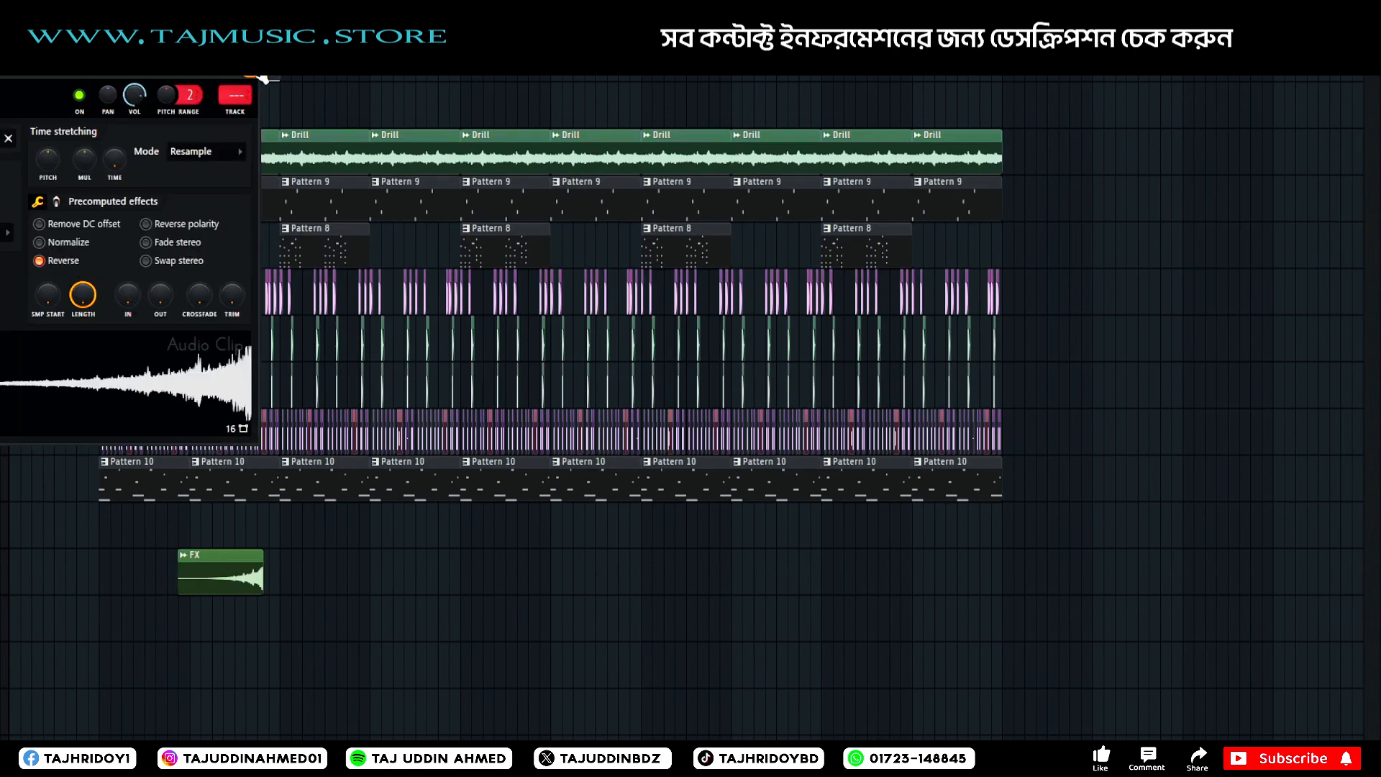
click(255, 74)
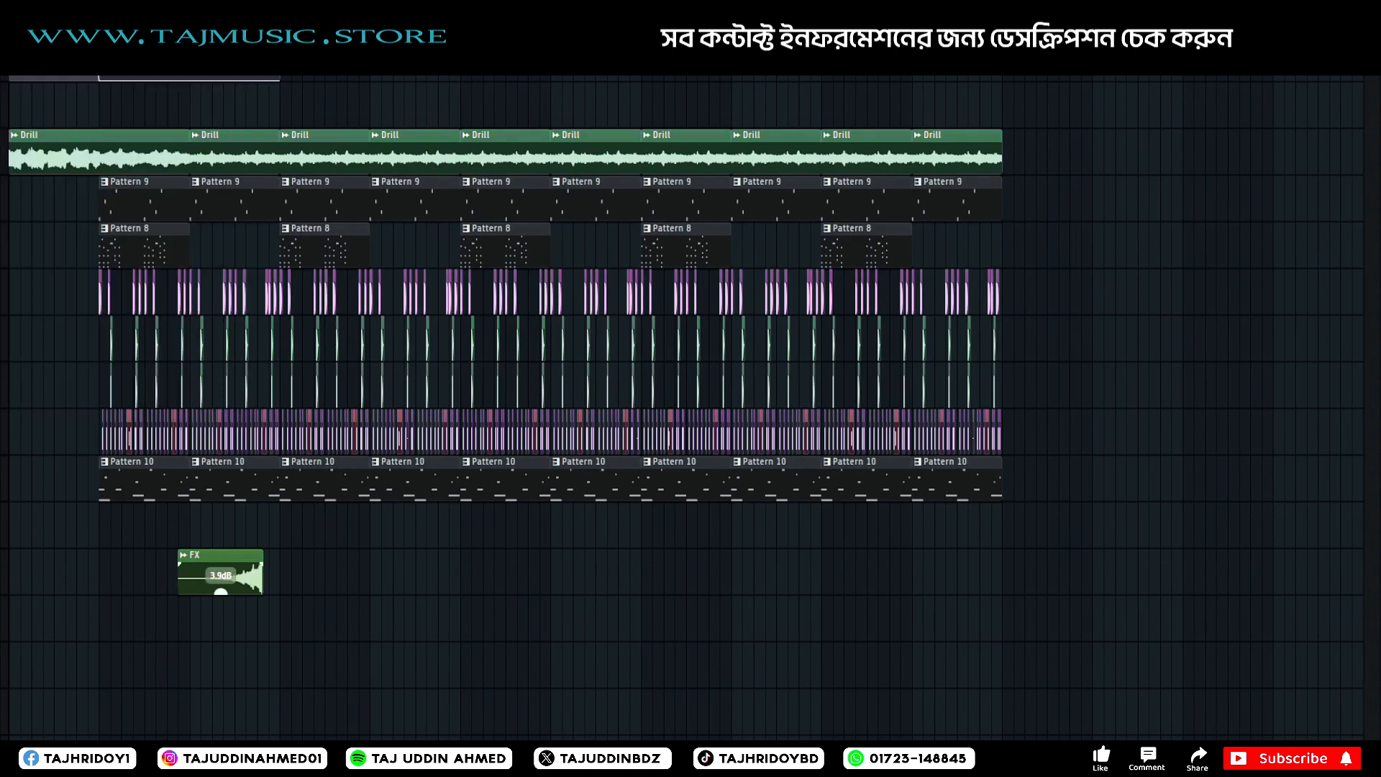
click(221, 604)
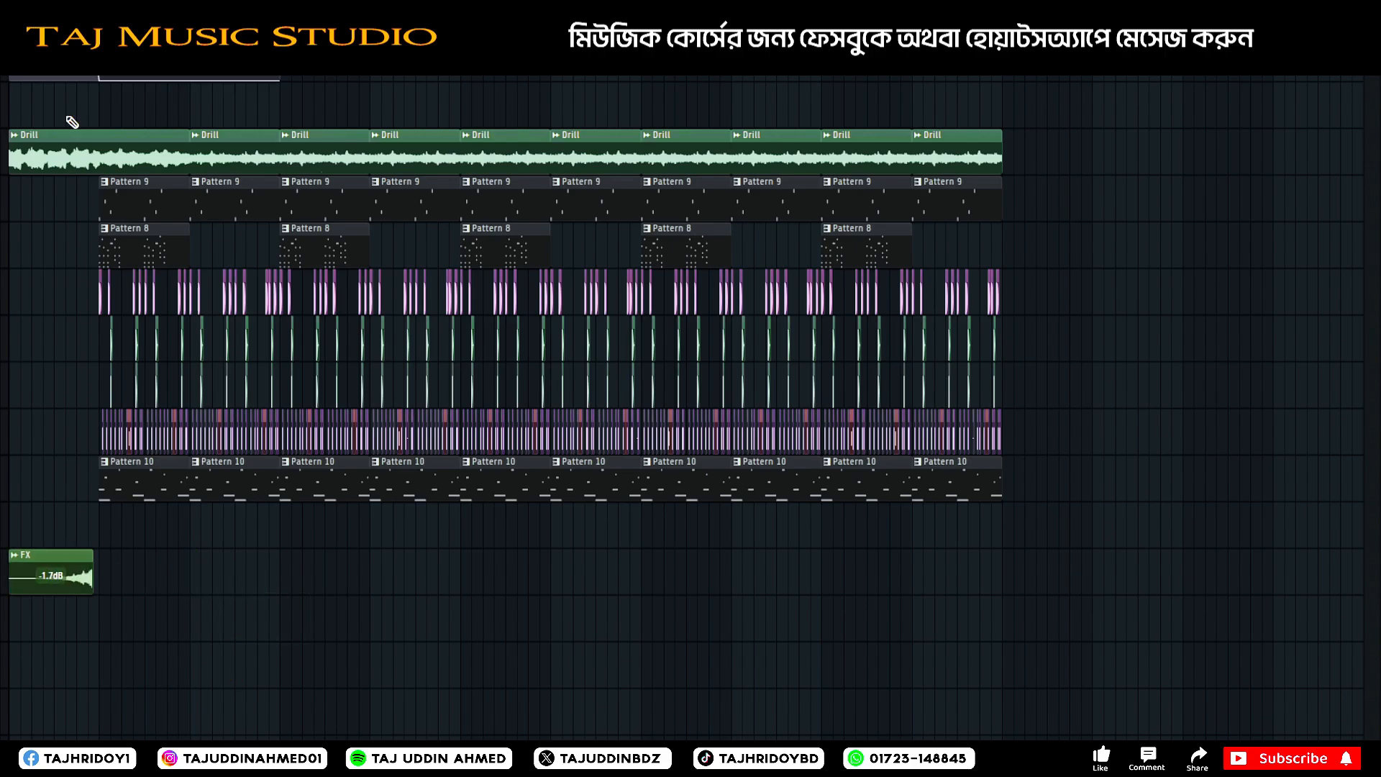
Move the reversed FX clip to the track below Pattern 10 and align its end with the start of the first drum section.
scroll(72, 122, up, 5)
drag(322, 551, 391, 490)
ctrl+scroll(466, 461, up, 3)
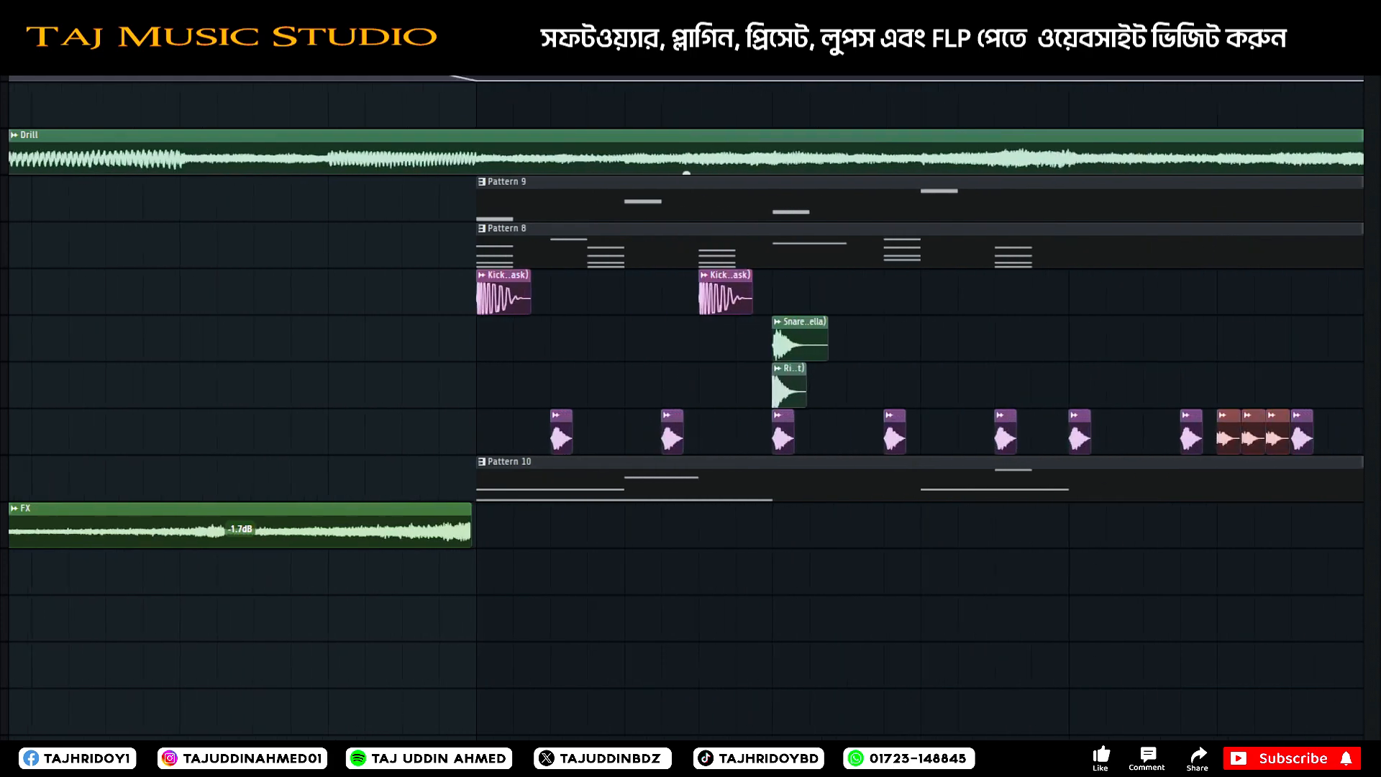
mouse_move(407, 526)
mouse_down()
mouse_move(463, 524)
mouse_move(428, 532)
mouse_up()
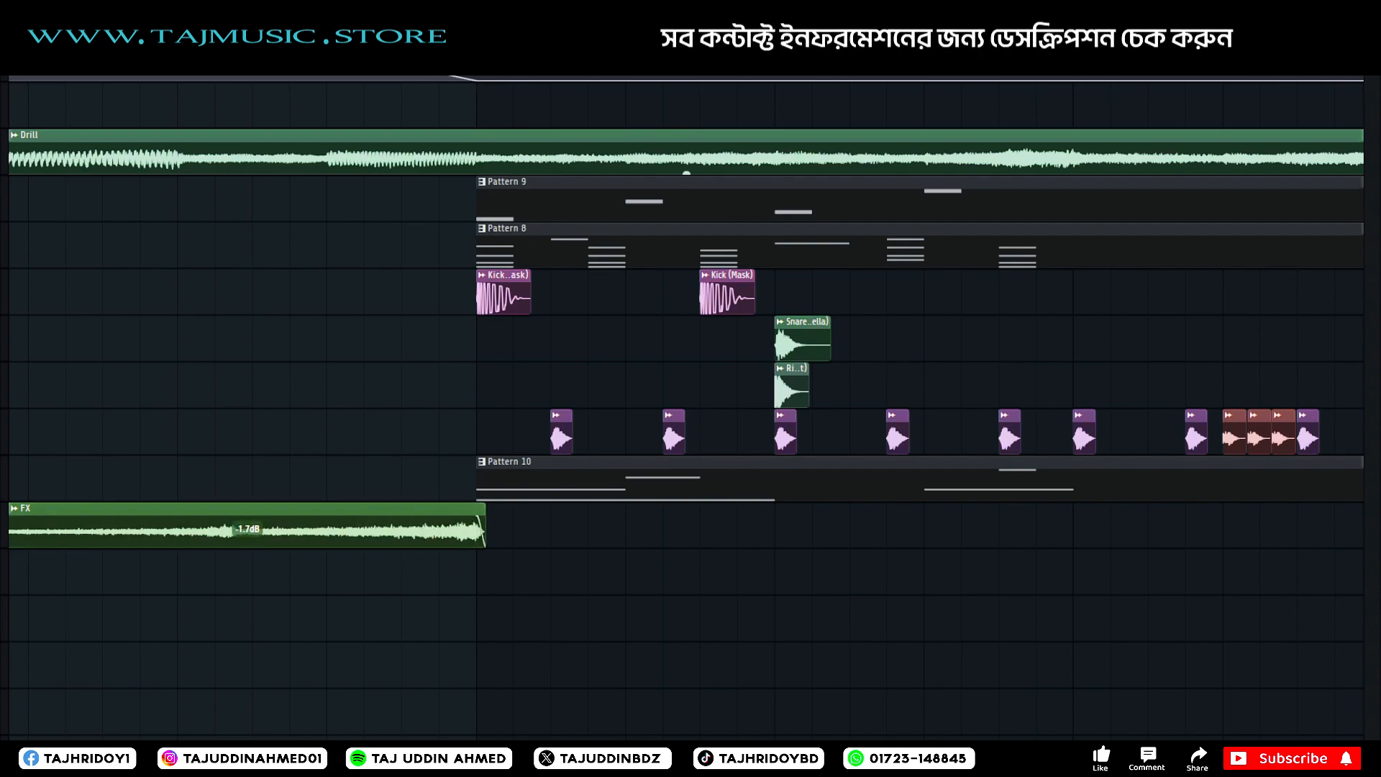
scroll(315, 403, down, 8)
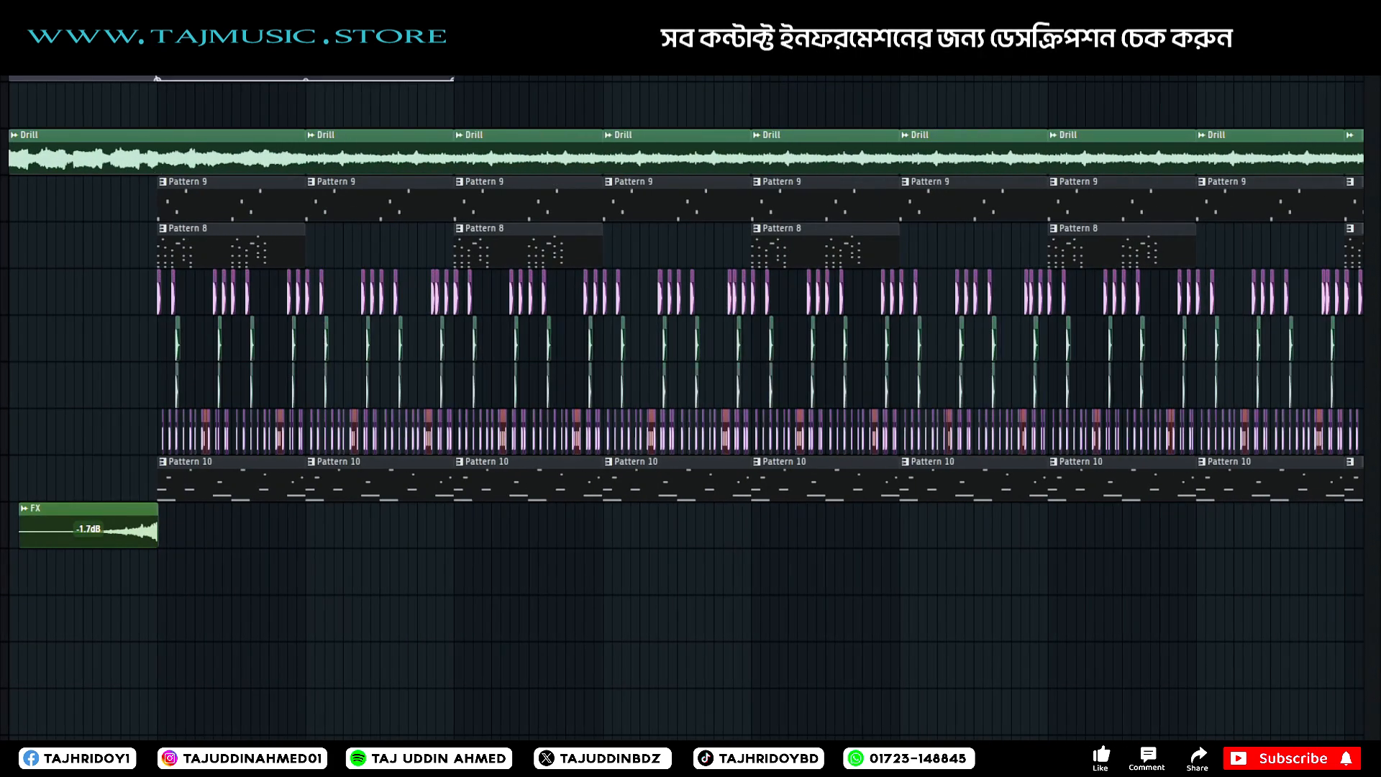
Play the intro into the drums and set the FX clip's volume to -8.9 dB.
click(74, 60)
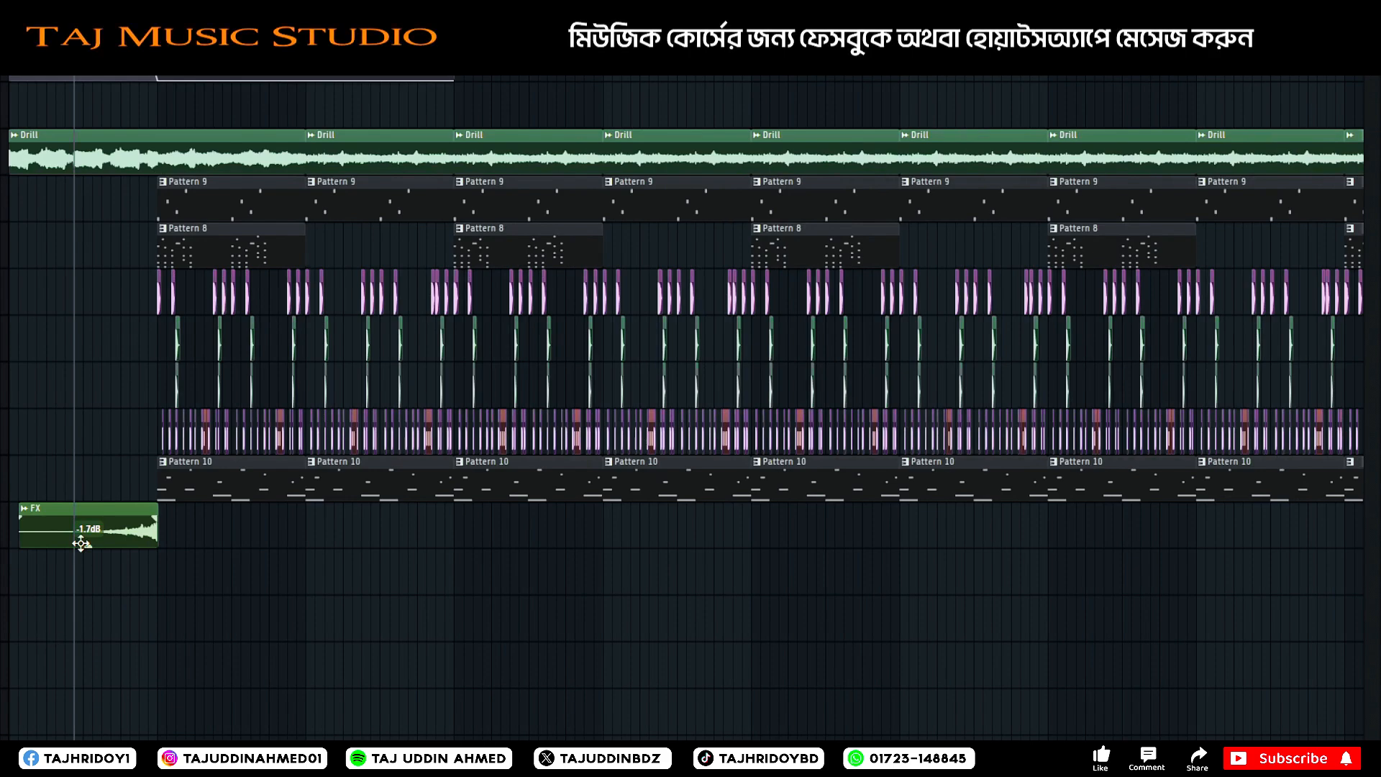
key(space)
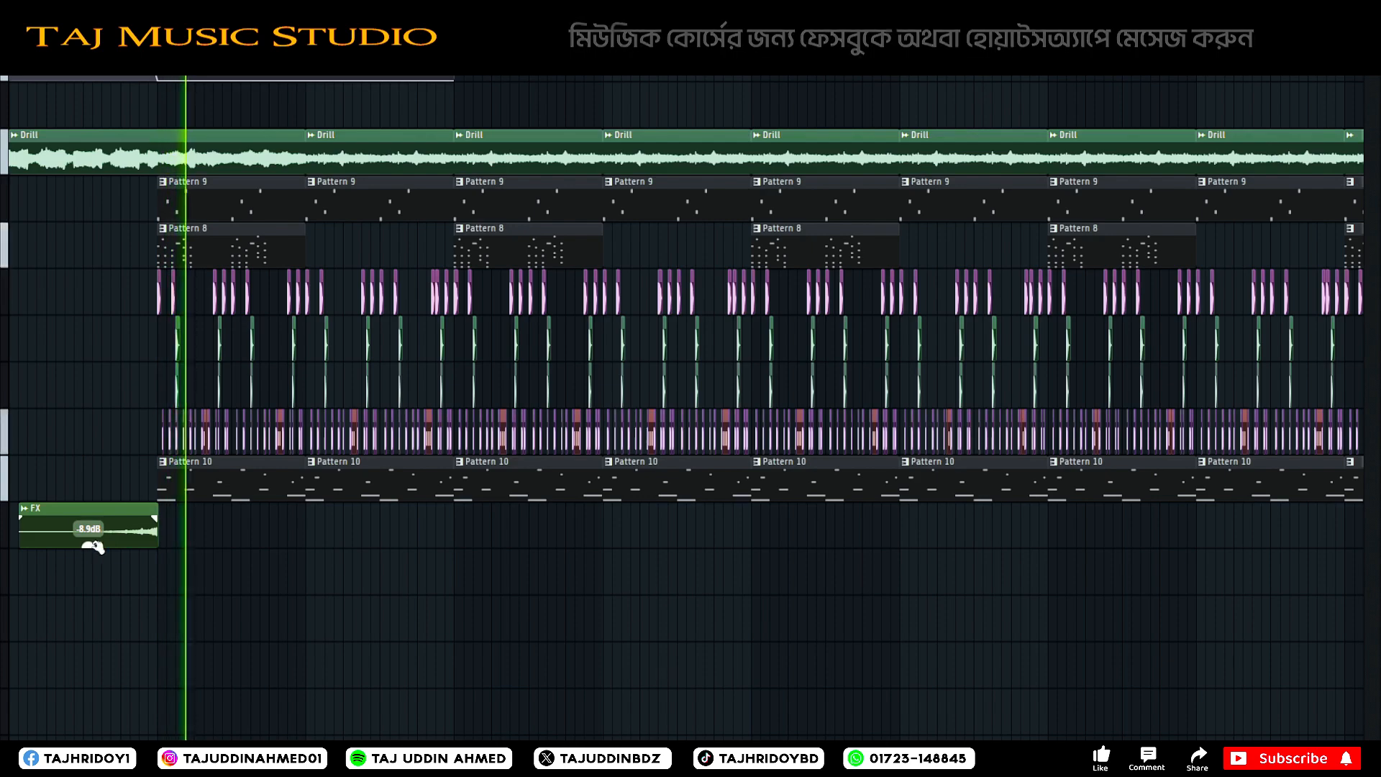
scroll(143, 65, down, 3)
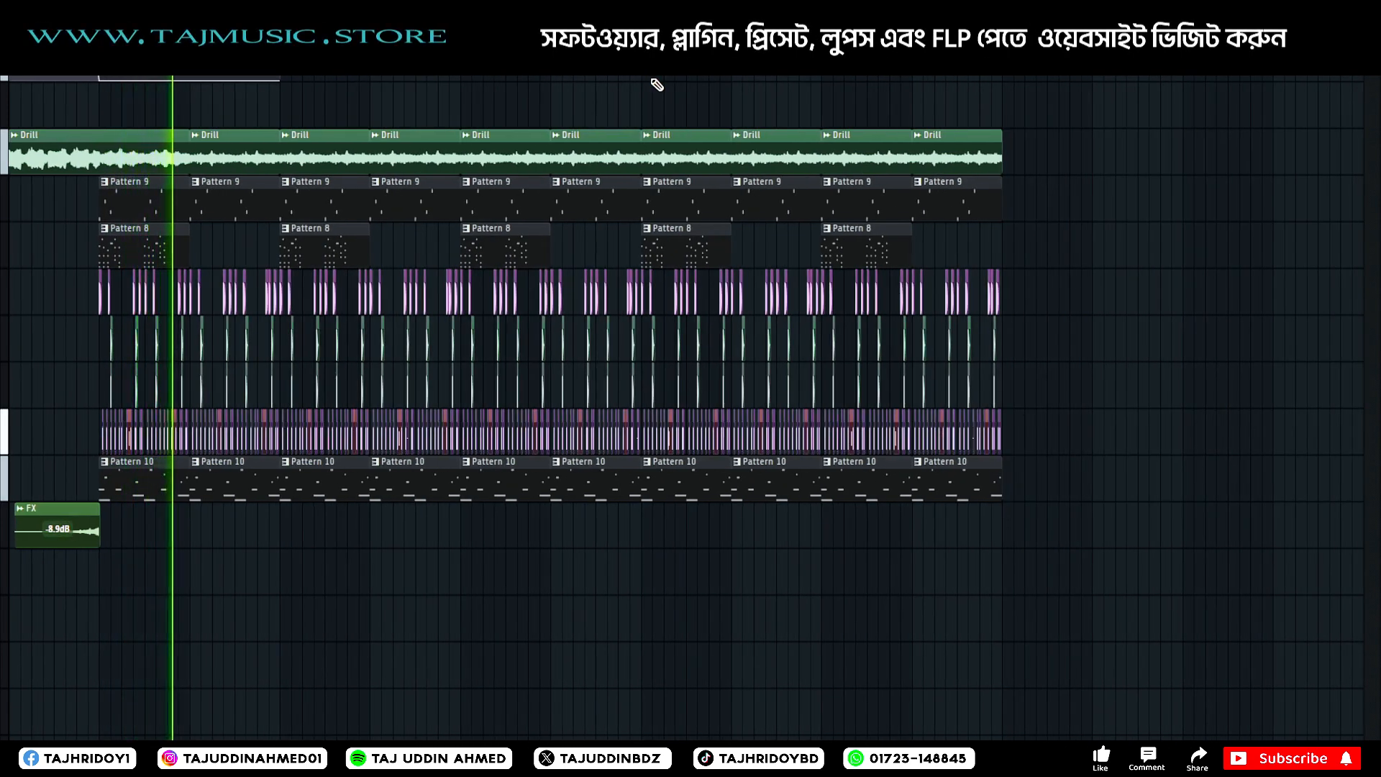
Raise the 808 mixer track's fader slightly while auditioning the drum sections.
key(F9)
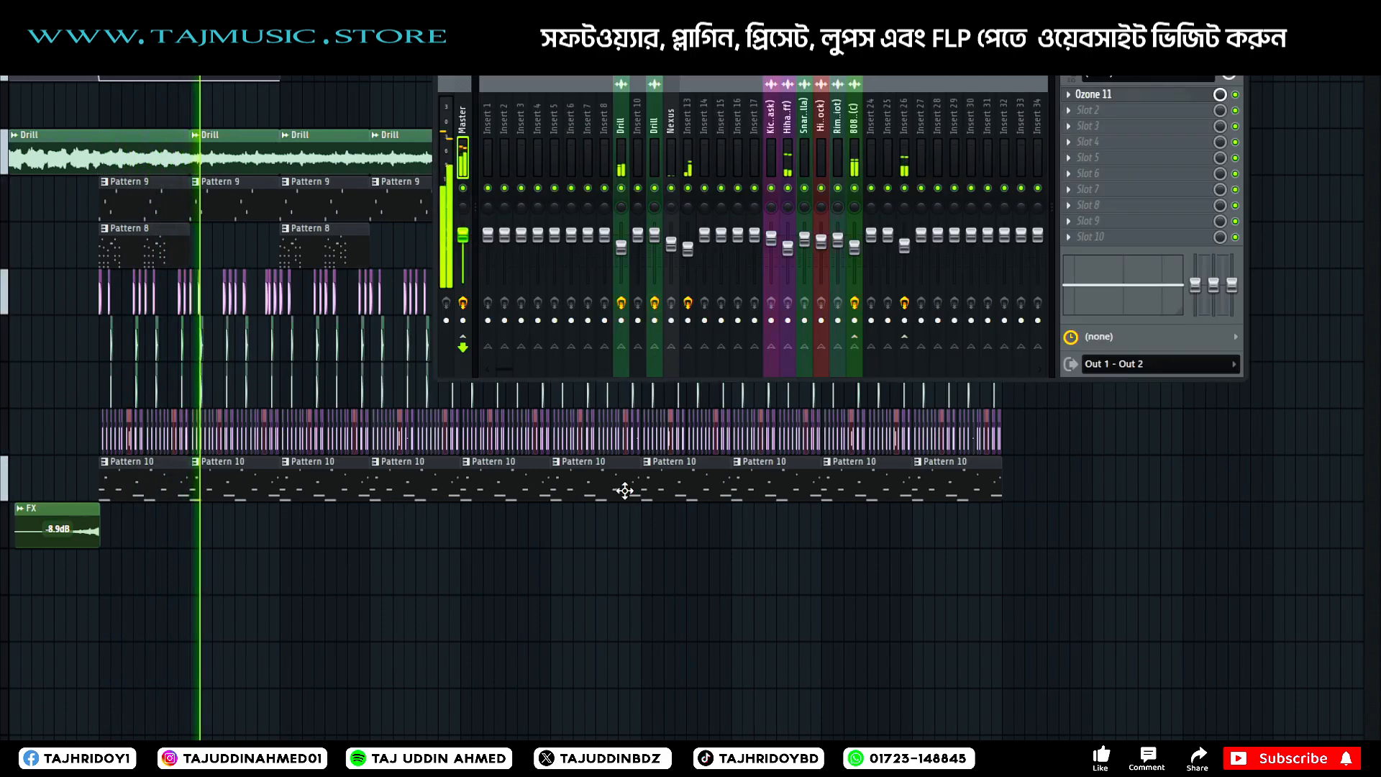
click(861, 249)
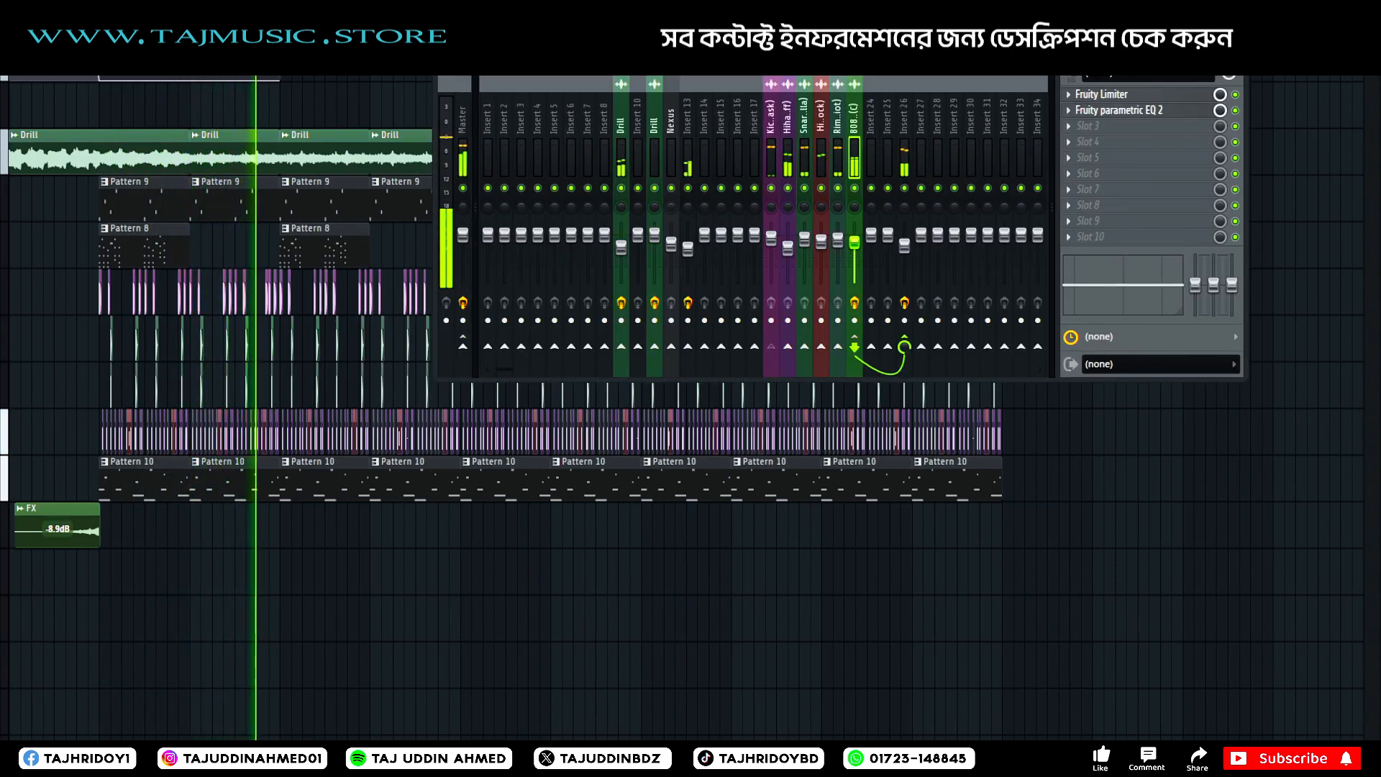
click(1235, 55)
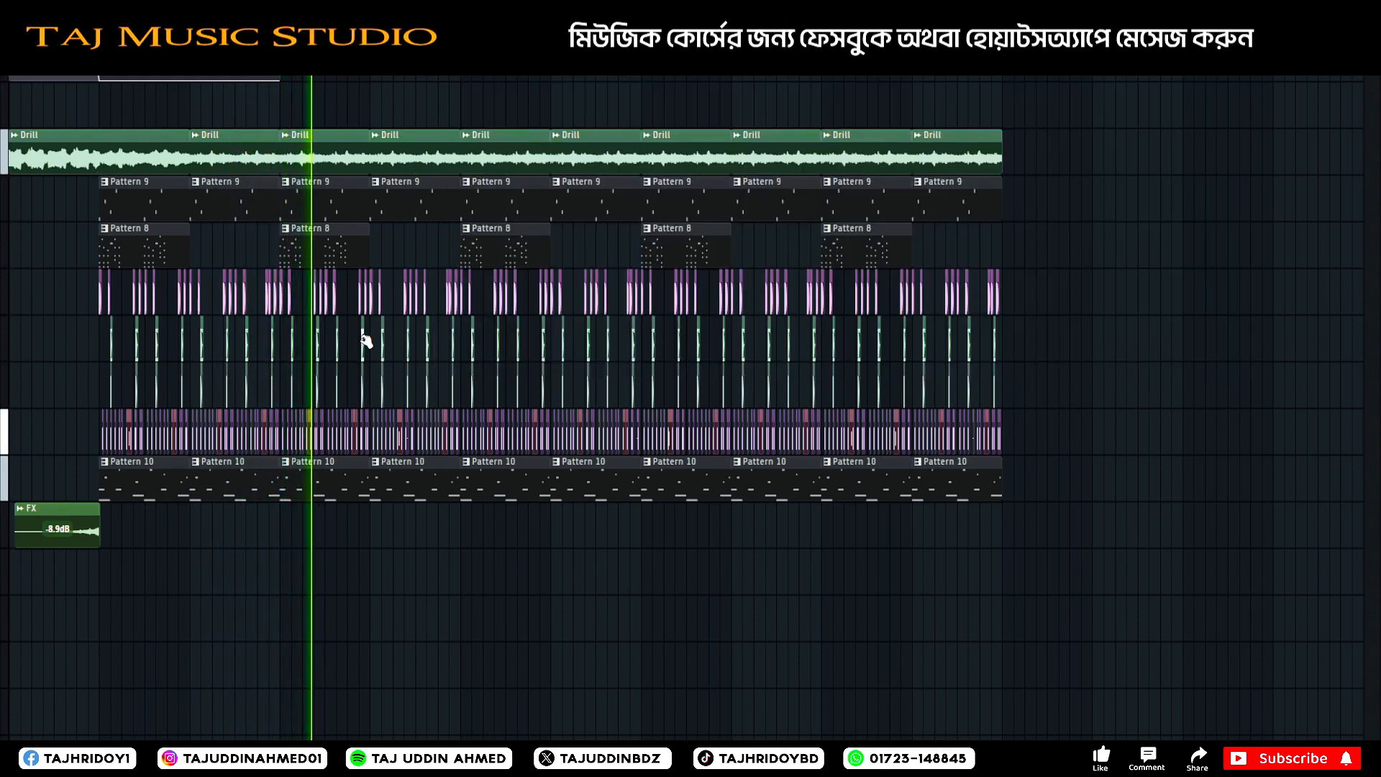
key(space)
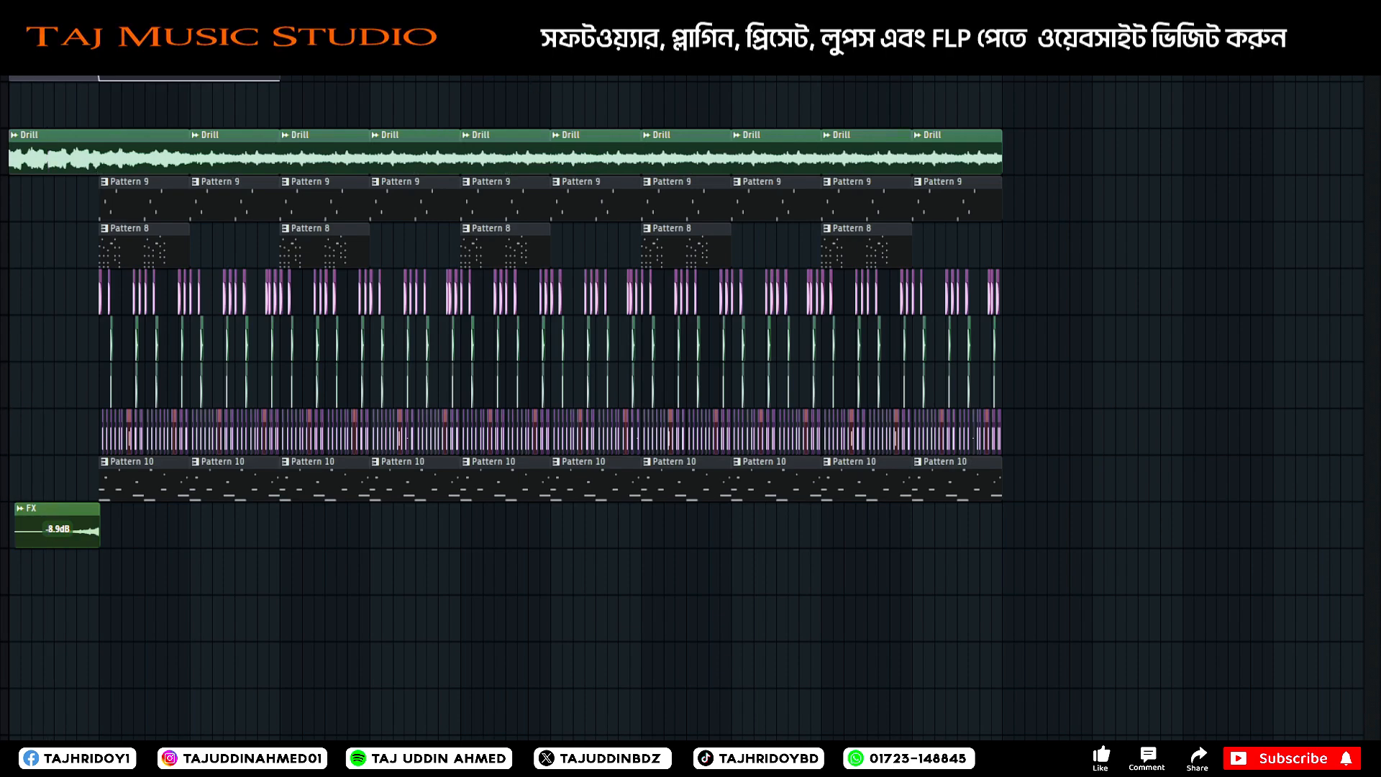
Add a Fill audio clip on the FX clip's track, starting in the last quarter of the third drum section, and audition it.
drag(5, 234, 427, 527)
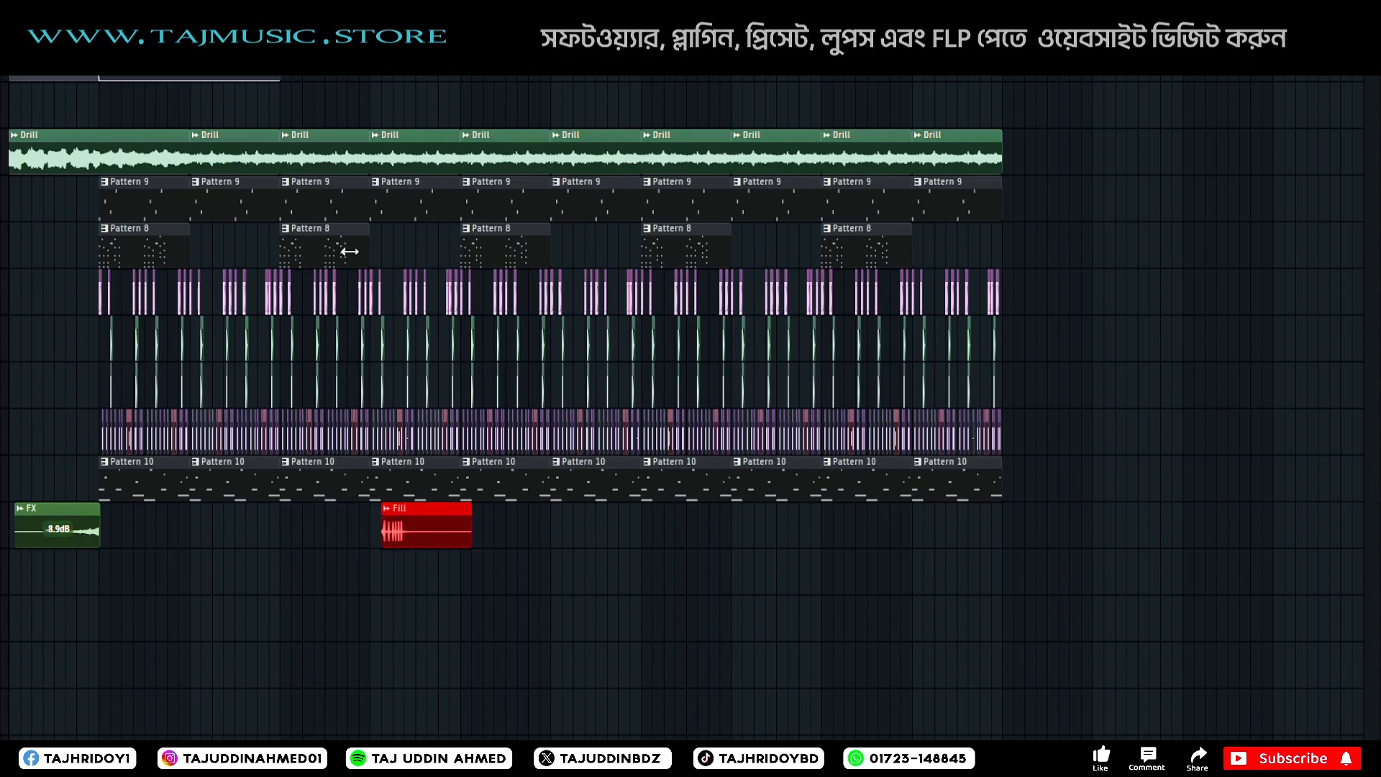
scroll(333, 61, up, 3)
scroll(333, 61, left, 3)
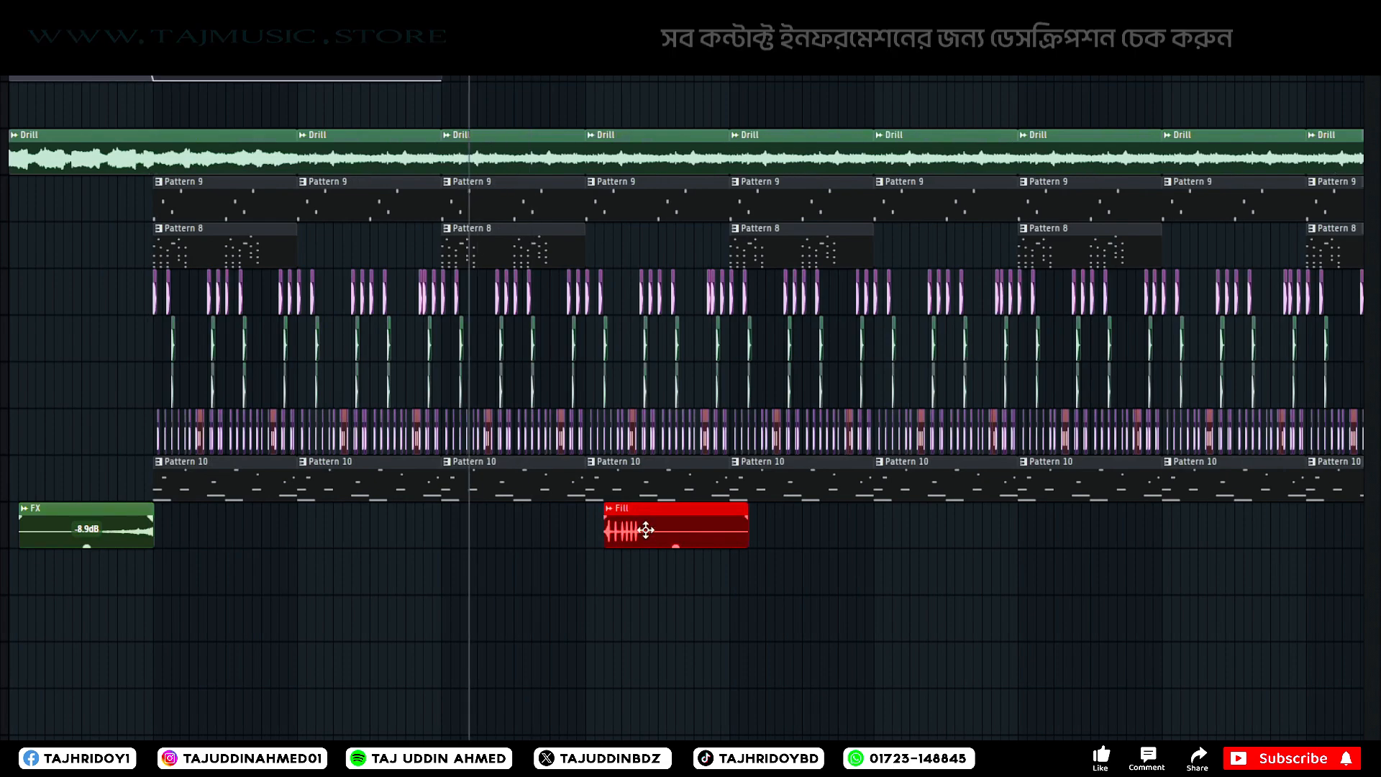
drag(643, 533, 589, 533)
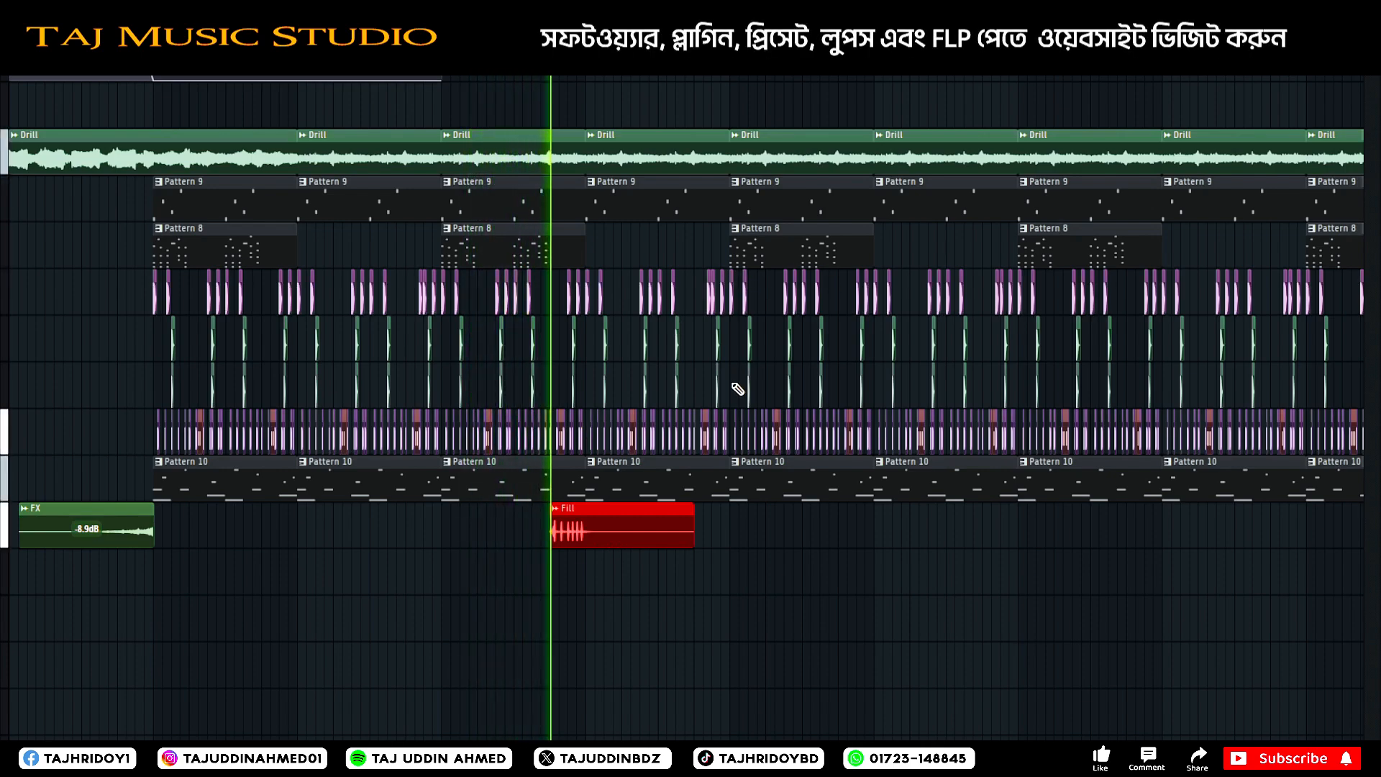
key(space)
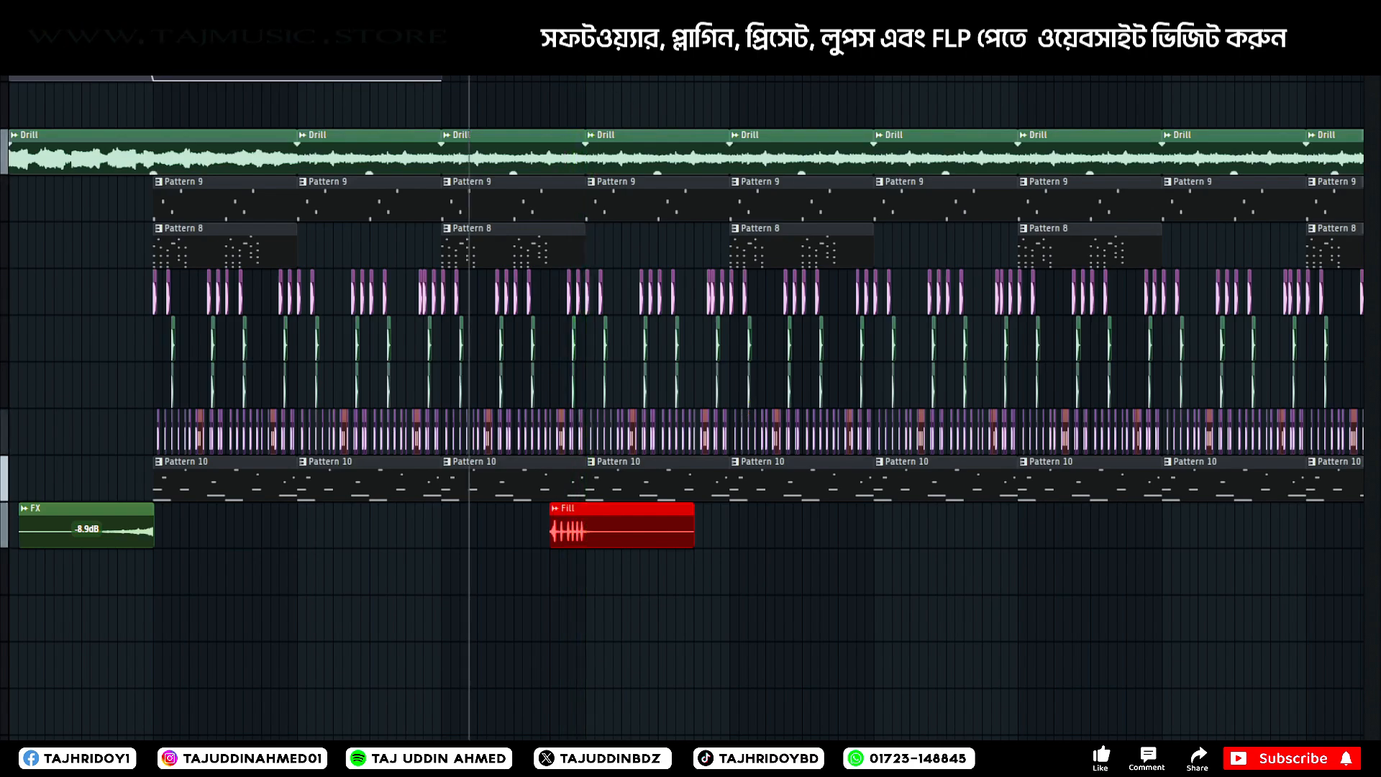
Set the Fill clip's volume to -8.3 dB and play it back with the drums.
scroll(586, 72, up, 6)
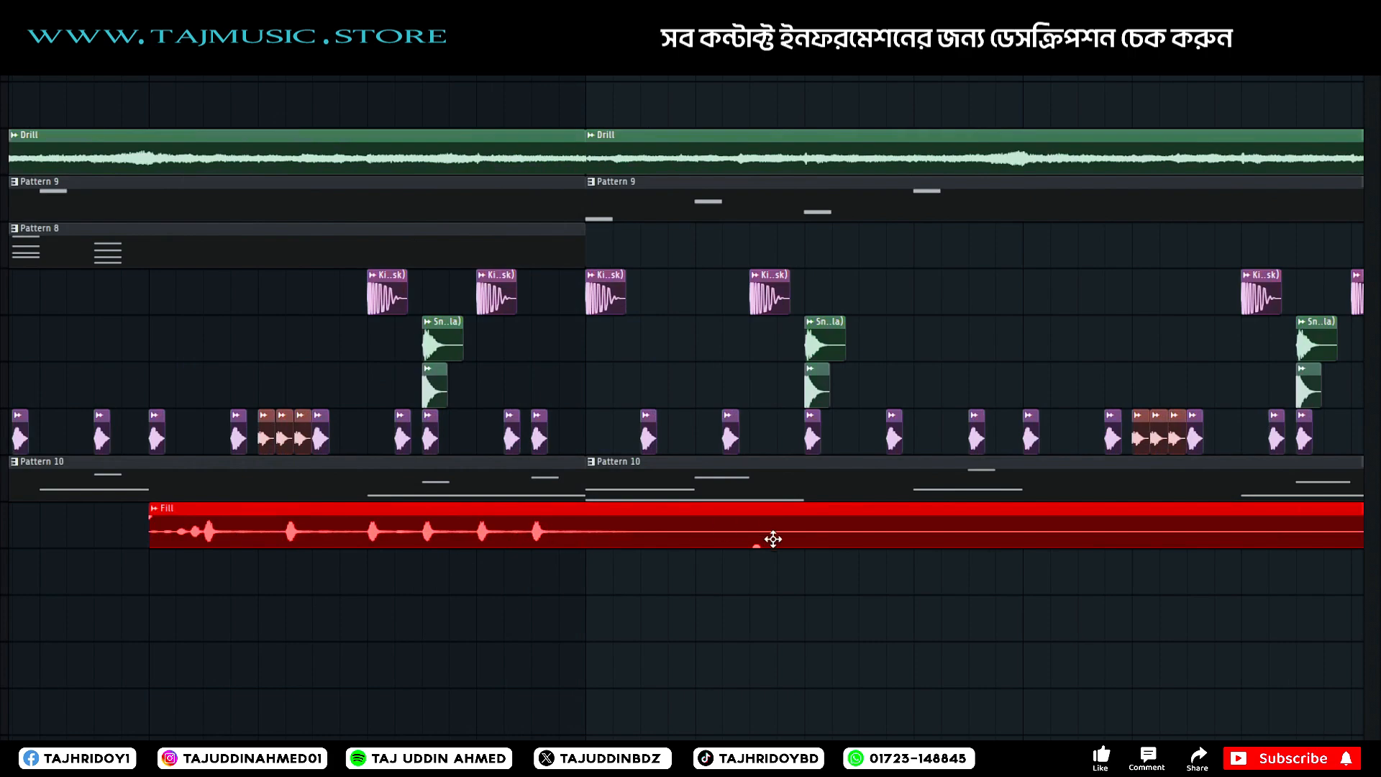
drag(759, 545, 759, 583)
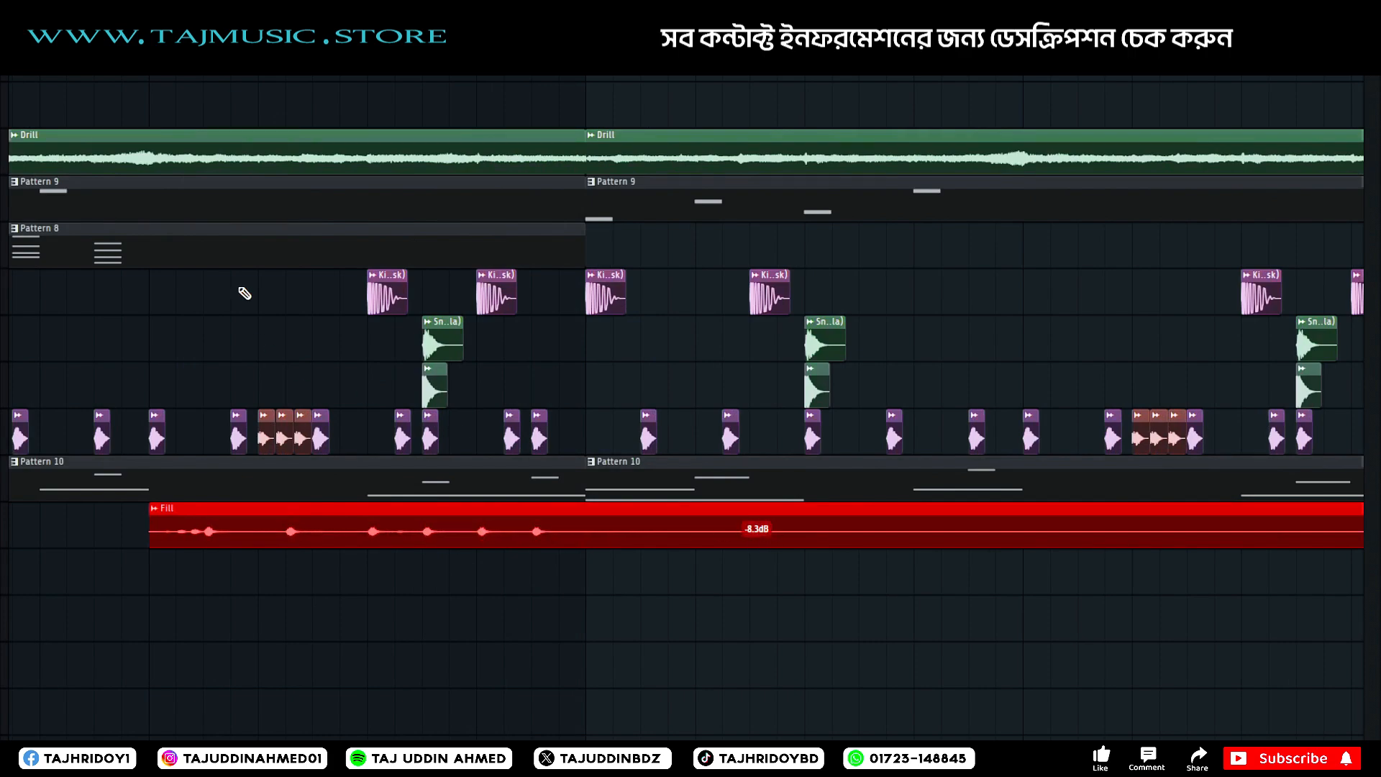
ctrl+scroll(722, 420, down, 4)
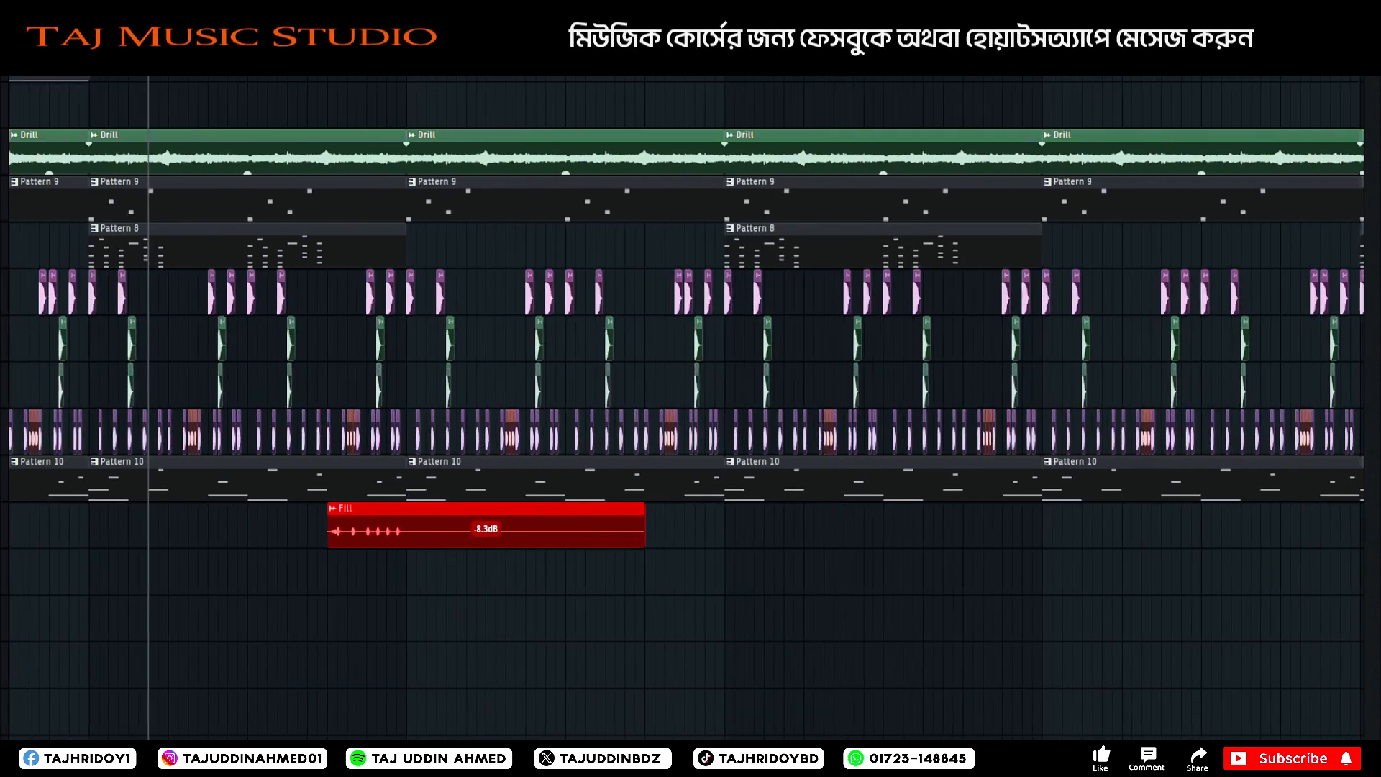
key(space)
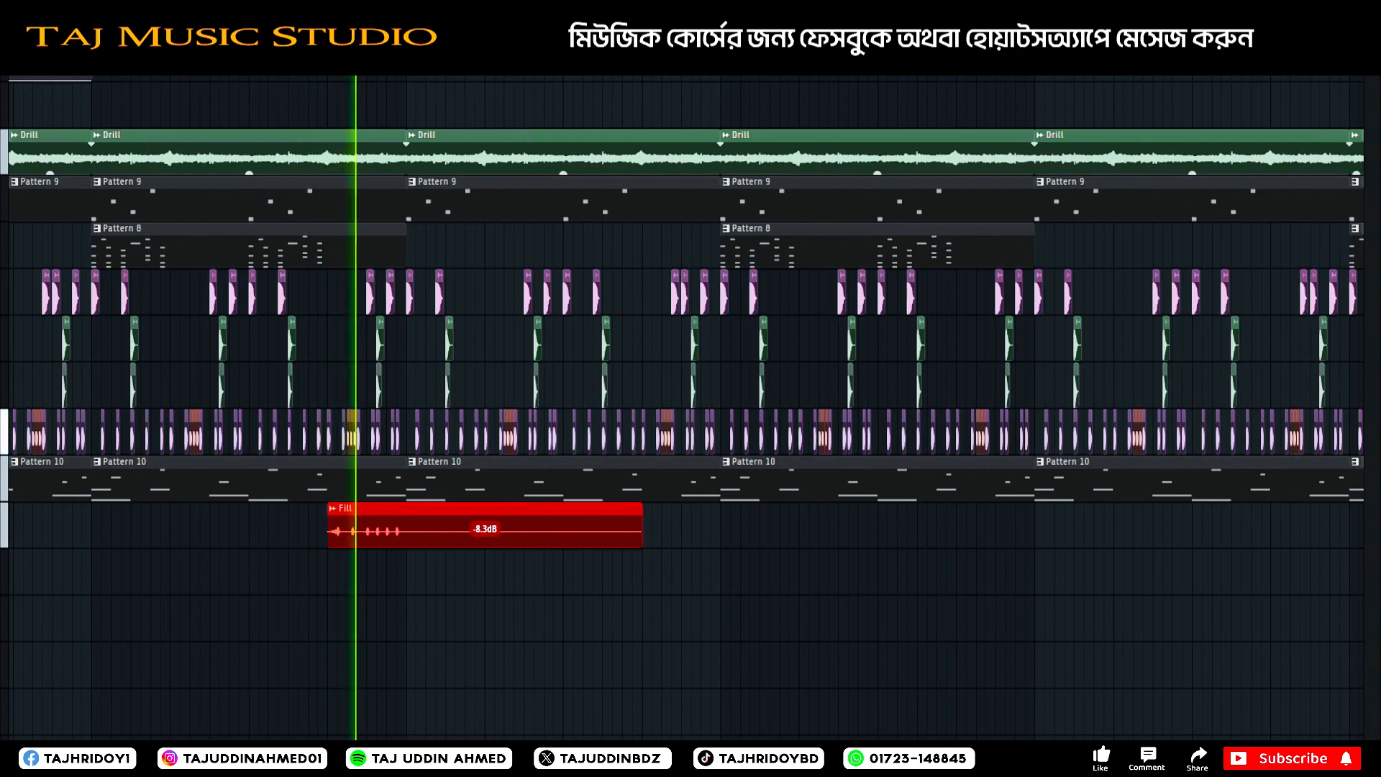
Move the Fill clip back to start midway through the third drum section and audition the transition.
key(space)
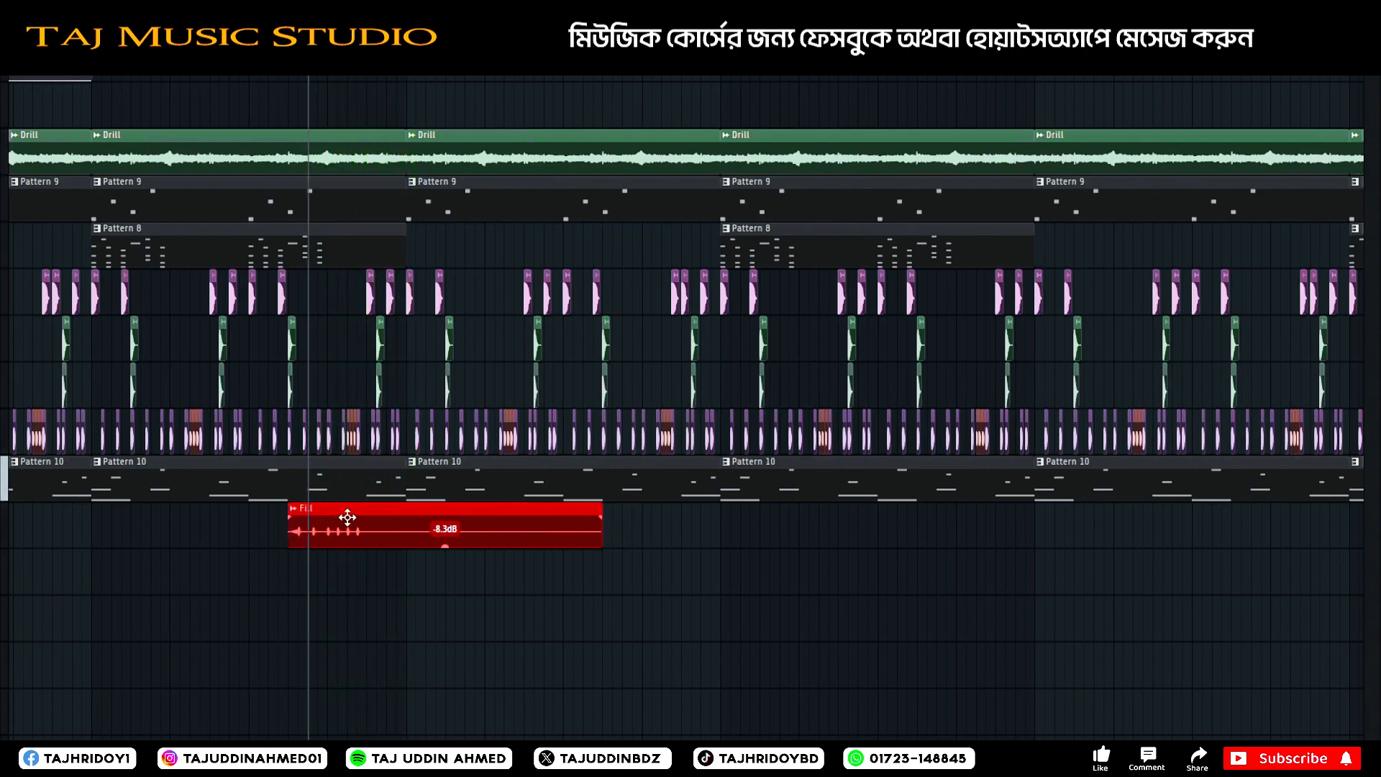
click(210, 65)
key(space)
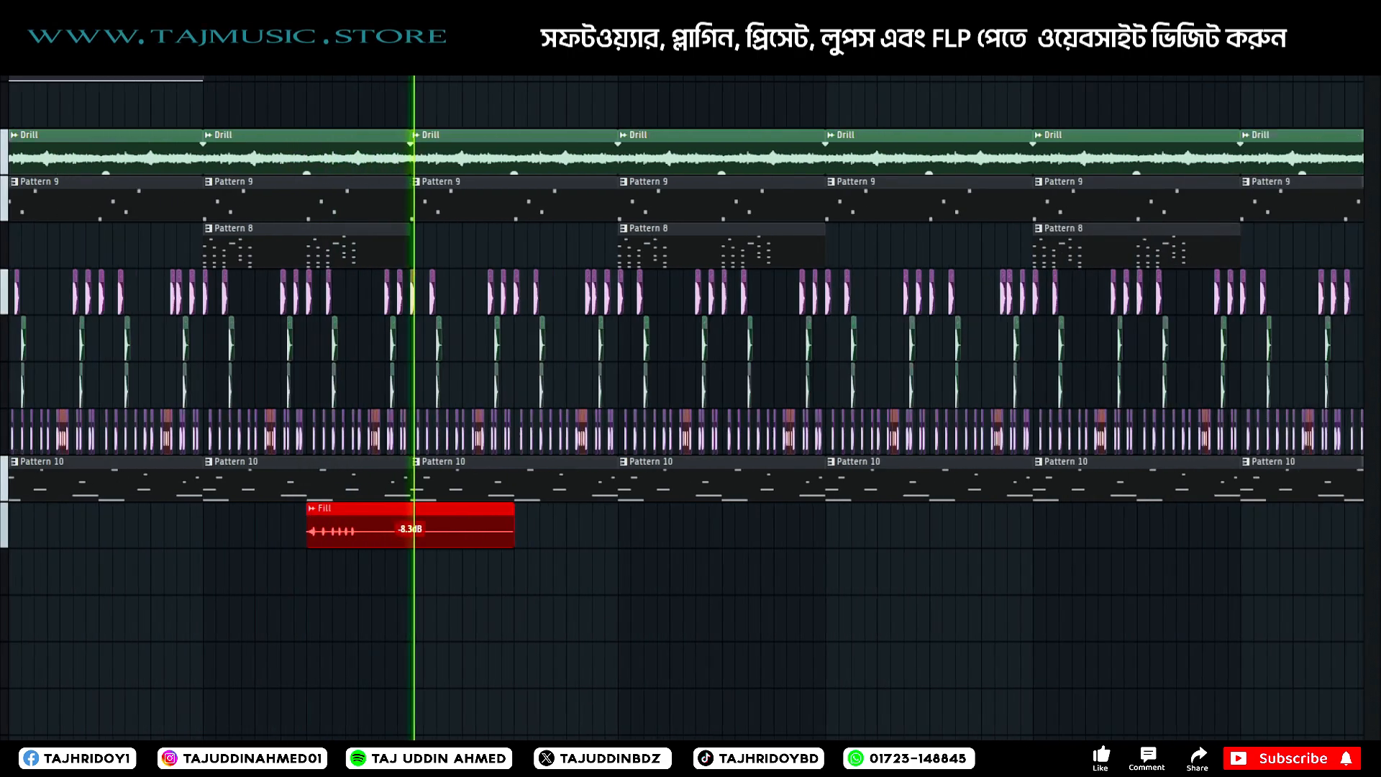
Copy the Fill clip to the middle of the fifth drum section and set the first Fill's volume to -16.4 dB.
scroll(393, 550, down, 5)
key(space)
click(392, 603)
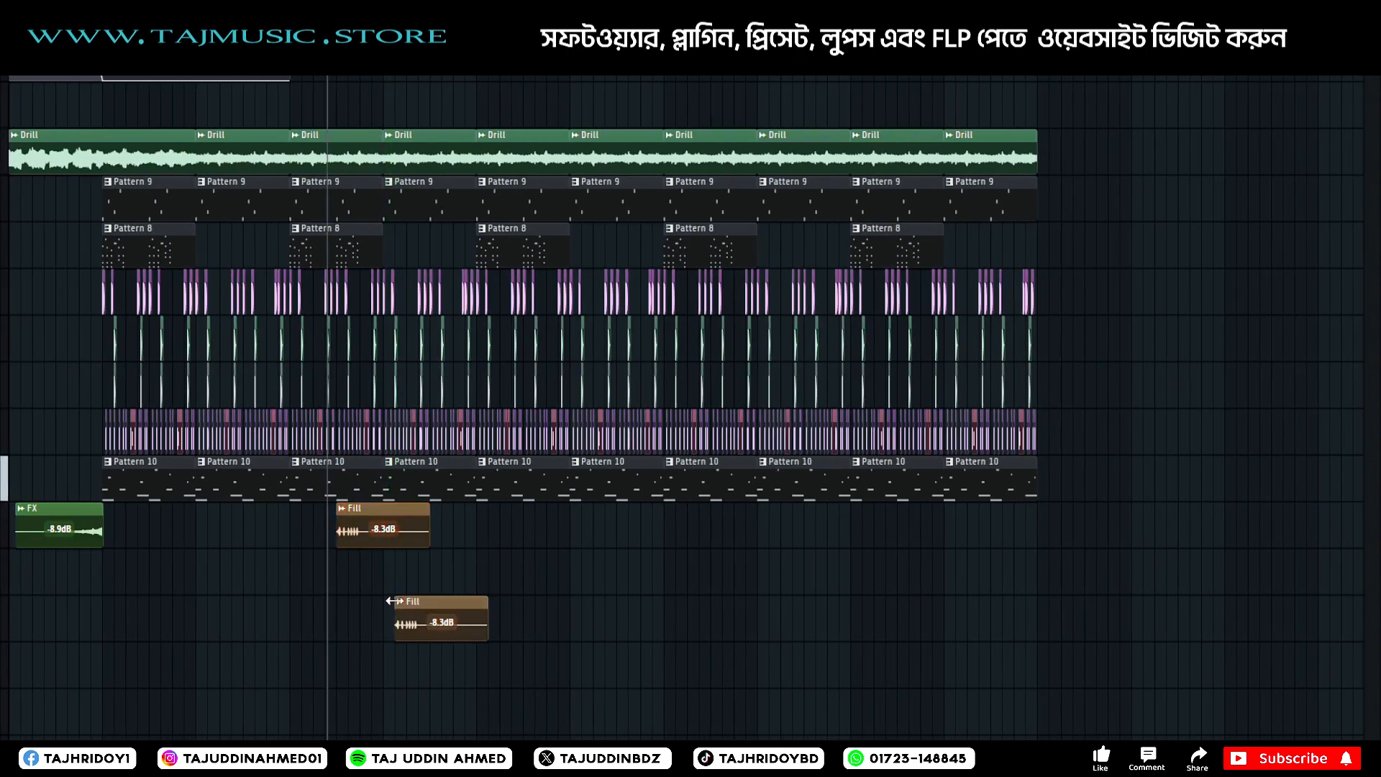
drag(384, 545, 383, 569)
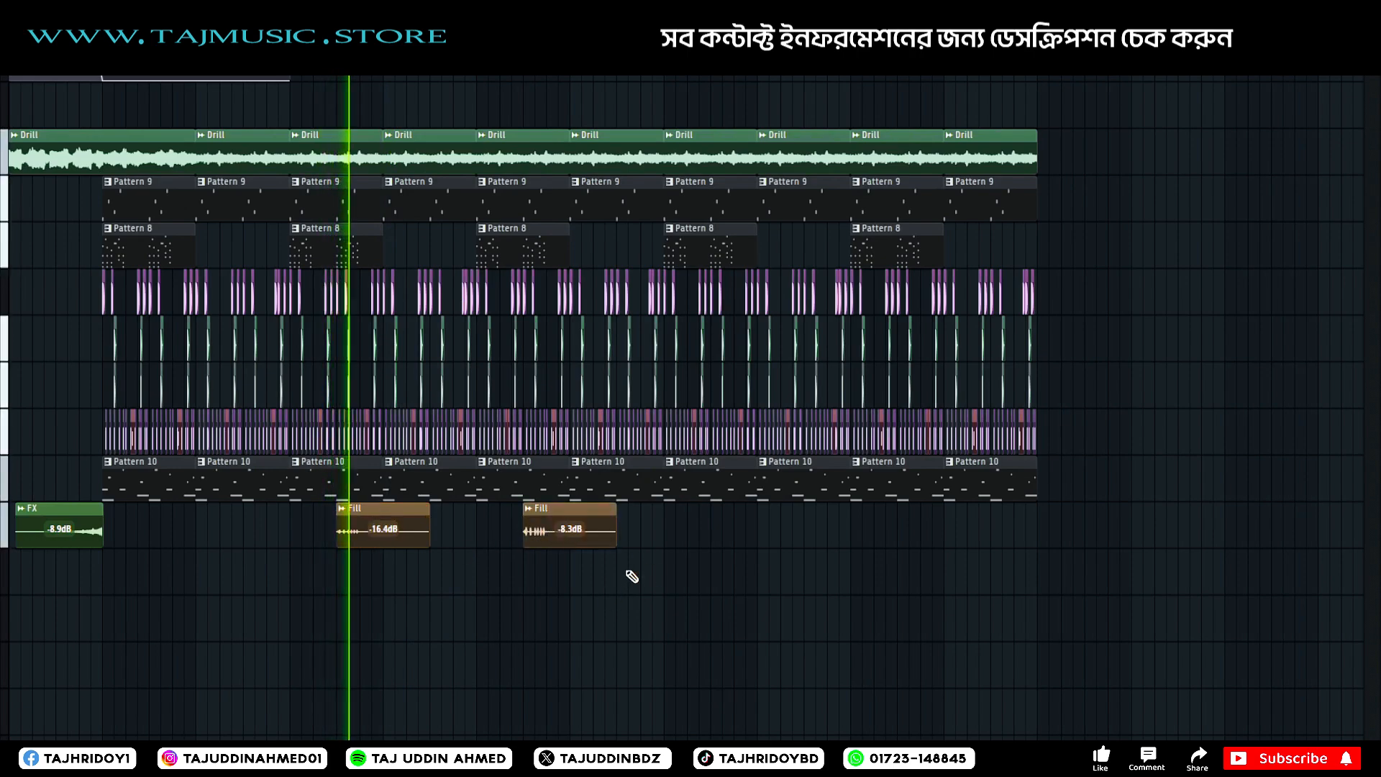
Replace the fifth drum section's Fill with a -16.4 dB copy and add matching Fills midway through the first, seventh and ninth sections.
right_click(560, 531)
click(565, 530)
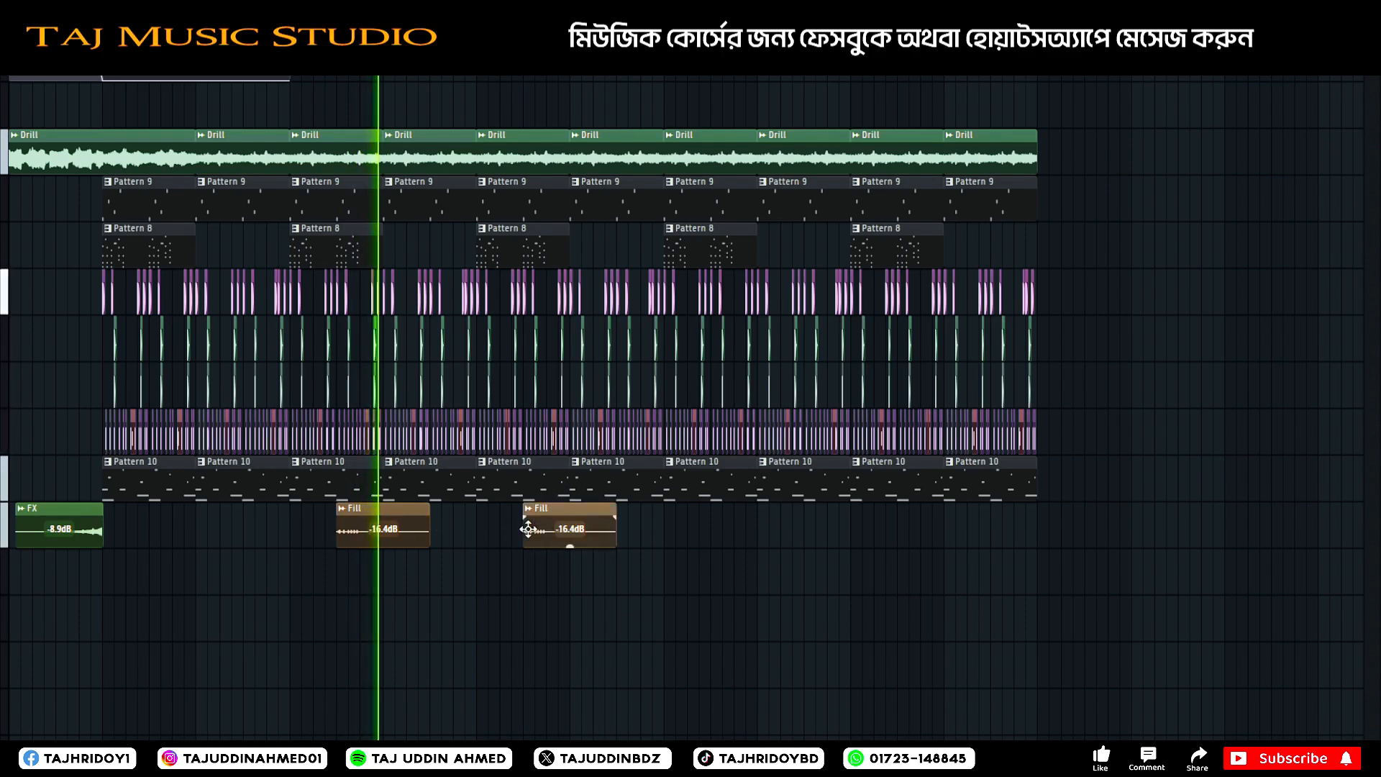
click(727, 541)
click(935, 546)
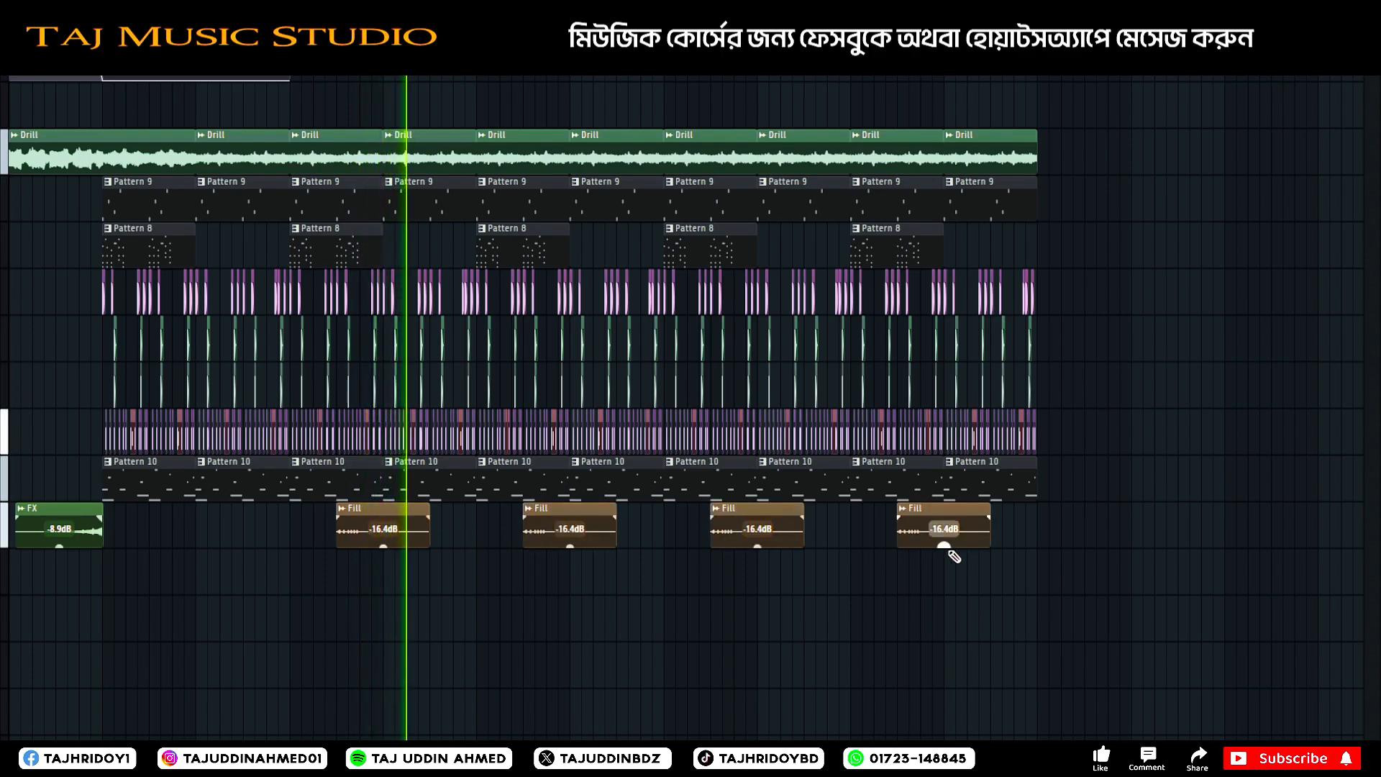
click(176, 531)
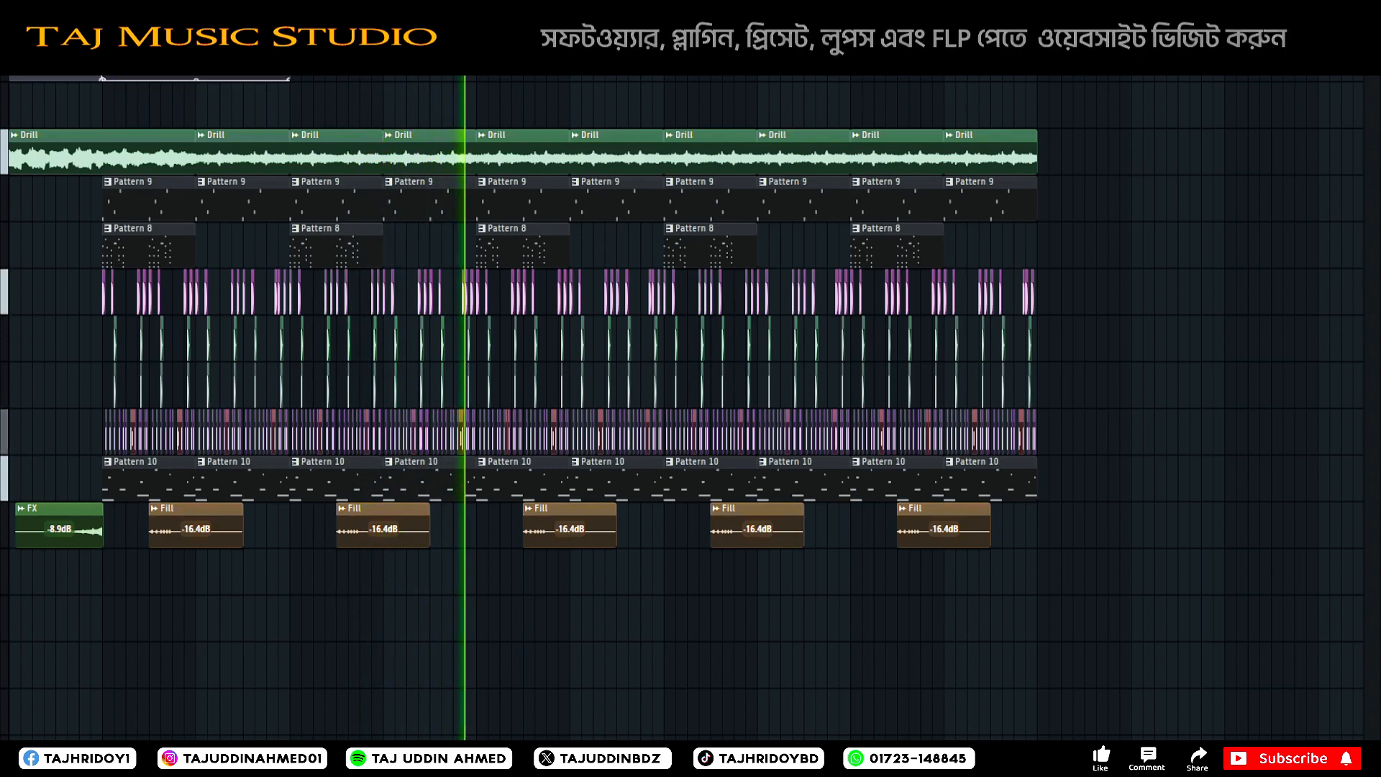
Audition the repeated Fill clips from the first drum section, stop playback and show the sample browser.
click(128, 63)
key(ctrl+s)
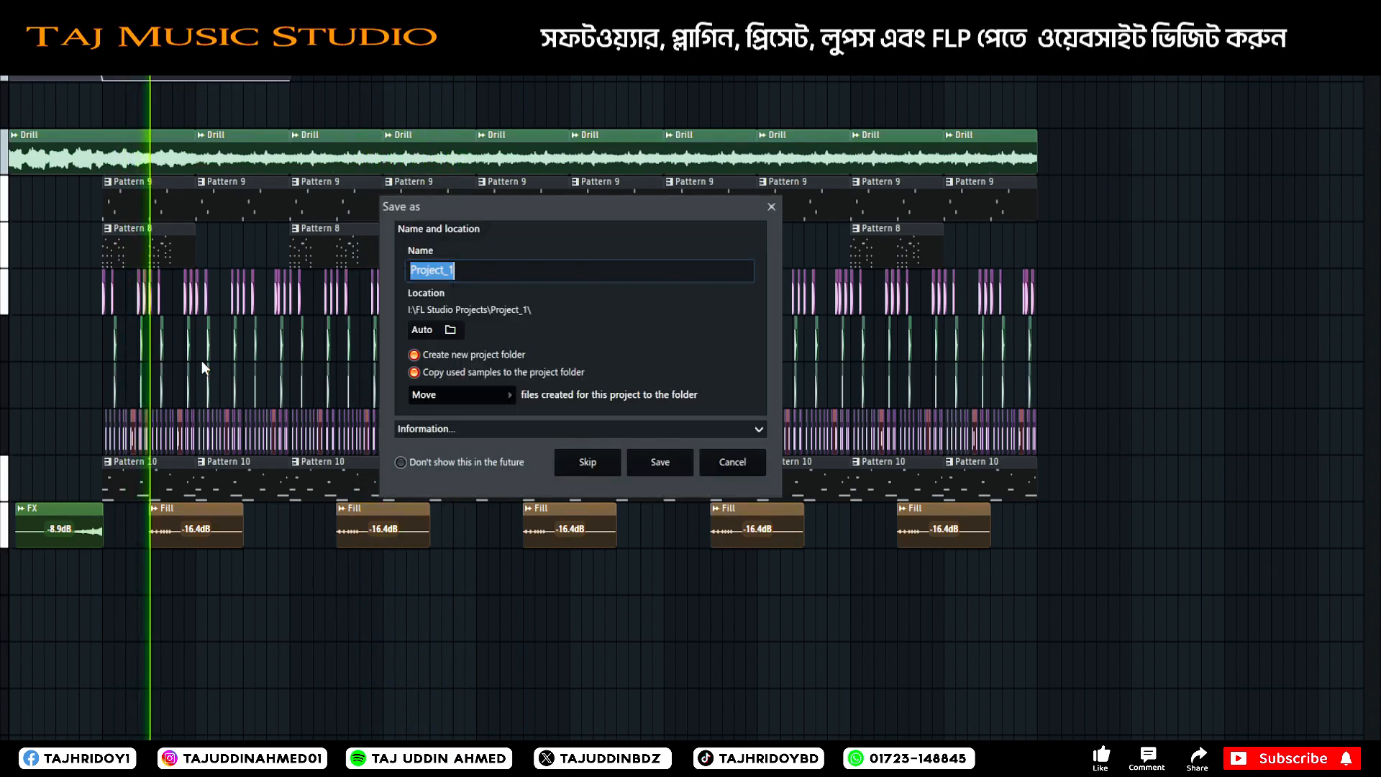
click(771, 206)
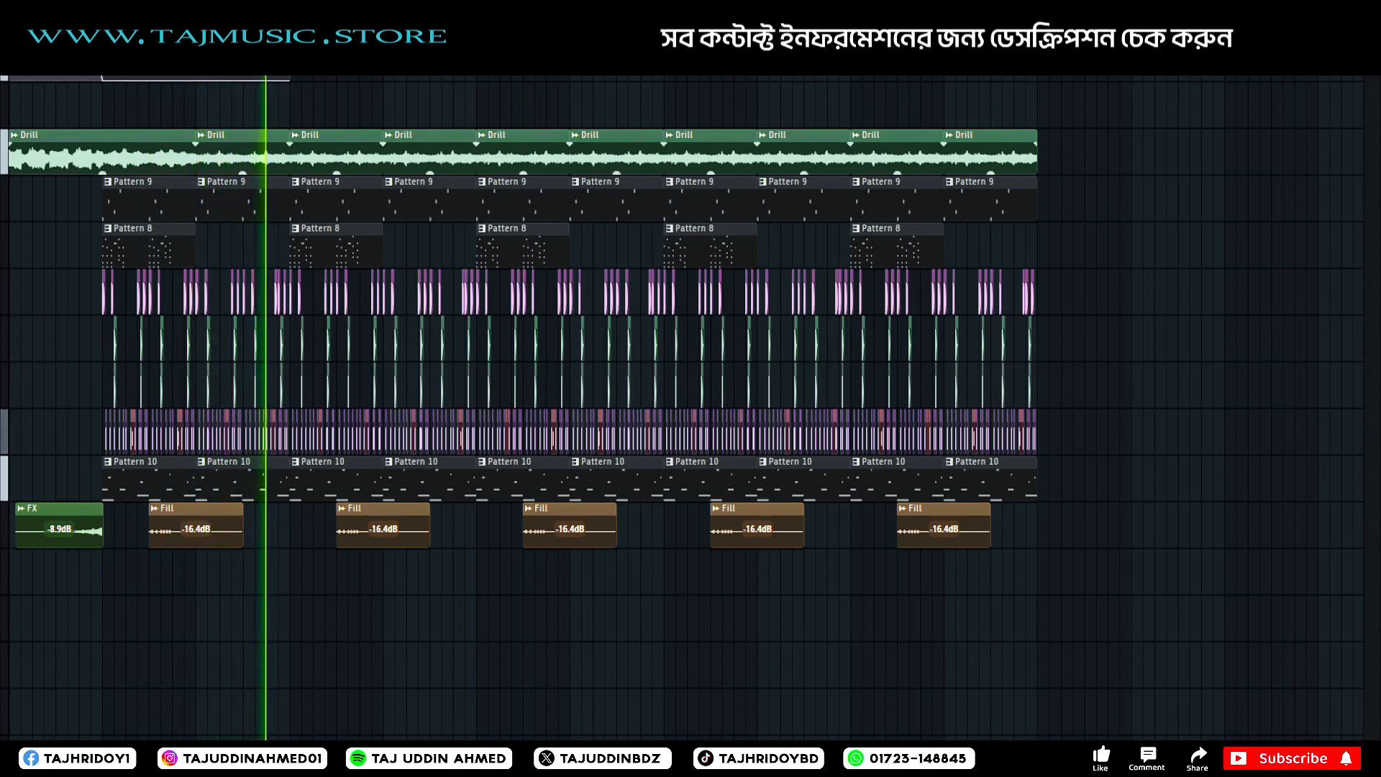
key(space)
key(alt+F8)
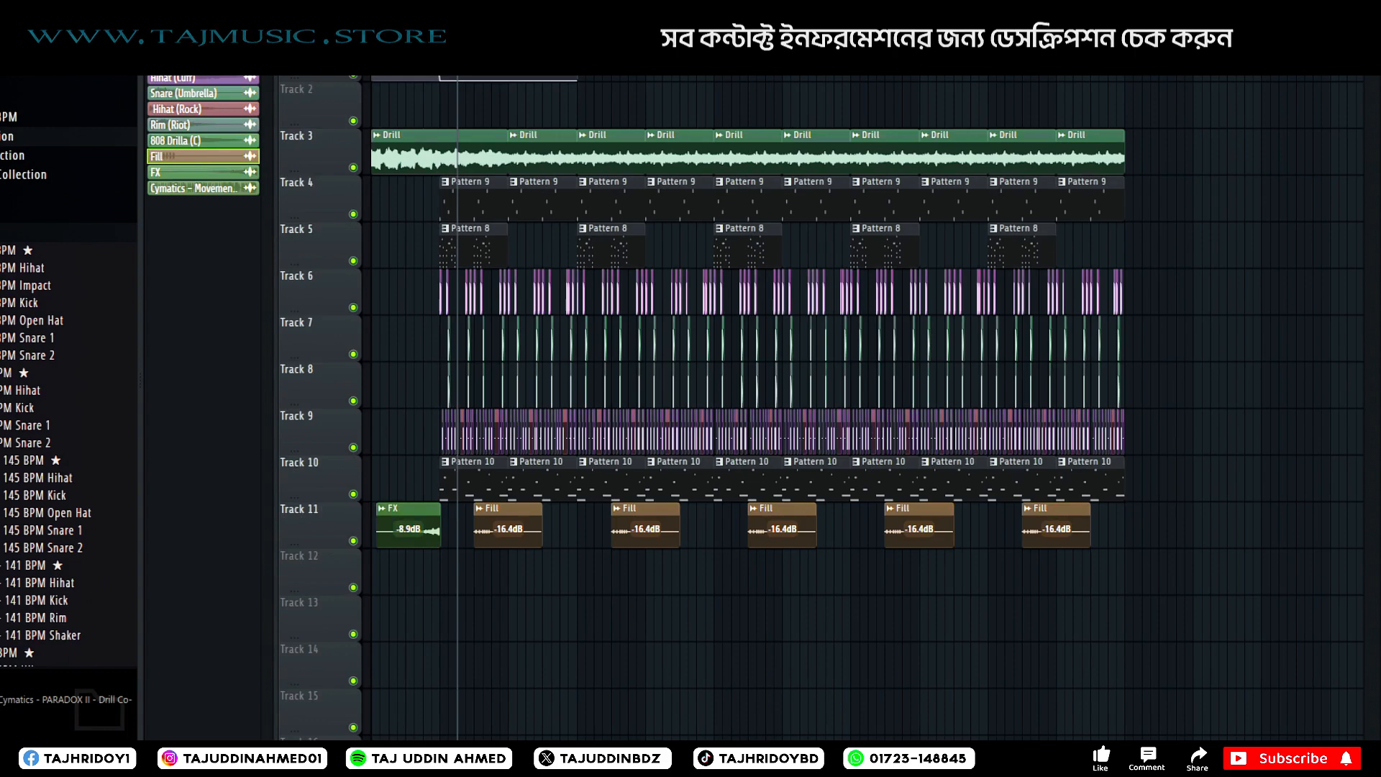